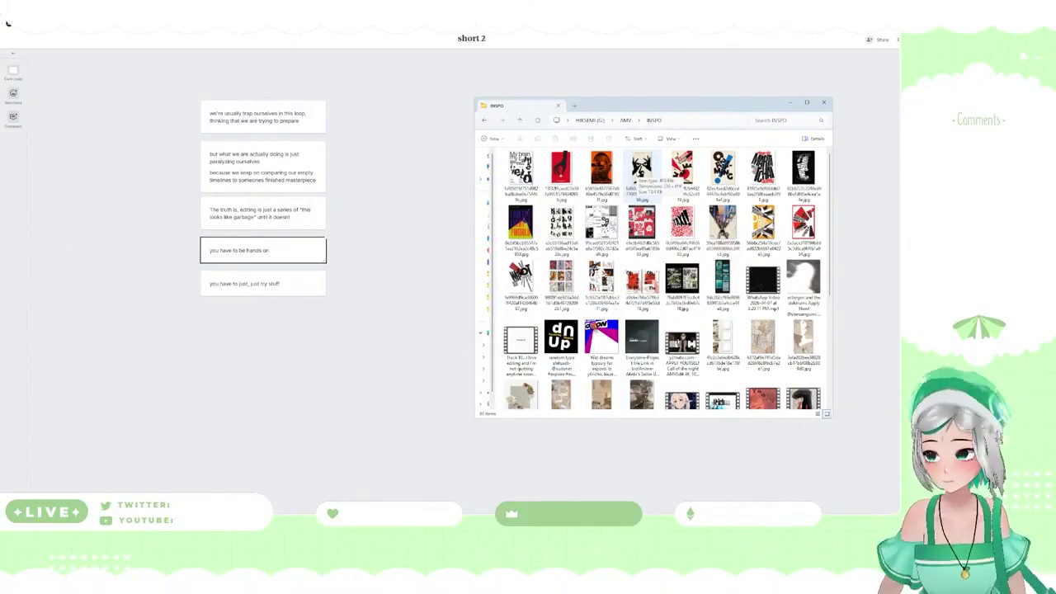
Look through the INSPO folder and add the red poster with the black hand to the short 2 board
scroll(561, 222, "down", 3)
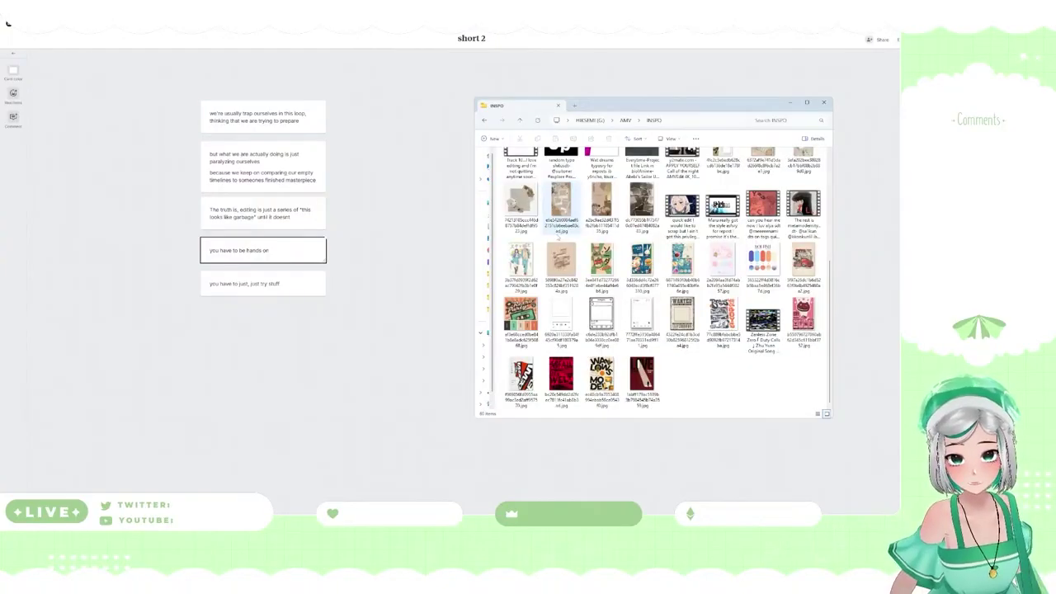
scroll(561, 231, "up", 3)
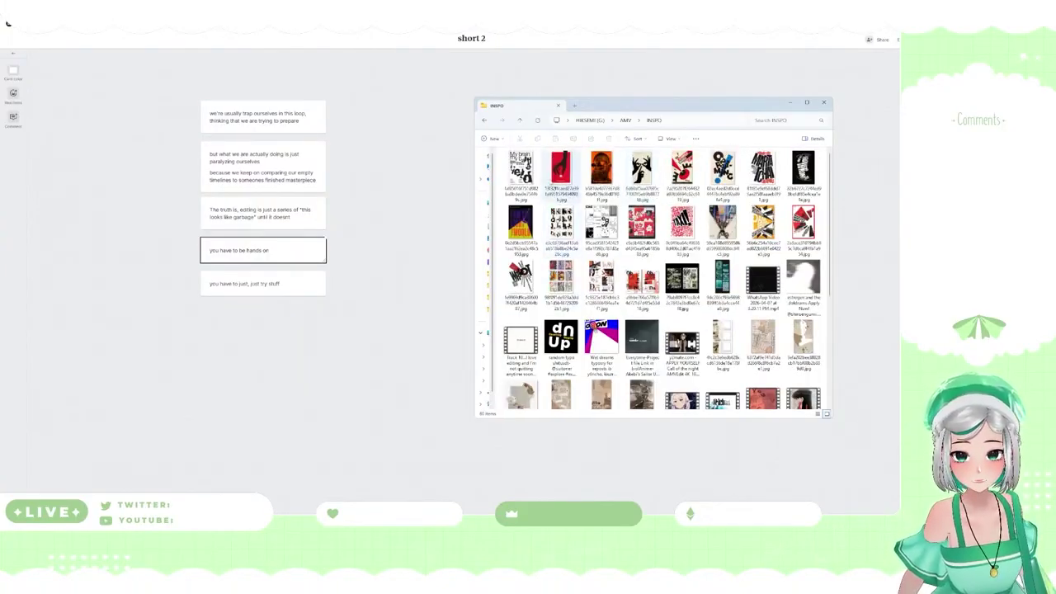
left_click(559, 177)
left_click_drag(558, 178, 467, 123)
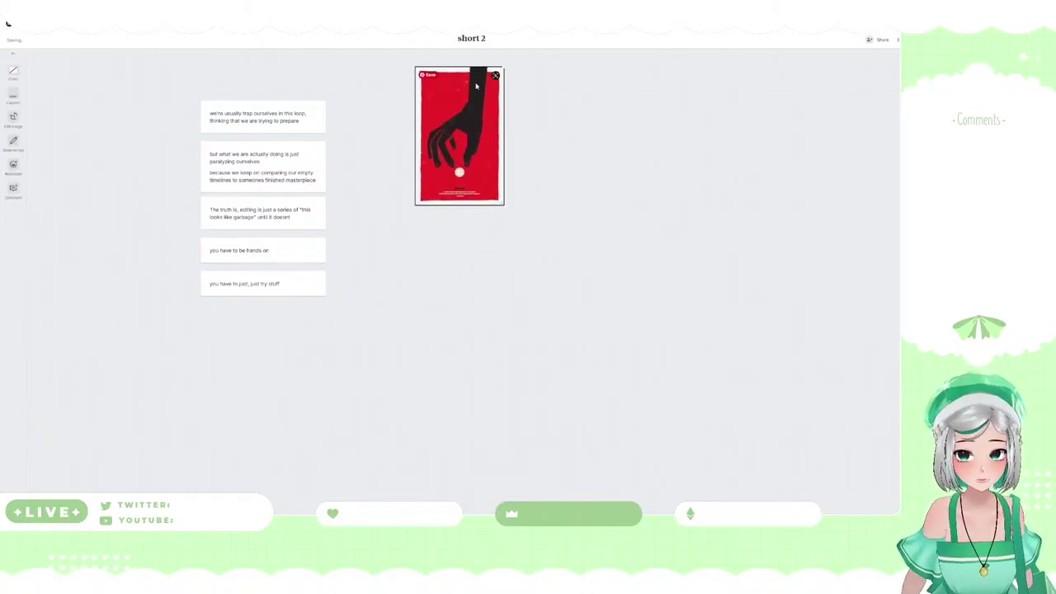
Shift the red hand poster away from the note column and place the "you have to be hands on" note beside it
left_click_drag(453, 156, 497, 146)
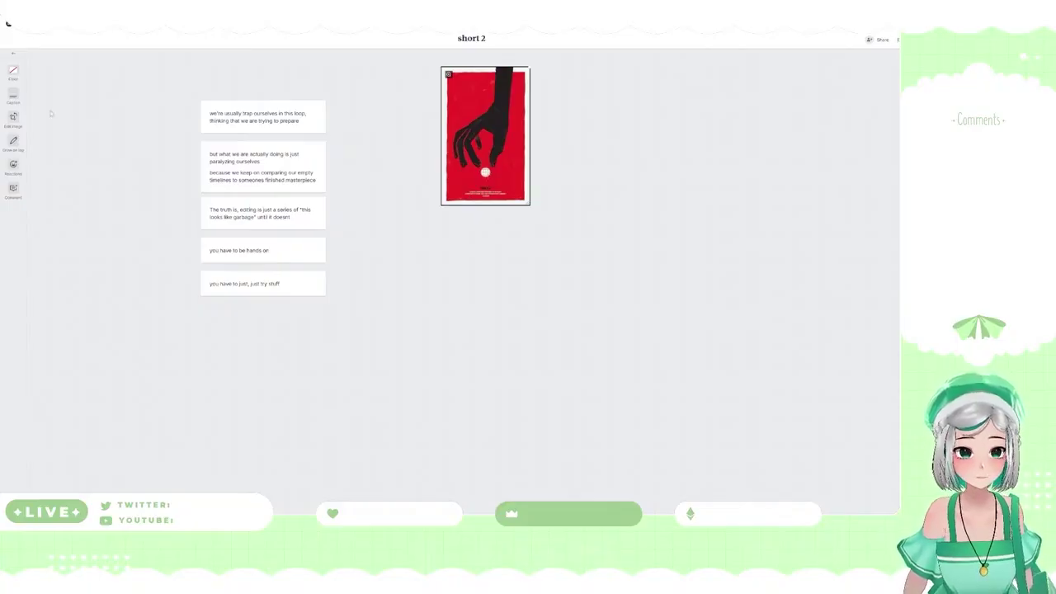
left_click(12, 56)
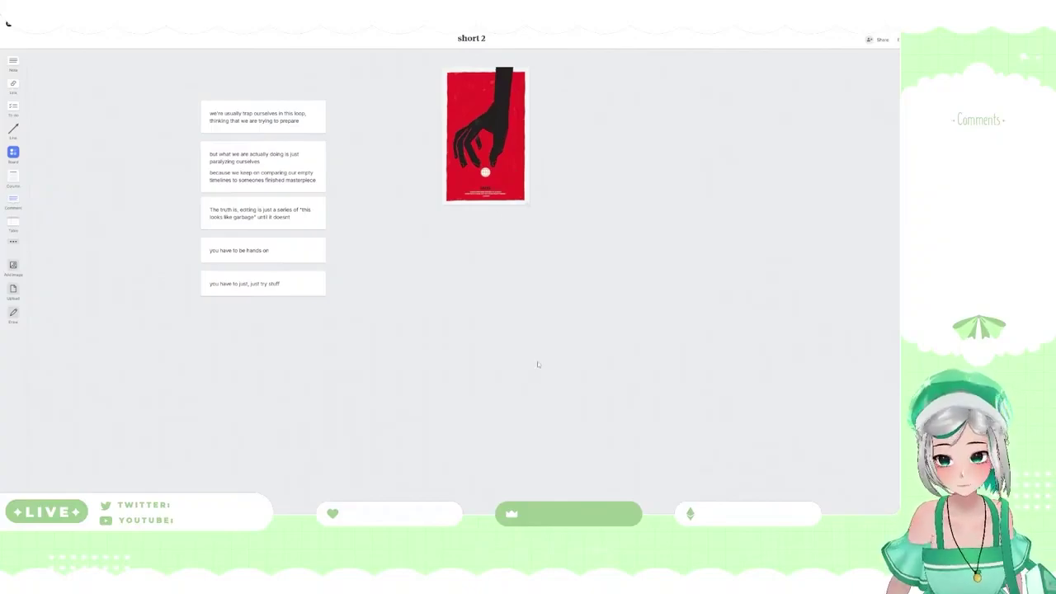
left_click_drag(491, 155, 578, 153)
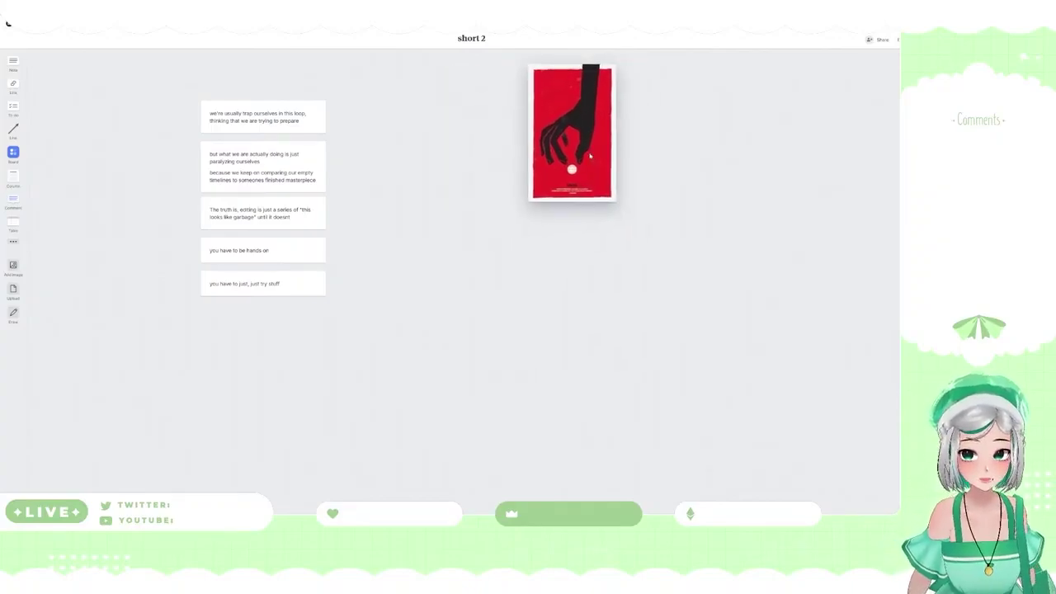
left_click_drag(326, 262, 738, 87)
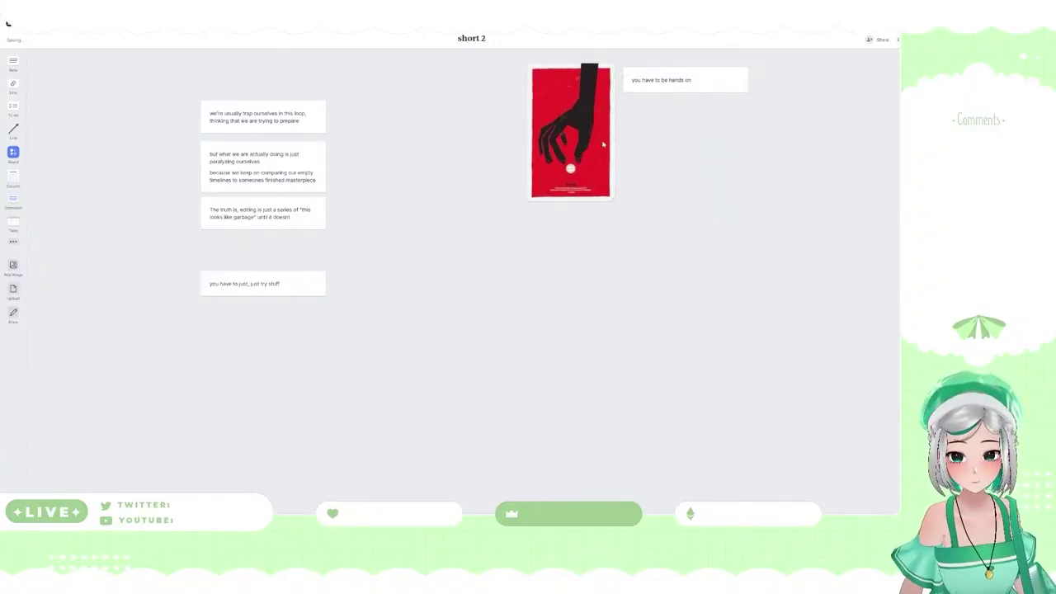
Switch from the board to the short part 2 composition in After Effects
left_click(599, 154)
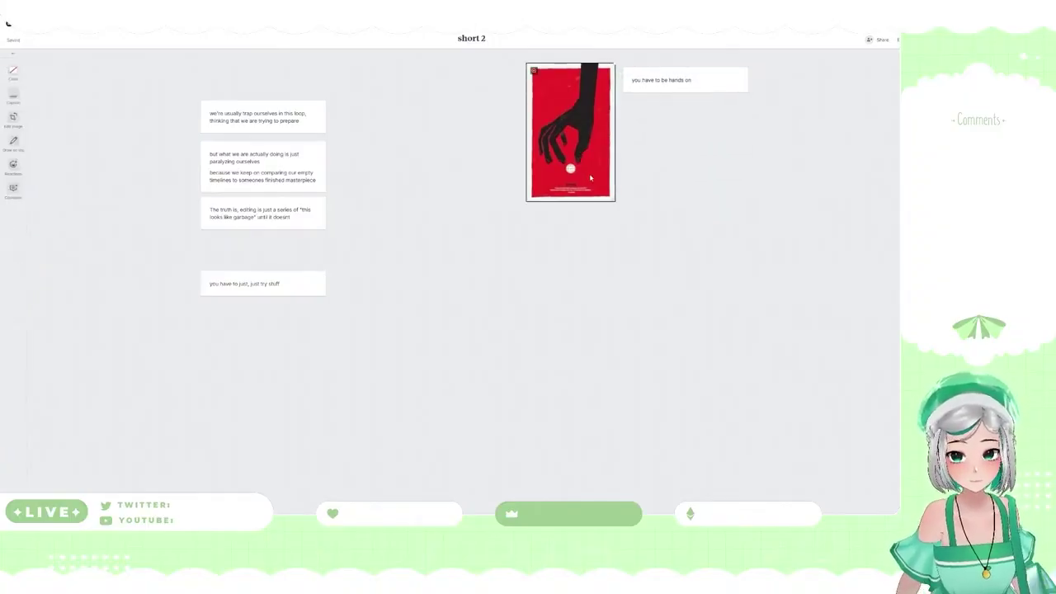
right_click(589, 174)
left_click(580, 179)
mouse_move(622, 521)
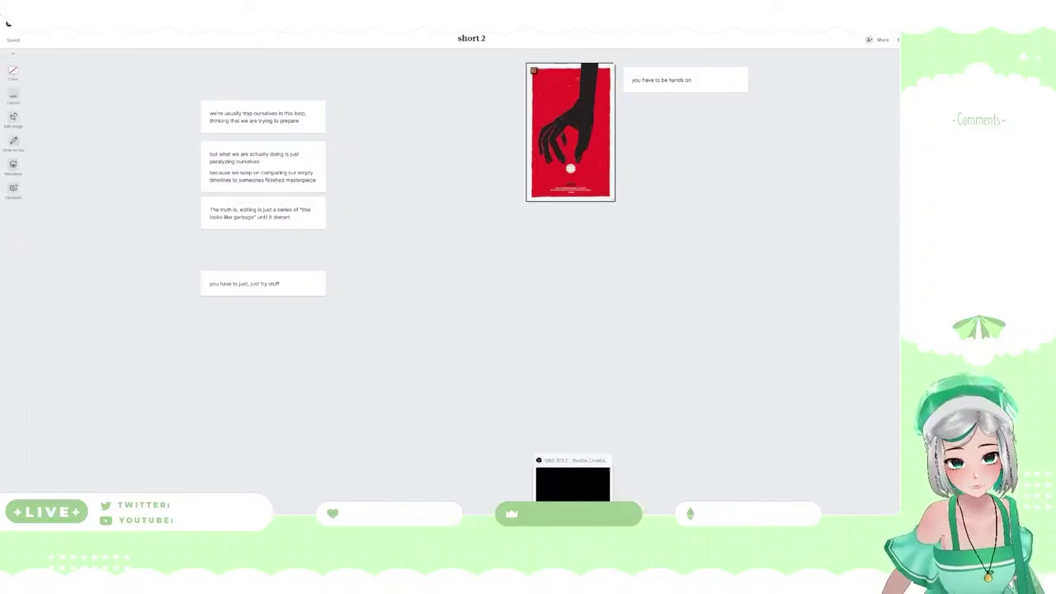
left_click(540, 522)
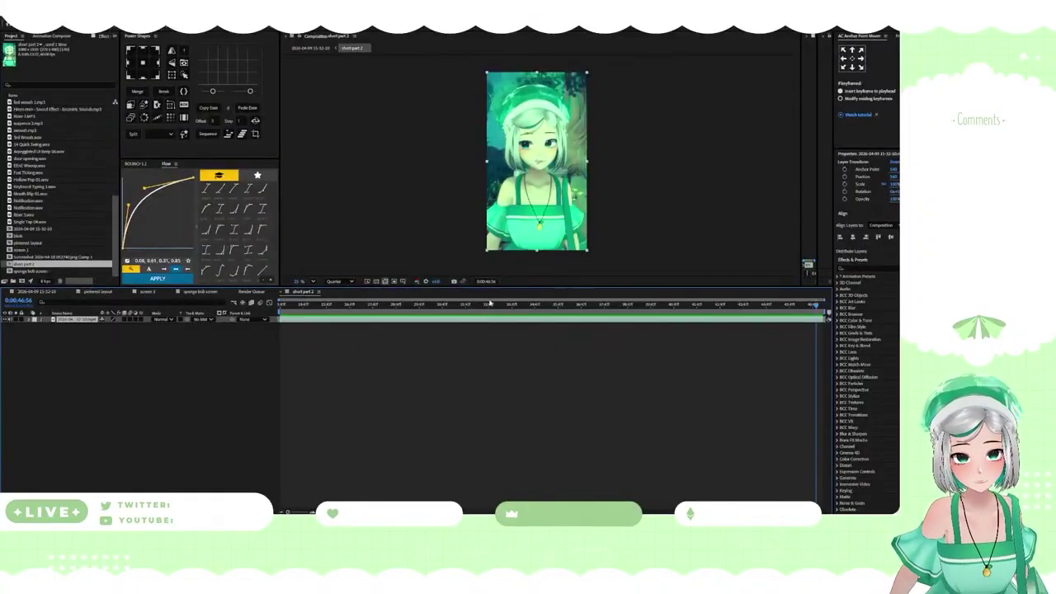
At 0:00:23:47, hide the video layer and add the red hand poster, scaled to nearly fill the short part 2 composition
left_click_drag(388, 304, 227, 311)
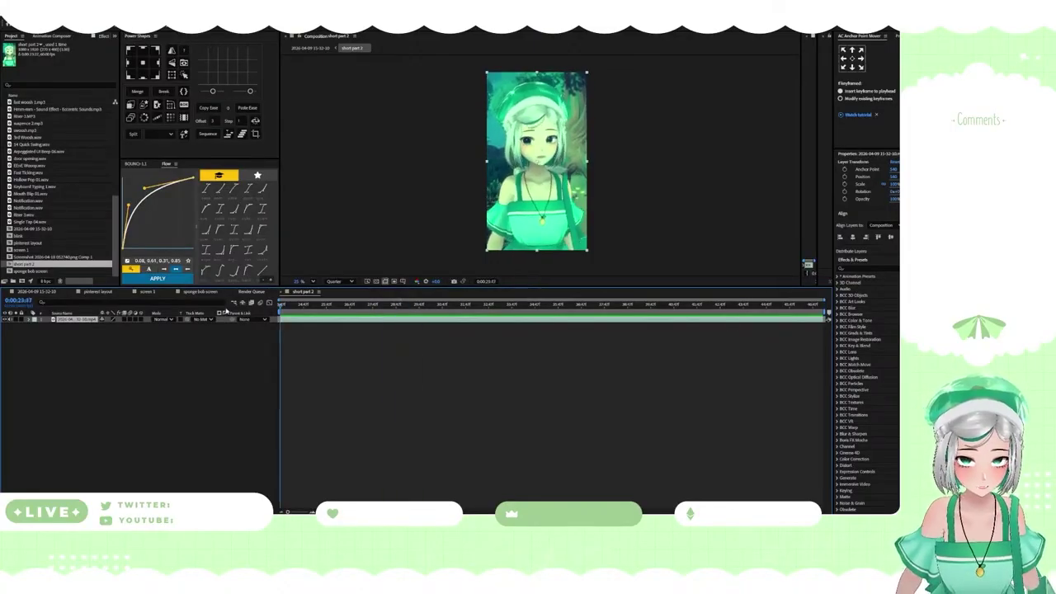
left_click(4, 319)
left_click(89, 386)
scroll(606, 154, "up", 4)
scroll(587, 157, "down", 2)
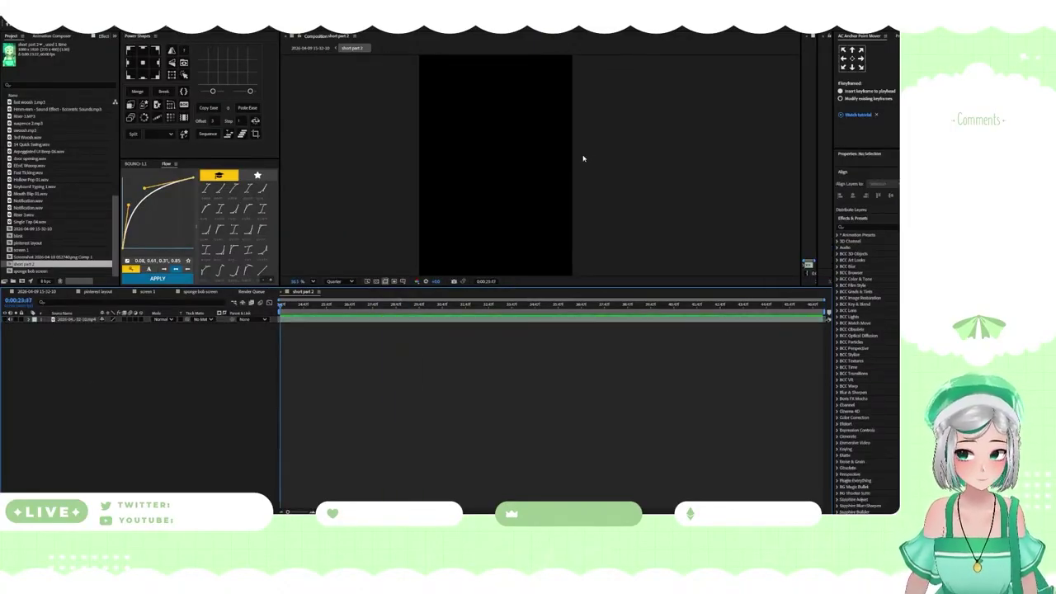
scroll(583, 158, "down", 2)
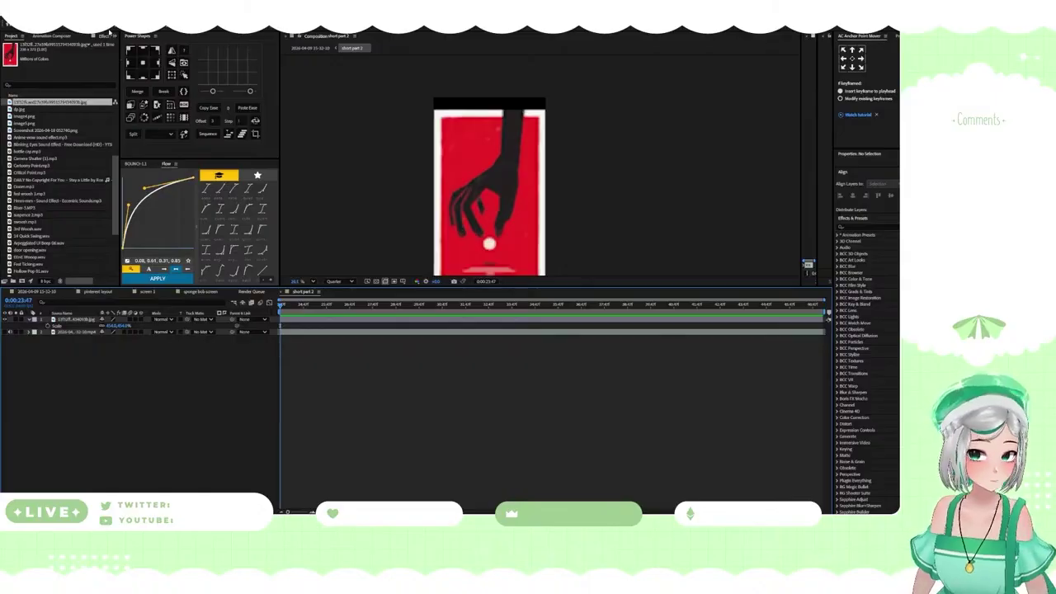
Add a text layer reading YOU over the poster, centre its anchor point and align it horizontally in the composition
left_click(452, 132)
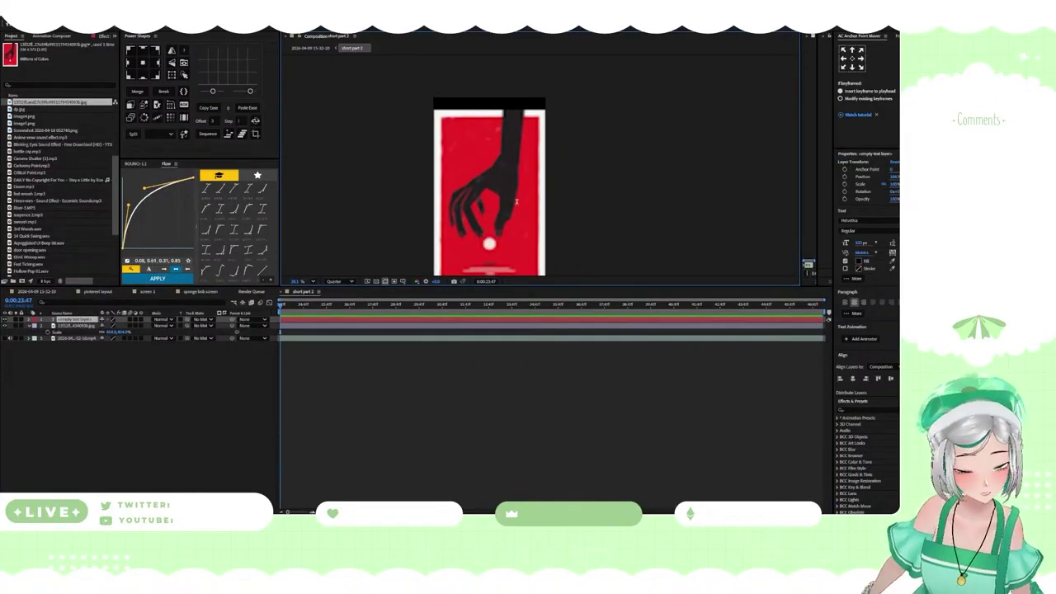
type("YOU")
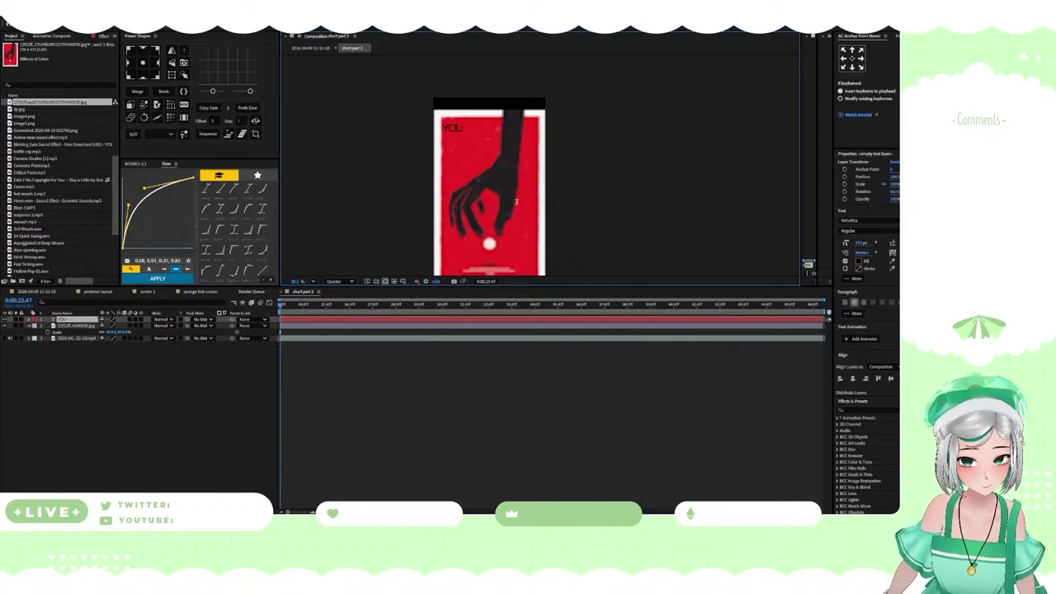
left_click(853, 59)
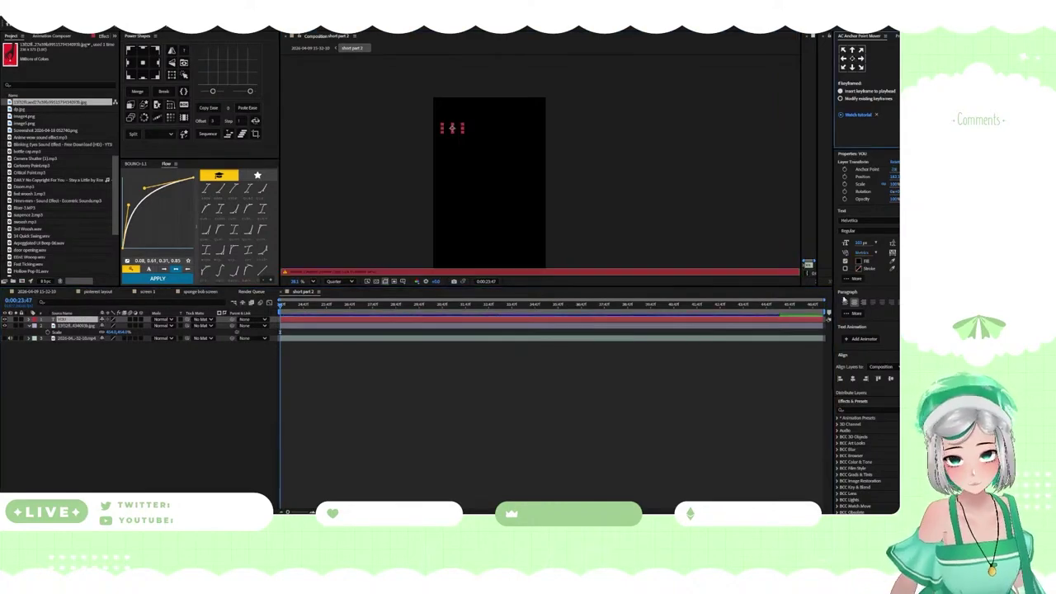
left_click(853, 379)
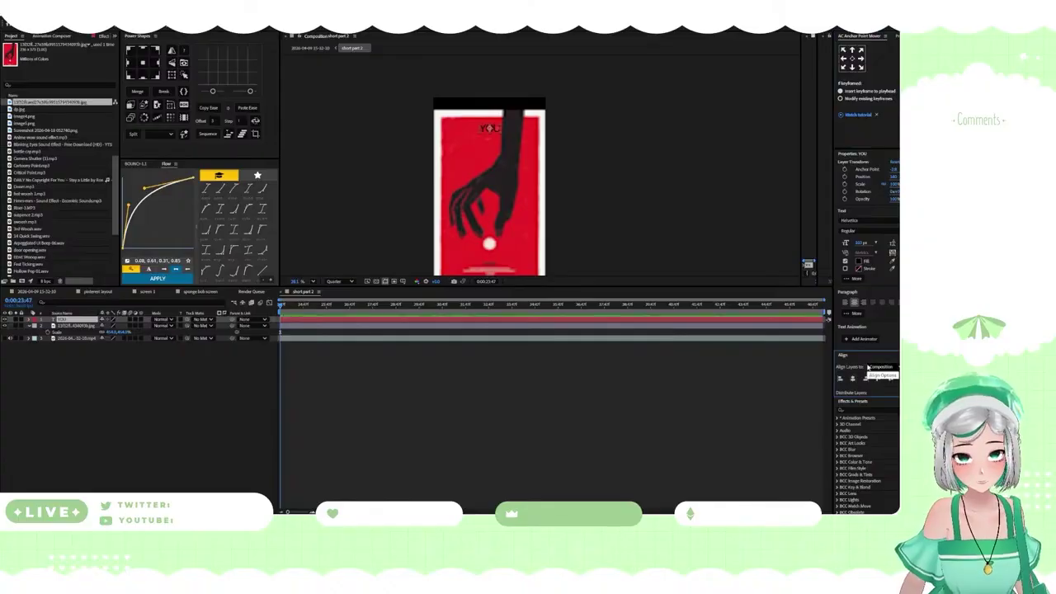
Duplicate the YOU text layer to make two more text layers reading HAVE and TO BE
key("ctrl+d")
type("HAVE")
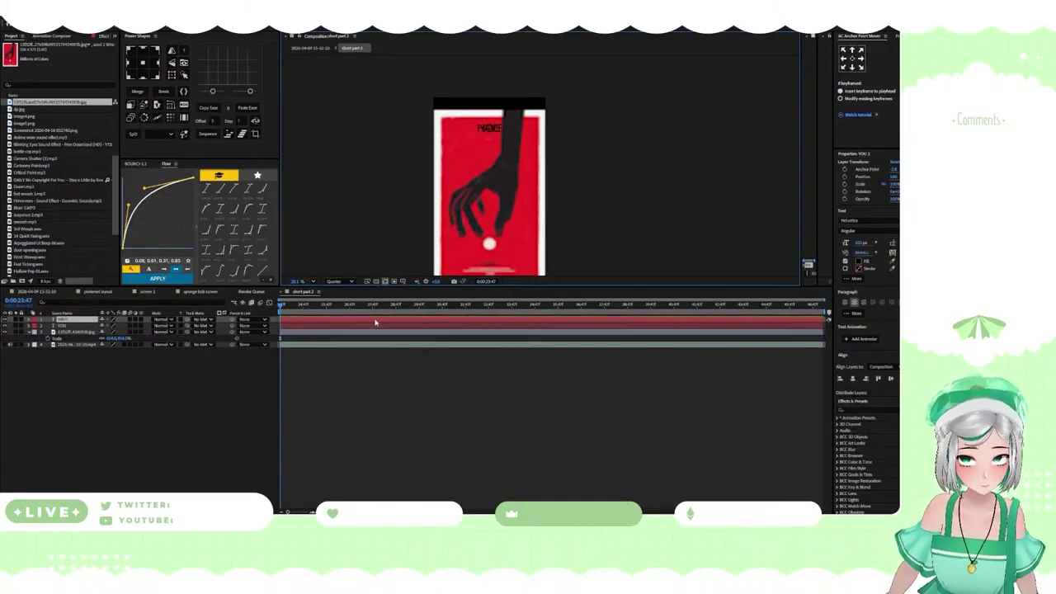
left_click(376, 321)
key("ctrl+d")
double_click(374, 321)
type("TO BE")
left_click(370, 355)
Choose a shape tool and turn on the title/action safe guides in the composition view
scroll(488, 177, "down", 1)
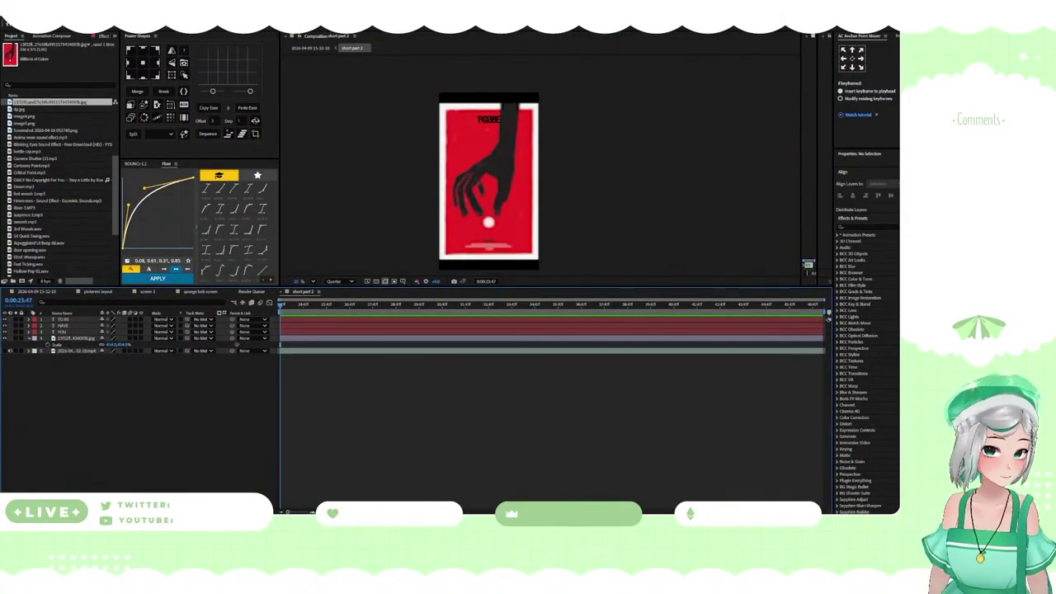
left_click(115, 24)
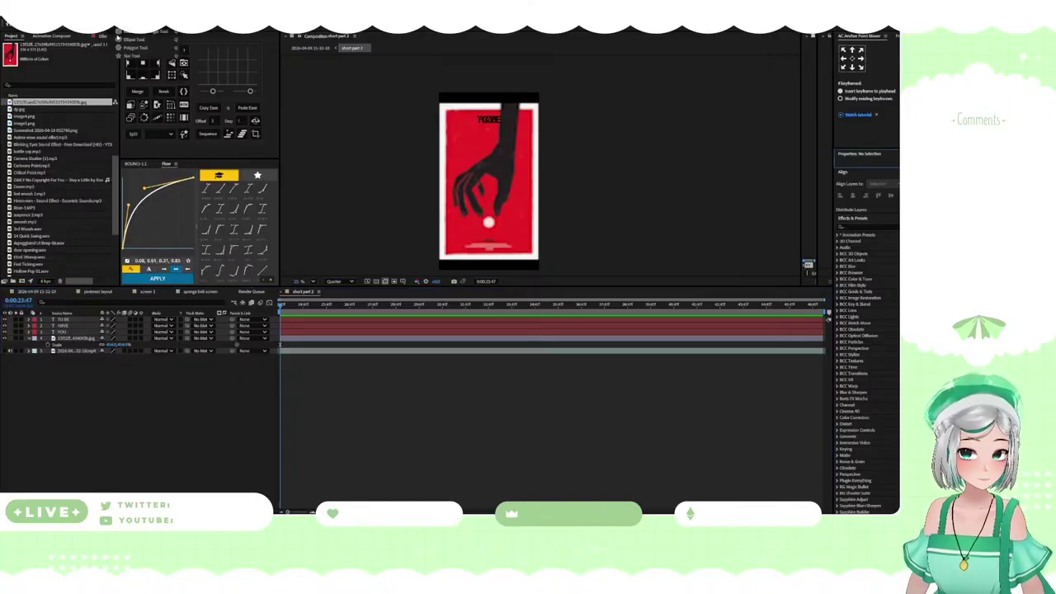
left_click(132, 56)
scroll(477, 145, "up", 5)
scroll(489, 146, "down", 6)
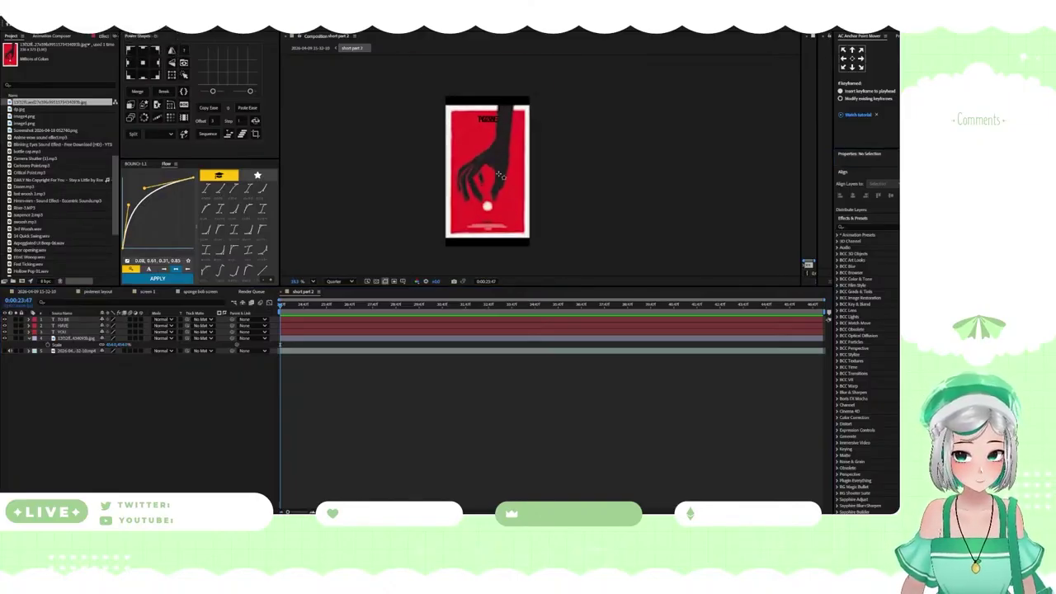
scroll(499, 175, "up", 3)
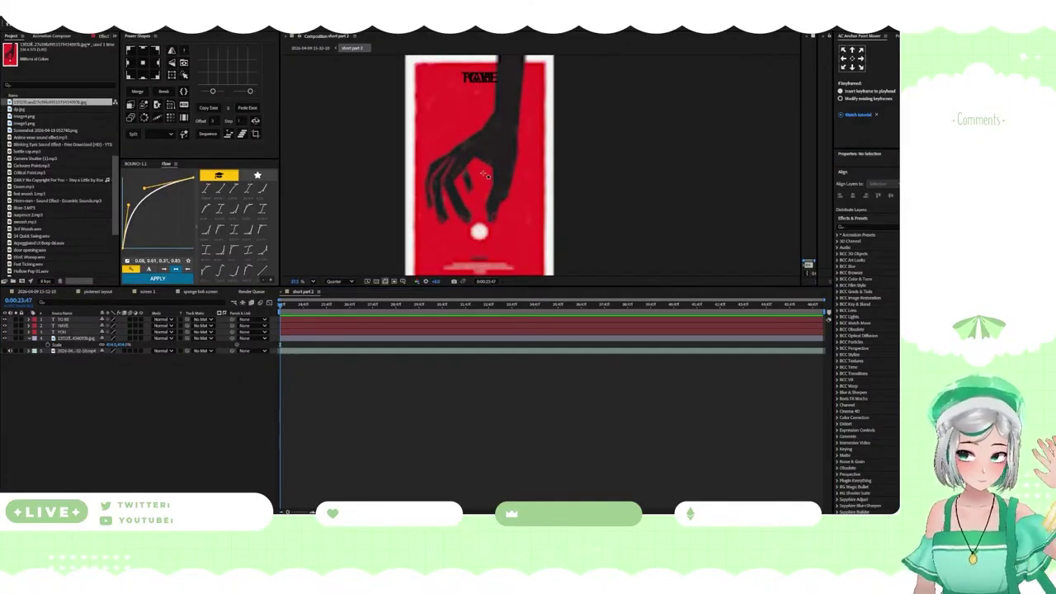
scroll(431, 89, "down", 3)
scroll(423, 71, "up", 2)
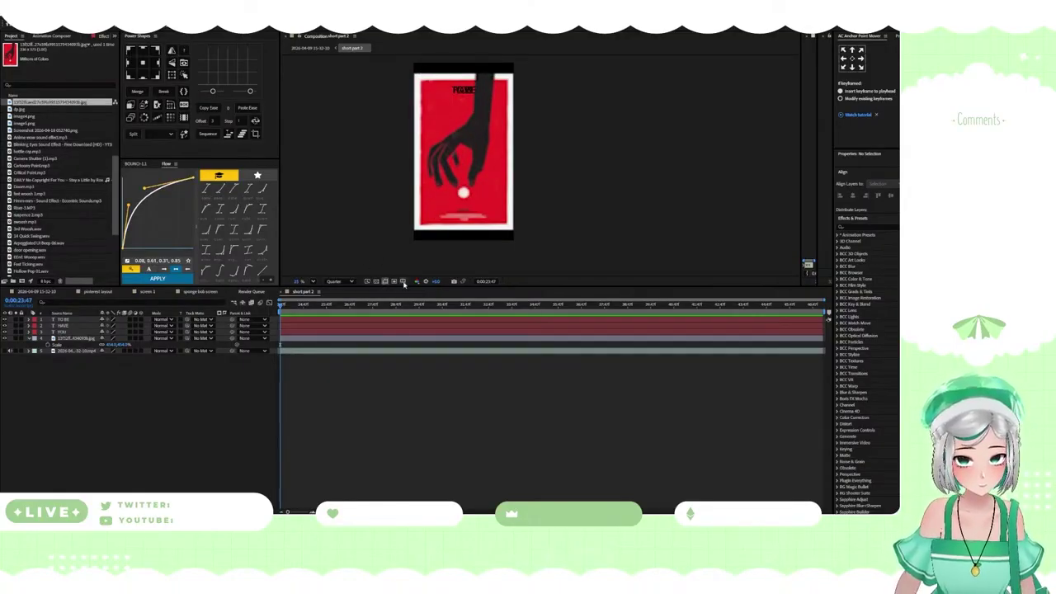
left_click(403, 281)
left_click(428, 291)
Draw a rectangle covering the action-safe area, centre its anchor point and align it to the centre of the composition
scroll(426, 92, "up", 5)
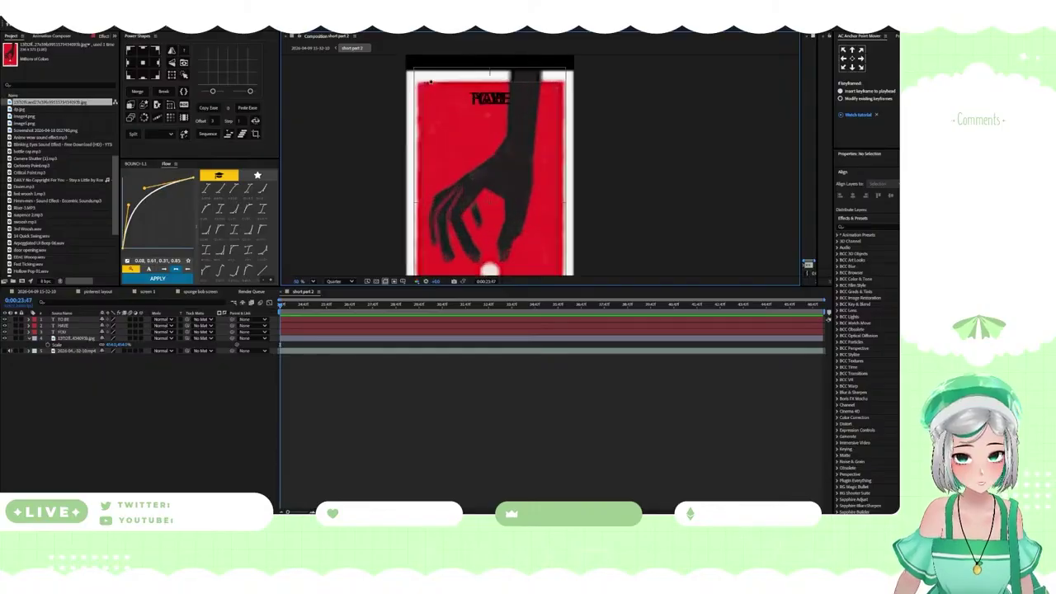
left_click_drag(426, 91, 597, 161)
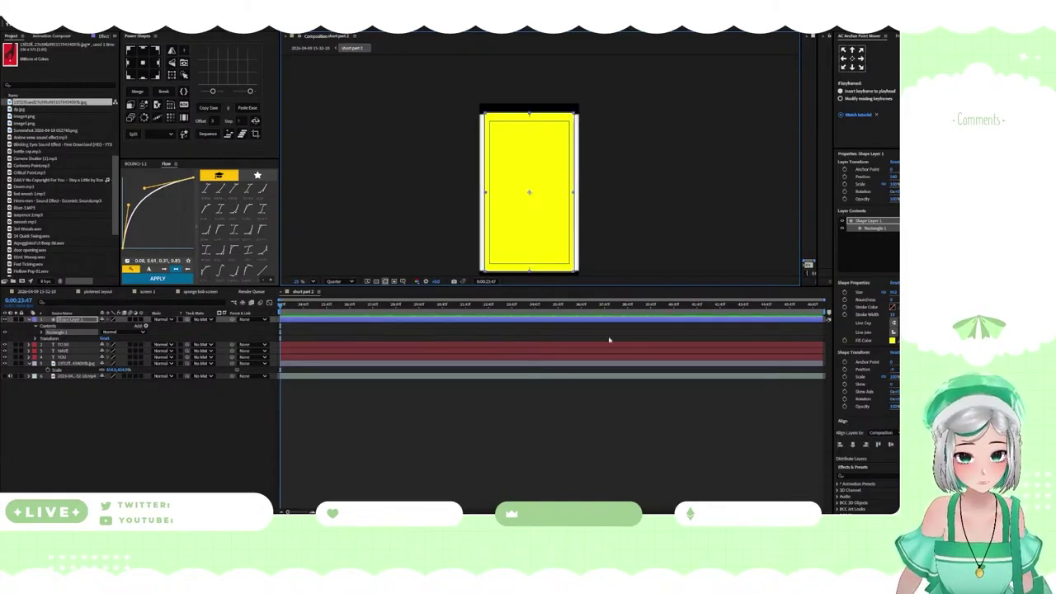
left_click(853, 60)
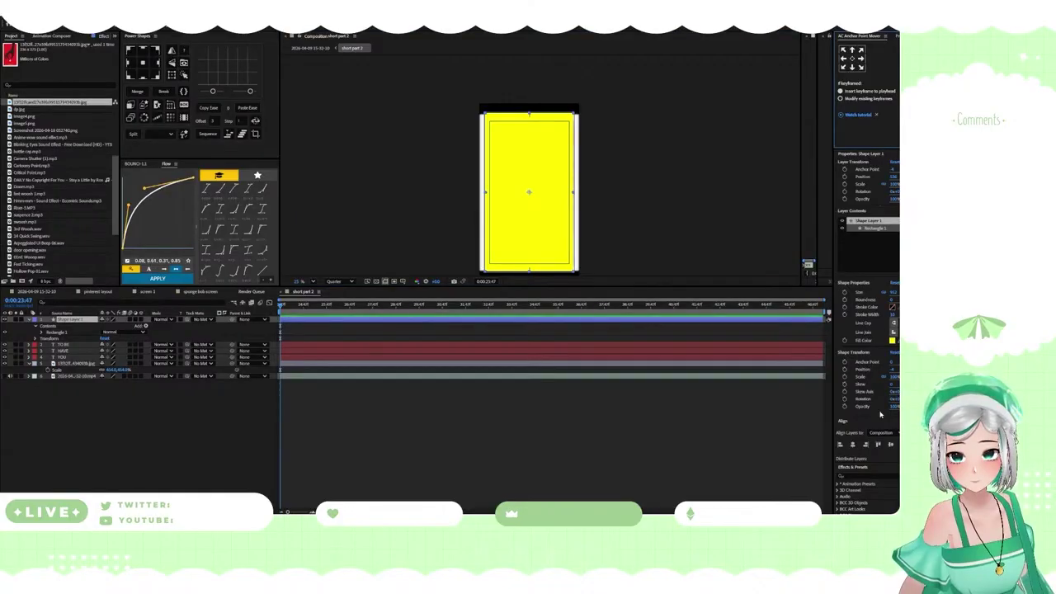
left_click(853, 445)
left_click(891, 446)
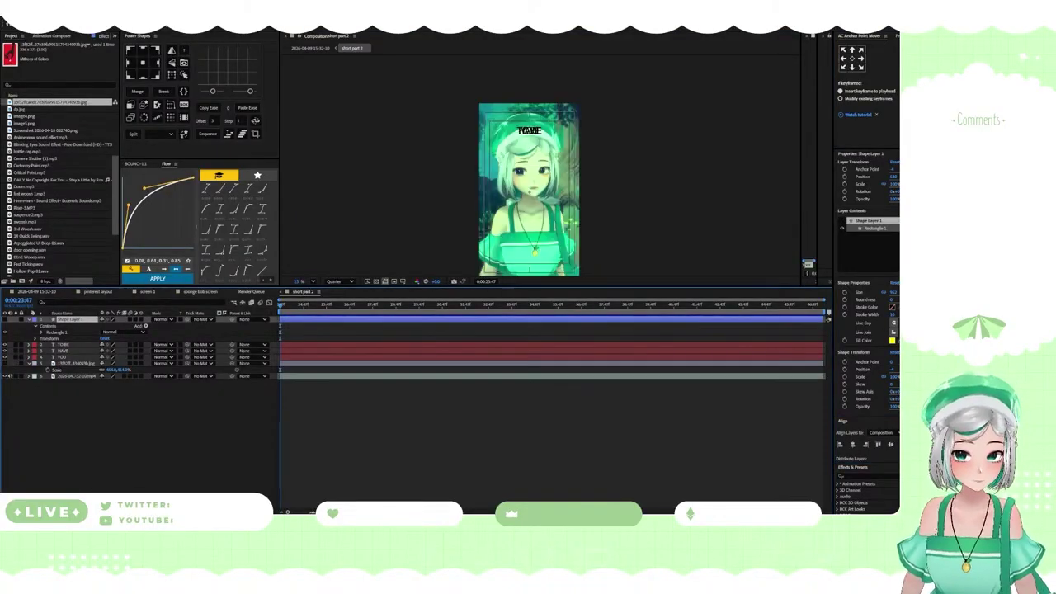
Set the rectangle's fill to a mint green sampled from the character's dress and make its shape layer visible
left_click(892, 340)
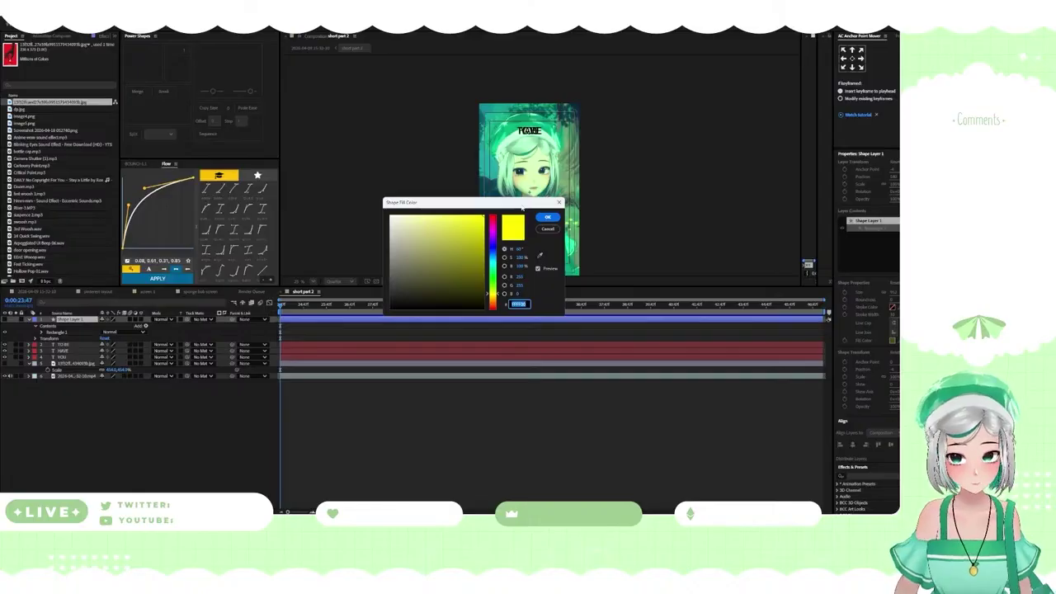
left_click_drag(522, 205, 403, 125)
left_click(421, 176)
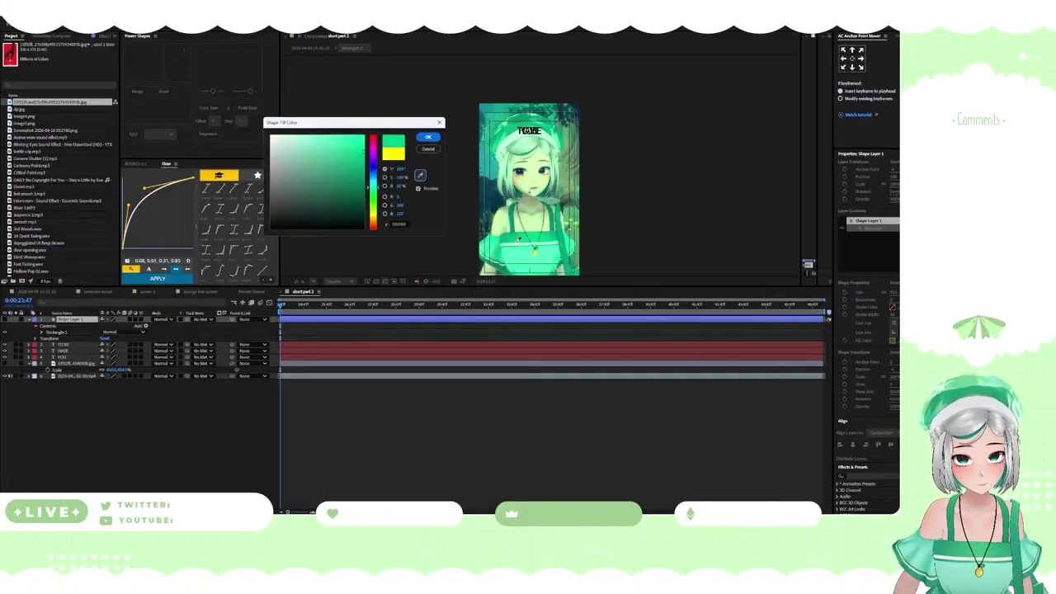
left_click(520, 252)
left_click(427, 138)
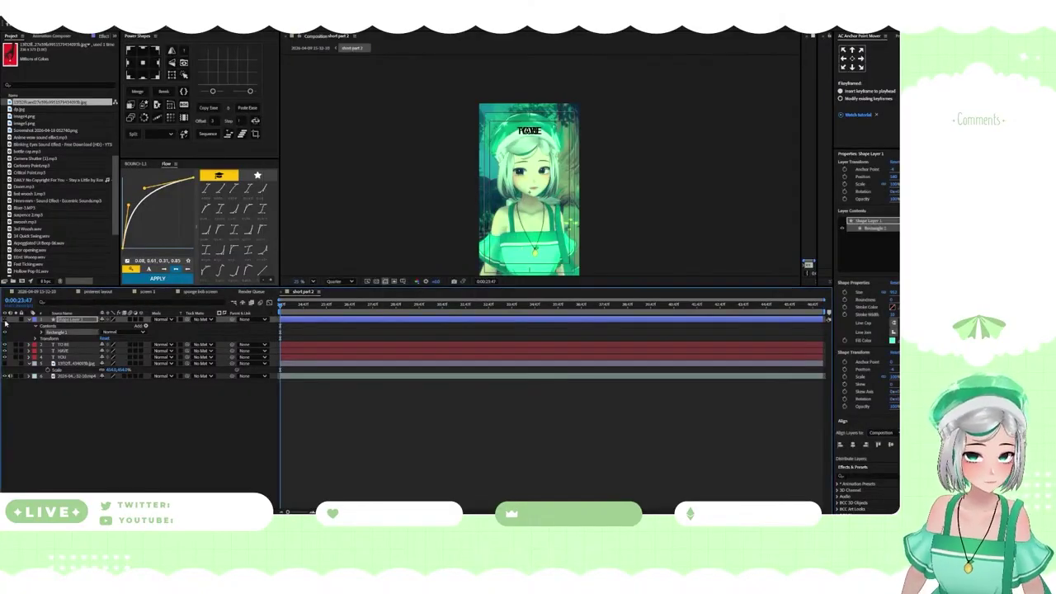
right_click(87, 405)
left_click(82, 403)
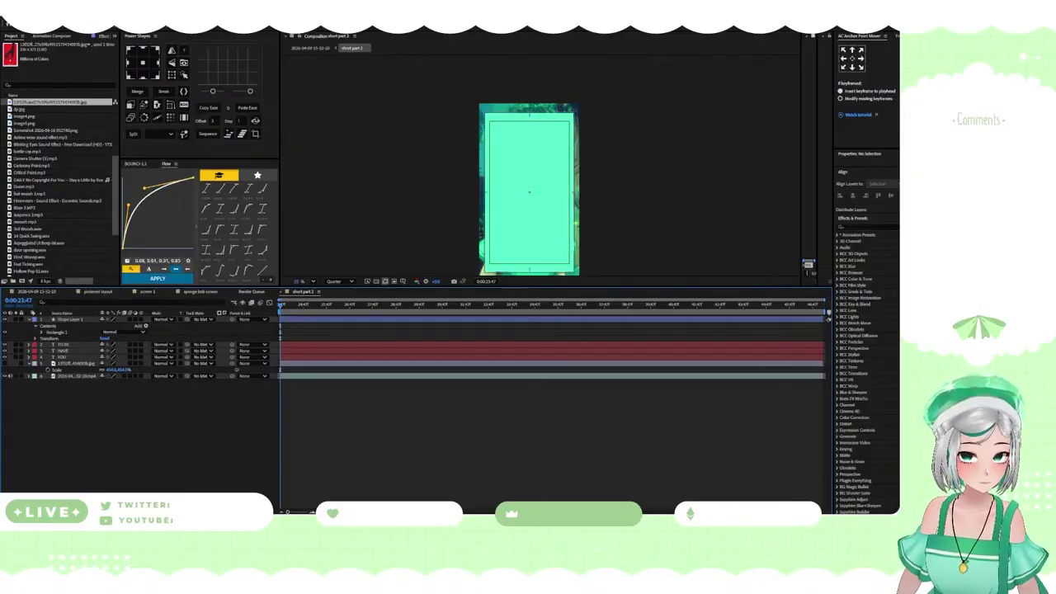
Add a white rectangle filling the whole composition, place it beneath all other layers and hide the video layer
double_click(115, 23)
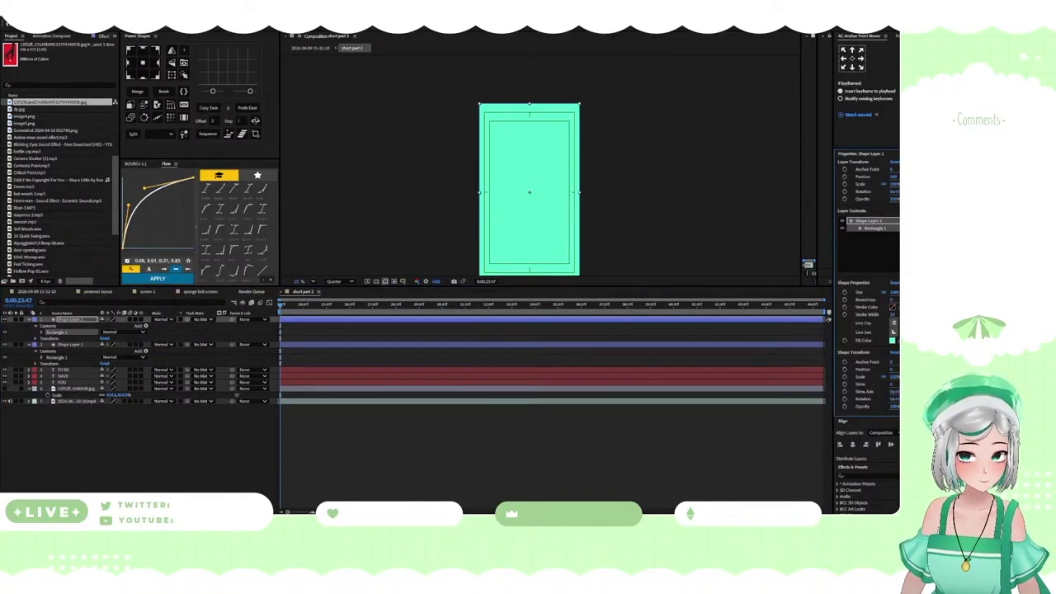
left_click(295, 24)
left_click_drag(417, 239, 339, 180)
left_click(547, 217)
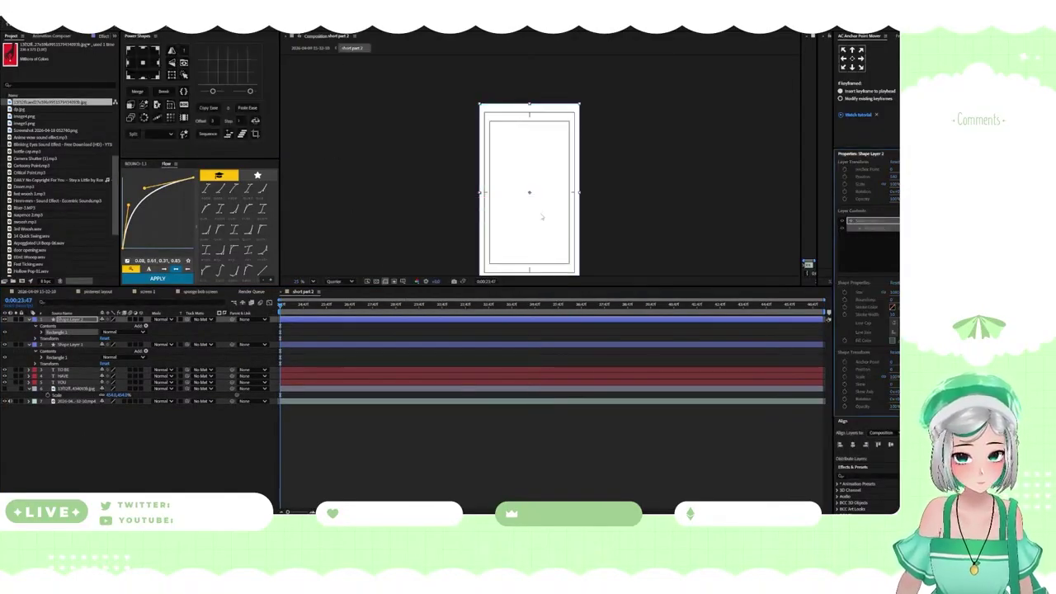
left_click_drag(79, 324, 25, 409)
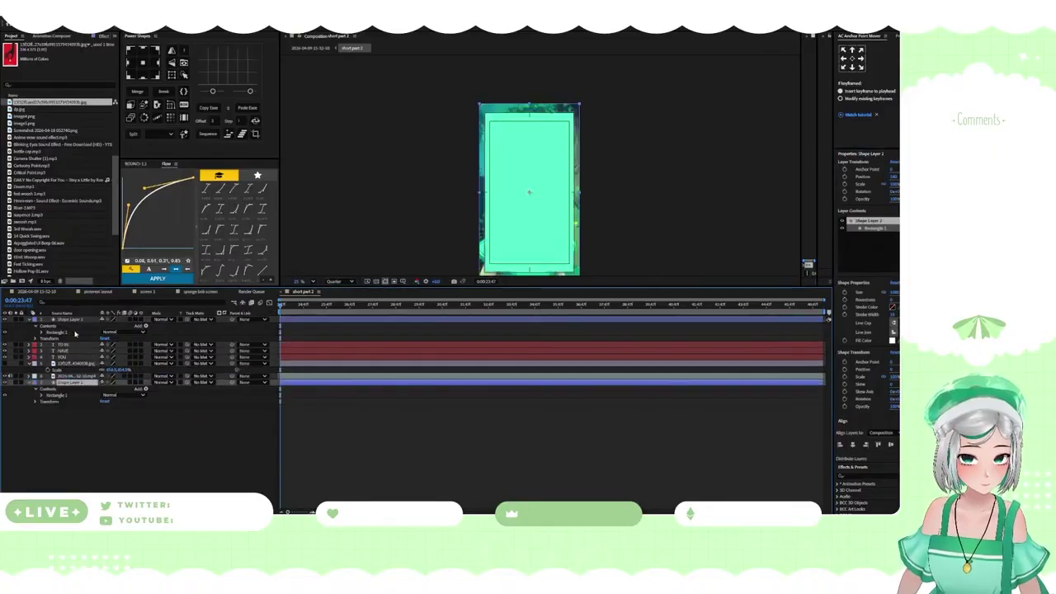
left_click(5, 377)
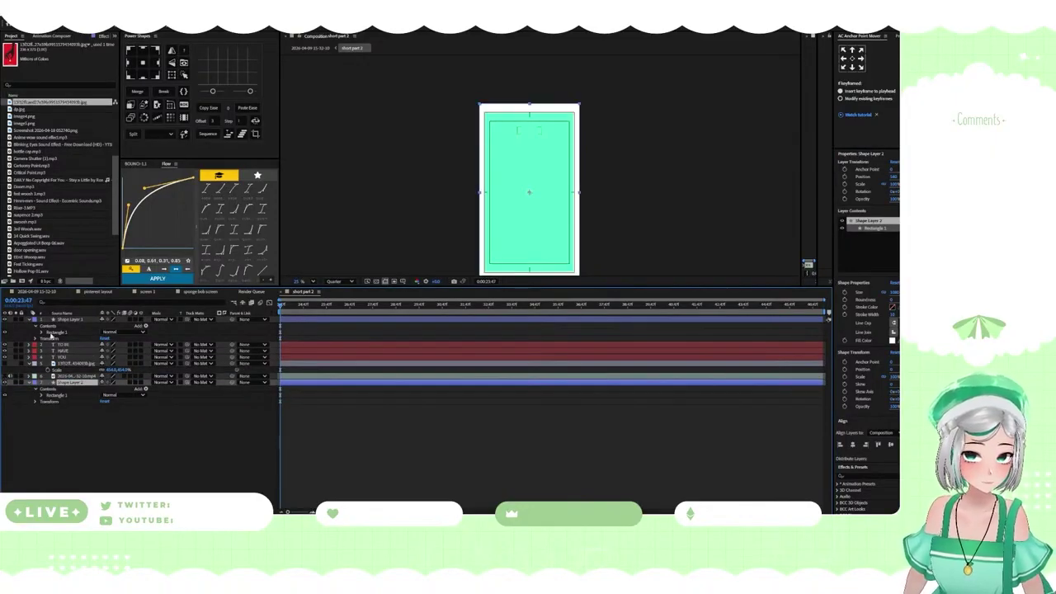
Move the mint rectangle's layer directly above the white rectangle's layer and set the composition preview resolution to Full
left_click(76, 320)
left_click_drag(78, 324, 74, 381)
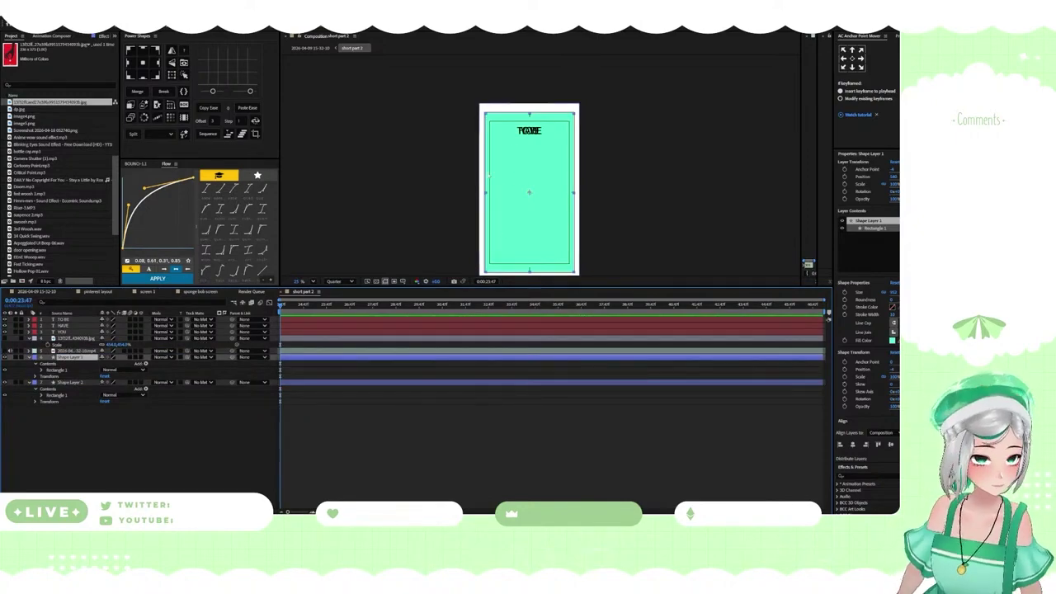
scroll(522, 124, "up", 2)
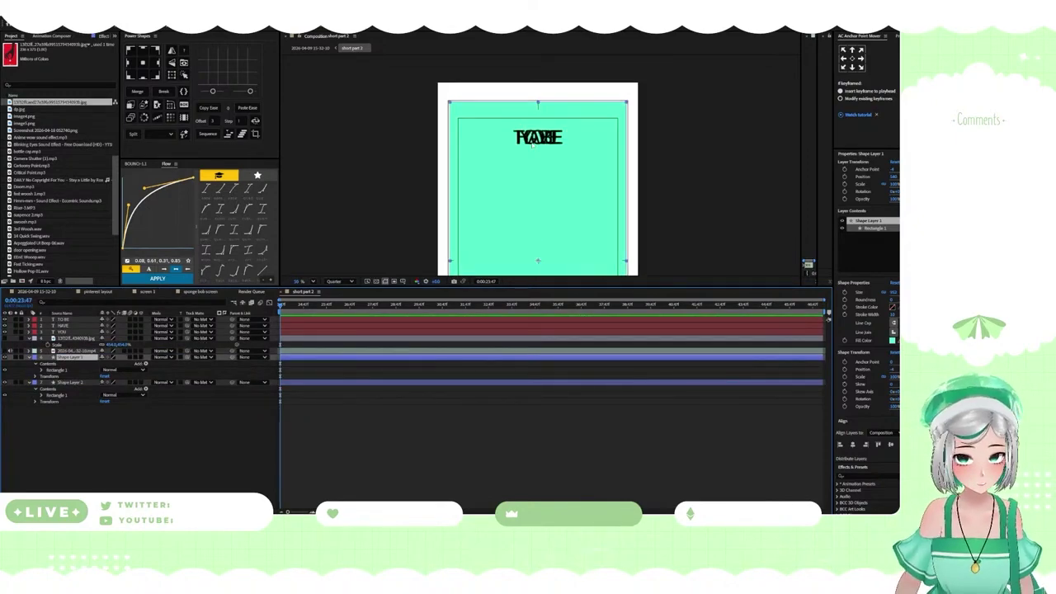
left_click(335, 281)
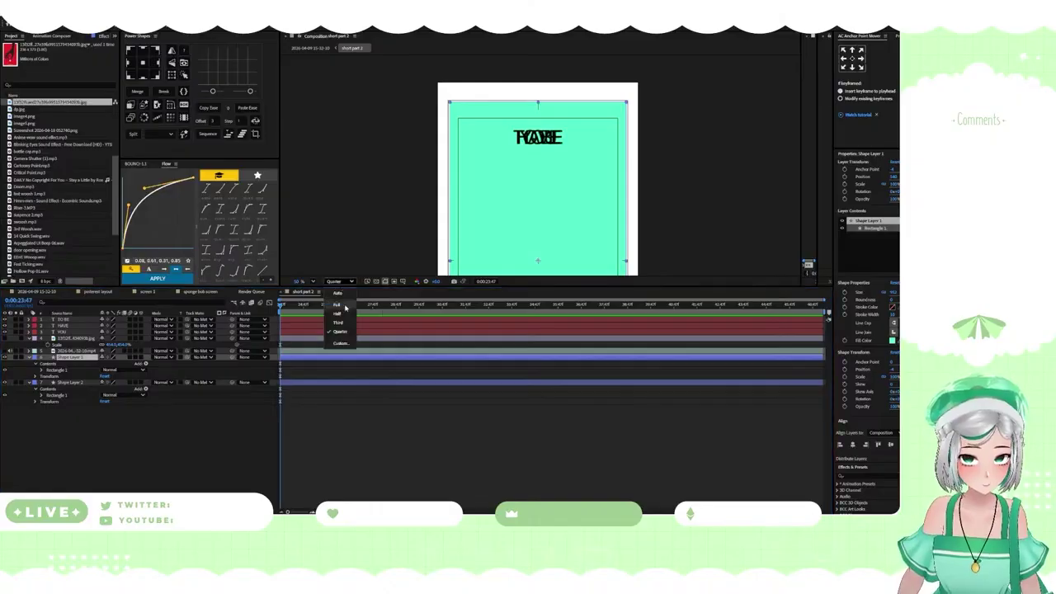
left_click(337, 305)
scroll(495, 157, "down", 2)
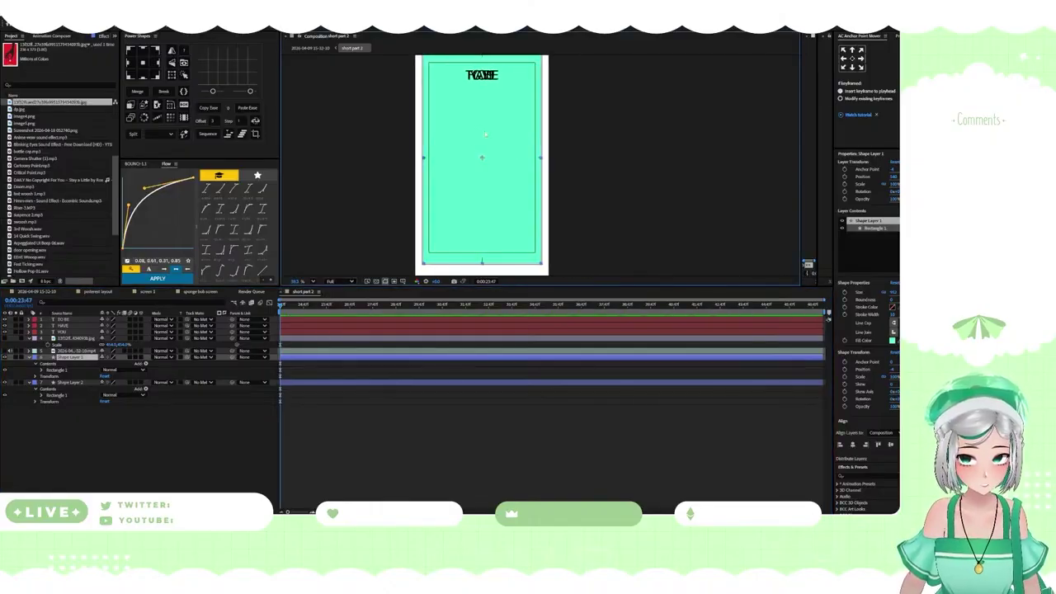
Make the red hand poster image layer visible over the mint rectangle as a layout reference
left_click(5, 339)
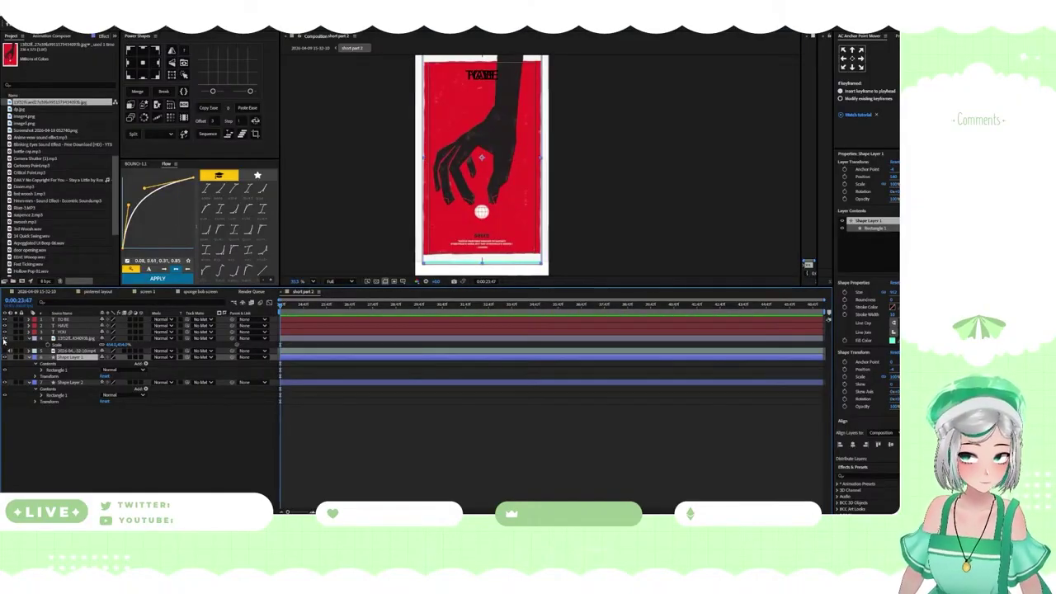
scroll(477, 111, "up", 4)
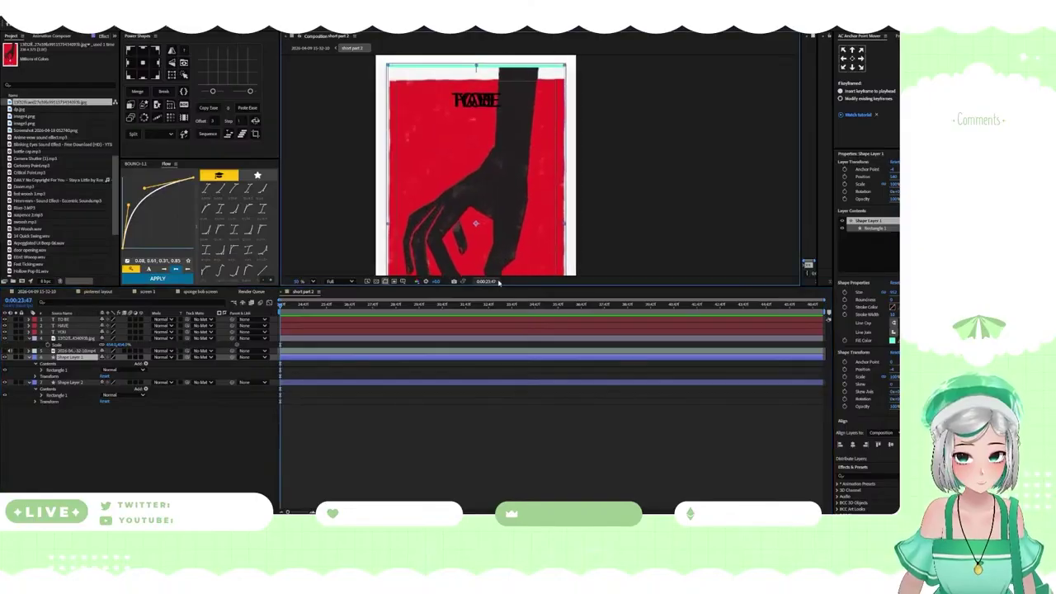
scroll(474, 101, "down", 2)
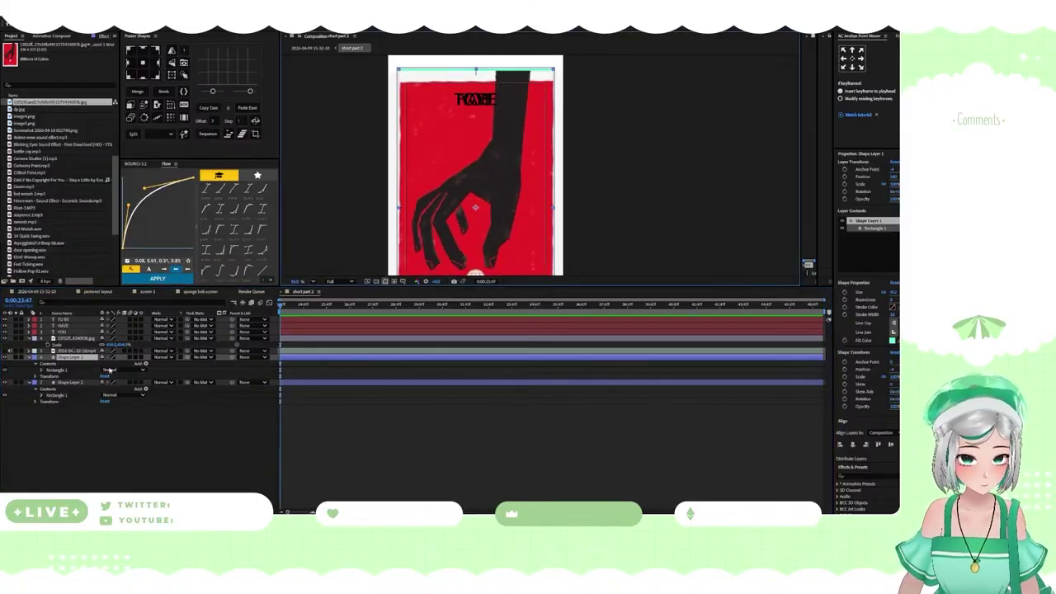
Spread YOU, HAVE and TO BE into three stacked lines and enlarge YOU and HAVE to nearly the rectangle's width, with HAVE at 375%
left_click(69, 325)
key("p")
left_click_drag(116, 332, 245, 343)
left_click(66, 319)
key("p")
left_click(70, 345)
key("s")
key("p")
left_click_drag(119, 351, 221, 337)
left_click(91, 334)
key("s")
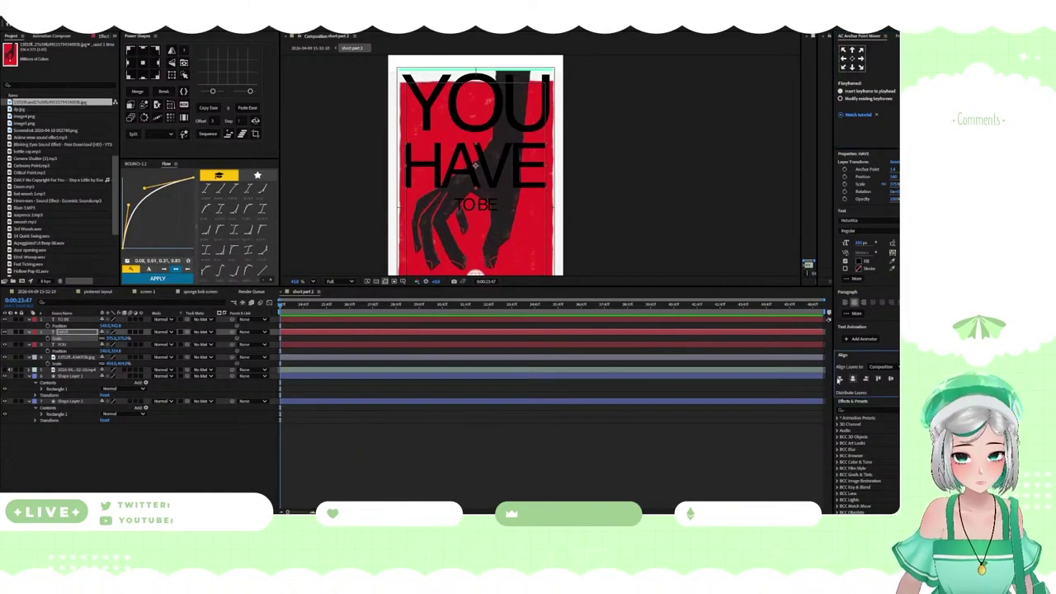
Scale YOU to 436% and enlarge TO BE to match the width of the HAVE line
left_click(317, 319)
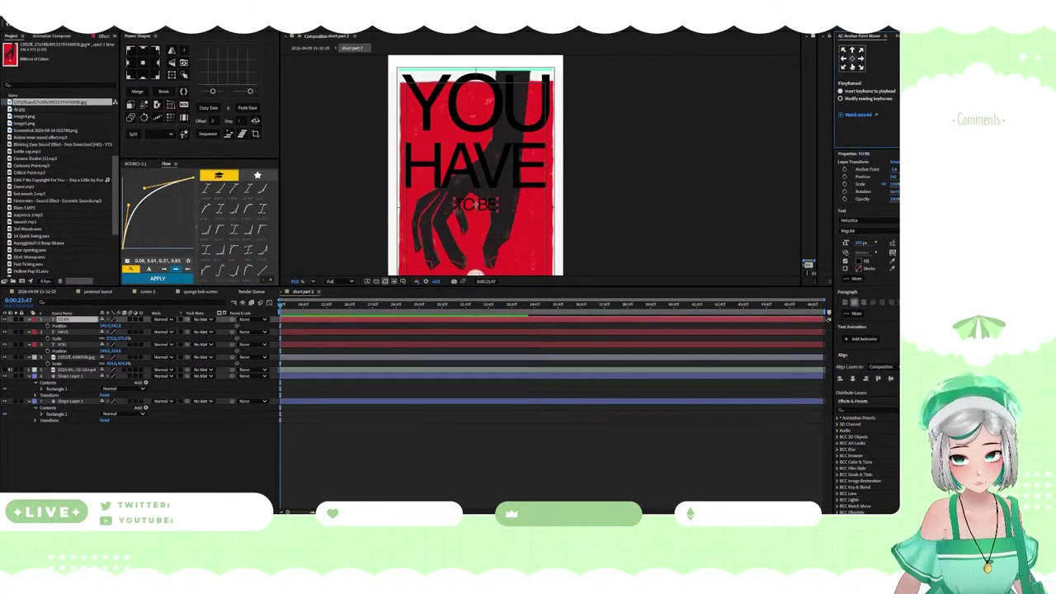
key("s")
left_click(104, 351)
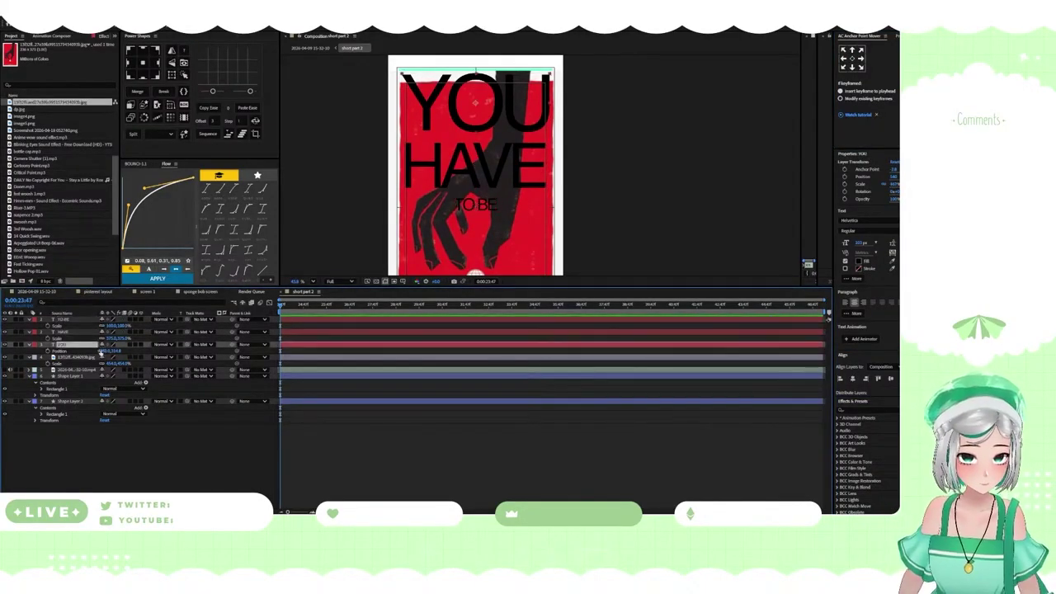
key("shift+s")
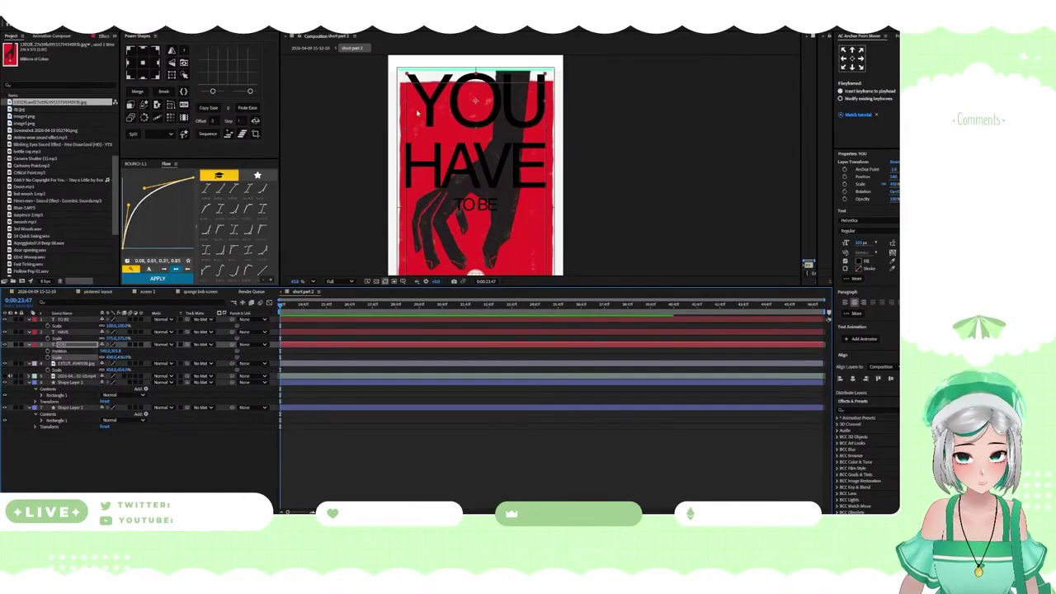
left_click_drag(110, 326, 188, 314)
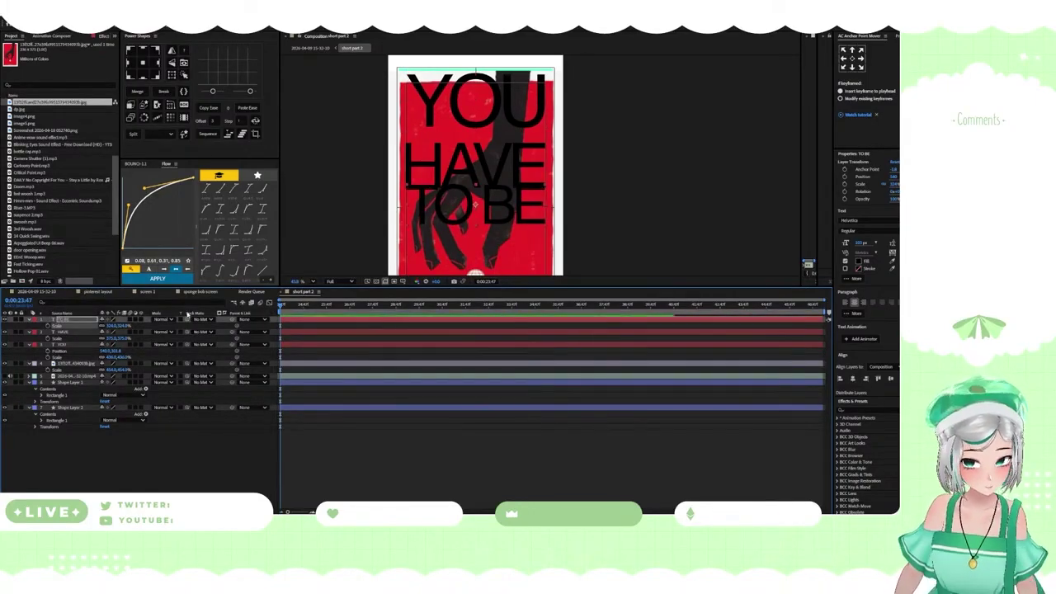
Move TO BE down so the three text lines are evenly spaced over the poster
key("p")
left_click_drag(124, 326, 207, 325)
scroll(518, 136, "down", 5)
left_click_drag(517, 146, 511, 174)
scroll(511, 174, "up", 4)
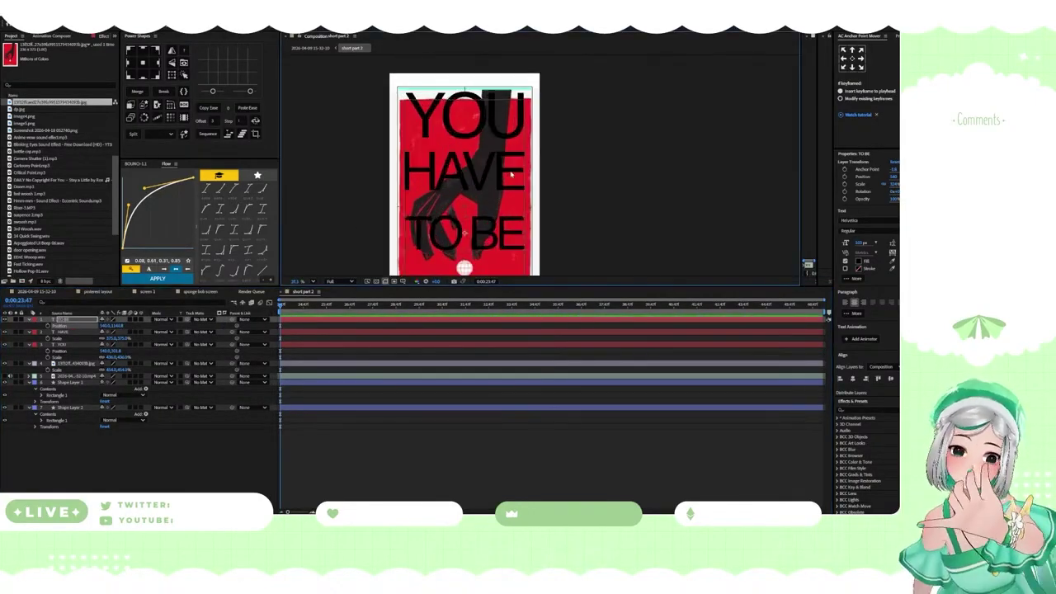
scroll(511, 174, "up", 1)
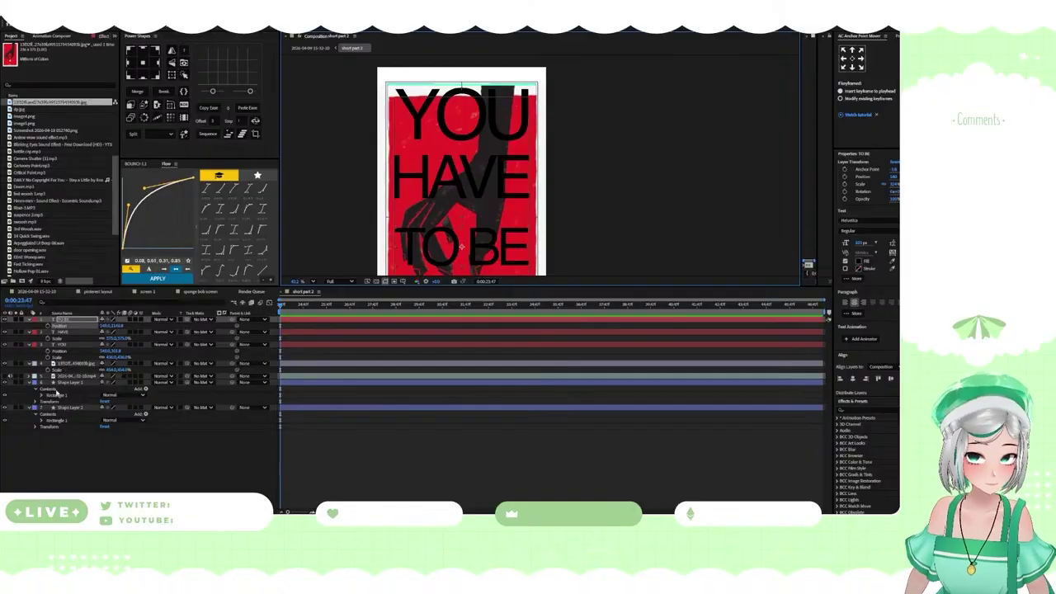
scroll(488, 186, "down", 3)
scroll(477, 234, "up", 3)
scroll(476, 235, "up", 1)
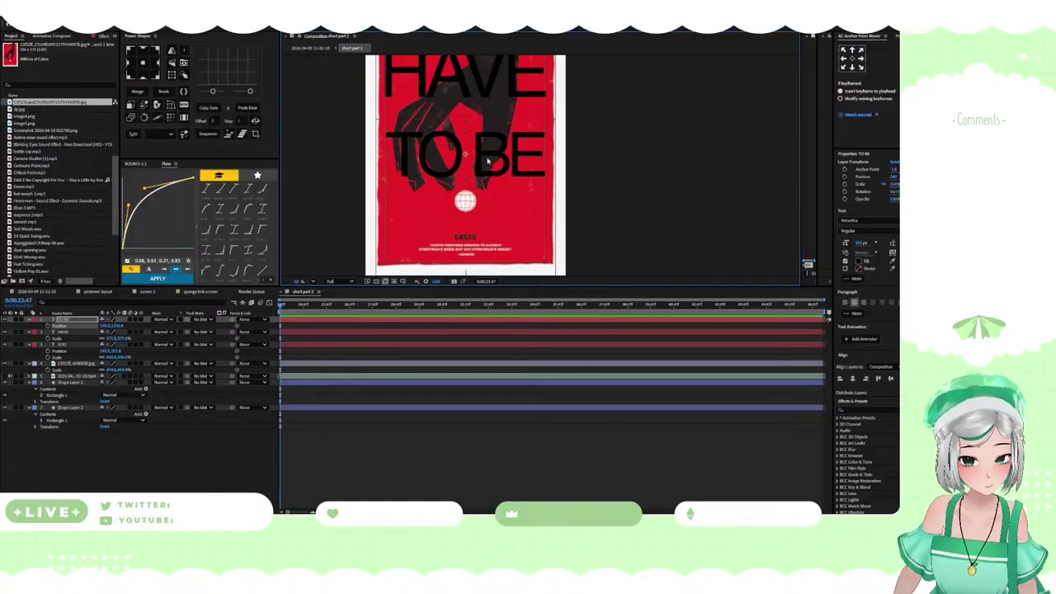
Duplicate the TO BE text layer and place the copy straight below it, over the poster's bottom caption
key("ctrl+shift+a")
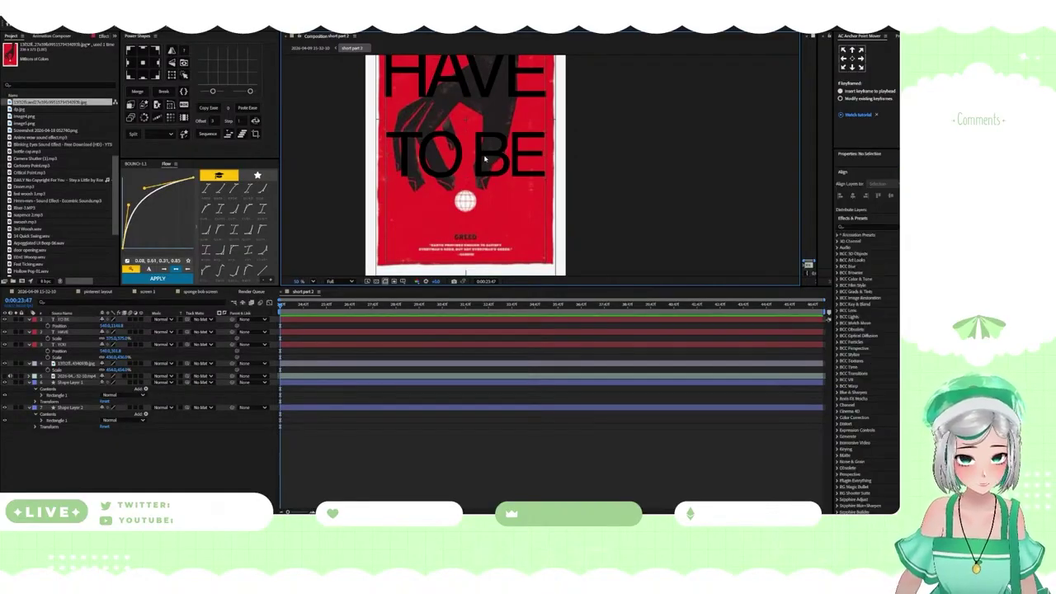
left_click(481, 152)
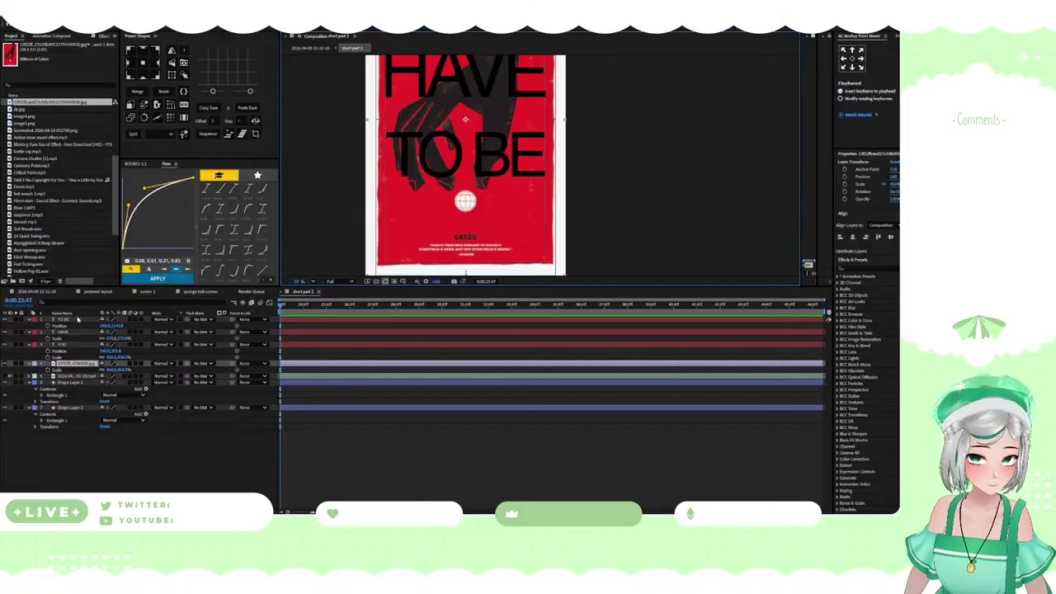
left_click(79, 320)
key("ctrl+d")
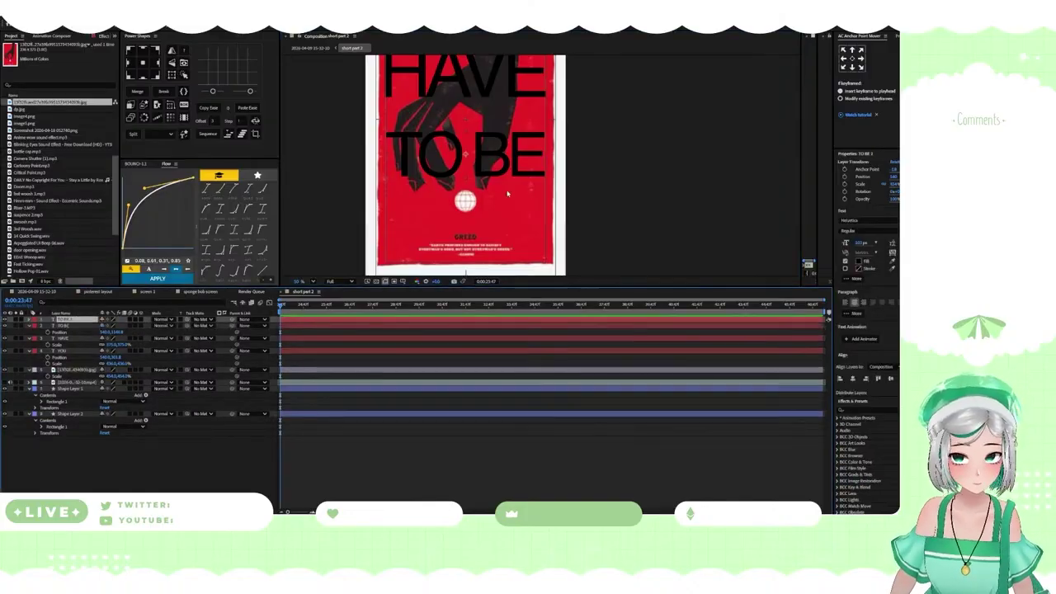
left_click_drag(467, 157, 467, 244)
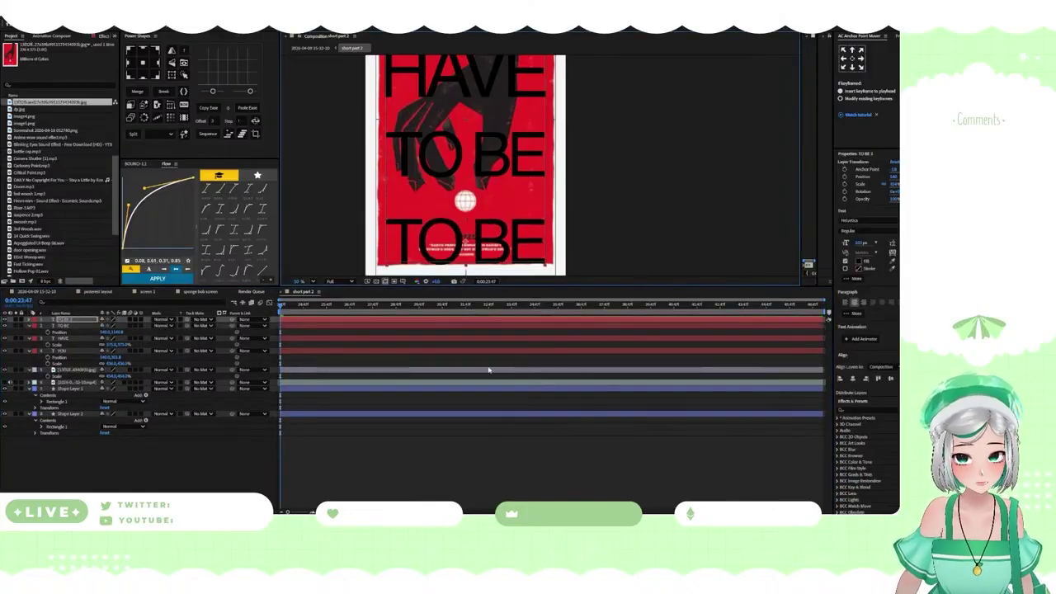
Check the line's wording on the short 2 board, return to After Effects and replace the duplicated text with "hands on"
left_click(556, 478)
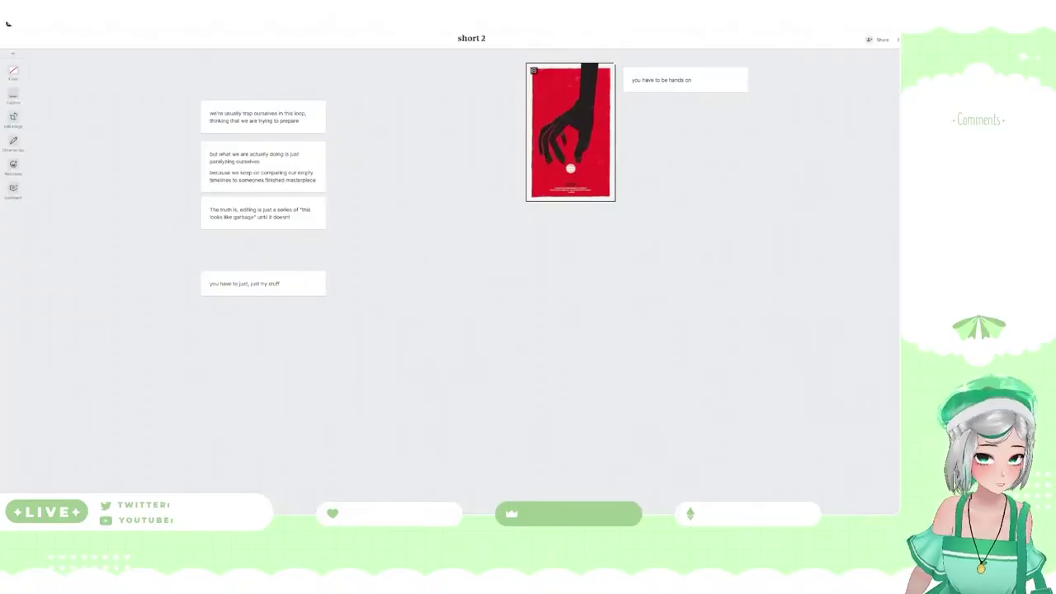
key("alt+Tab")
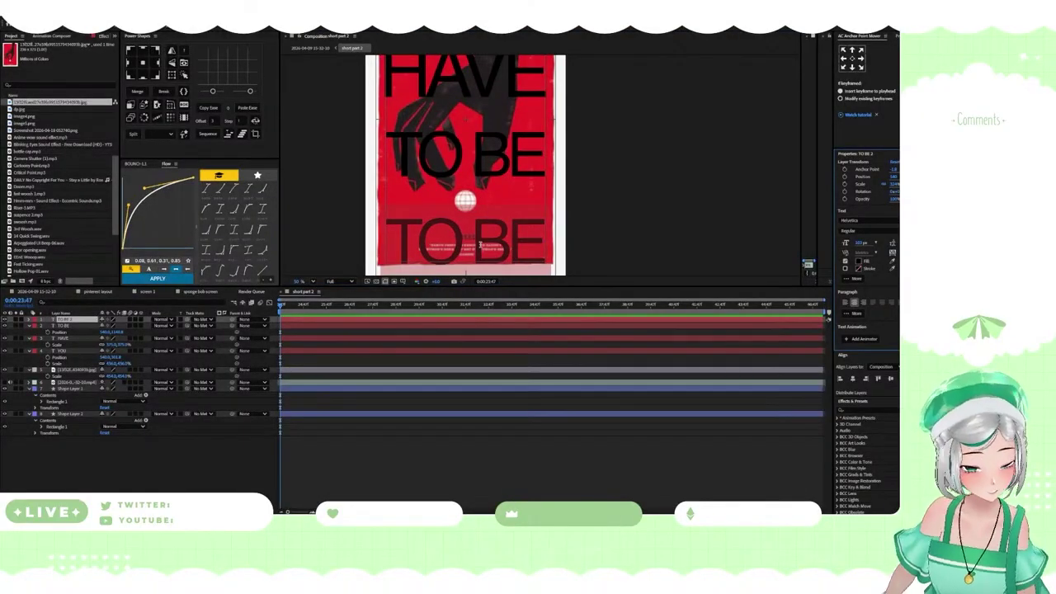
type("hands")
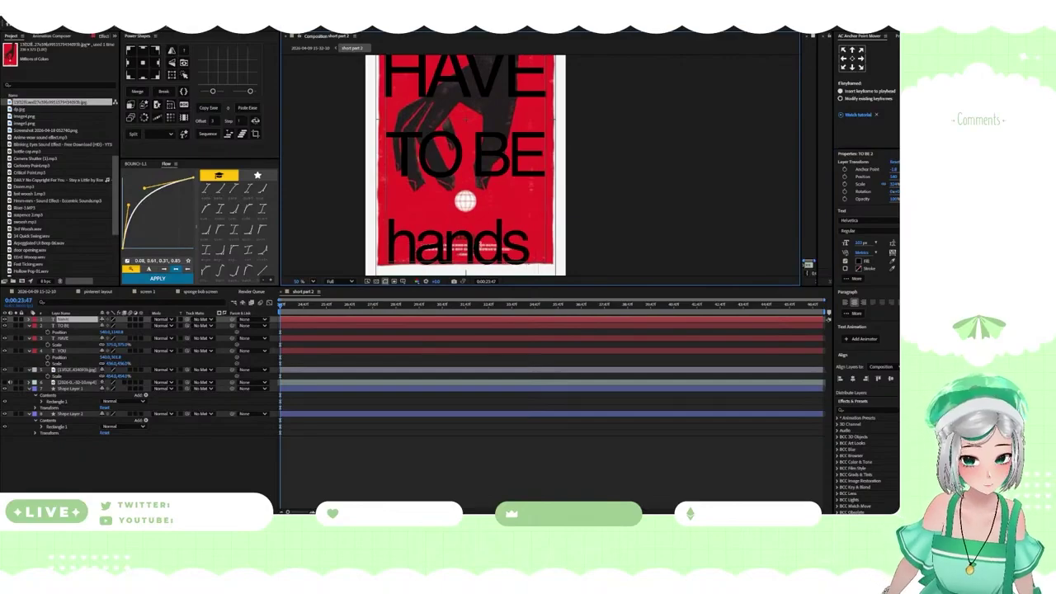
type(" on")
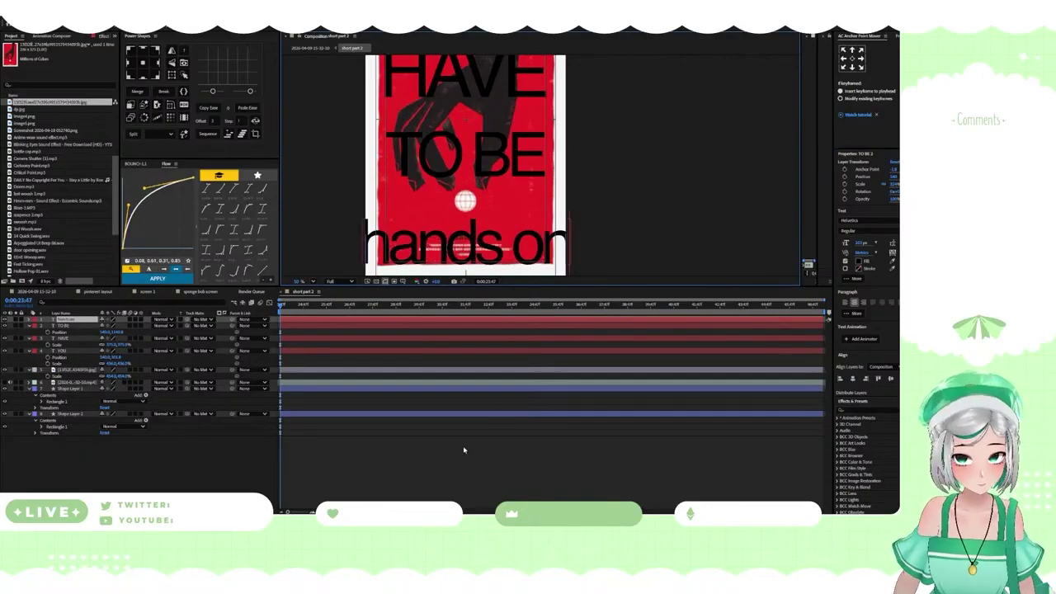
left_click(462, 449)
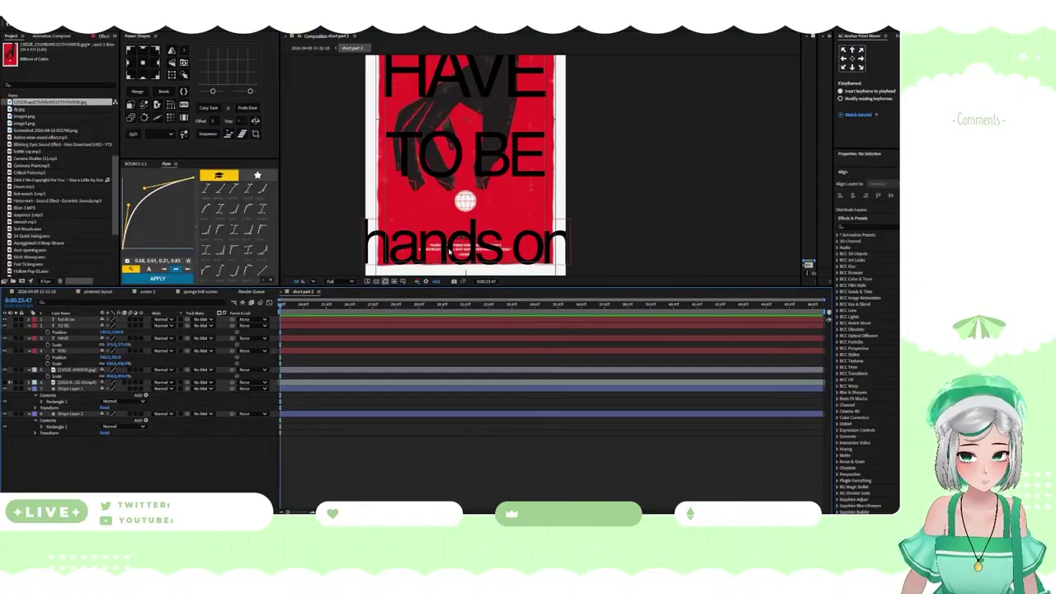
Scale down the "hands on" text and position it centred just under TO BE, over the poster's globe
left_click(65, 320)
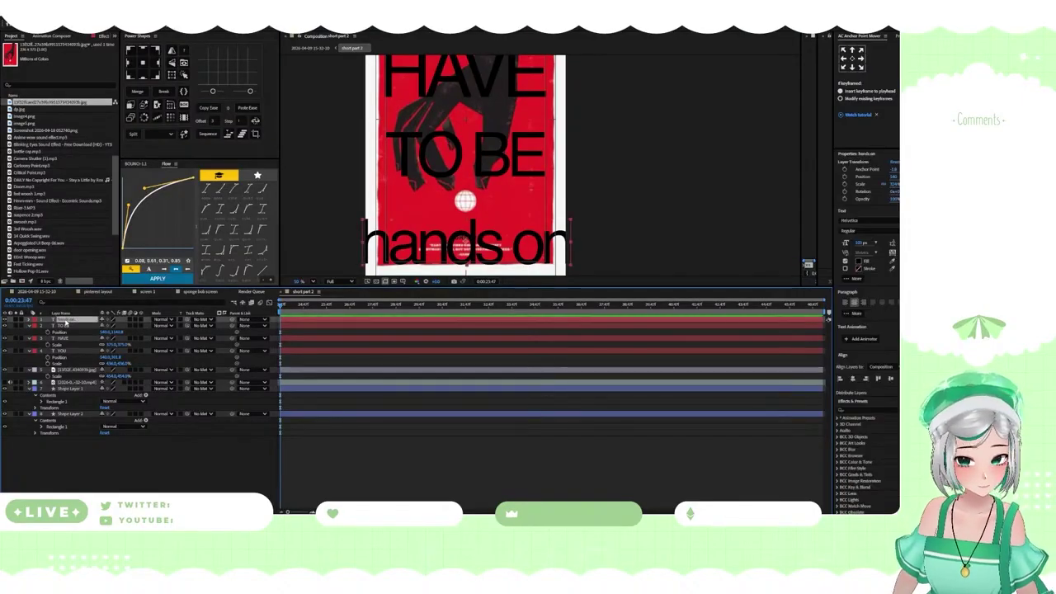
key("s")
left_click_drag(127, 326, 26, 326)
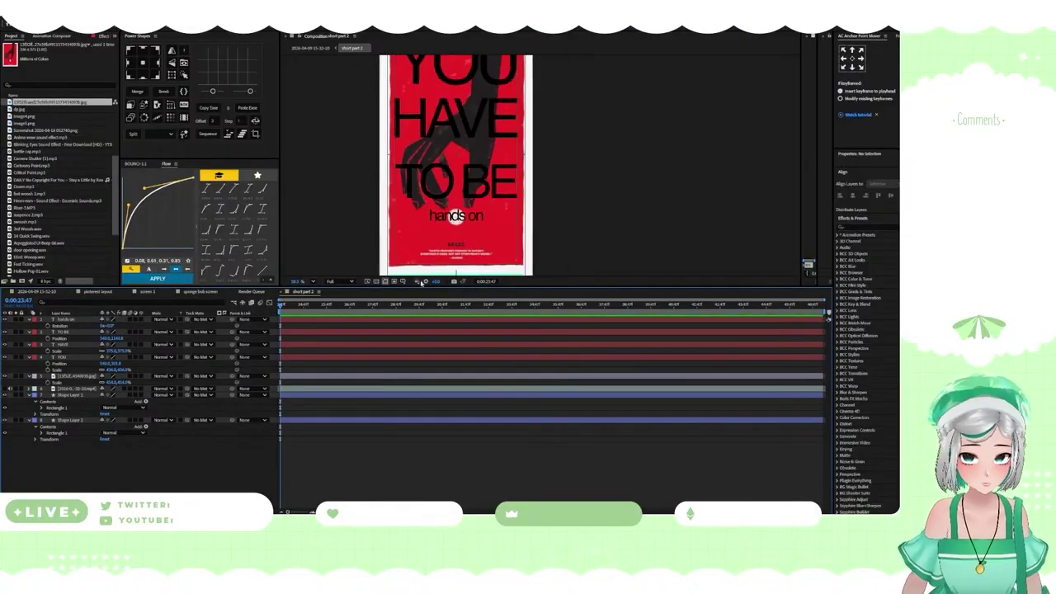
Outline the forearm's left edge with the Pen tool, from the poster's upper edge down to a curved end at the wrist
scroll(428, 249, "up", 3)
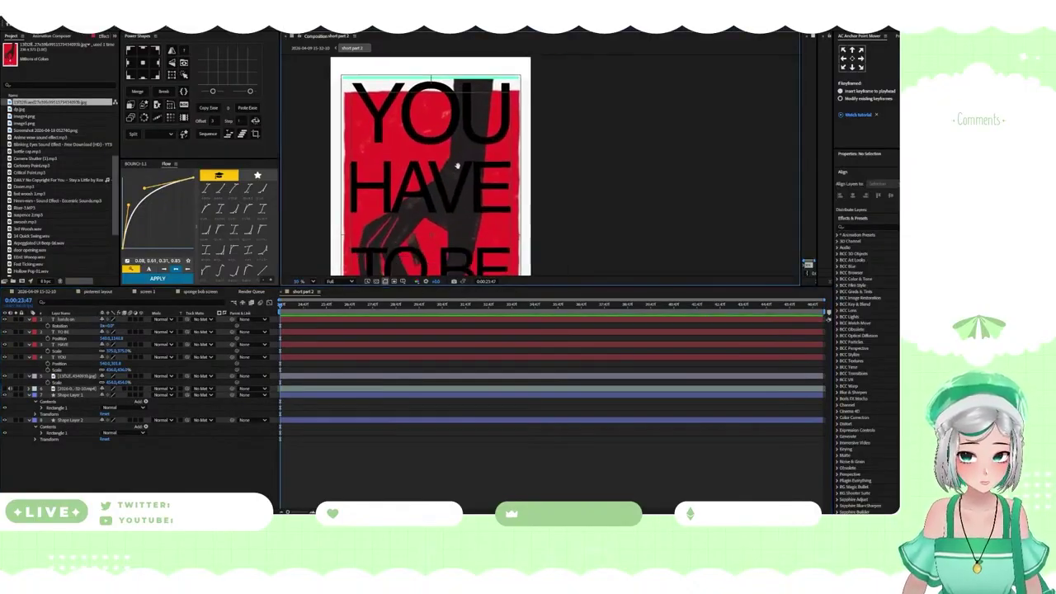
scroll(455, 185, "up", 2)
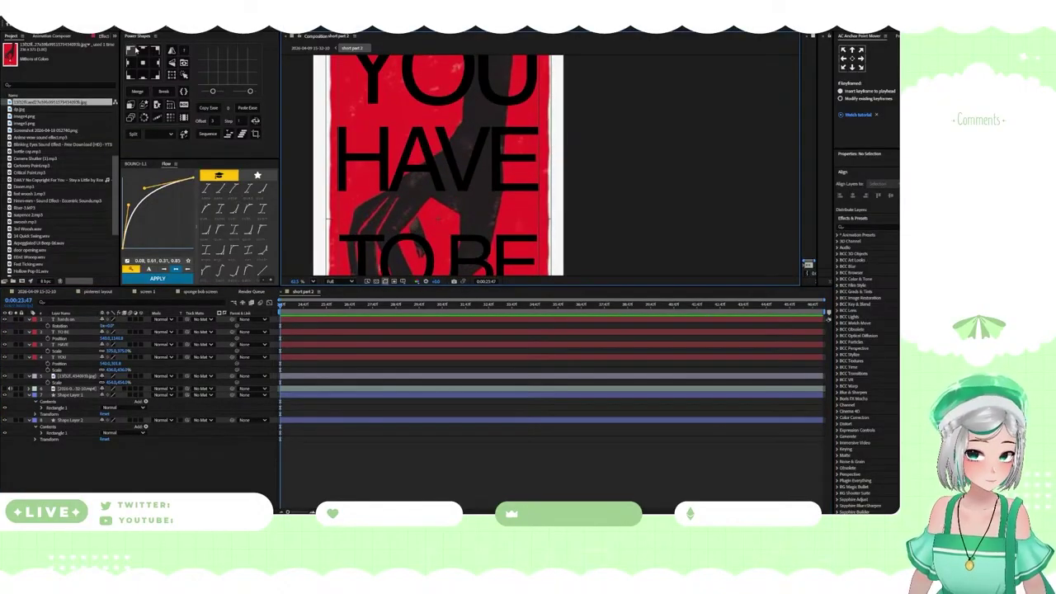
scroll(446, 216, "down", 3)
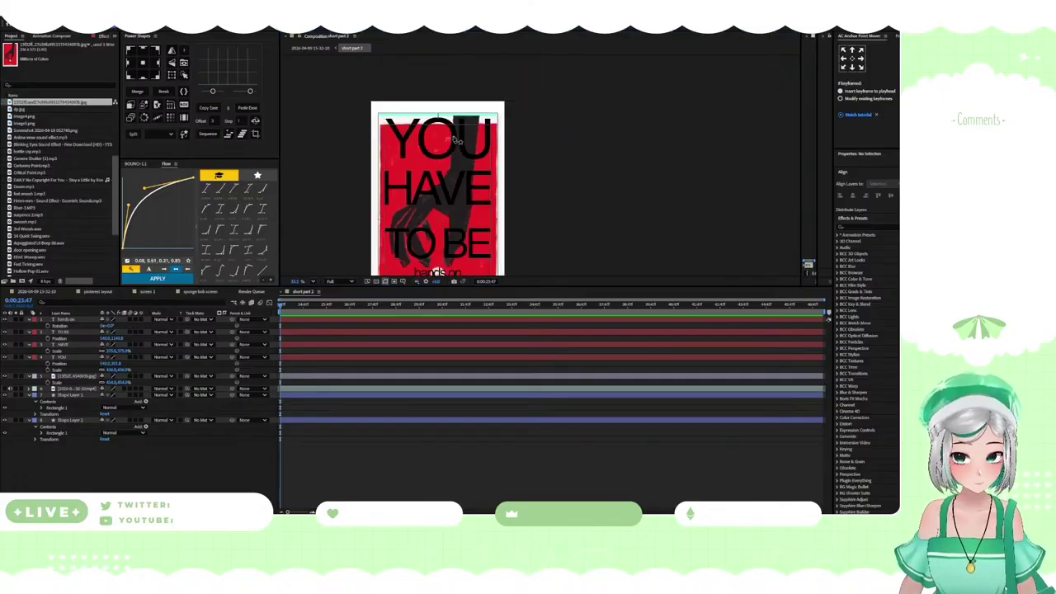
scroll(460, 128, "up", 1)
scroll(458, 128, "down", 2)
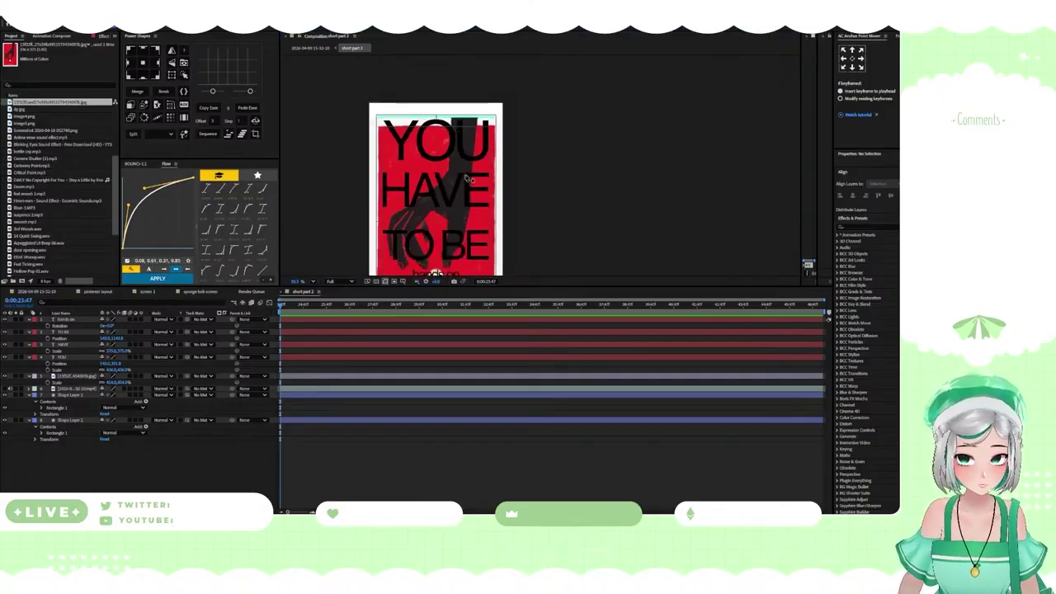
scroll(463, 175, "up", 2)
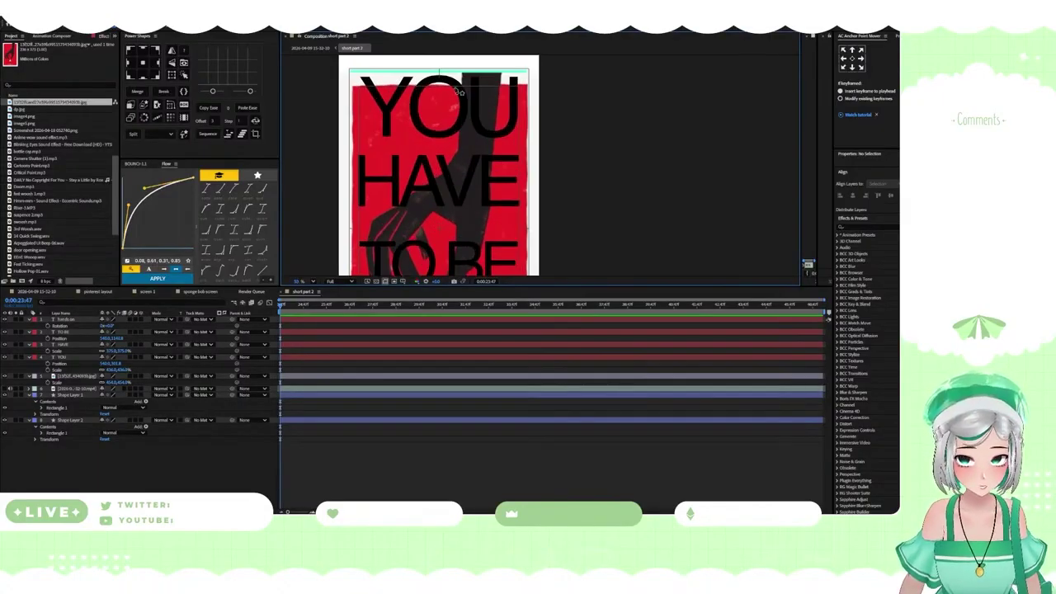
scroll(462, 78, "up", 2)
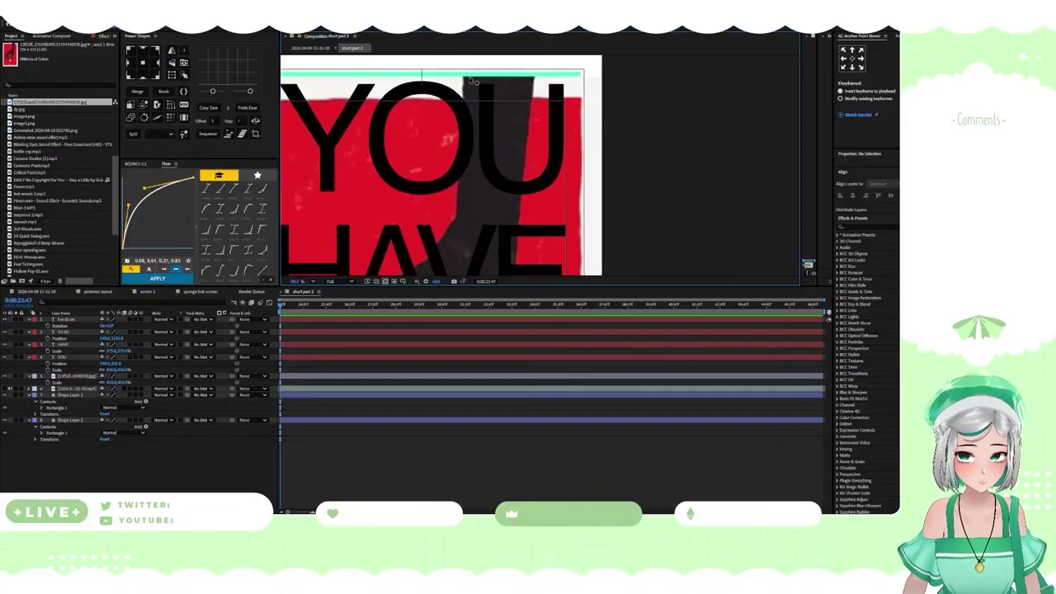
left_click(462, 70)
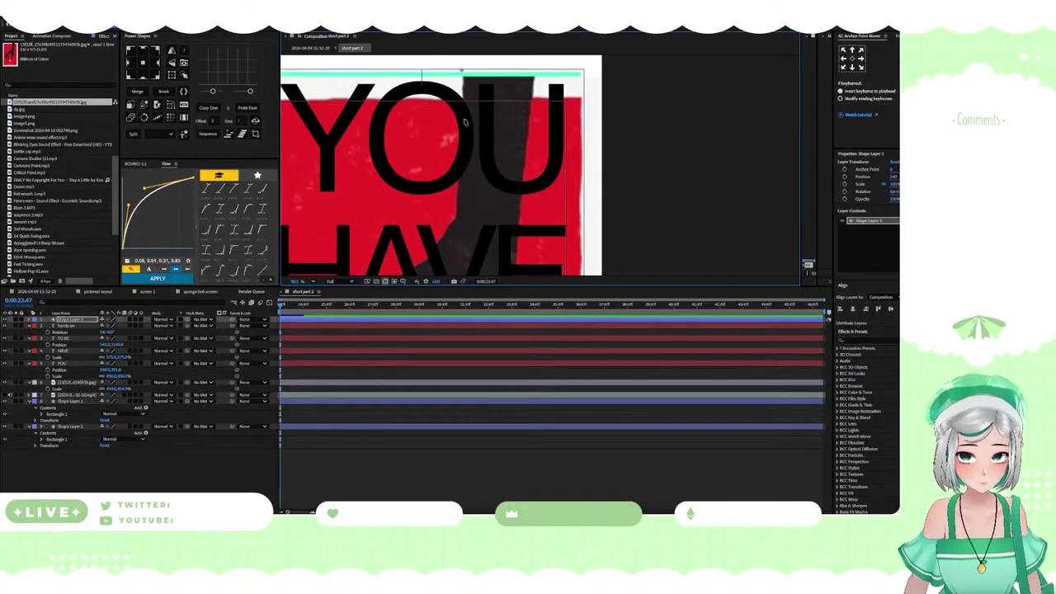
left_click(459, 221)
scroll(458, 221, "down", 3)
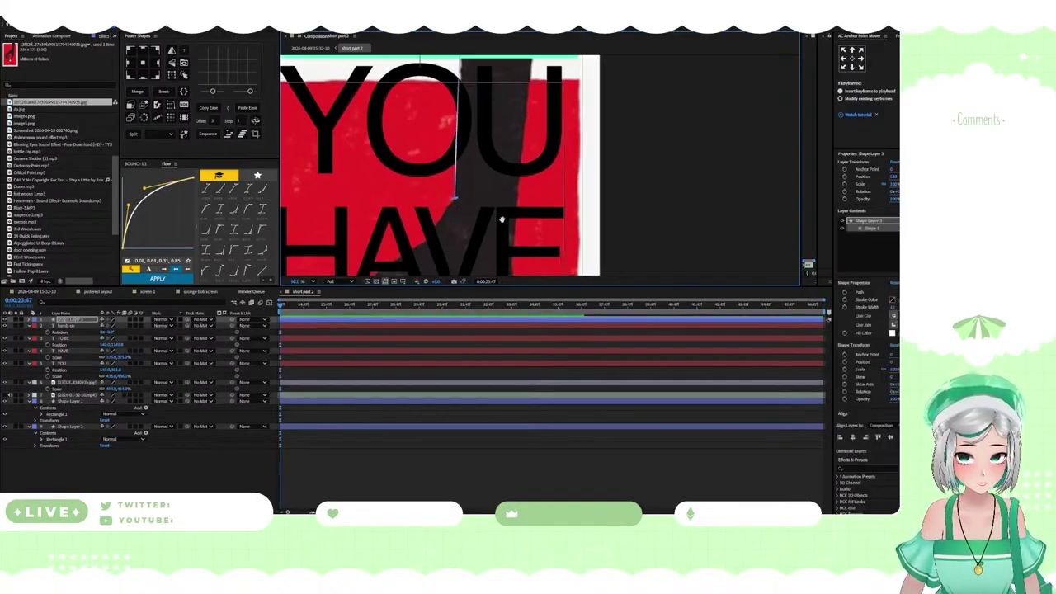
left_click(490, 121)
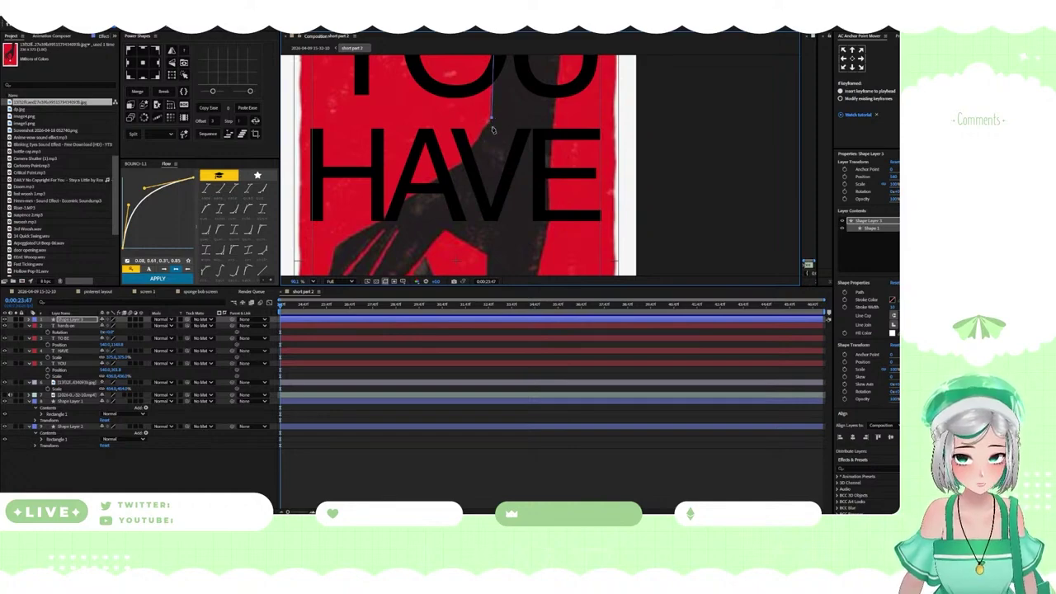
left_click(492, 133)
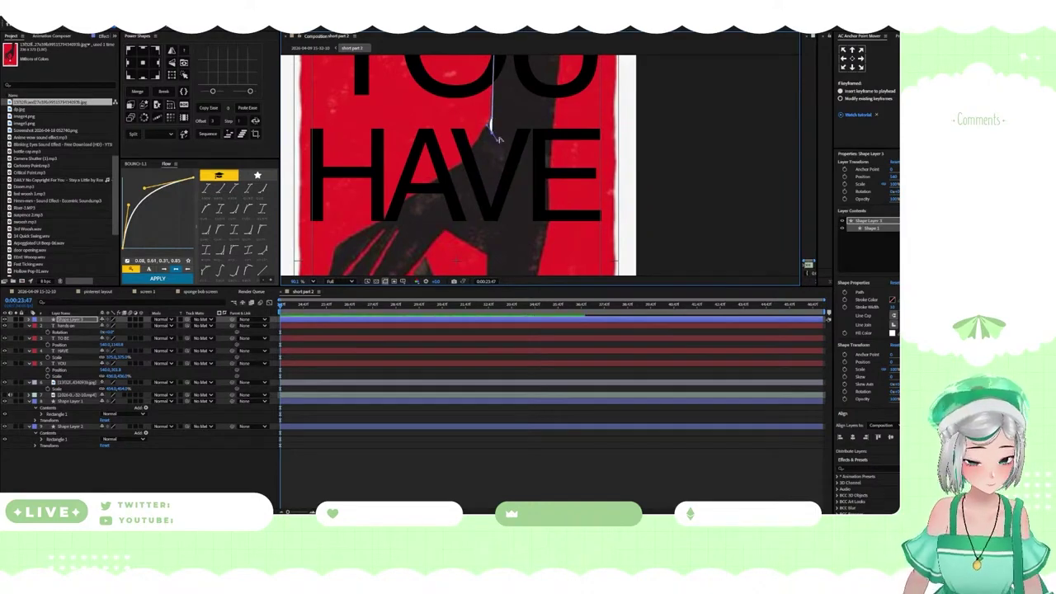
key("ctrl+z")
left_click_drag(521, 146, 546, 149)
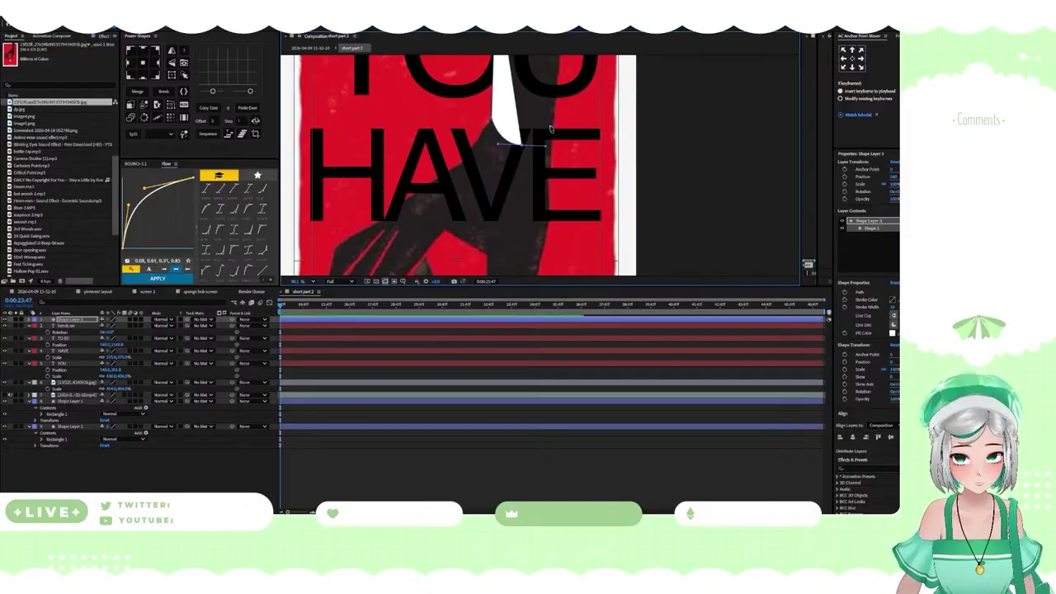
Close the forearm shape up along the arm's right edge to the poster's upper edge and deselect it
left_click(552, 123)
left_click_drag(589, 102, 520, 300)
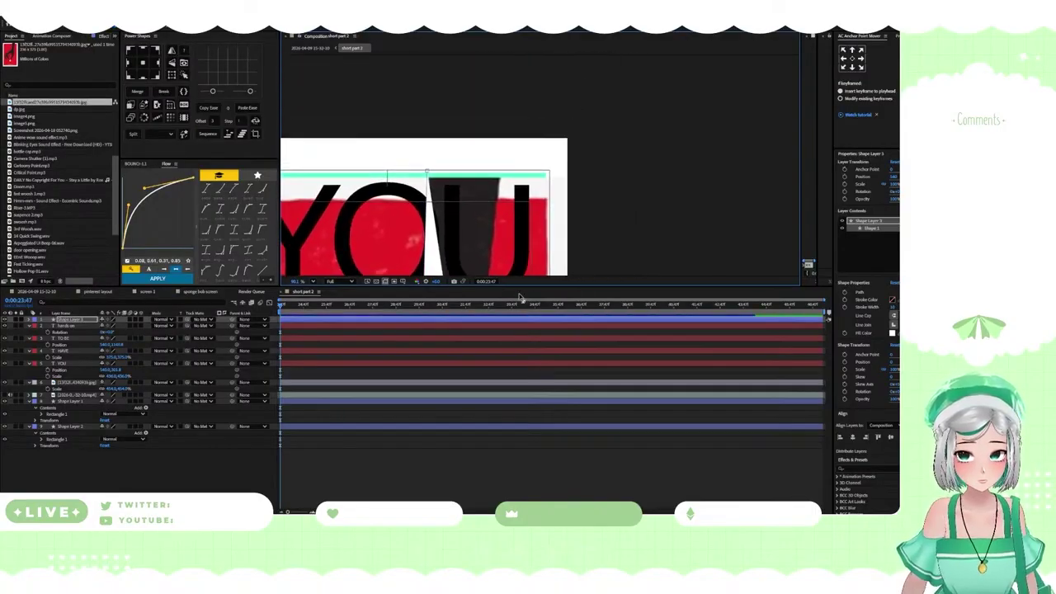
left_click(502, 179)
scroll(502, 179, "down", 1)
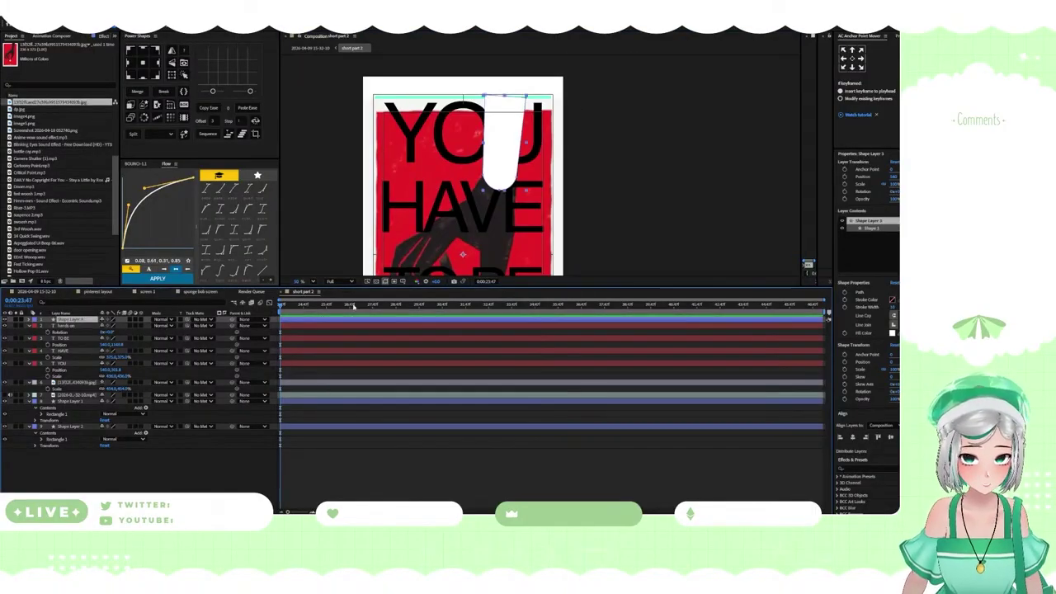
left_click(354, 466)
Start a separate shape for the palm with a curved upper edge overlapping the rounded wrist of the forearm shape
scroll(517, 210, "up", 2)
left_click_drag(517, 210, 492, 123)
left_click(489, 118)
left_click_drag(558, 104, 592, 111)
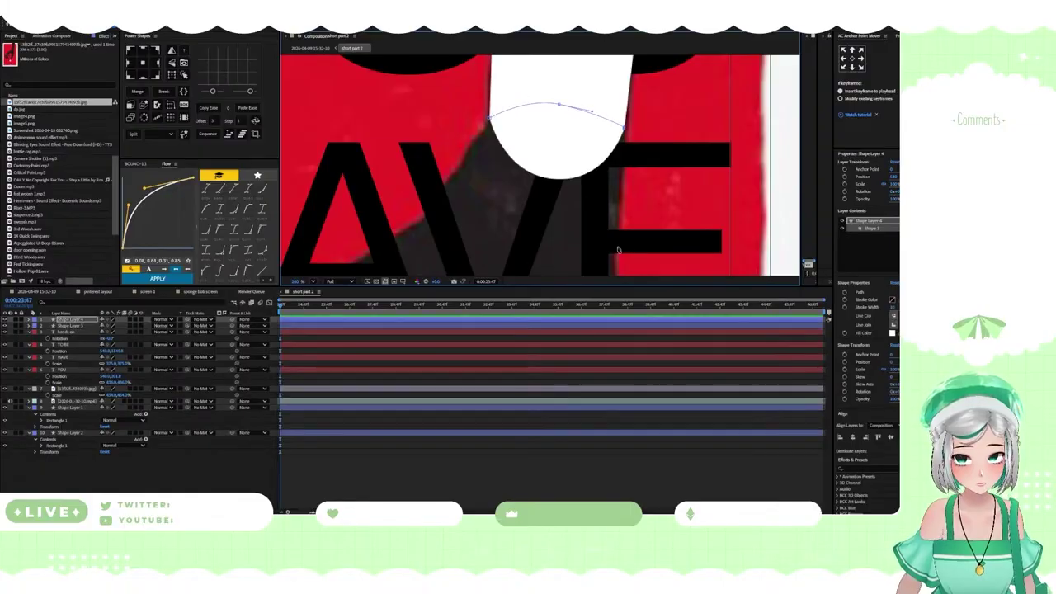
scroll(591, 110, "down", 4)
scroll(621, 59, "up", 2)
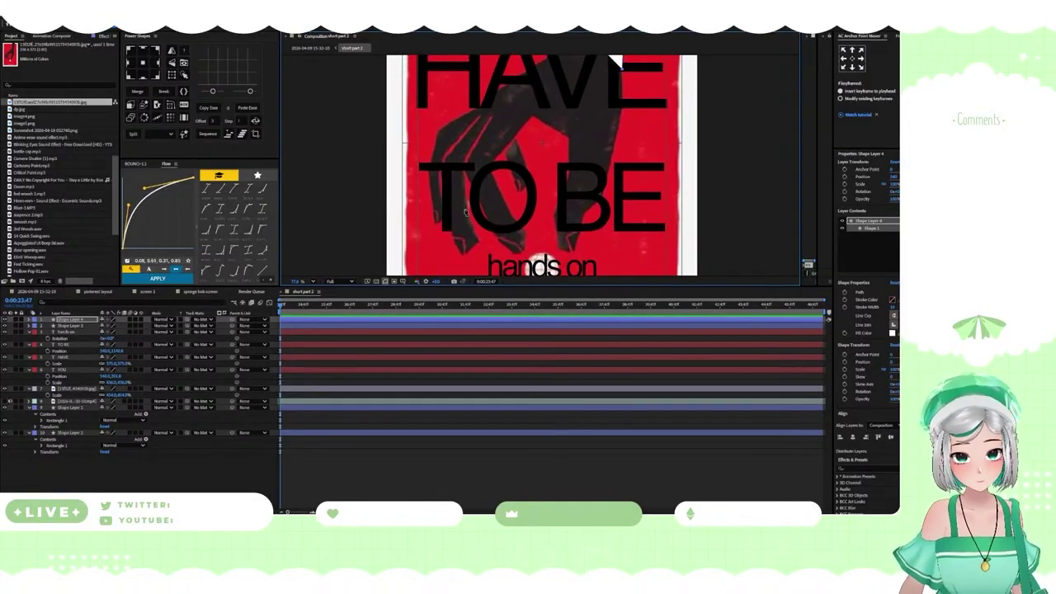
scroll(520, 163, "down", 2)
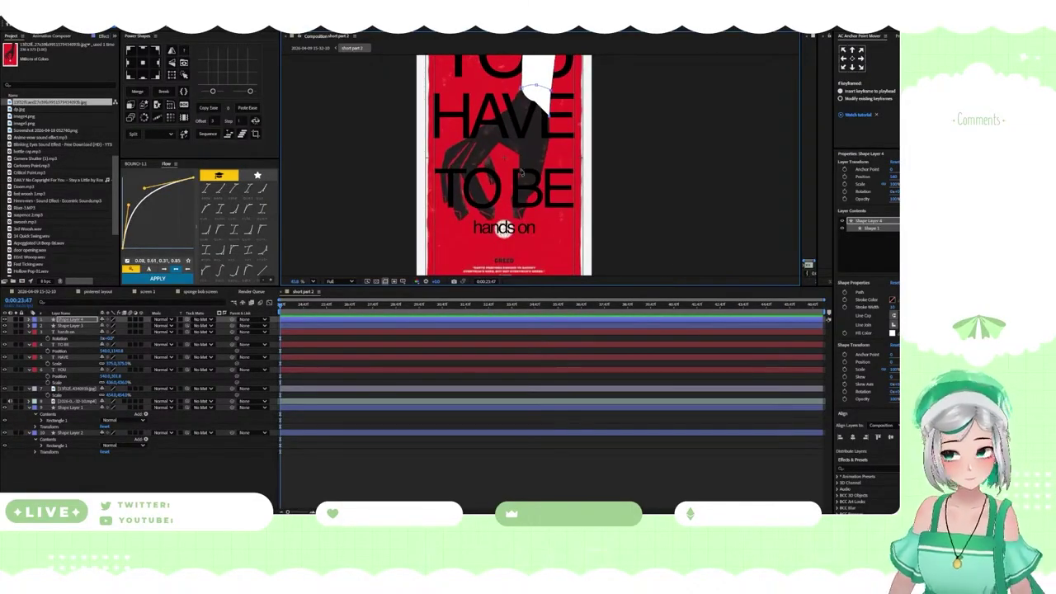
scroll(503, 138, "up", 2)
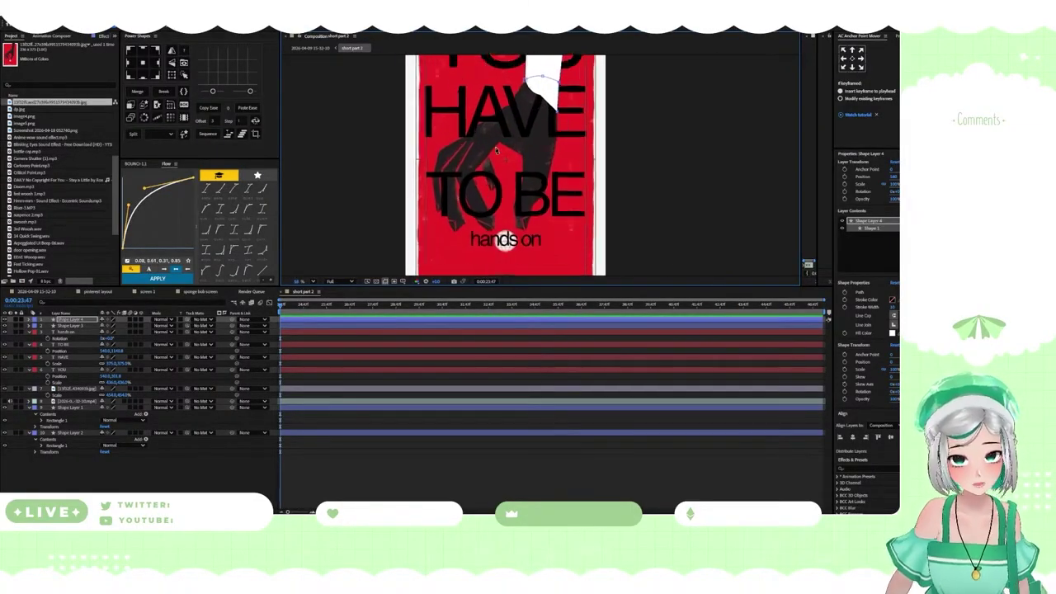
Trace the palm's outline around the knuckles, close the shape against the wrist and deselect it
scroll(566, 135, "up", 2)
left_click(565, 136)
left_click(560, 163)
left_click(517, 163)
left_click(483, 145)
left_click(452, 135)
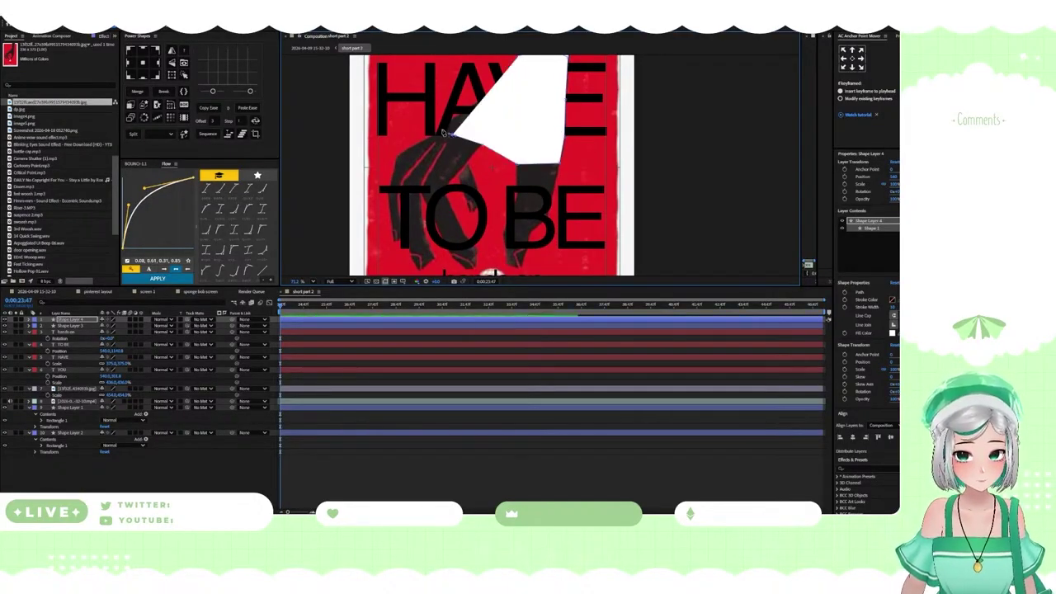
left_click(443, 133)
left_click_drag(443, 133, 409, 237)
left_click_drag(495, 160, 491, 198)
scroll(491, 198, "down", 2)
left_click(316, 337)
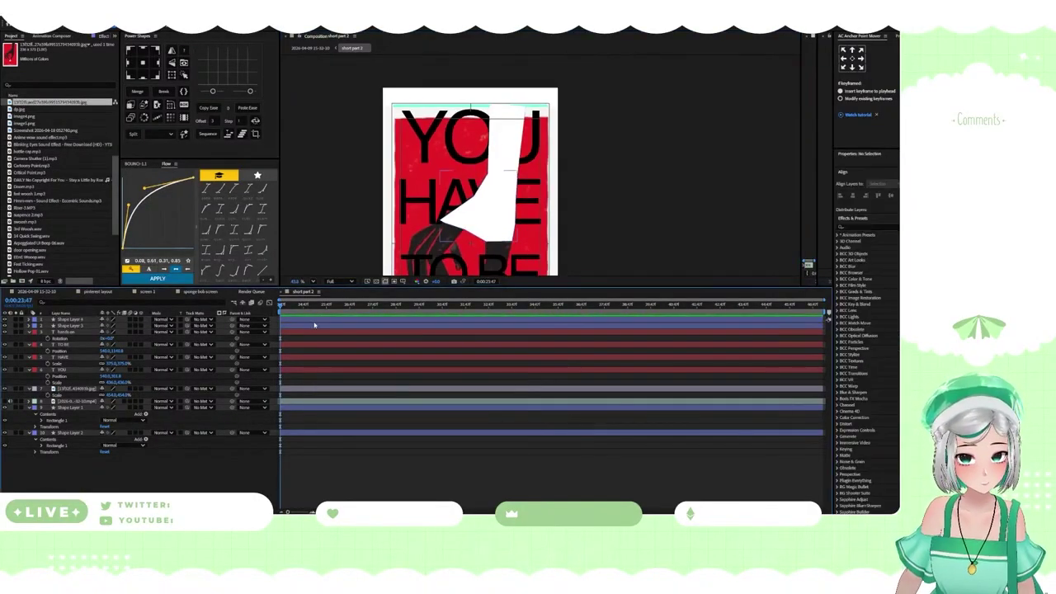
Trace the hand's rightmost finger as a new shape from the palm down to its tip over the TO BE line
left_click_drag(489, 235, 488, 116)
scroll(489, 115, "up", 3)
left_click(488, 91)
left_click(488, 150)
left_click(469, 200)
left_click(472, 244)
left_click(492, 246)
left_click(504, 201)
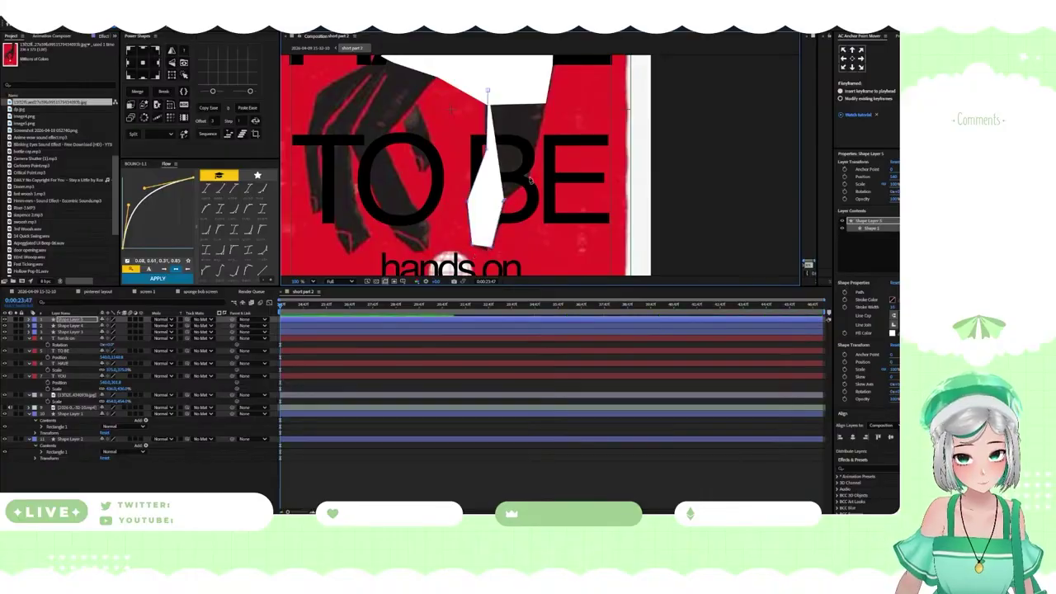
left_click(530, 179)
left_click(542, 81)
left_click(487, 91)
left_click(259, 476)
Trace the bent finger over the O of TO as a new shape, from the palm to its tip and back
mouse_move(443, 76)
left_mouse_down()
mouse_move(454, 99)
mouse_move(445, 82)
left_mouse_up()
left_click(453, 93)
left_click(396, 167)
left_click(441, 249)
left_click(437, 270)
left_click(424, 273)
left_click(402, 253)
left_click(363, 164)
left_click(408, 81)
Duplicate the bent finger's shape layer twice and delete one of the copies
left_click(291, 321)
key("ctrl+d")
key("ctrl+d")
left_click(292, 326)
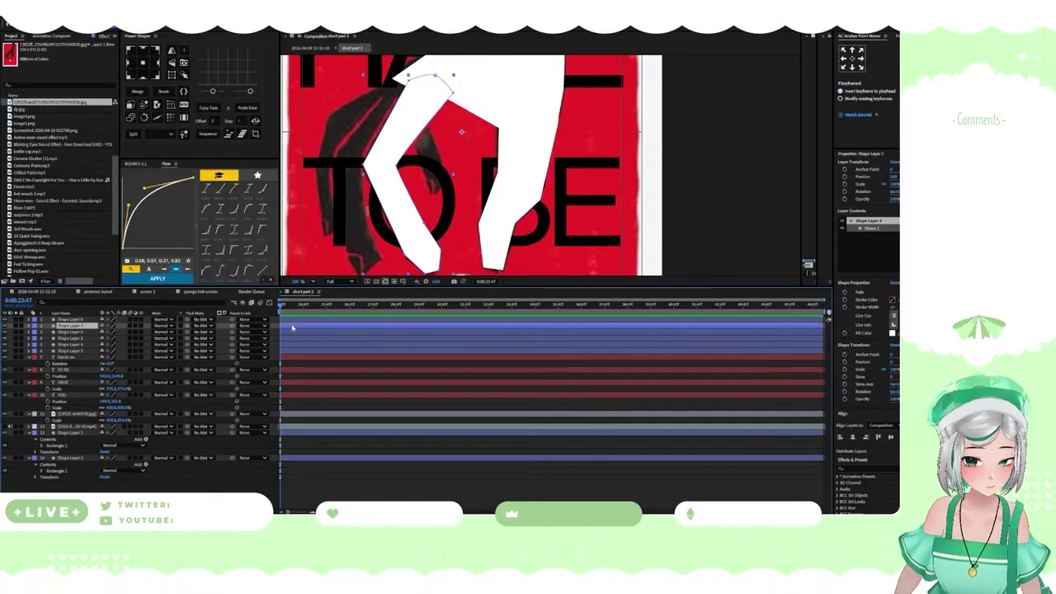
left_click_drag(396, 164, 356, 159)
key("Delete")
Hide the traced hand shape layers, the "hands on" text and the poster reference image
scroll(356, 159, "down", 1)
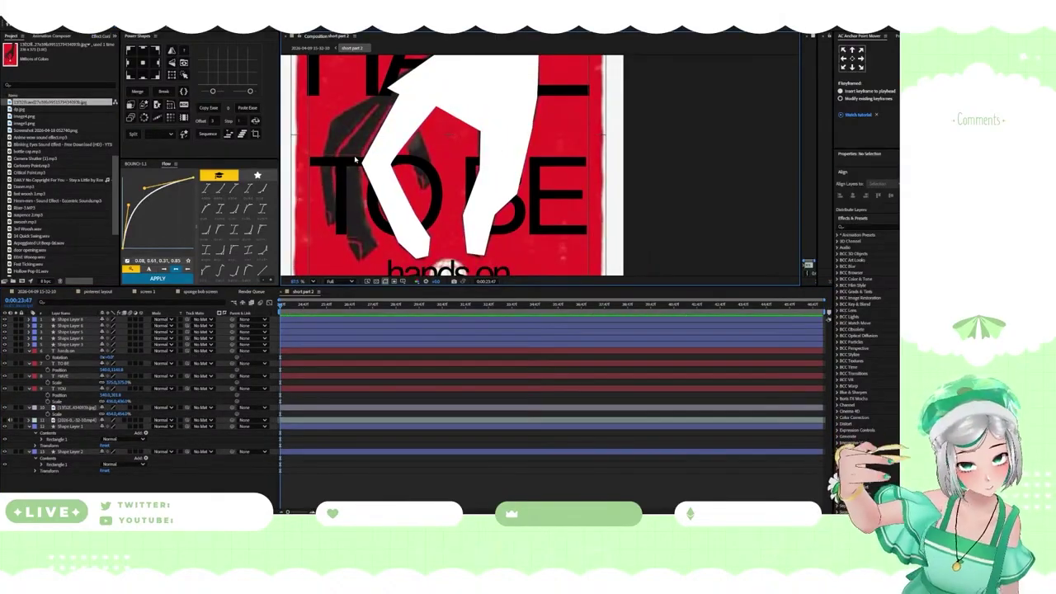
scroll(516, 183, "down", 2)
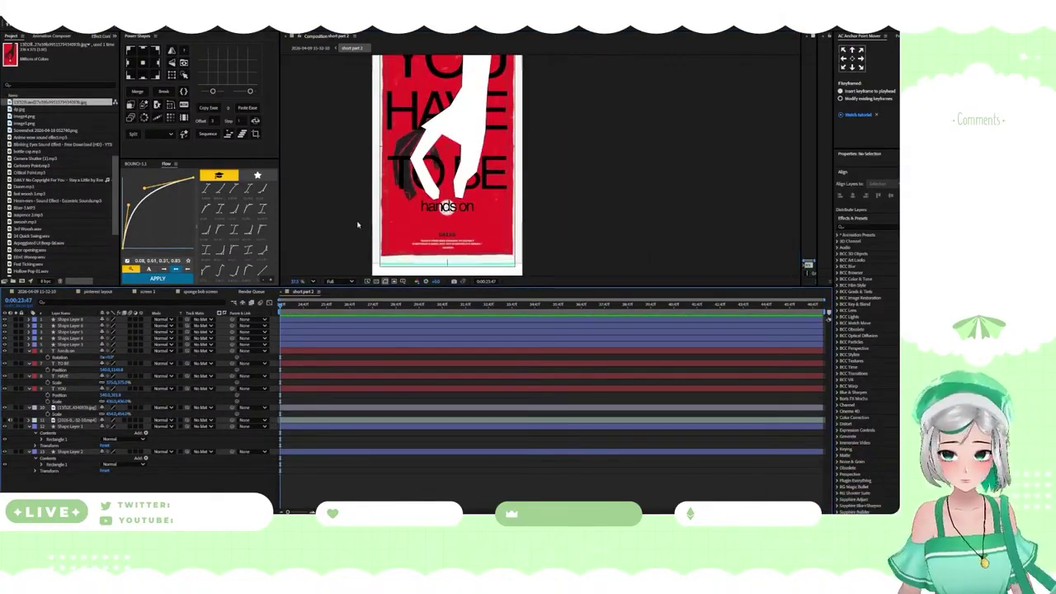
scroll(392, 215, "up", 2)
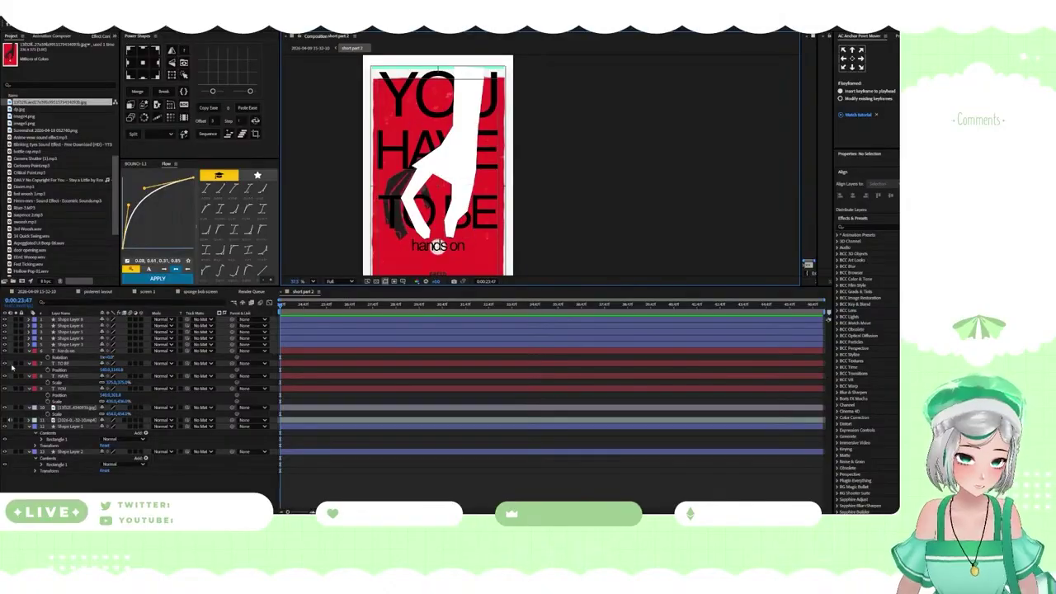
left_click_drag(5, 352, 5, 321)
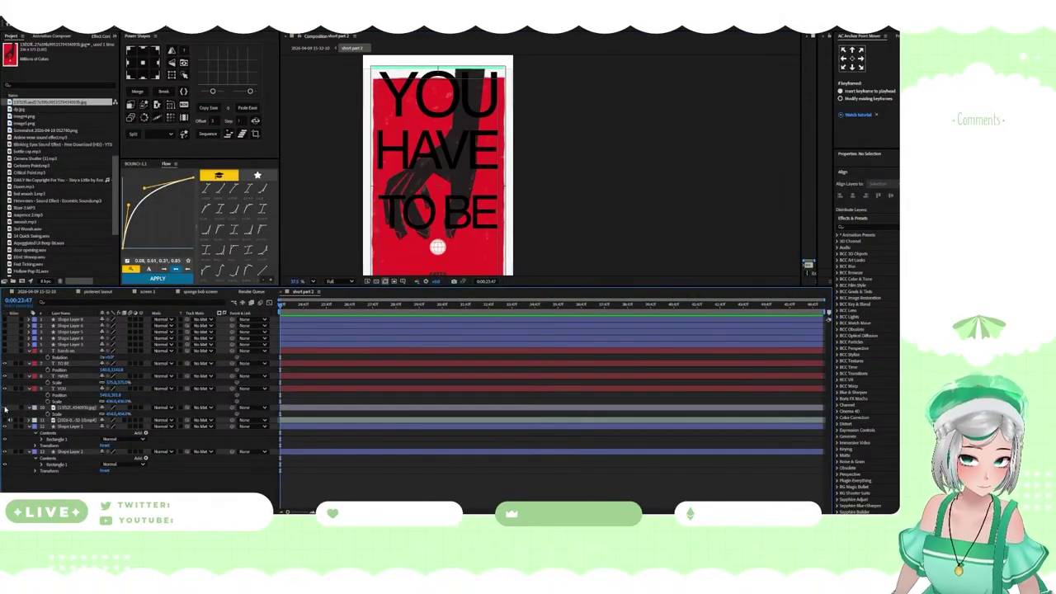
left_click(4, 408)
Set the font style of the YOU, HAVE and TO BE text layers to Helvetica Bold
scroll(434, 99, "up", 1)
double_click(437, 141)
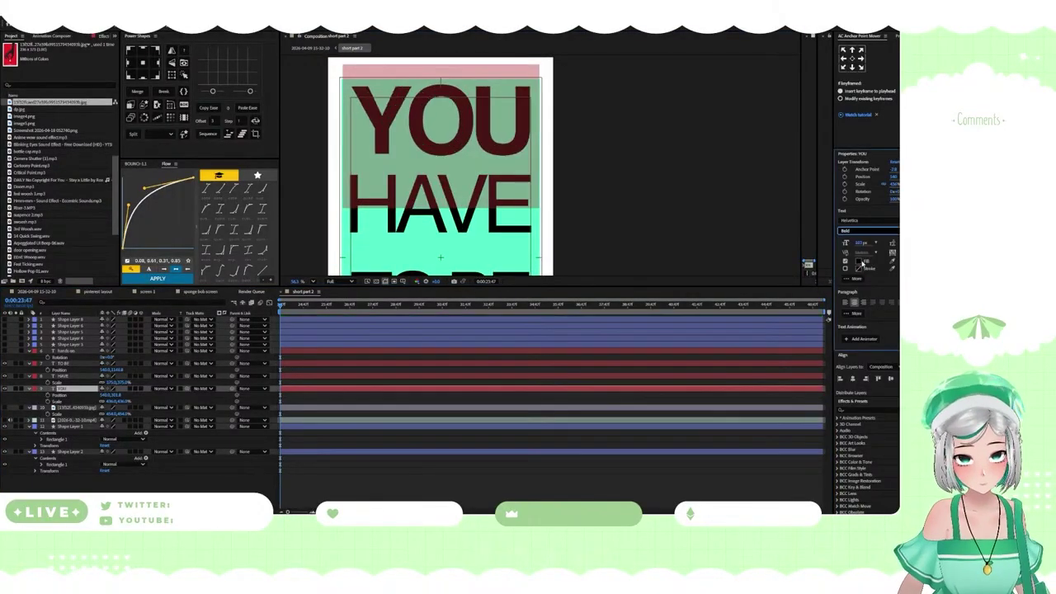
double_click(314, 377)
left_click(866, 231)
left_click(858, 257)
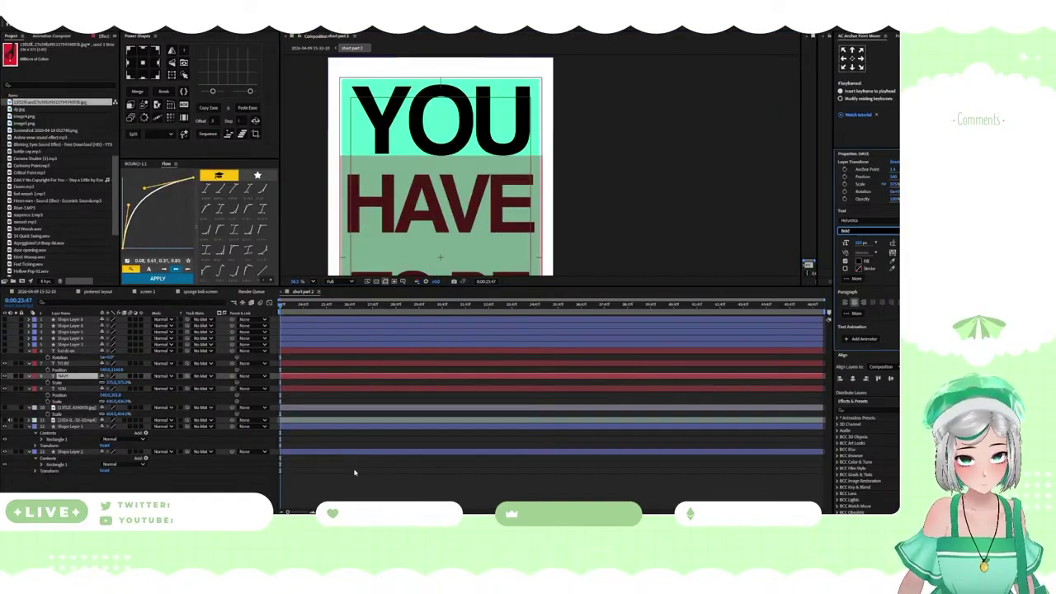
left_click(356, 471)
scroll(454, 123, "down", 1)
scroll(449, 211, "up", 1)
double_click(333, 363)
left_click(867, 231)
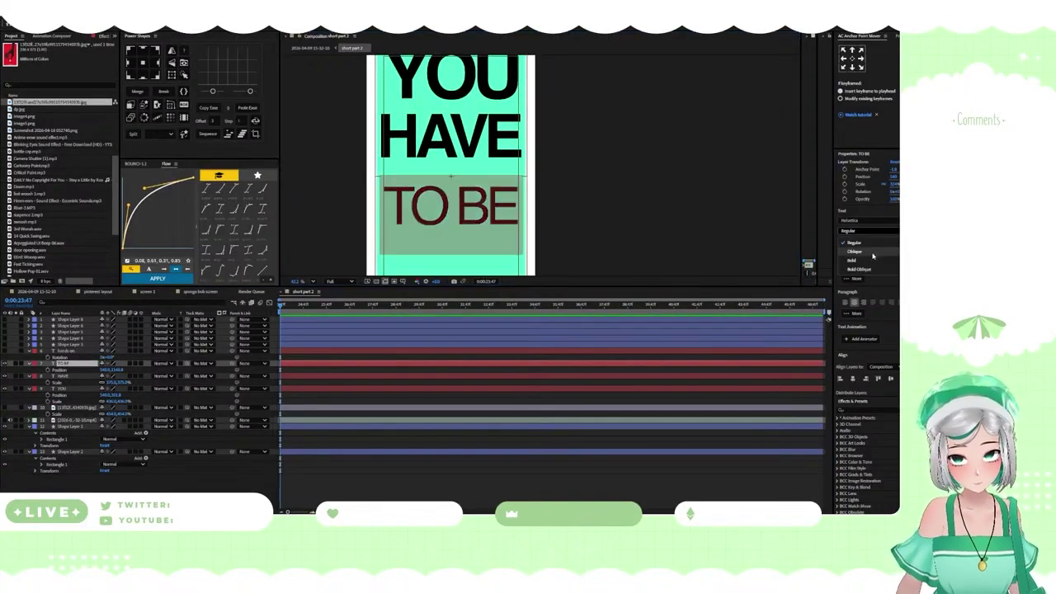
left_click(871, 255)
Scale down the HAVE and TO BE text layers slightly so the lines match the width of YOU
left_click(380, 382)
left_click(380, 377)
key("s")
key("s")
left_click_drag(114, 382, 108, 383)
left_click(71, 382)
left_click(71, 388)
left_click(66, 363)
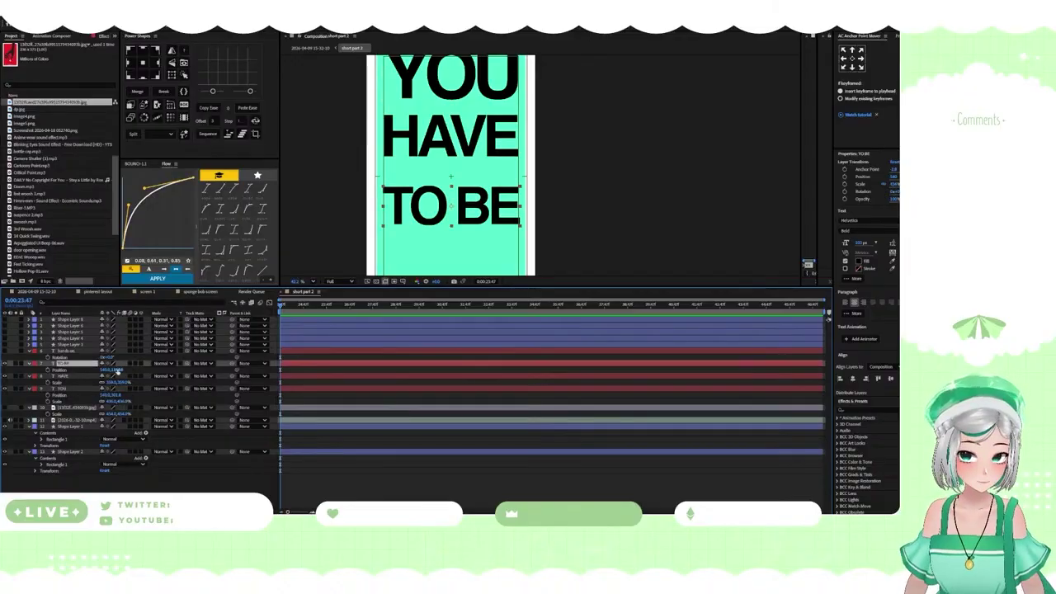
key("s")
left_click_drag(121, 370, 118, 368)
left_click(177, 370)
scroll(404, 240, "down", 1)
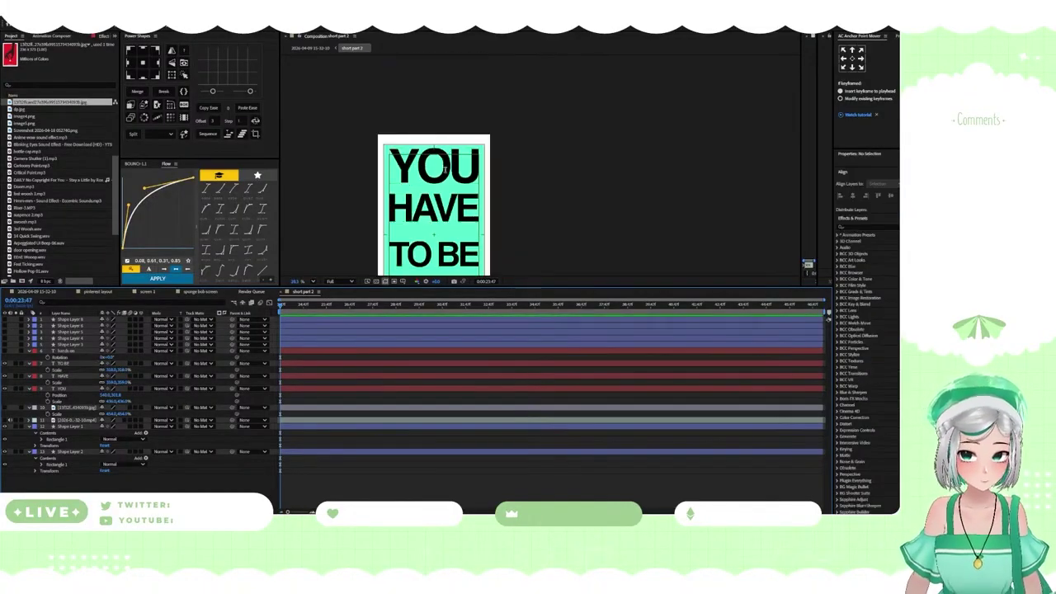
Move HAVE and TO BE up so the three lines stack tightly in the upper part of the green rectangle
left_click_drag(438, 239, 434, 147)
left_click(74, 388)
left_click_drag(435, 200, 434, 173)
left_click(445, 216)
scroll(445, 216, "up", 2)
scroll(443, 217, "down", 1)
left_click_drag(443, 217, 443, 210)
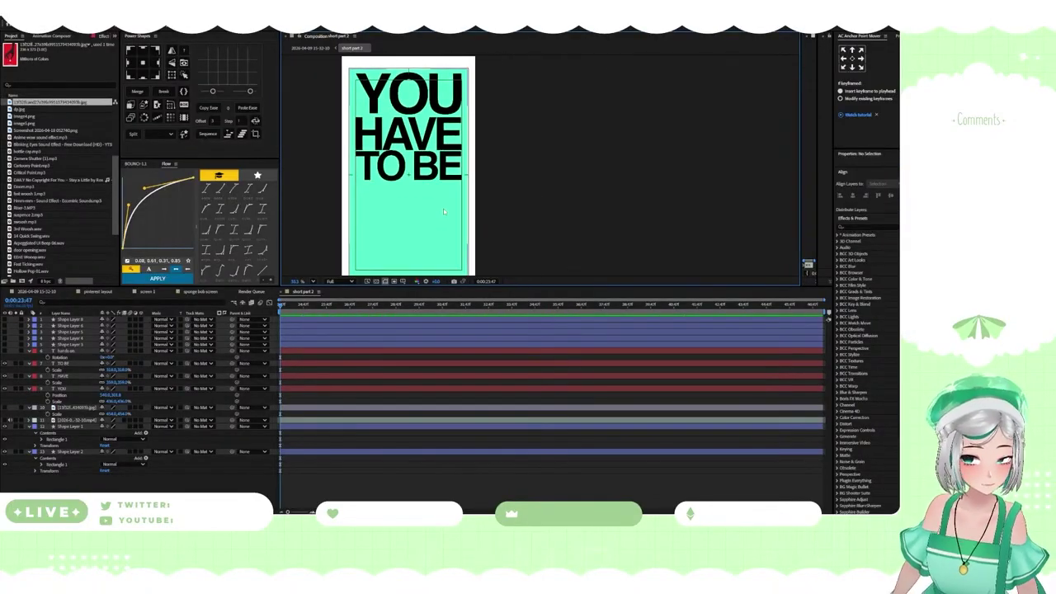
Check the reference poster in the INSPO folder, return to After Effects and draw a small white circle centred below TO BE
mouse_move(445, 518)
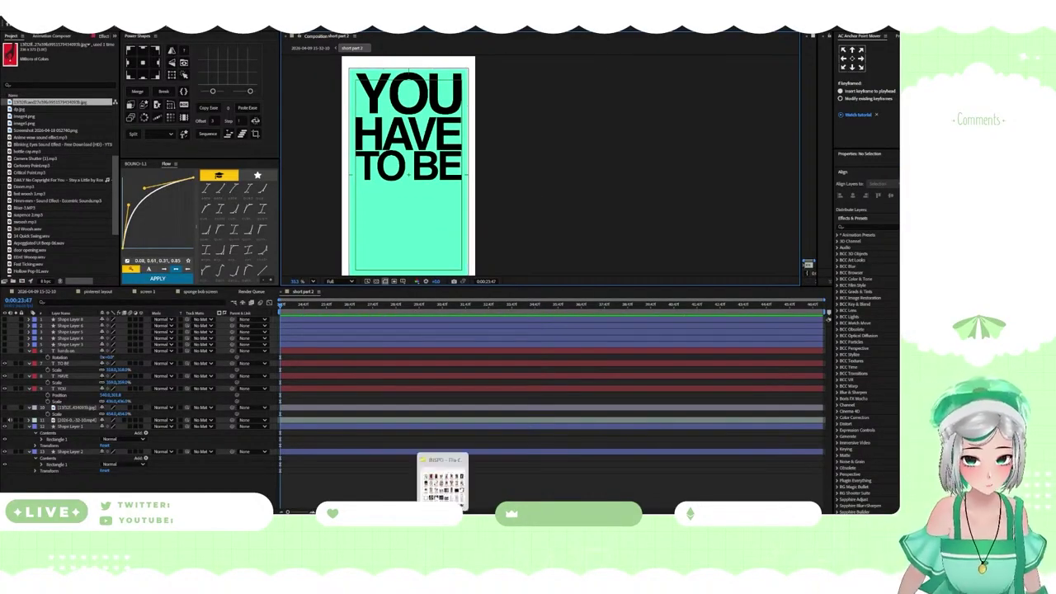
left_click(442, 482)
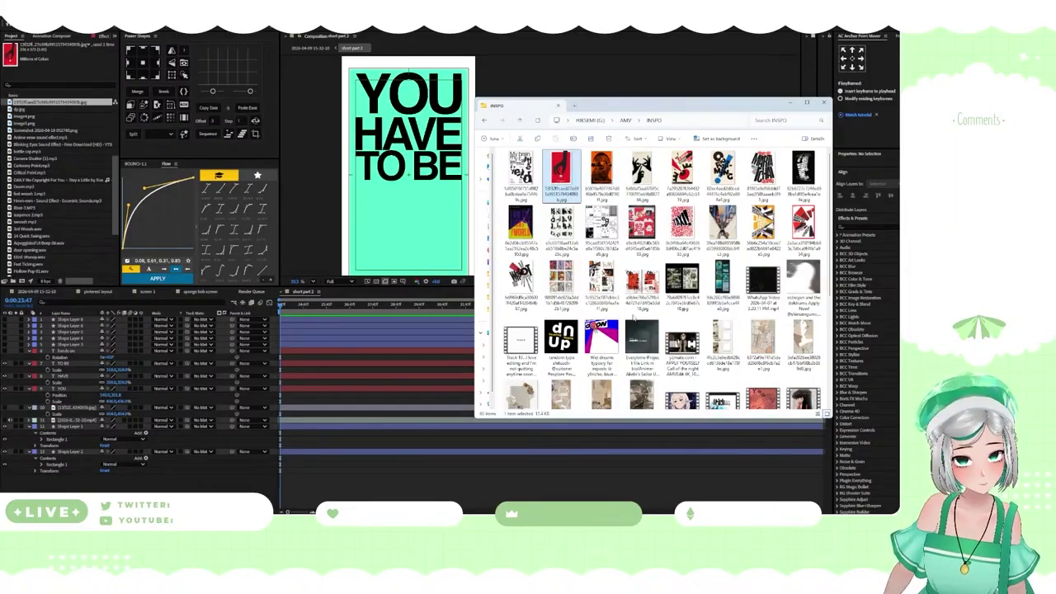
left_click(233, 487)
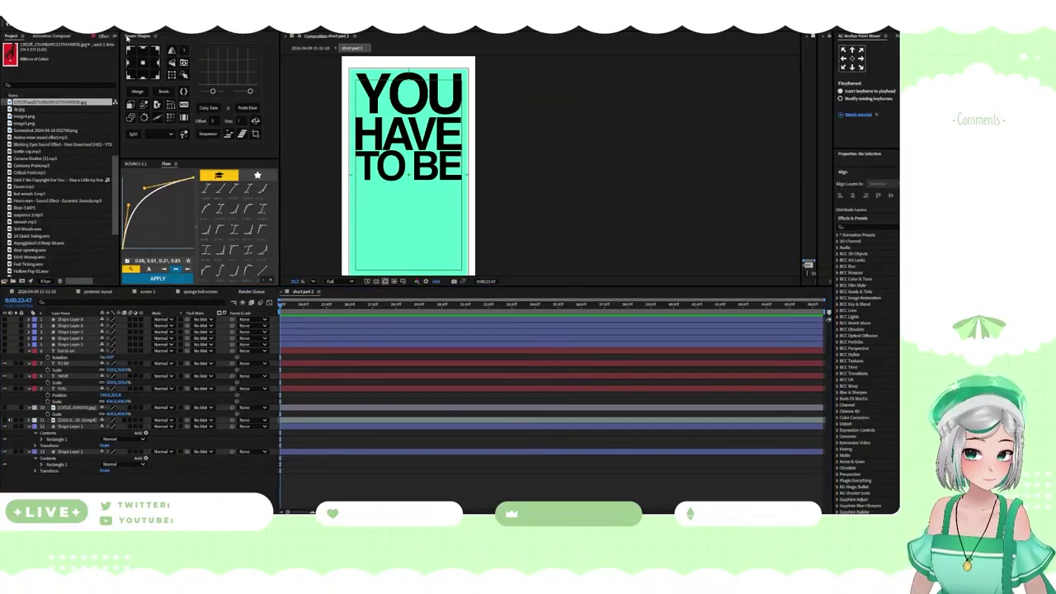
mouse_move(401, 219)
left_mouse_down()
mouse_move(426, 245)
mouse_move(417, 235)
left_mouse_up()
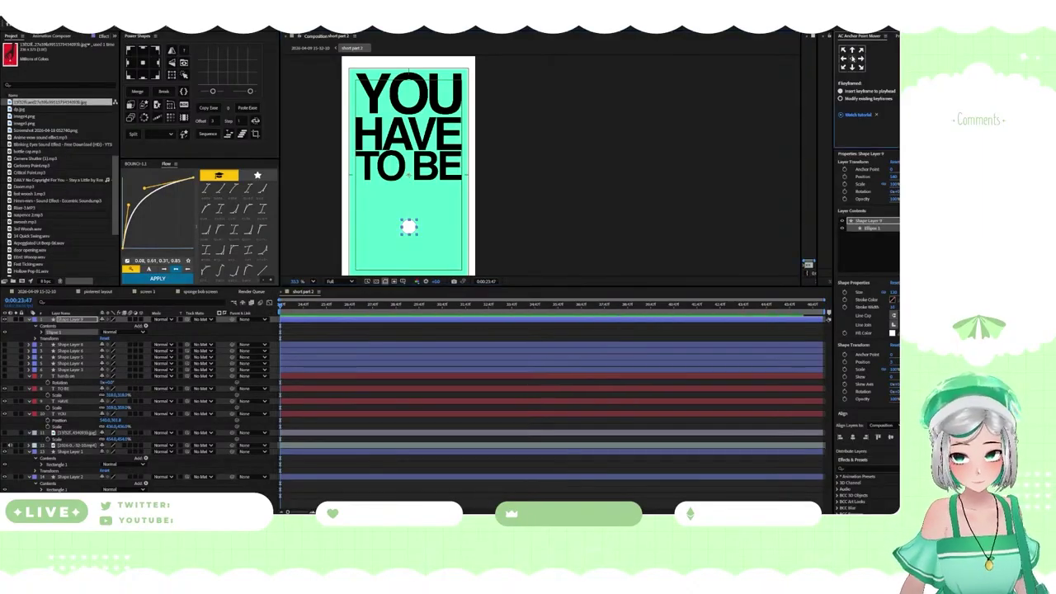
Move the small white circle slightly left and lower in the green rectangle, and deselect its layer
scroll(404, 226, "up", 3)
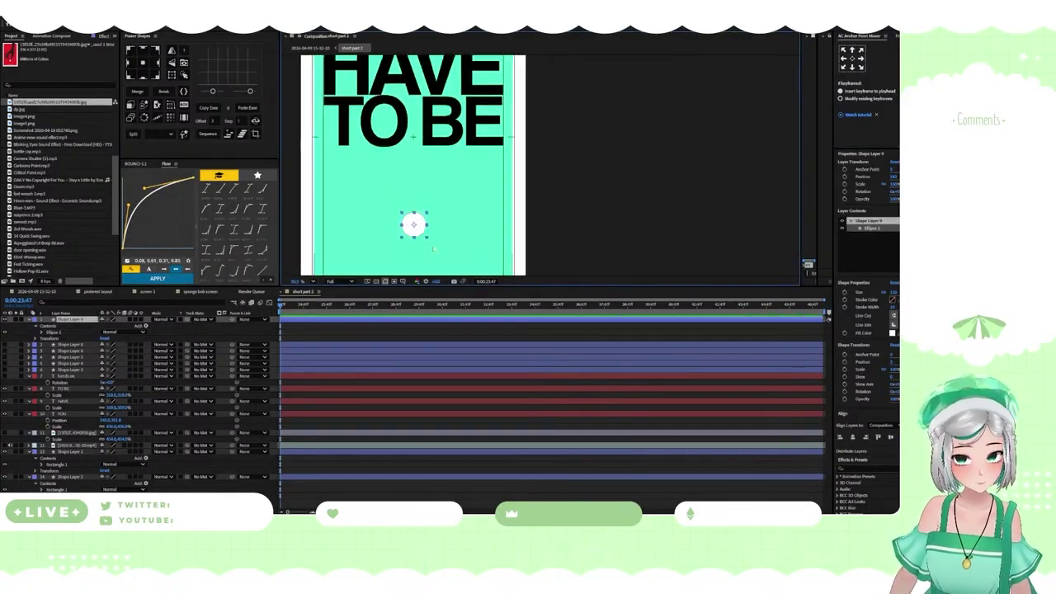
scroll(425, 218, "down", 2)
mouse_move(422, 222)
left_mouse_down()
mouse_move(421, 189)
mouse_move(411, 219)
left_mouse_up()
scroll(422, 198, "up", 2)
scroll(455, 208, "down", 3)
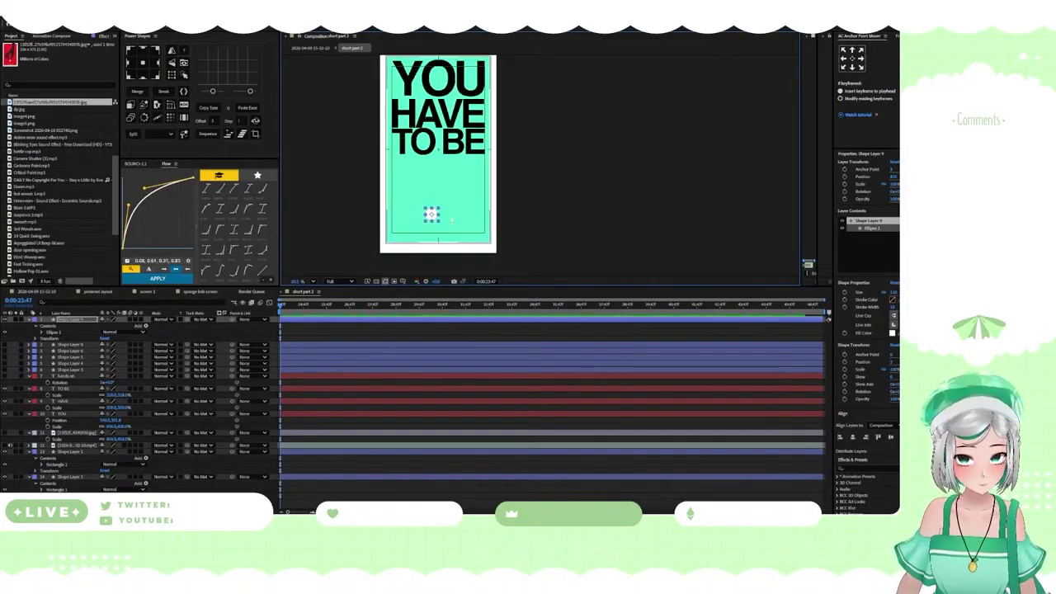
left_click(264, 427)
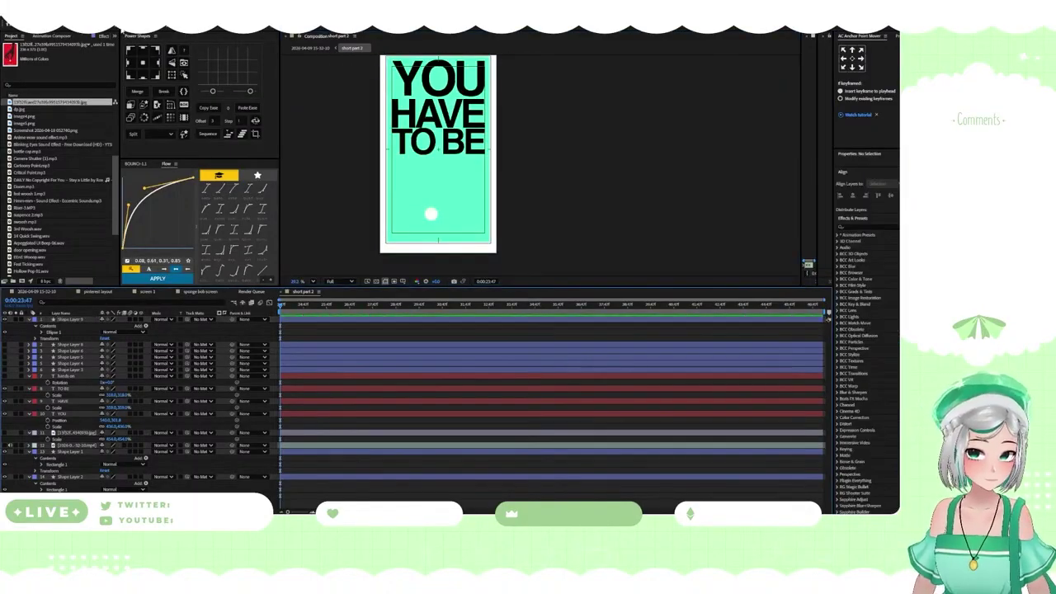
Add a new text layer containing "!" below the TO BE line
left_click(410, 175)
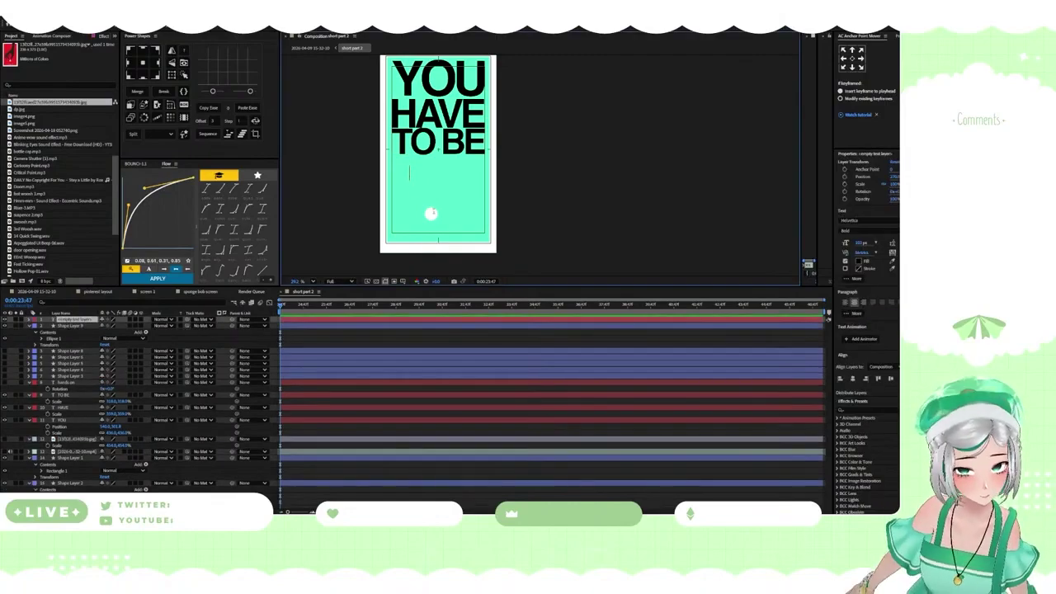
type("!")
scroll(411, 171, "up", 10)
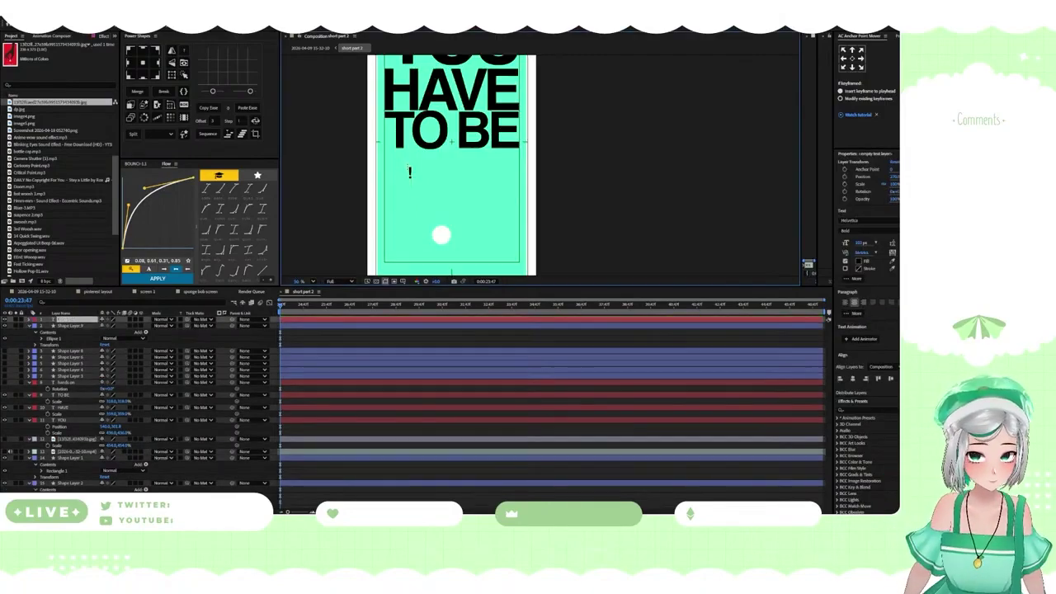
Change the exclamation mark's font to Harlow Solid Italic
left_click_drag(423, 183, 375, 167)
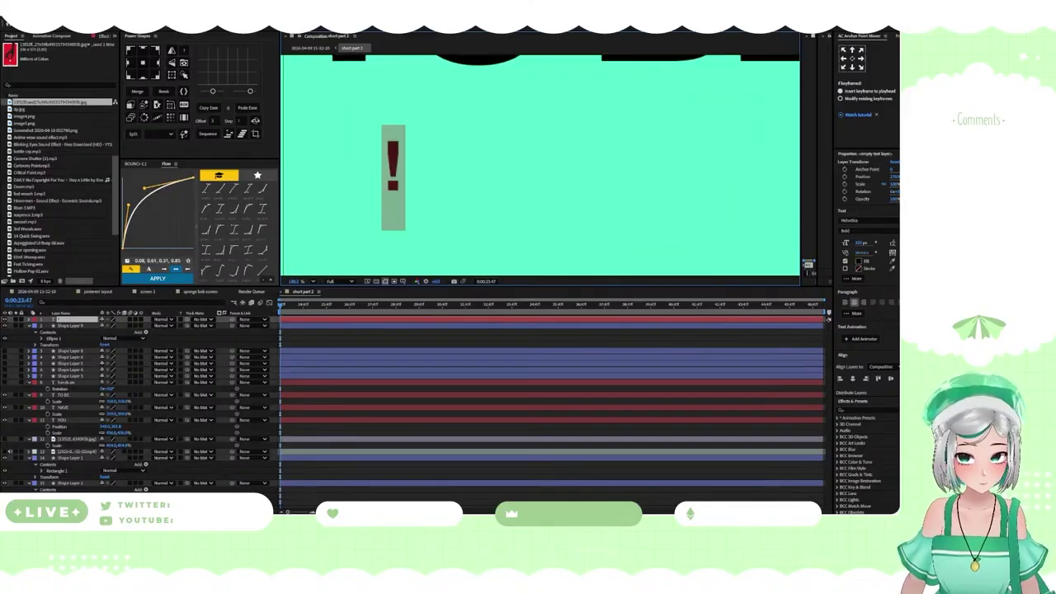
left_click(864, 218)
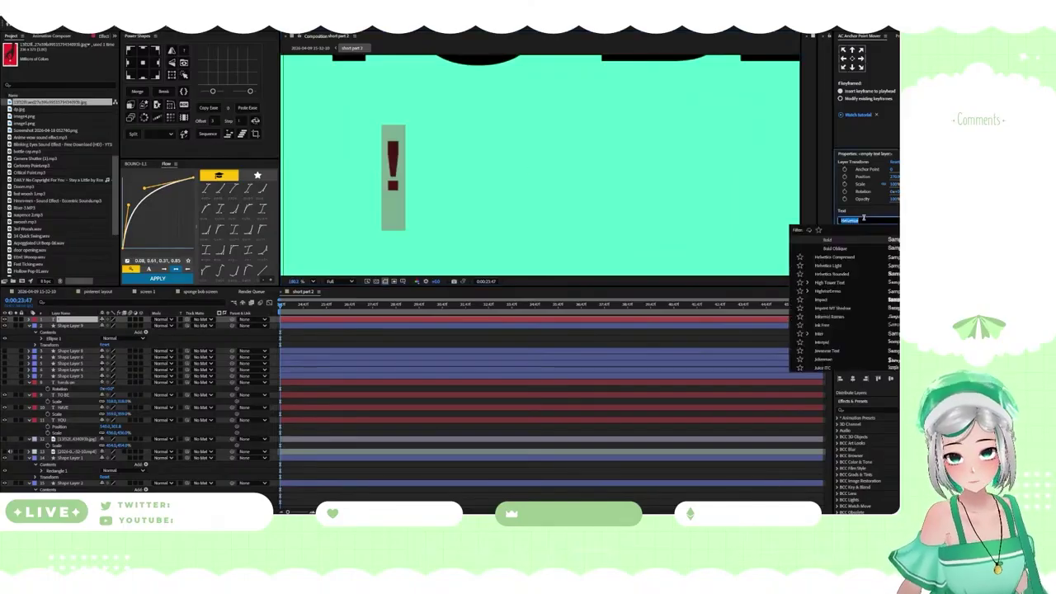
key("Up")
key("Up")
key("Up")
key("Up")
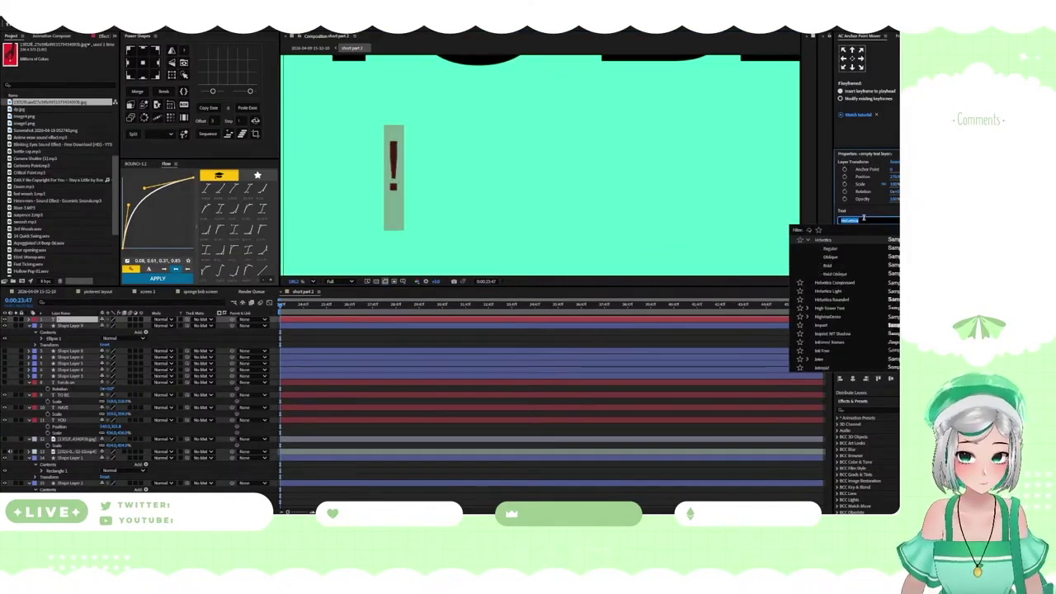
key("Up")
key("Up")
key("Up")
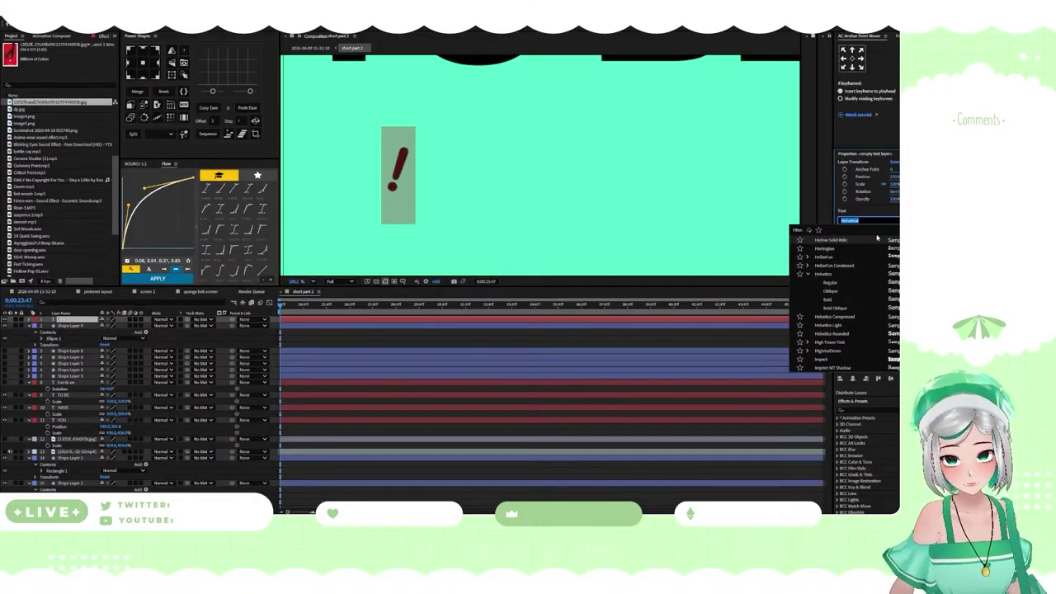
key("Return")
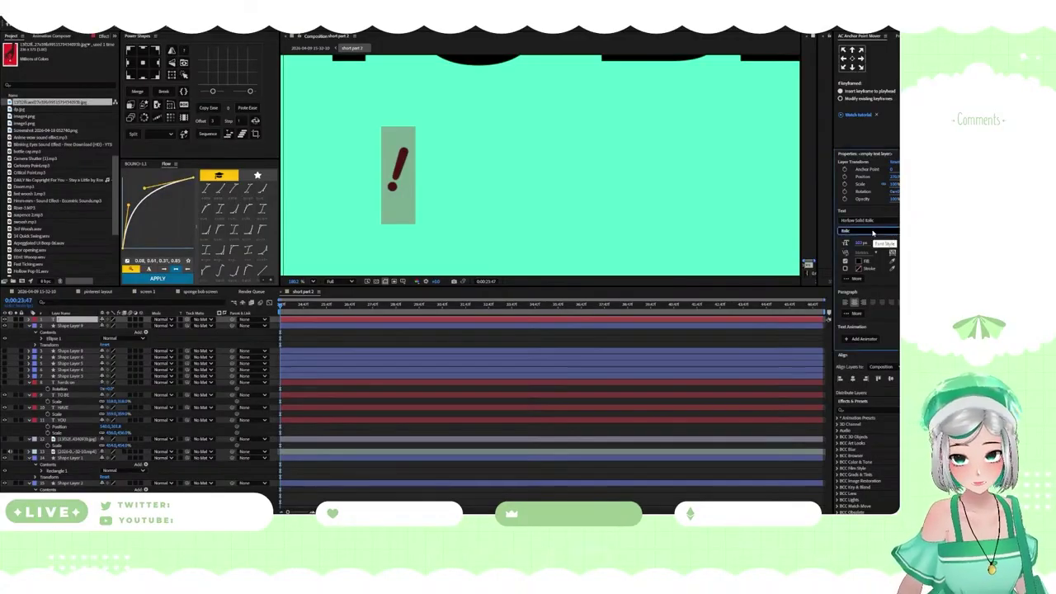
left_click(889, 221)
scroll(865, 269, "up", 2)
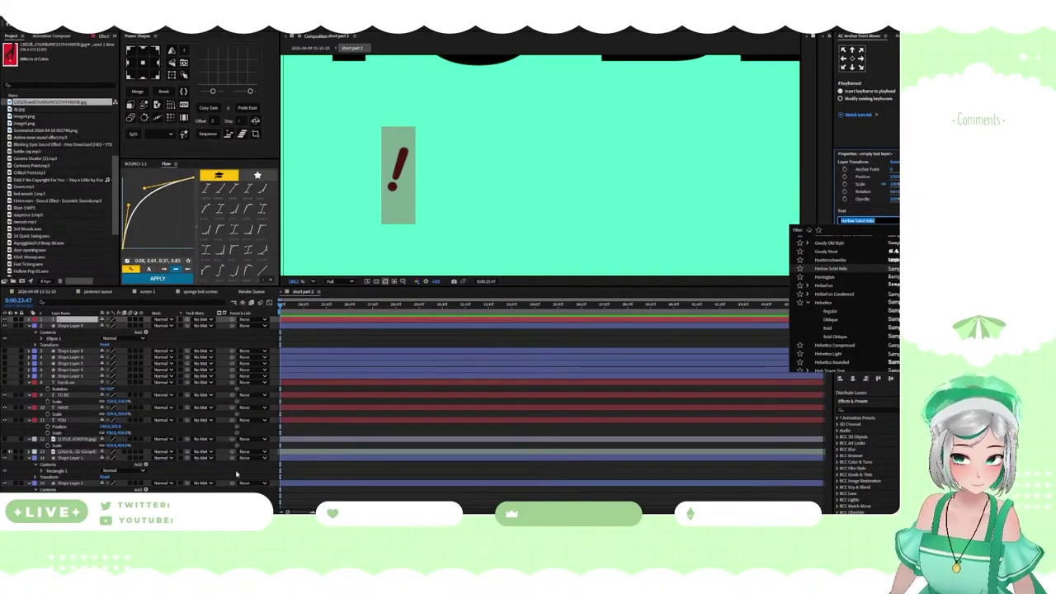
left_click(820, 206)
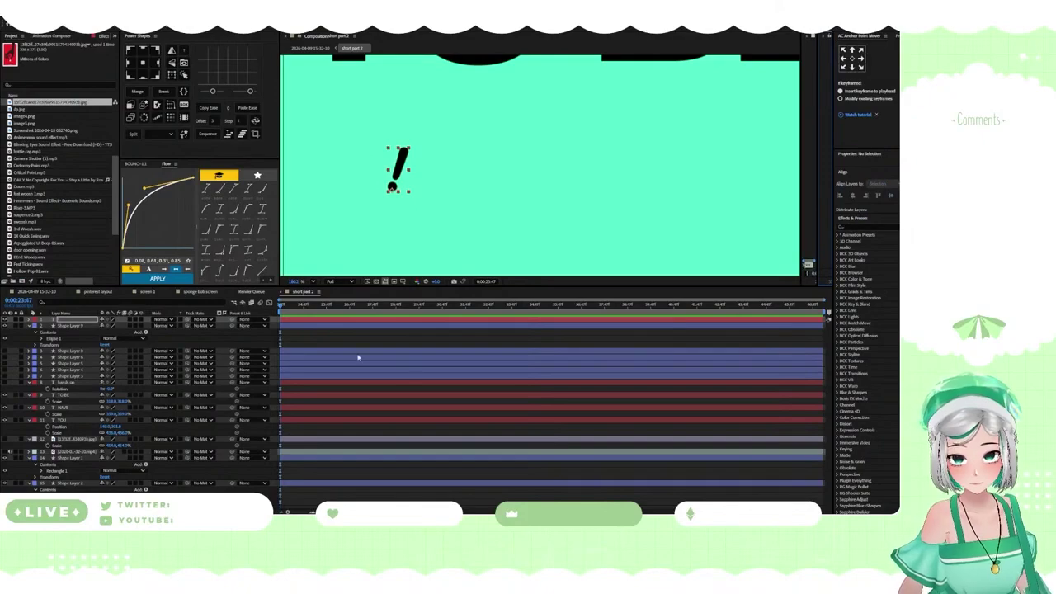
Increase the exclamation mark's font size to 1296 px
double_click(92, 320)
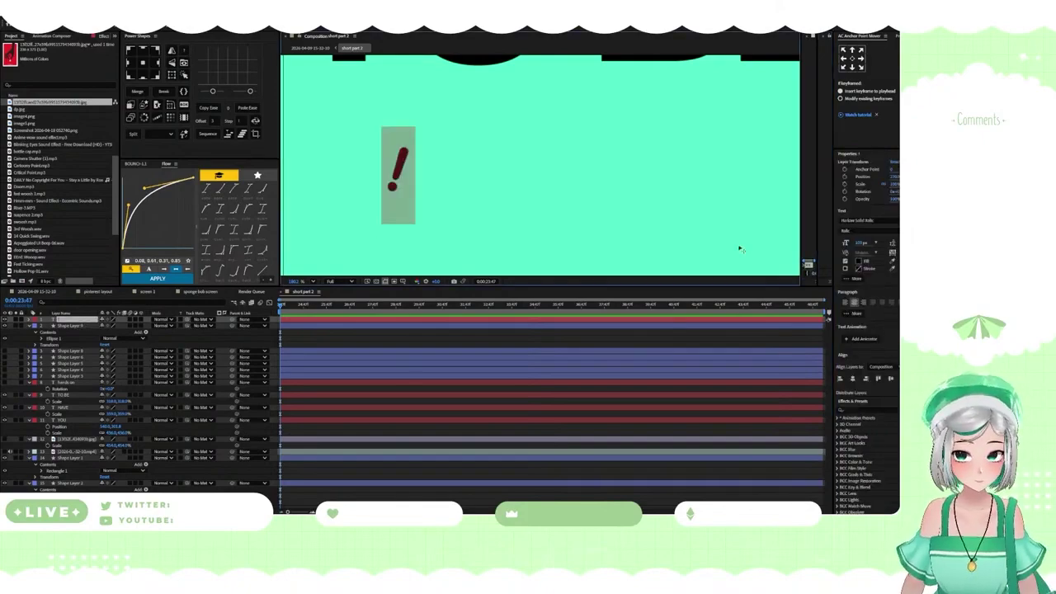
left_click(860, 243)
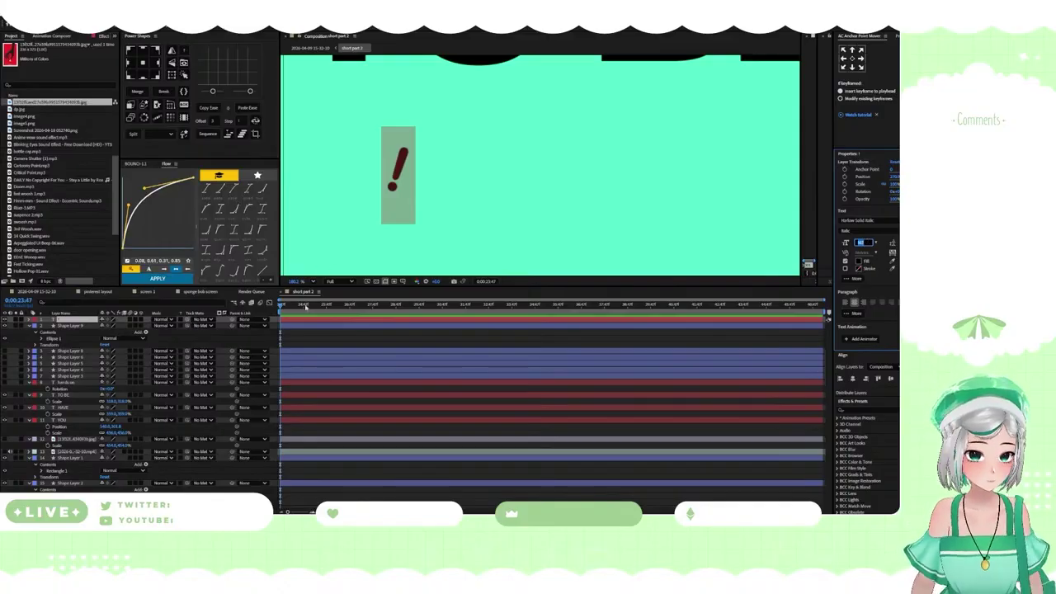
left_click(353, 336)
left_click(353, 325)
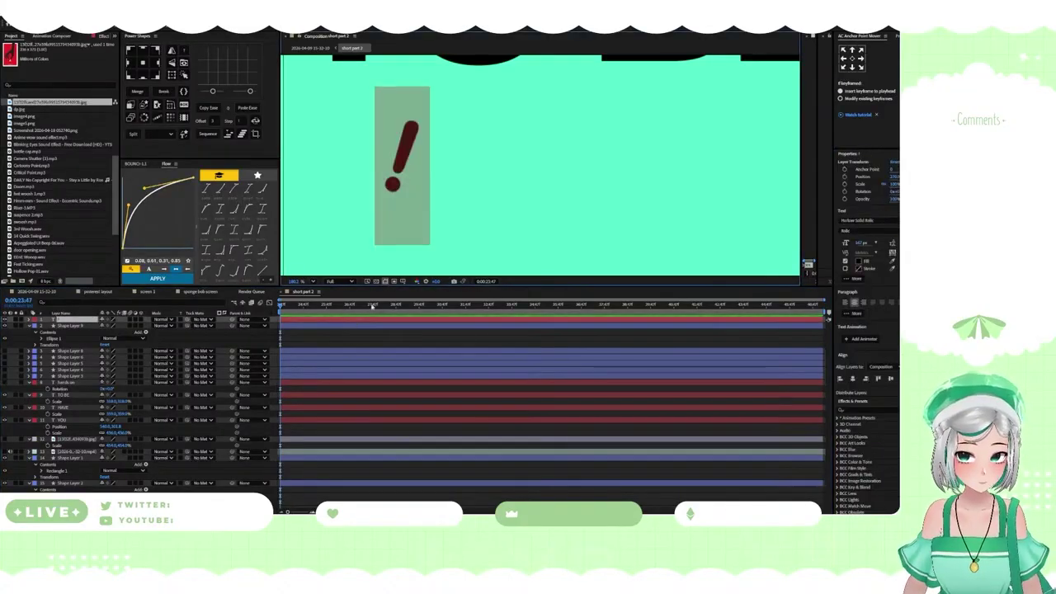
scroll(634, 230, "down", 5)
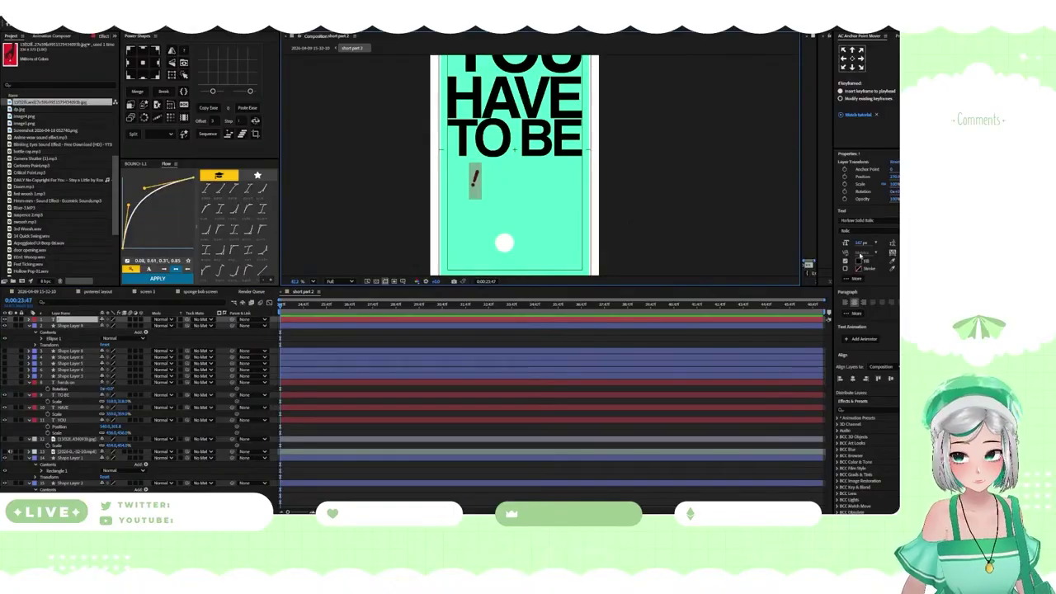
left_click(860, 244)
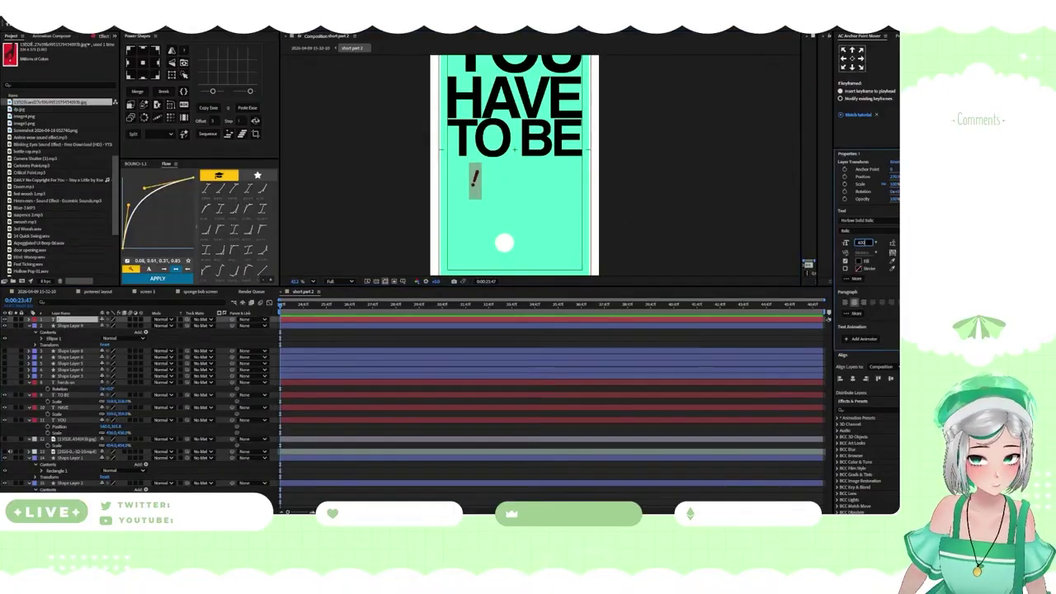
key("Return")
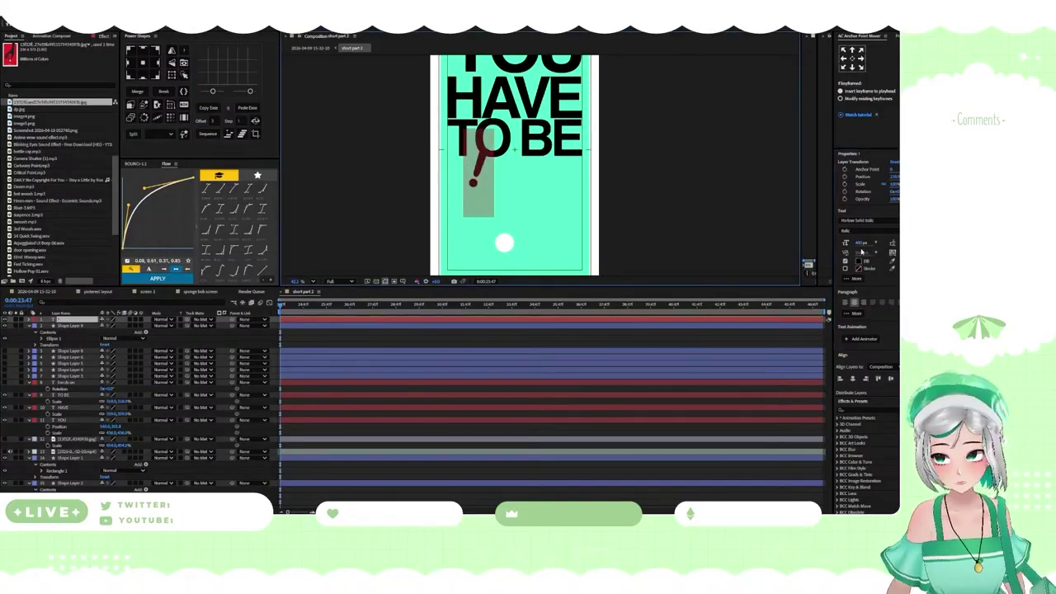
left_click(861, 244)
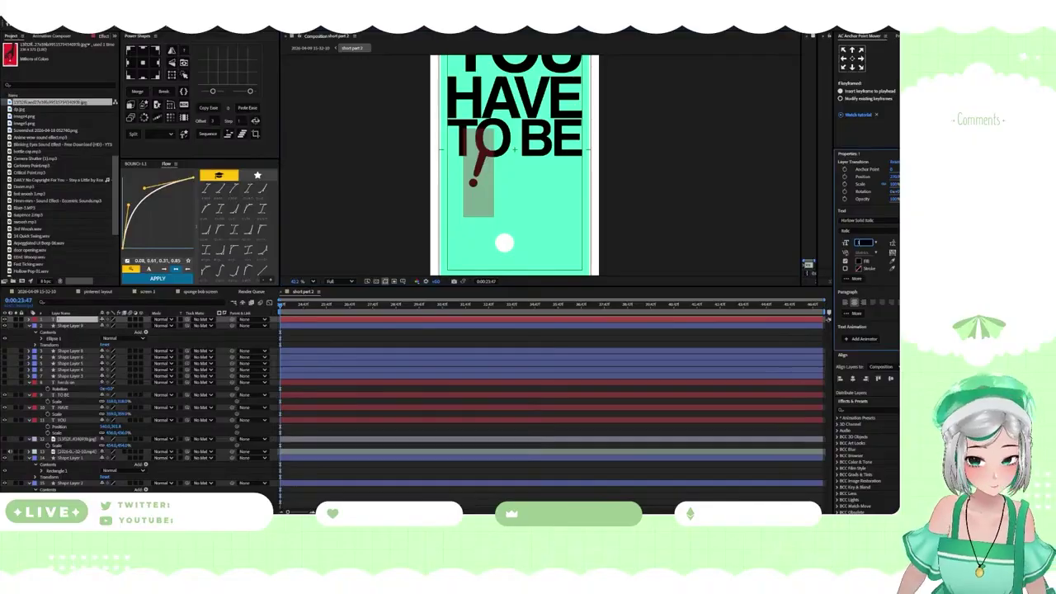
key("Return")
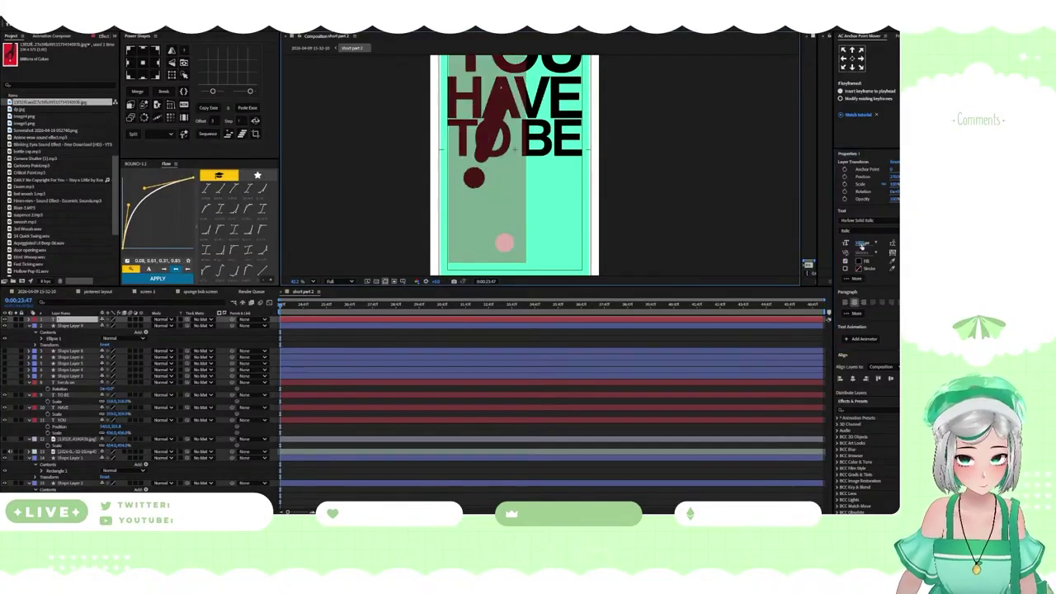
left_click(861, 245)
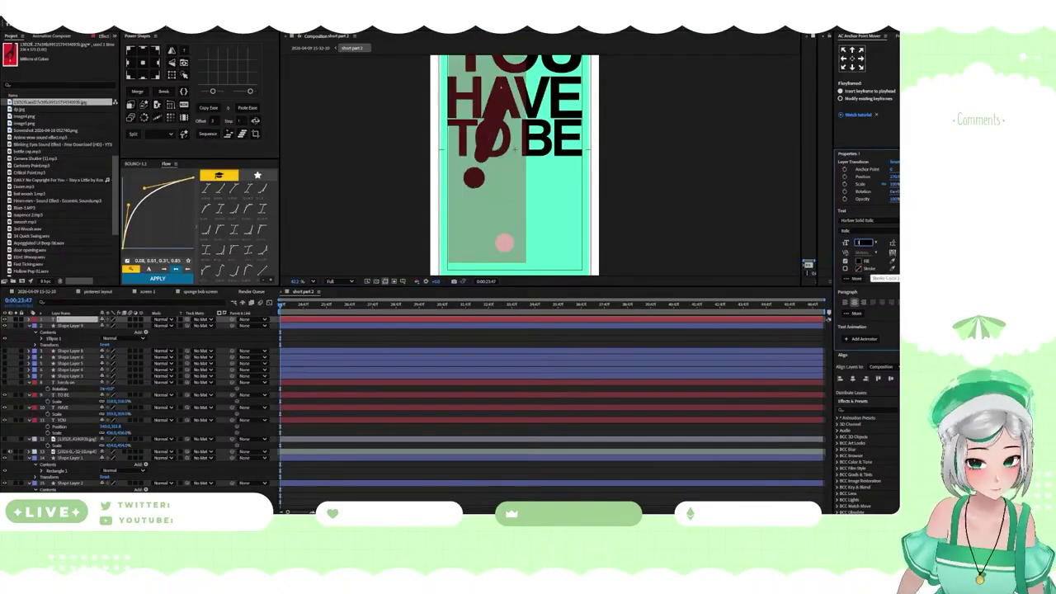
key("Return")
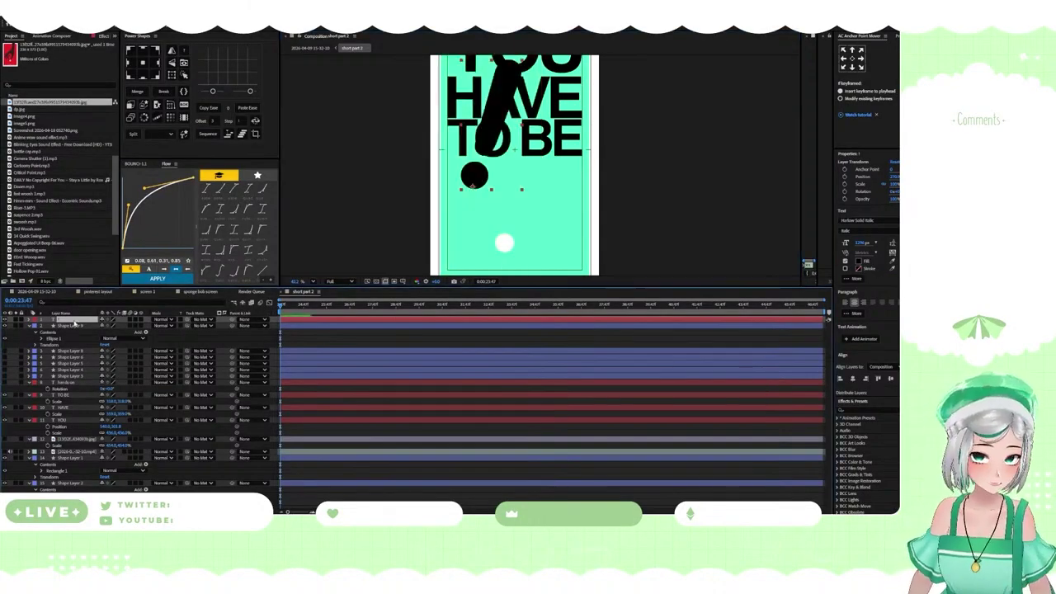
Scale up the exclamation mark around a centred anchor point and move it to the middle of the composition
left_click(851, 59)
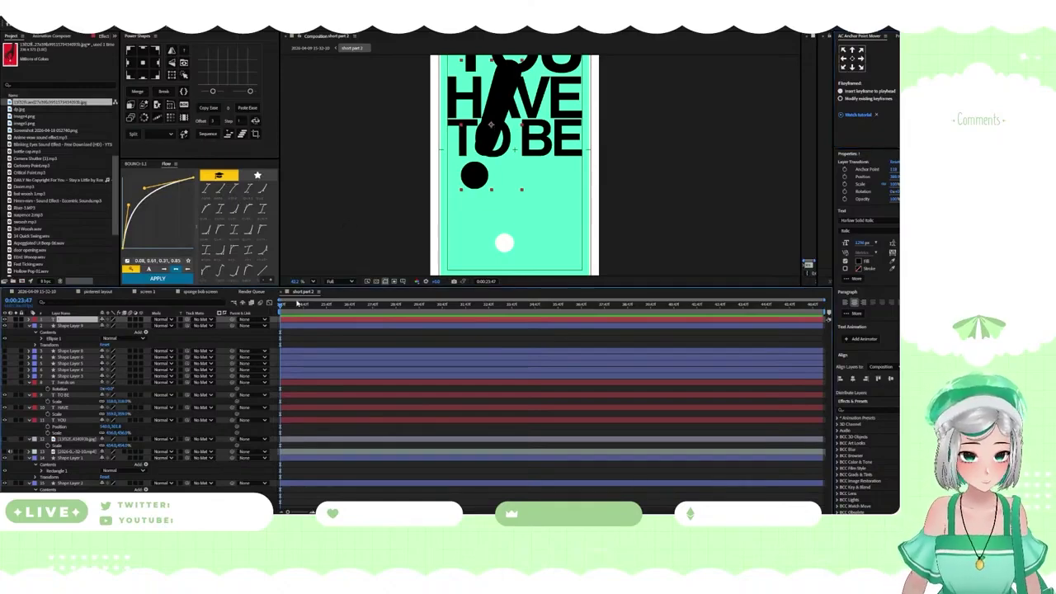
key("s")
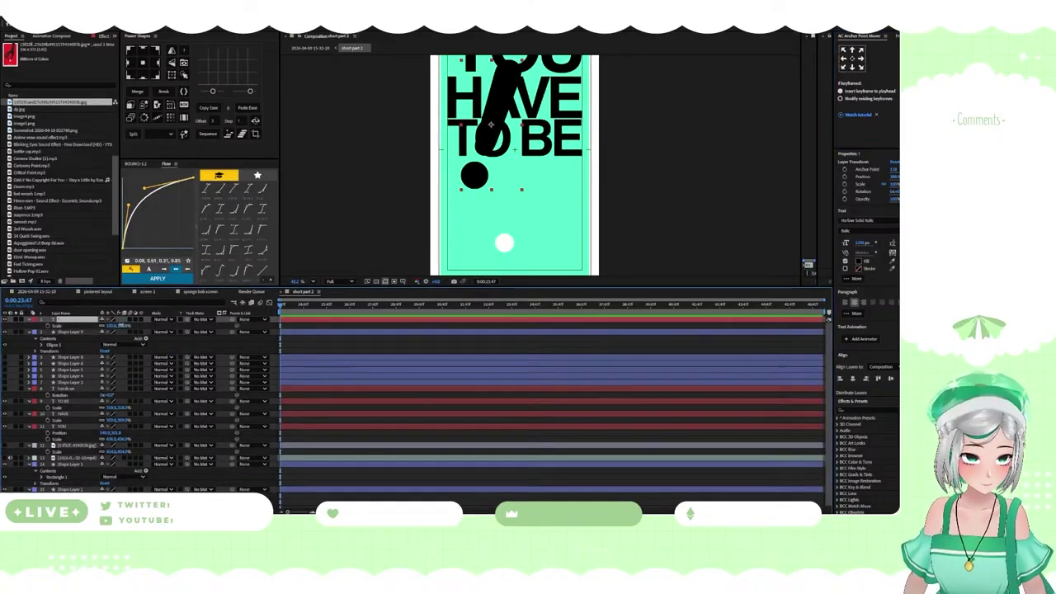
left_click_drag(121, 326, 148, 326)
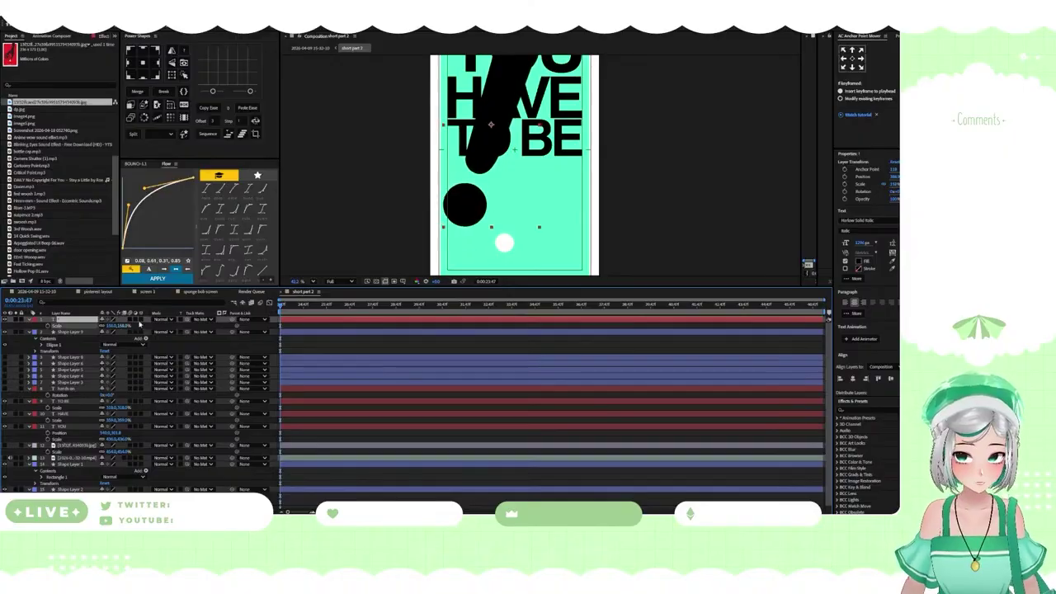
scroll(379, 222, "down", 2)
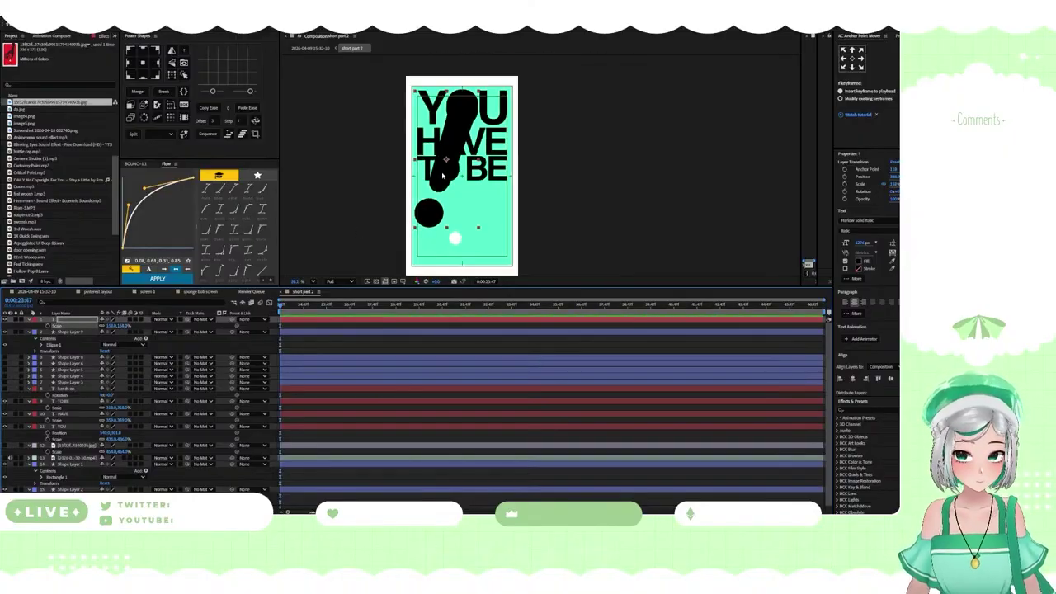
left_click_drag(447, 161, 463, 176)
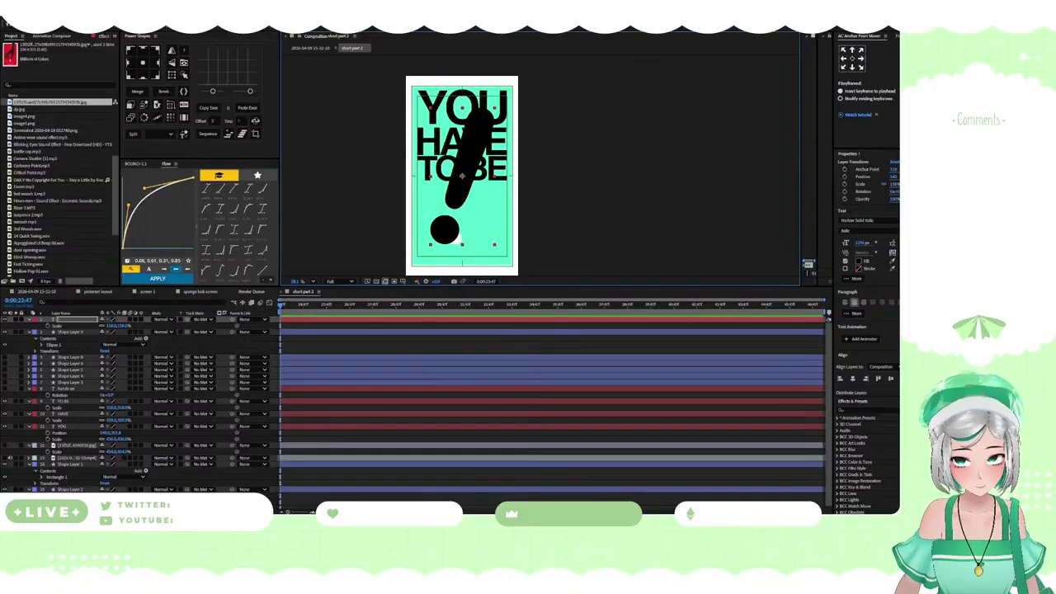
Compare the composition with the reference poster in the INSPO folder and return to After Effects
left_click(443, 516)
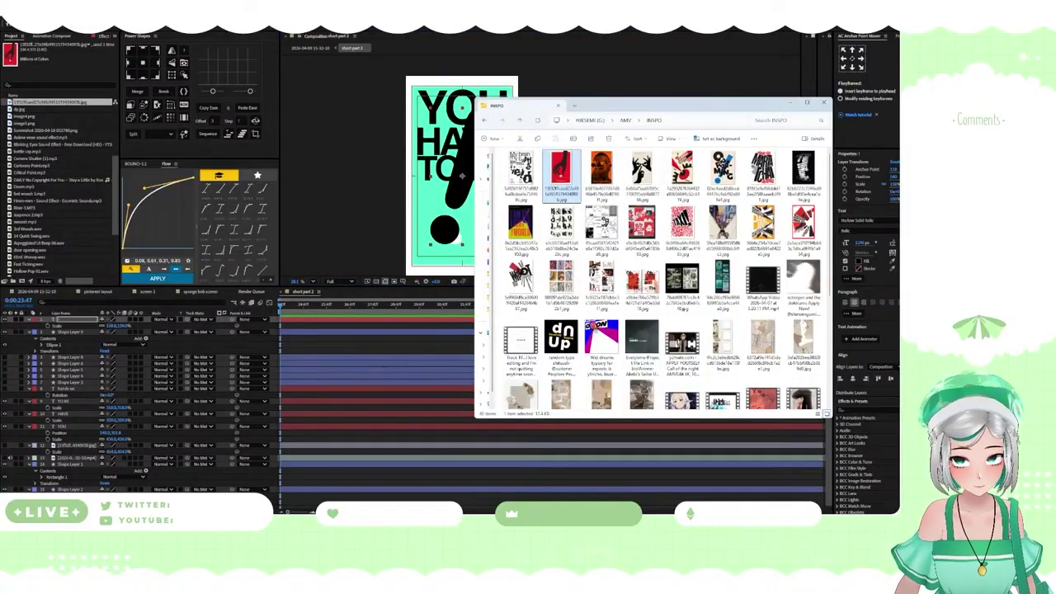
left_click(442, 515)
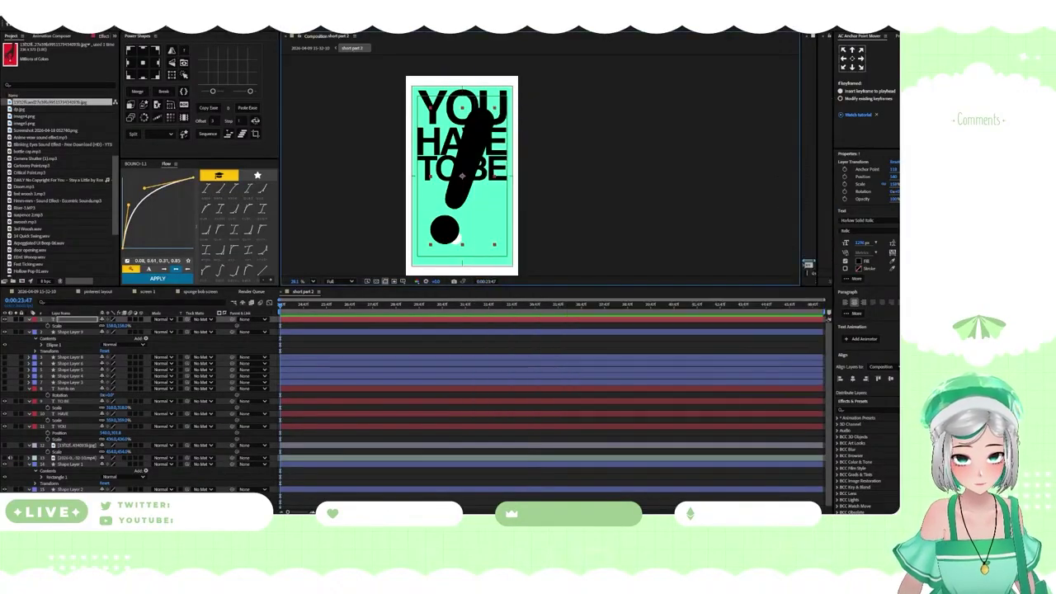
left_click(442, 515)
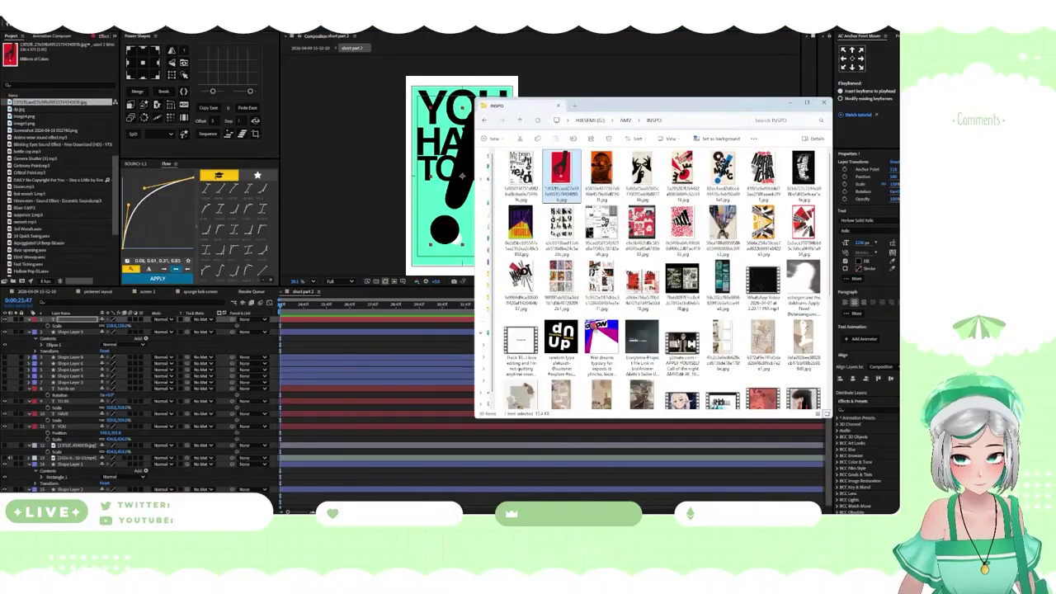
left_click(443, 515)
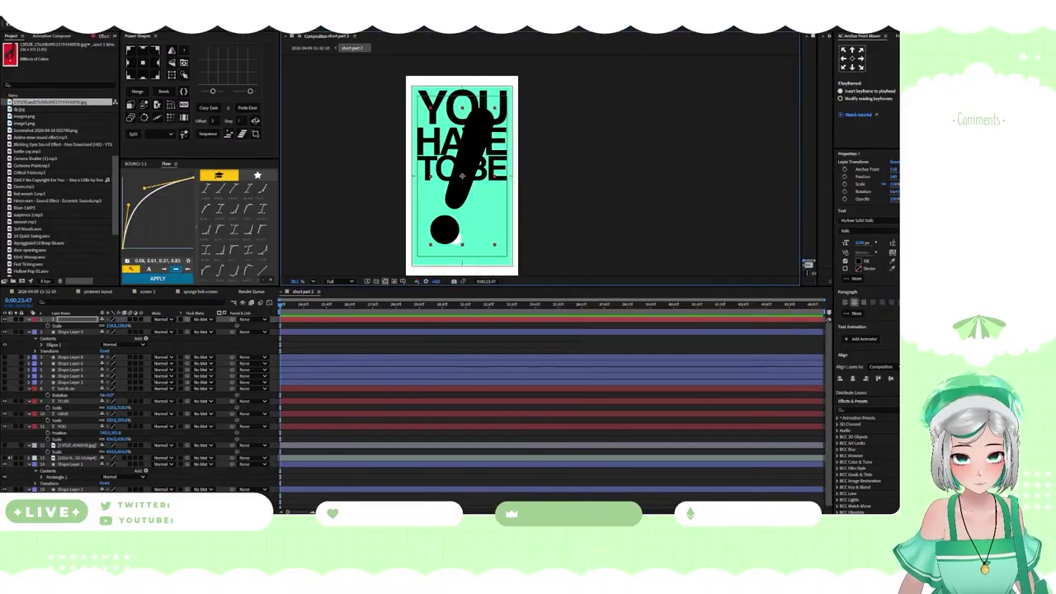
Set the exclamation mark's fill colour to white (FFFFFF) and select the small circle's shape layer
double_click(458, 201)
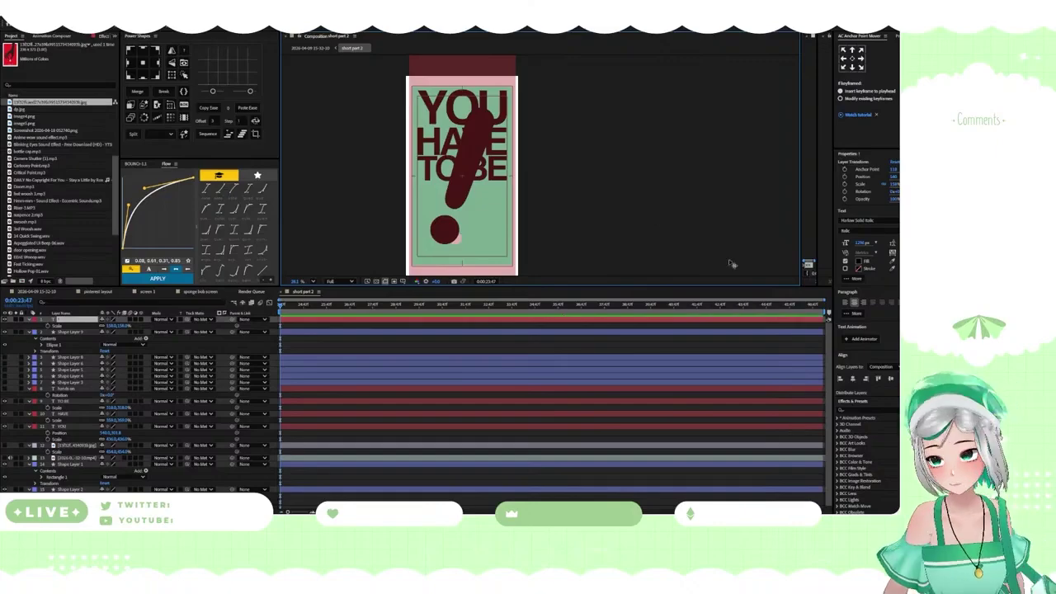
left_click(860, 264)
type("FFFFFF")
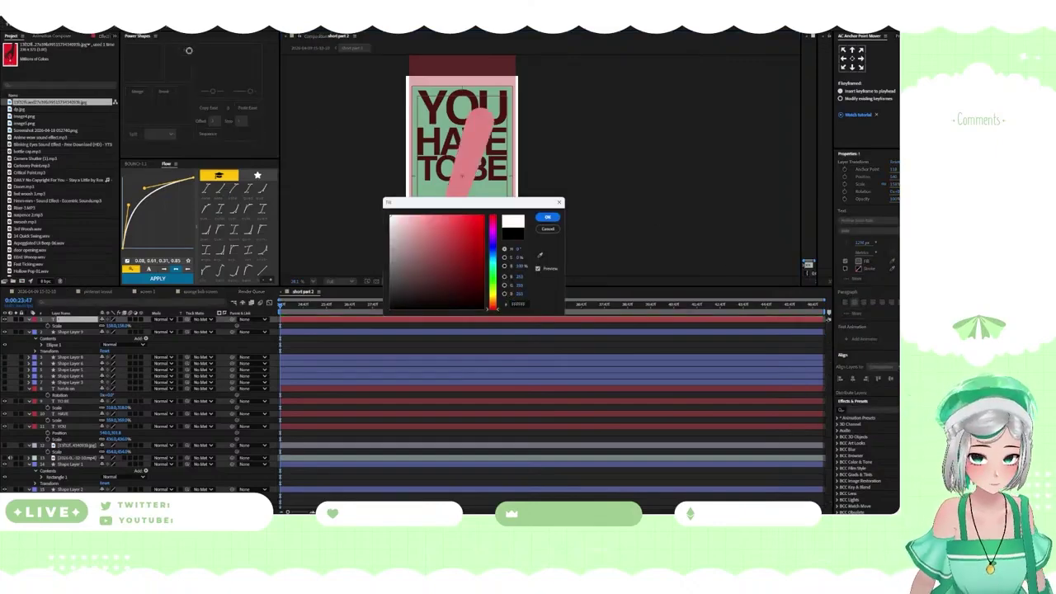
left_click(547, 217)
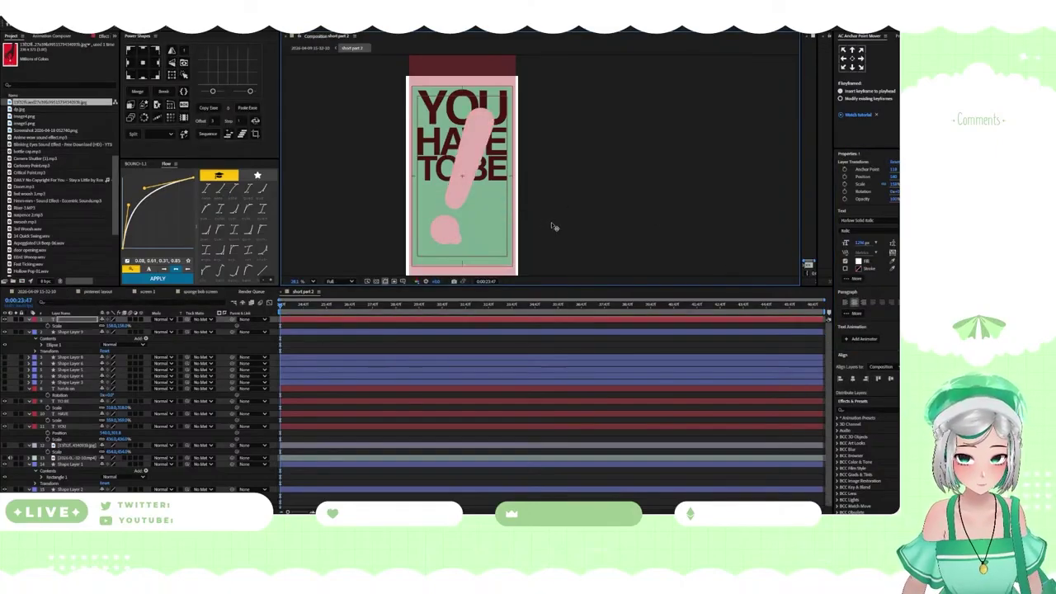
left_click(74, 338)
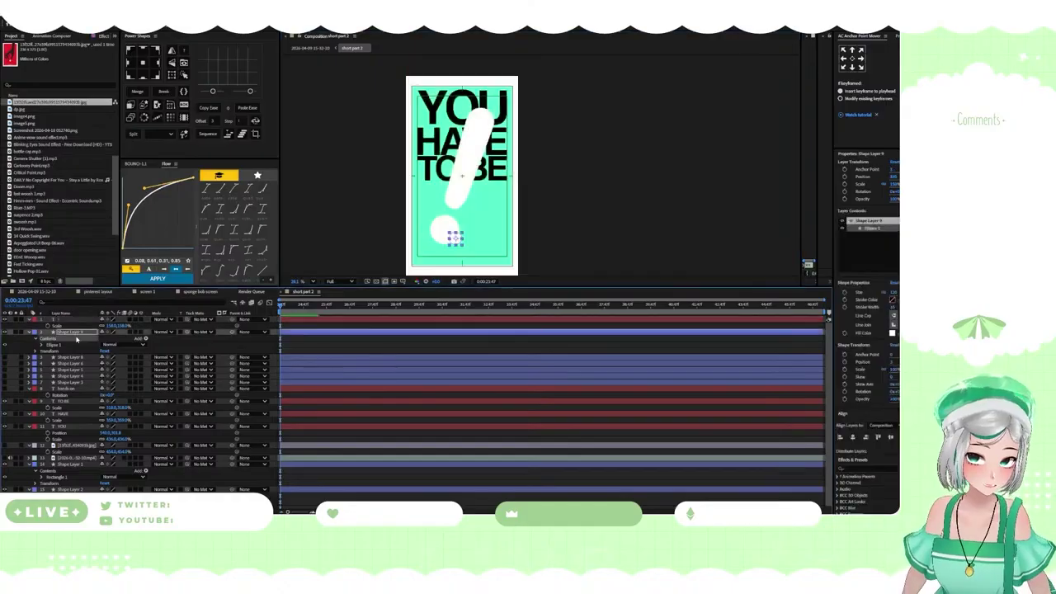
Delete the small circle's shape layer and move the exclamation mark's anchor point to the centre of its dot
left_click(76, 333)
key("Delete")
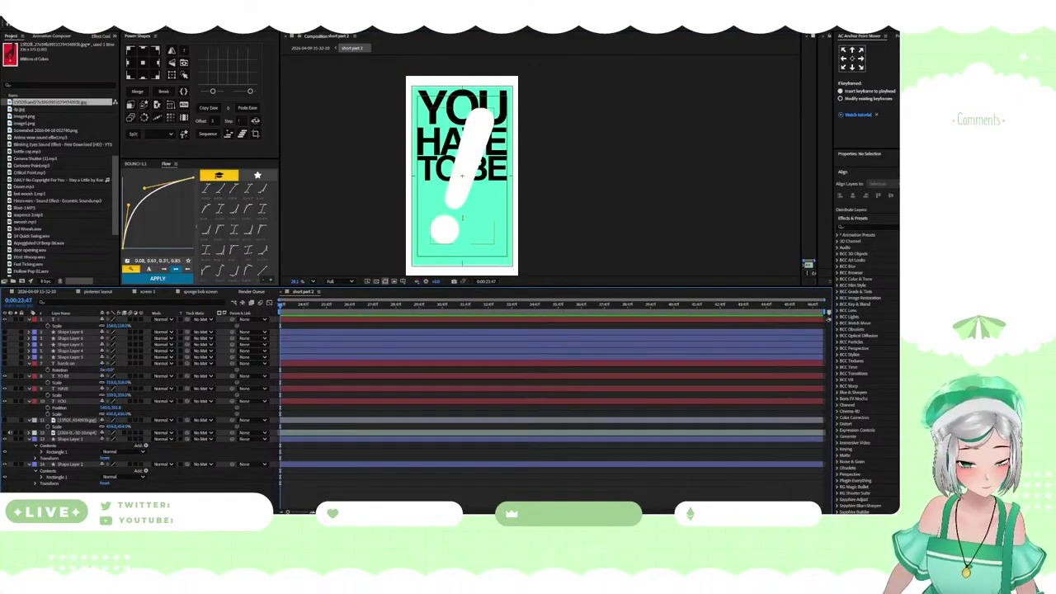
left_click(450, 237)
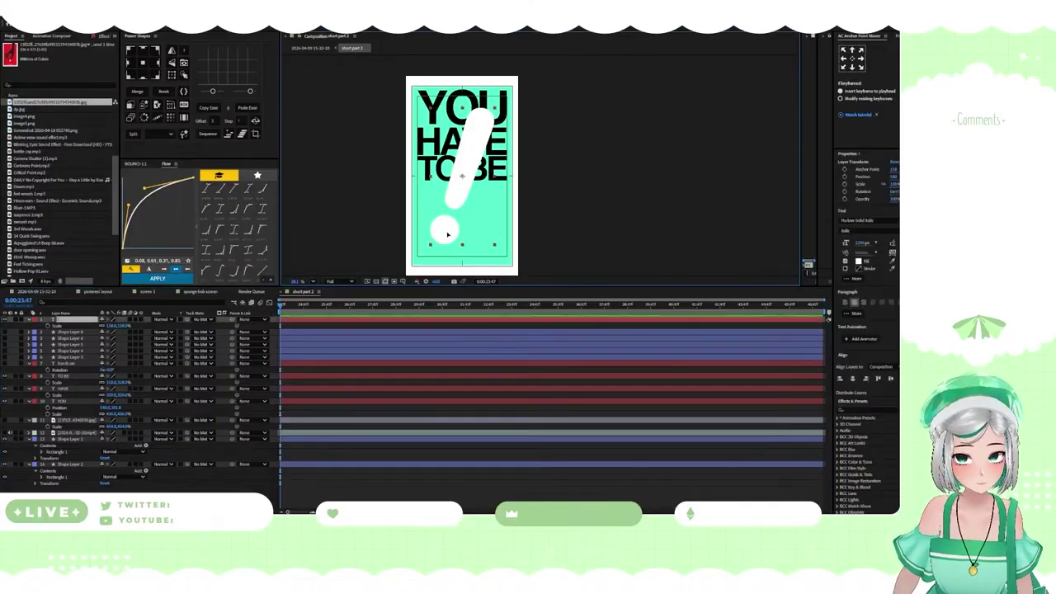
key("y")
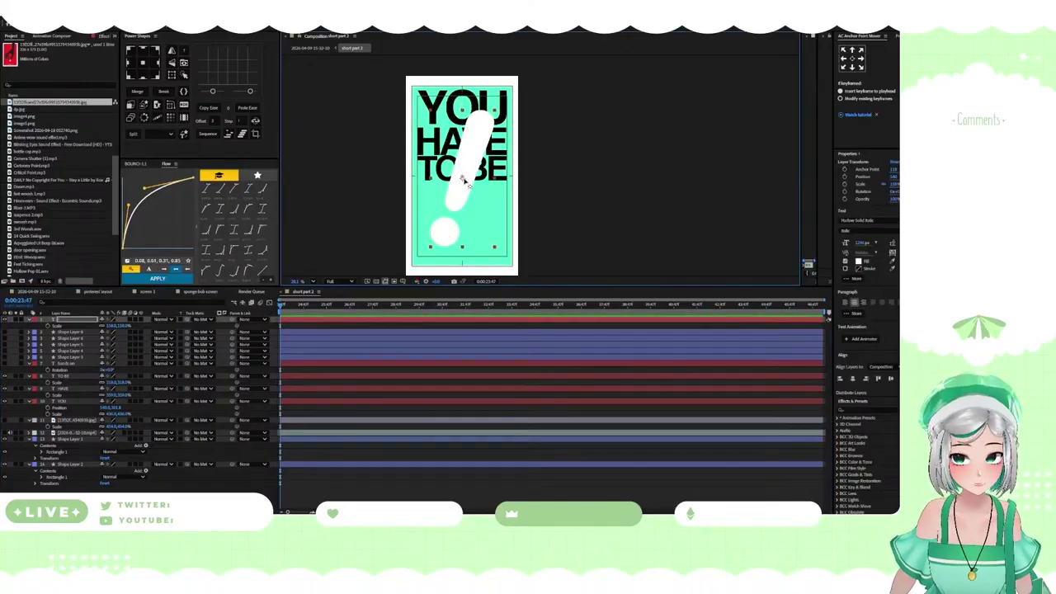
left_click_drag(462, 179, 446, 234)
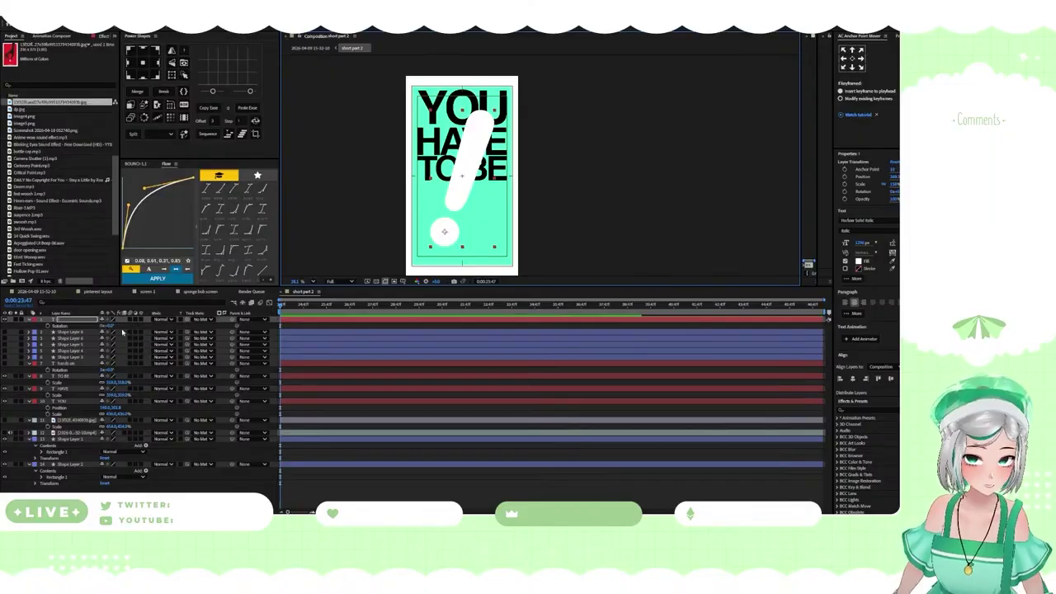
Tilt the exclamation mark slightly clockwise and stretch its height and width with unlinked scale values
left_click_drag(108, 326, 110, 325)
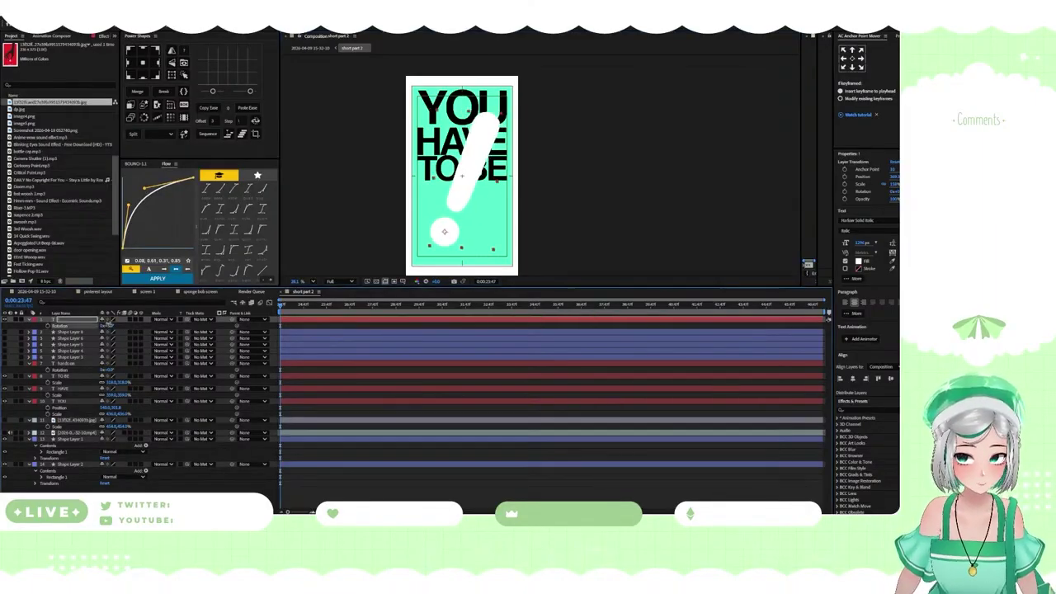
key("shift+s")
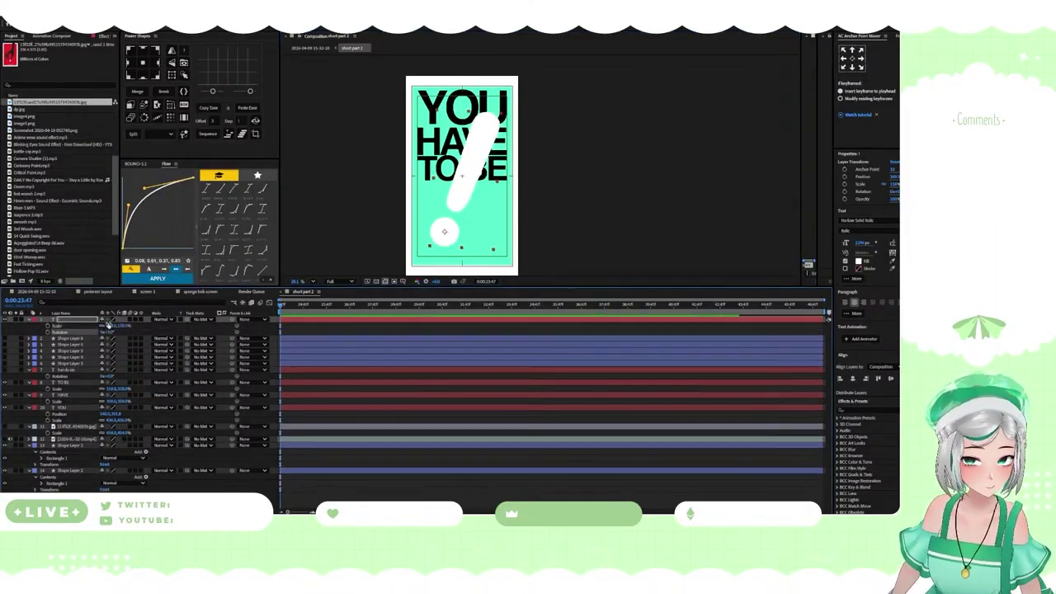
mouse_move(105, 327)
left_mouse_down()
mouse_move(124, 335)
mouse_move(124, 309)
mouse_move(124, 318)
left_mouse_up()
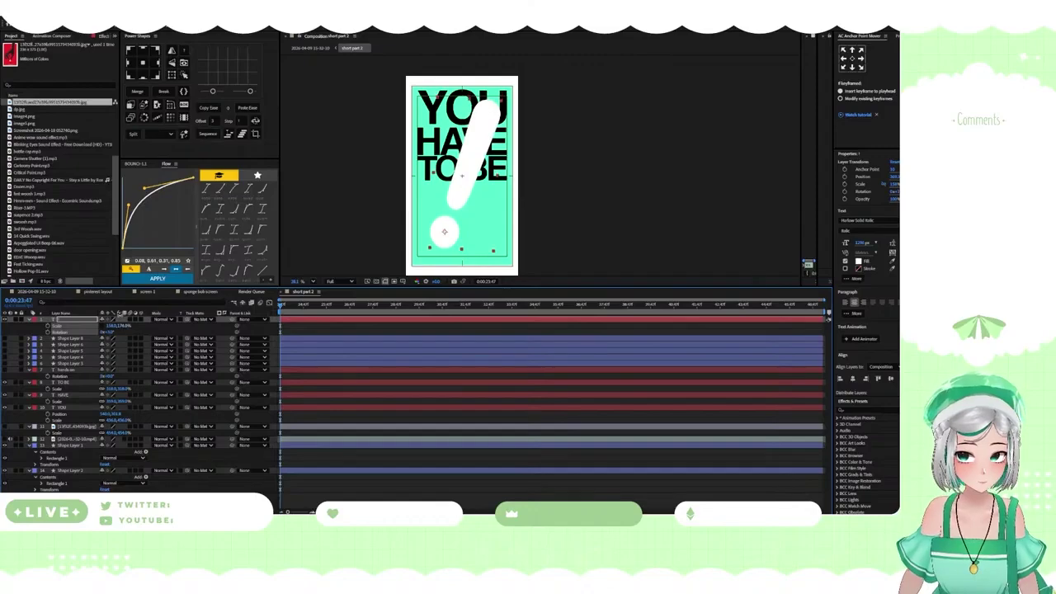
left_click(146, 329)
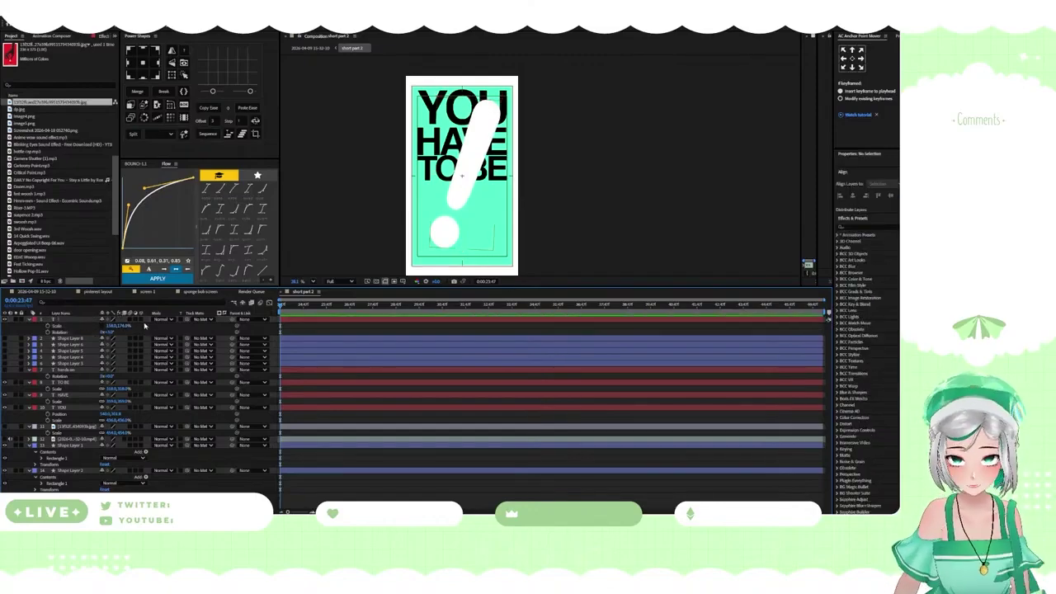
left_click_drag(108, 328, 114, 327)
left_click(161, 329)
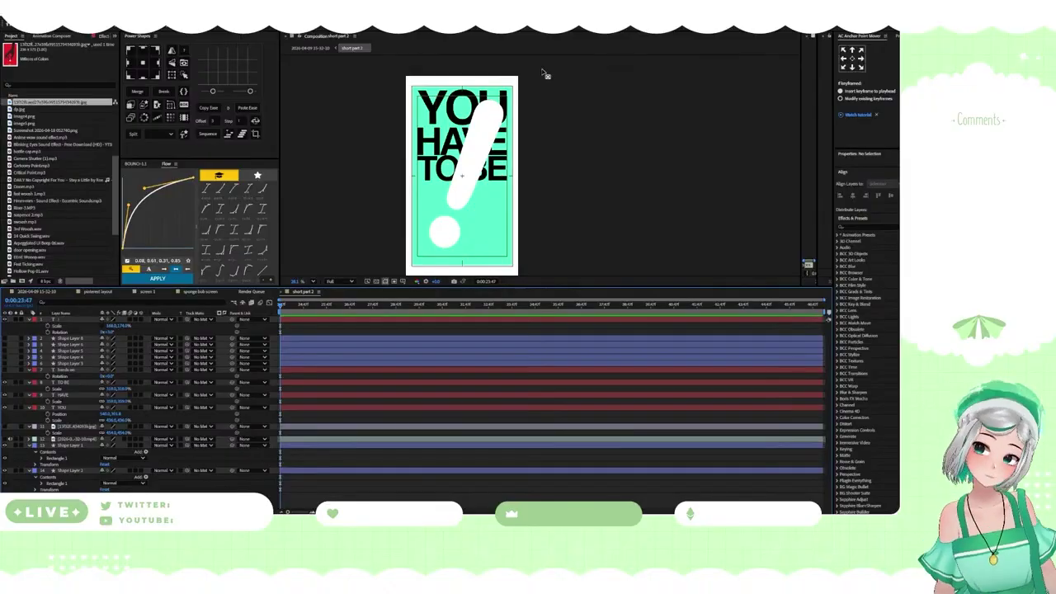
Preview fonts for the exclamation mark and apply Gloucester MT Extra Condensed
left_click(469, 202)
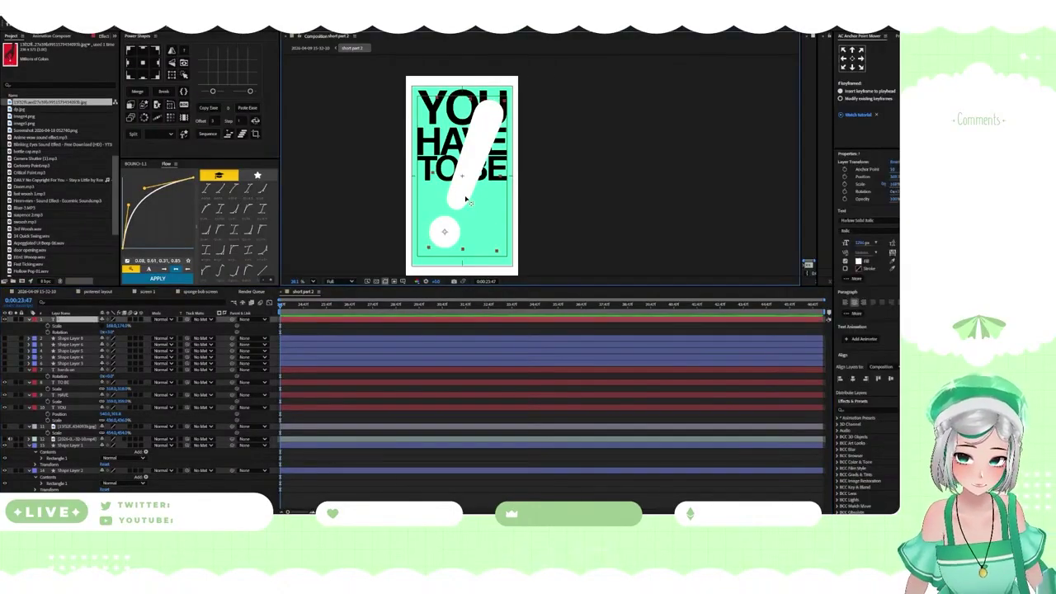
double_click(306, 321)
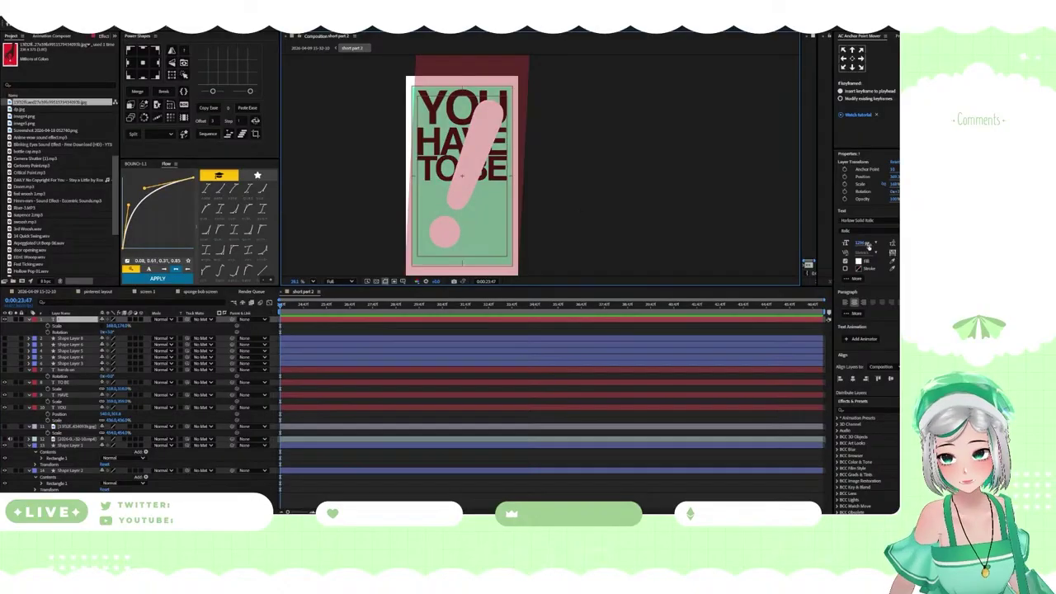
left_click(871, 220)
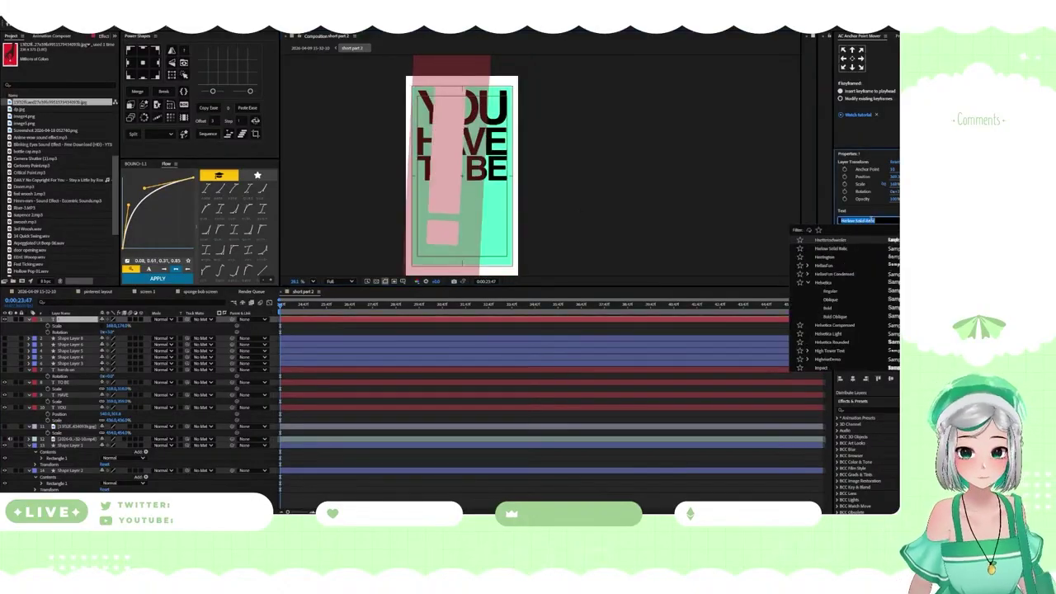
key("Up")
key("Up")
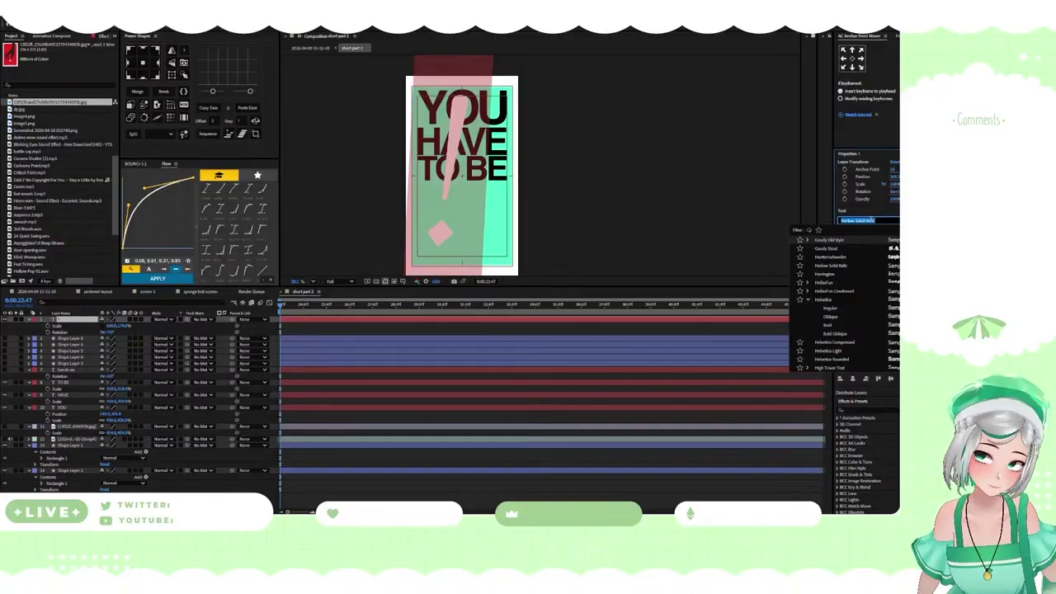
key("Up")
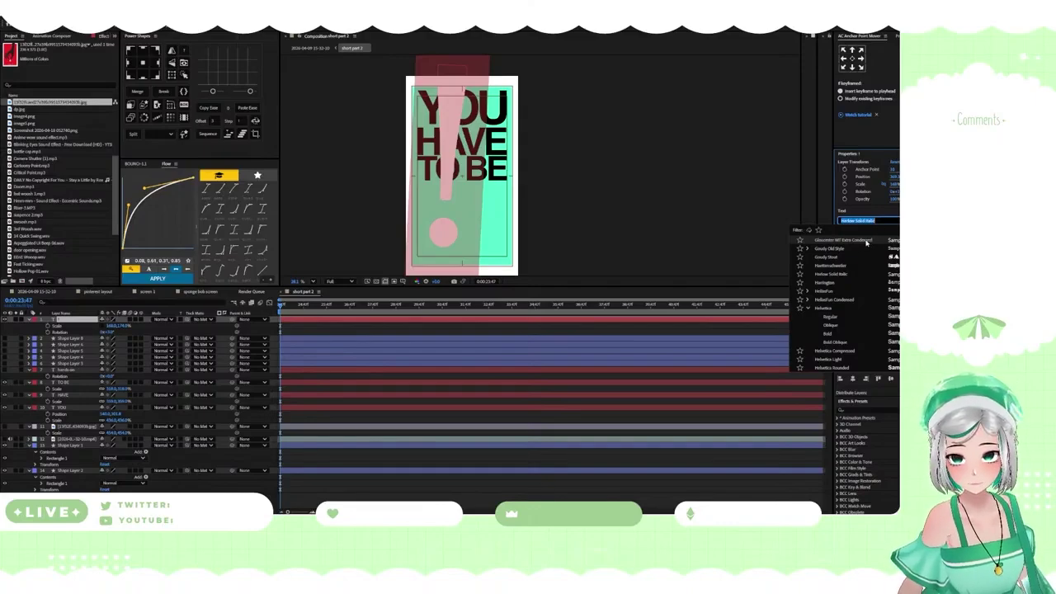
left_click(866, 241)
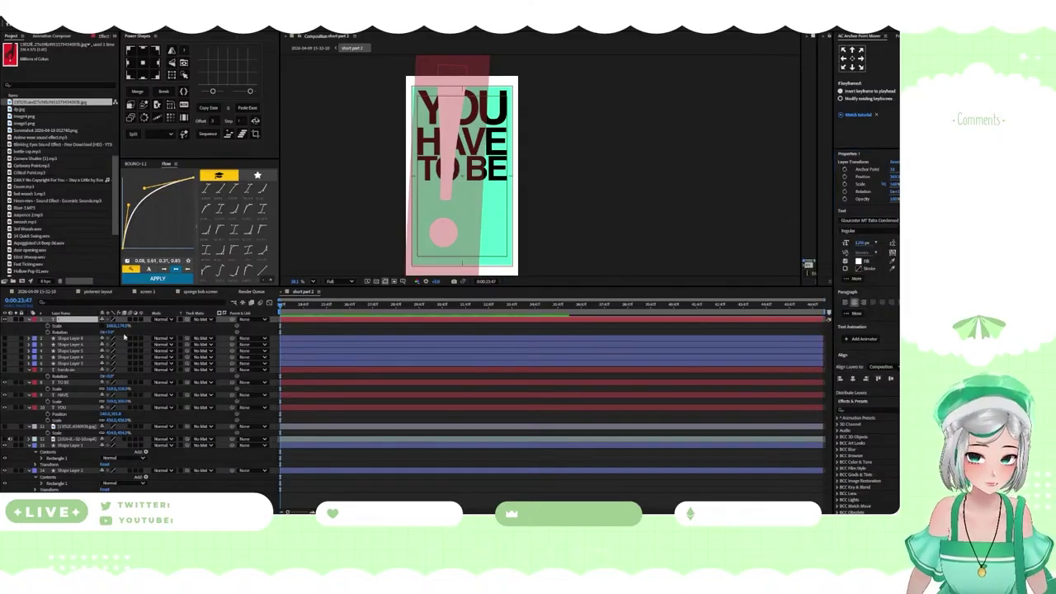
Set the exclamation mark's vertical scale equal to its horizontal scale and relink the scale proportions
left_click(111, 325)
left_click(138, 327)
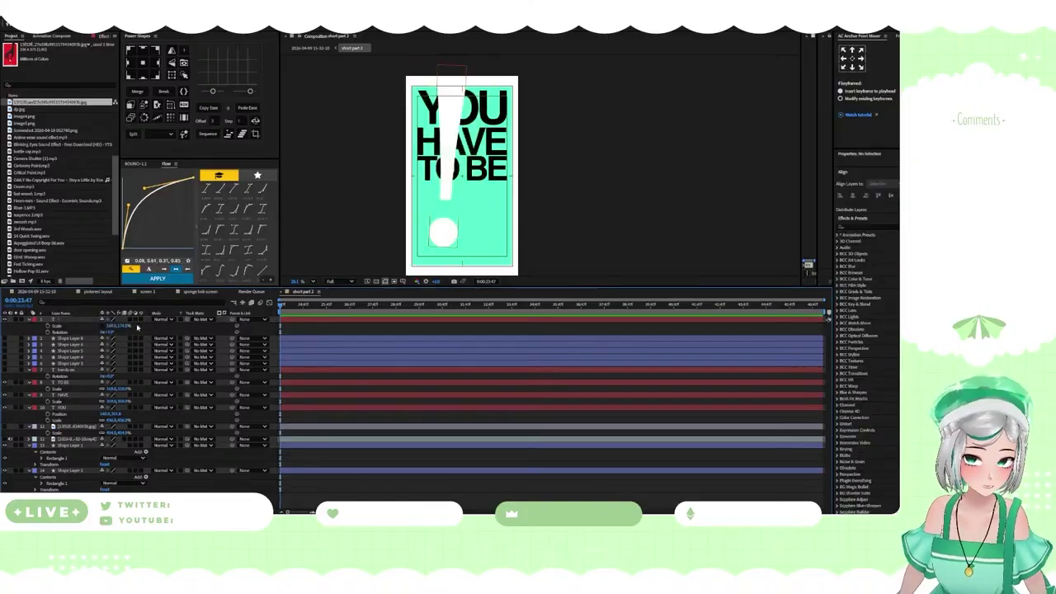
left_click(126, 326)
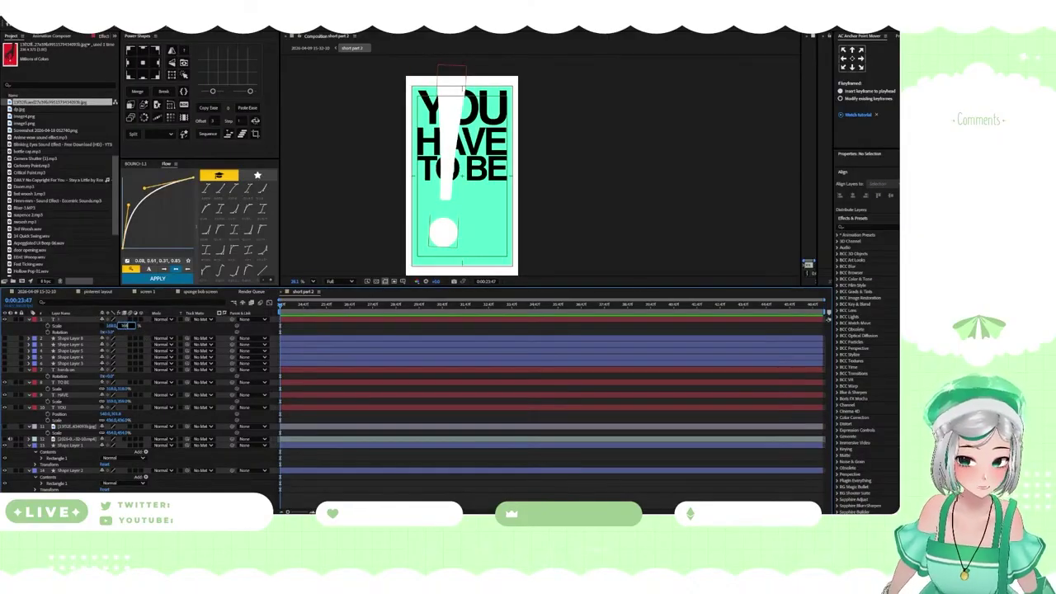
key("Return")
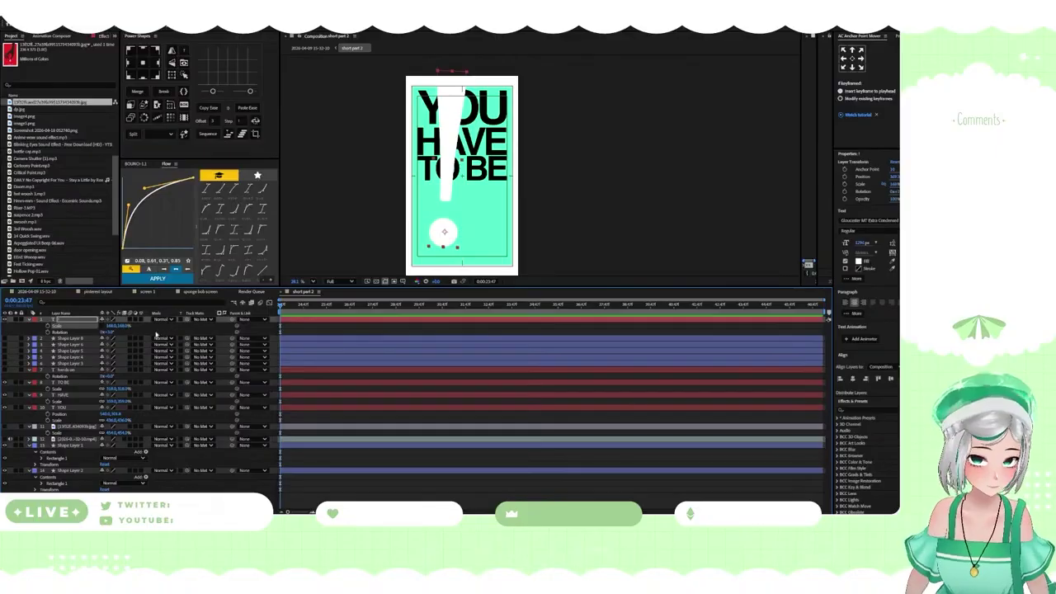
left_click(156, 334)
left_click(78, 326)
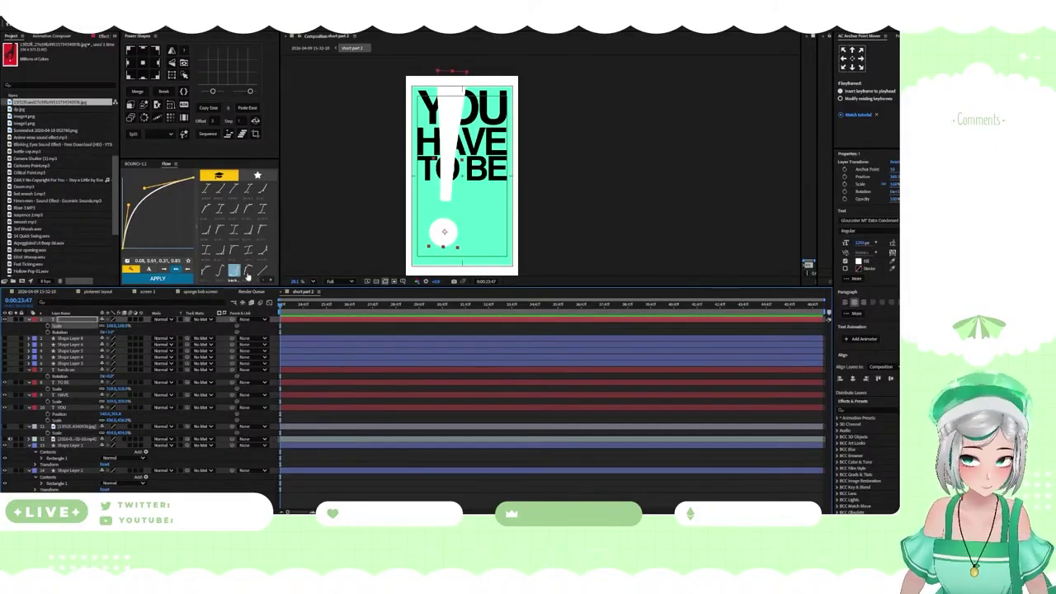
Lower and slightly shrink the exclamation mark, and tilt it clockwise to about 18° so it fits within the poster
left_click_drag(444, 231, 440, 245)
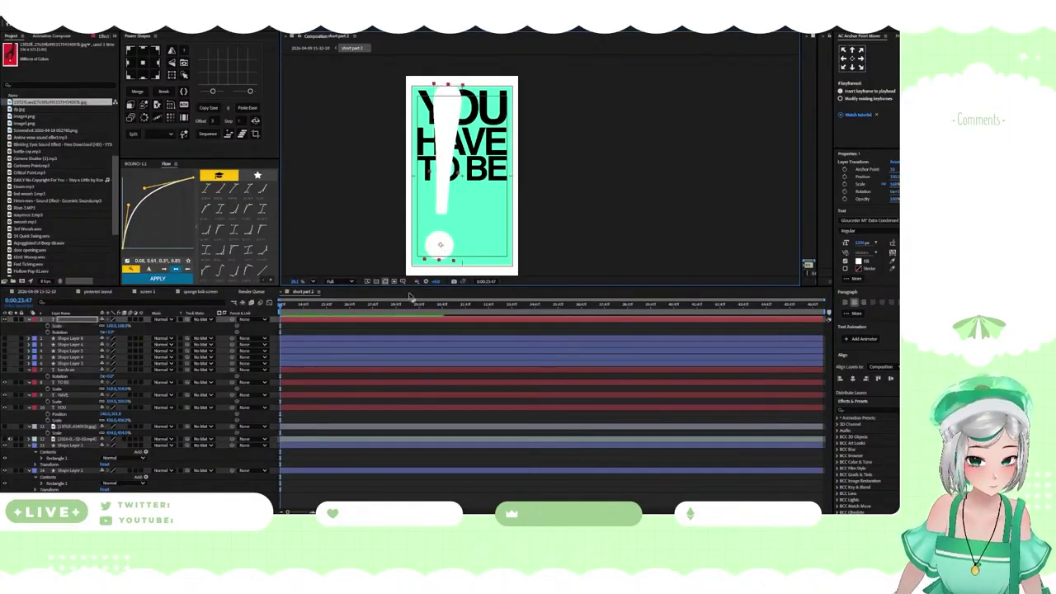
left_click_drag(118, 326, 114, 326)
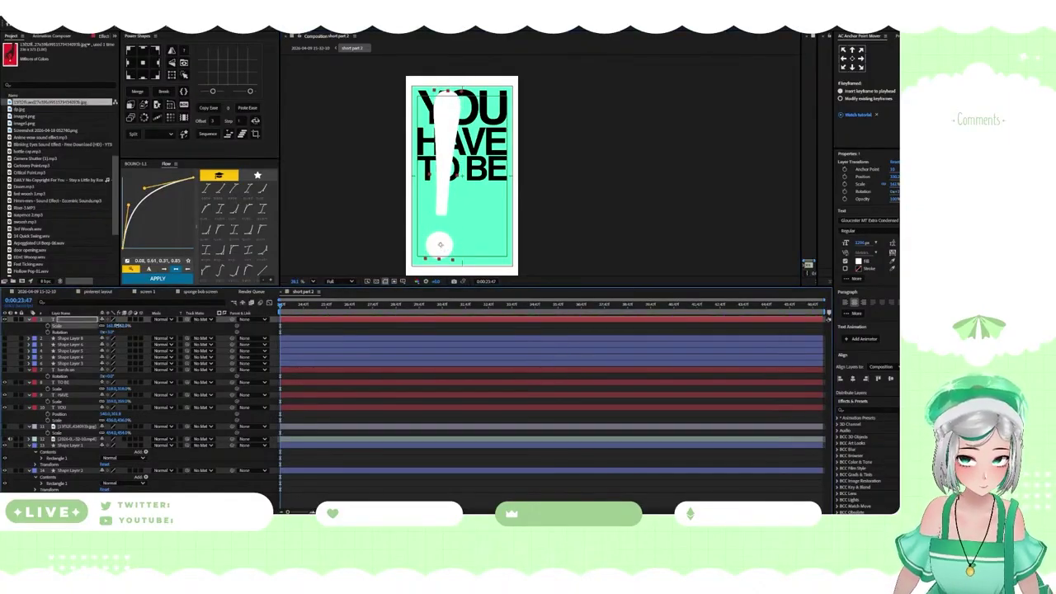
key("u")
key("r")
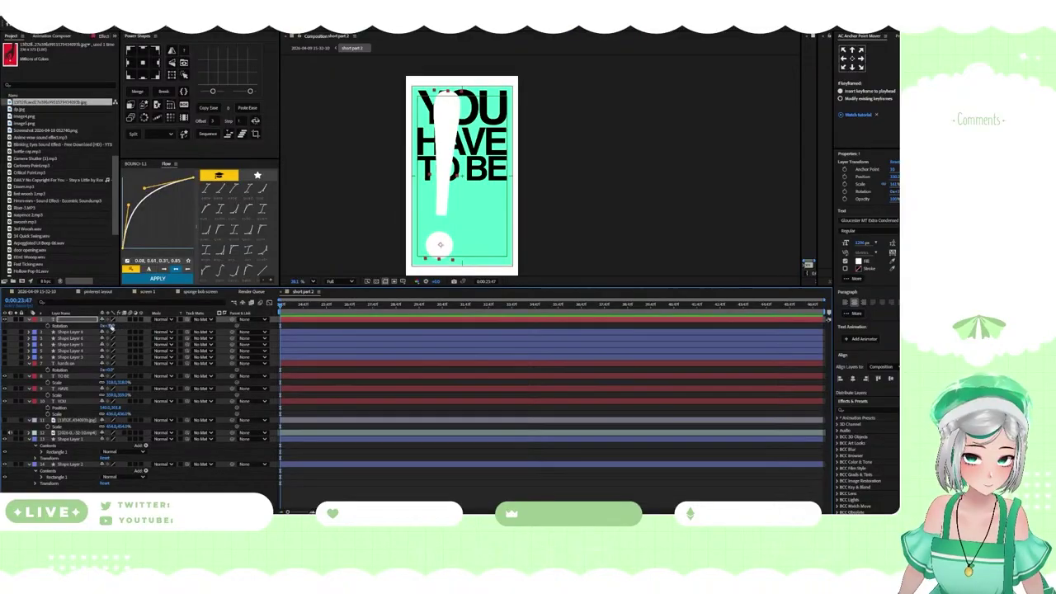
left_click_drag(109, 328, 113, 328)
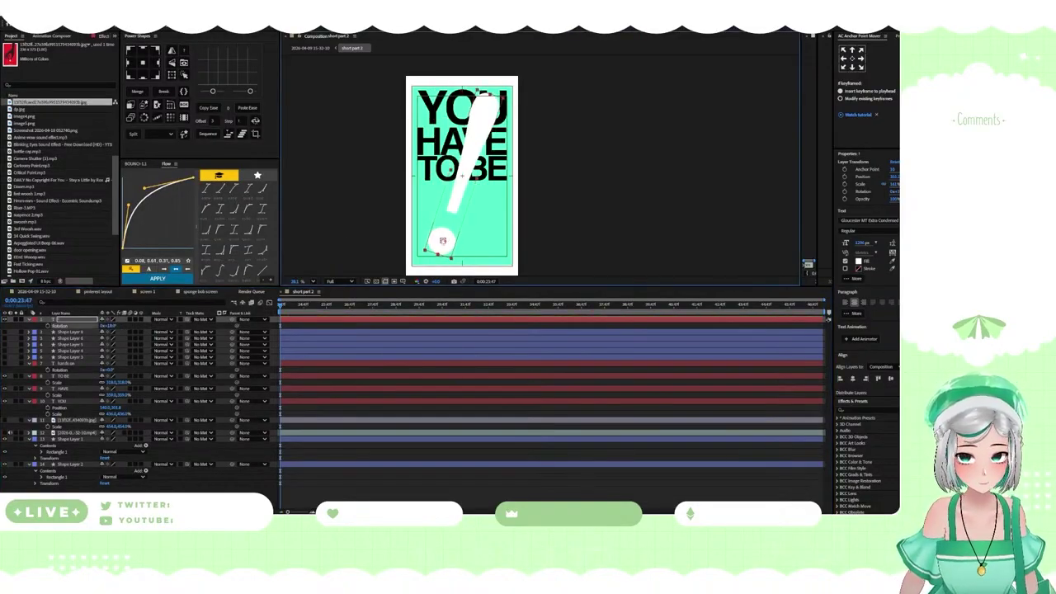
Inspect the exclamation mark and stacked text up close, compare them with the Pinterest typography posters, and return to After Effects
left_click(610, 170)
scroll(470, 134, "up", 4)
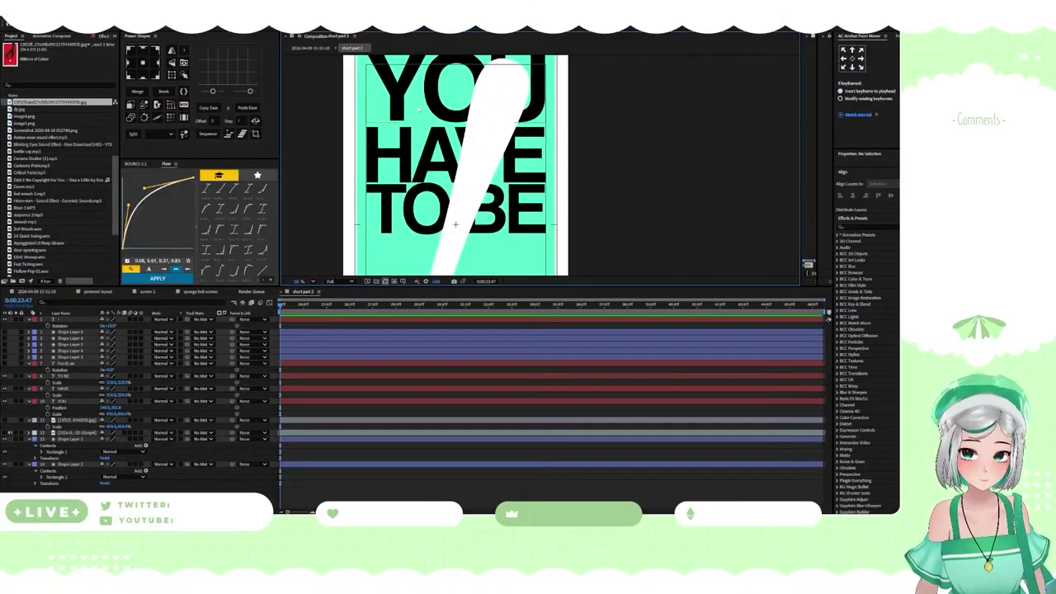
scroll(412, 126, "down", 3)
mouse_move(412, 132)
left_mouse_down()
mouse_move(431, 95)
mouse_move(424, 131)
left_mouse_up()
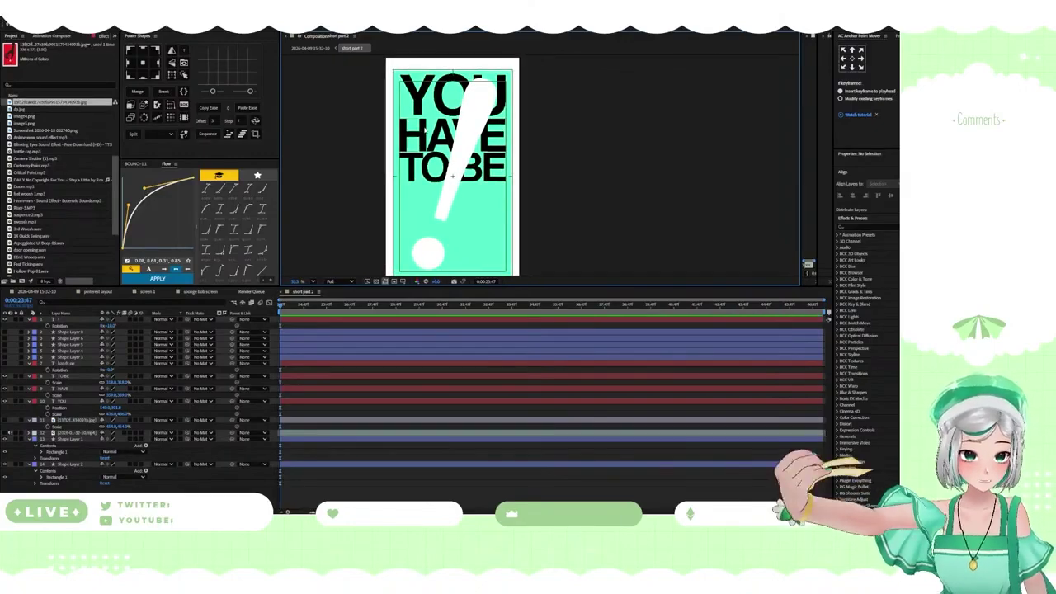
scroll(446, 152, "down", 2)
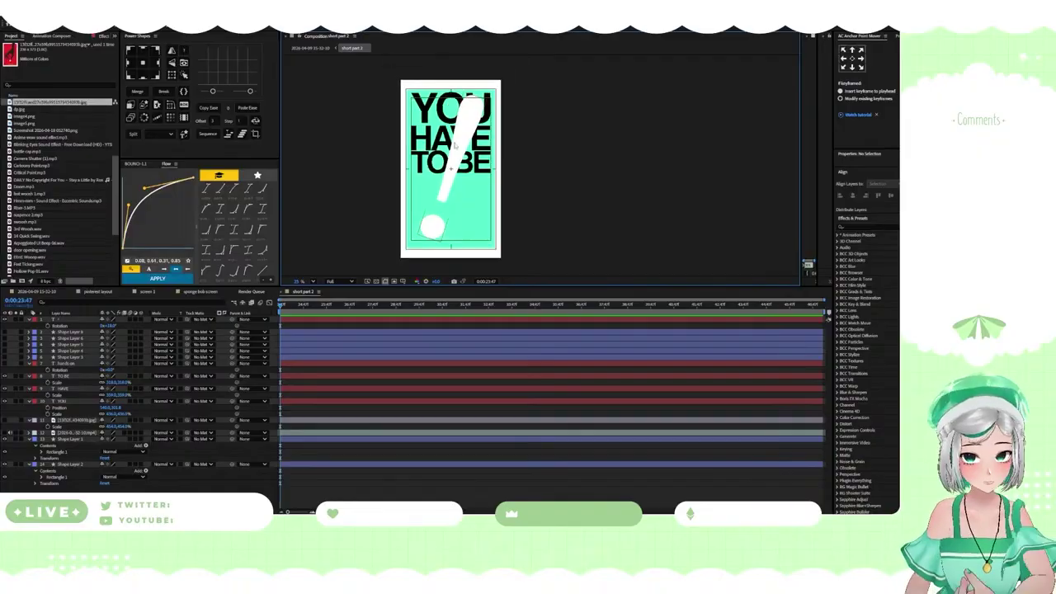
scroll(445, 161, "up", 3)
left_click_drag(469, 178, 451, 155)
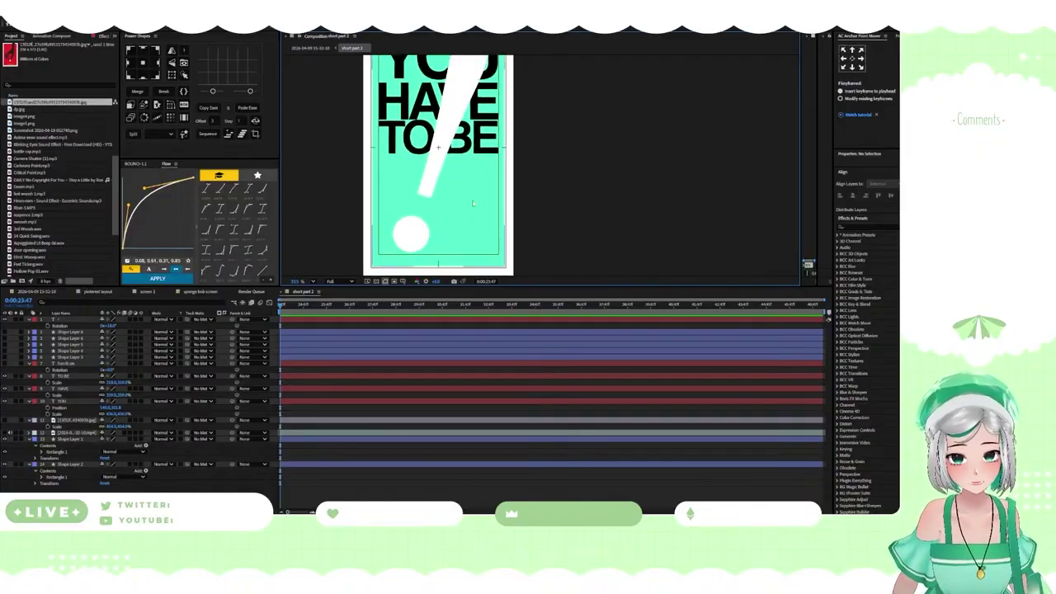
scroll(470, 205, "down", 2)
mouse_move(523, 519)
left_click(523, 486)
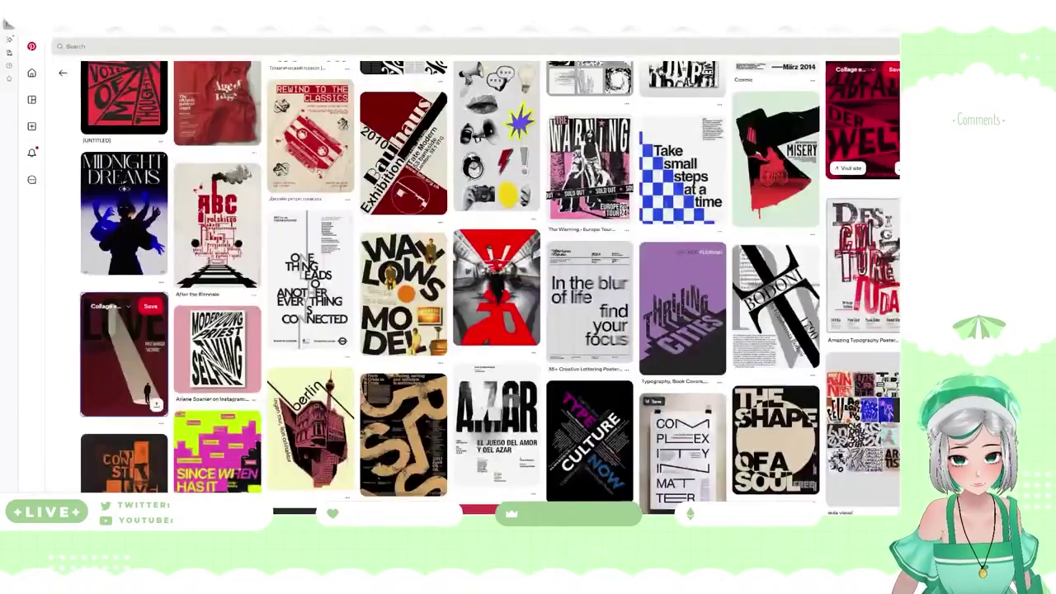
left_click(545, 520)
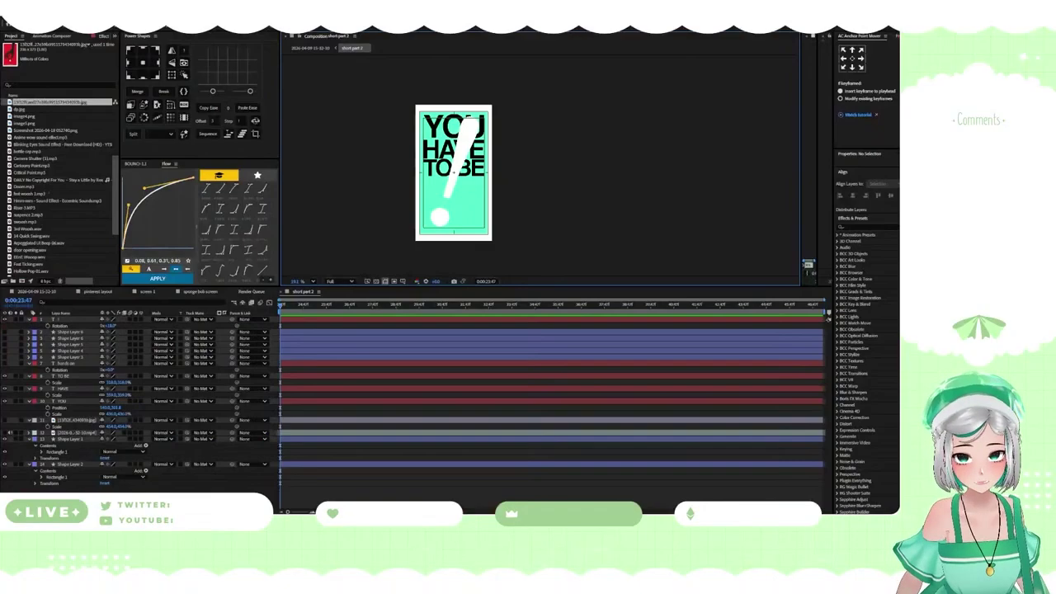
mouse_move(573, 520)
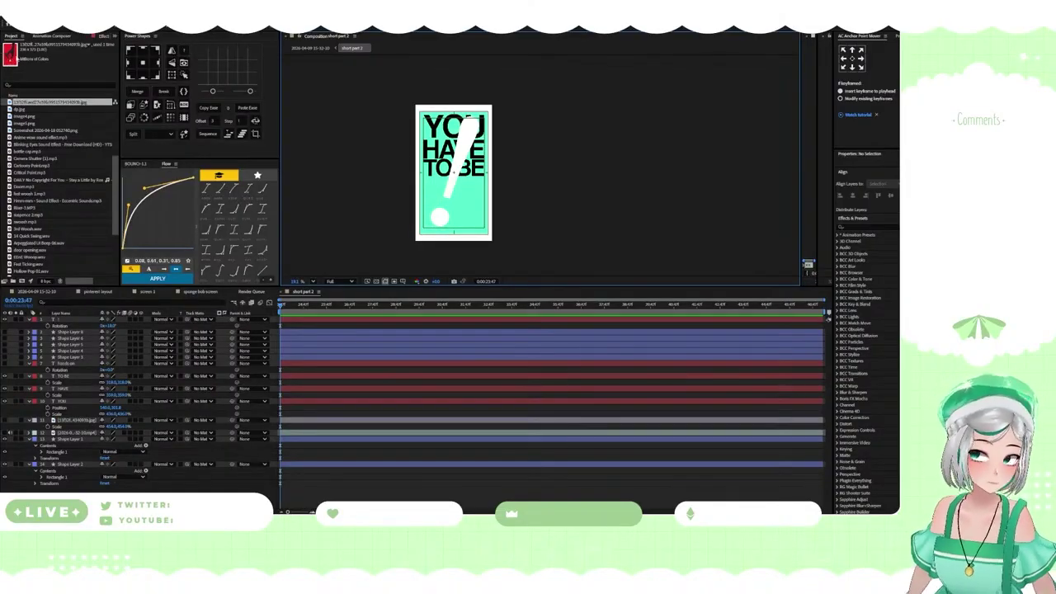
Move the YOU text down so that it overlaps the HAVE line
scroll(408, 89, "up", 3)
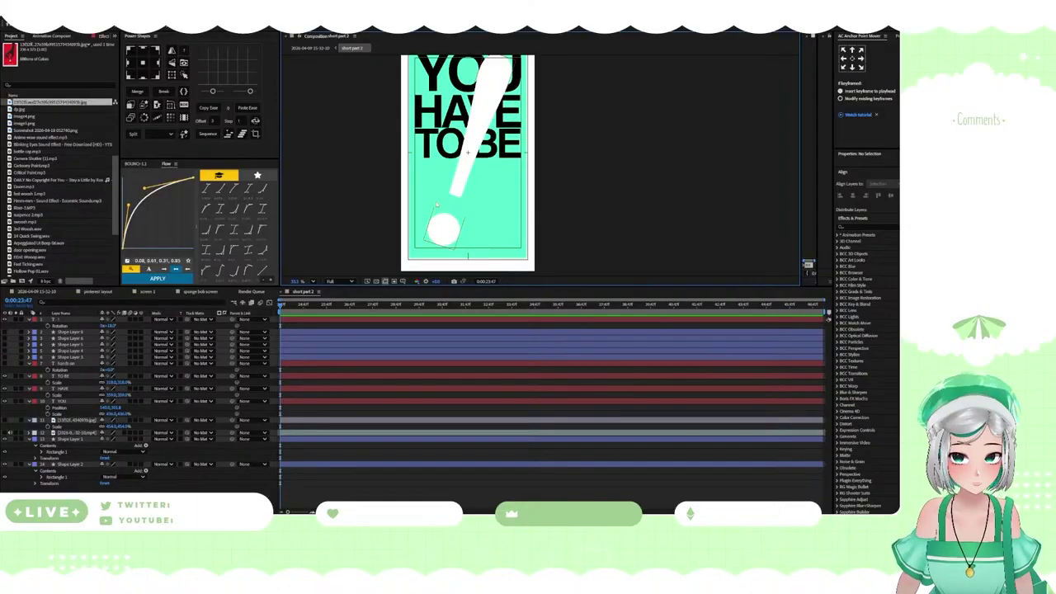
left_click(433, 85)
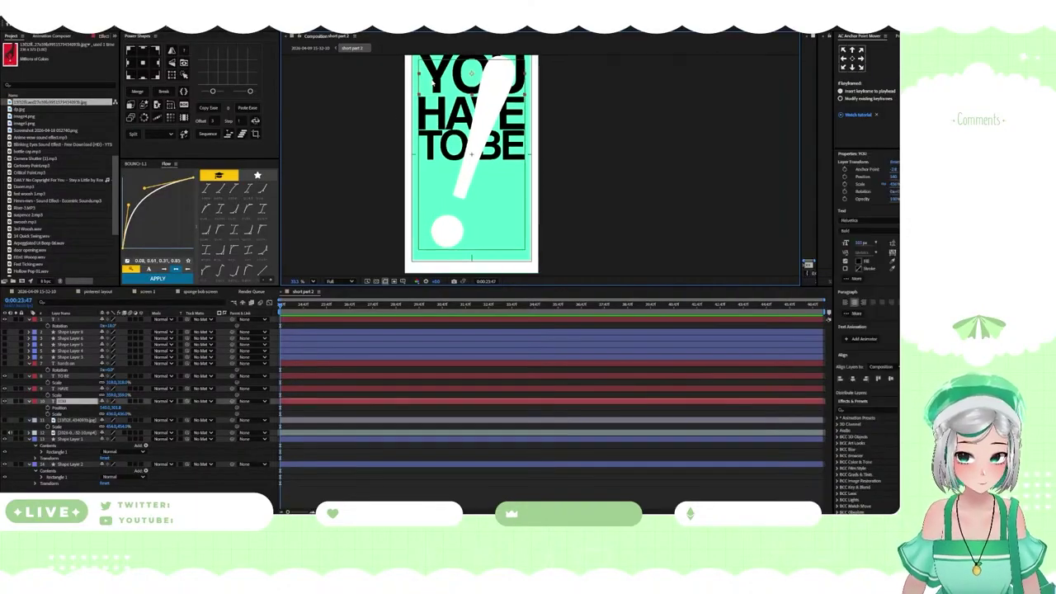
left_click_drag(434, 82, 464, 149)
scroll(464, 148, "down", 2)
scroll(462, 192, "up", 1)
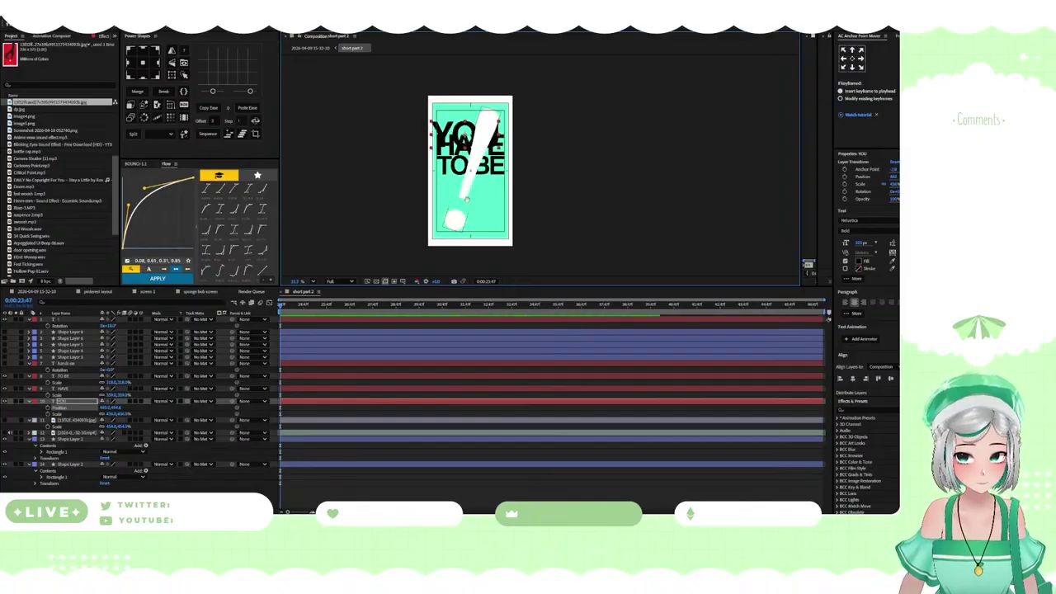
Rotate the white exclamation mark upside down around its dot, keeping a slight tilt
left_click_drag(473, 184, 458, 178)
left_click(458, 178)
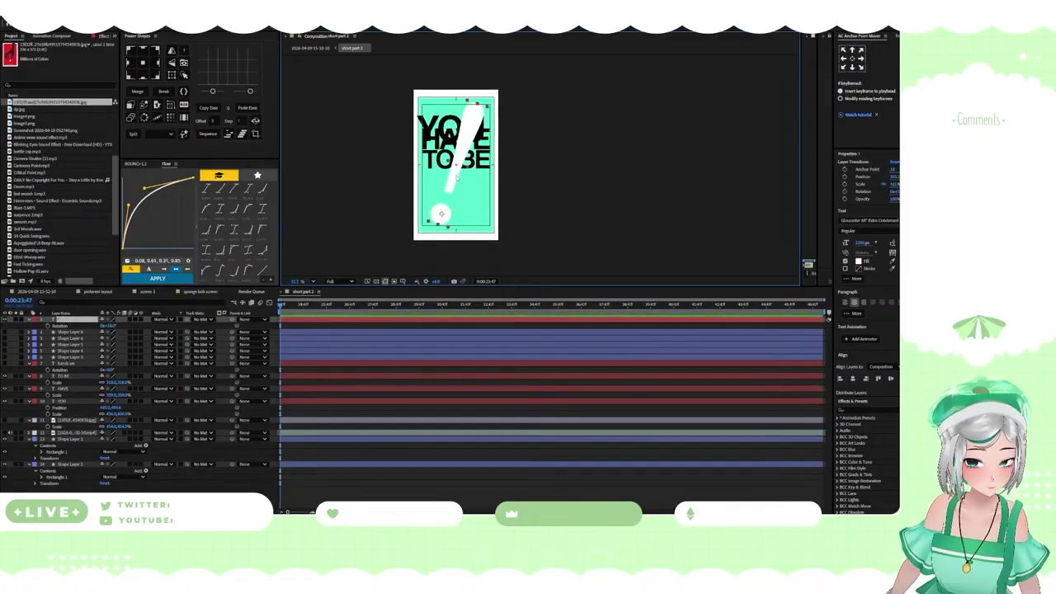
key("r")
key("r")
left_click_drag(111, 327, 175, 323)
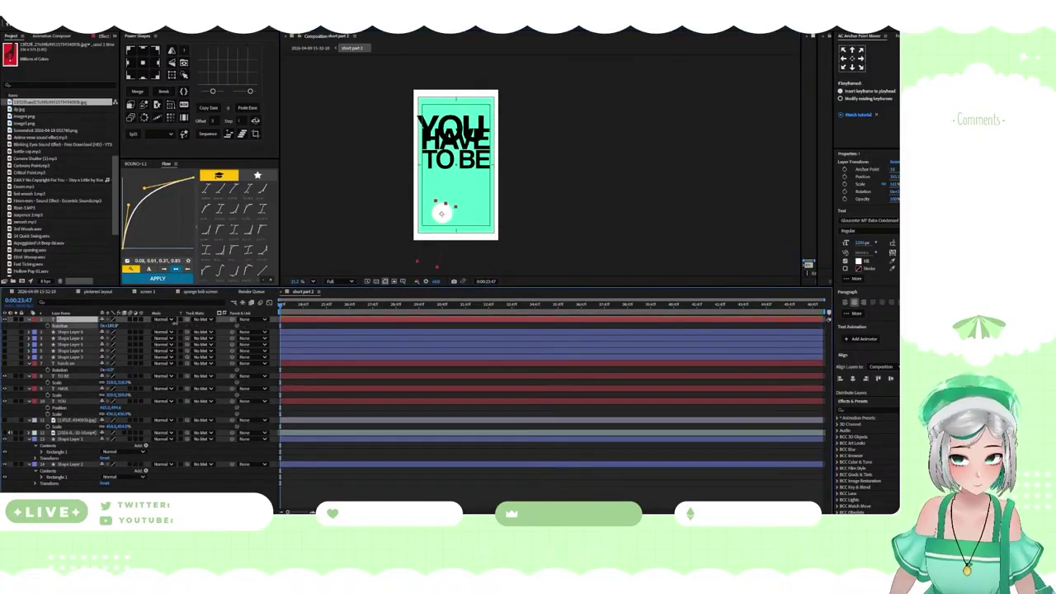
scroll(377, 146, "up", 2)
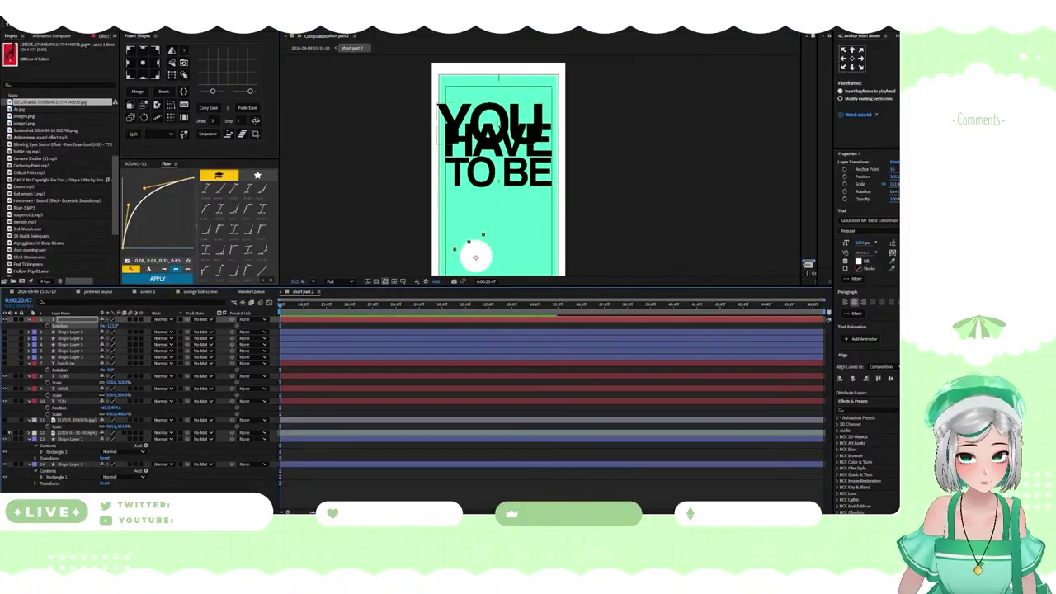
Restore YOU above the HAVE line and place the inverted exclamation mark's dot over the O of YOU
left_click(500, 122)
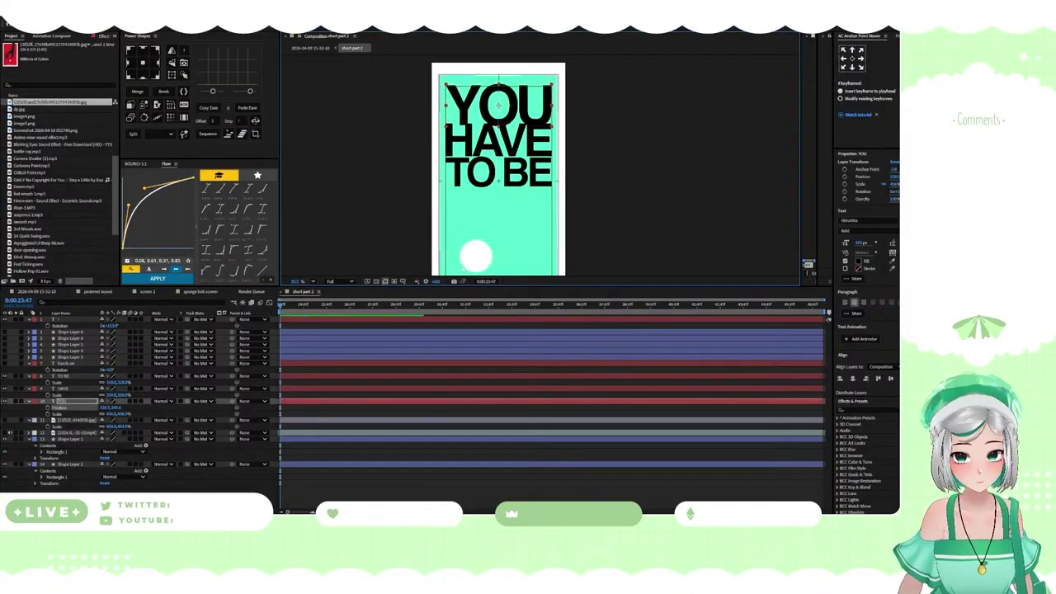
left_click_drag(477, 259, 499, 104)
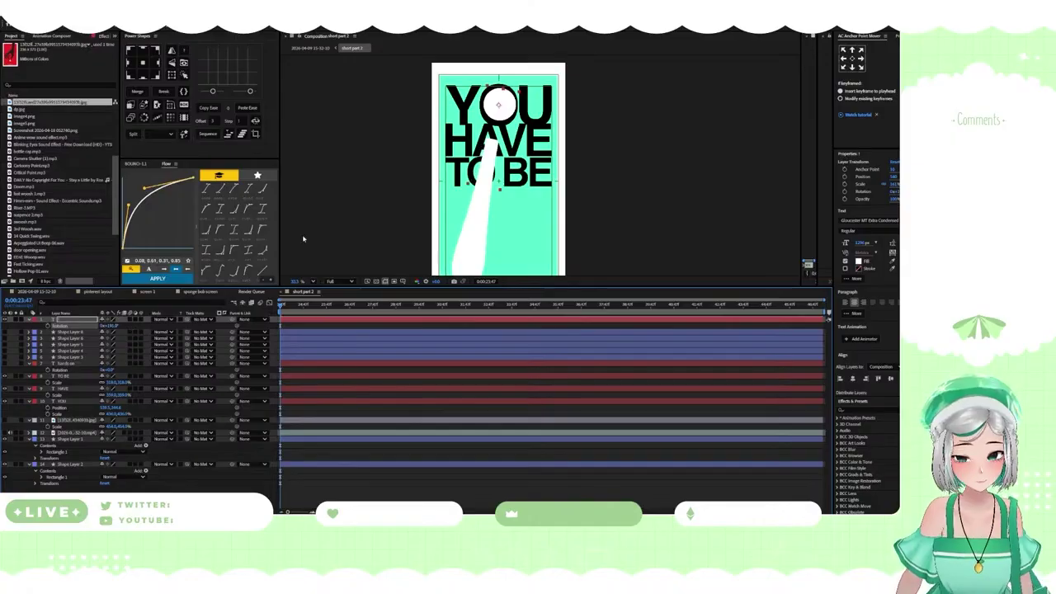
left_click_drag(411, 235, 362, 216)
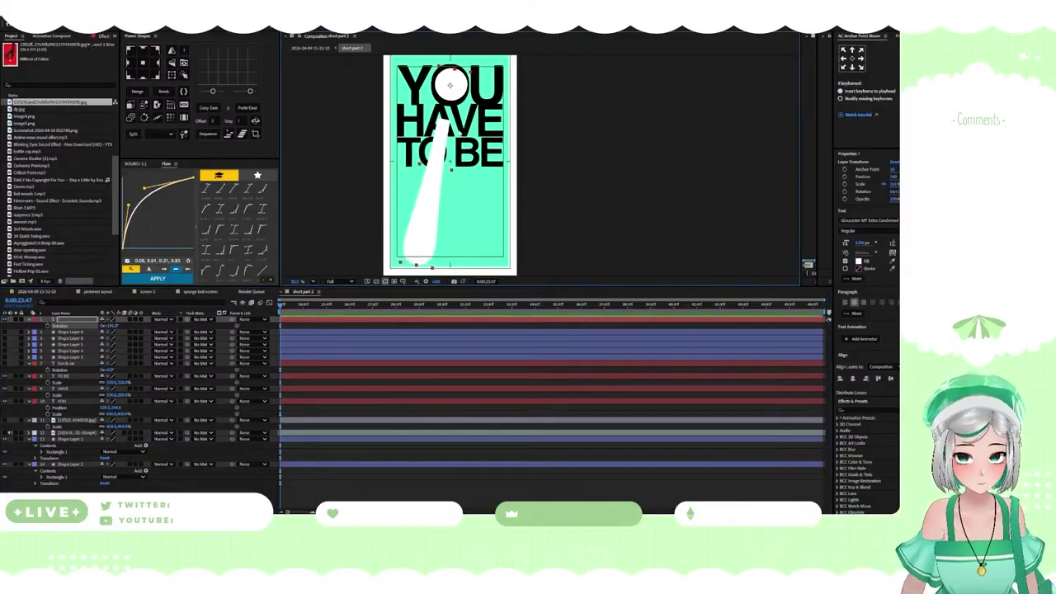
Move the HAVE text down over the lower part of TO BE and check the reference posters in the INSPO folder
left_click(71, 389)
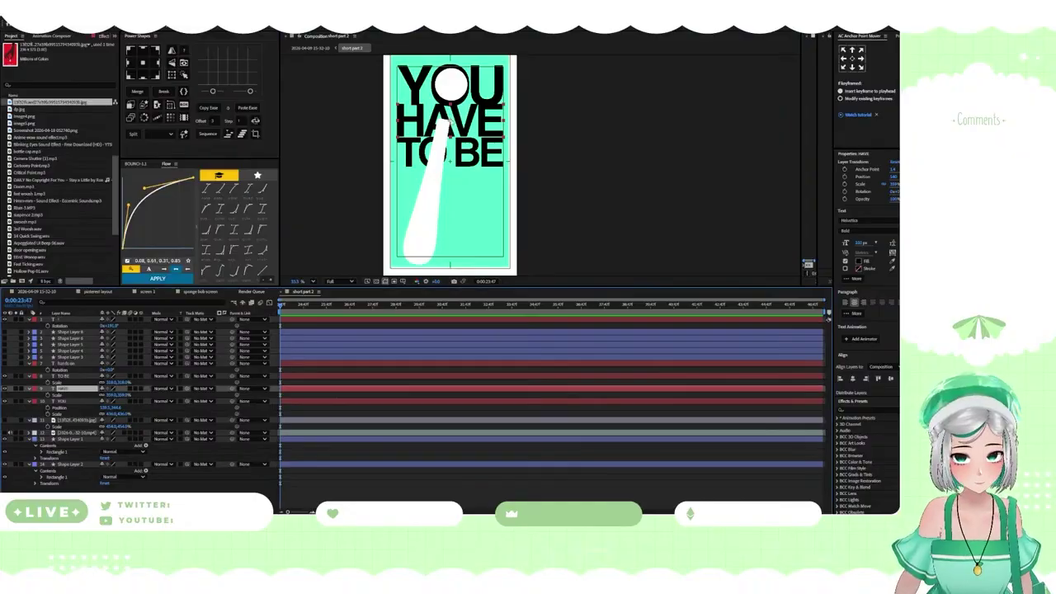
left_click_drag(449, 120, 452, 176)
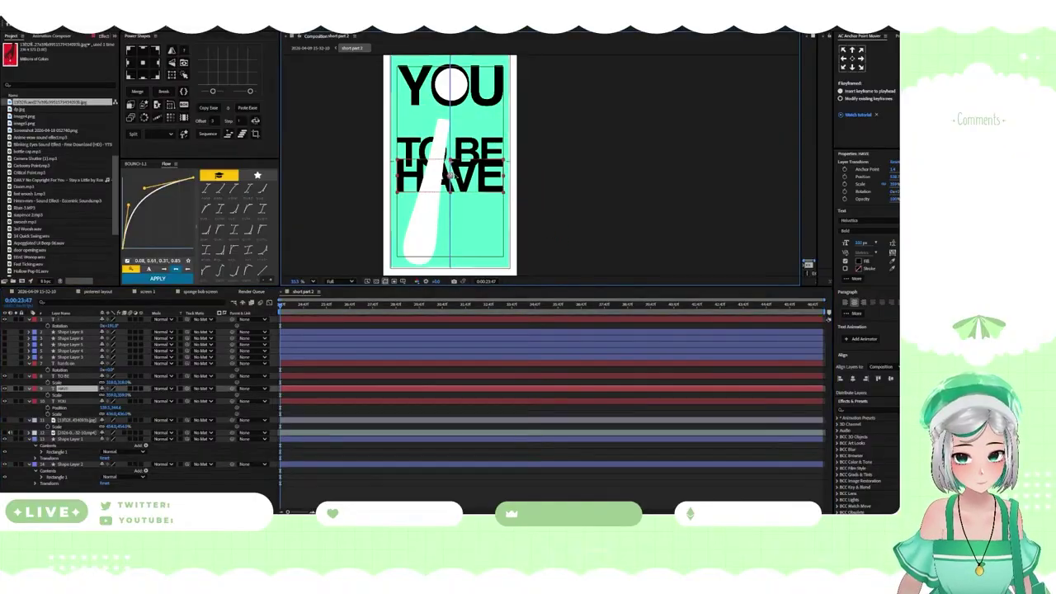
left_click(442, 522)
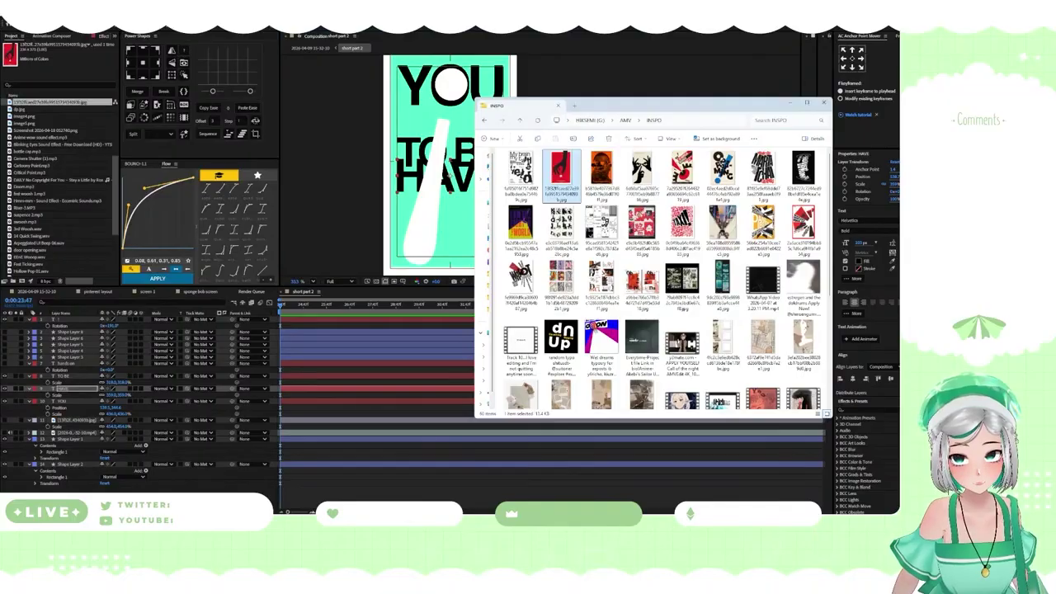
key("alt+Tab")
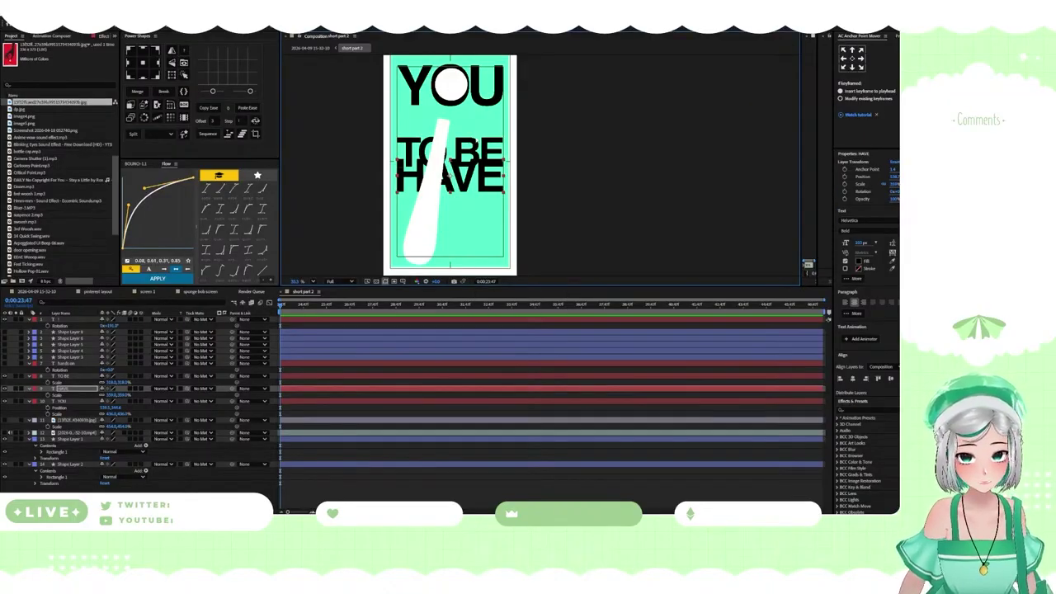
scroll(452, 191, "up", 3)
scroll(462, 215, "down", 1)
scroll(463, 224, "up", 1)
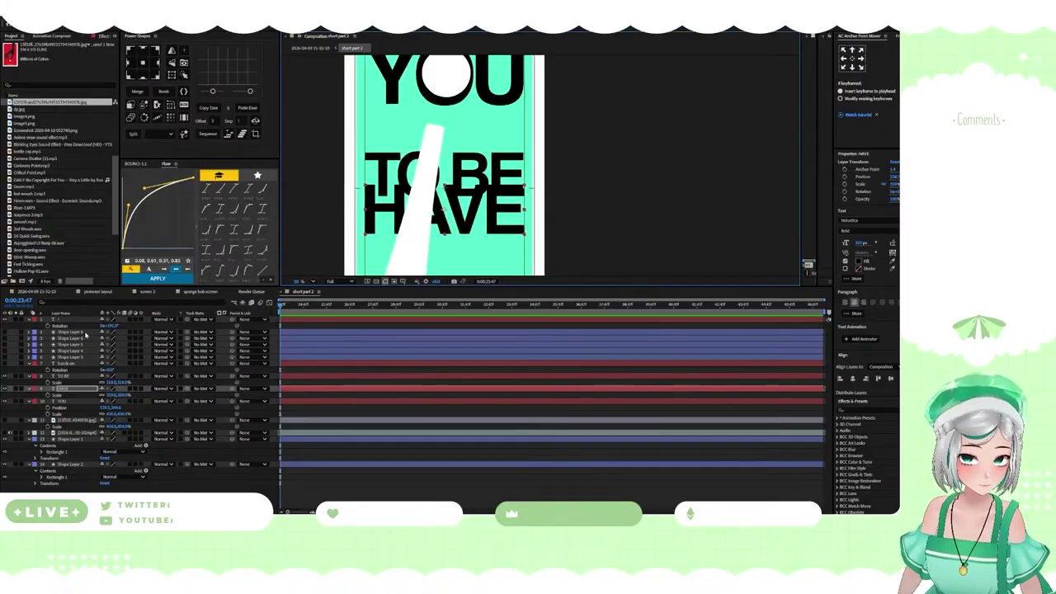
Try to break the HAVE text layer apart with the Power Shapes Break and Split tools
right_click(74, 389)
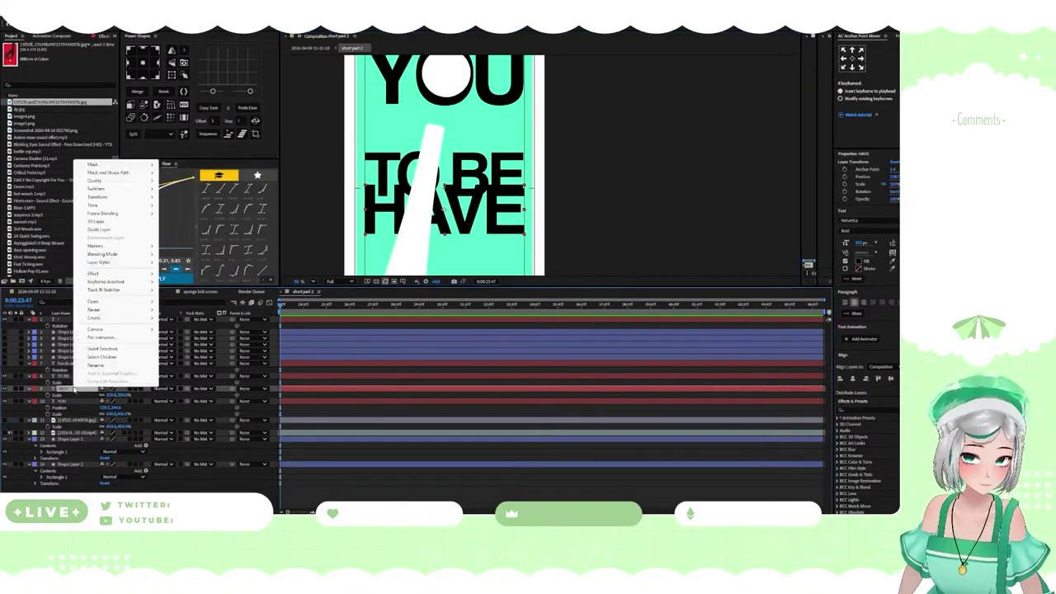
mouse_move(99, 181)
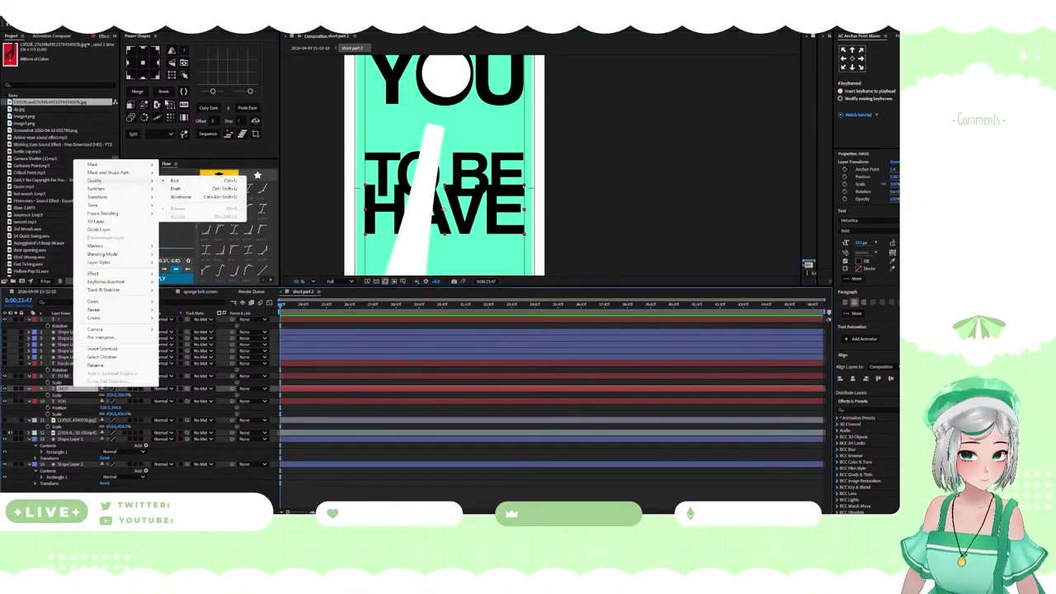
left_click(118, 63)
left_click(167, 91)
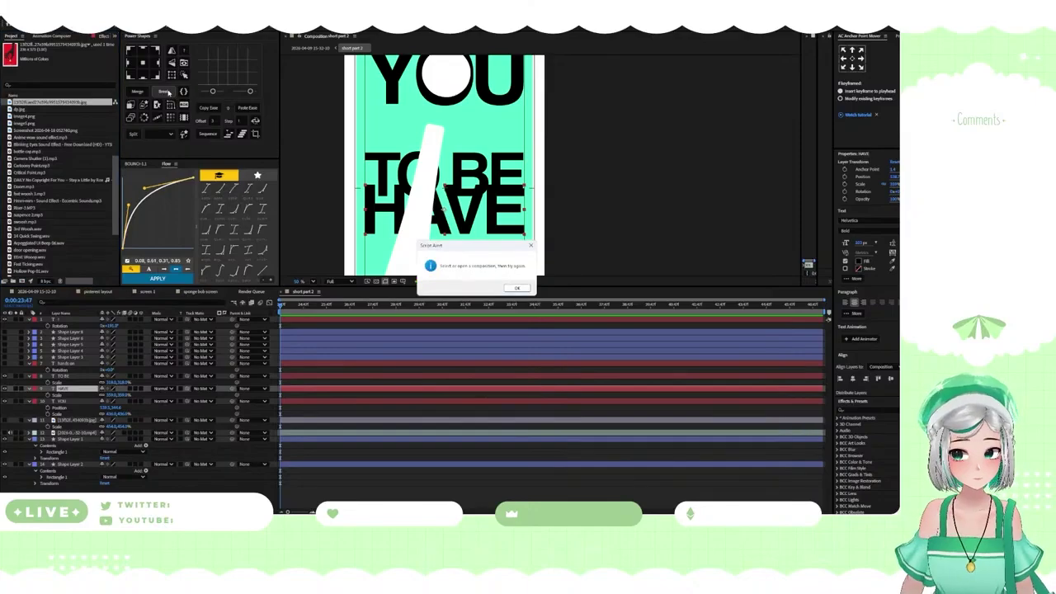
left_click(513, 288)
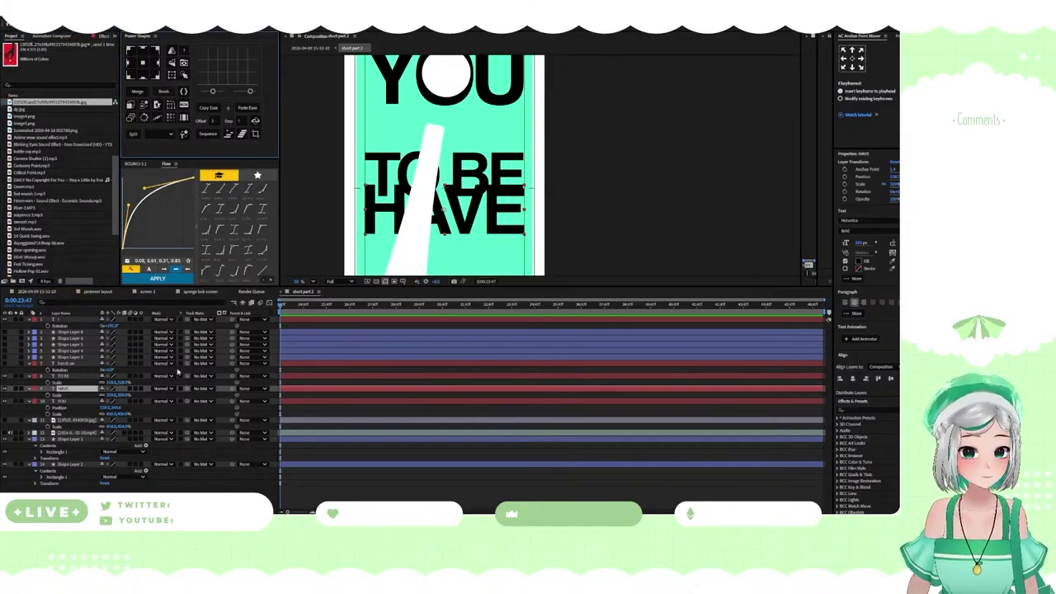
left_click(133, 134)
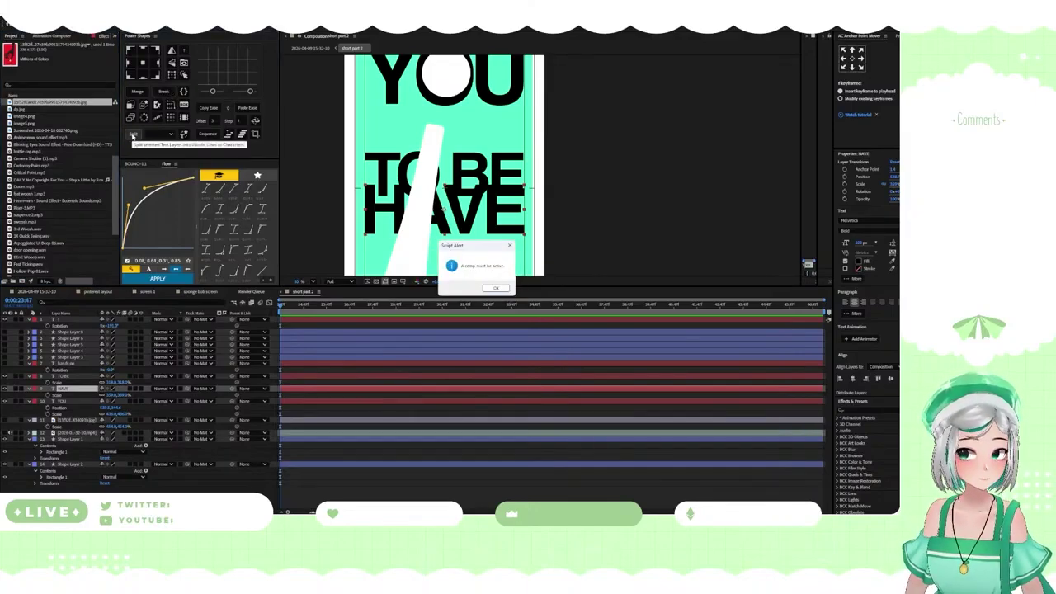
left_click(495, 288)
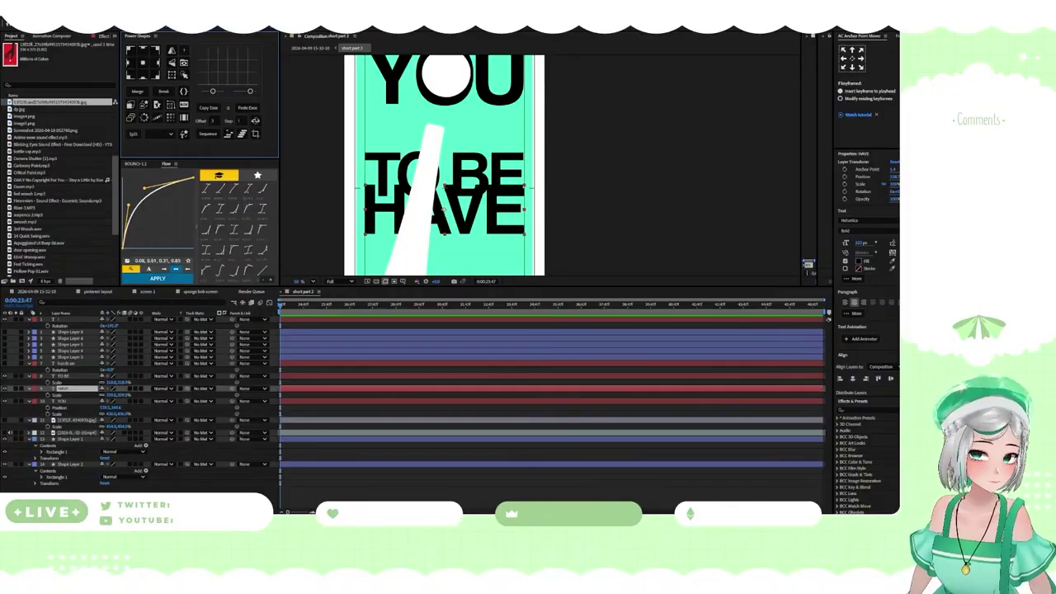
Open the TextExploder script and dock it alongside Power Shapes
left_click(7, 9)
mouse_move(68, 221)
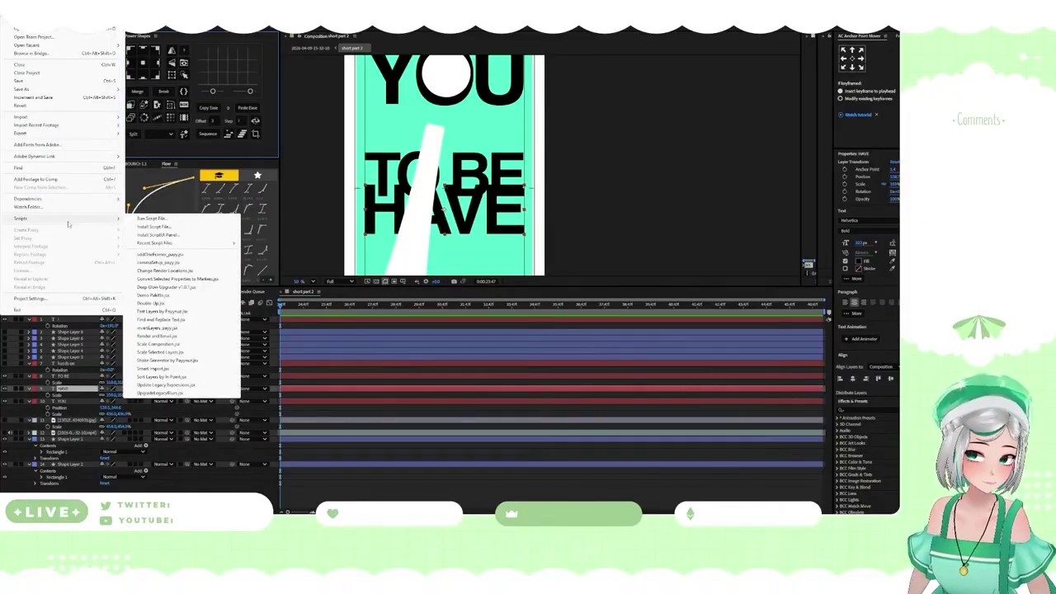
mouse_move(107, 216)
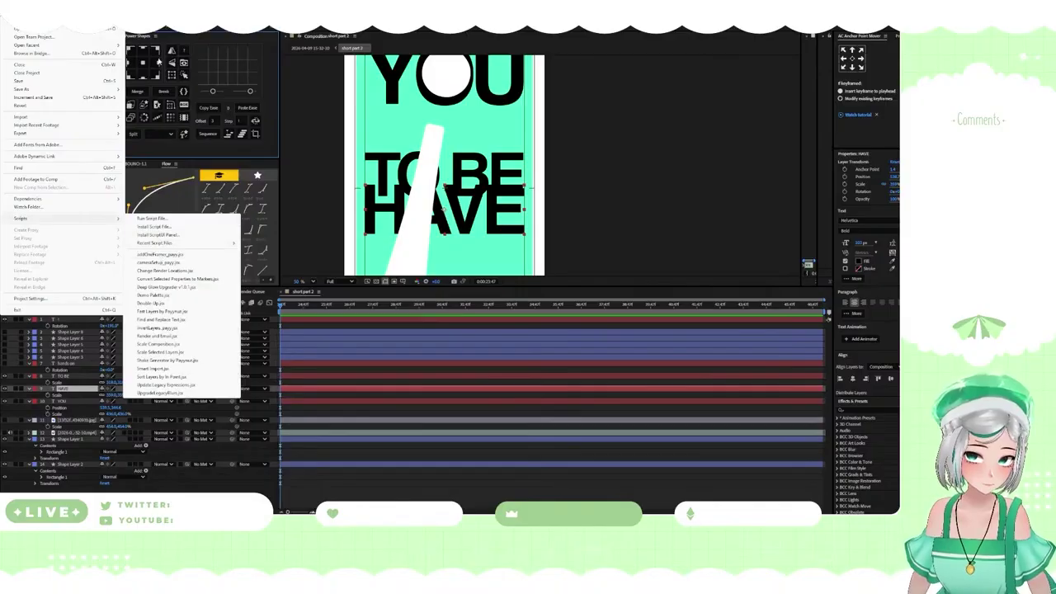
left_click(138, 22)
left_click(139, 21)
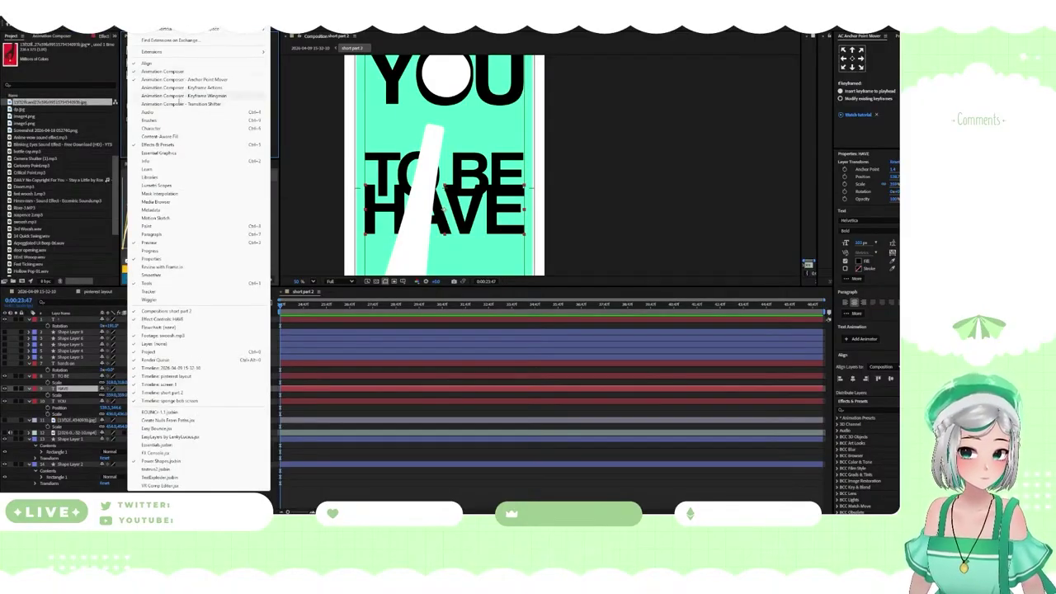
mouse_move(212, 55)
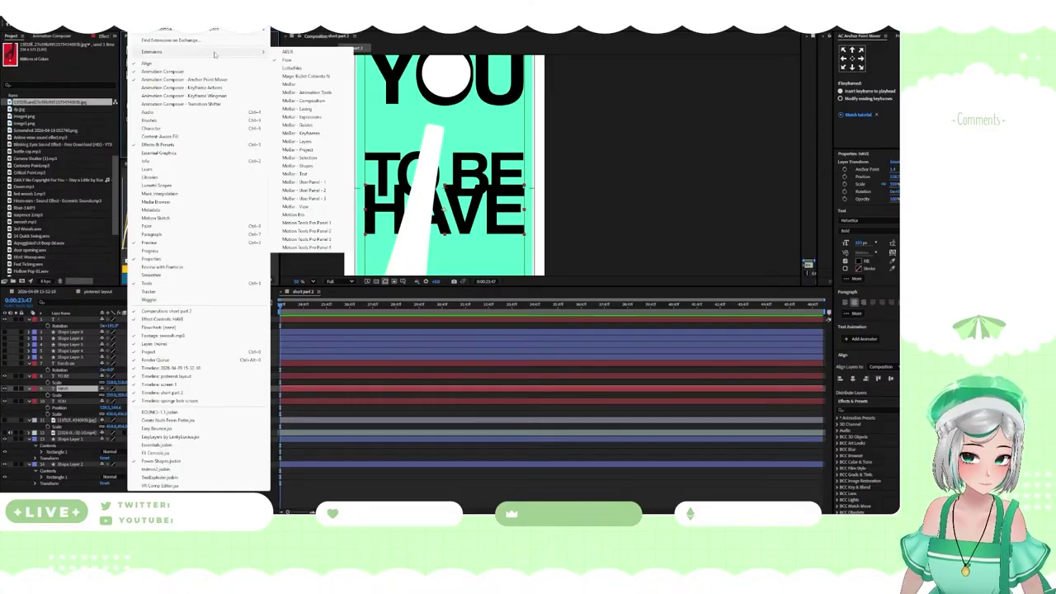
left_click(177, 477)
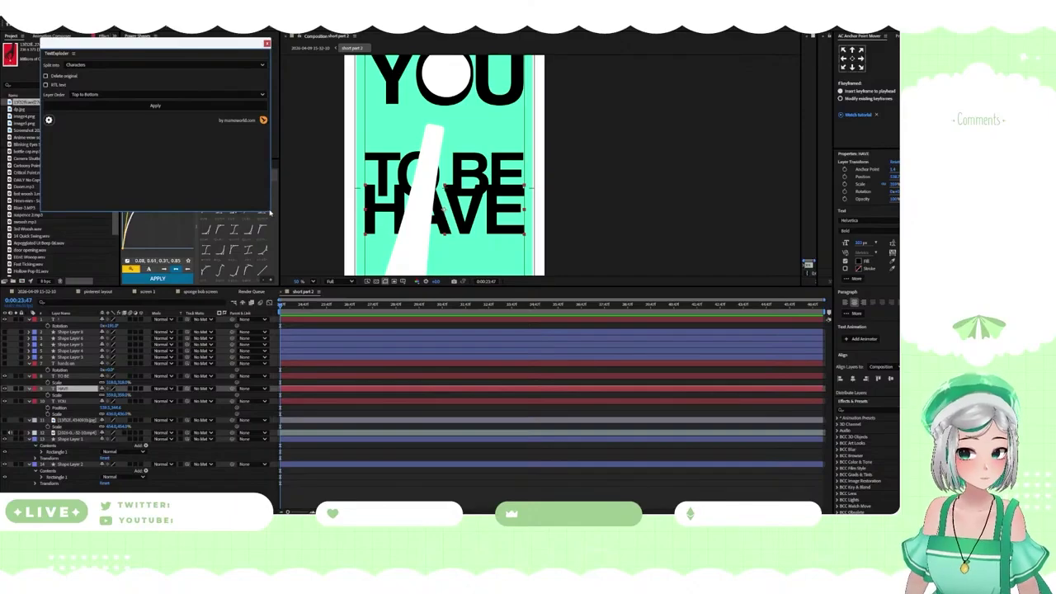
left_click_drag(272, 211, 129, 128)
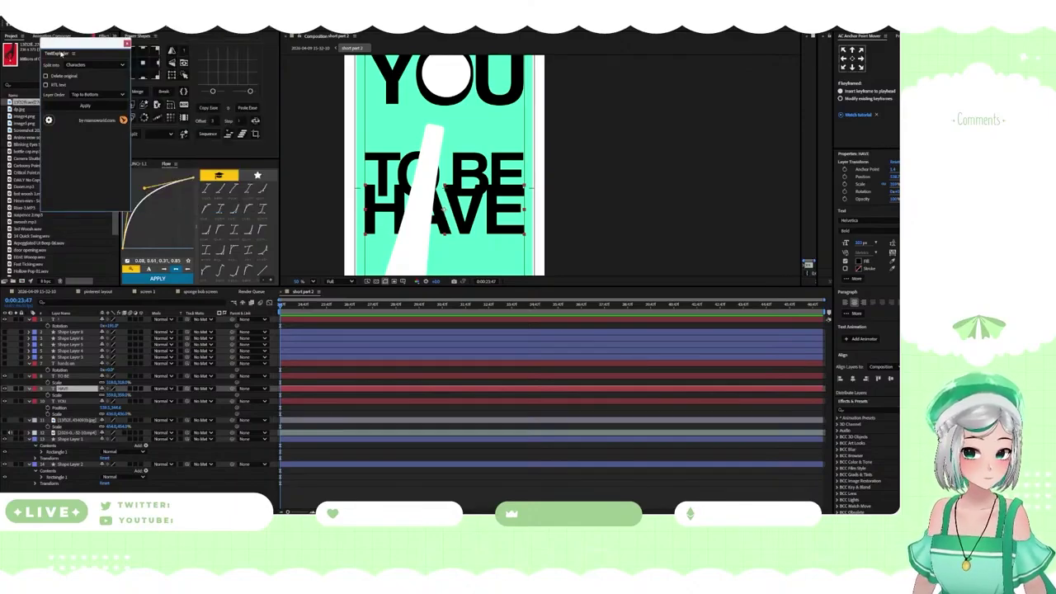
left_click_drag(61, 53, 143, 43)
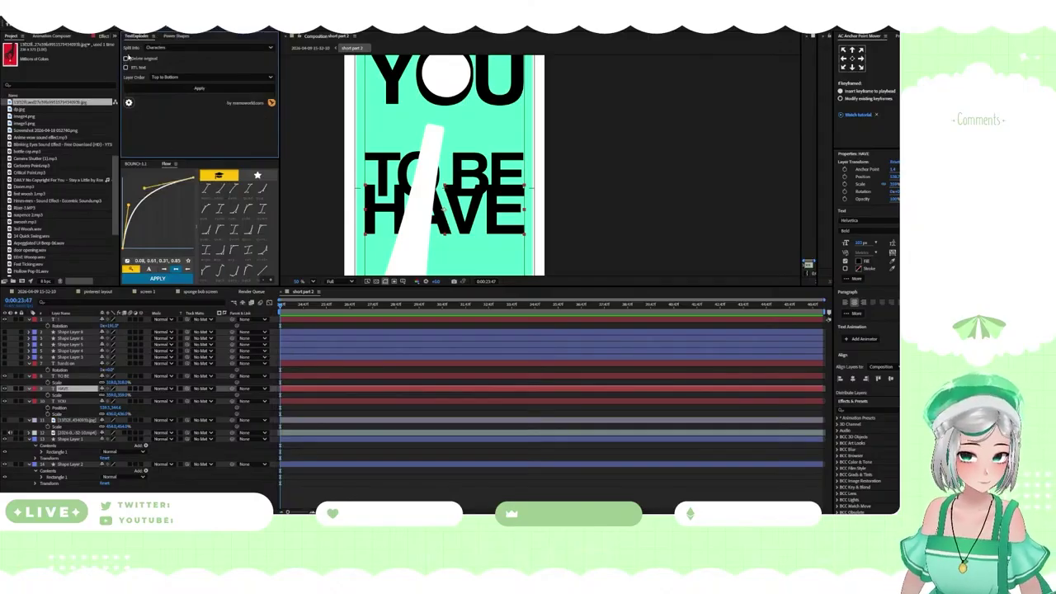
Split the HAVE text layer into characters with top-to-bottom layer order, and hide the original HAVE layer
left_click(165, 88)
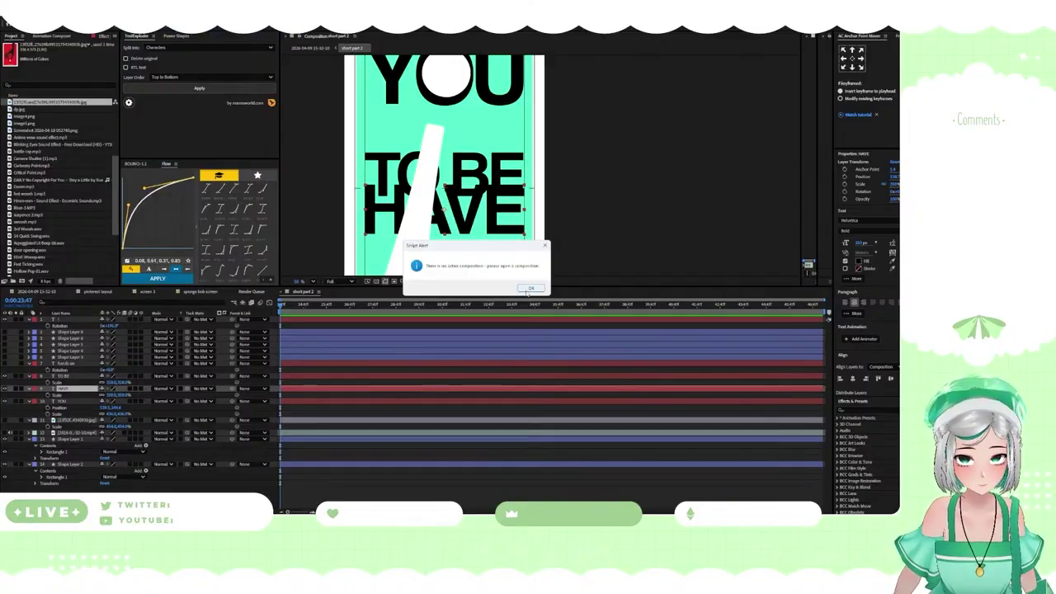
left_click(532, 288)
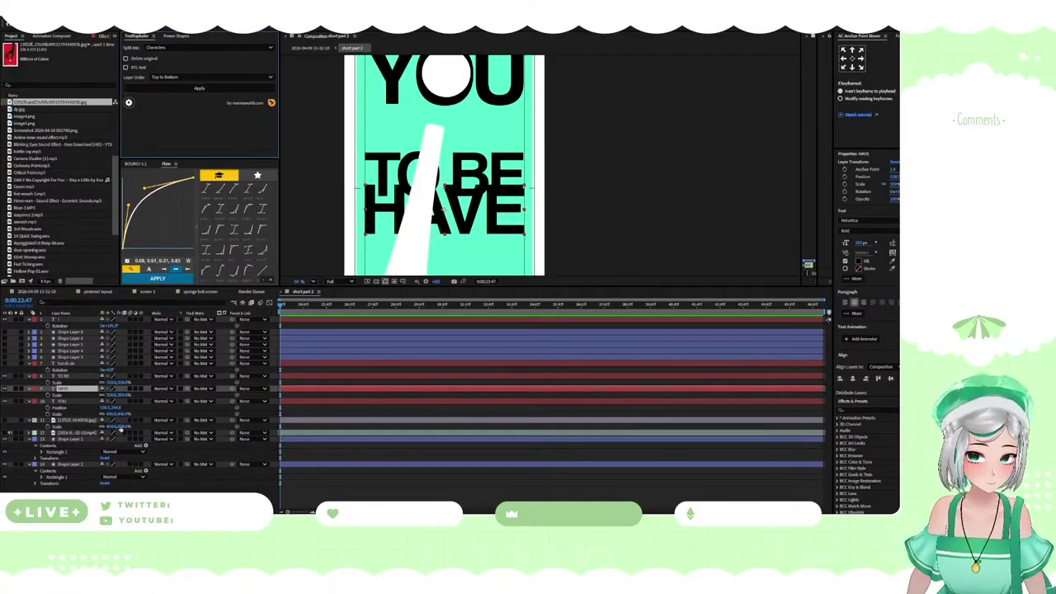
left_click(78, 388)
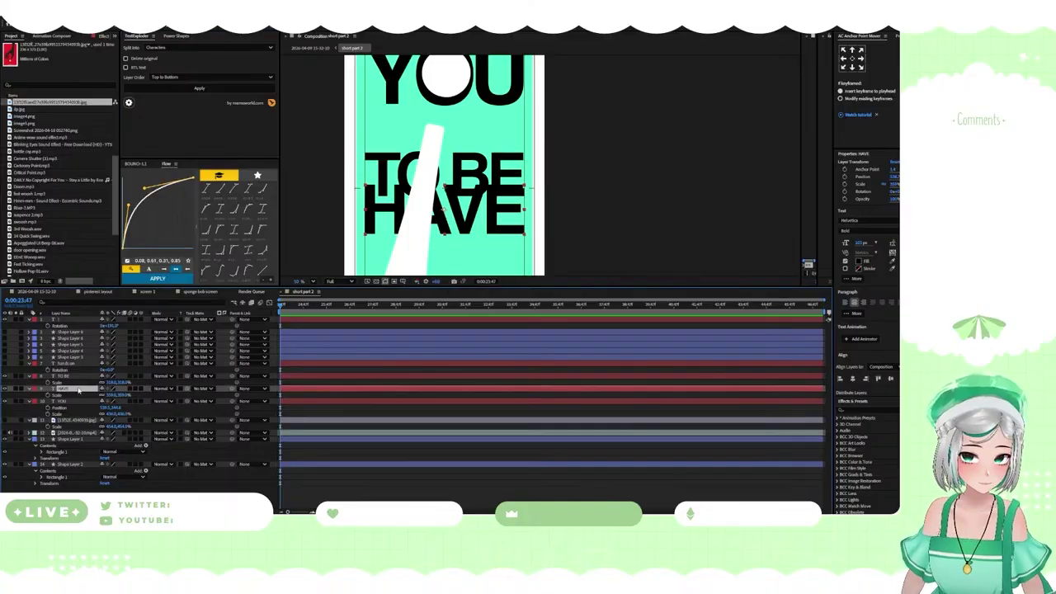
left_click(202, 88)
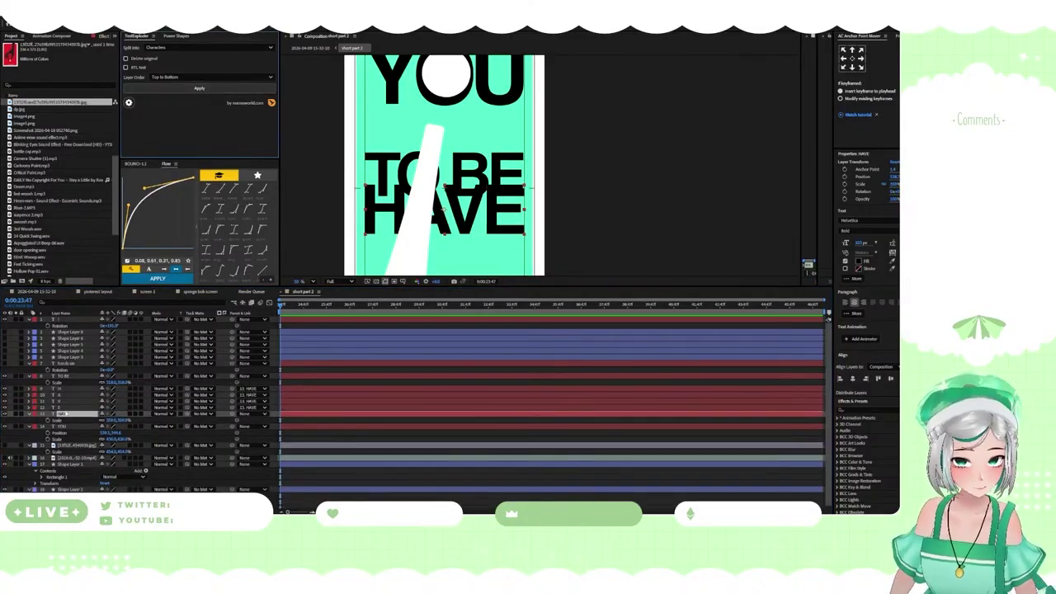
left_click(4, 414)
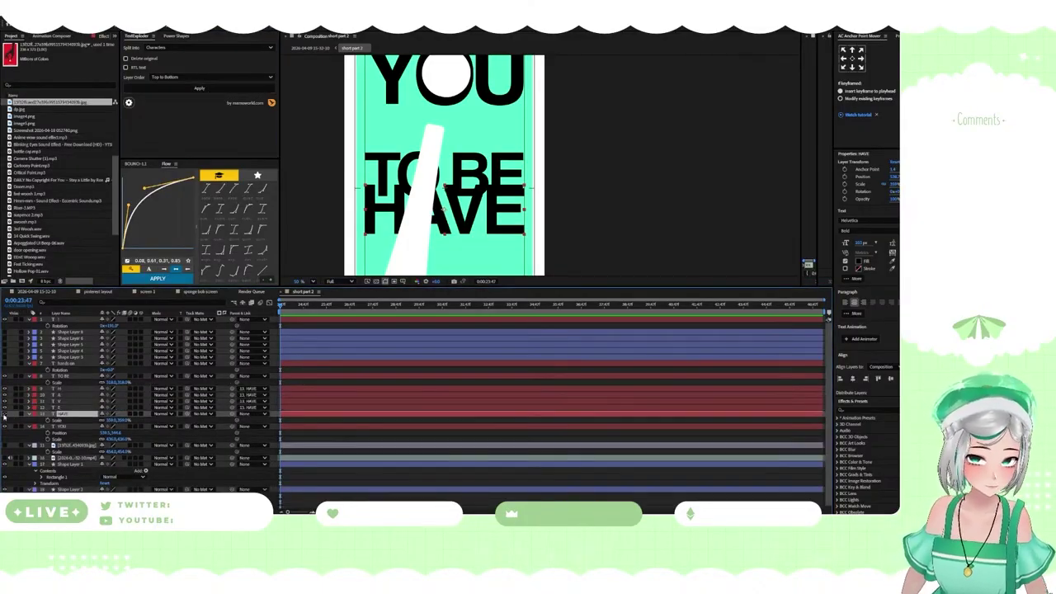
Show the rotation of the separate H, A, V and E layers and centre their anchor points
left_click(66, 390)
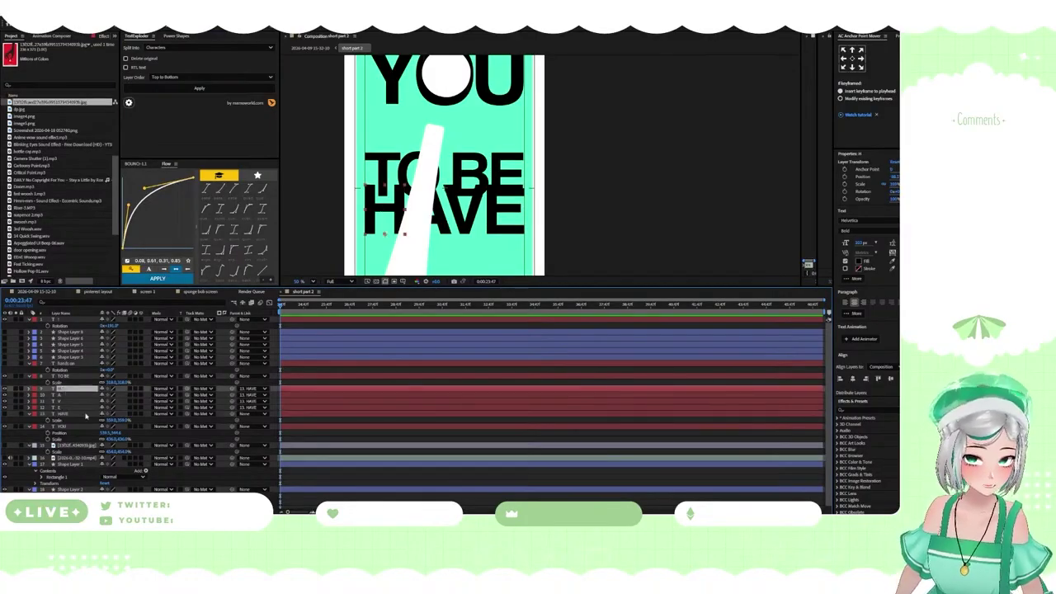
left_click(67, 409, "shift")
key("r")
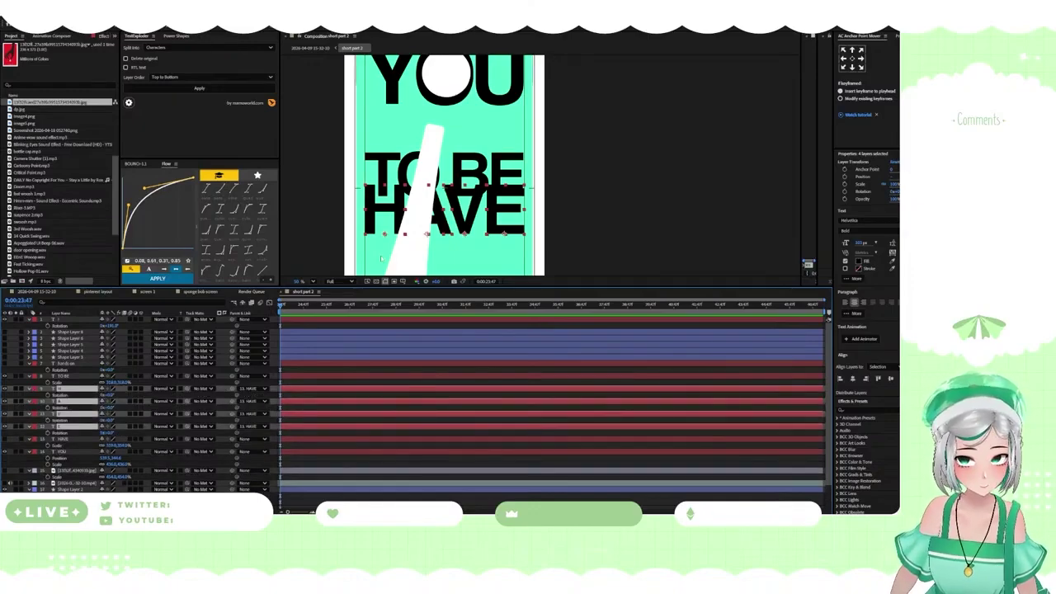
left_click(856, 66)
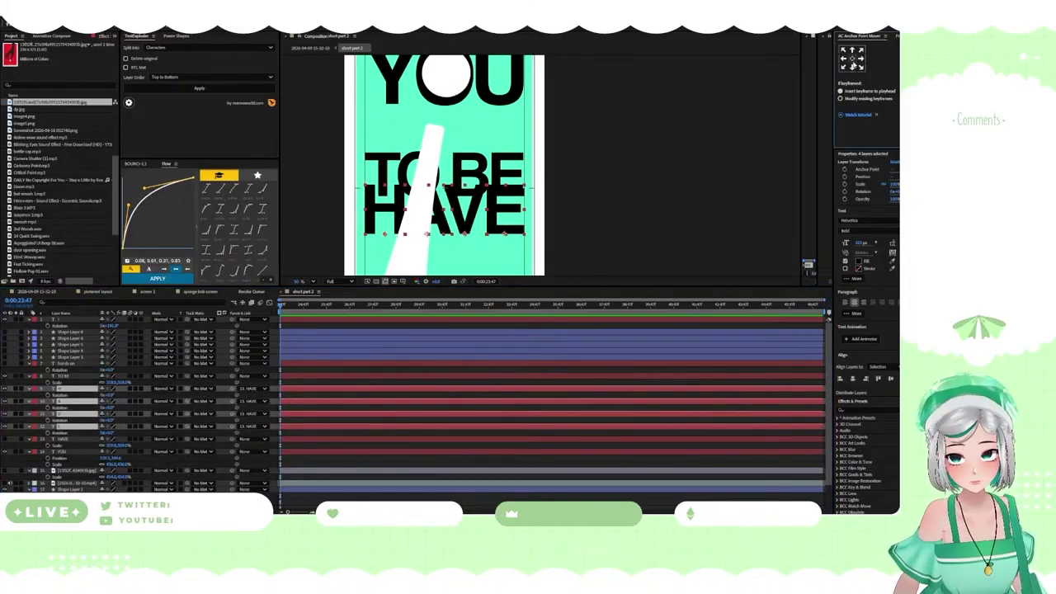
Raise the HAVE letters to sit between YOU and TO BE, and nudge the H slightly upward
left_click(548, 200)
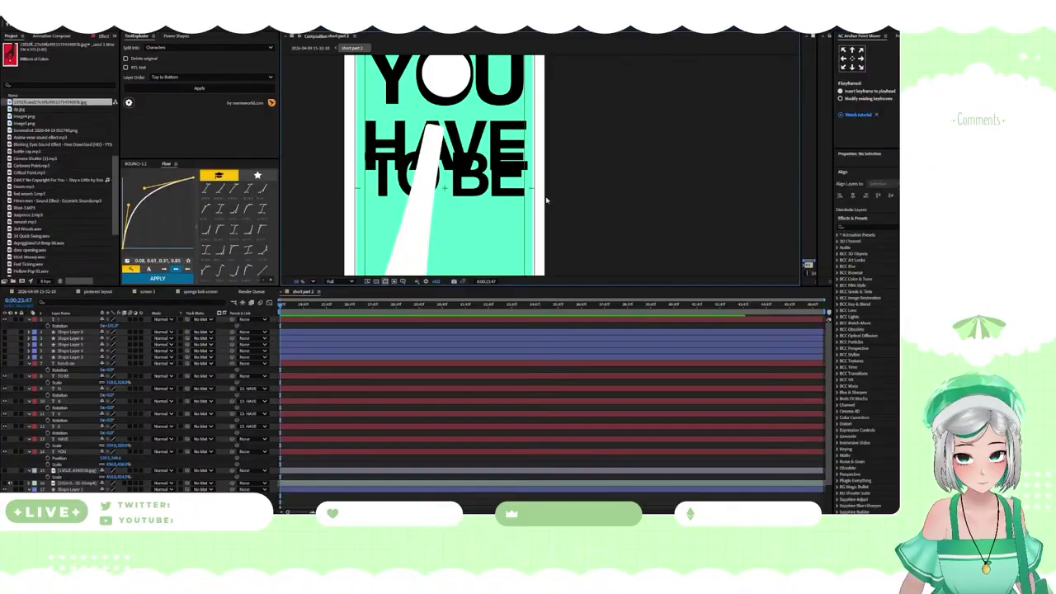
left_click(395, 147)
left_click_drag(388, 147, 389, 138)
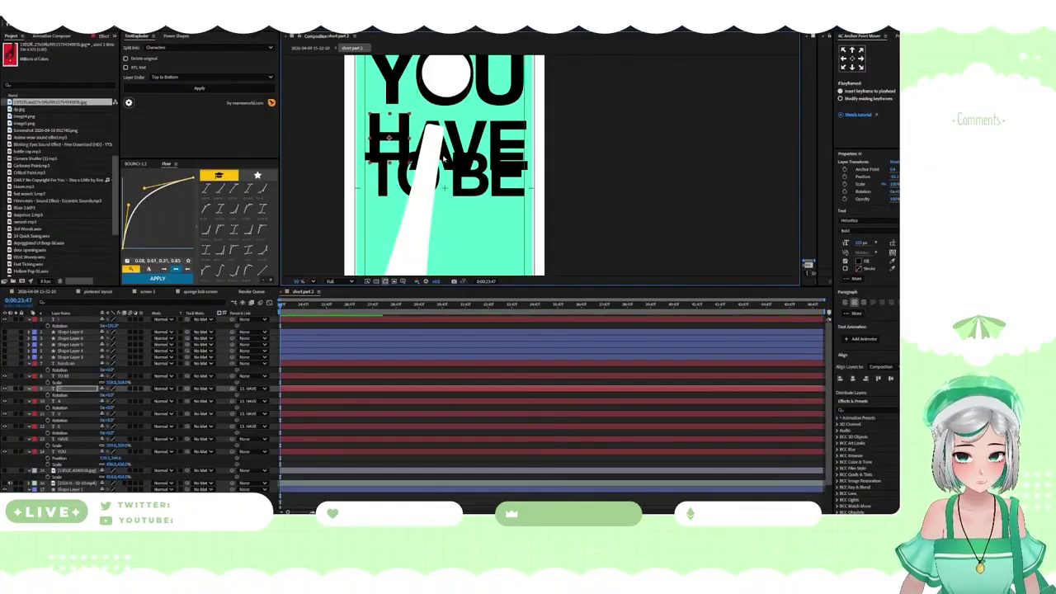
key("r")
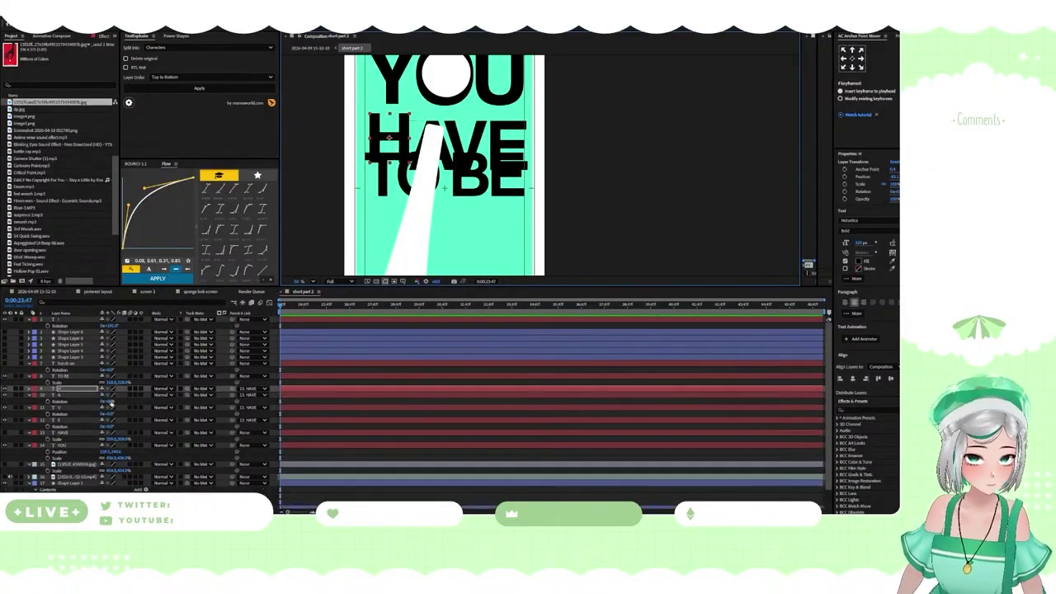
Tilt the H slightly clockwise, and move the exclamation mark layer beneath the YOU layer so it sits behind the words
key("r")
left_click_drag(112, 397, 112, 396)
left_click(446, 159)
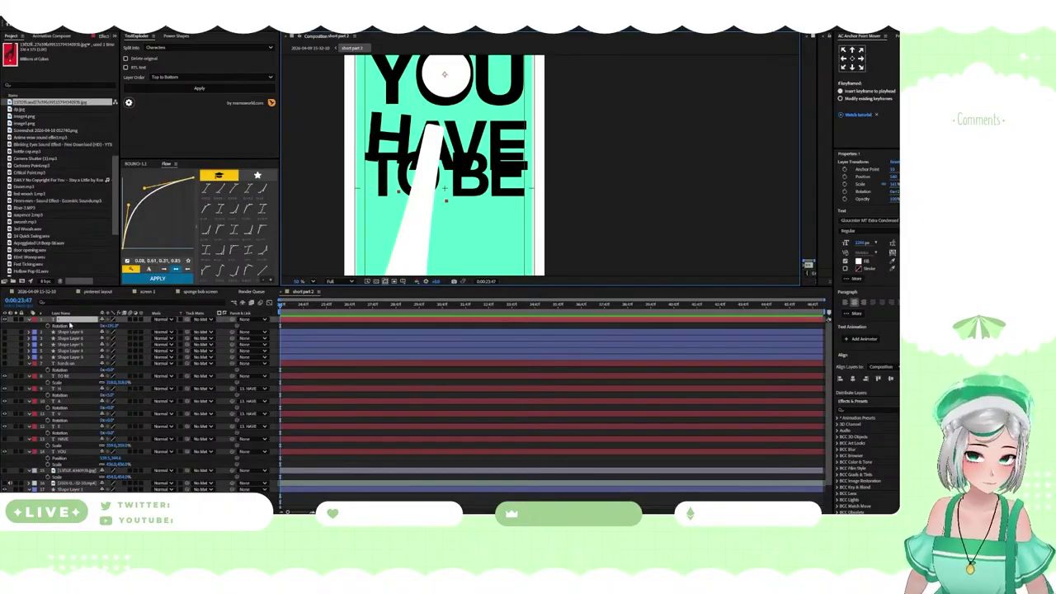
left_click_drag(65, 320, 62, 467)
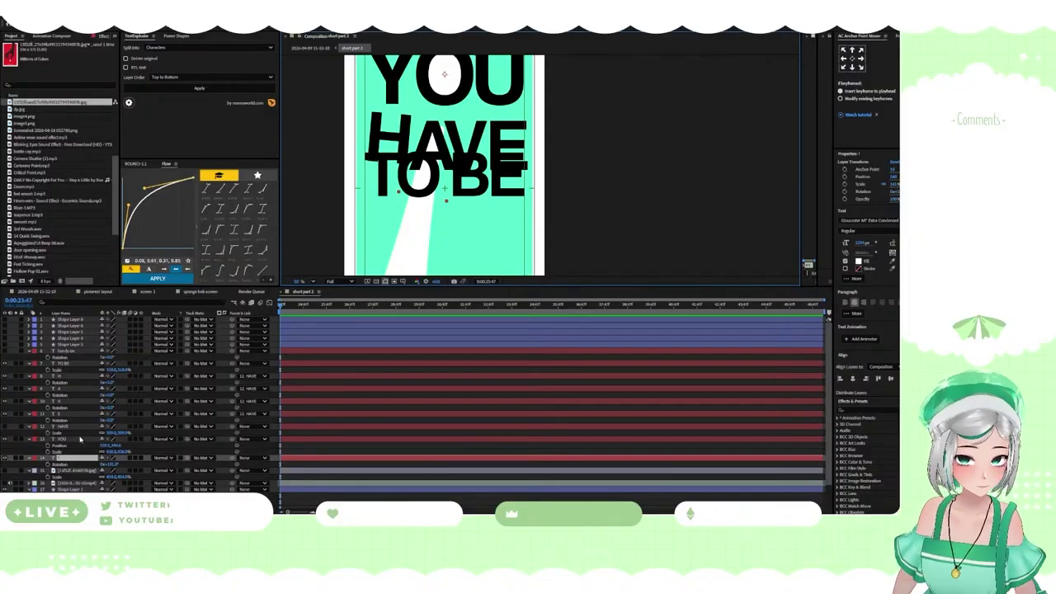
Stagger the HAVE letters by raising the A beside the H and lowering the V and E over TO BE
left_click(66, 377)
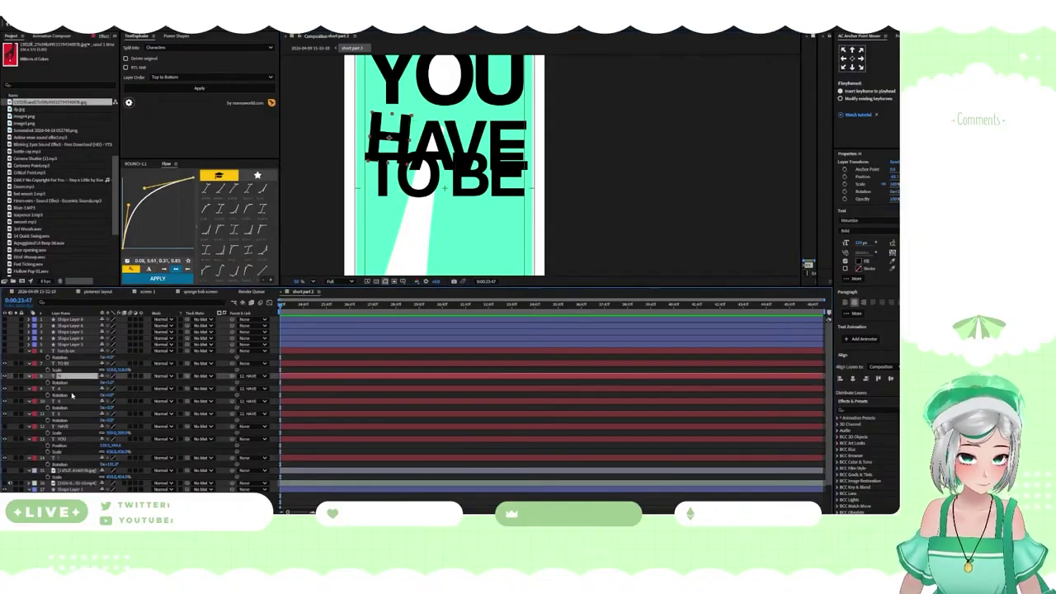
left_click(66, 428)
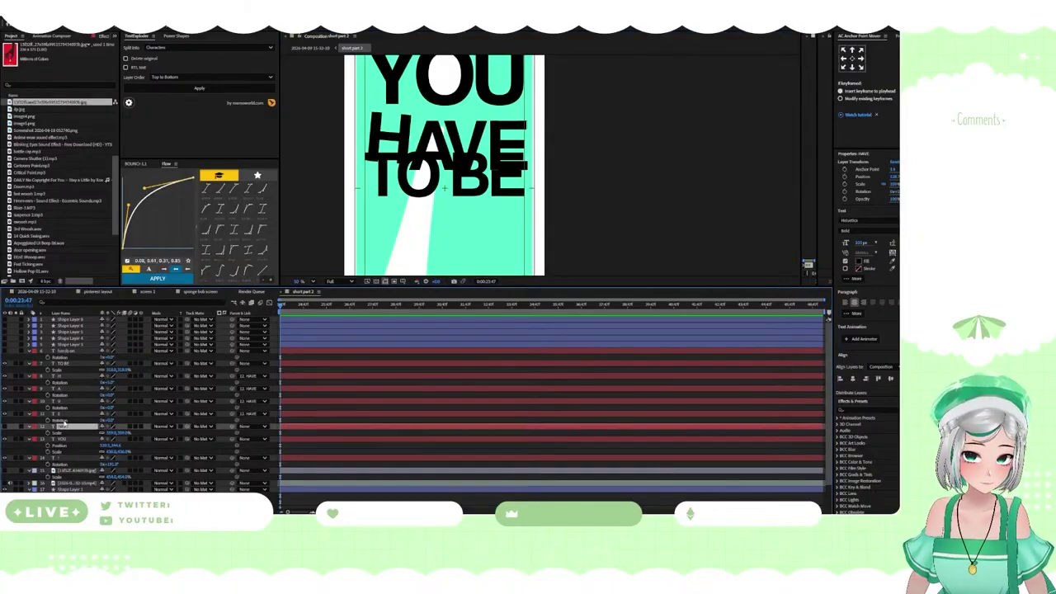
left_click(63, 384)
left_click(435, 135)
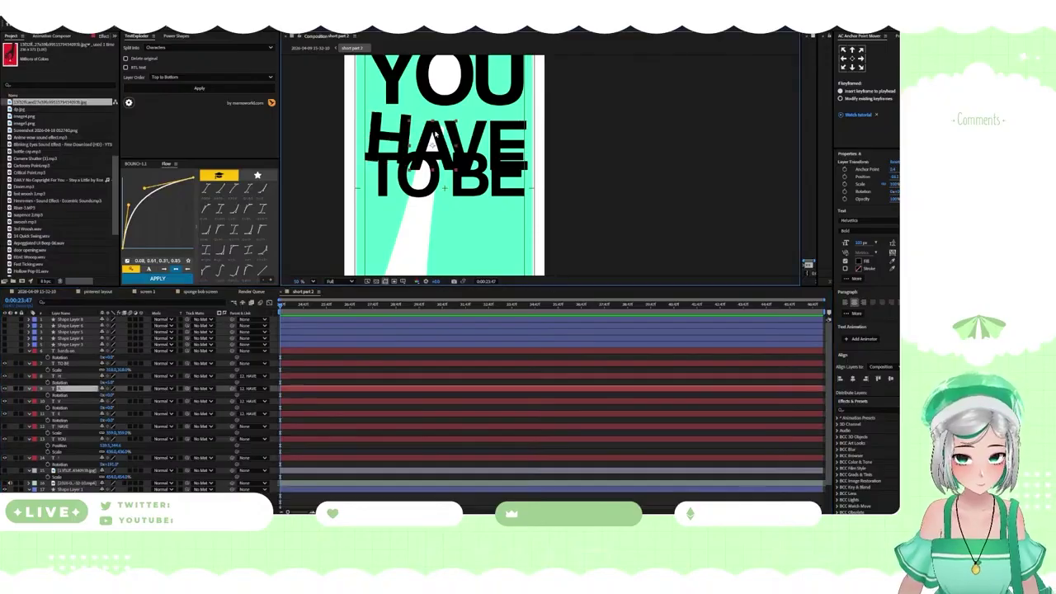
left_click_drag(436, 136, 466, 178)
left_click(471, 153)
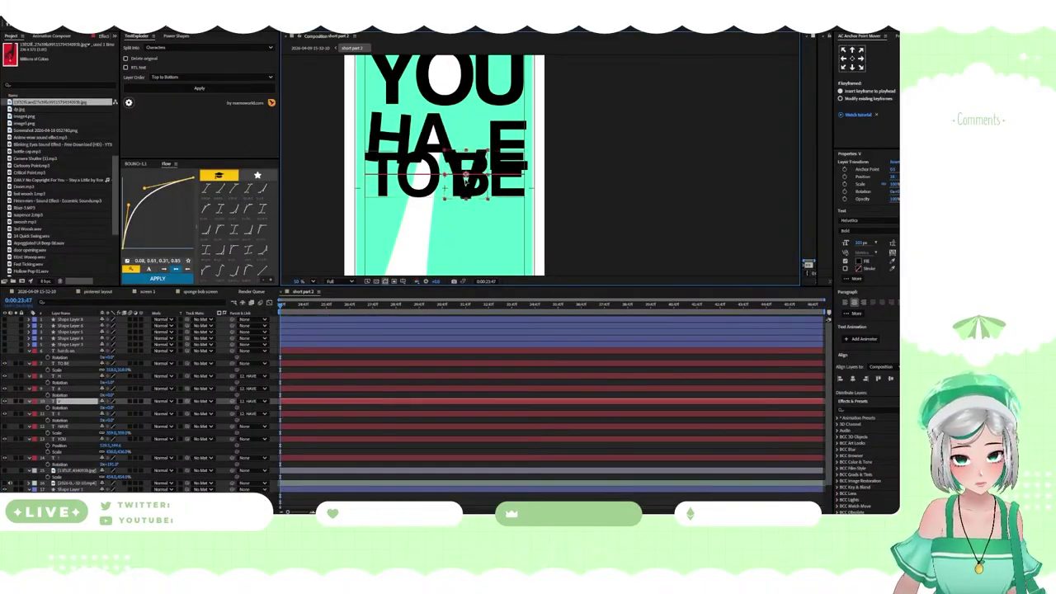
left_click(495, 139)
left_click_drag(496, 140, 498, 197)
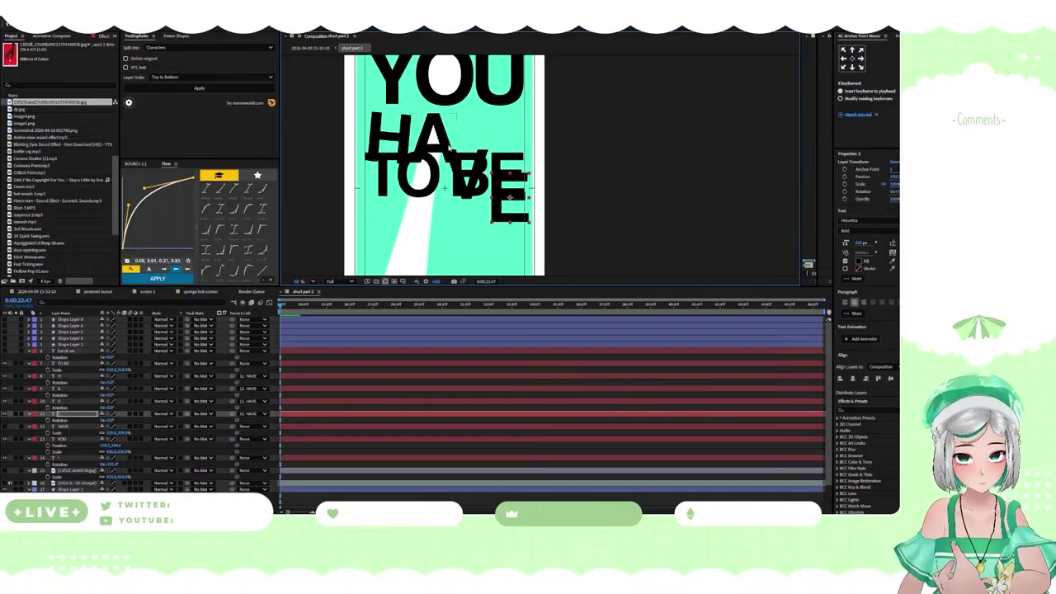
Rotate the A strongly clockwise around its centre
left_click(435, 136)
key("r")
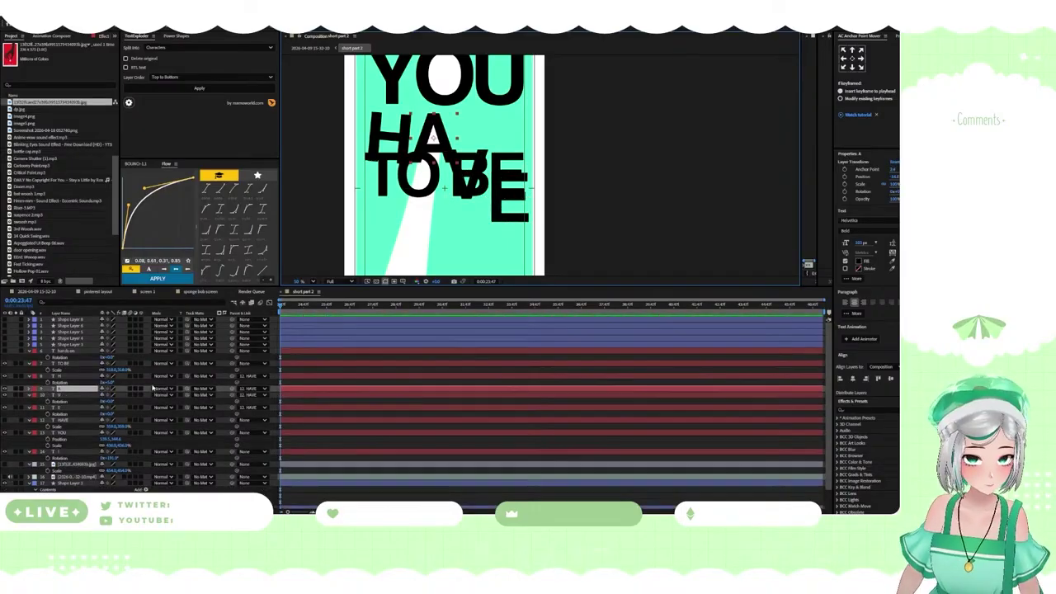
key("r")
left_click_drag(106, 396, 116, 388)
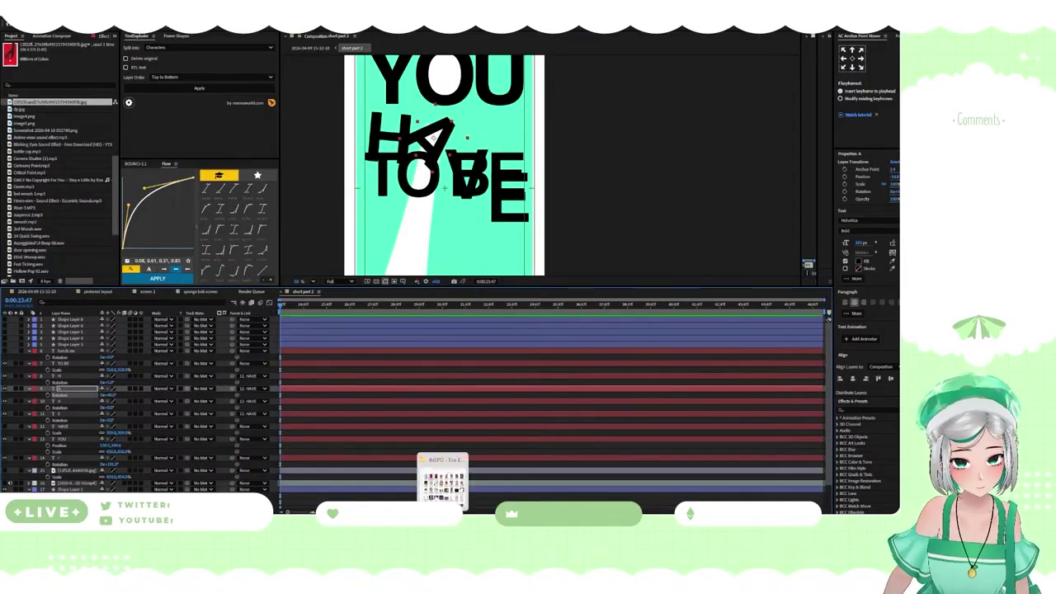
Add the poster with tumbling black letters and a blue exclamation mark from the INSPO folder, placing it below the lettering as a reference
left_click(448, 501)
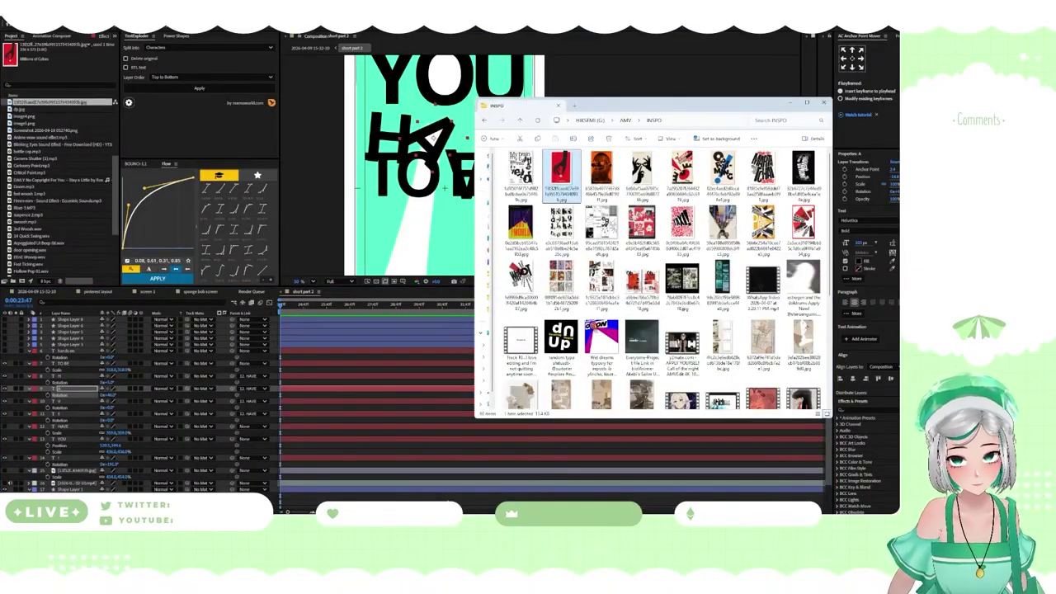
left_click(723, 173)
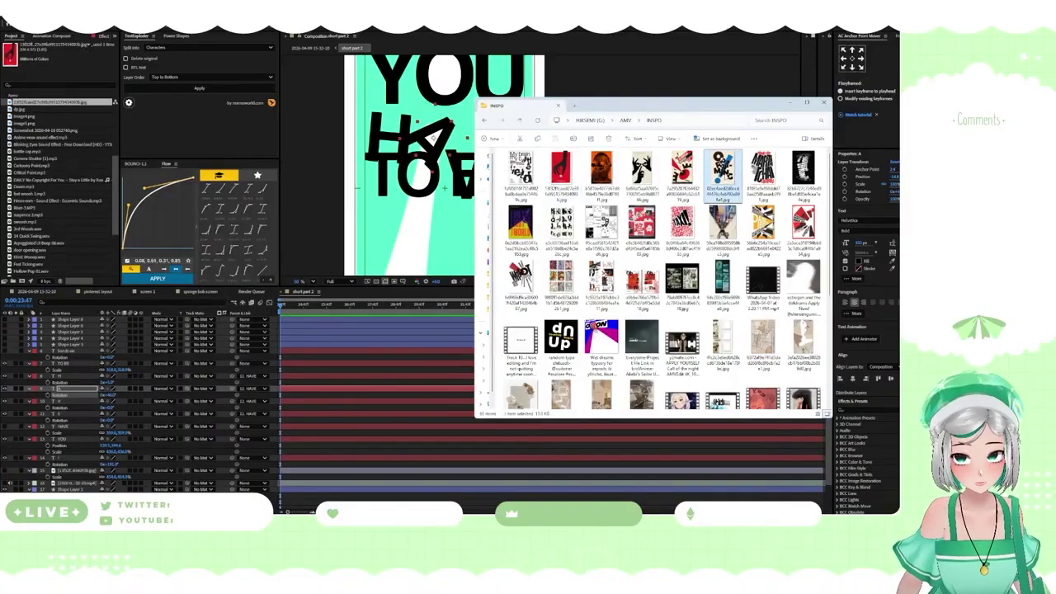
left_click_drag(722, 173, 325, 190)
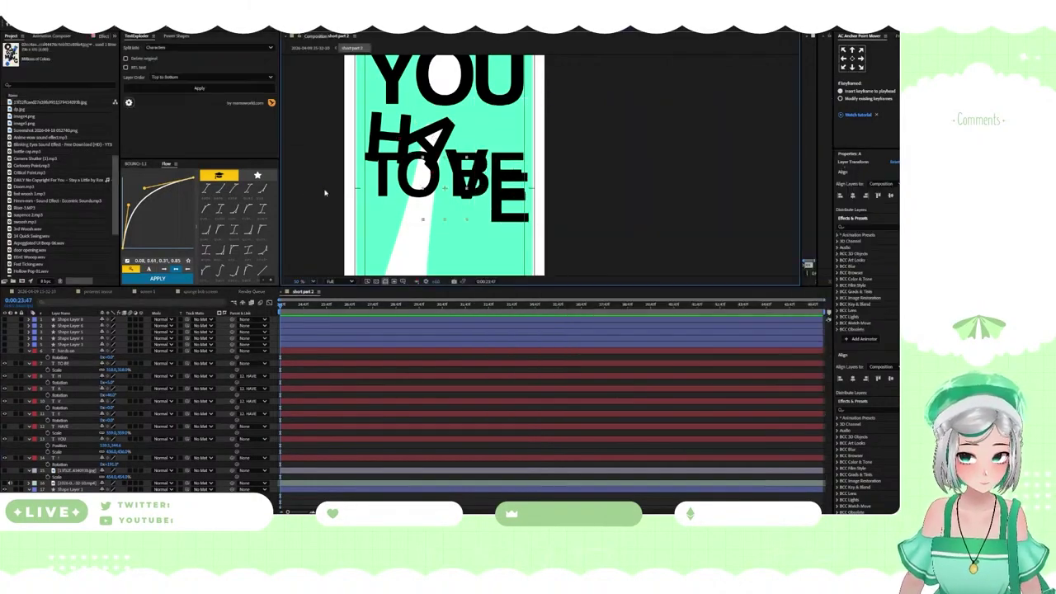
scroll(460, 206, "up", 5)
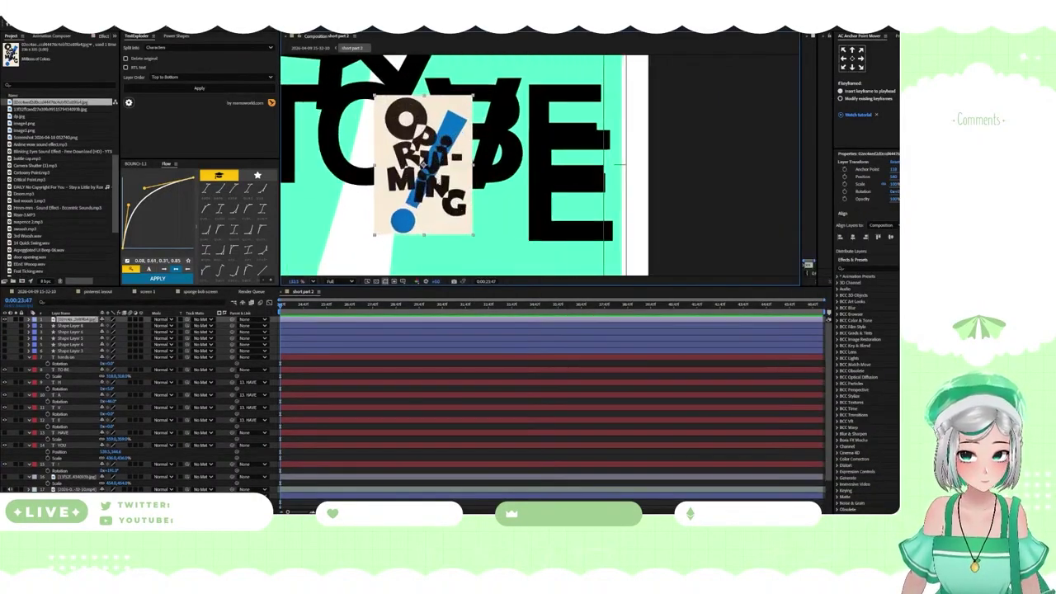
scroll(430, 173, "up", 2)
scroll(420, 161, "down", 4)
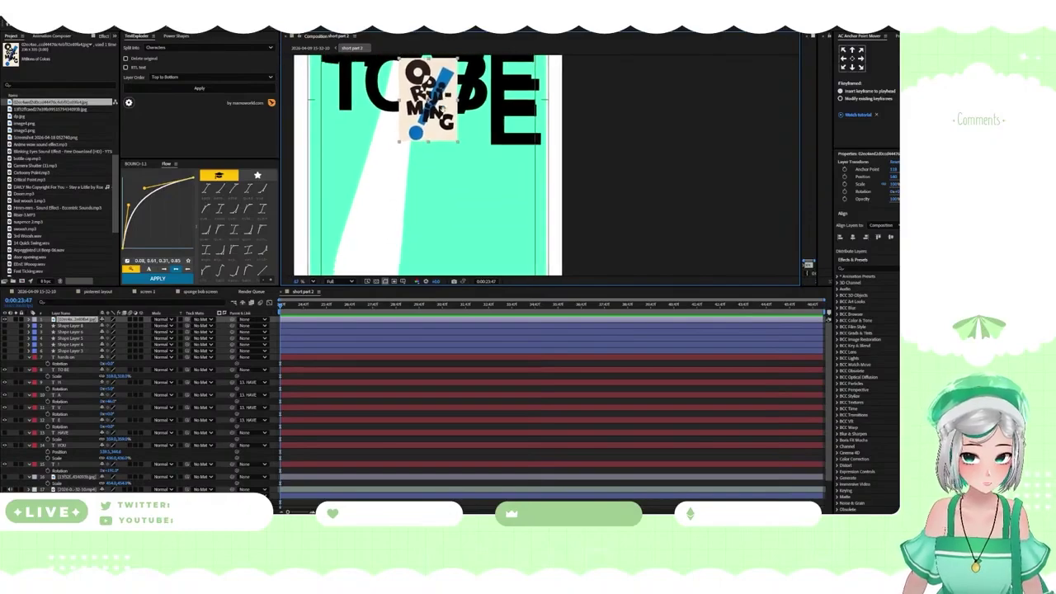
left_click(428, 208)
Examine how the reference poster tilts and overlaps its letters, comparing it with the HAVE lettering
scroll(379, 206, "up", 4)
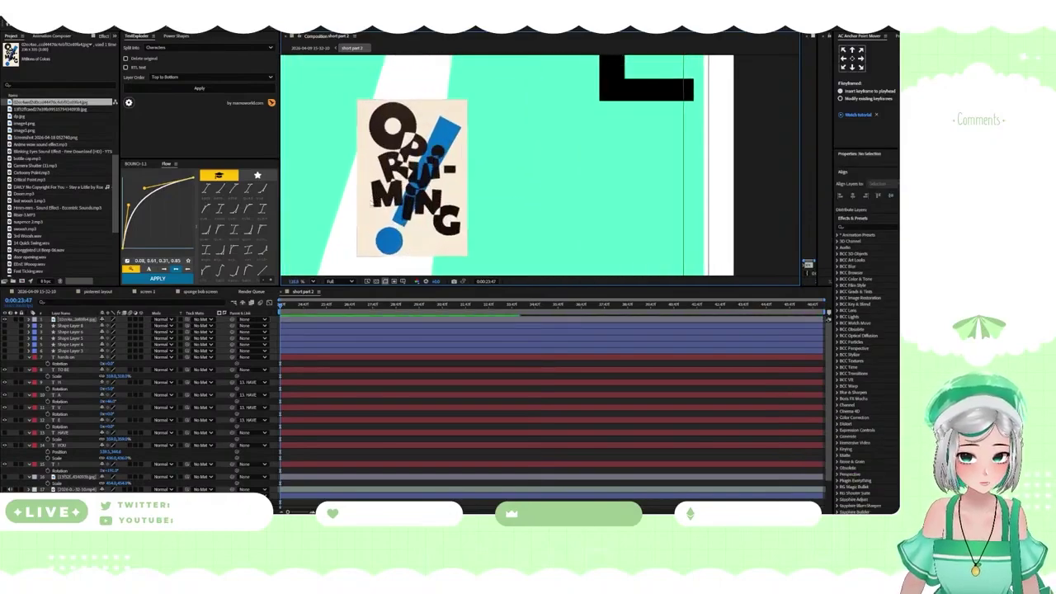
scroll(386, 225, "down", 4)
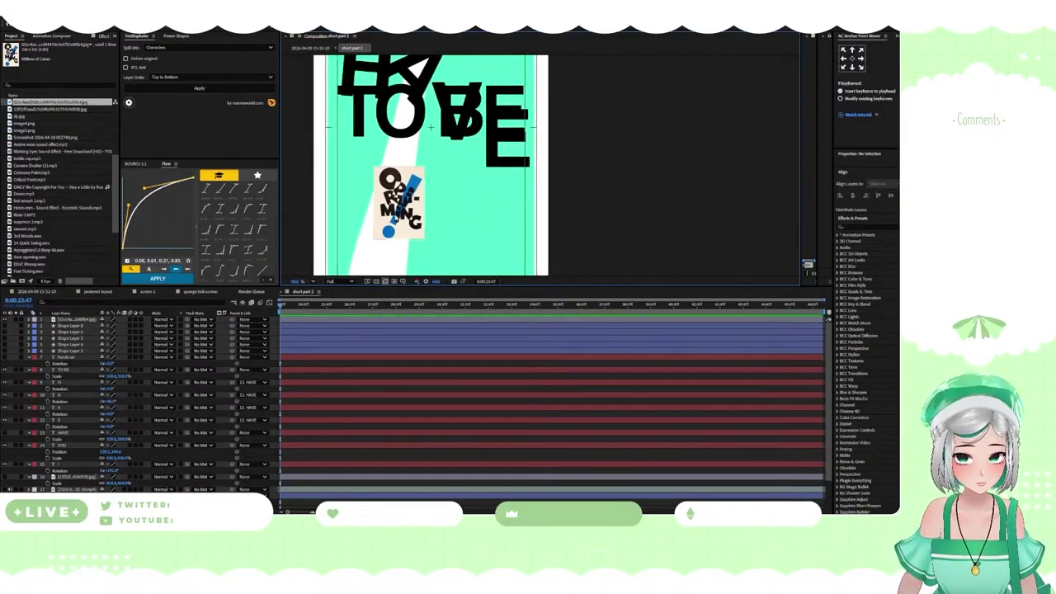
scroll(397, 221, "down", 1)
mouse_move(398, 221)
left_mouse_down()
mouse_move(378, 237)
mouse_move(396, 223)
left_mouse_up()
scroll(396, 222, "up", 1)
scroll(375, 241, "up", 1)
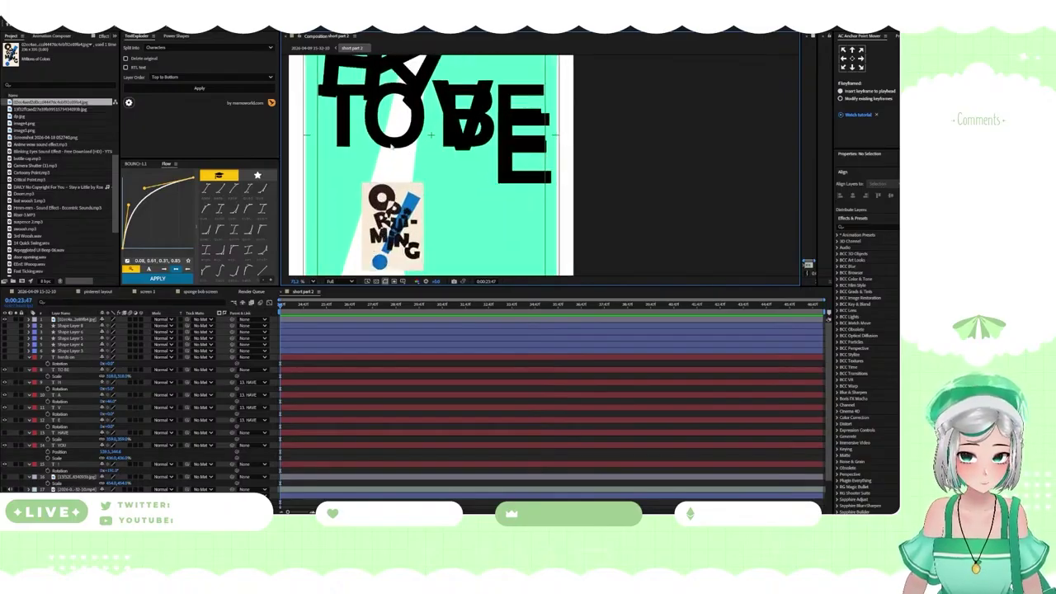
scroll(377, 235, "down", 2)
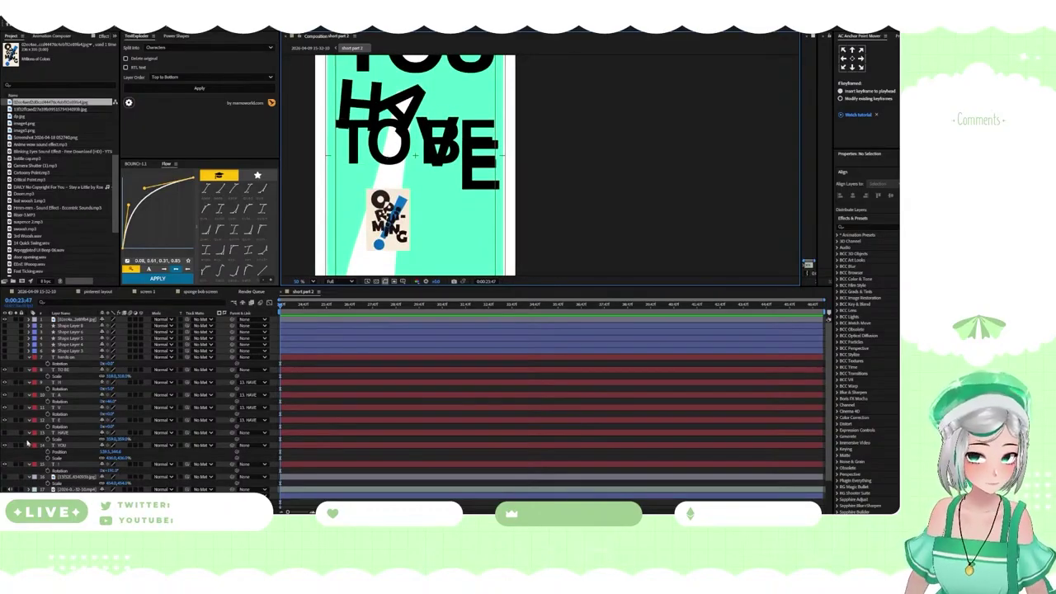
Hide the TO BE text layer so the HAVE letters stand alone beneath YOU
left_click(4, 370)
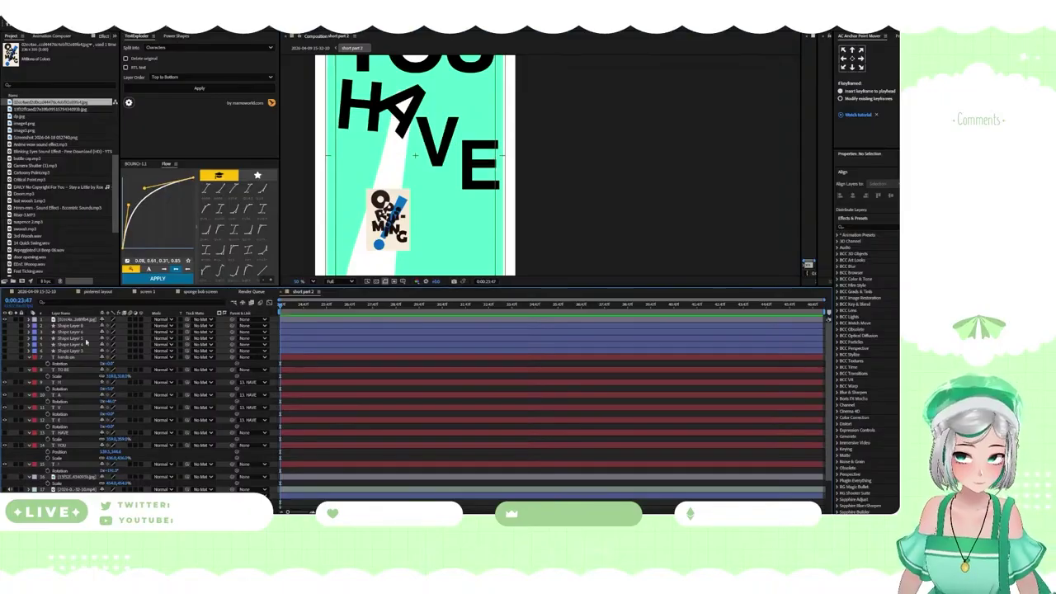
scroll(384, 210, "up", 2)
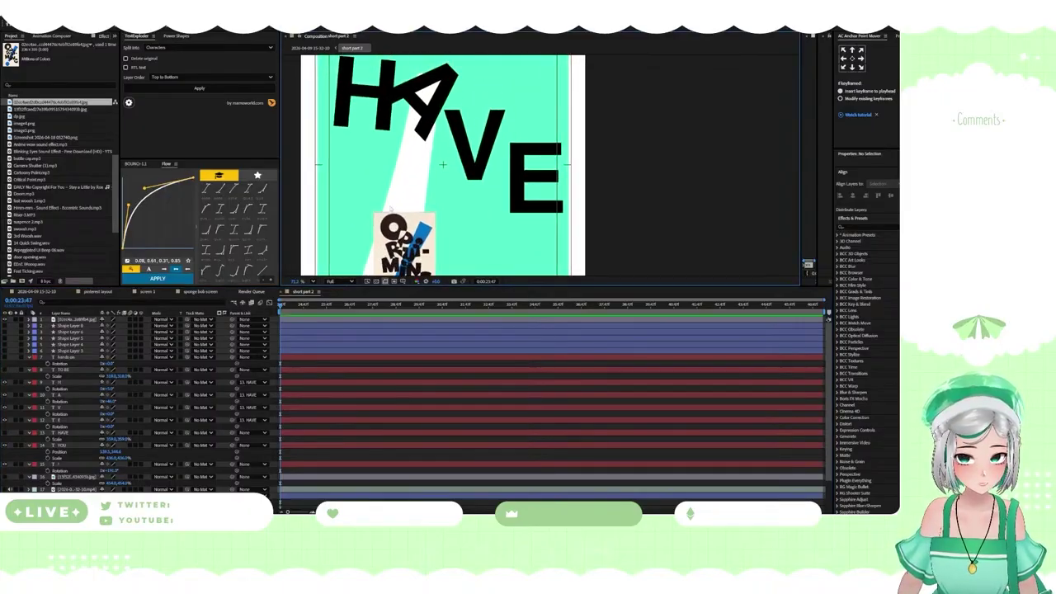
scroll(335, 209, "down", 2)
Change the rotation of the H so it tilts slightly counterclockwise
left_click(352, 132)
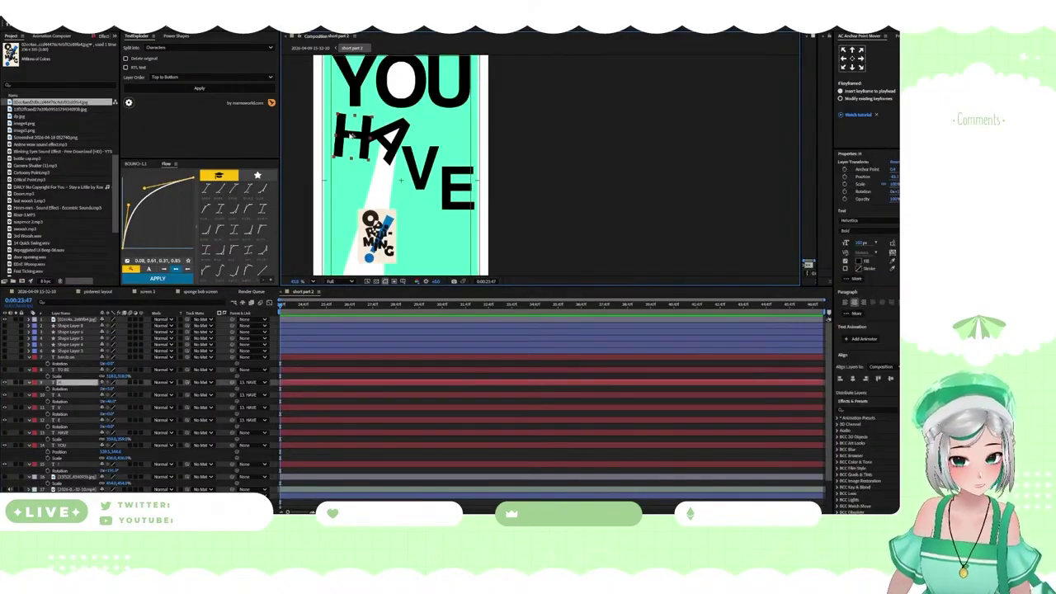
key("r")
key("r")
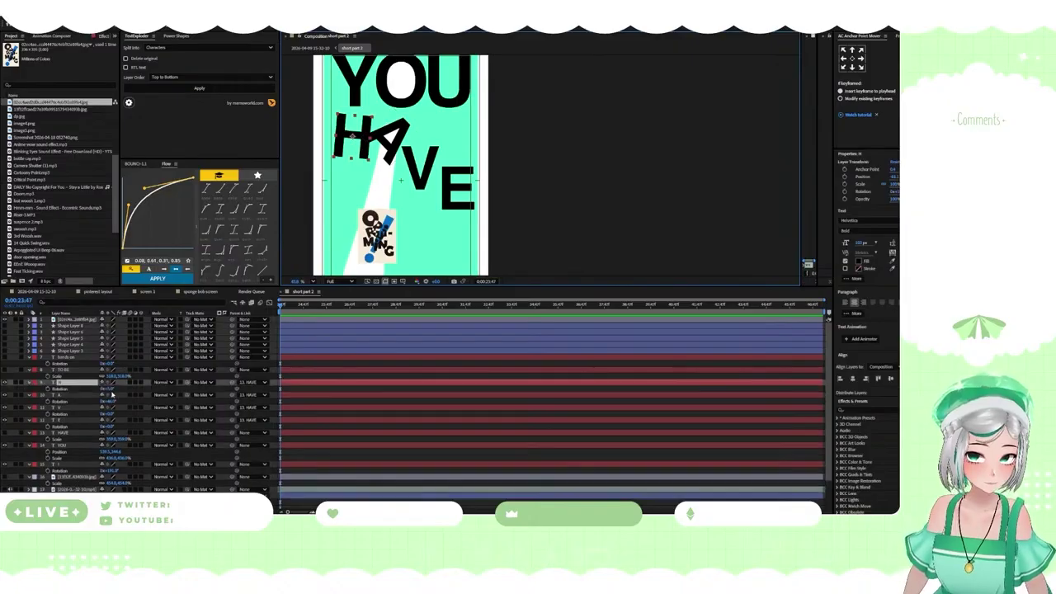
mouse_move(110, 389)
left_mouse_down()
mouse_move(96, 386)
mouse_move(107, 389)
left_mouse_up()
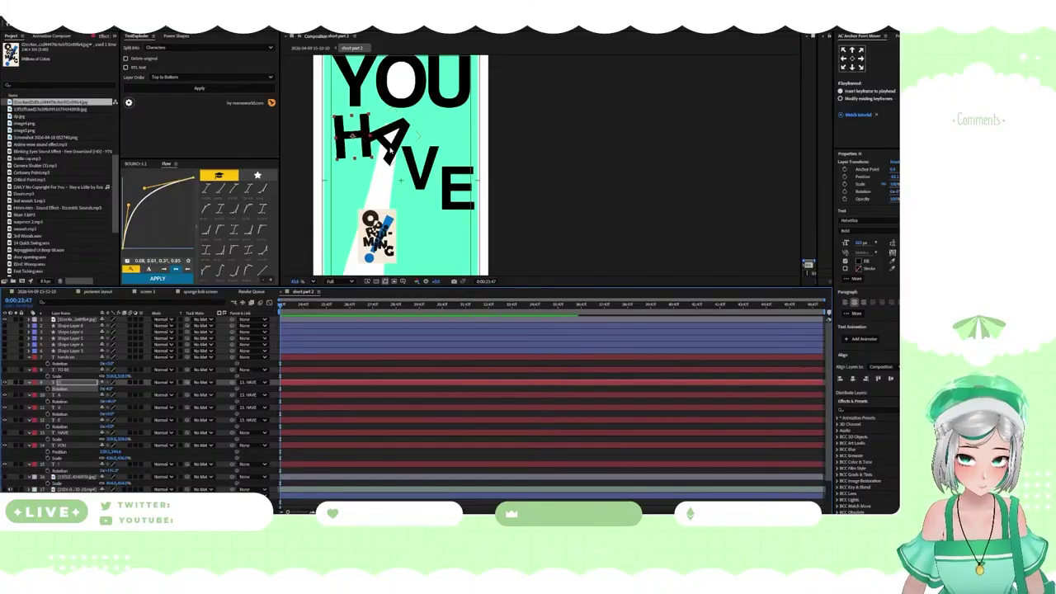
Set the A's rotation to about 17 degrees and move it slightly lower, close against the H
left_click(391, 152)
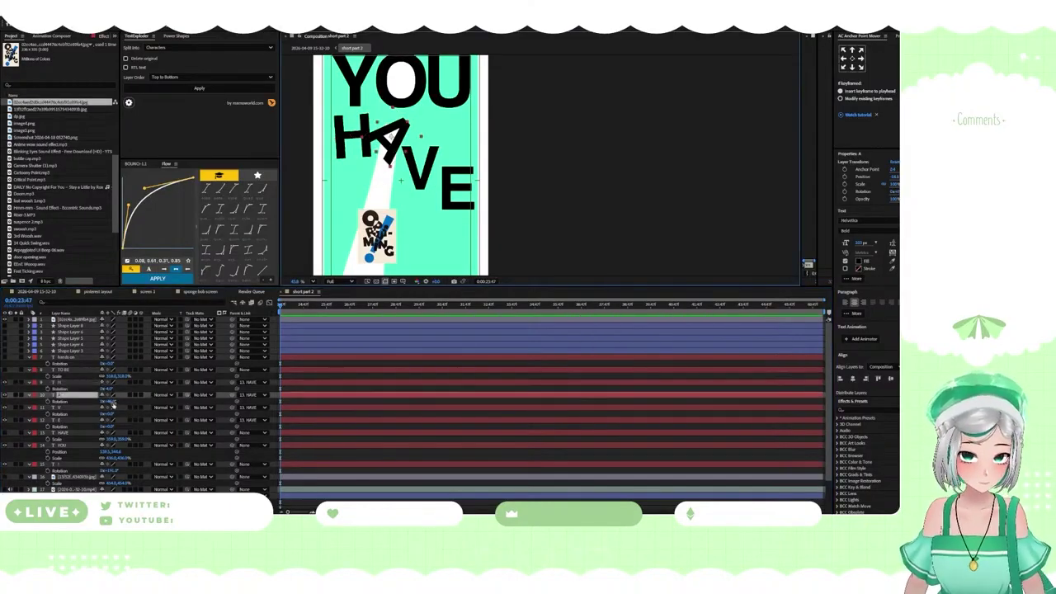
left_click_drag(113, 403, 107, 403)
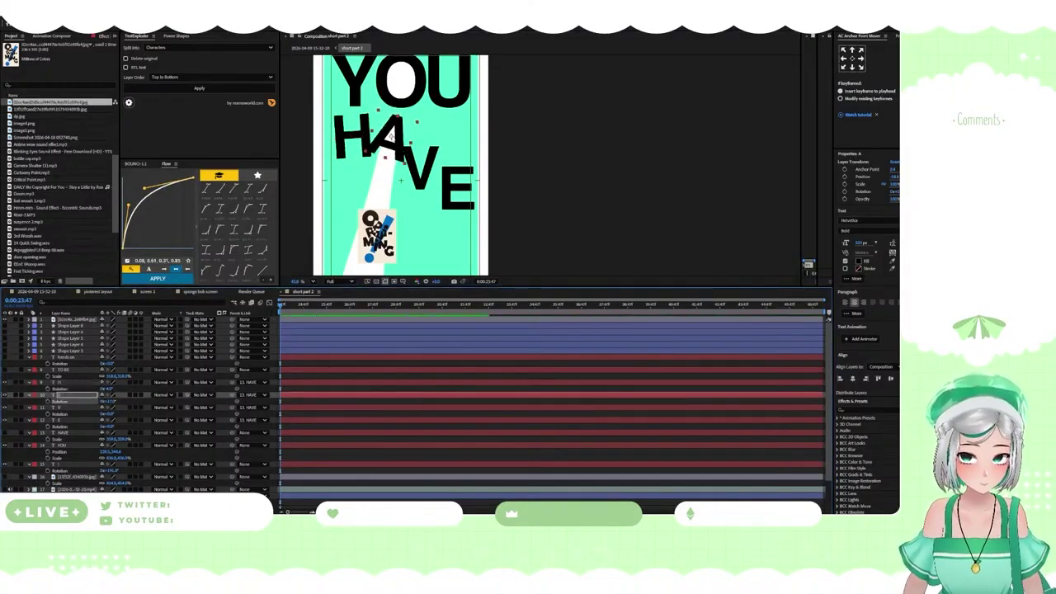
left_click_drag(391, 136, 376, 156)
scroll(360, 150, "up", 3)
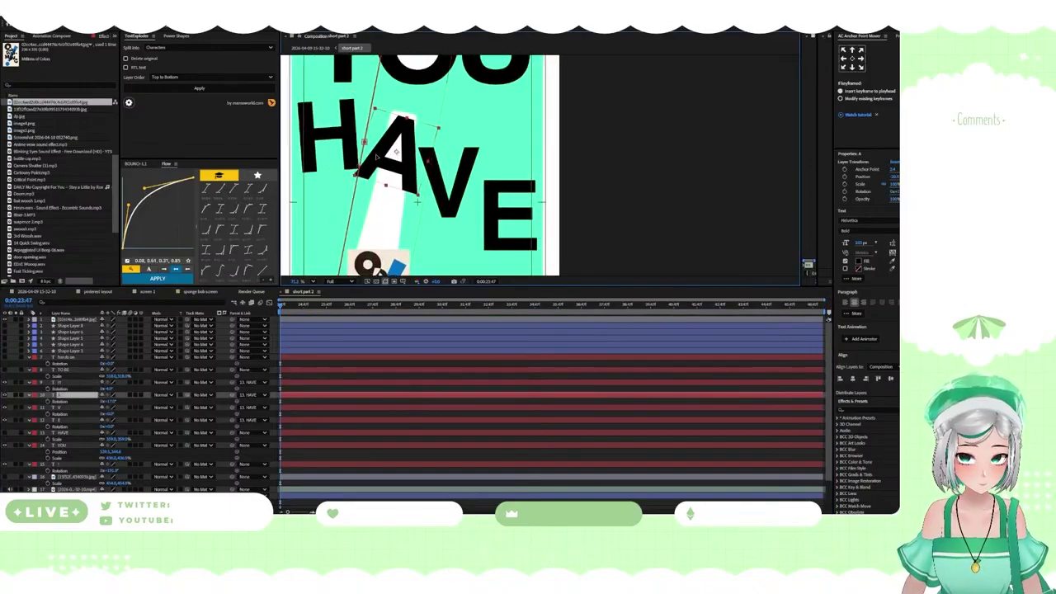
Move the V up and inward so it sits close against the A
left_click_drag(460, 207, 450, 176)
scroll(437, 196, "down", 3)
scroll(436, 200, "up", 2)
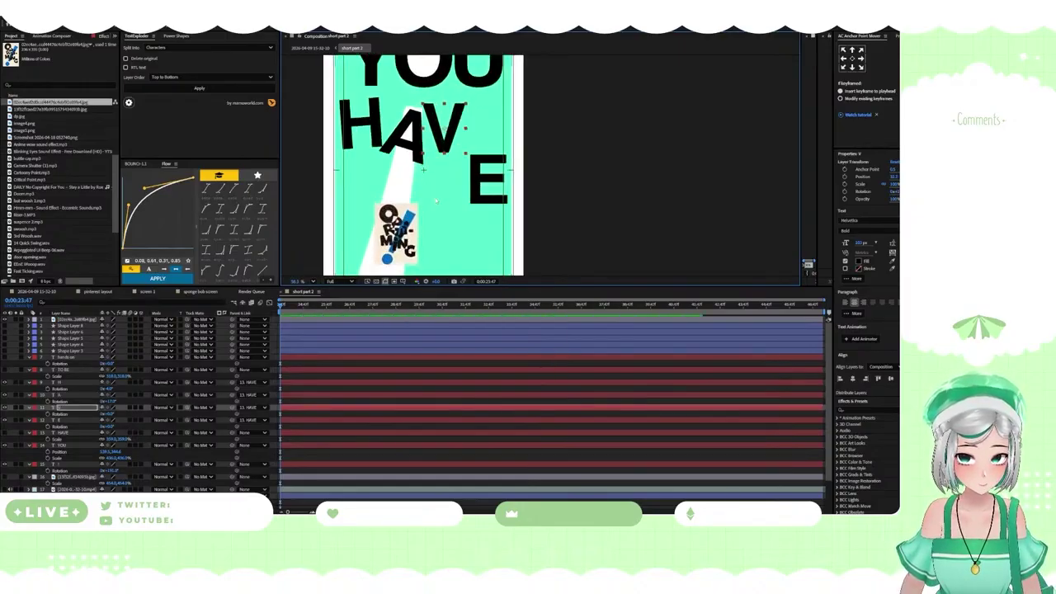
scroll(436, 201, "up", 1)
Tilt the E about 7 degrees clockwise and give the V a slight clockwise tilt
left_click(486, 197)
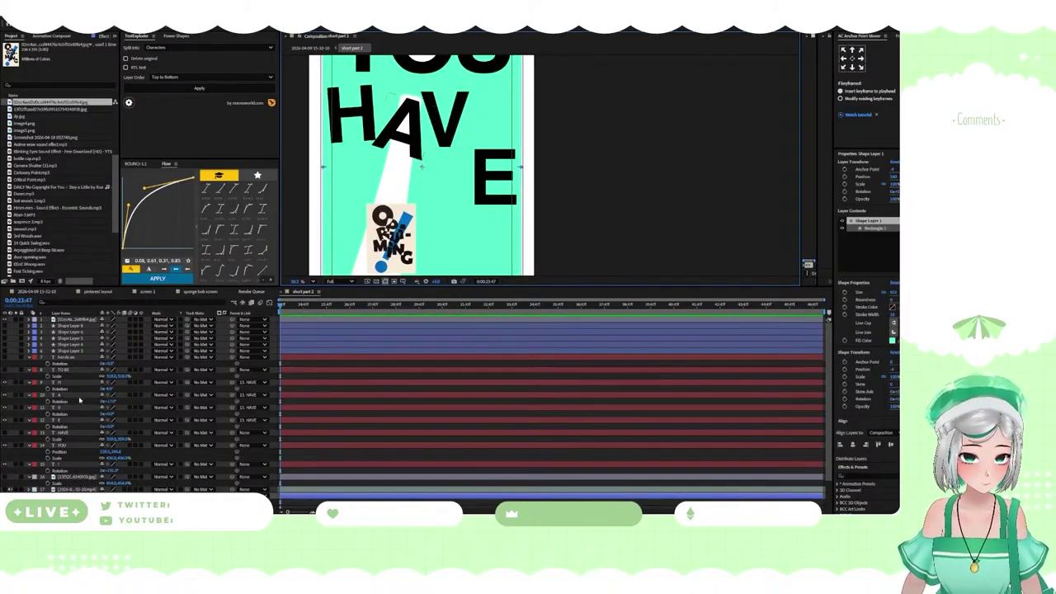
left_click(70, 421)
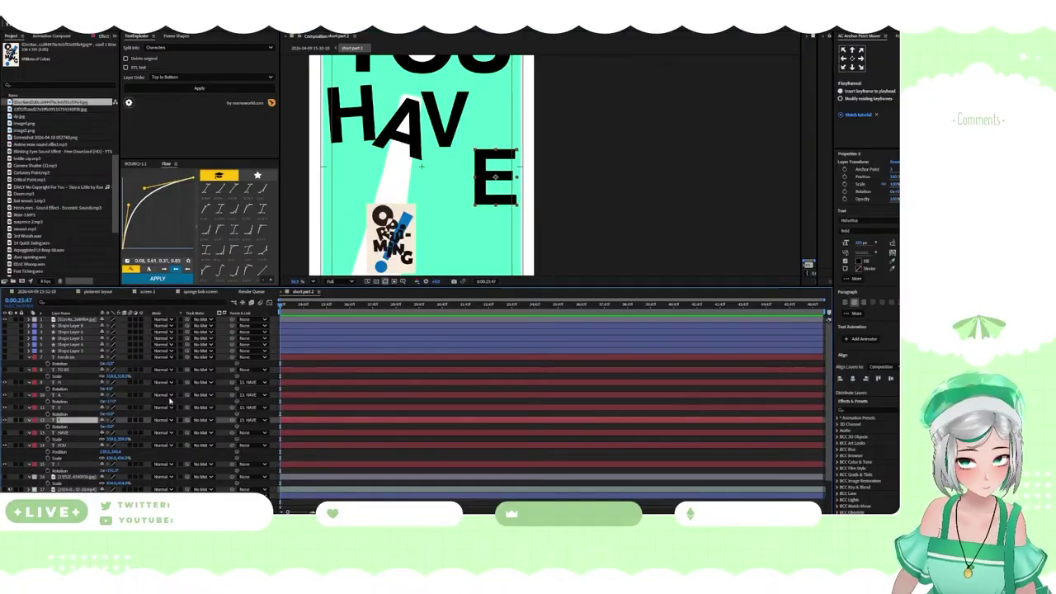
mouse_move(105, 426)
left_mouse_down()
mouse_move(115, 427)
mouse_move(105, 414)
mouse_move(114, 419)
left_mouse_up()
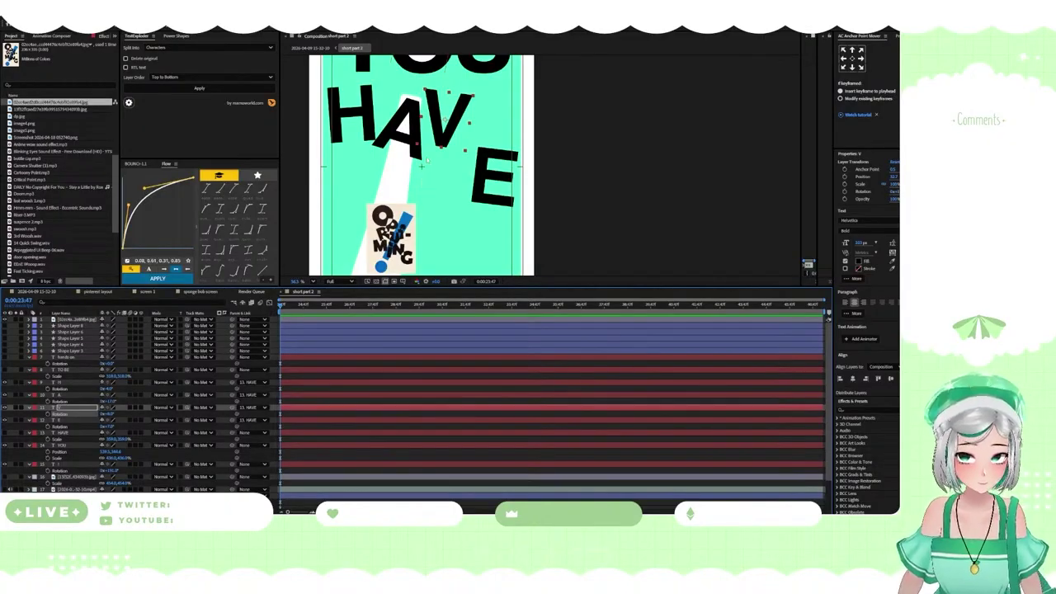
Nudge the V down beside the A and move the E up tight against the V to close up HAVE
mouse_move(447, 140)
left_mouse_down()
mouse_move(438, 146)
mouse_move(446, 168)
mouse_move(435, 142)
mouse_move(445, 149)
left_mouse_up()
left_click(420, 157)
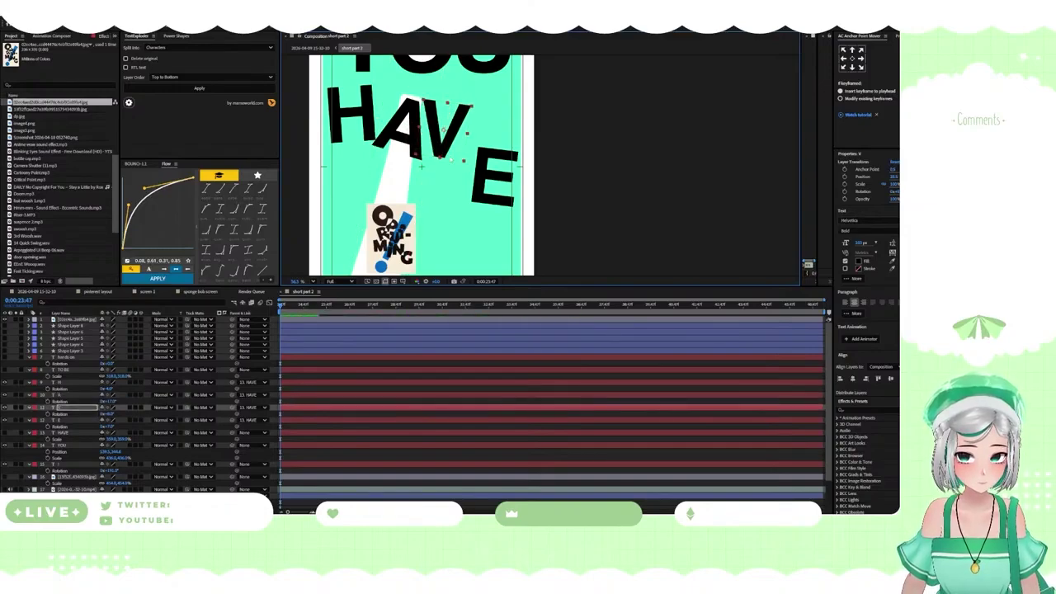
left_click_drag(487, 200, 474, 162)
scroll(425, 181, "down", 4)
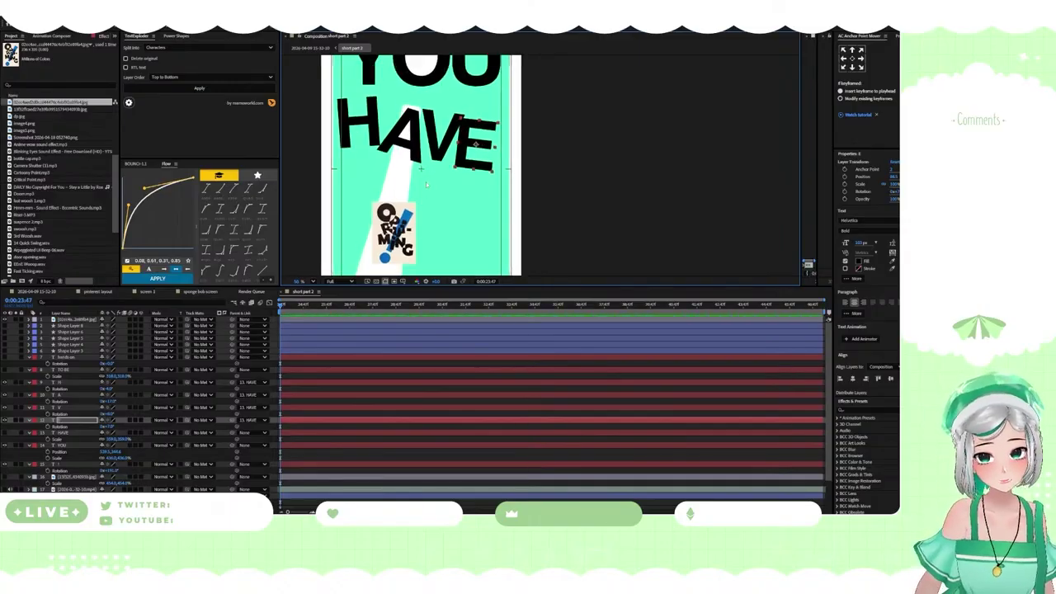
scroll(436, 200, "up", 4)
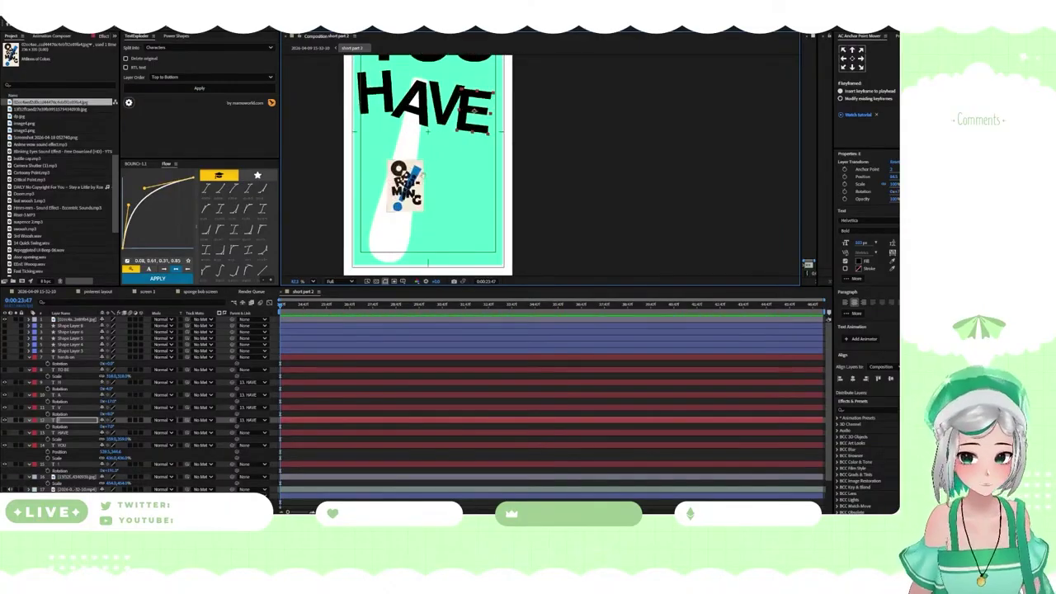
scroll(442, 156, "up", 2)
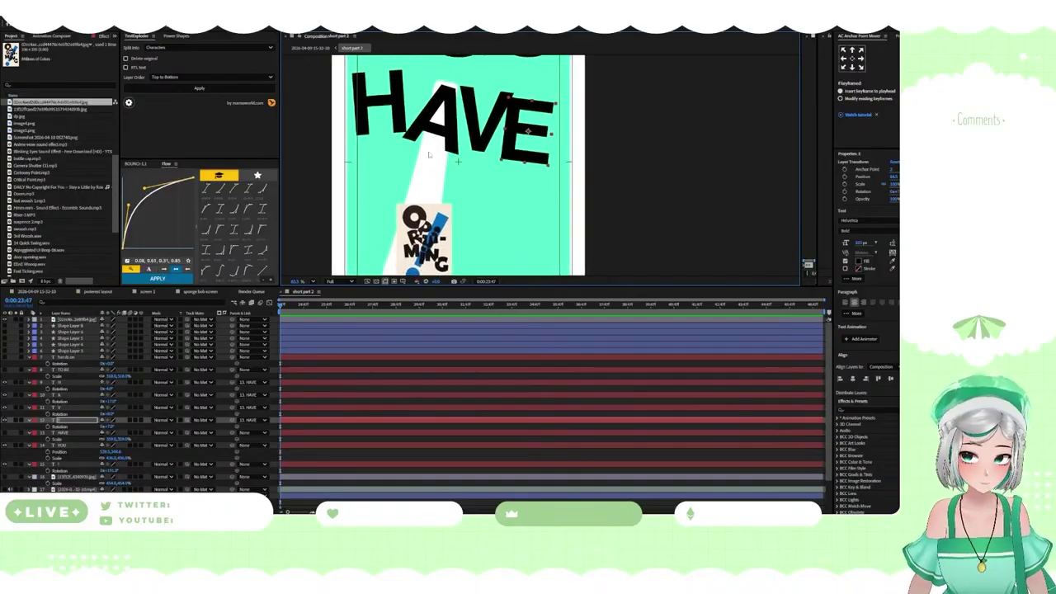
left_click(396, 120)
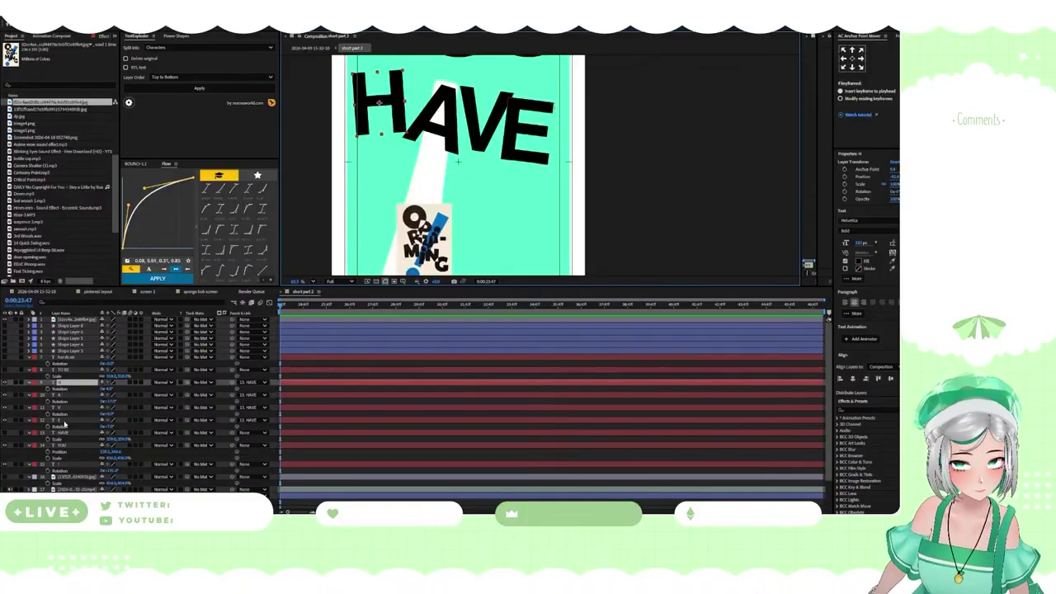
Scale the four HAVE letter layers up together to 130%
left_click(70, 422, "shift")
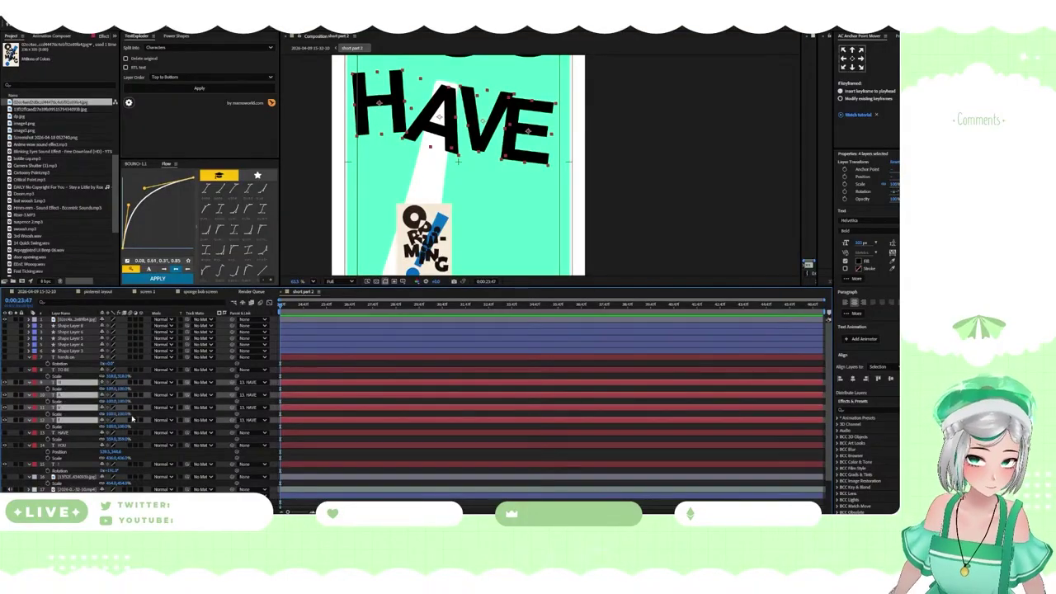
left_click_drag(122, 413, 135, 417)
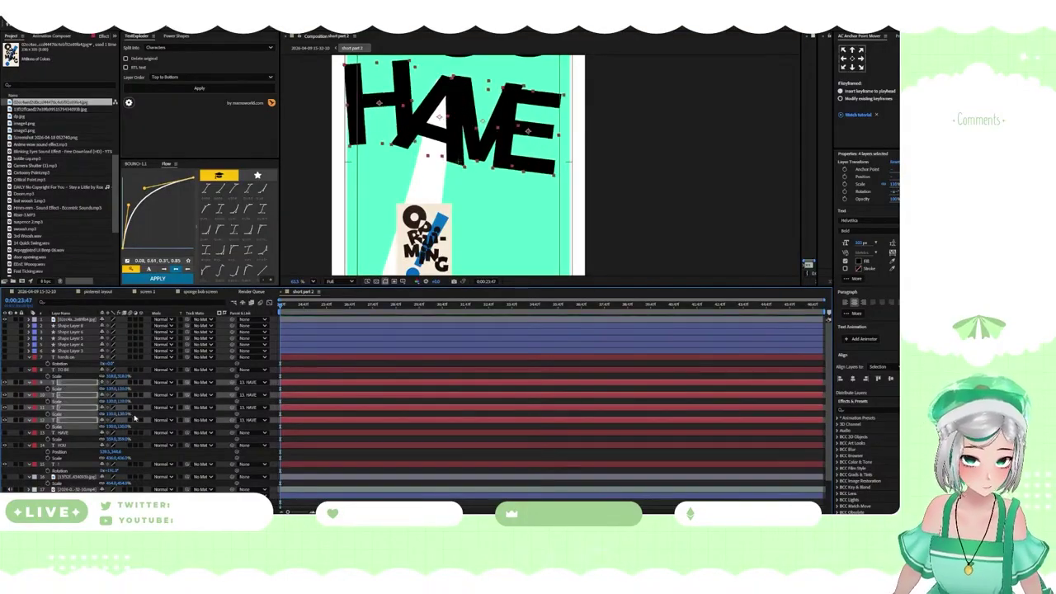
left_click(629, 231)
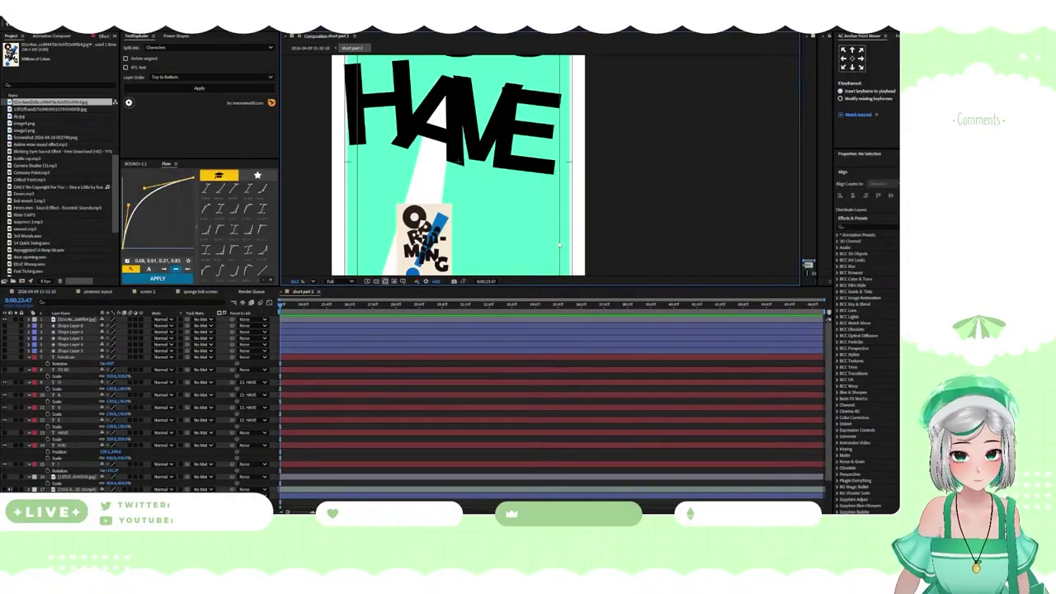
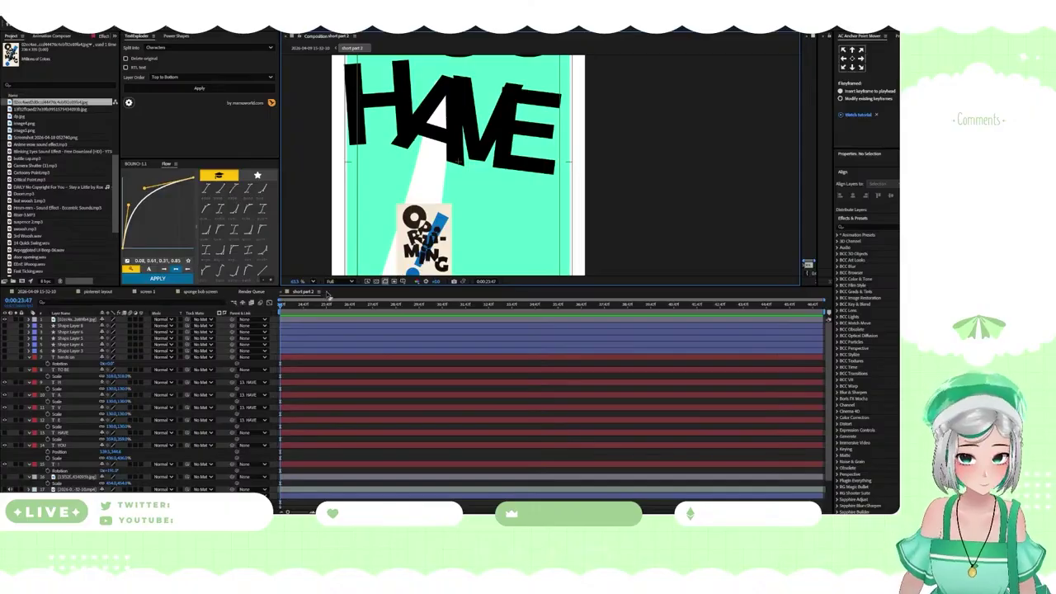
Enlarge the V of HAVE to about 192% so it stands taller than its neighbouring letters
mouse_move(282, 308)
left_mouse_down()
mouse_move(368, 307)
mouse_move(271, 305)
left_mouse_up()
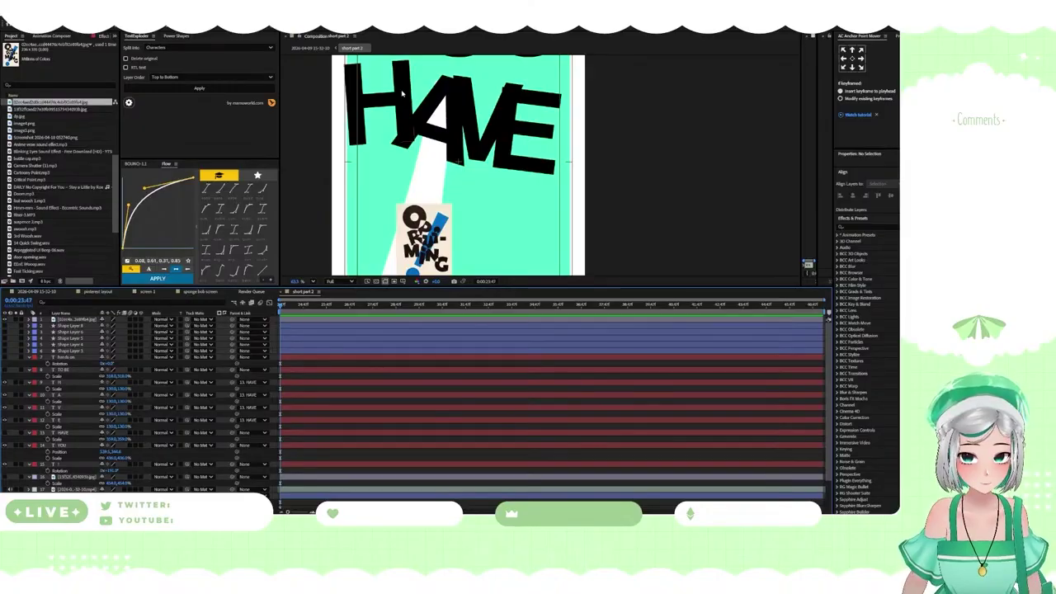
left_click(429, 114)
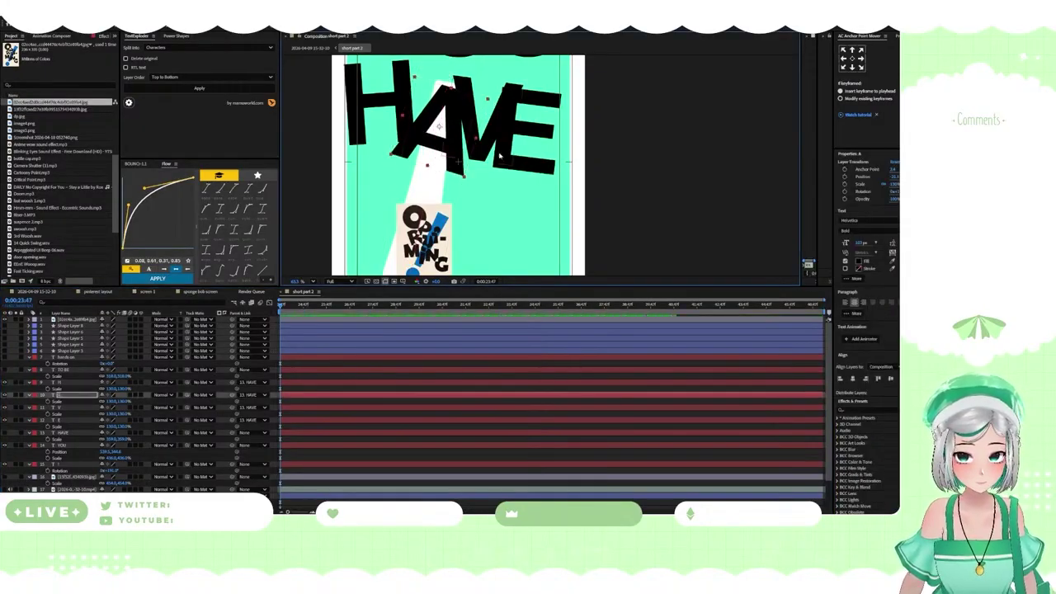
left_click(493, 132)
left_click_drag(511, 166, 528, 187)
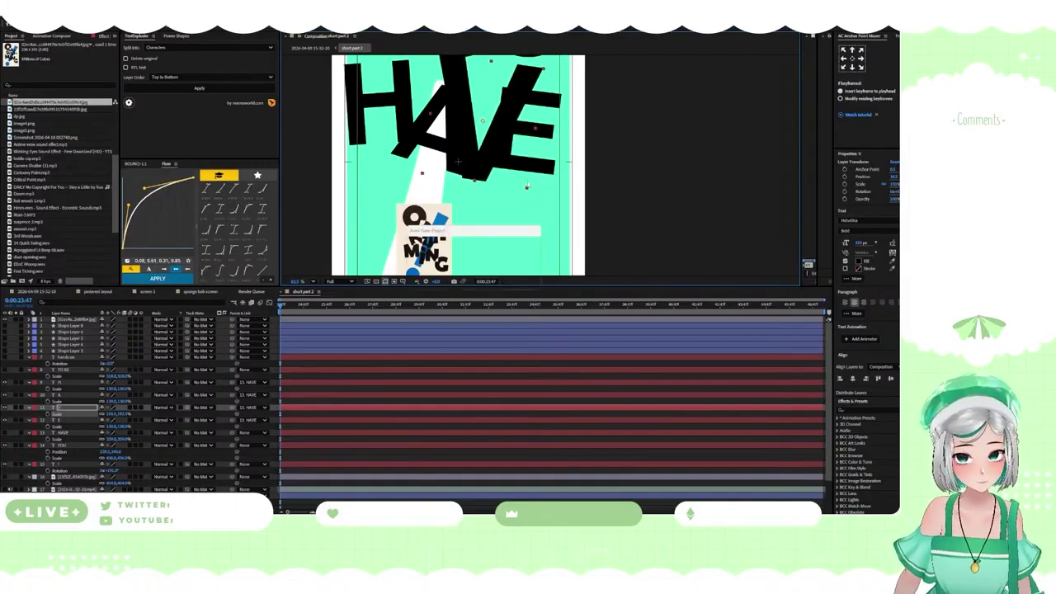
Move the E well below HAVE to free up space and shift the V slightly away from the A
scroll(425, 124, "down", 3)
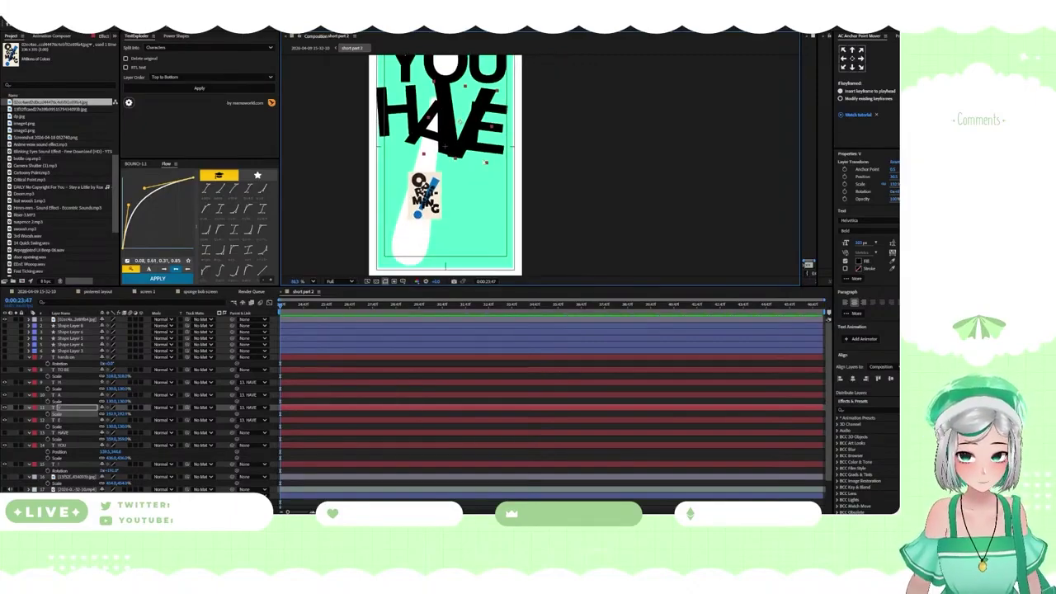
scroll(445, 149, "up", 1)
left_click_drag(508, 155, 520, 244)
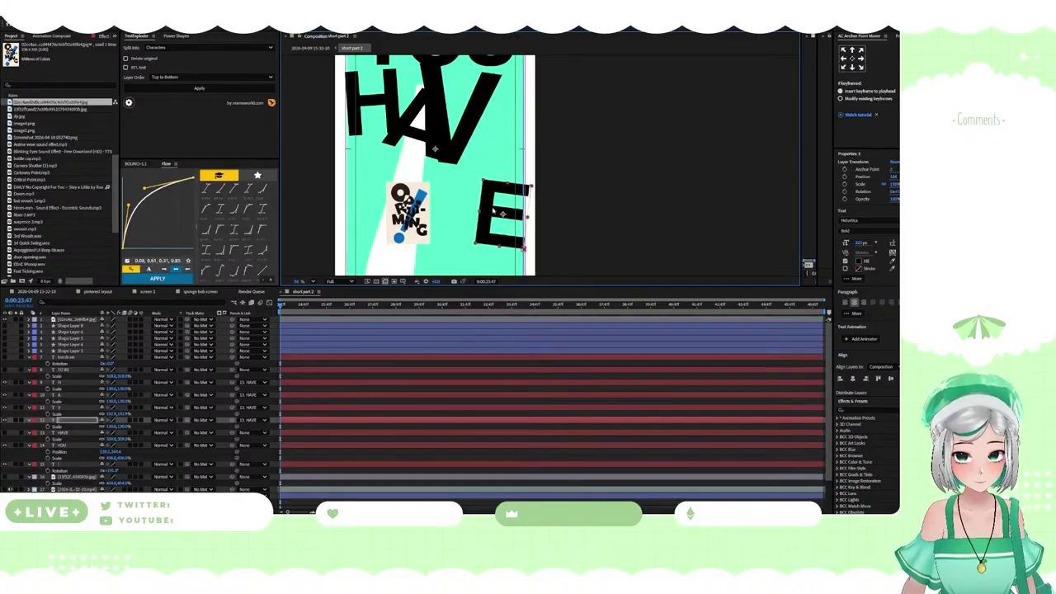
mouse_move(454, 153)
left_mouse_down()
mouse_move(476, 164)
mouse_move(467, 161)
left_mouse_up()
Reposition the A slightly higher, tucked between the H and the enlarged V
left_click(391, 117)
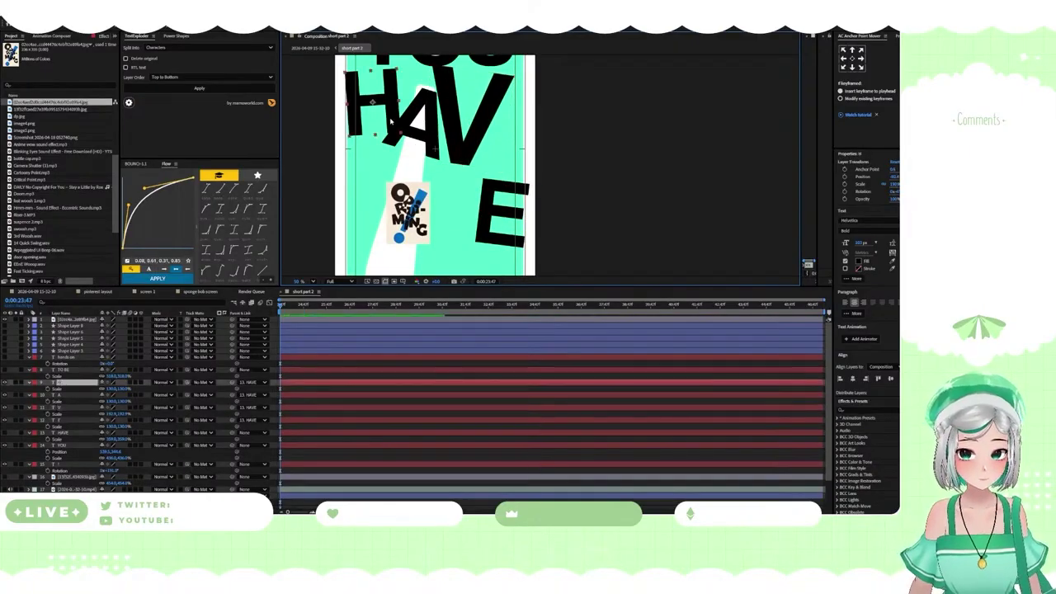
left_click(391, 143)
mouse_move(392, 142)
left_mouse_down()
mouse_move(381, 142)
mouse_move(387, 149)
left_mouse_up()
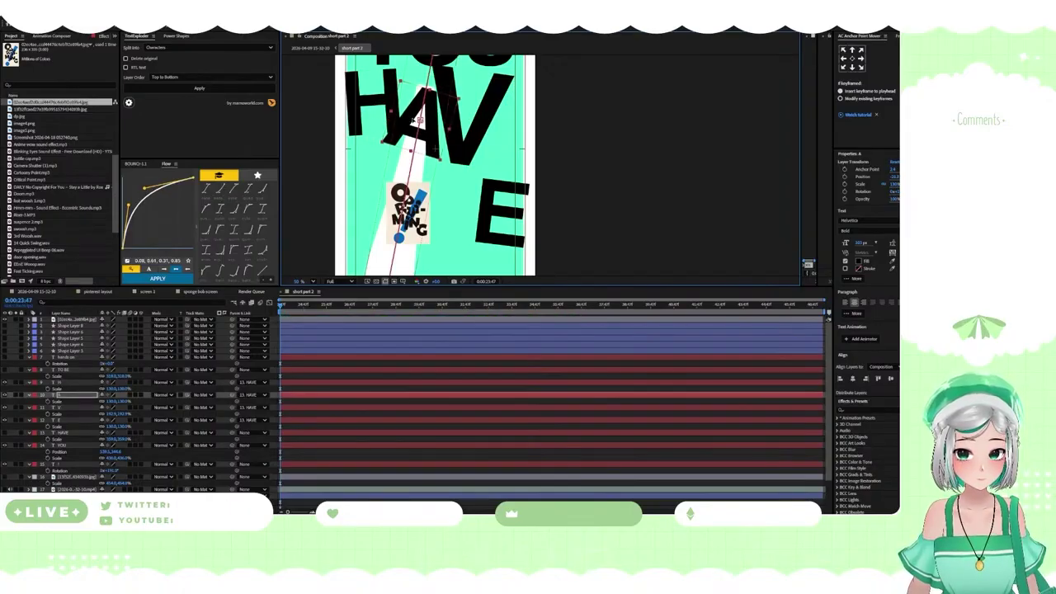
left_click(413, 119)
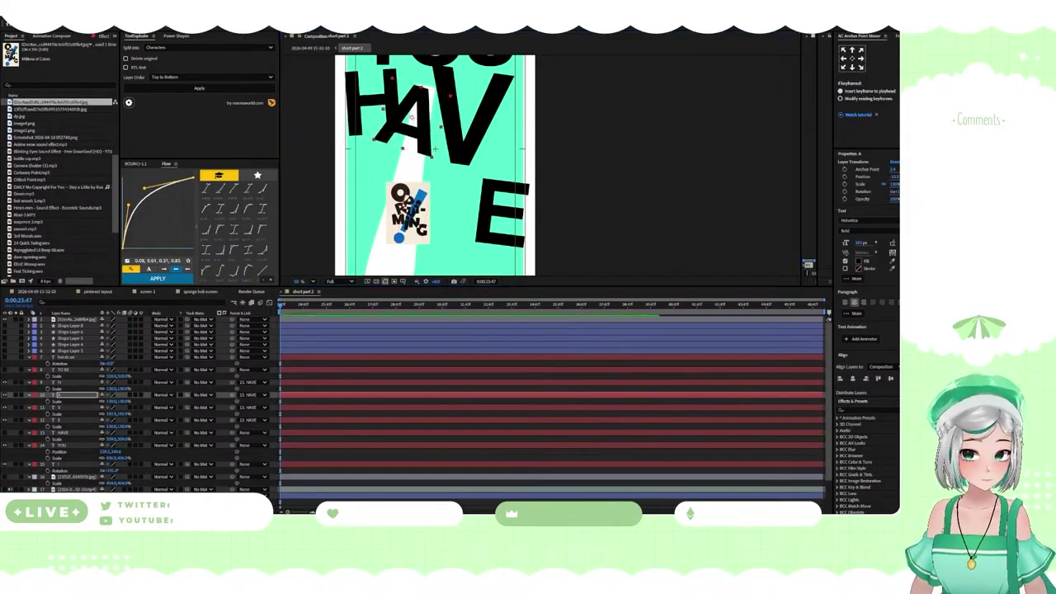
left_click_drag(422, 139, 432, 132)
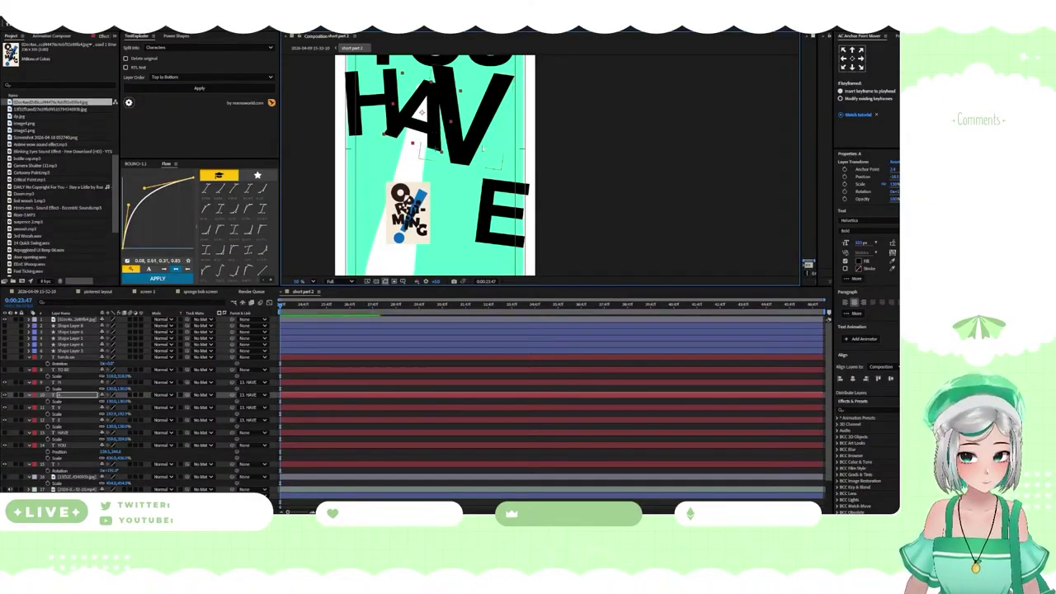
Nudge the V closer to the A and bring the E back up against the V's lower side
left_click_drag(474, 162, 475, 167)
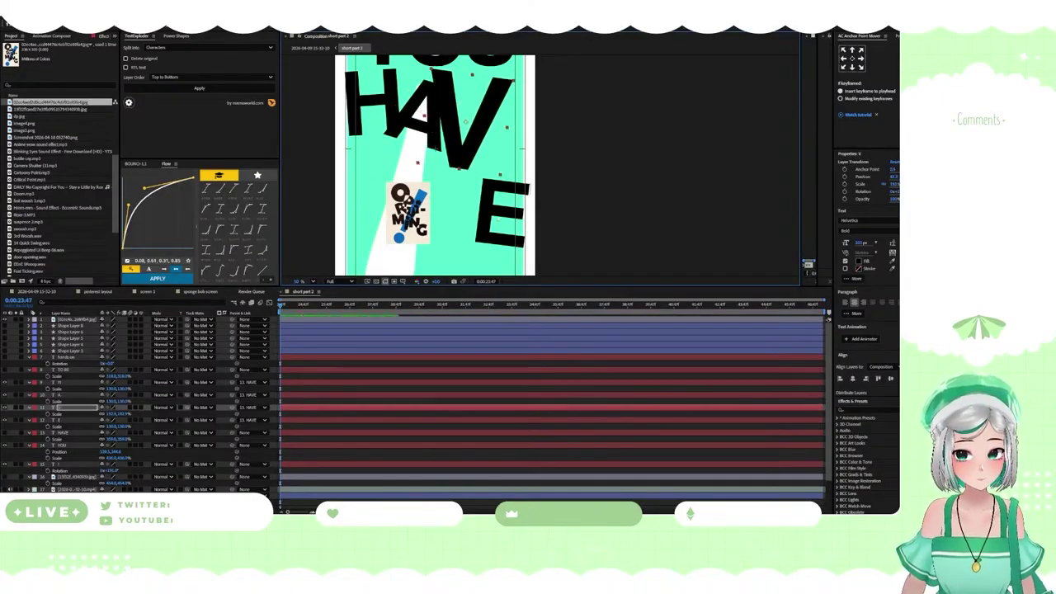
left_click(500, 213)
left_click_drag(500, 214, 497, 154)
Fine-tune the H and A spacing and nudge the E slightly lower beside the V
left_click_drag(386, 104, 387, 105)
left_click(435, 138)
left_click_drag(435, 138, 437, 136)
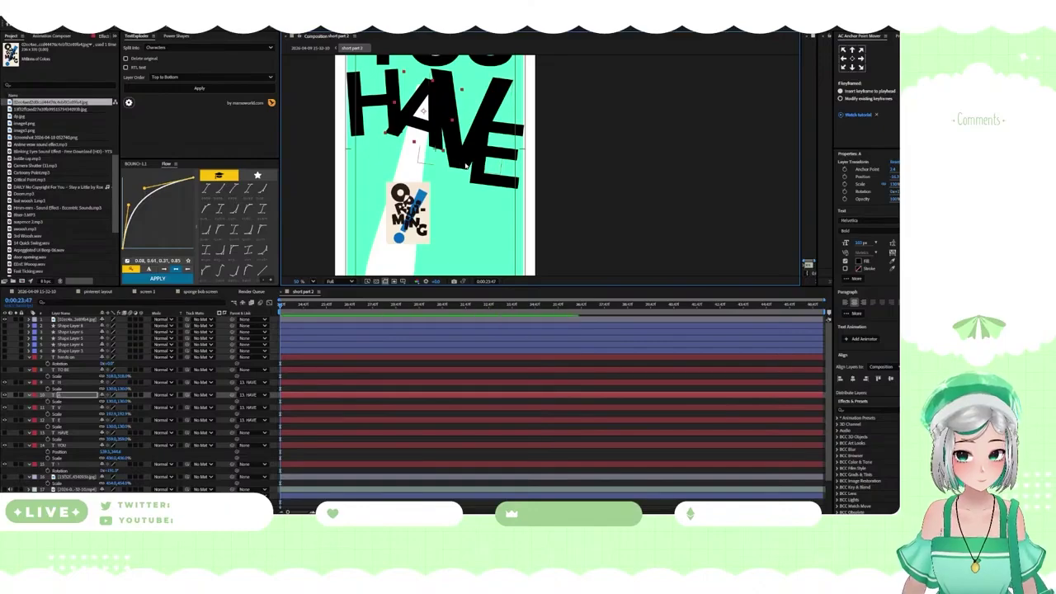
left_click(464, 165)
left_click_drag(482, 179, 479, 185)
Examine the YOU HAVE layout up close and across the whole frame
key("space")
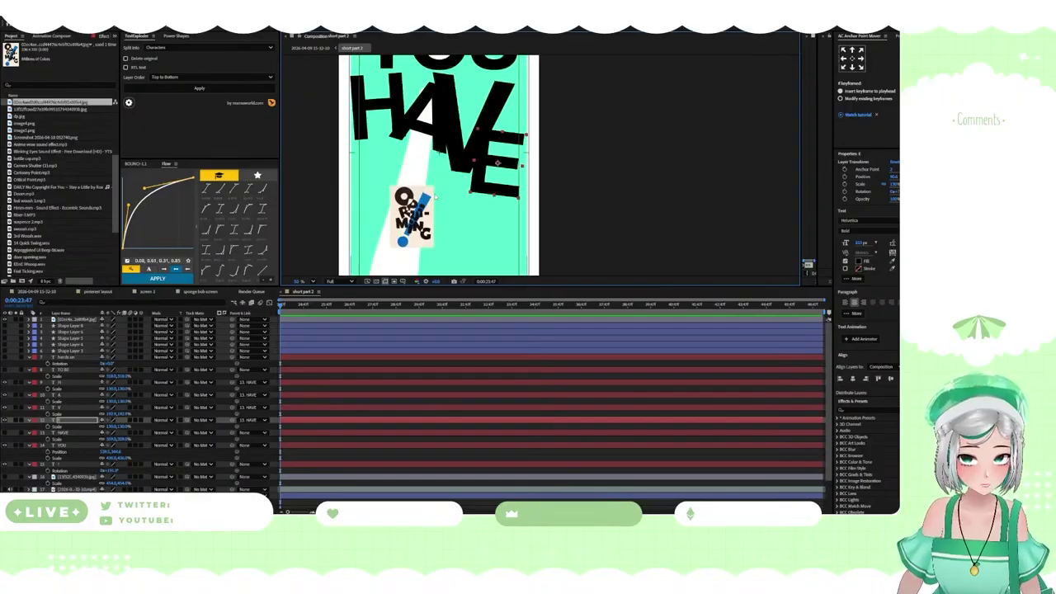
scroll(435, 197, "up", 3)
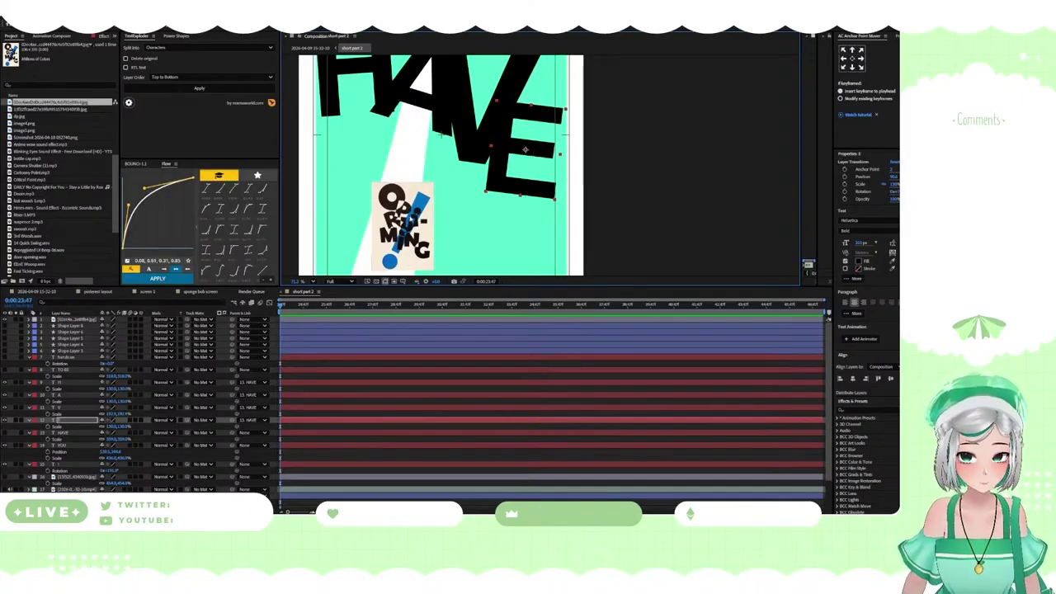
scroll(466, 187, "down", 3)
scroll(474, 188, "up", 1)
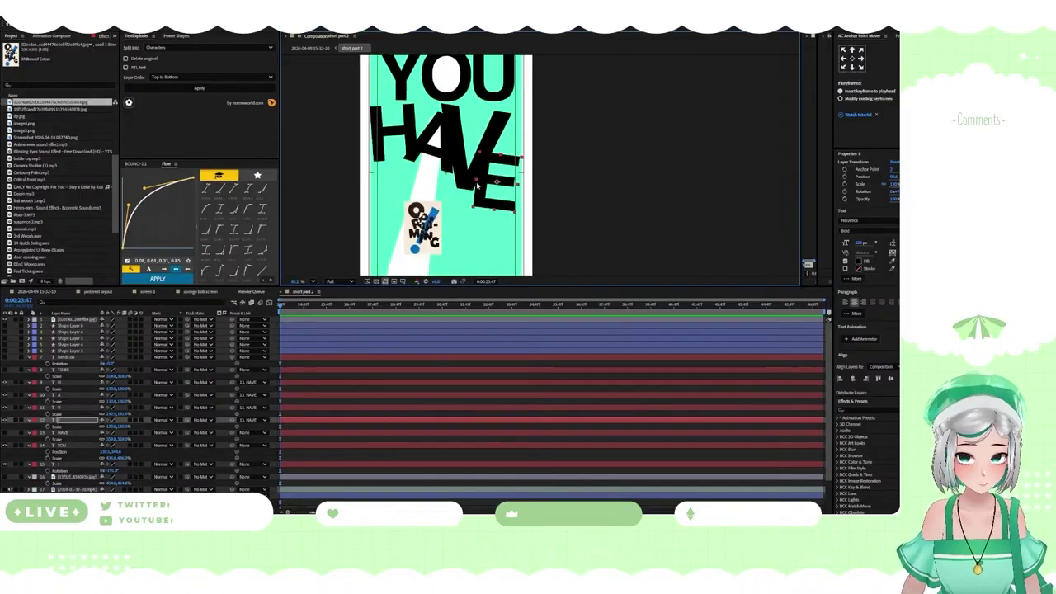
scroll(474, 188, "up", 1)
scroll(471, 223, "down", 2)
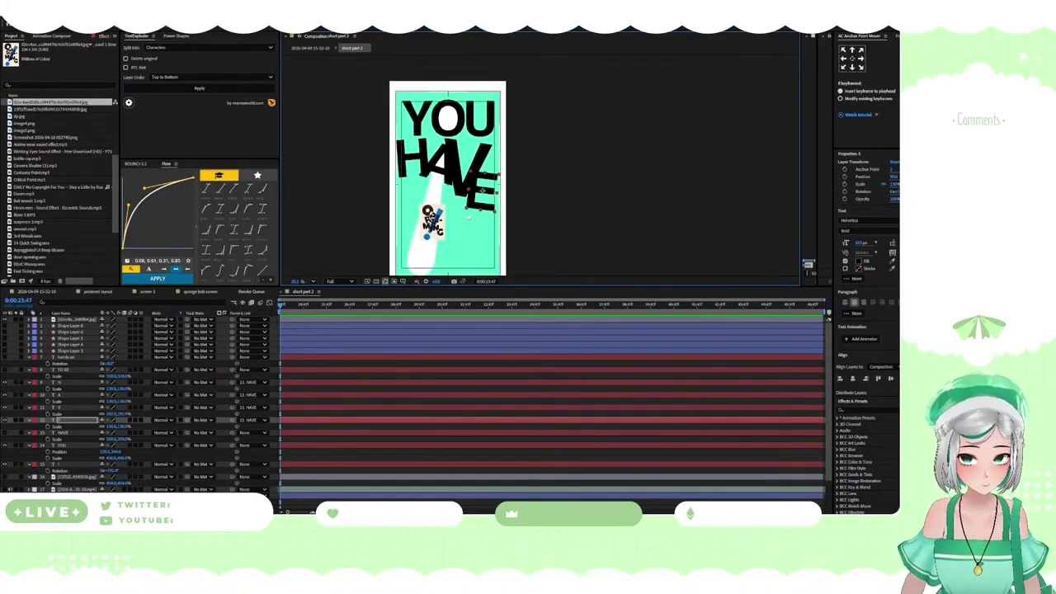
scroll(467, 228, "down", 2)
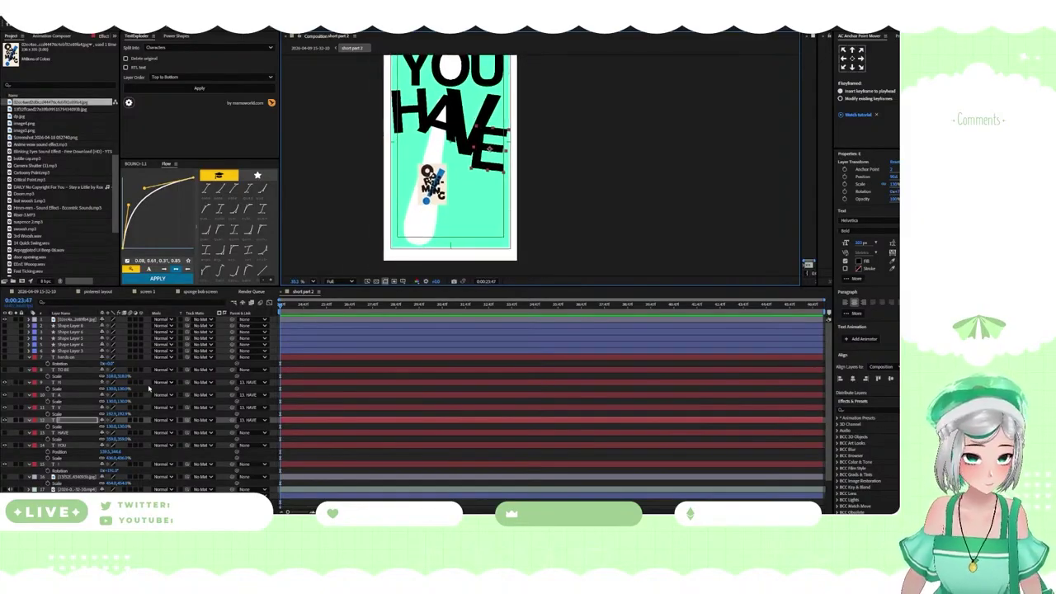
scroll(448, 224, "down", 2)
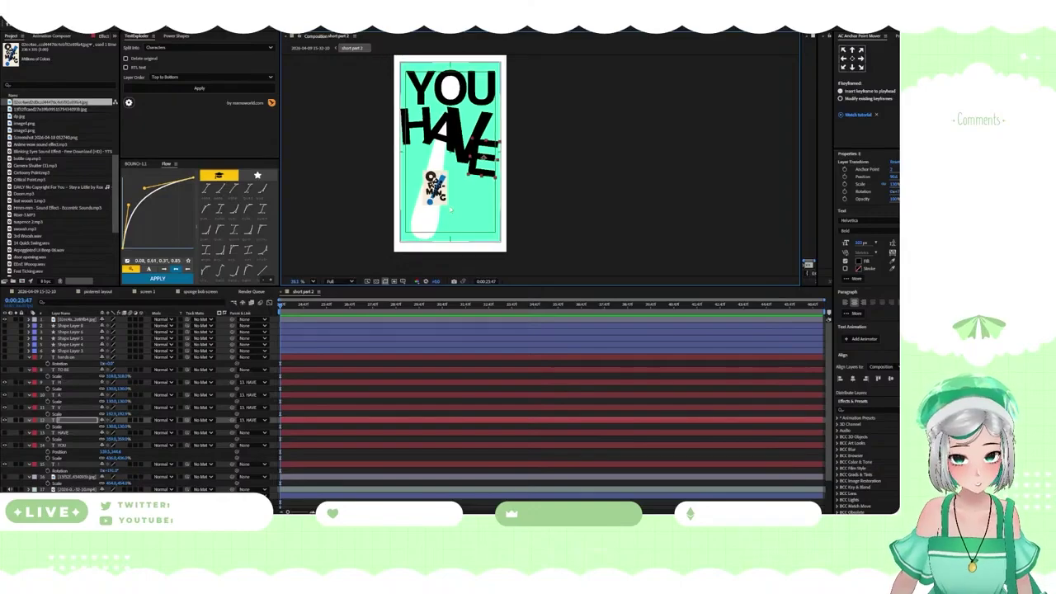
scroll(448, 224, "up", 4)
scroll(448, 224, "down", 1)
scroll(448, 224, "down", 1)
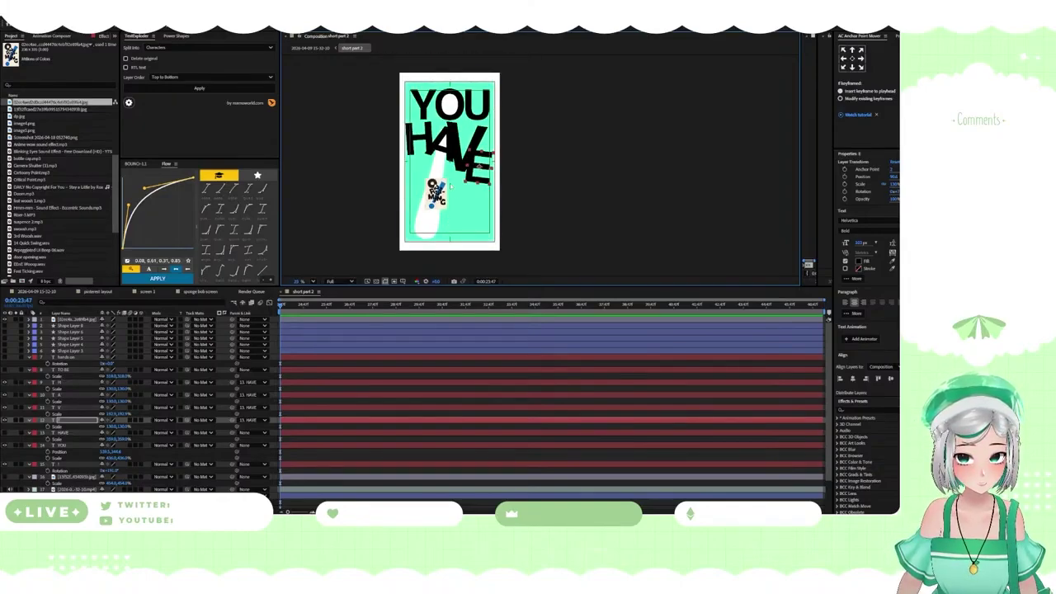
Show the TO BE text layer and split it into separate character layers
left_click(4, 369)
left_click(62, 371)
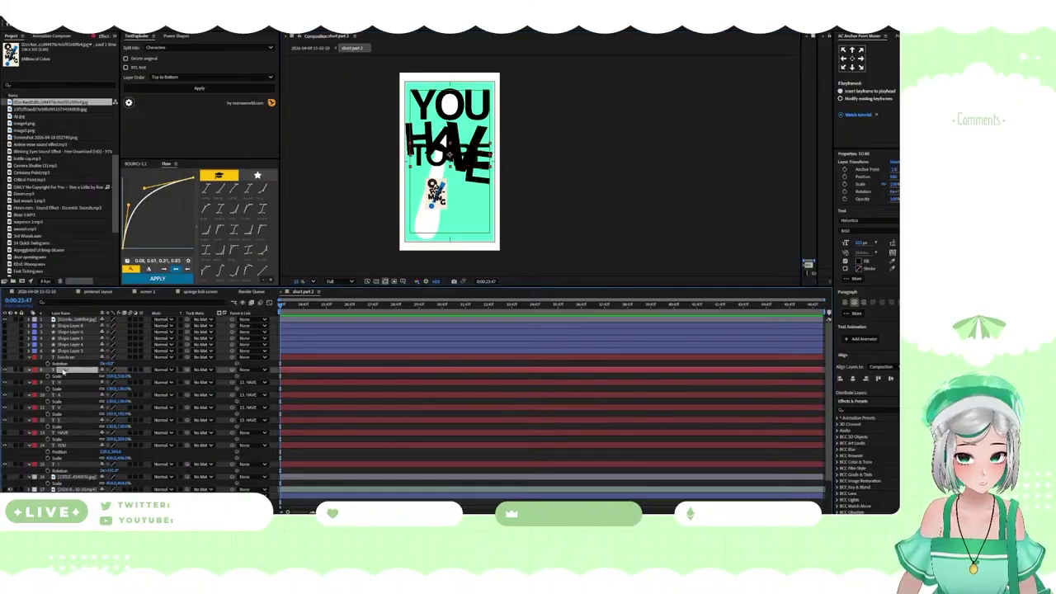
left_click(187, 90)
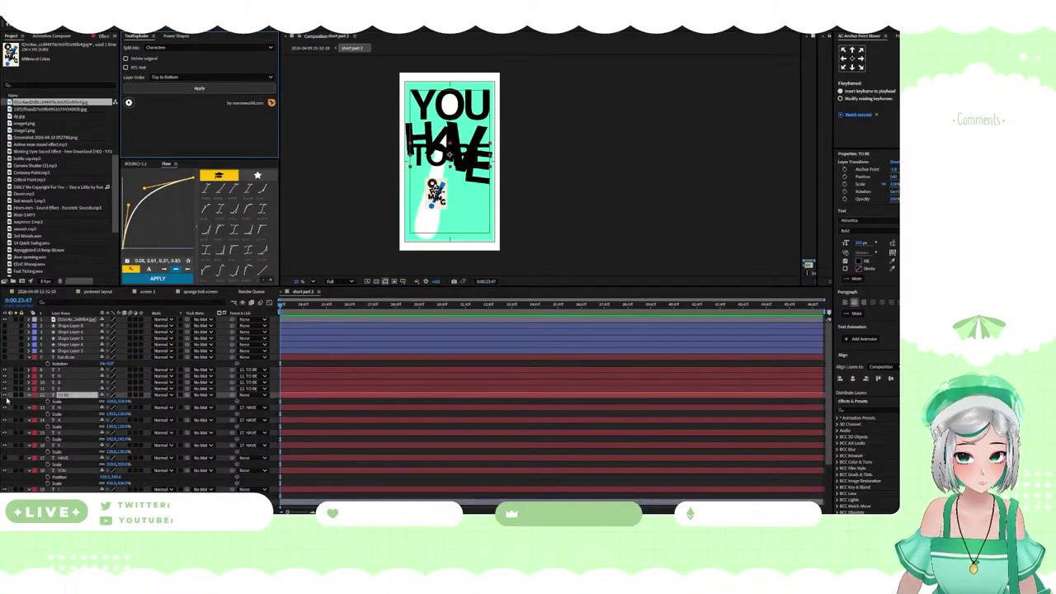
Select the four TO BE letter layers and centre their anchor points
left_click(69, 371)
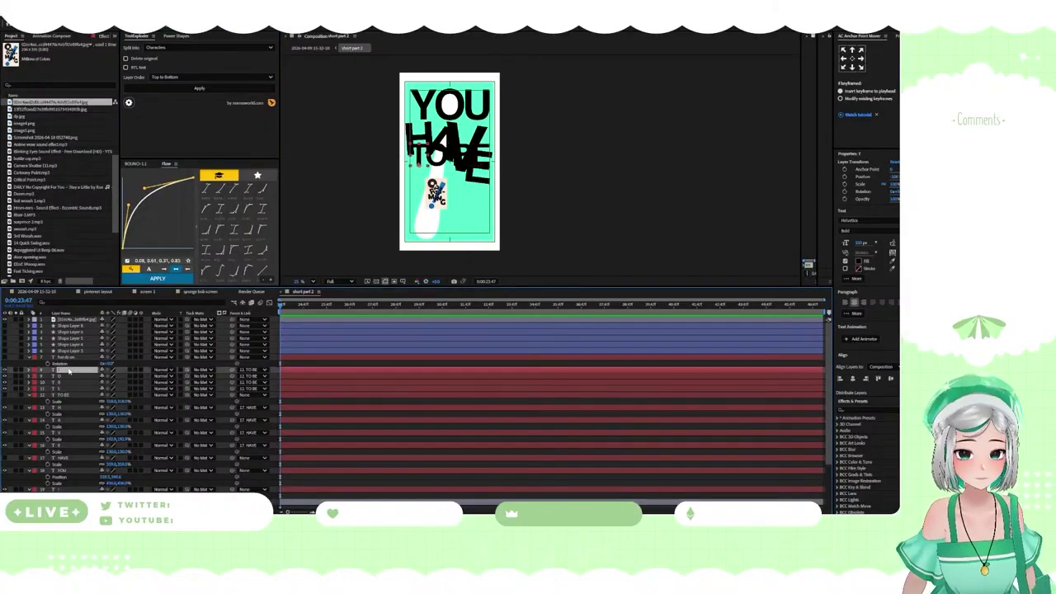
scroll(439, 176, "up", 4)
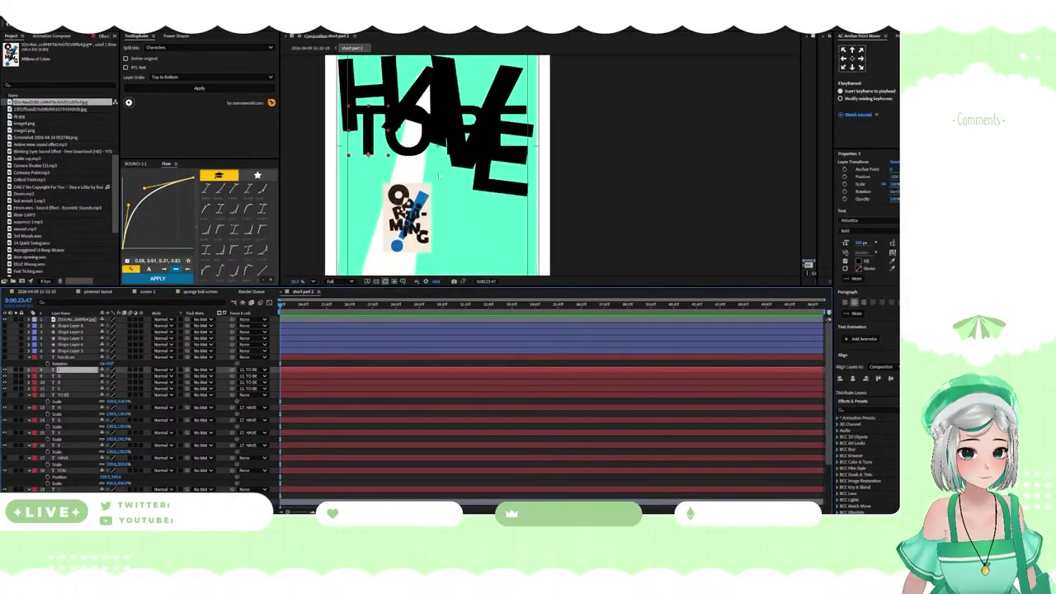
left_click(76, 389, "shift")
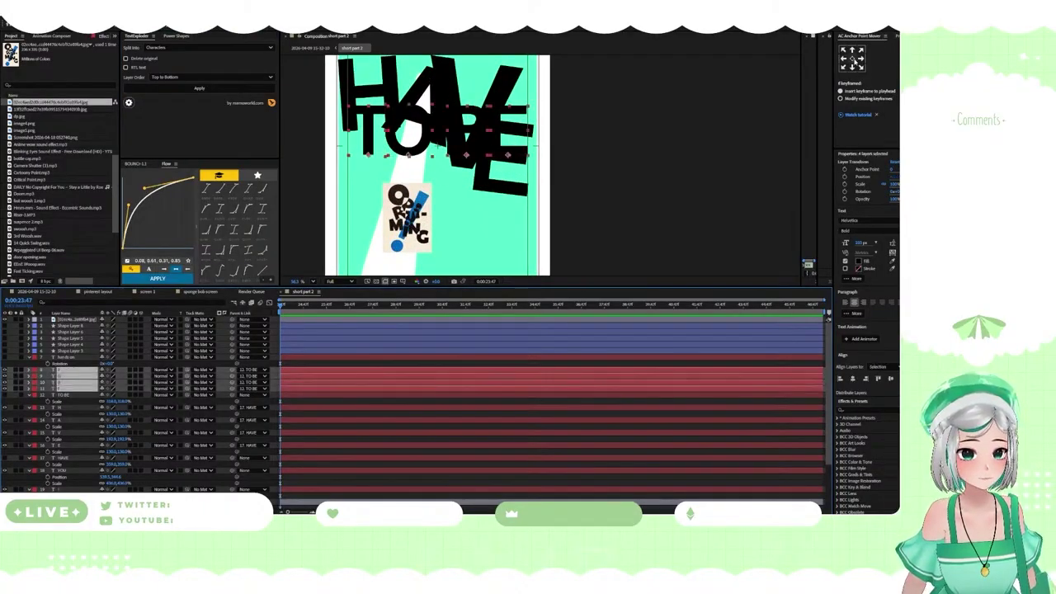
left_click(852, 58)
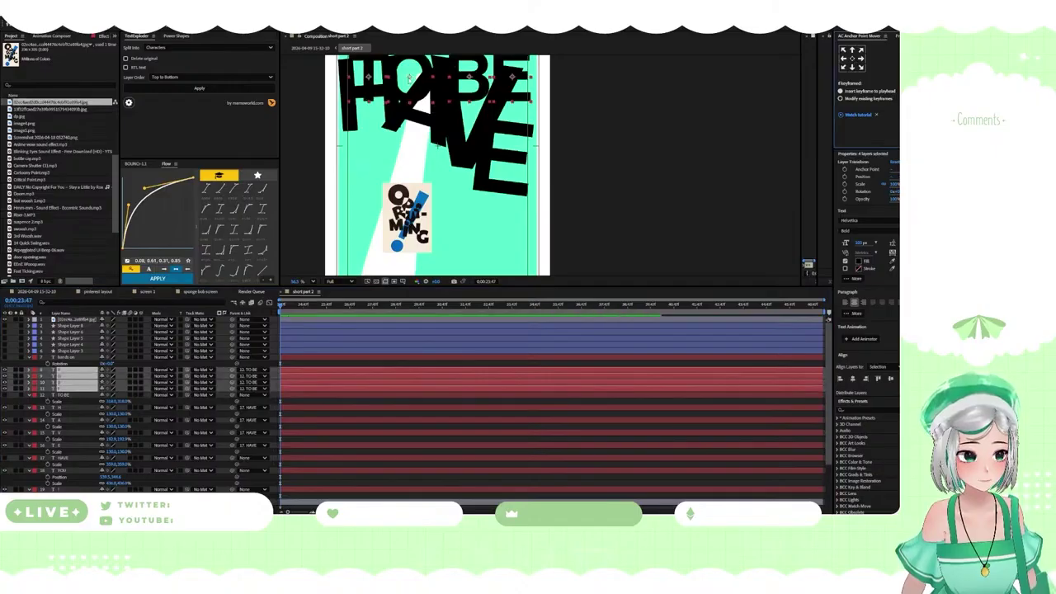
Move the four TO BE letters together down to just below HAVE
left_click_drag(408, 78, 454, 79)
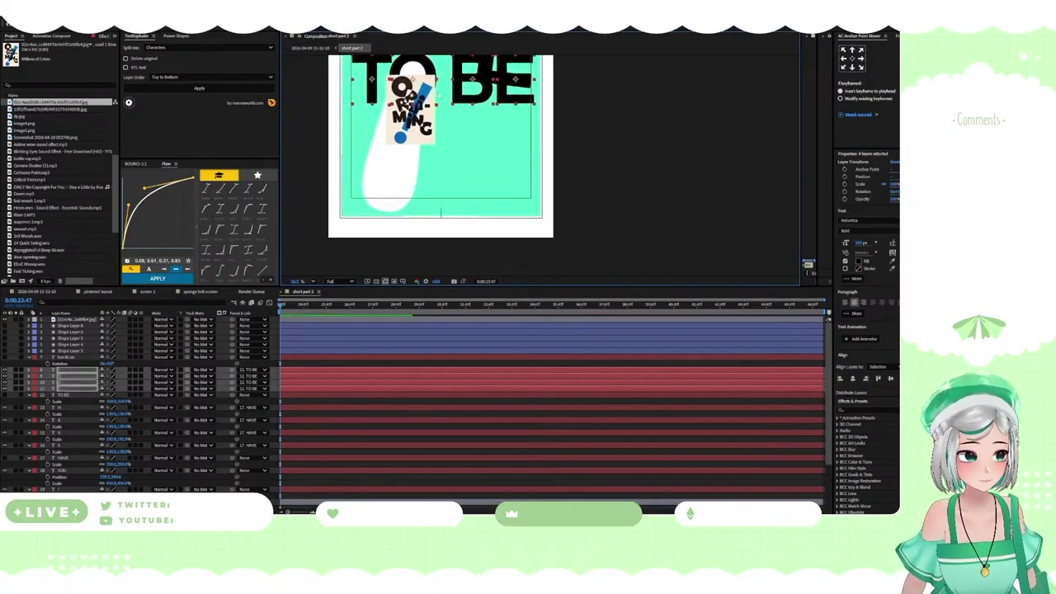
scroll(426, 124, "down", 4)
left_click_drag(426, 127, 427, 185)
scroll(429, 191, "up", 3)
scroll(429, 191, "up", 1)
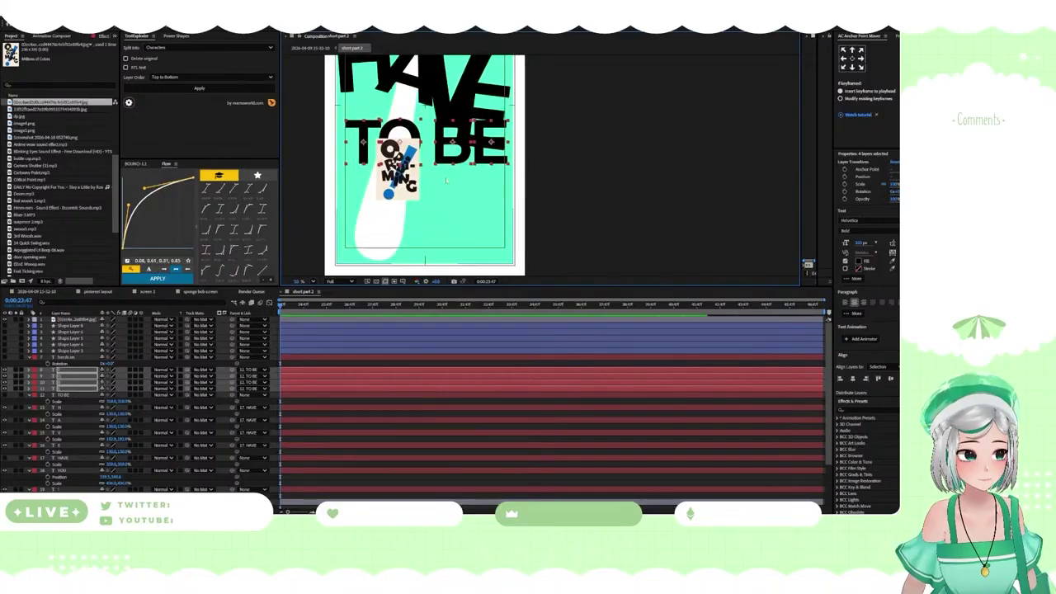
Move the B and E of TO BE straight down to the lower edge of the green background
left_click(559, 170)
left_click(466, 158)
left_click(486, 156, "shift")
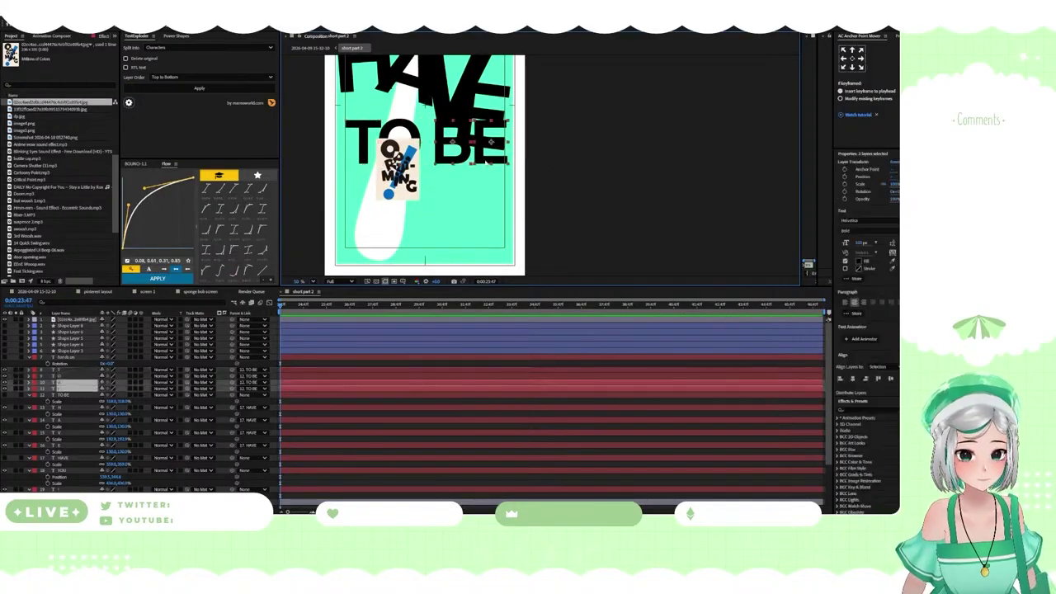
left_click_drag(487, 159, 487, 258)
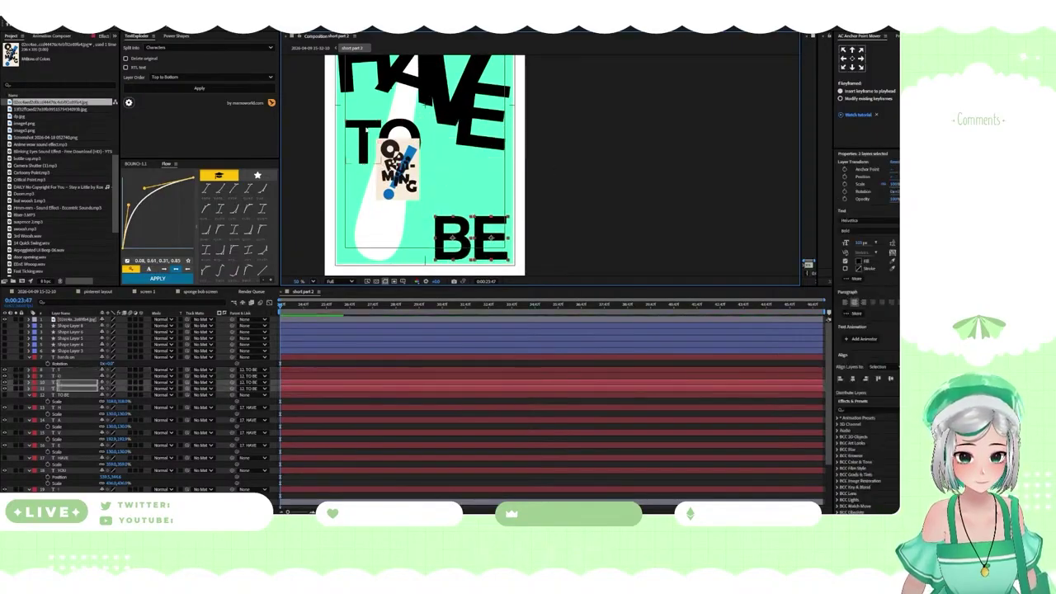
Move the T and O slightly lower and hide the poster reference image layer
left_click(366, 130)
left_click(405, 127, "shift")
left_click_drag(406, 126, 409, 140)
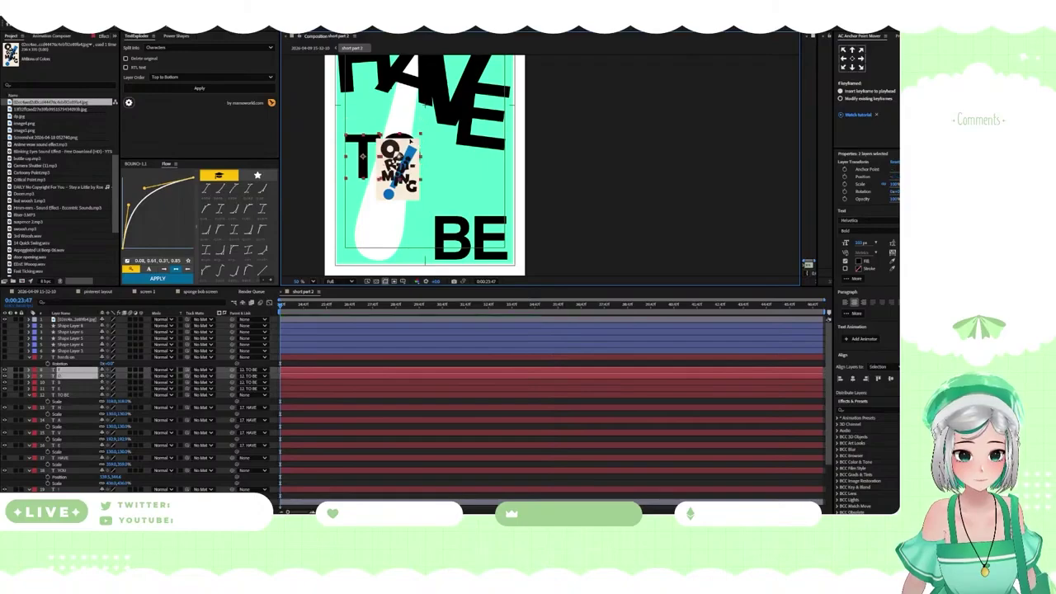
left_click(388, 214)
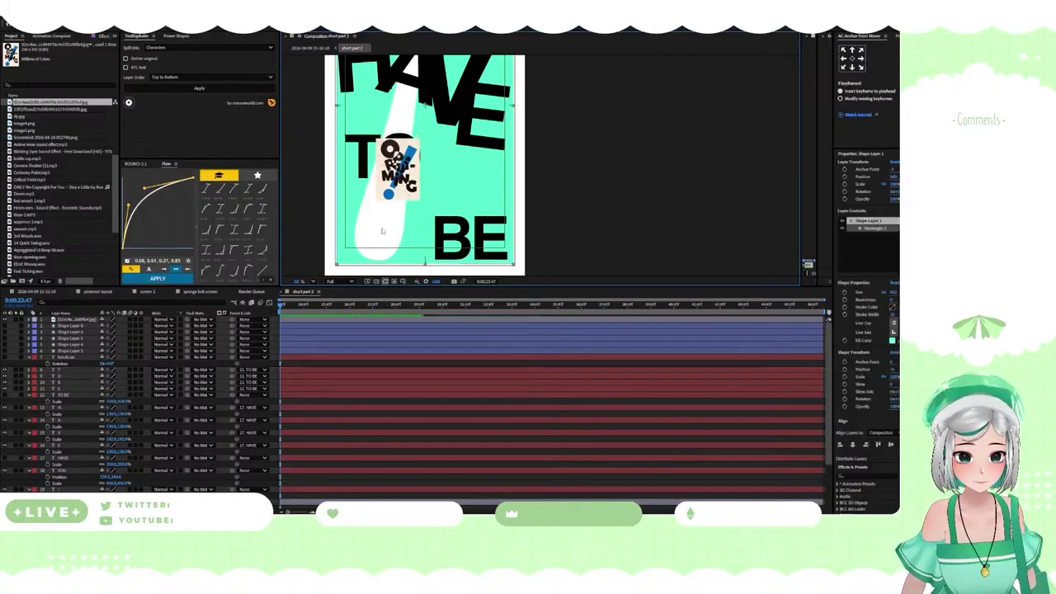
left_click(5, 320)
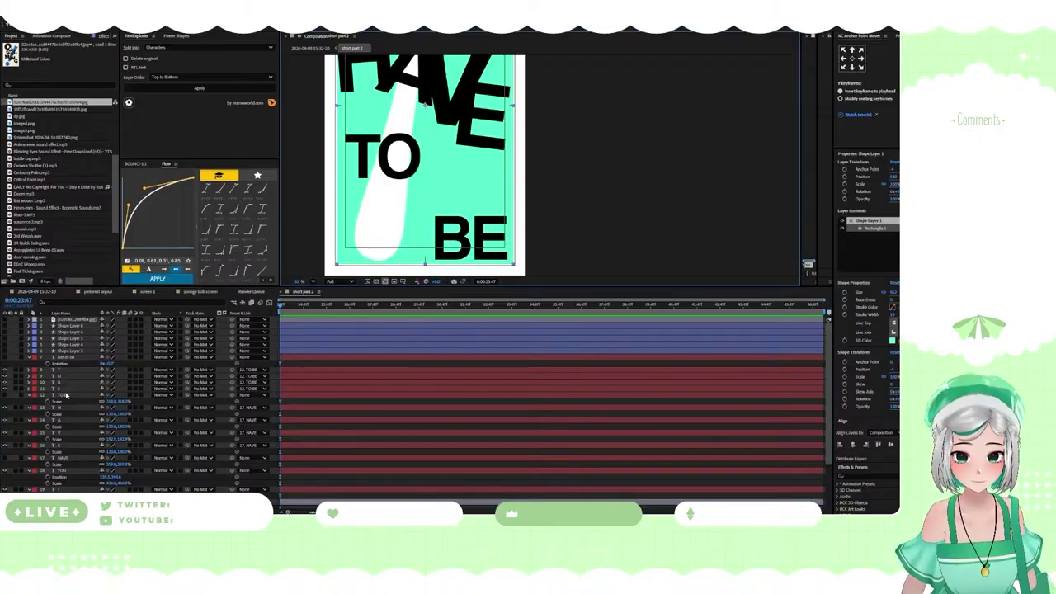
Show the rotation values of the four separate TO BE letter layers
left_click(56, 364)
left_click(66, 371)
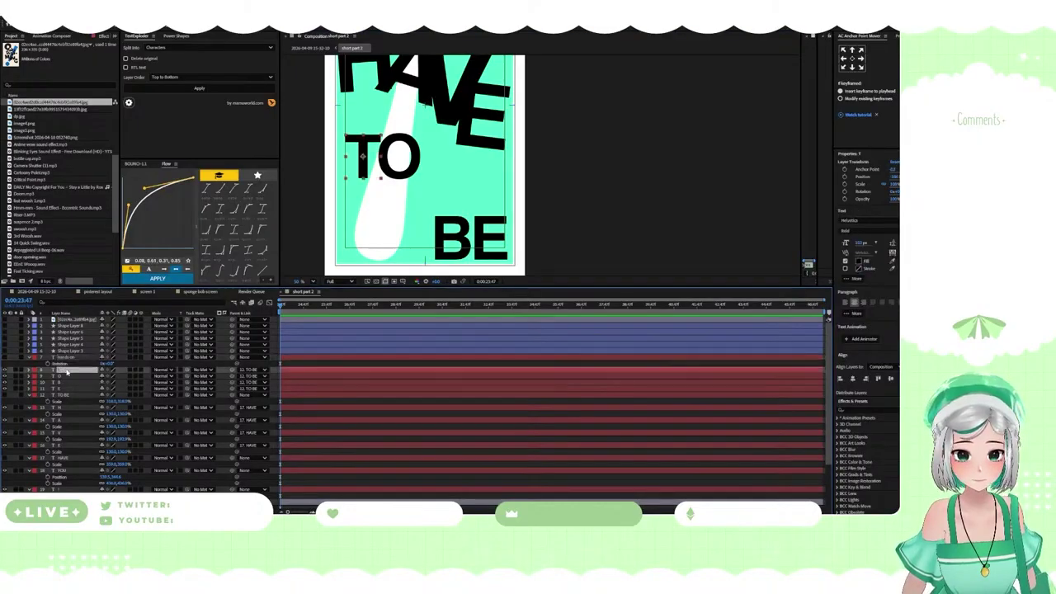
left_click(73, 394, "shift")
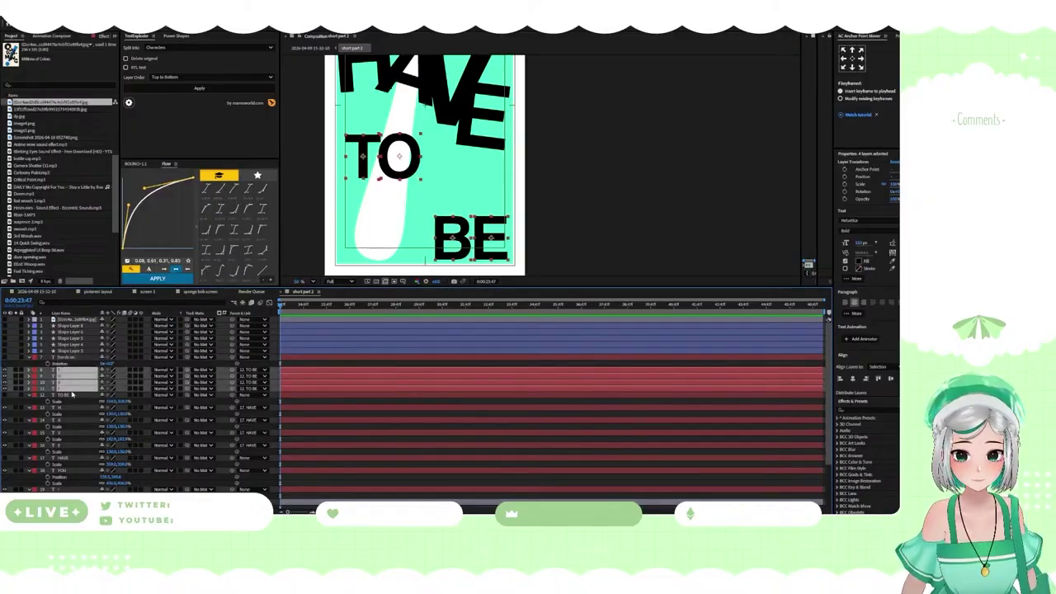
key("r")
left_click(36, 378)
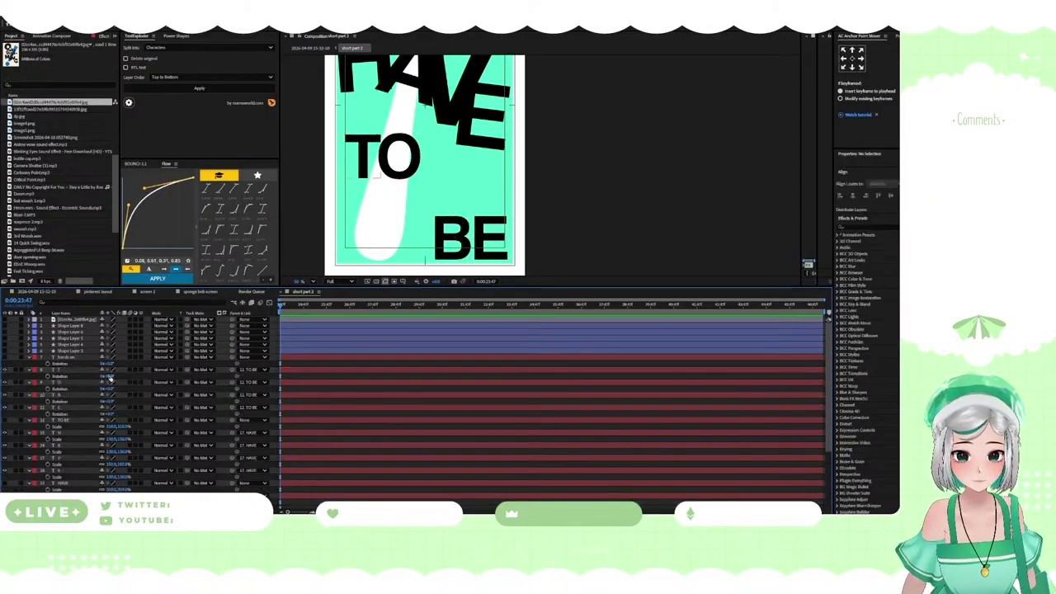
Tilt the T slightly counter-clockwise, enlarge it to nearly double size, and shift the T and O to the right
left_click_drag(110, 378, 106, 377)
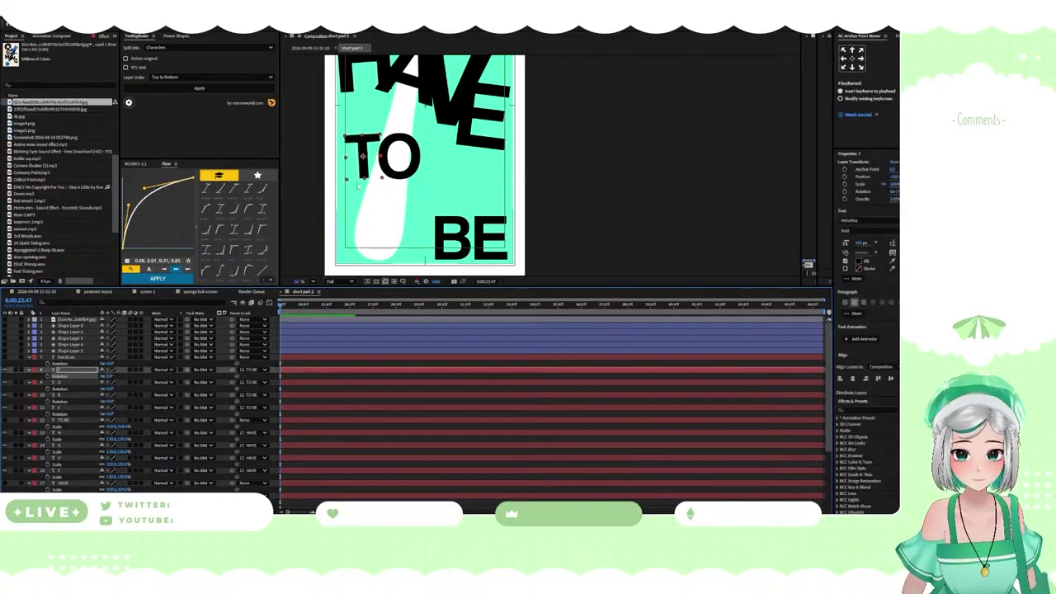
key("shift+s")
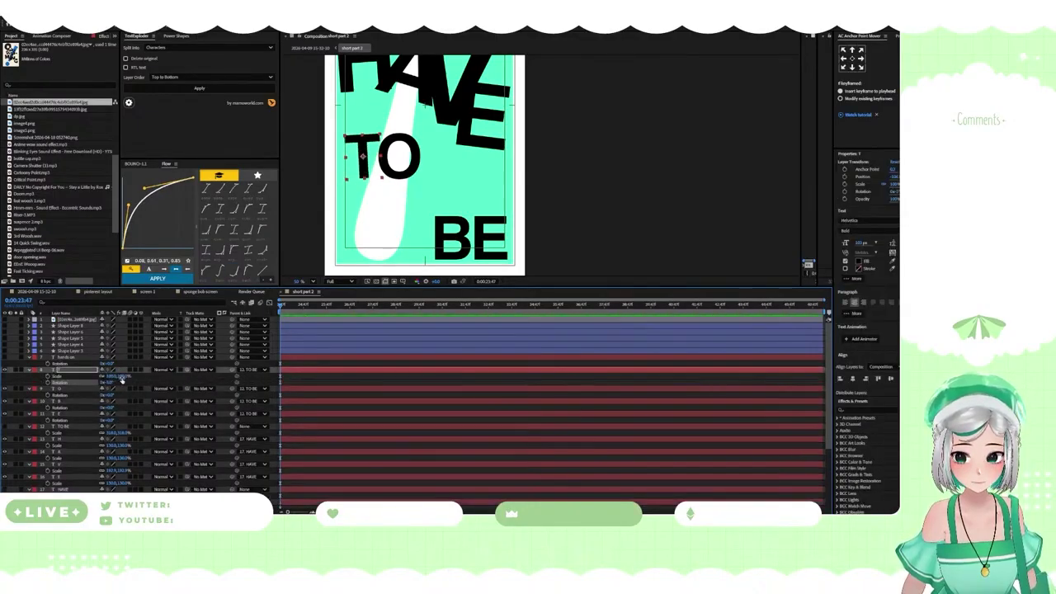
left_click_drag(121, 379, 163, 376)
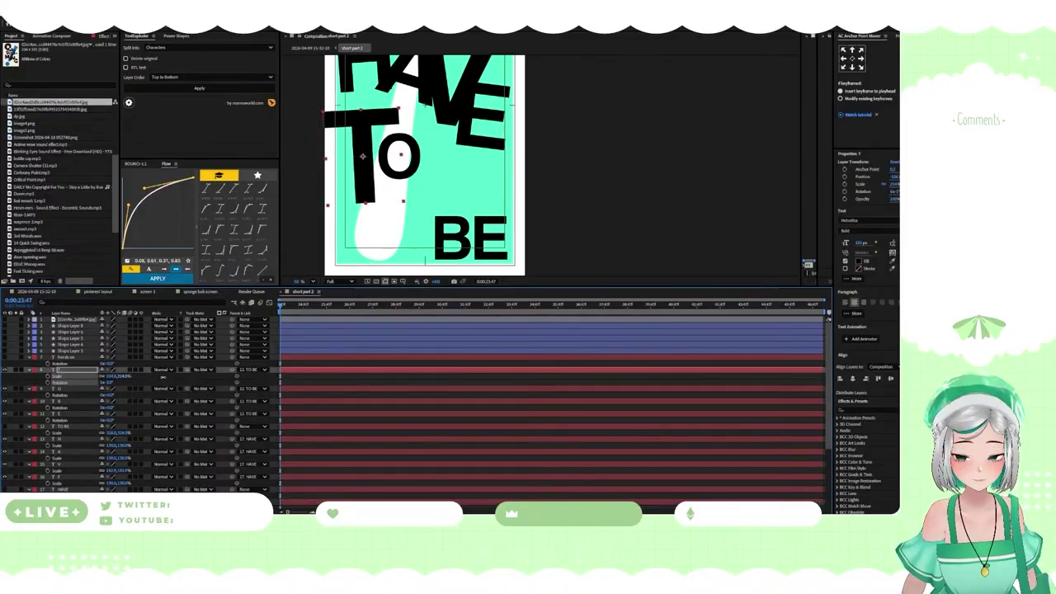
left_click_drag(366, 176, 423, 172)
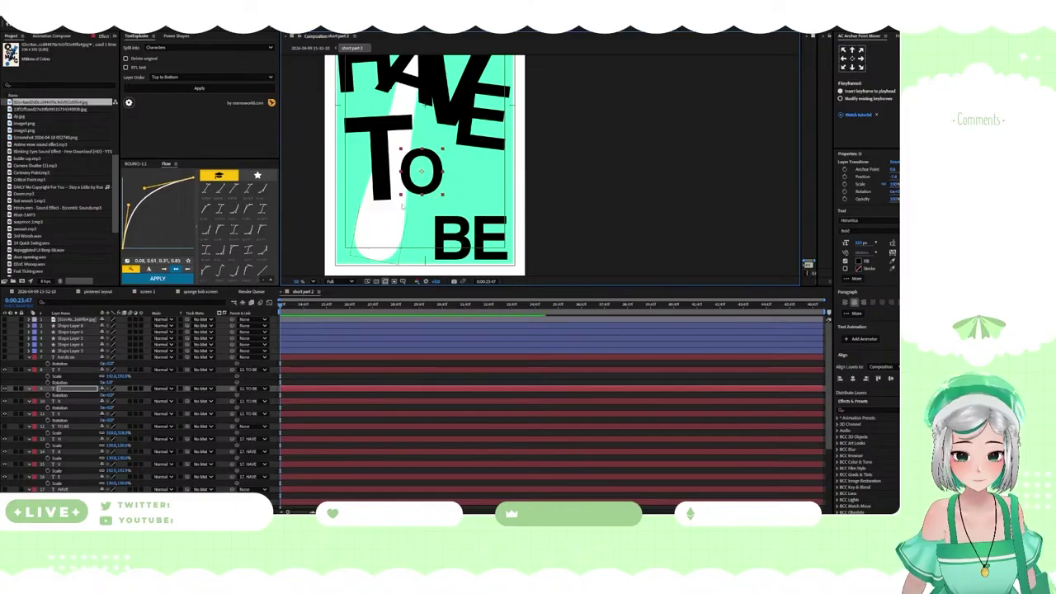
Rotate the O clockwise, enlarge it to about 135%, and nudge it up against the T's stem
key("r")
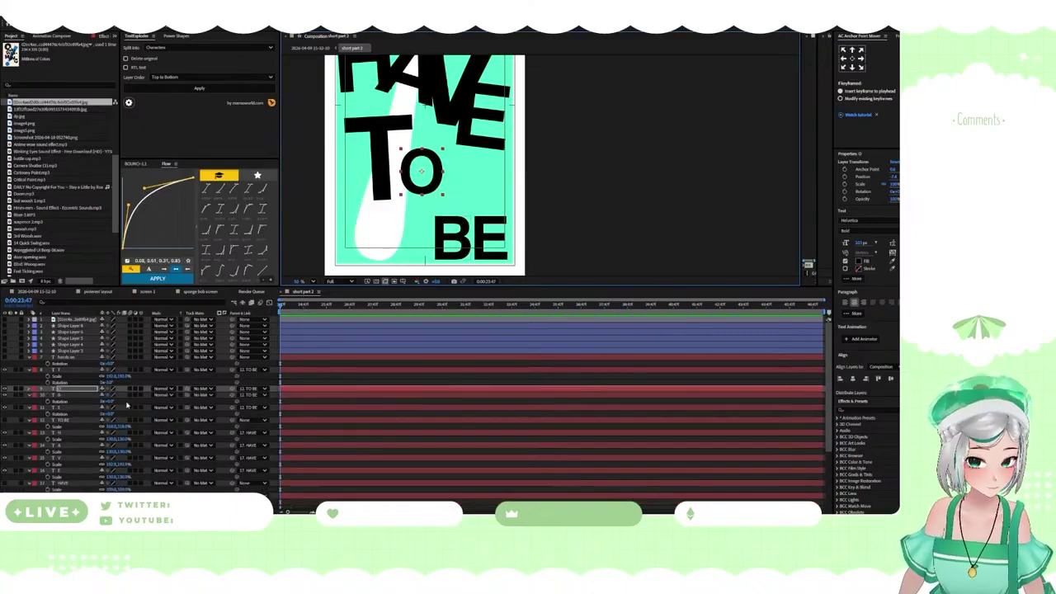
key("s")
key("shift+t")
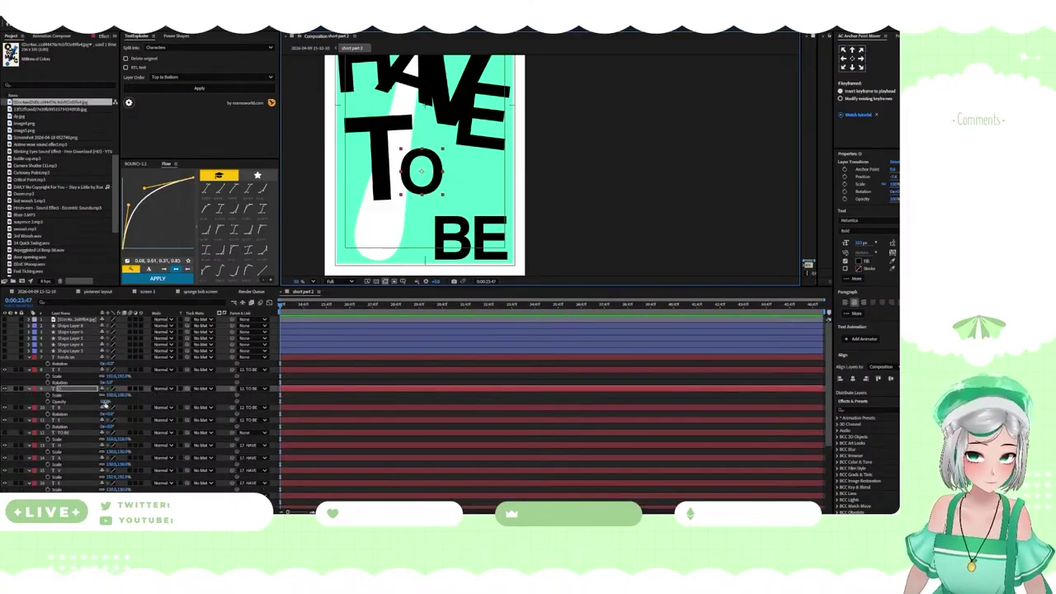
key("shift+r")
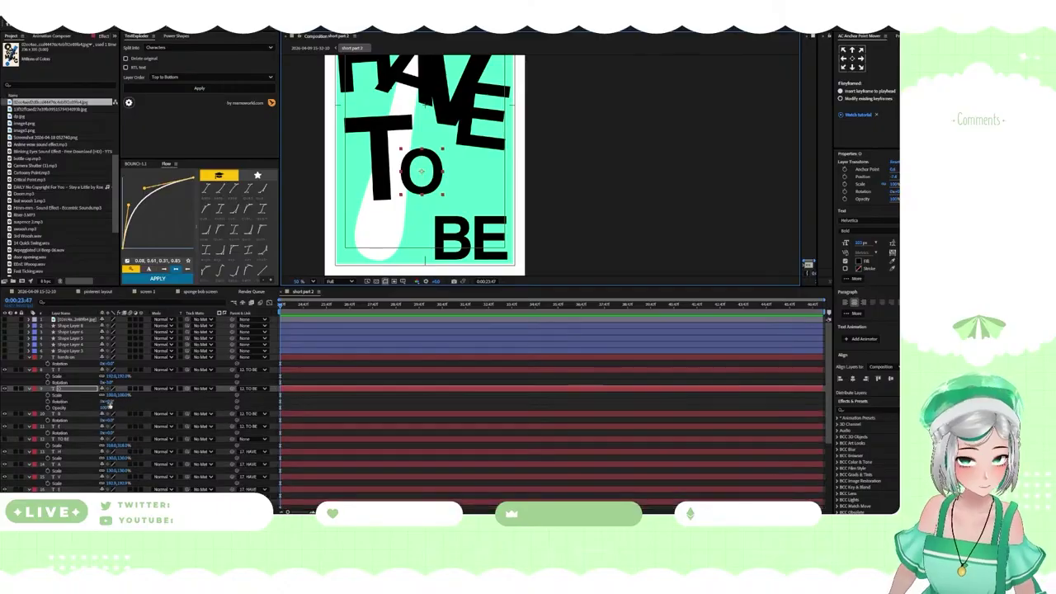
left_click(124, 409)
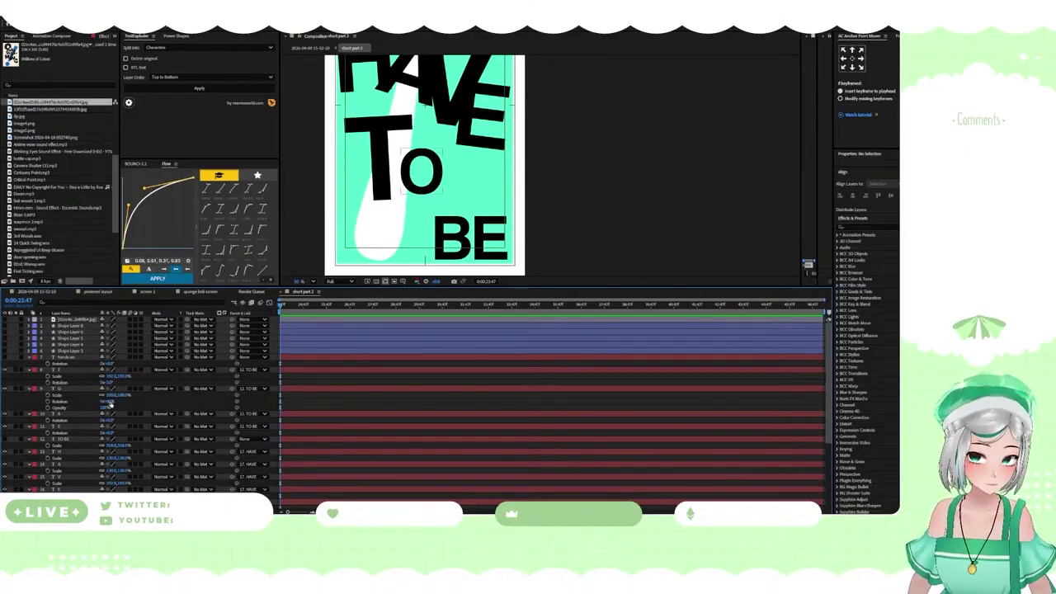
left_click(117, 396)
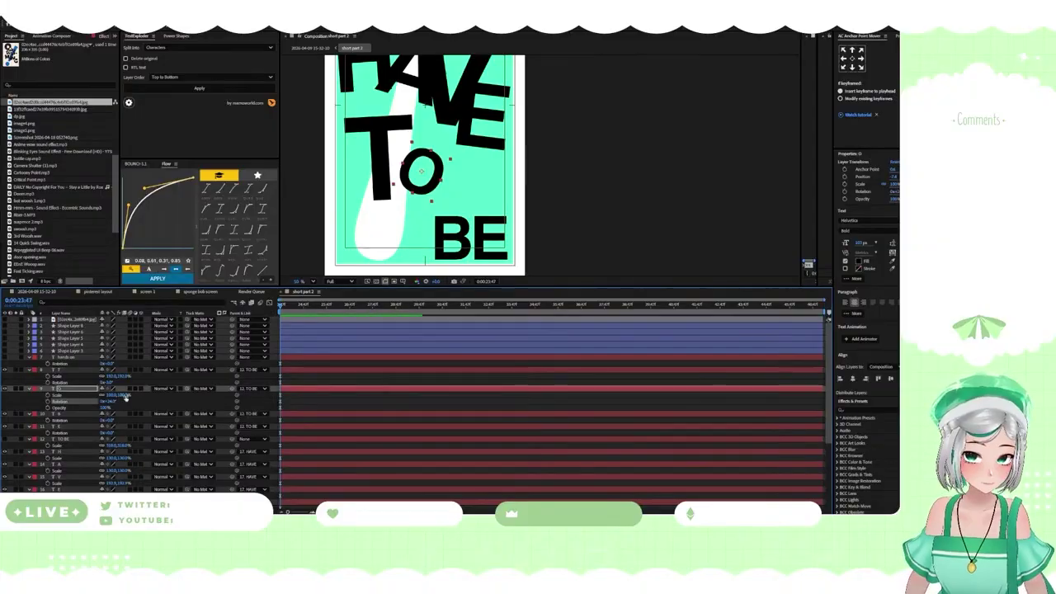
left_click_drag(125, 396, 138, 397)
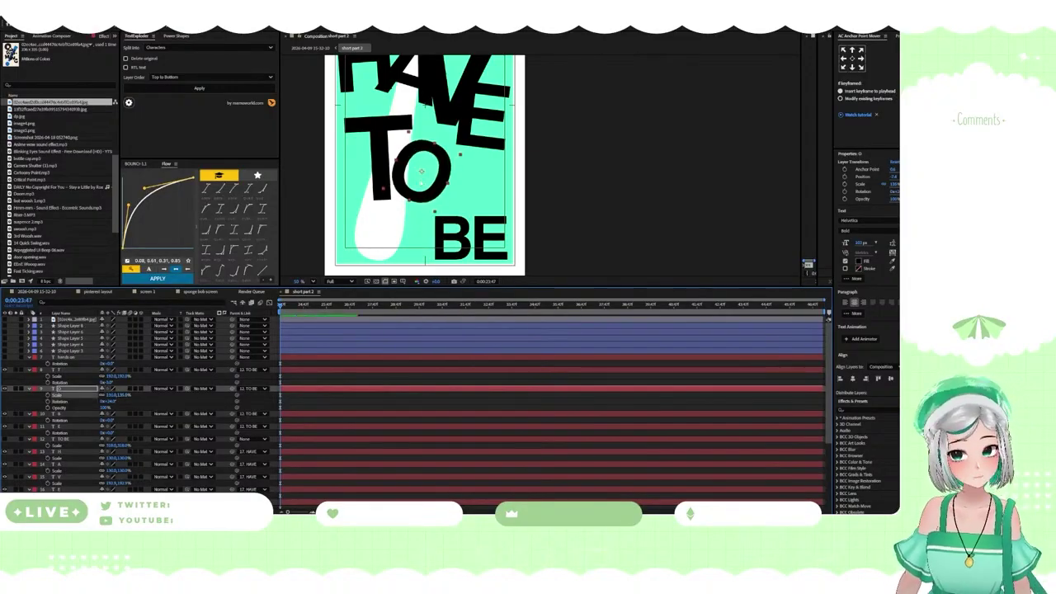
left_click_drag(421, 171, 421, 167)
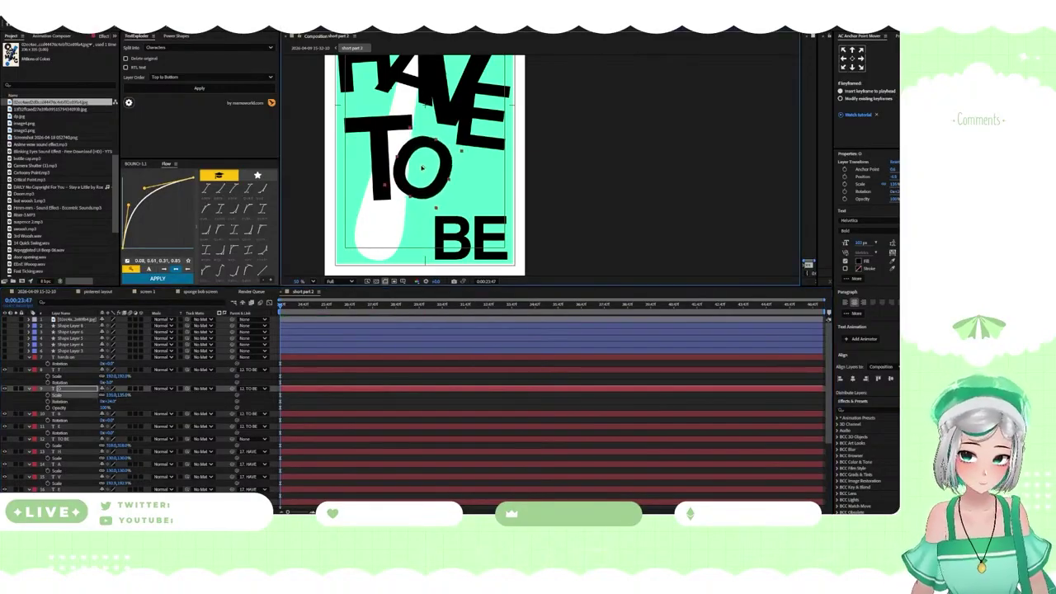
Move the B beneath the O, tilt it counter-clockwise, enlarge it slightly and nudge it up toward the O
left_click_drag(452, 234, 412, 231)
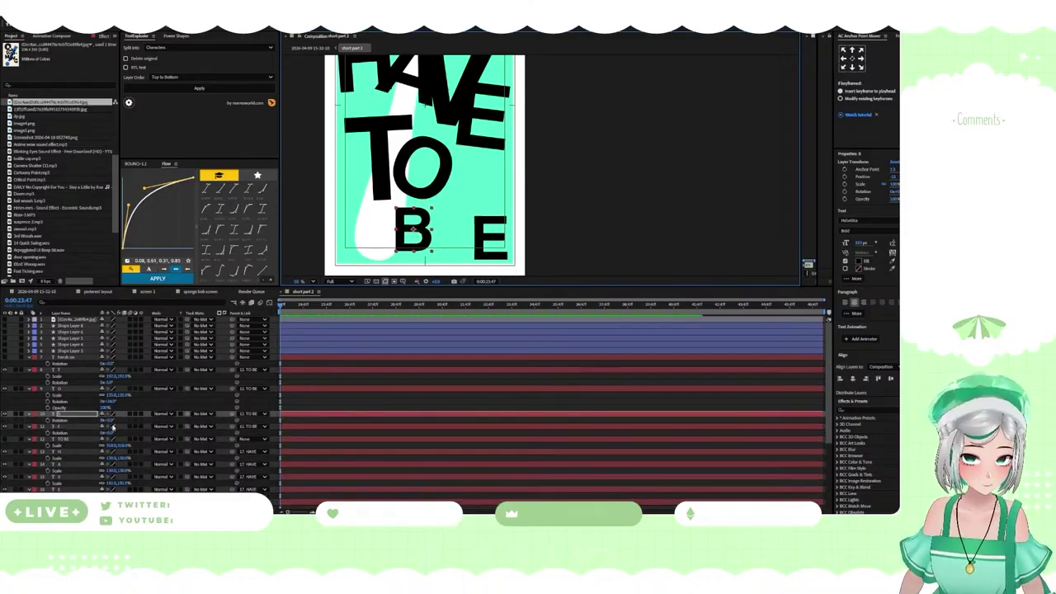
left_click_drag(109, 420, 135, 422)
key("shift+s")
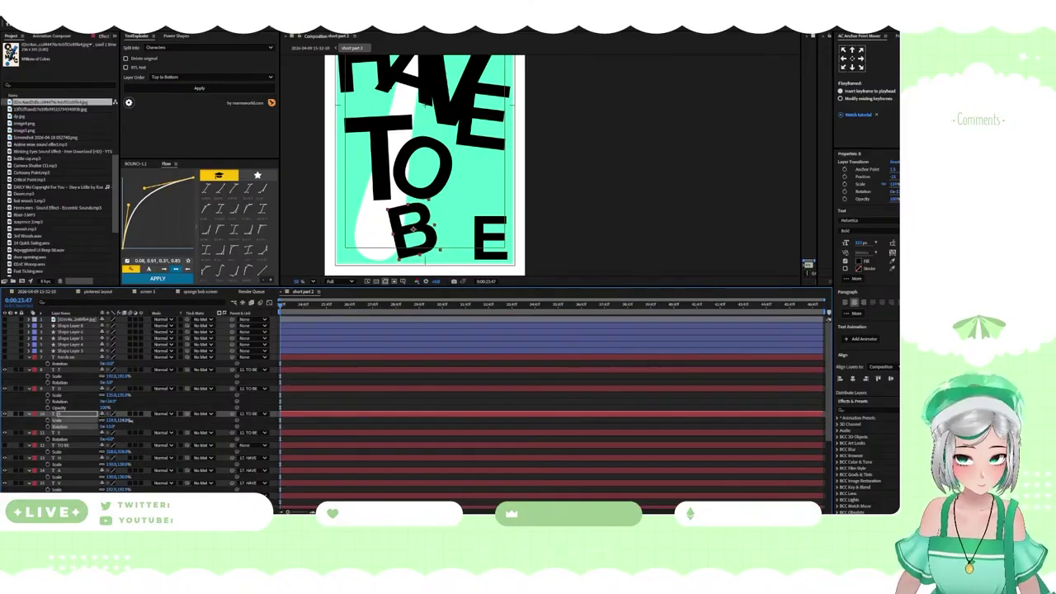
left_click_drag(416, 230, 422, 224)
Place the E close beside the B, tilt it slightly counter-clockwise, enlarge it and deselect the finished arrangement
left_click_drag(494, 237, 468, 219)
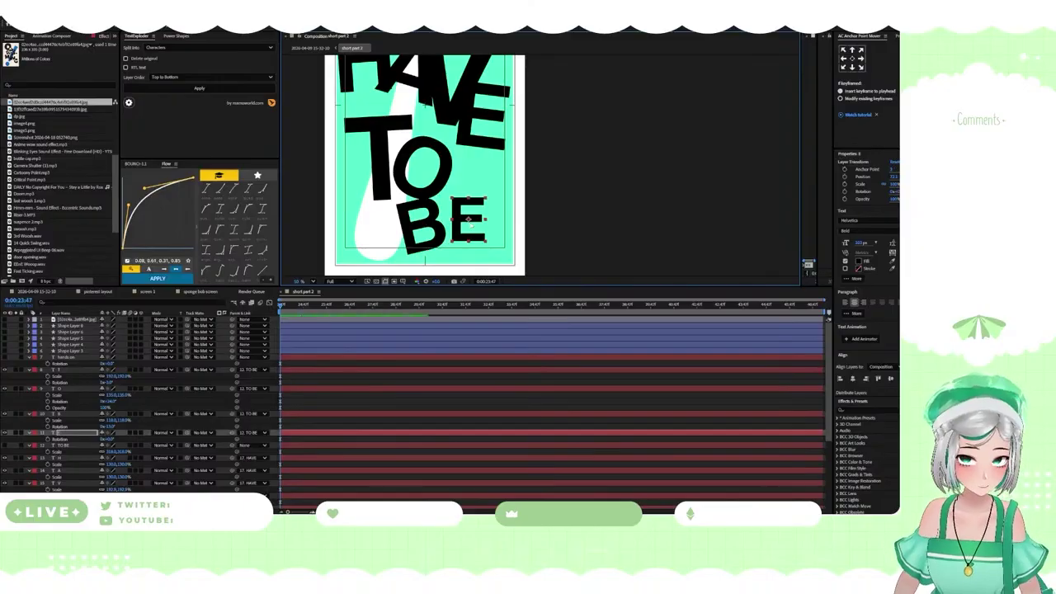
key("shift+s")
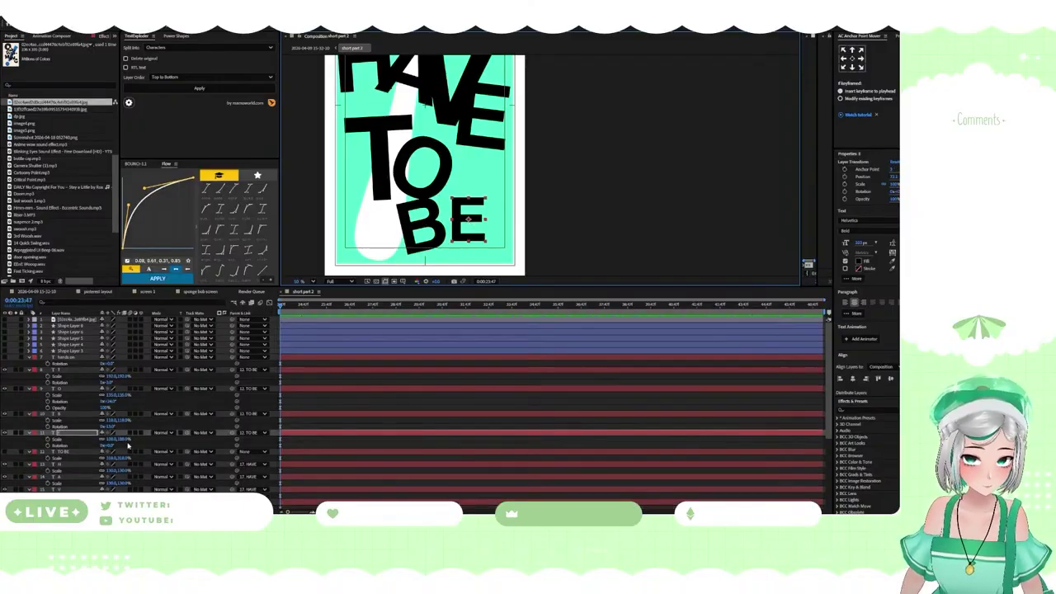
left_click_drag(111, 445, 150, 441)
left_click_drag(468, 221, 476, 221)
scroll(476, 222, "down", 3)
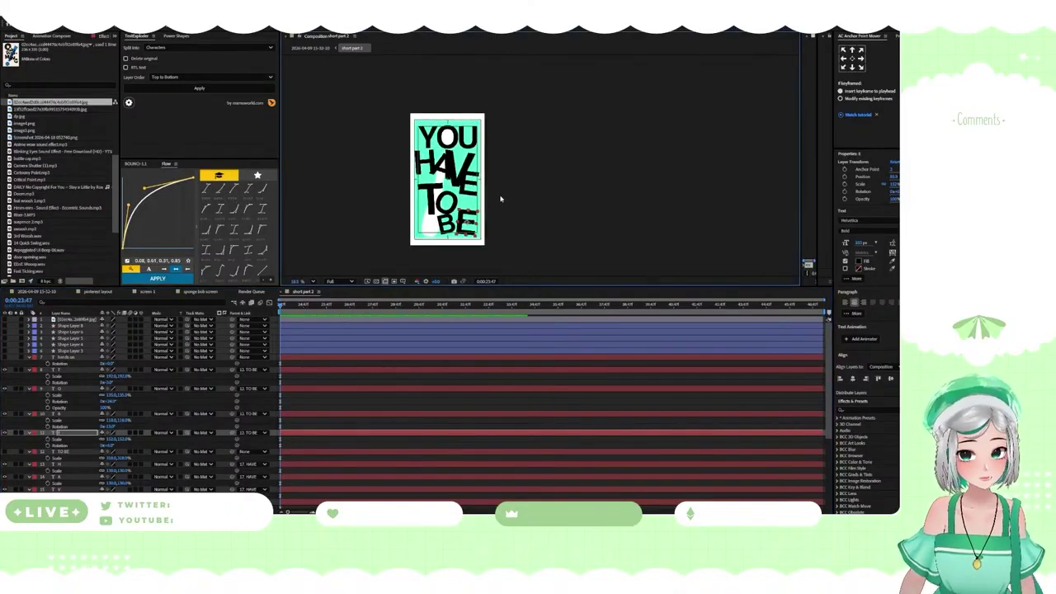
scroll(435, 212, "up", 2)
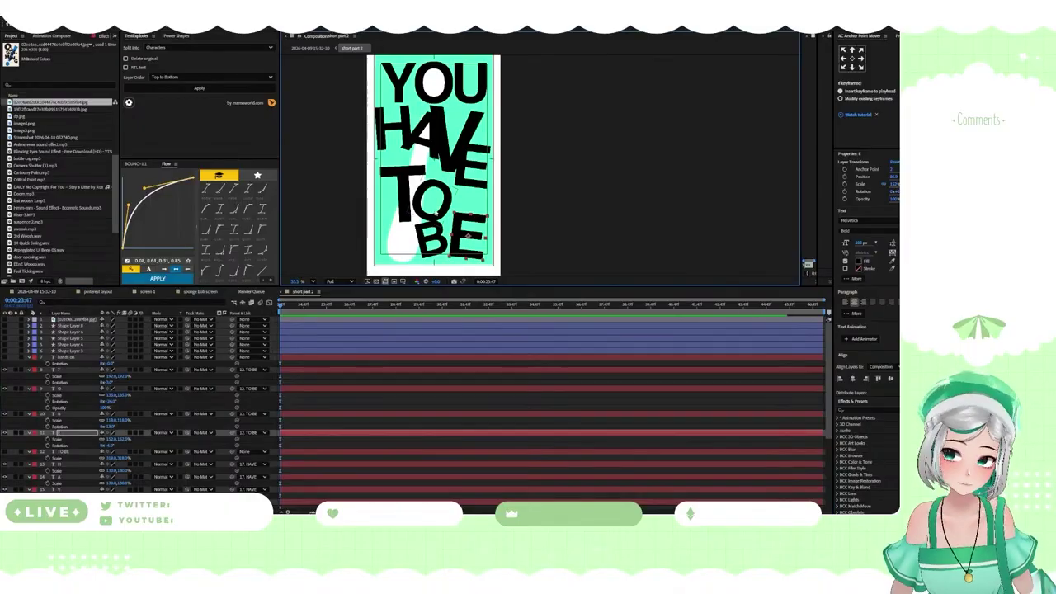
scroll(437, 192, "up", 1)
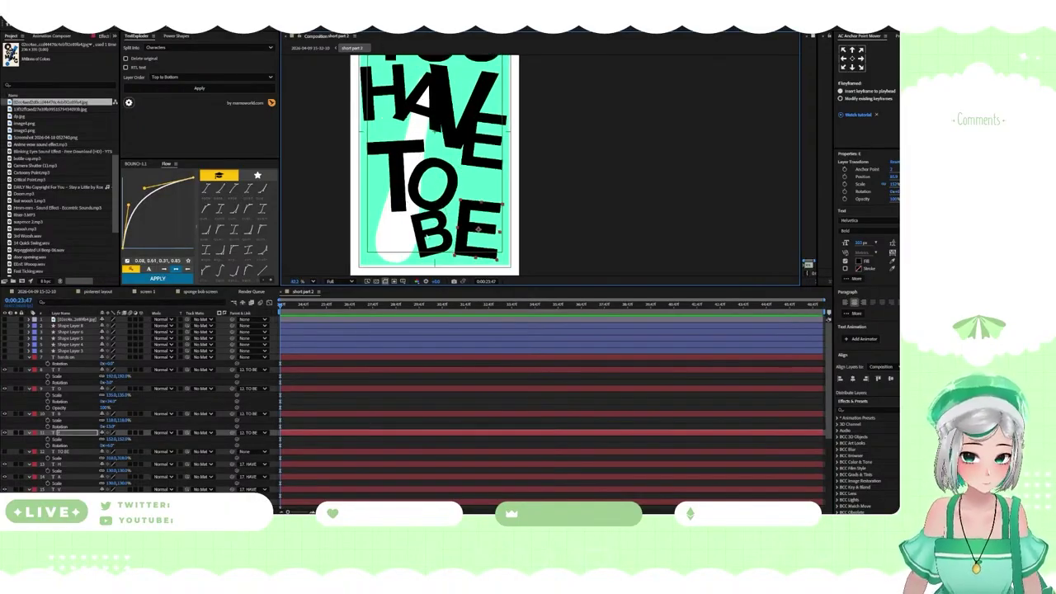
scroll(462, 243, "down", 3)
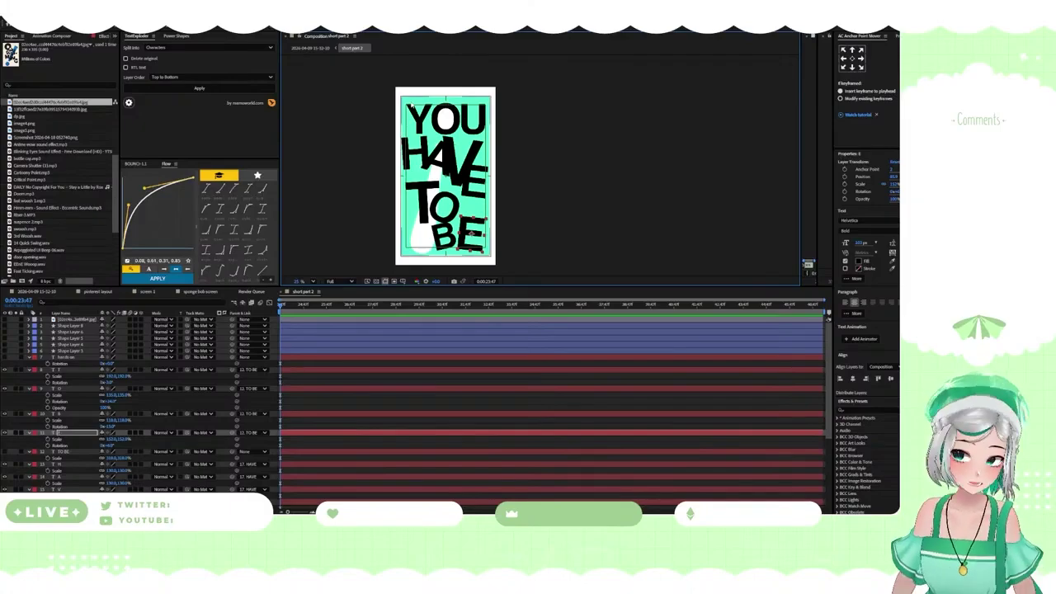
left_click(558, 207)
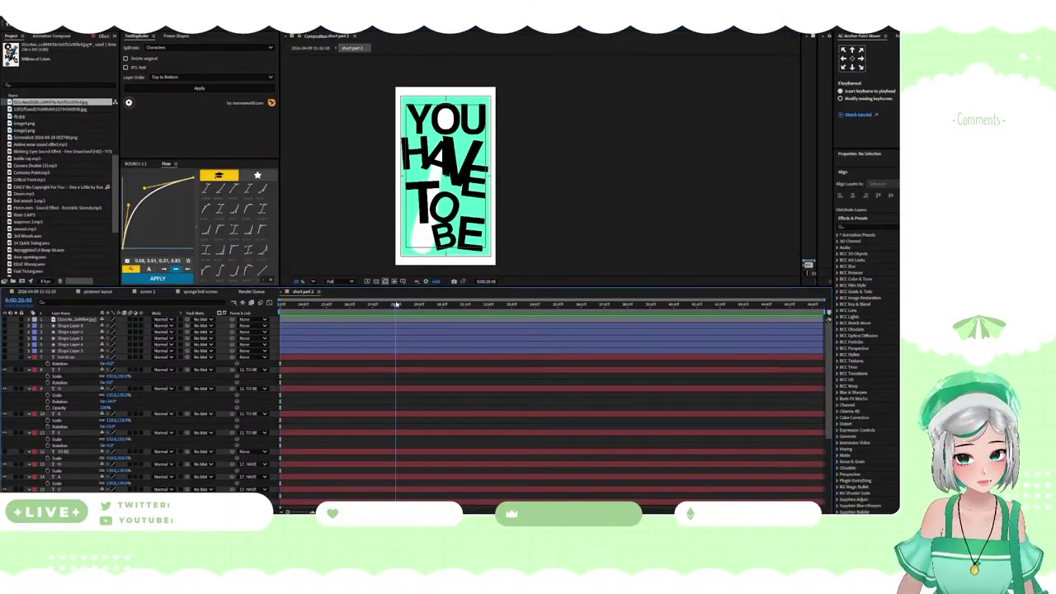
Animate the YOU layer's position from above the frame at the layer's start to its current place midway through the layer
scroll(86, 424, "down", 10)
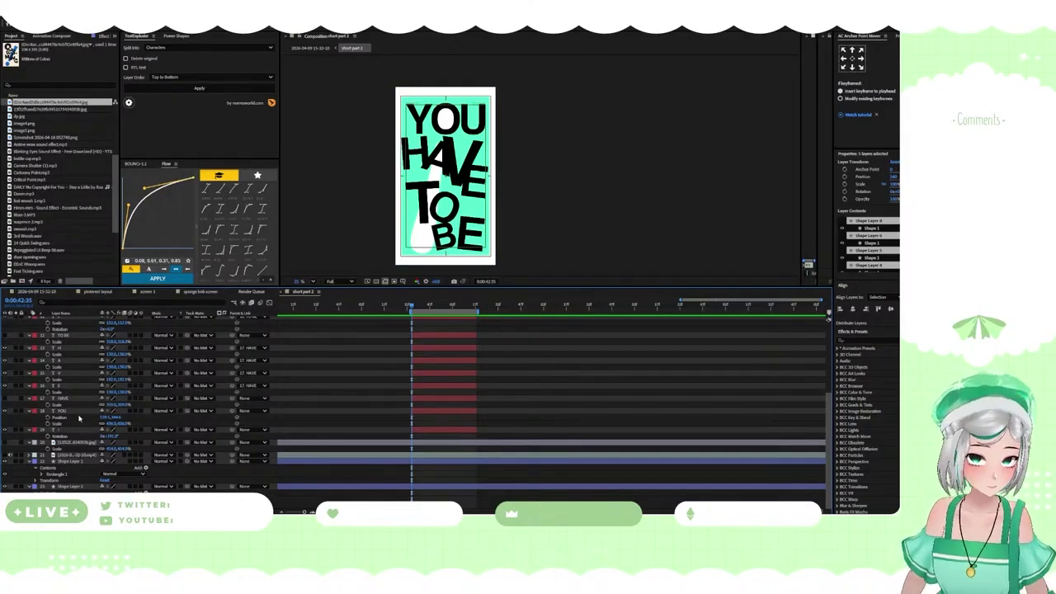
left_click(48, 418)
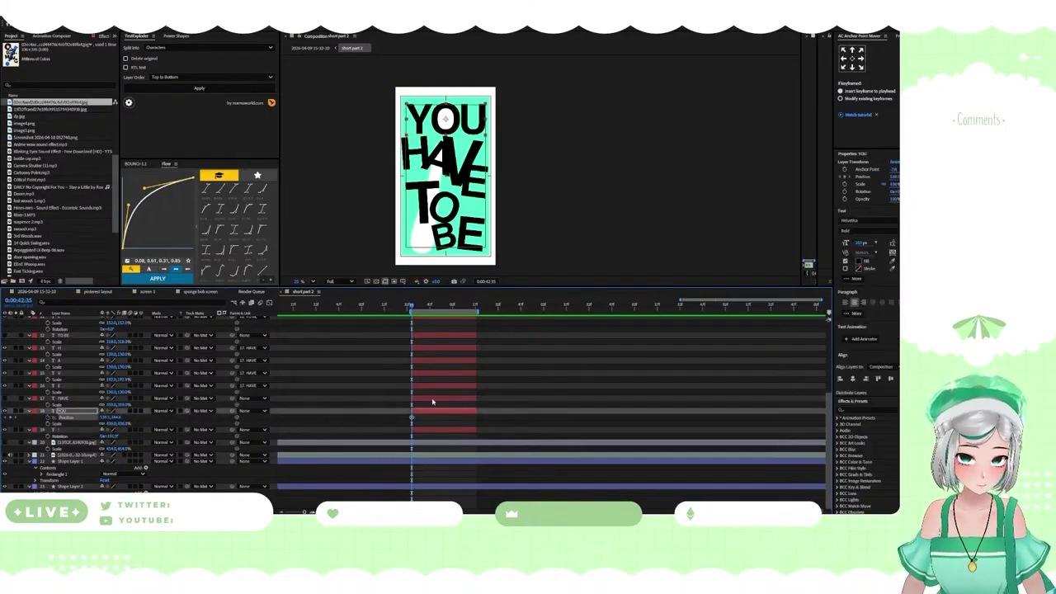
left_click_drag(417, 421, 441, 420)
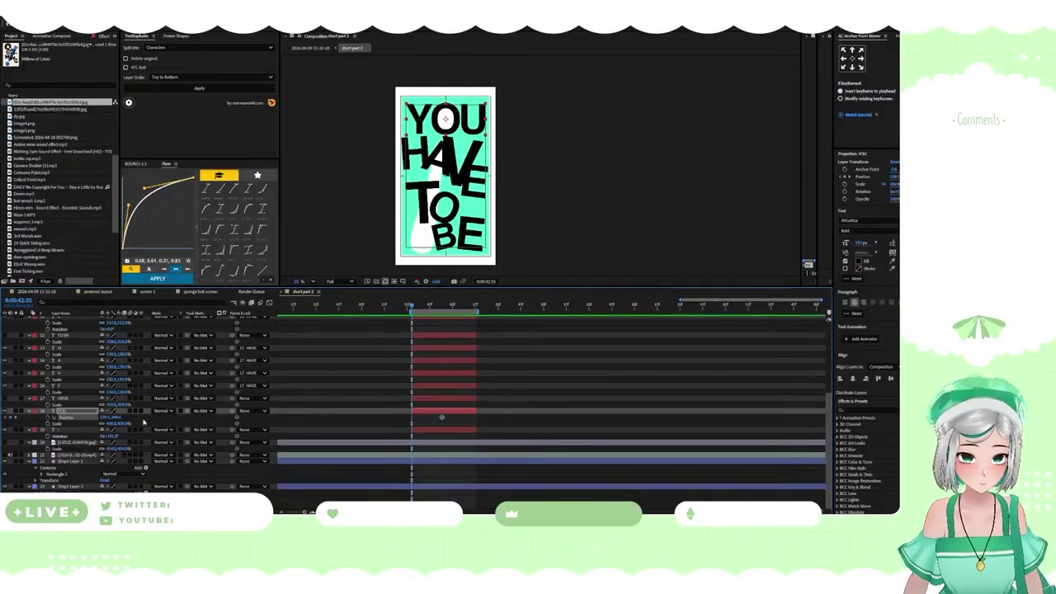
left_click_drag(117, 419, 35, 419)
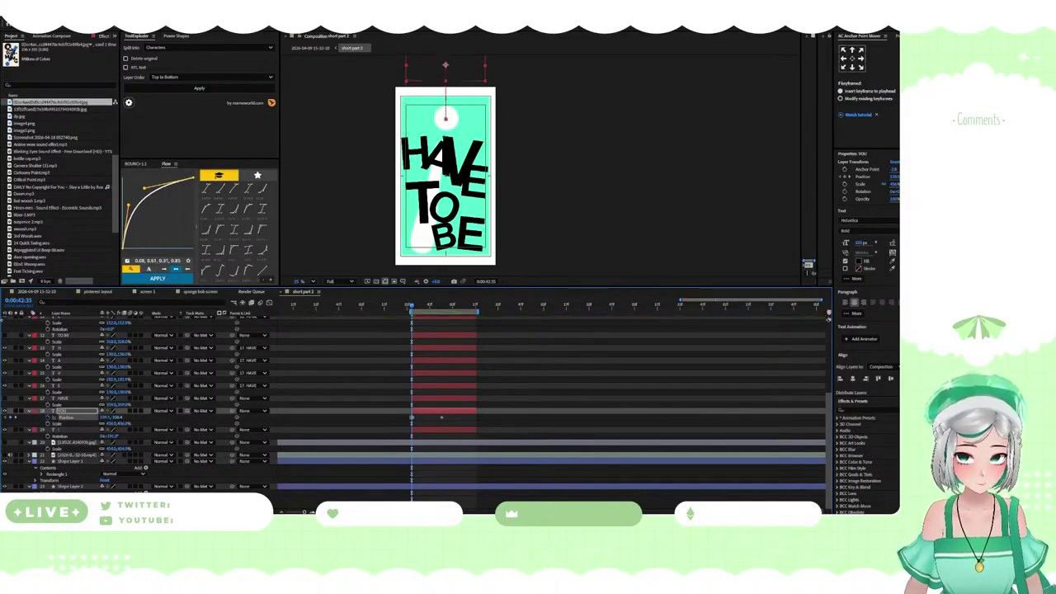
Apply the 0.08, 0.61, 0.31, 0.85 Flow easing curve to YOU's position keyframes and preview the drop-in
left_click(269, 302)
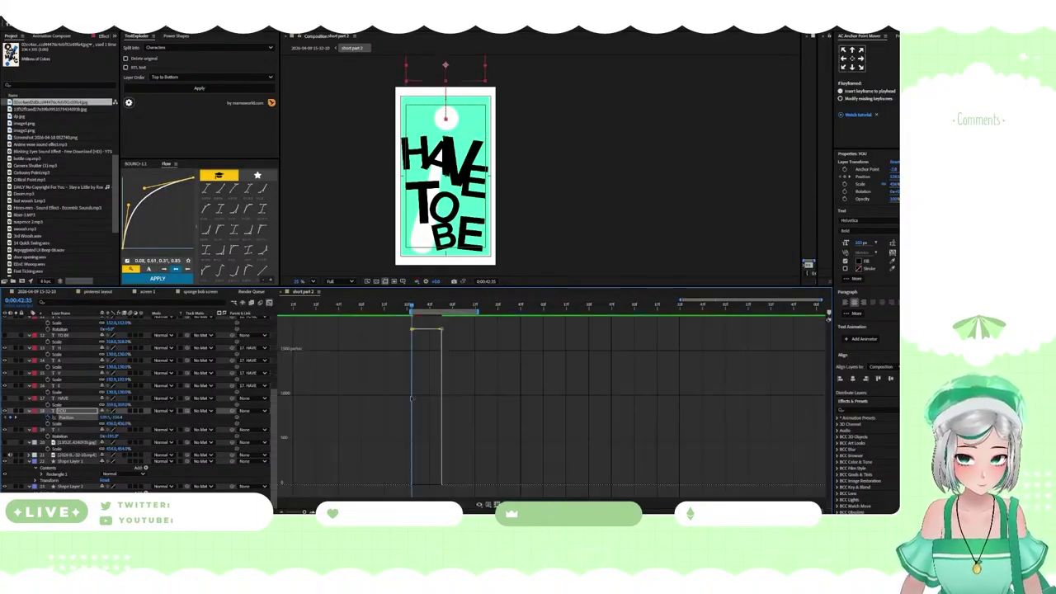
left_click(271, 295)
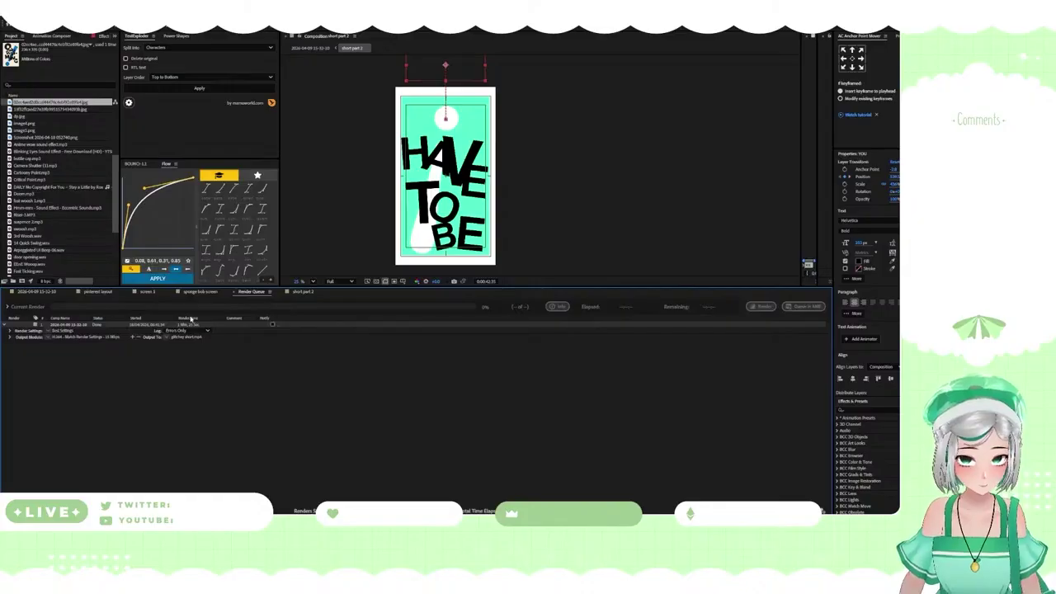
left_click(301, 293)
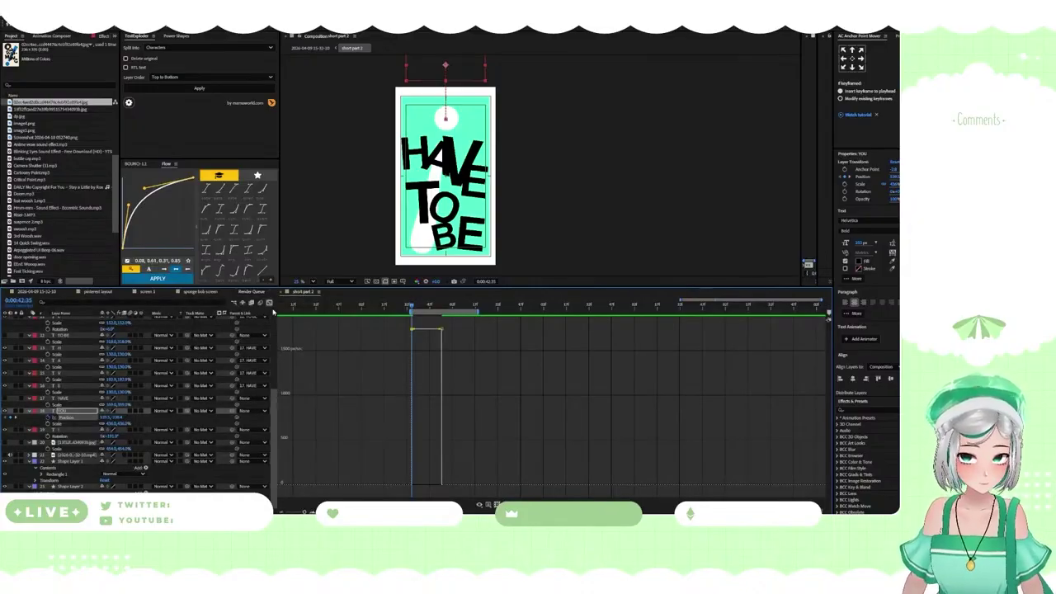
left_click(269, 303)
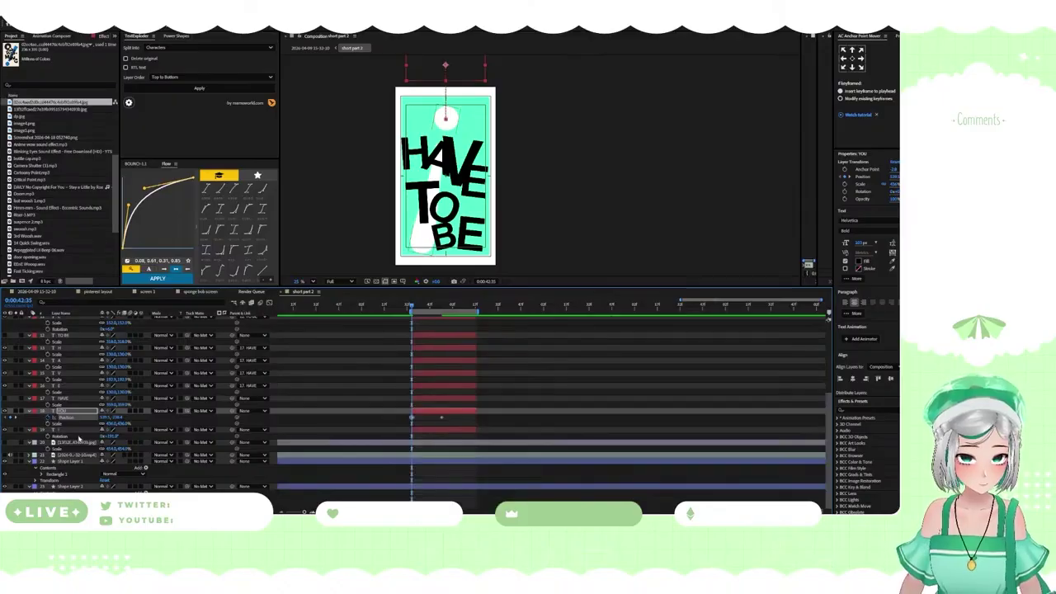
left_click(157, 278)
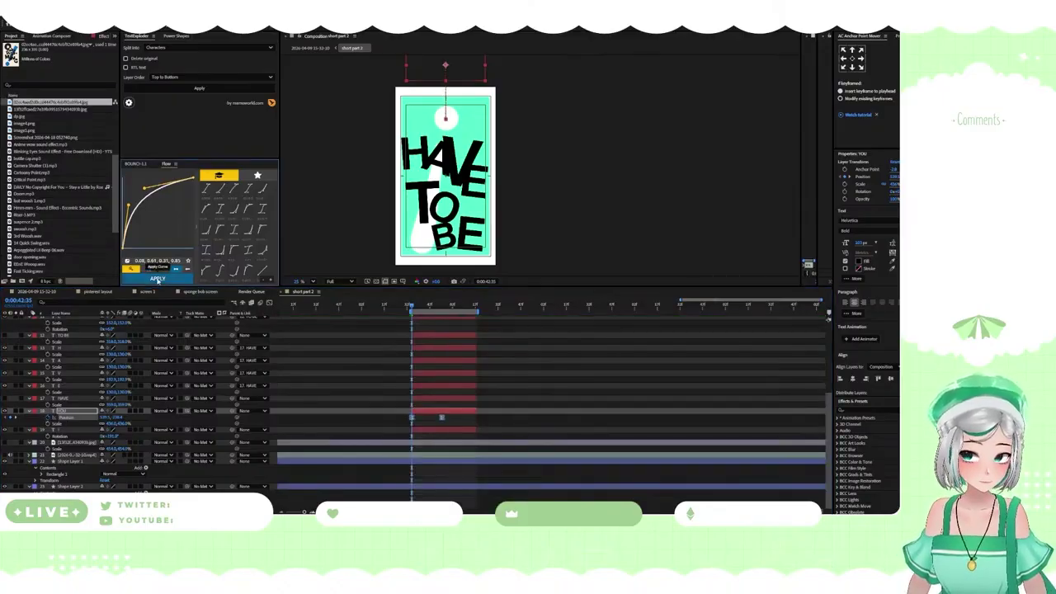
key("space")
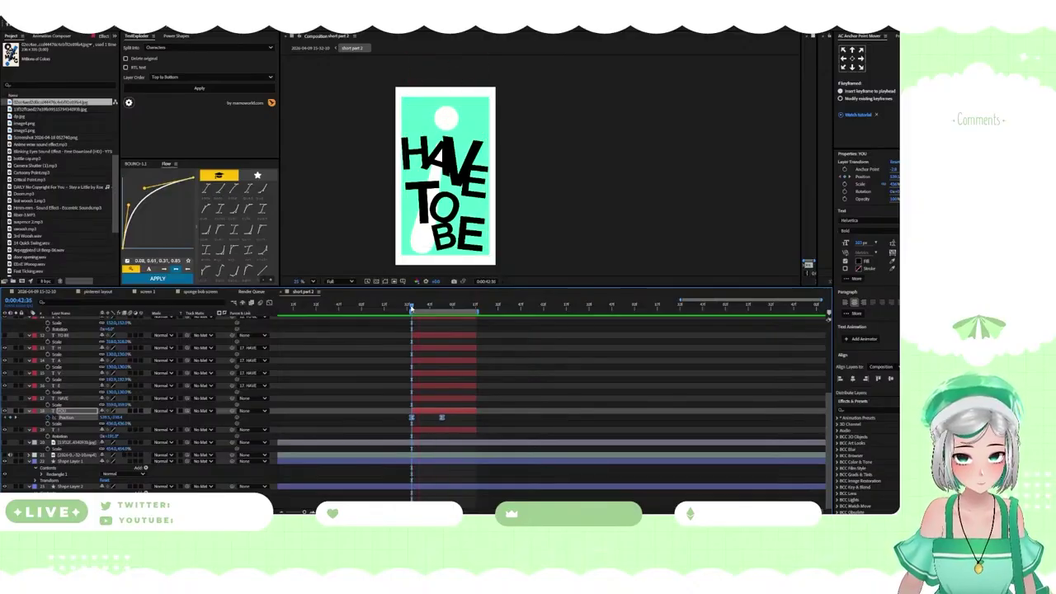
Show YOU's position speed graph, select both keyframes and reshape the final keyframe's easing down to zero speed
left_click(268, 302)
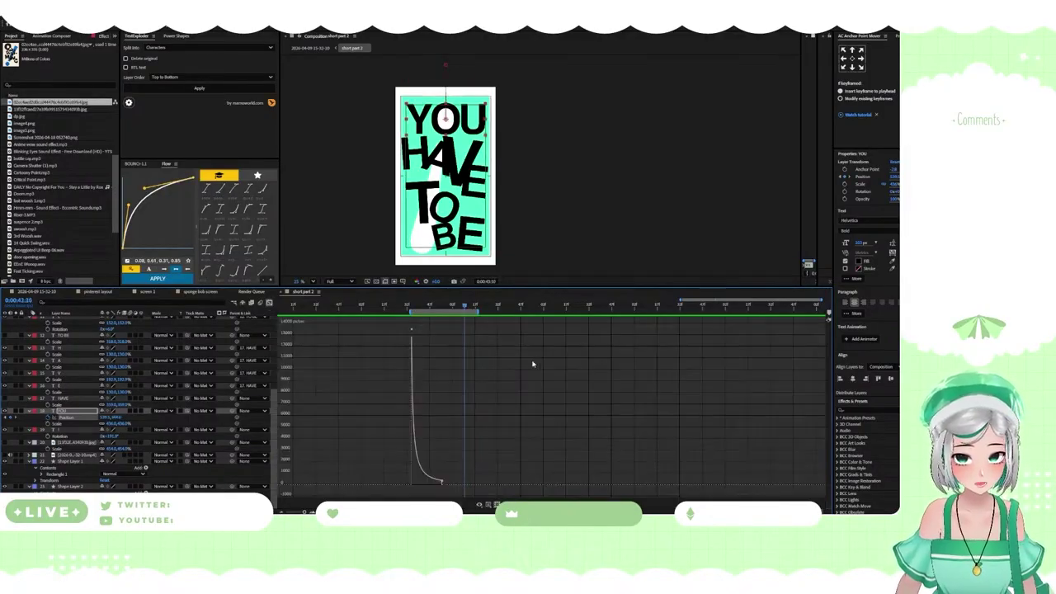
left_click_drag(560, 487, 282, 322)
left_click_drag(438, 480, 446, 485)
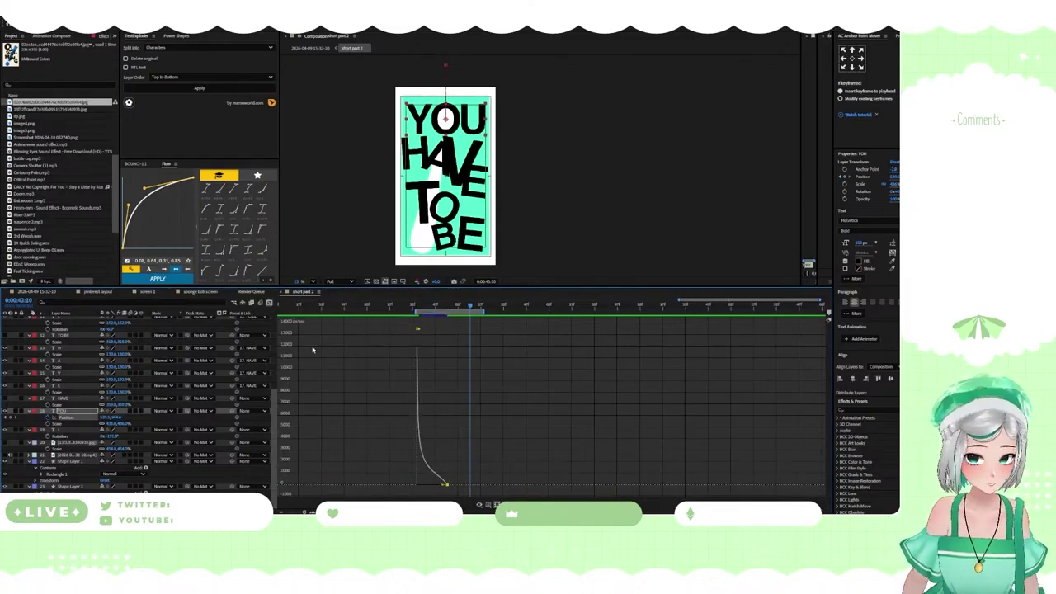
Bring the speed of YOU's first position keyframe down to zero in the speed graph
left_click_drag(341, 340, 498, 328)
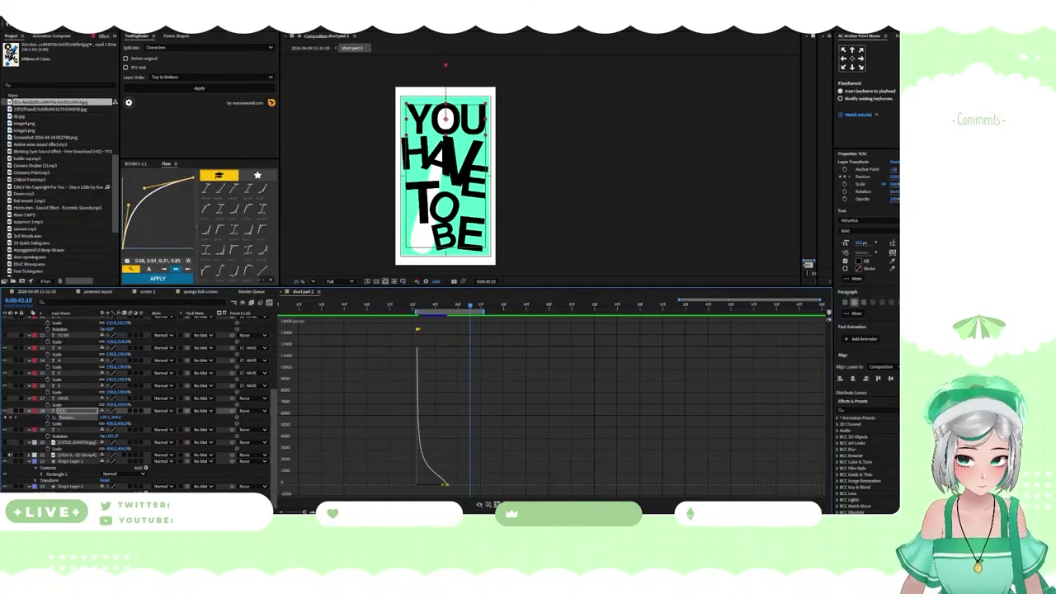
left_click_drag(417, 329, 417, 485)
scroll(403, 469, "up", 3)
Try a higher ending speed on YOU's final position keyframe, preview the drop-in and undo the change
left_click_drag(561, 488, 580, 431)
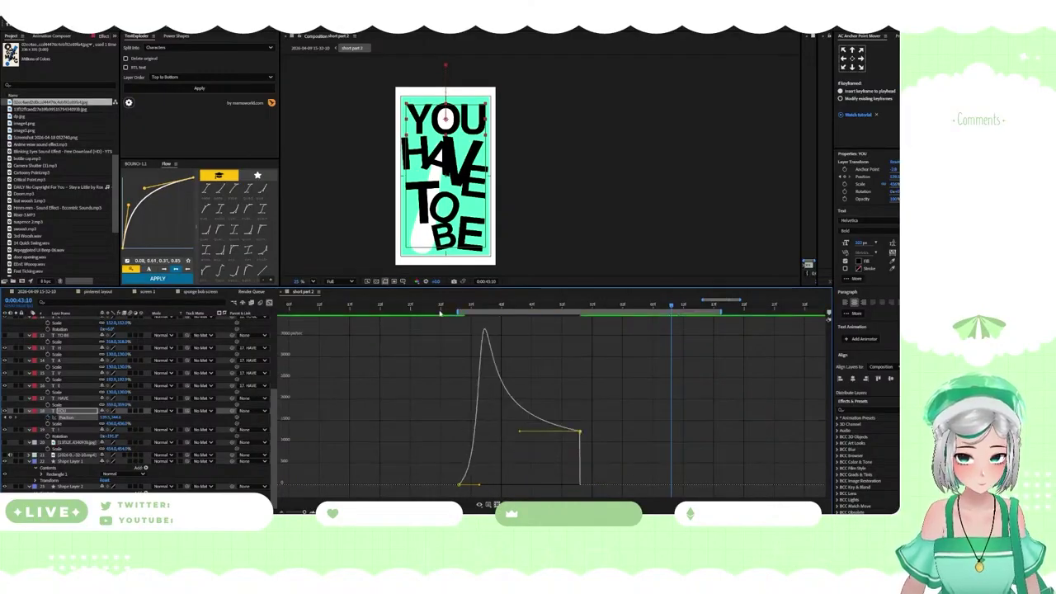
left_click_drag(439, 307, 459, 306)
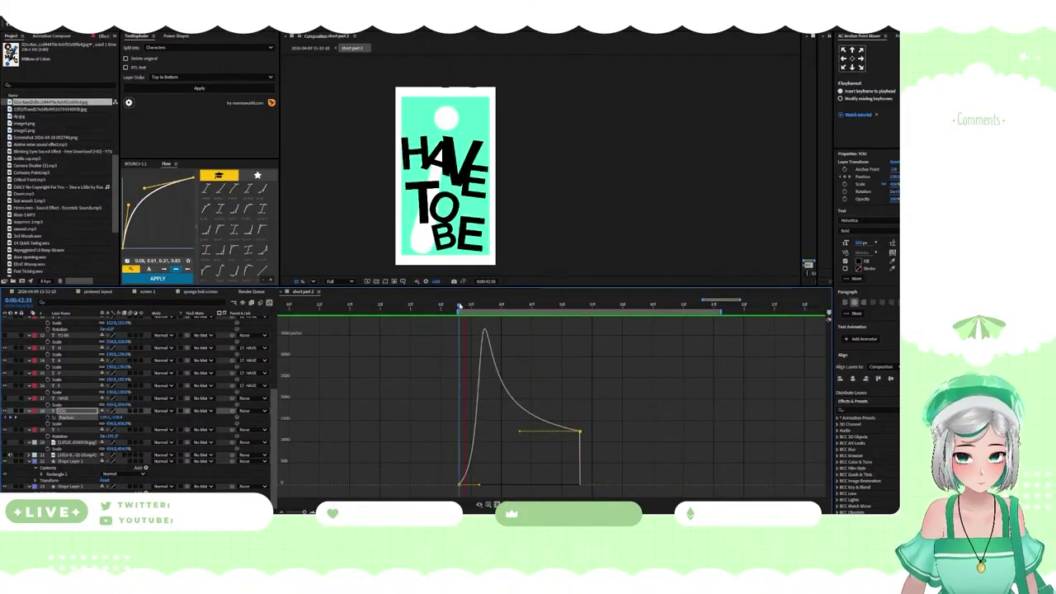
key("ctrl+z")
key("ctrl+z")
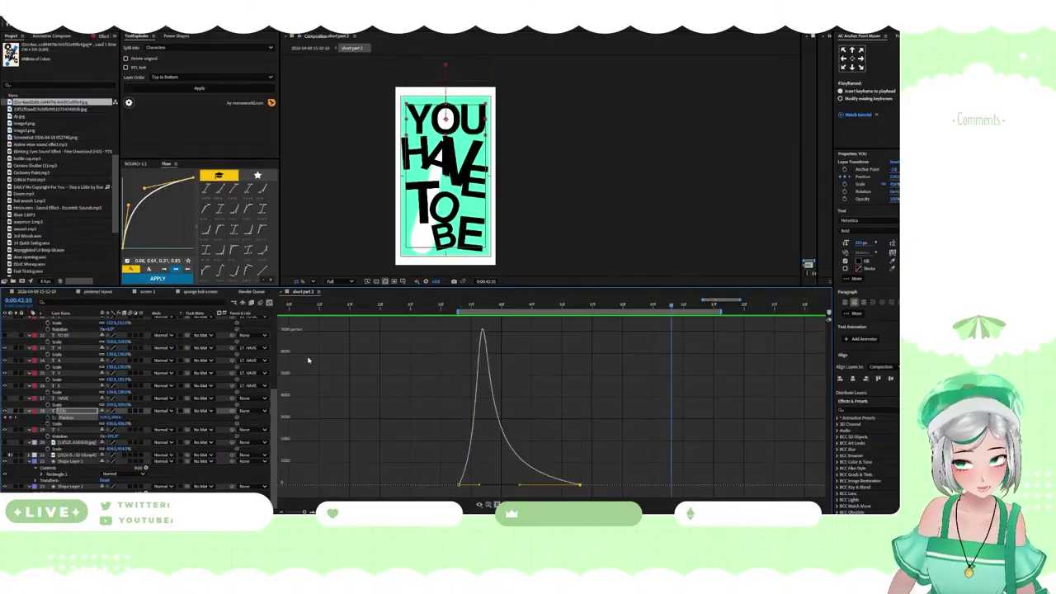
Apply the 0.00, 0.00, 0.58, 1.00 Flow curve to YOU's position keyframes, bring the final keyframe earlier and preview the drop
left_click(269, 304)
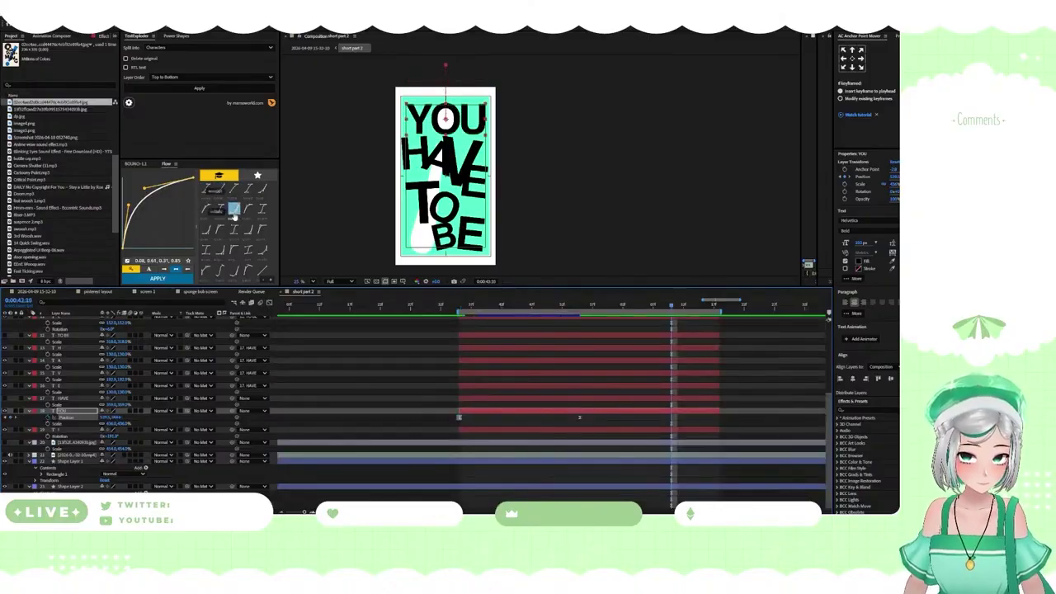
left_click(235, 189)
left_click(158, 281)
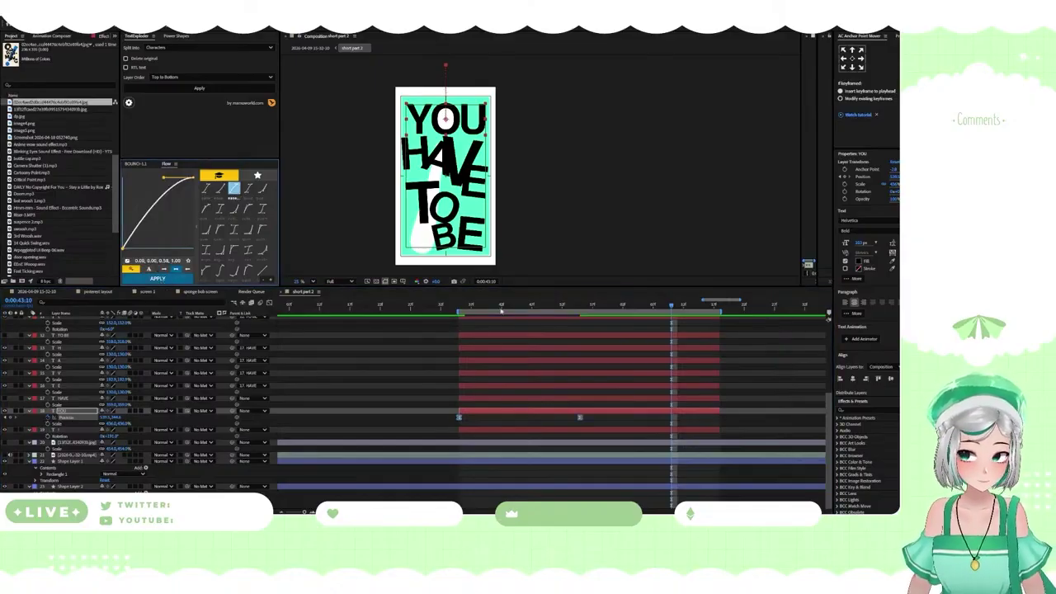
mouse_move(471, 306)
left_mouse_down()
mouse_move(460, 307)
mouse_move(497, 313)
mouse_move(531, 418)
mouse_move(458, 310)
left_mouse_up()
left_click(576, 424)
key("space")
key("space")
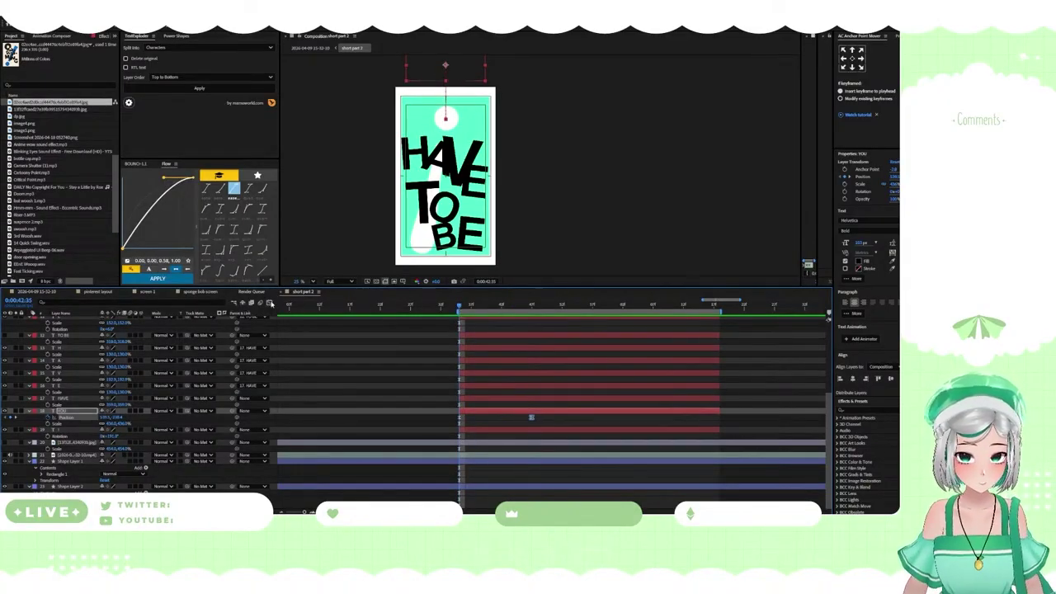
Apply the BOUNC Overshoot expression to YOU's position and scrub through the bounce
left_click(270, 303)
right_click(565, 387)
right_click(563, 388)
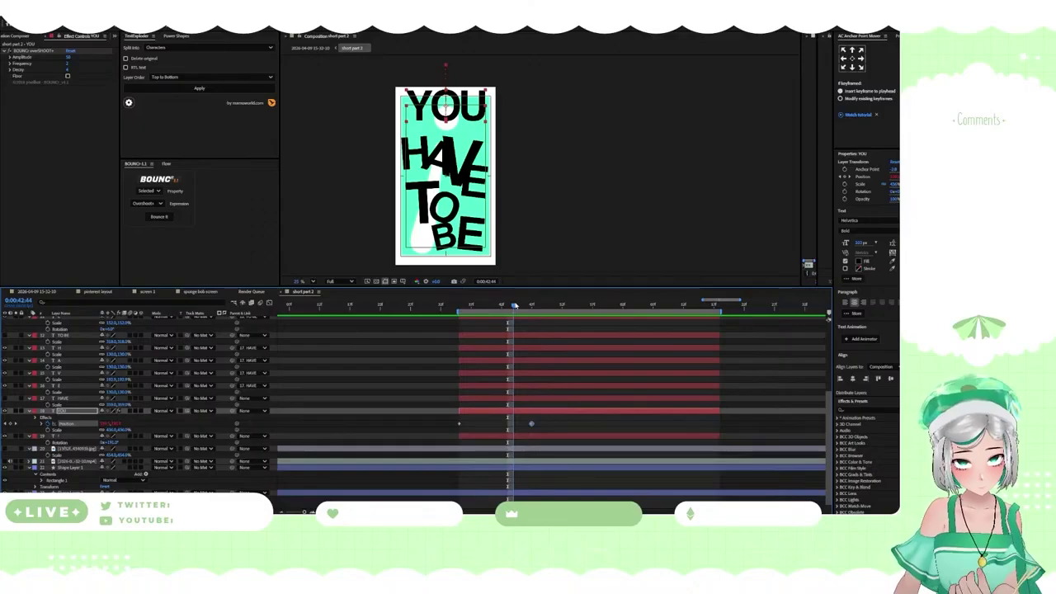
left_click_drag(515, 306, 618, 333)
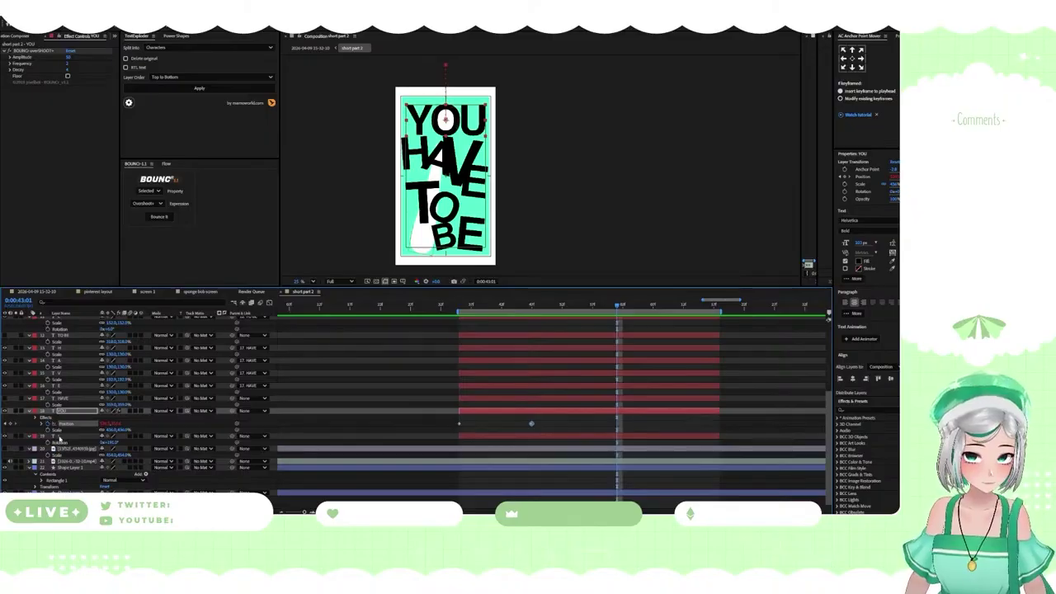
Parent the white exclamation mark layer to YOU and check that both move together
left_click(173, 436)
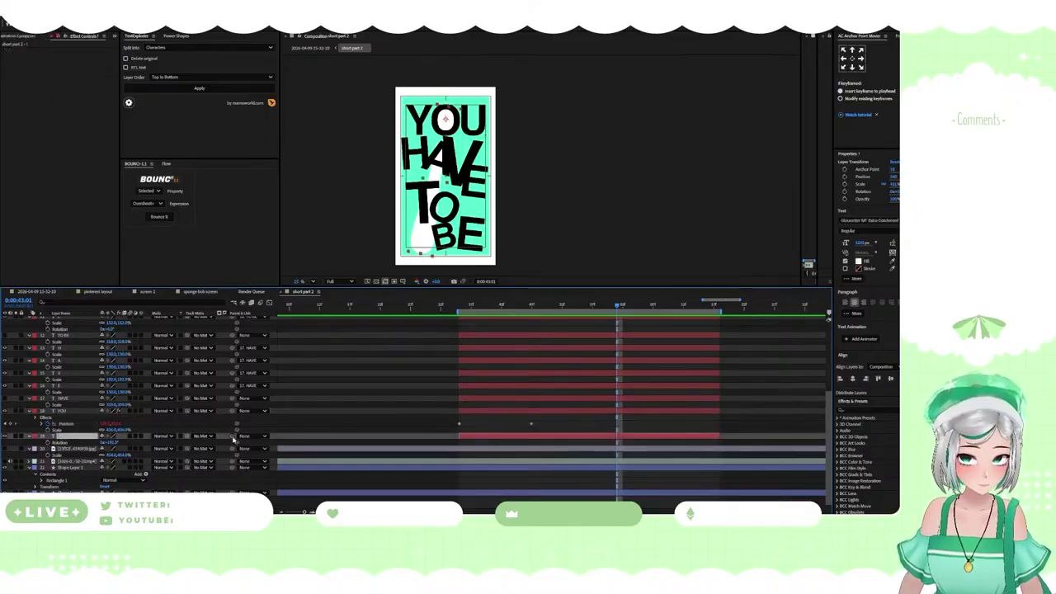
left_click_drag(234, 440, 66, 410)
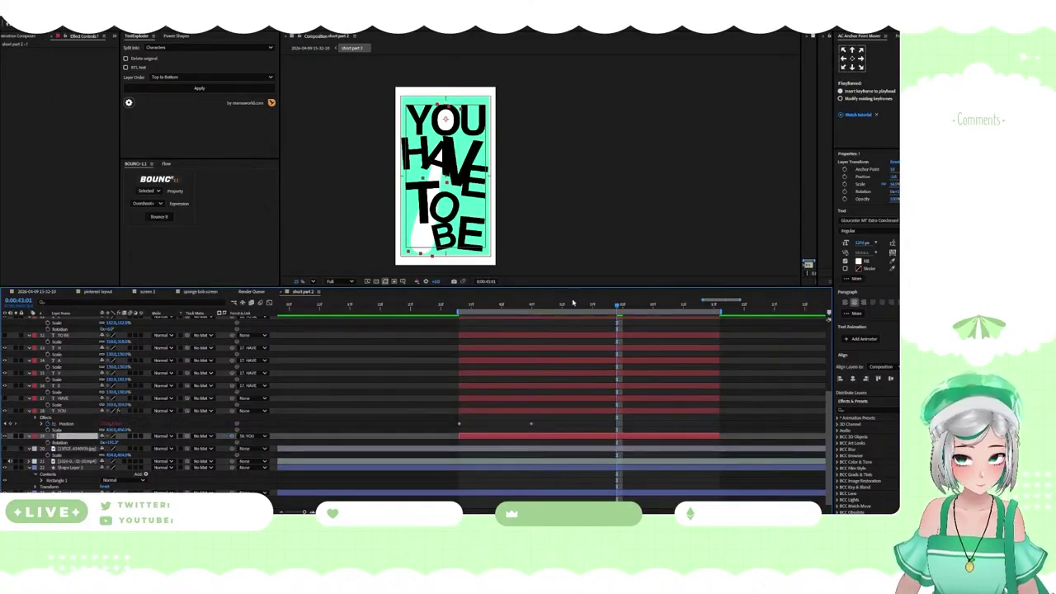
left_click_drag(482, 305, 532, 361)
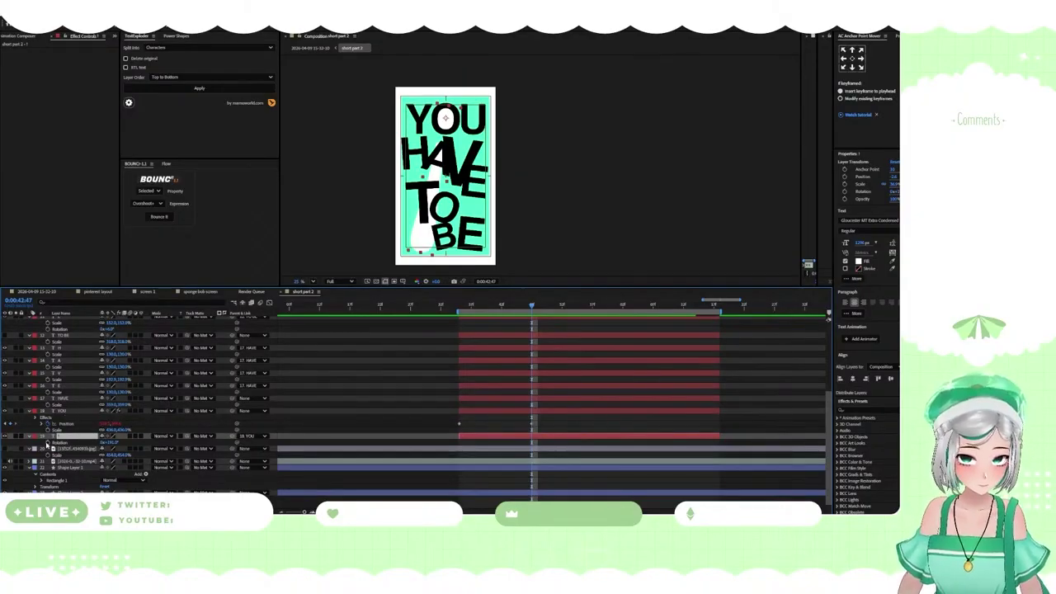
Animate the exclamation mark's rotation from a turned-away angle to its current tilt with two closely spaced keyframes around YOU's landing
left_click(47, 443)
left_click_drag(531, 444, 580, 443)
left_click_drag(112, 444, 175, 443)
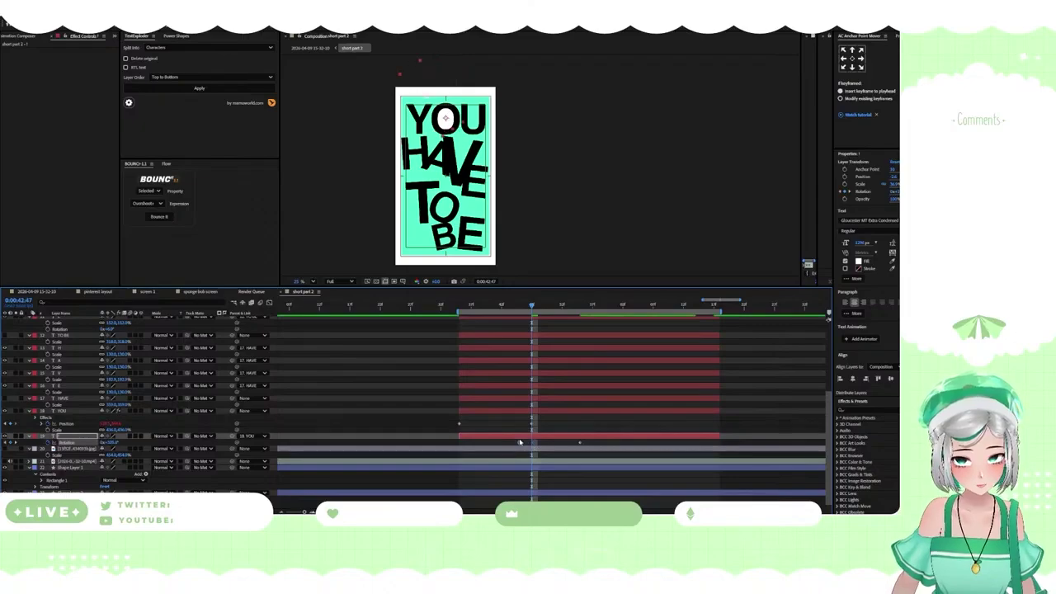
left_click_drag(581, 443, 561, 443)
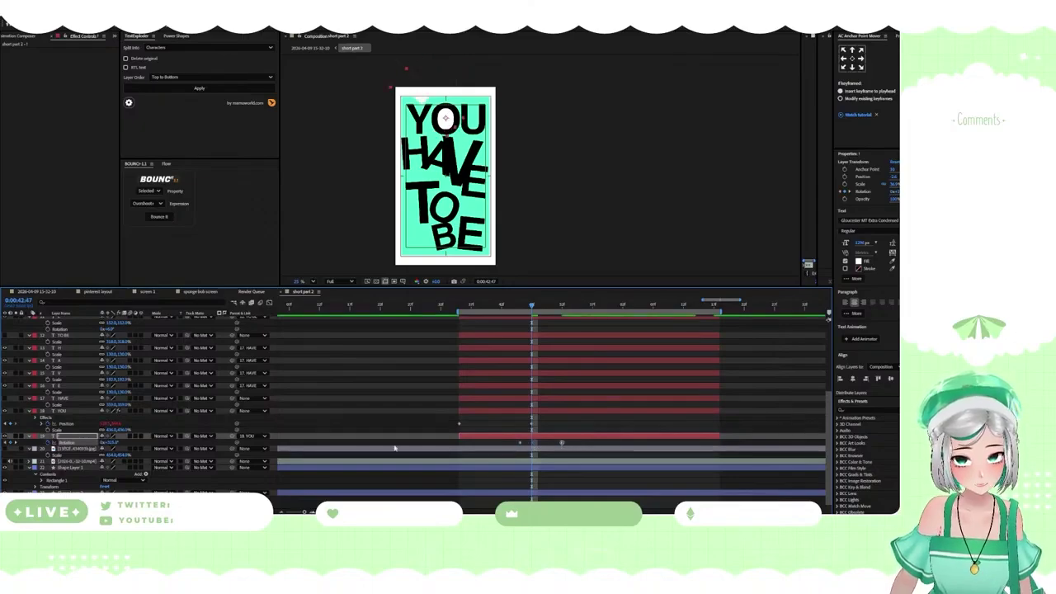
Apply the BOUNC Overshoot expression to the exclamation mark's rotation and preview the swing several times
left_click(160, 216)
left_click(499, 305)
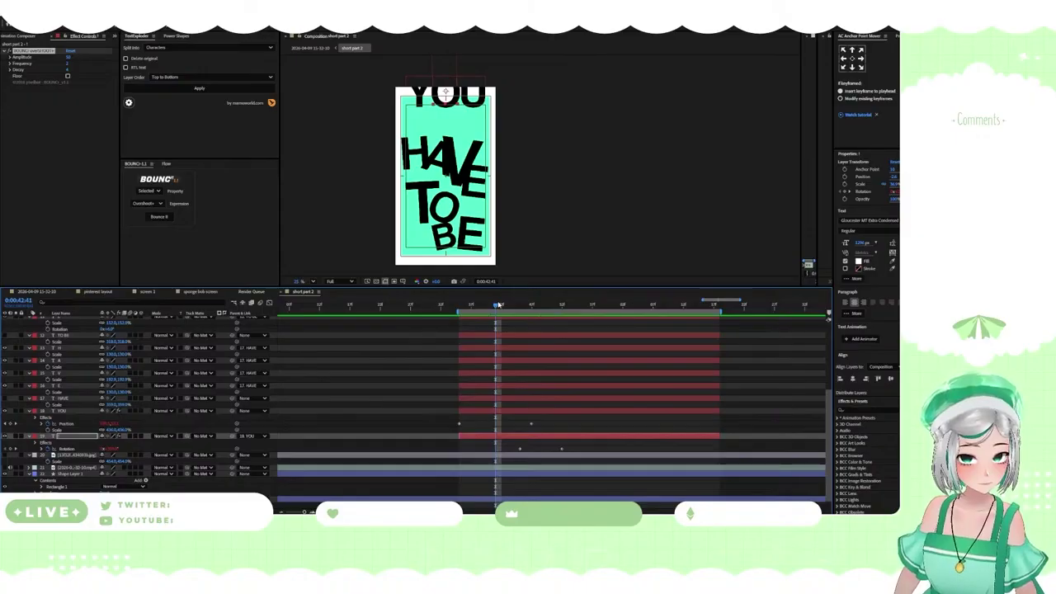
key("space")
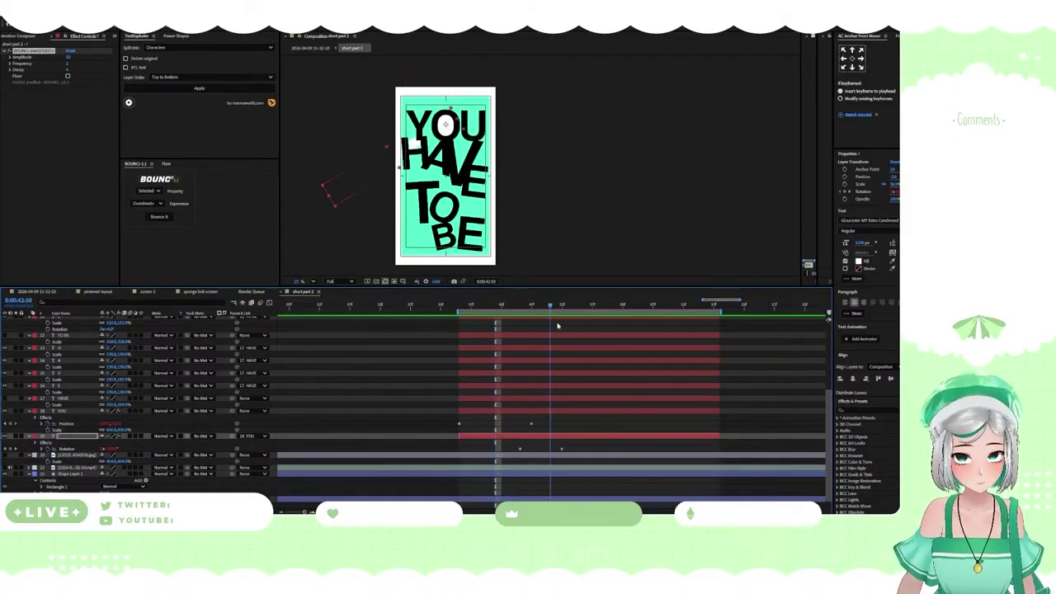
key("space")
key("space")
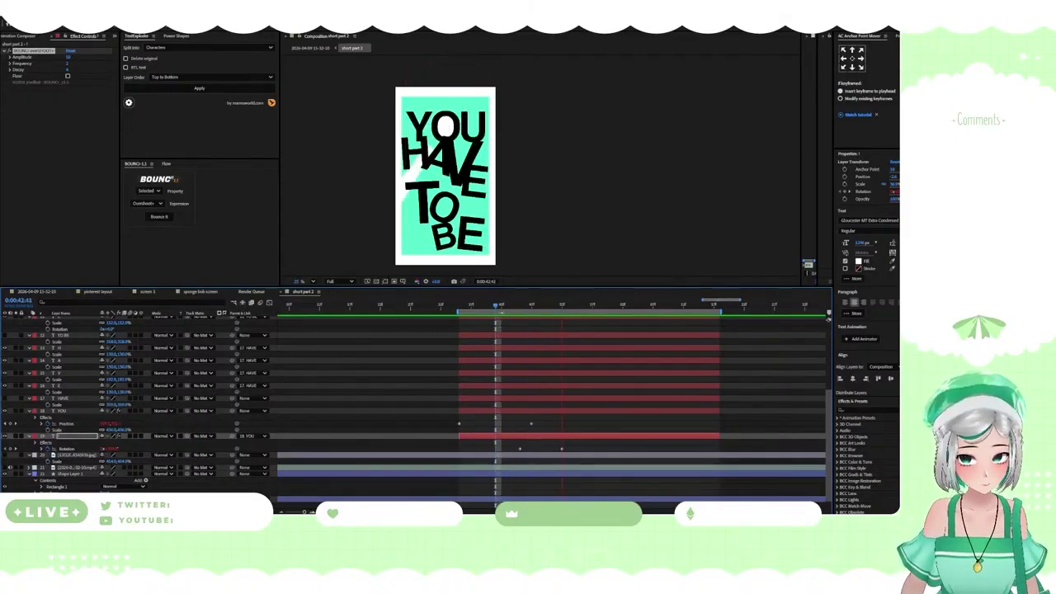
key("space")
key("space")
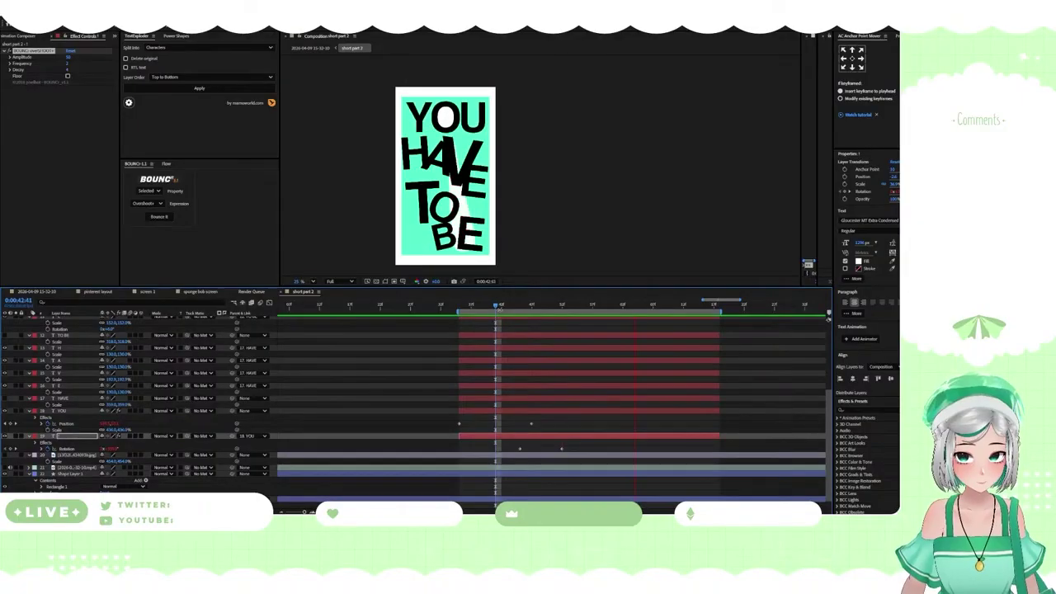
key("space")
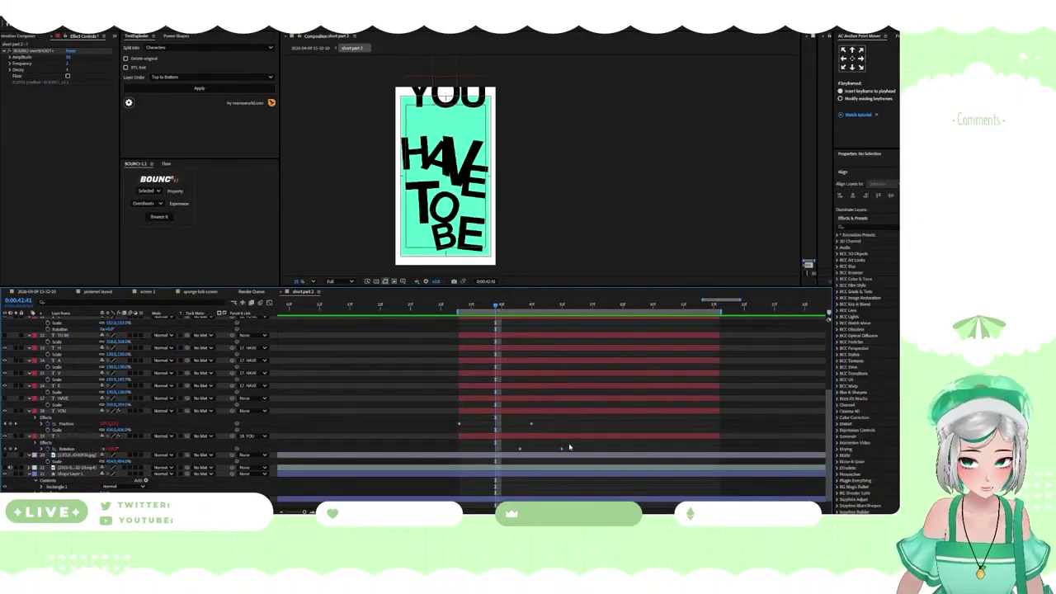
Delay the final rotation keyframe of the exclamation mark and YOU's final position keyframe, and preview the slower entrance
left_click_drag(561, 448, 611, 448)
key("space")
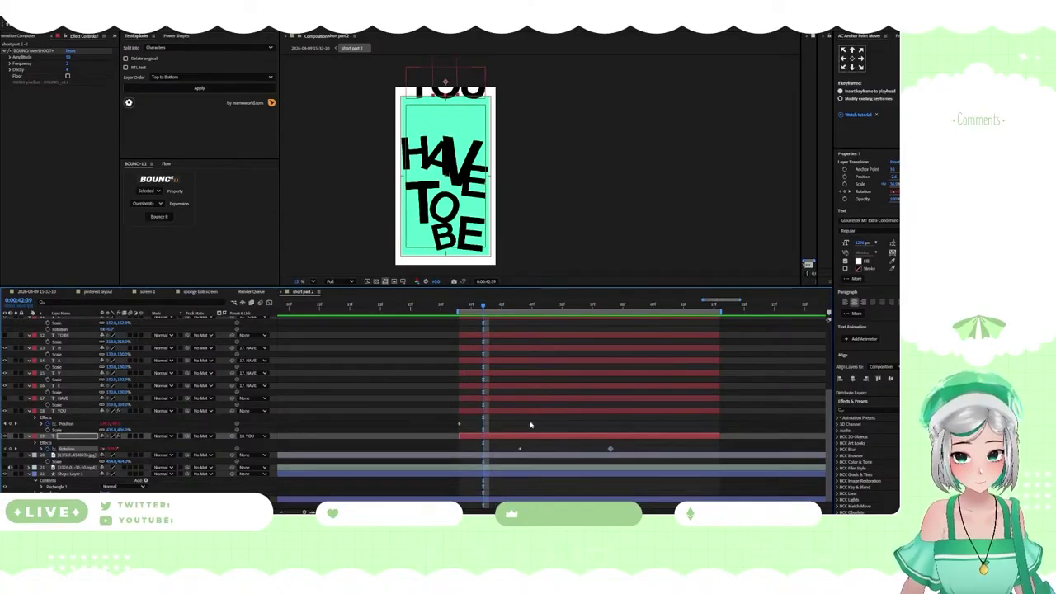
left_click_drag(530, 425, 580, 424)
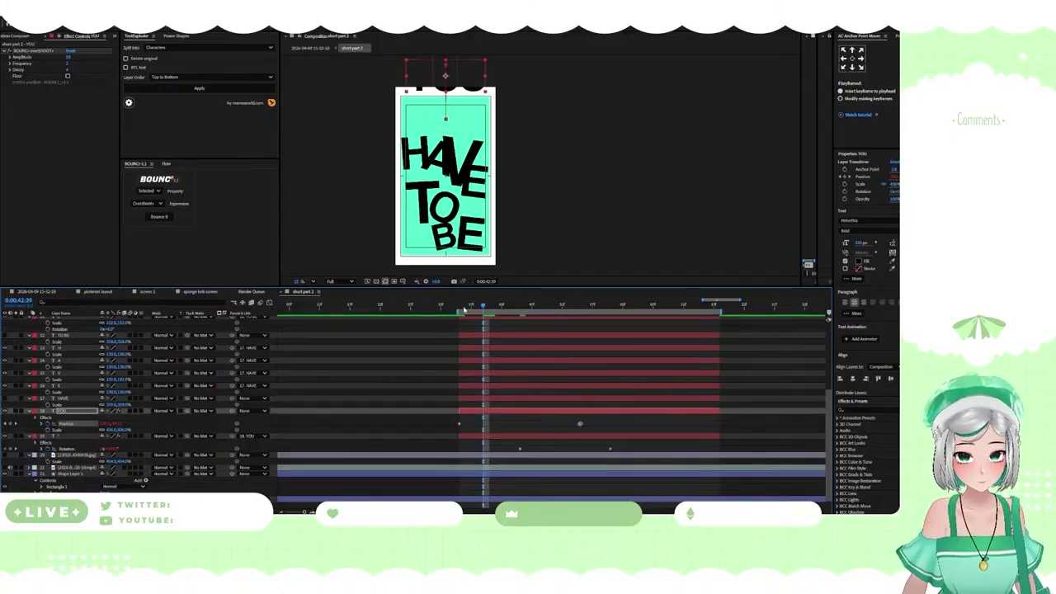
left_click(459, 306)
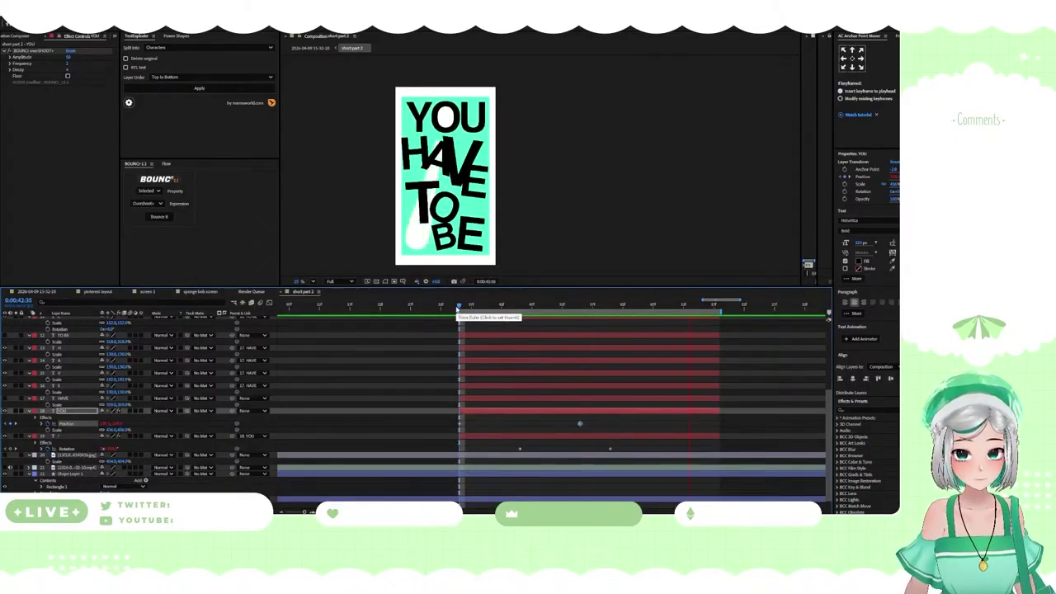
key("space")
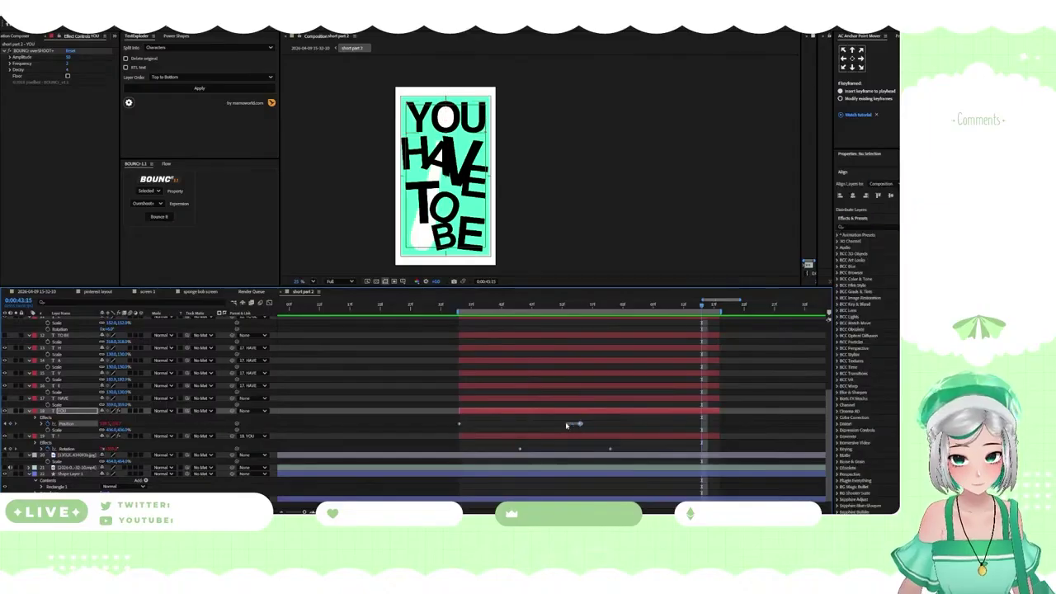
Bring YOU's final position keyframe slightly earlier, start the exclamation mark's rotation at the layer's start and preview both
left_click_drag(580, 426, 461, 450)
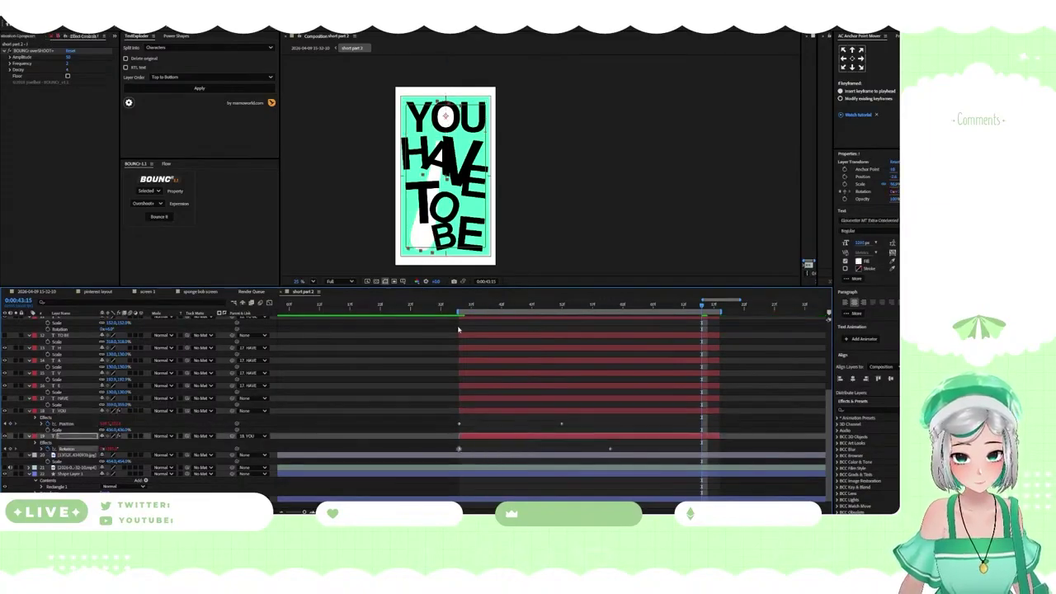
left_click(461, 307)
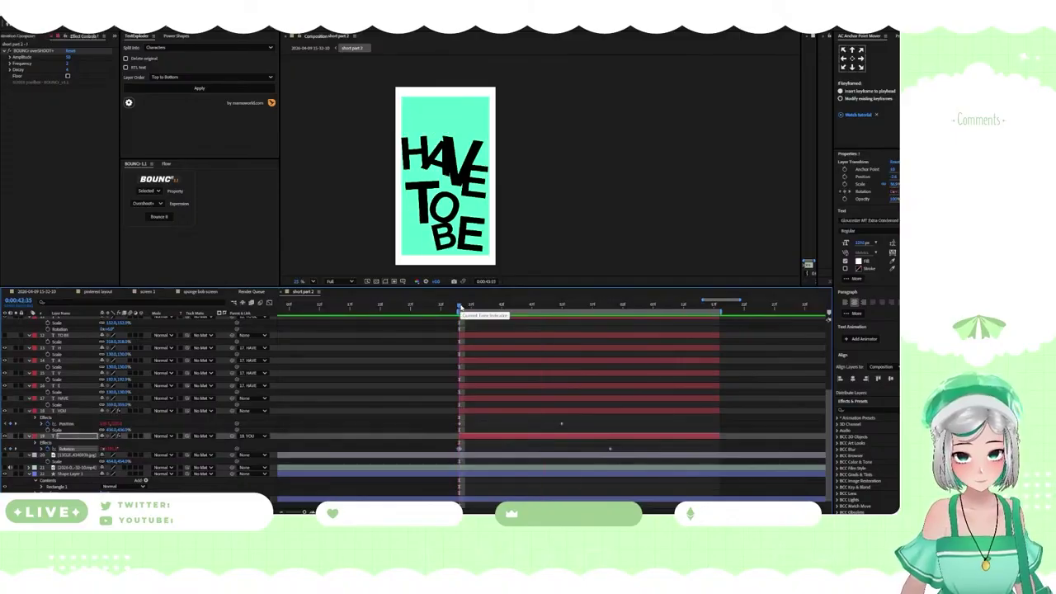
left_click_drag(461, 307, 639, 348)
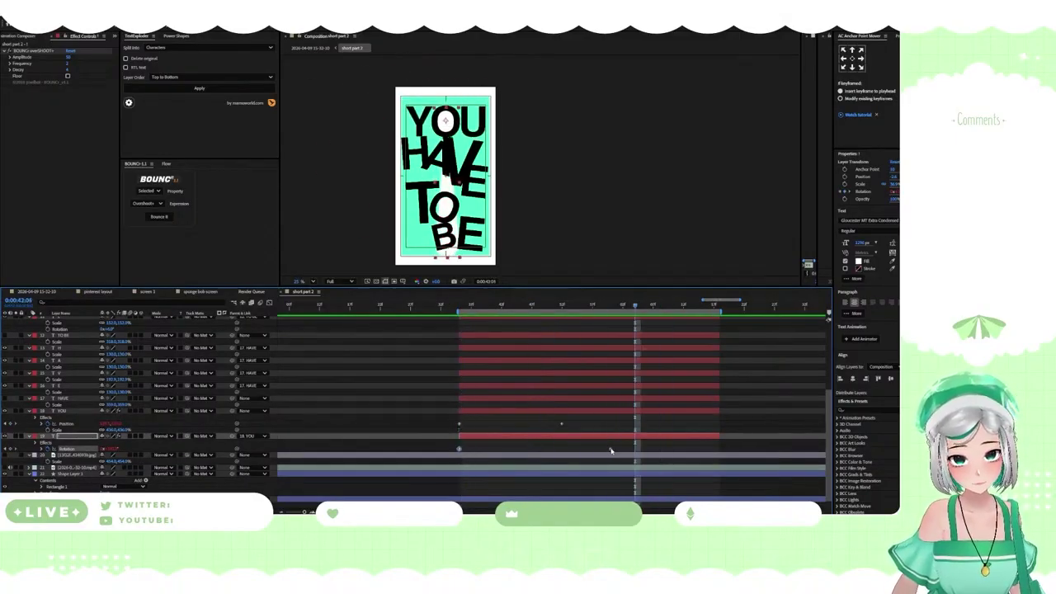
Move the exclamation mark's final rotation keyframe to 0:00:42:56 and turn the mark so its stem points down toward the E of BE
left_click_drag(610, 450, 587, 450)
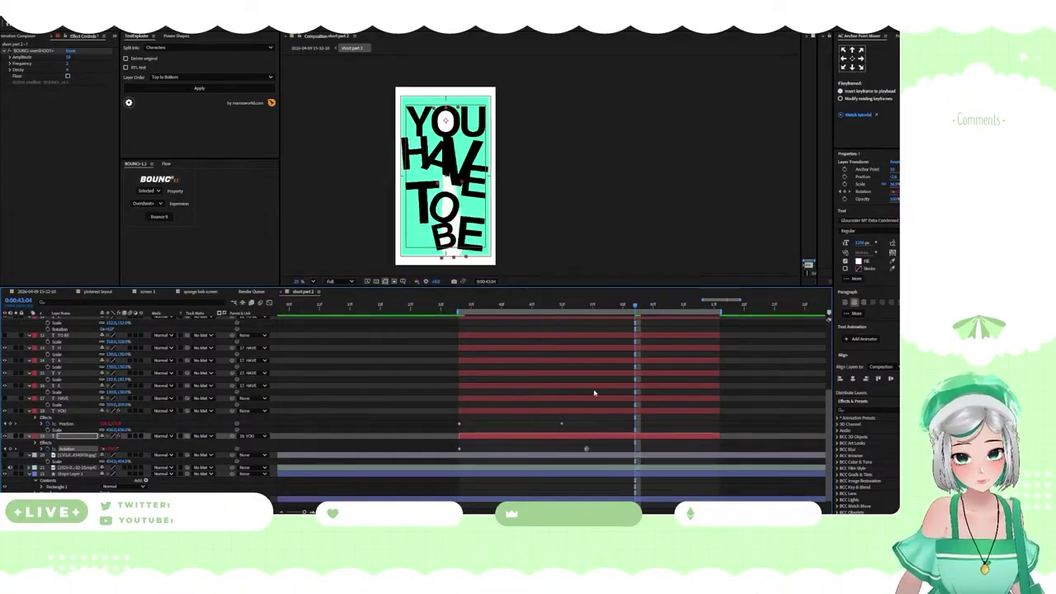
left_click(587, 306)
left_click(141, 448)
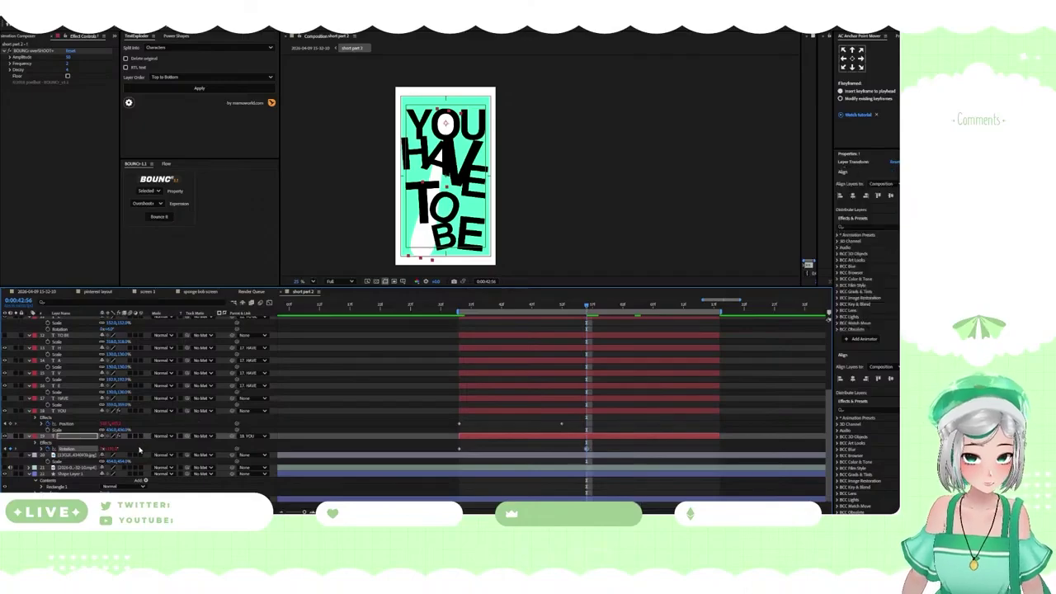
left_click_drag(112, 450, 99, 449)
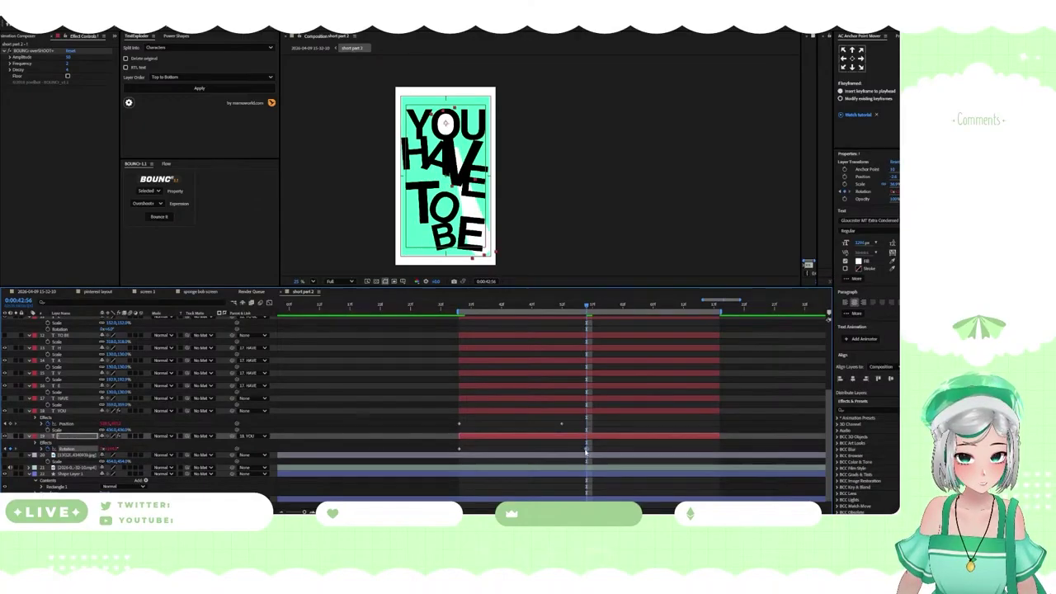
Delay the exclamation mark's final rotation keyframe toward the end of the layer and preview the swing from the layer's start
left_click_drag(586, 451, 665, 449)
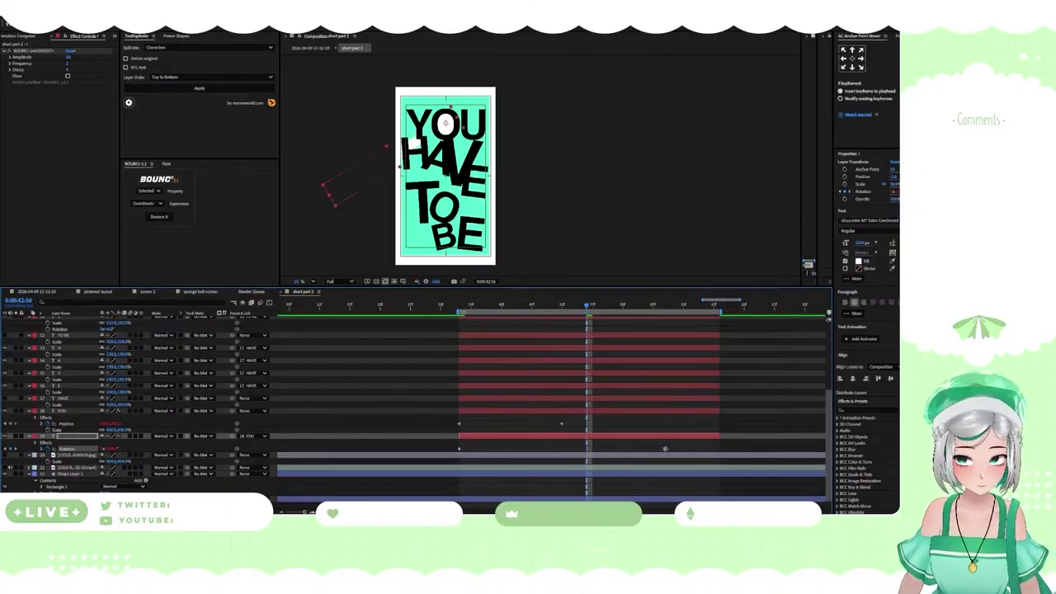
left_click(459, 308)
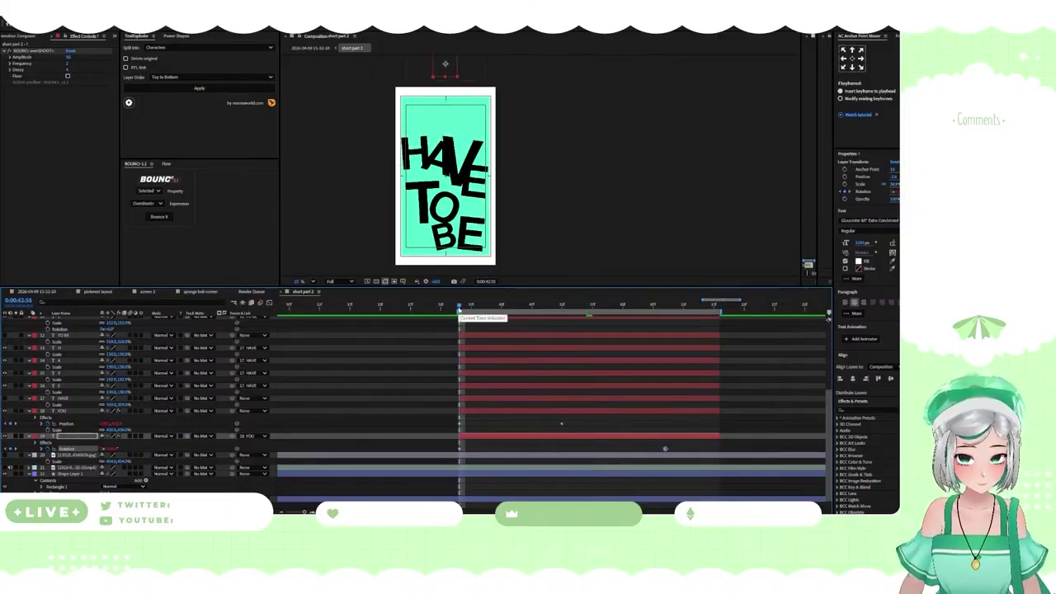
key("space")
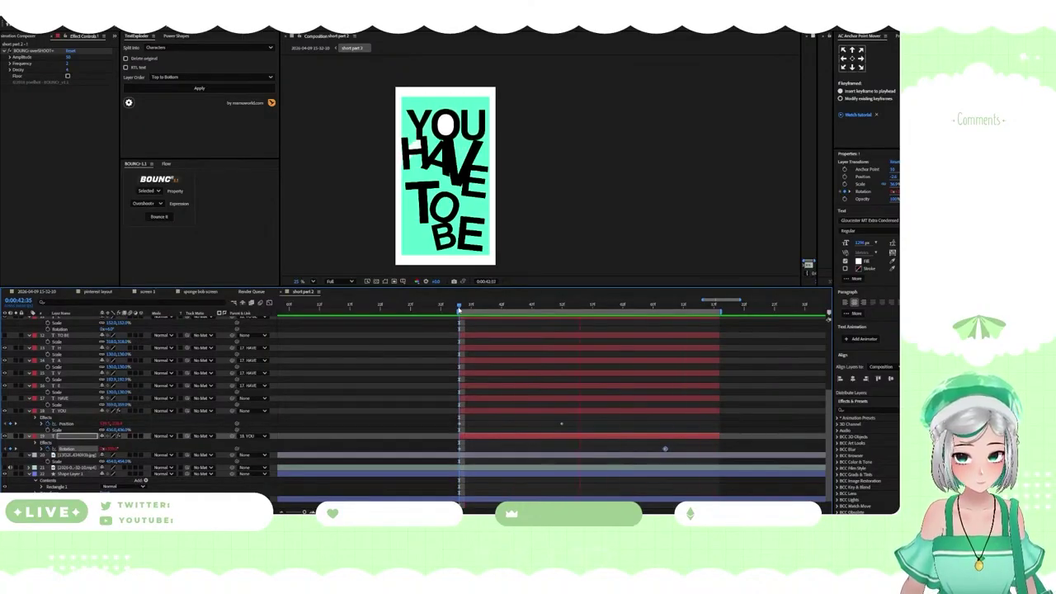
left_click_drag(459, 308, 581, 330)
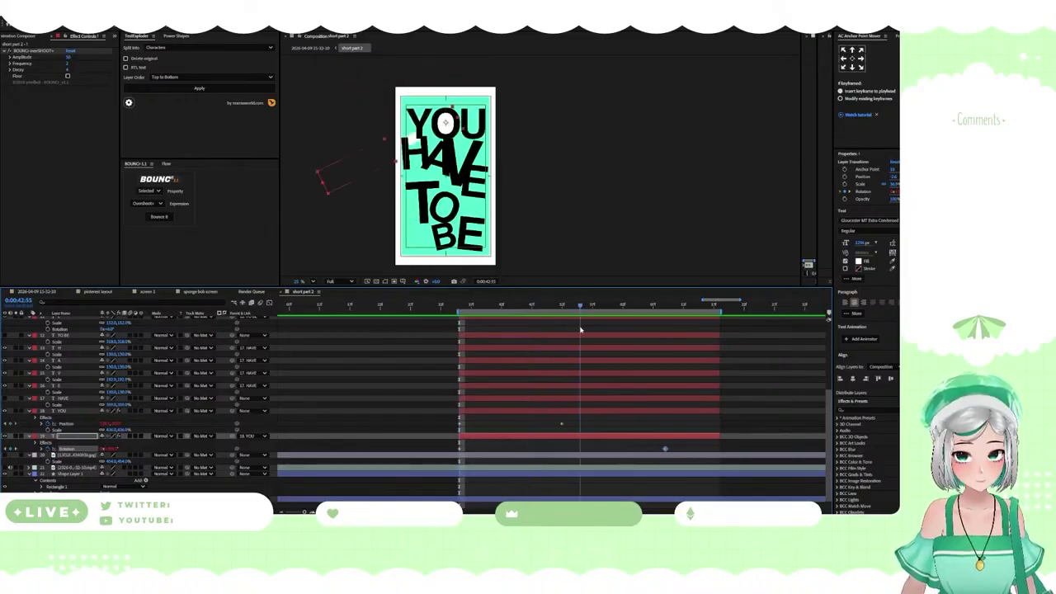
Move the last Rotation keyframe of the white text layer parented to YOU earlier, and tilt its starting rotation at 0:00:42:35
left_click(660, 452)
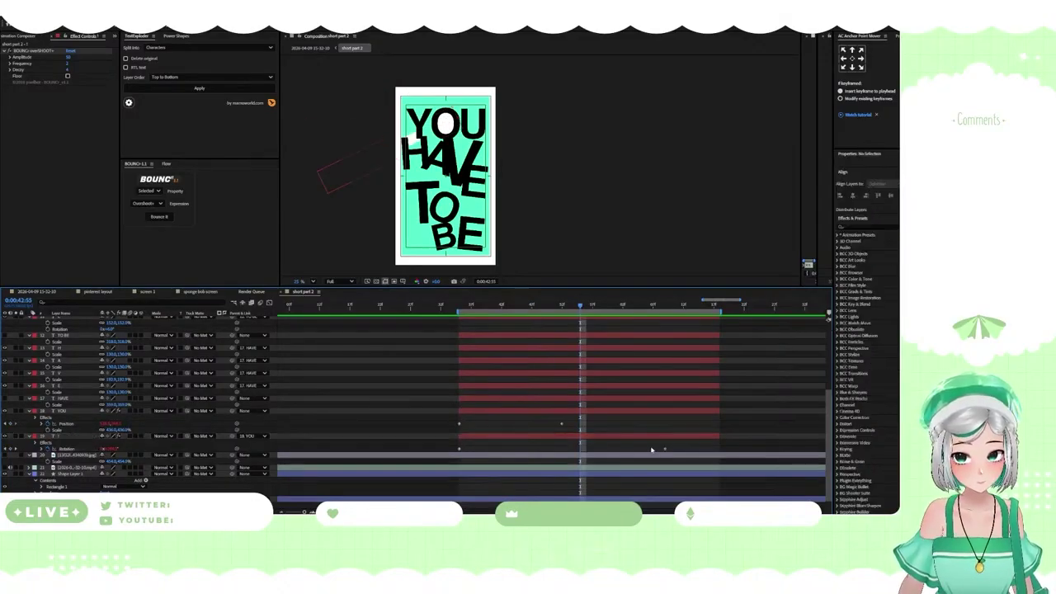
left_click_drag(665, 450, 623, 450)
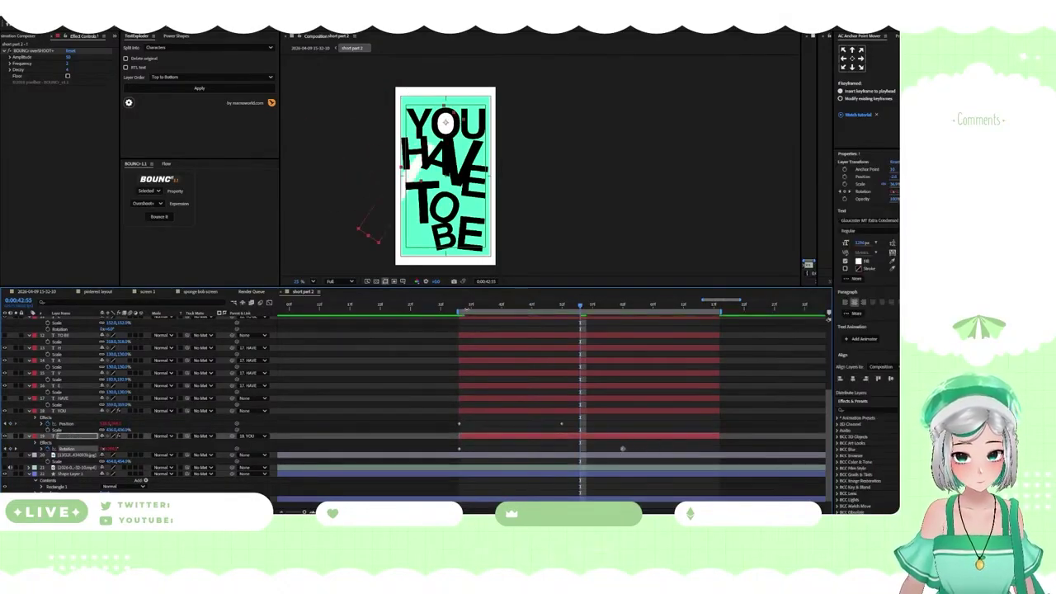
left_click(460, 310)
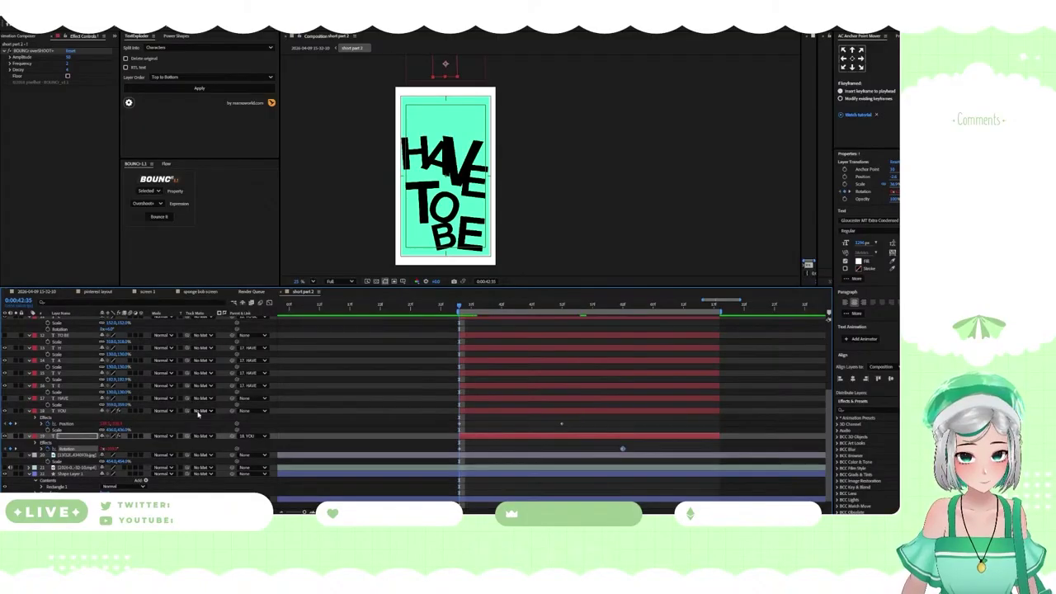
left_click_drag(119, 449, 74, 437)
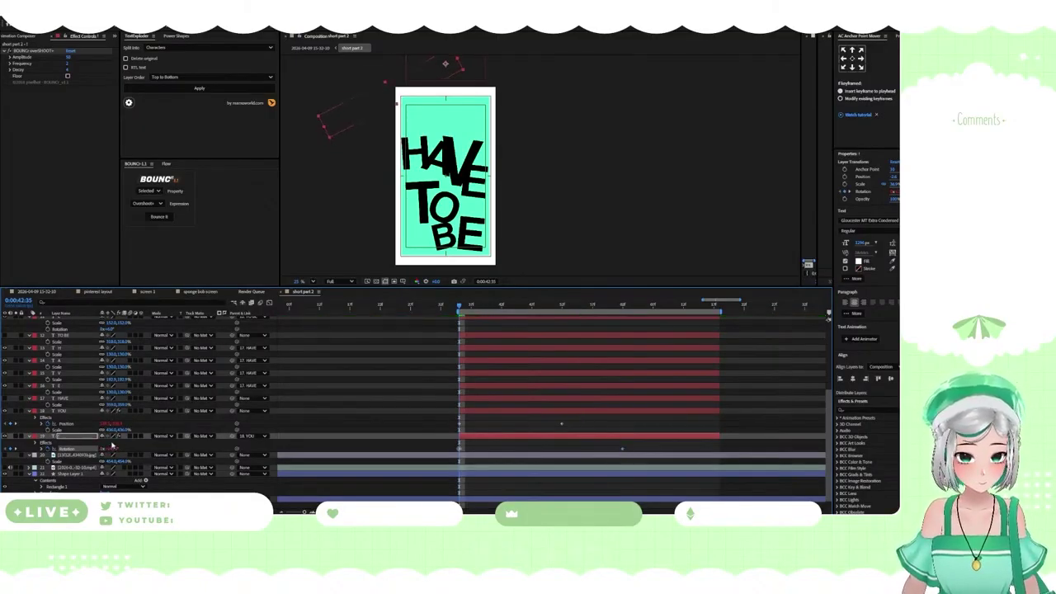
key("space")
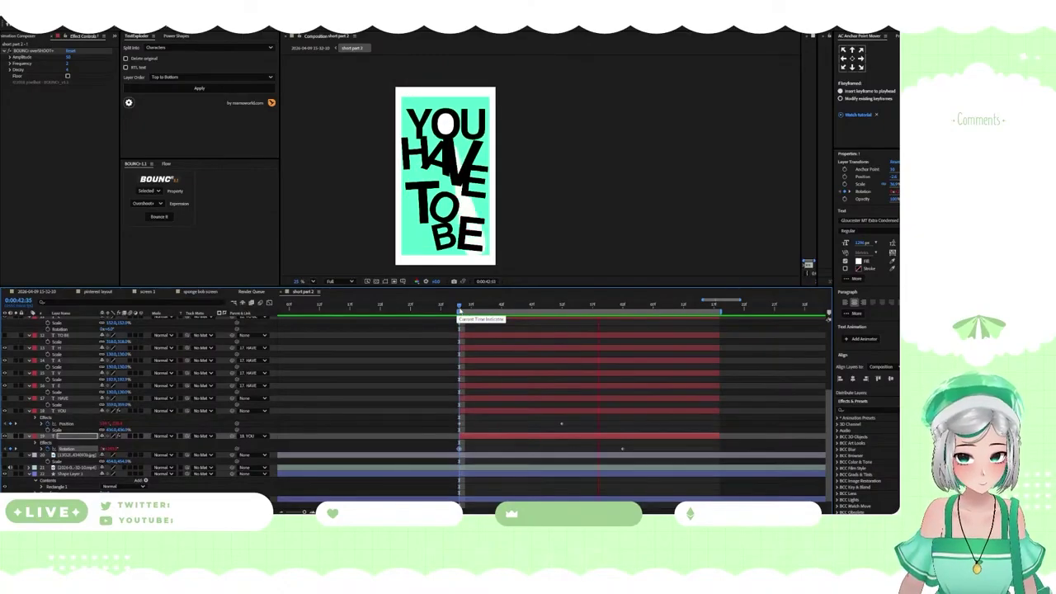
left_click_drag(460, 310, 459, 308)
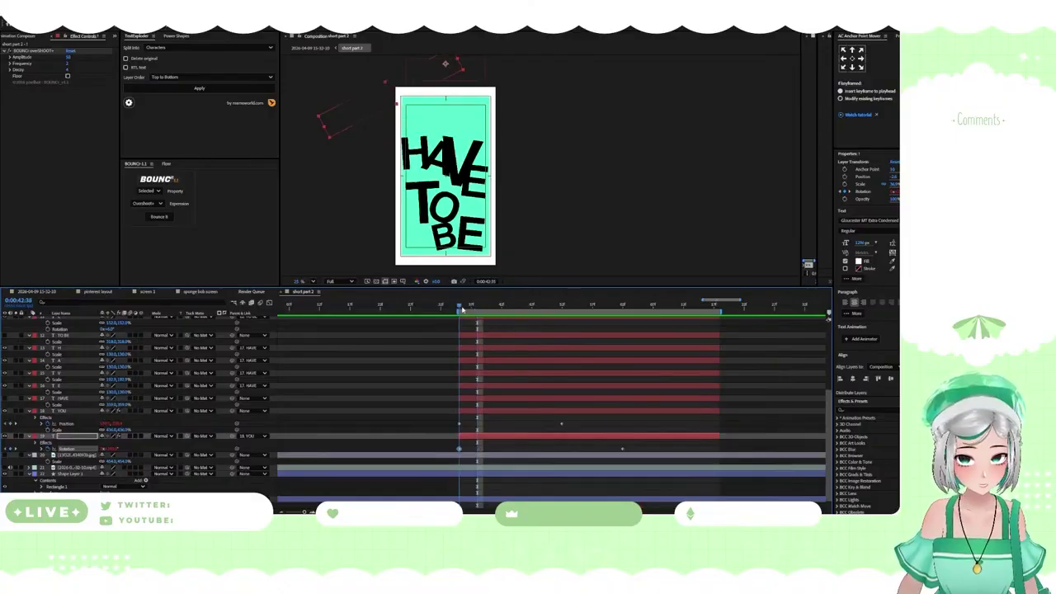
Animate the white text layer's Scale from 0% at 0:00:42:35 to its existing size a few frames further on, and preview it
key("shift+s")
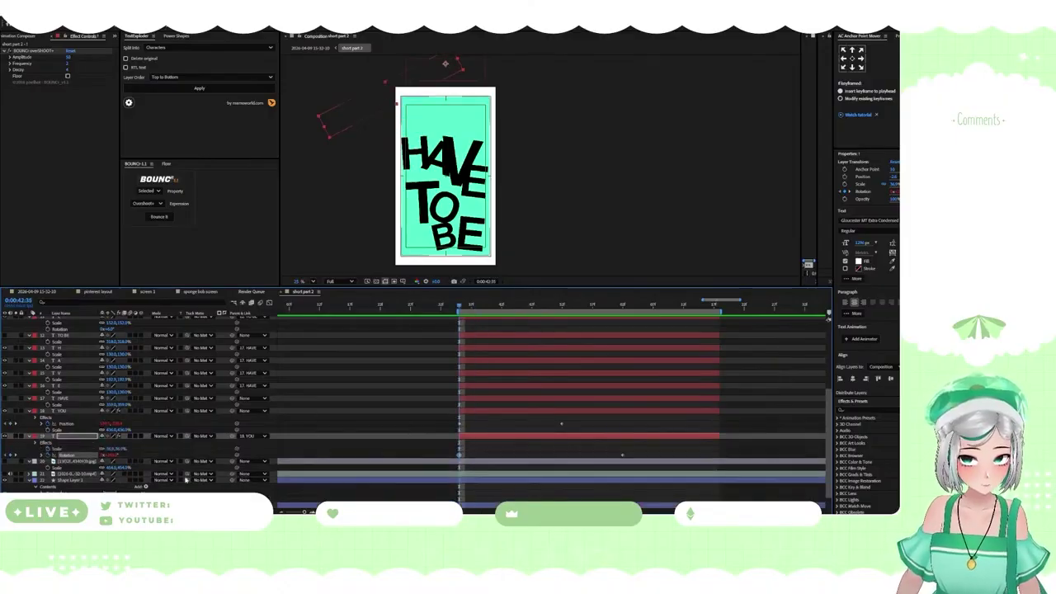
left_click(48, 449)
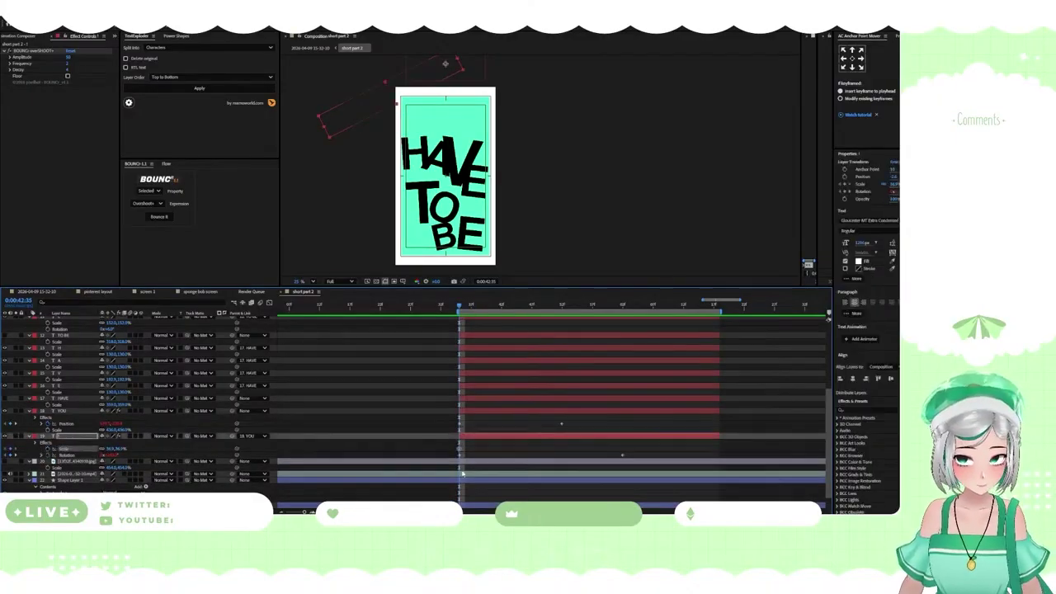
left_click_drag(459, 450, 494, 449)
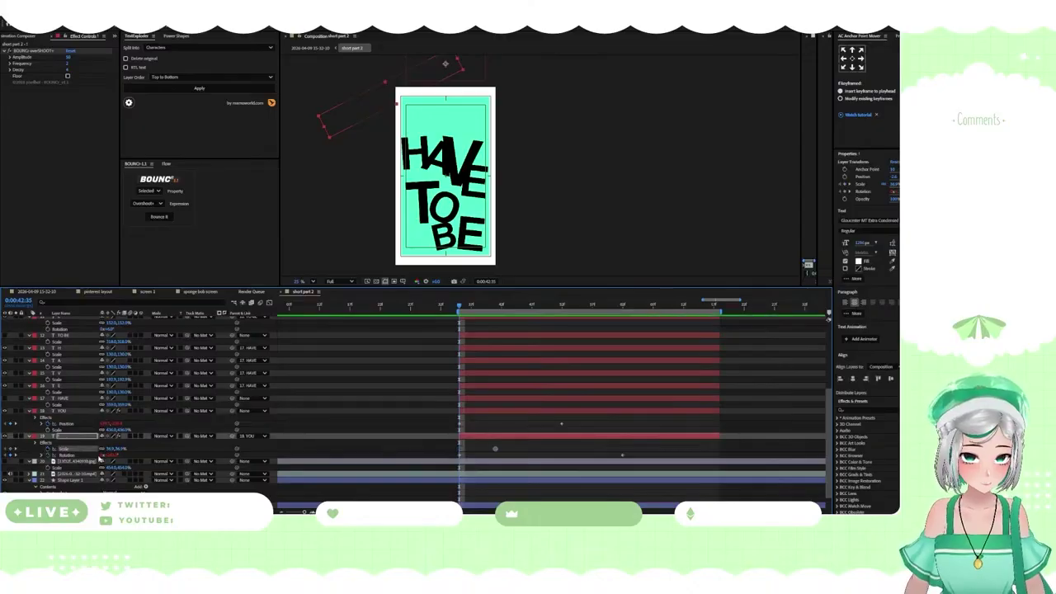
key("Return")
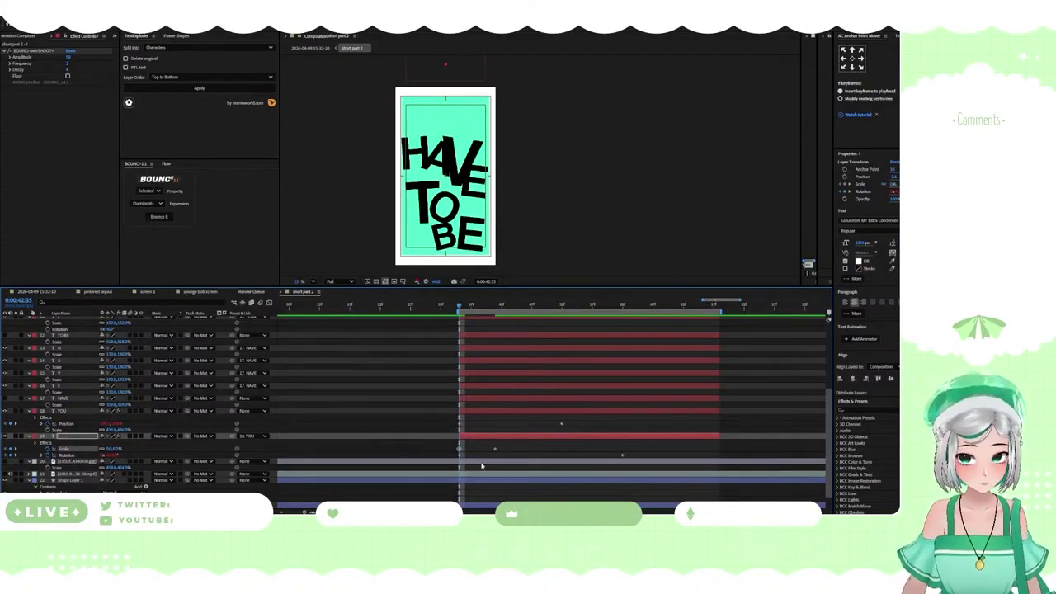
key("space")
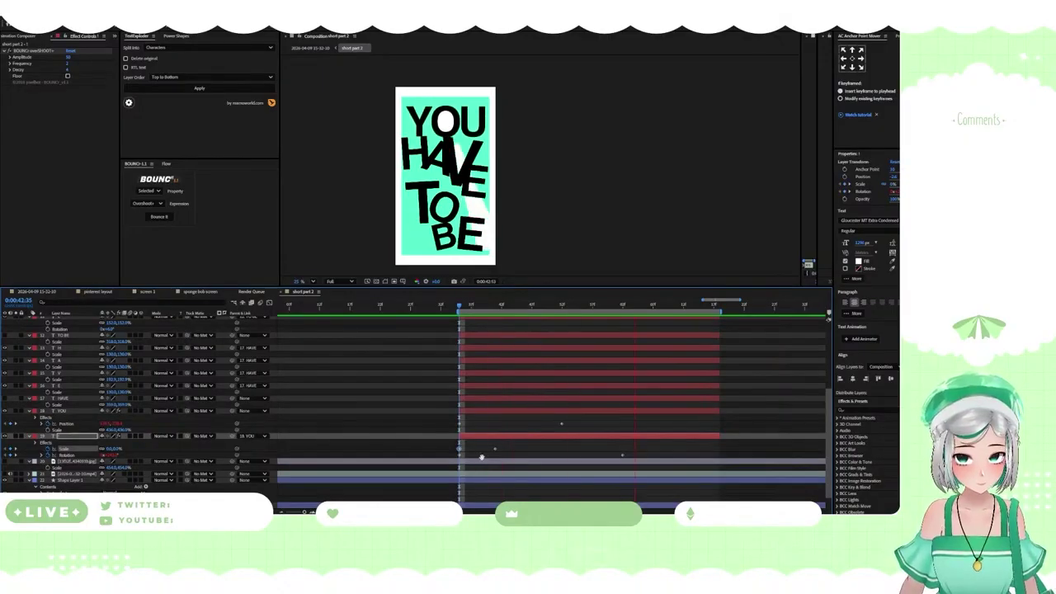
key("space")
Apply the overshoot bounce expression to the white text layer's Scale keyframes and preview the motion
left_click(80, 454)
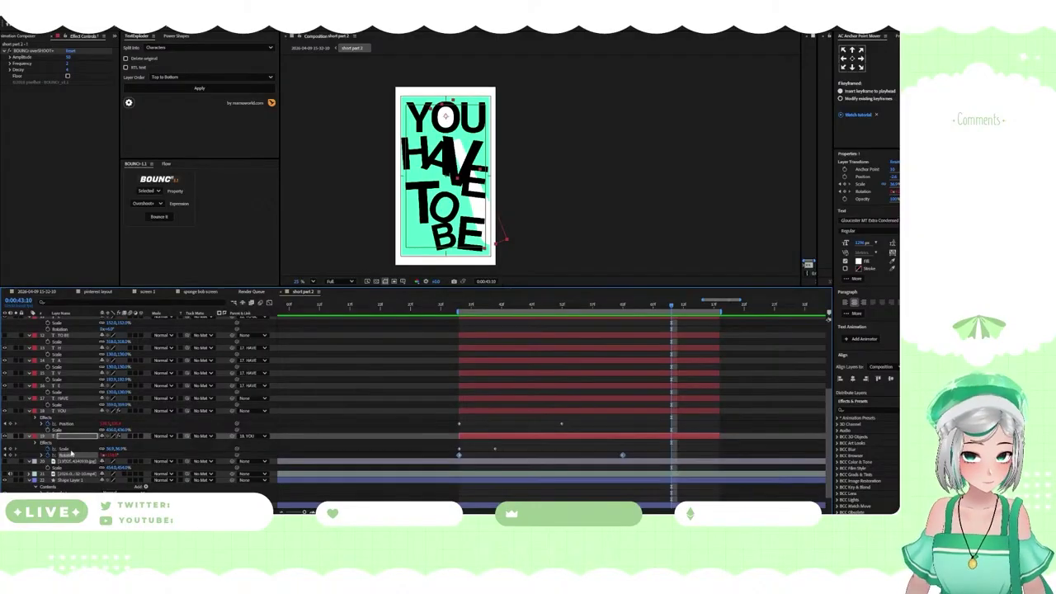
left_click(77, 447)
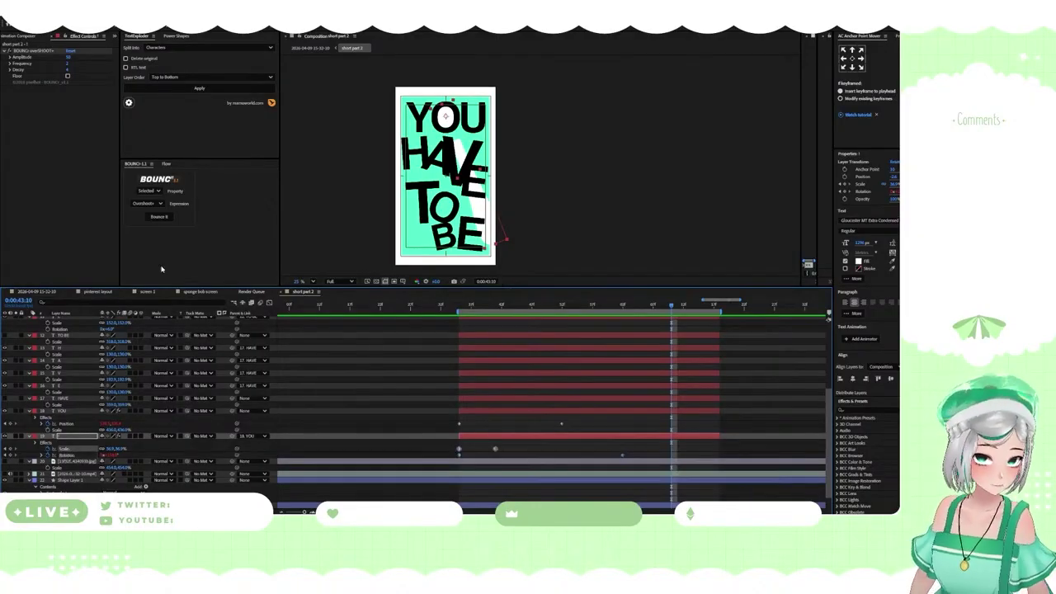
left_click(159, 216)
left_click(460, 308)
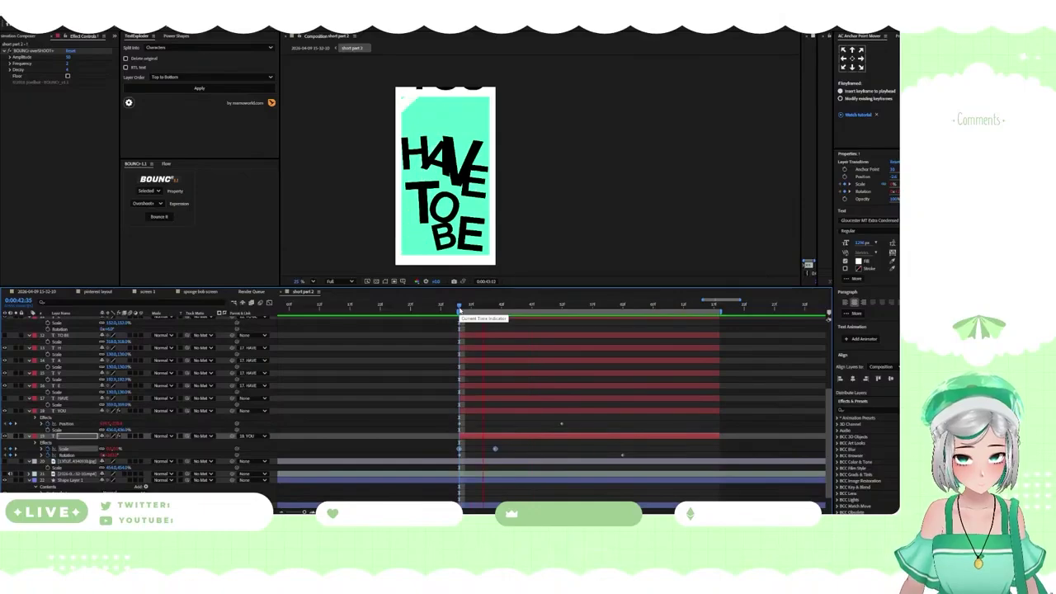
key("space")
left_click_drag(466, 309, 599, 336)
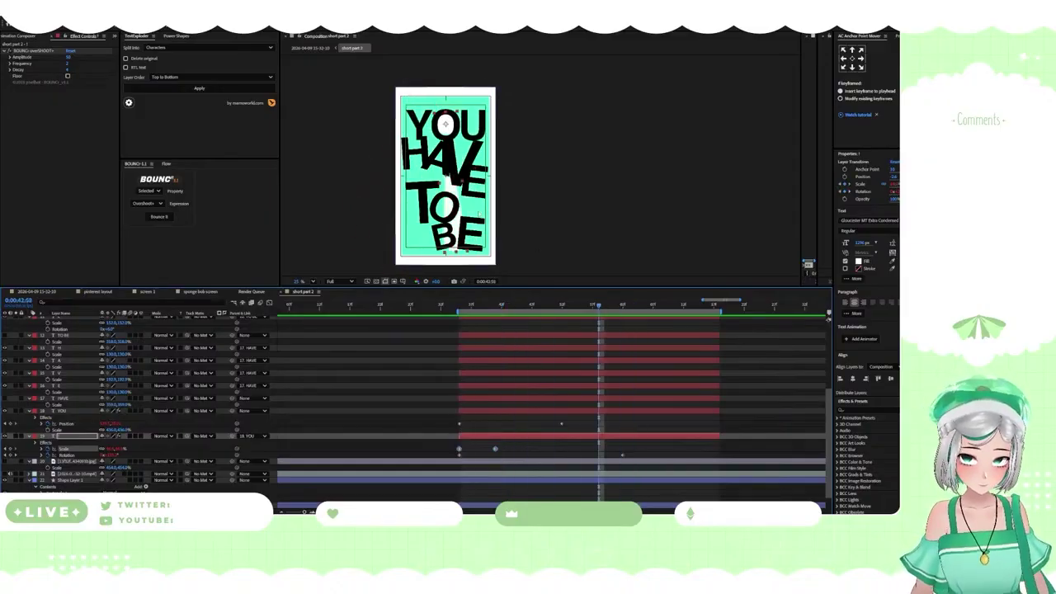
left_click(527, 216)
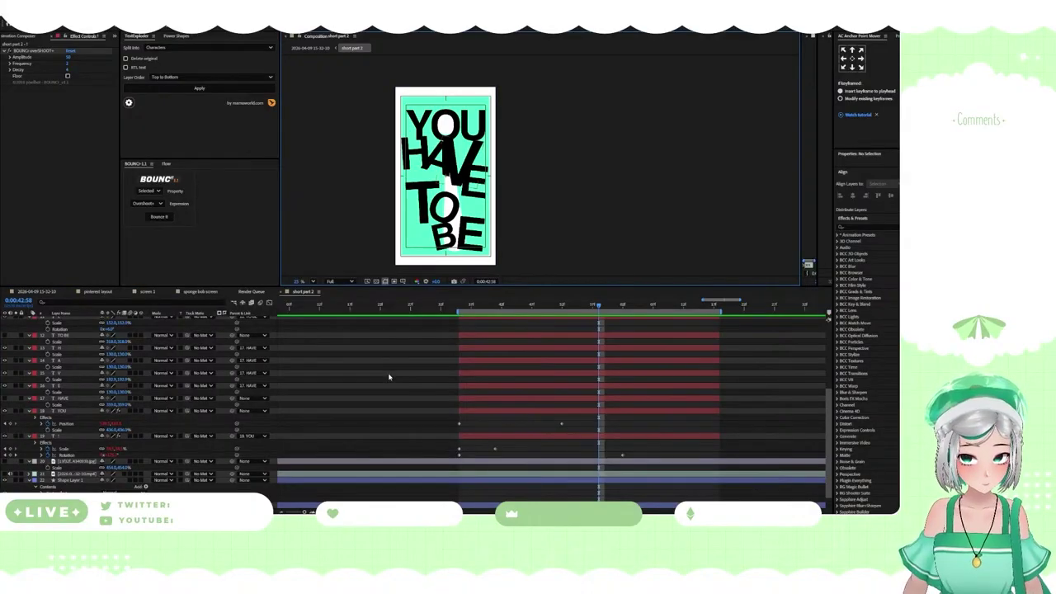
Move the T and O letter layers of TO below the white text layer and check the overlap
scroll(390, 377, "up", 2)
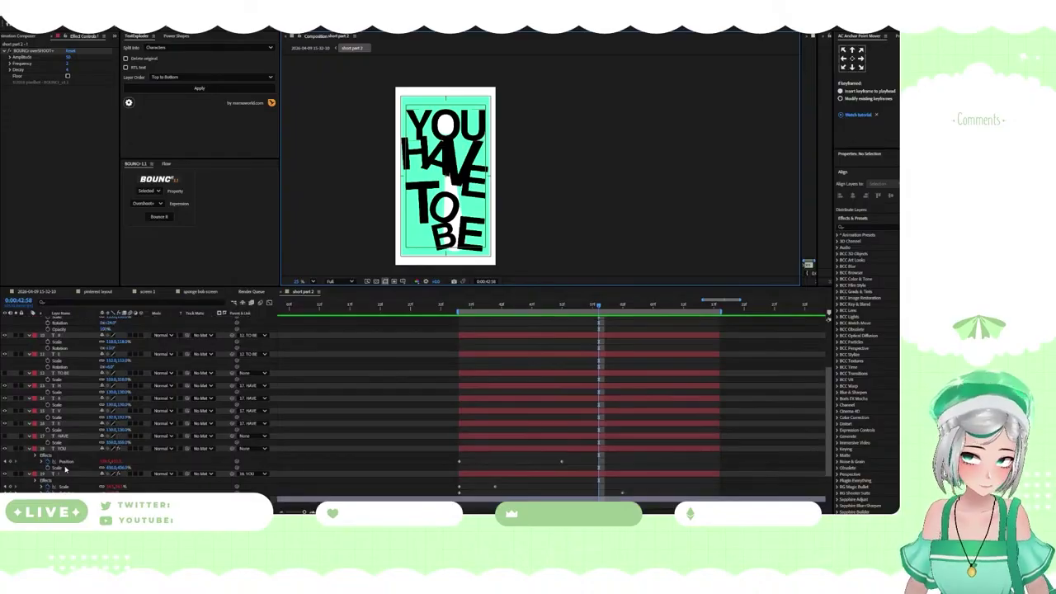
scroll(65, 468, "down", 1)
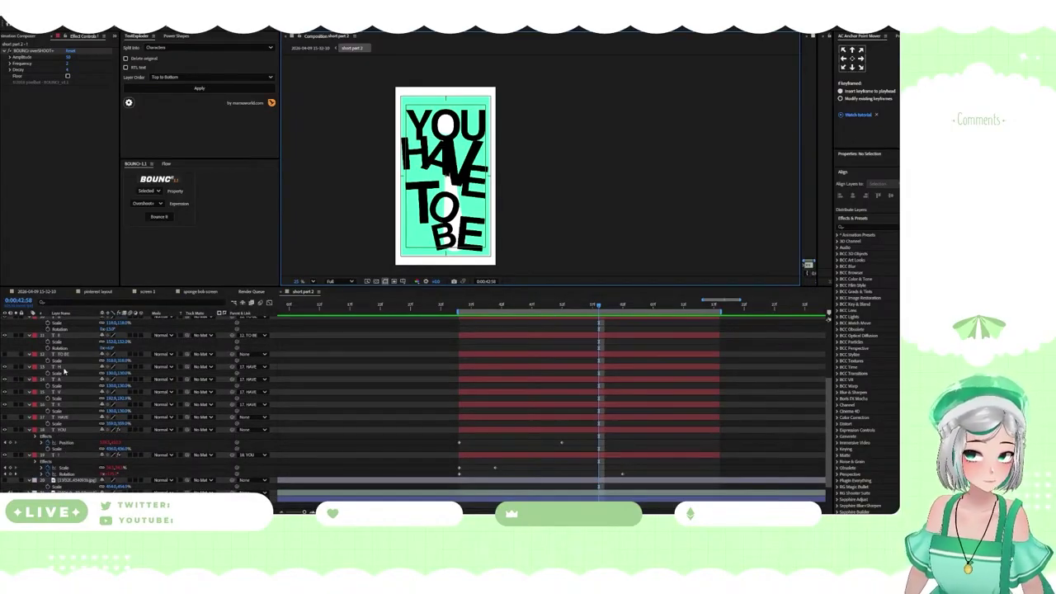
scroll(71, 347, "up", 4)
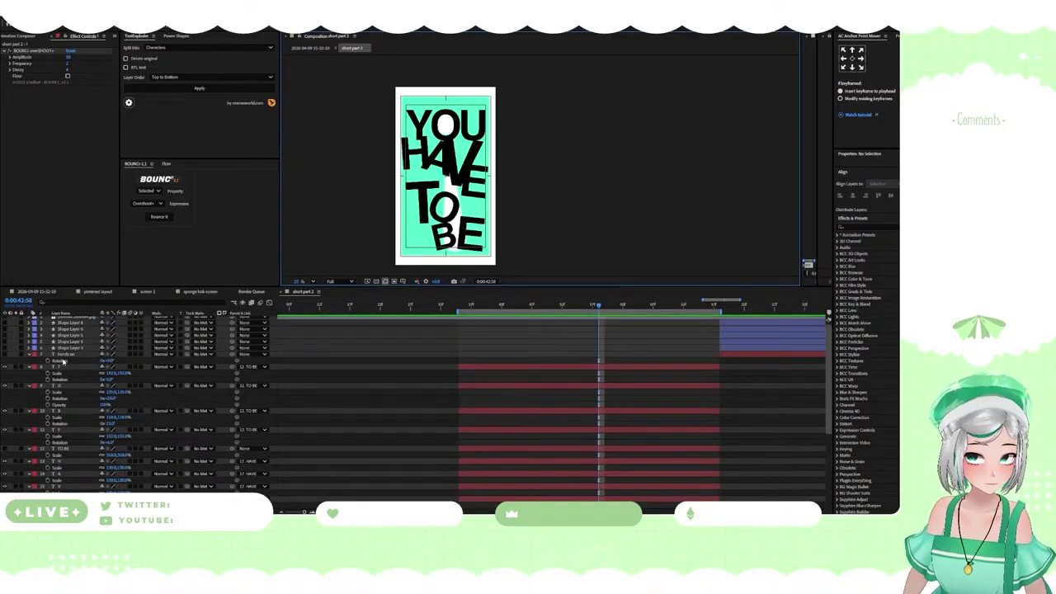
left_click(64, 368)
left_click(65, 386, "ctrl")
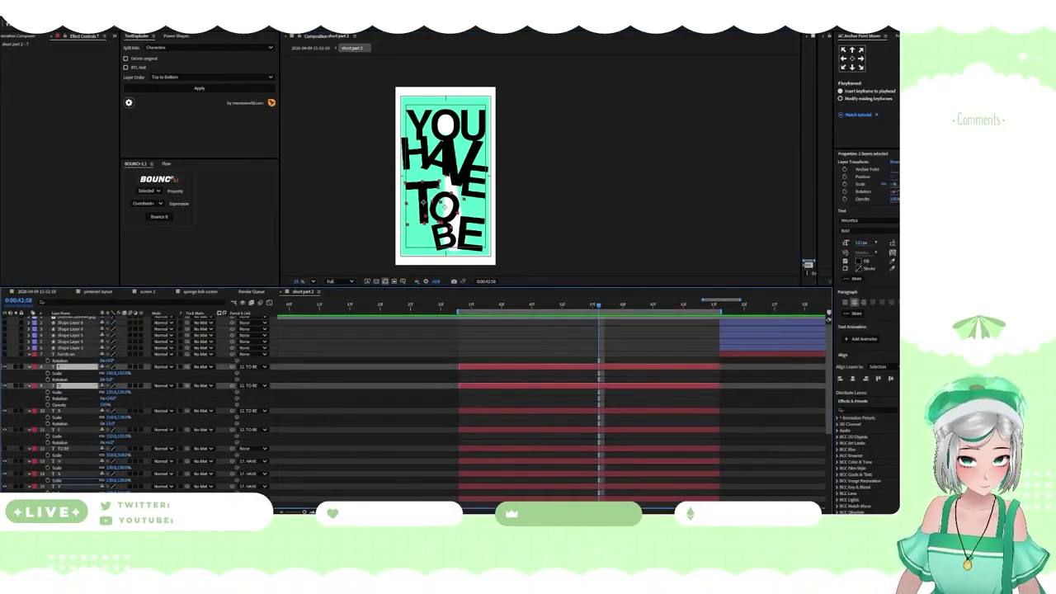
scroll(117, 443, "down", 5)
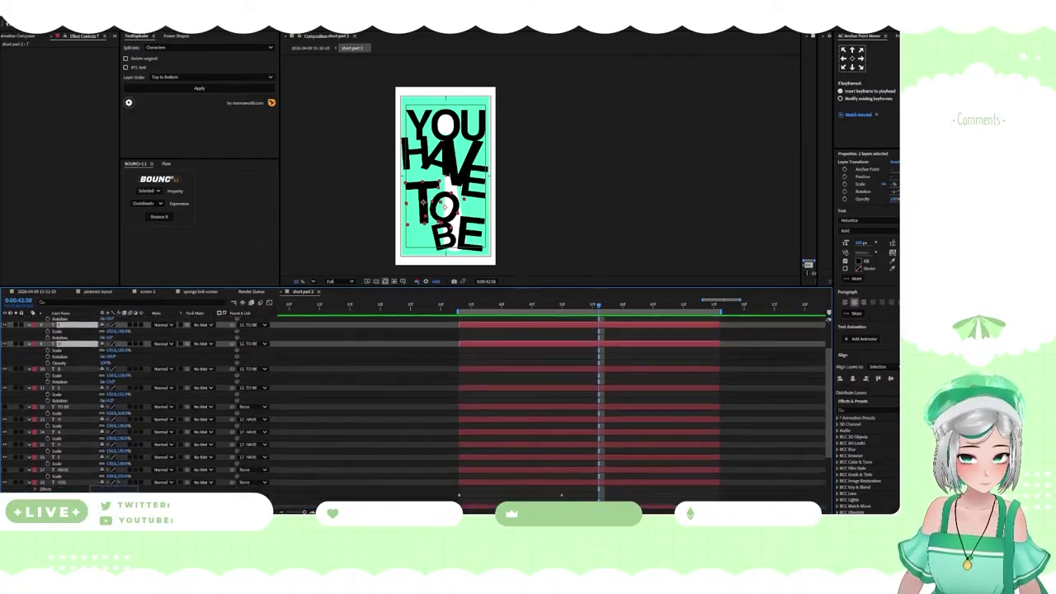
left_click_drag(116, 442, 116, 440)
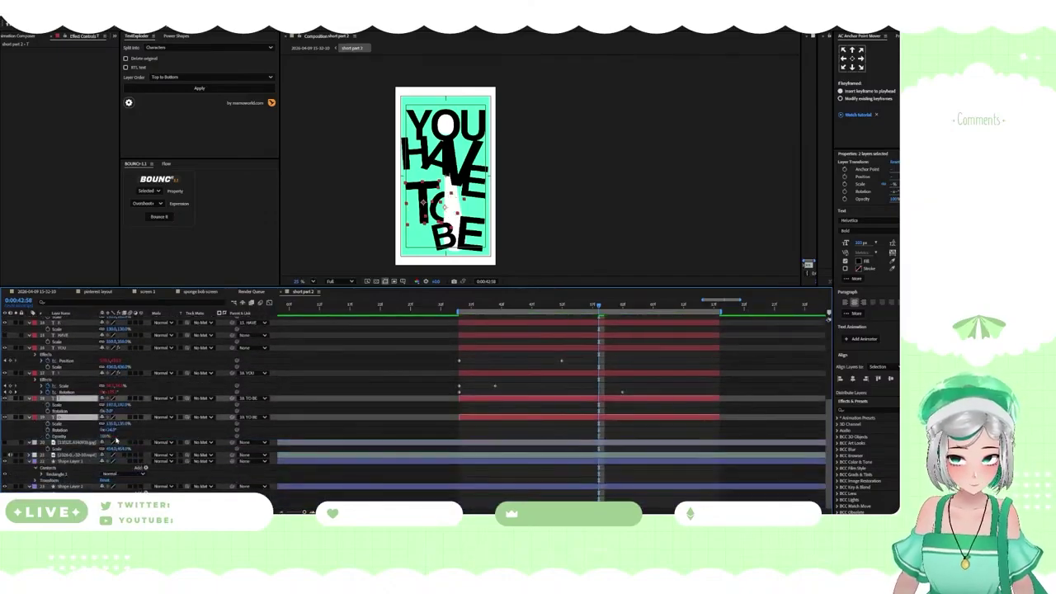
left_click(559, 310)
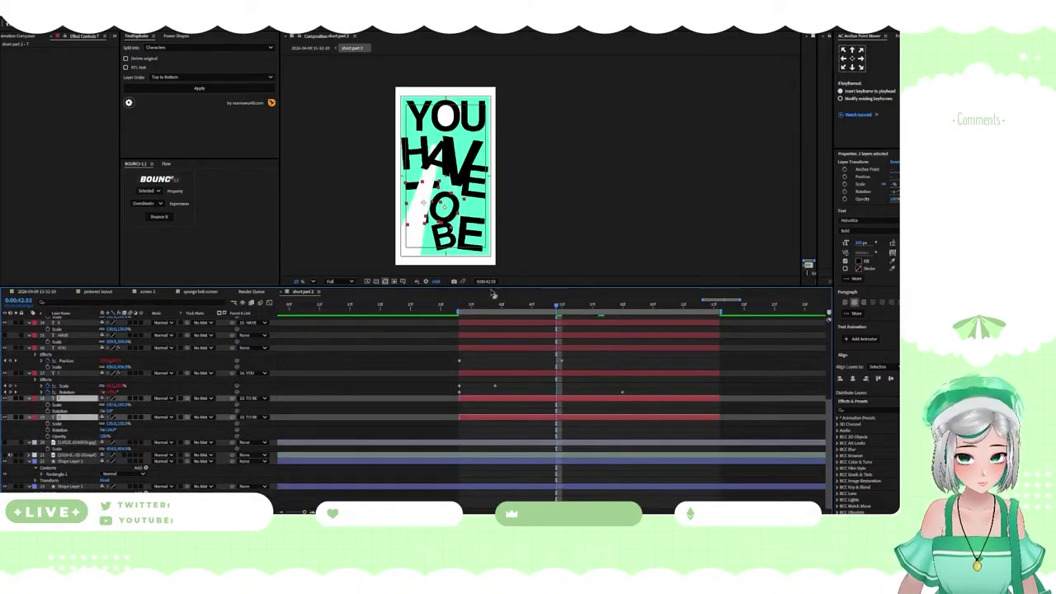
left_click_drag(459, 309, 562, 319)
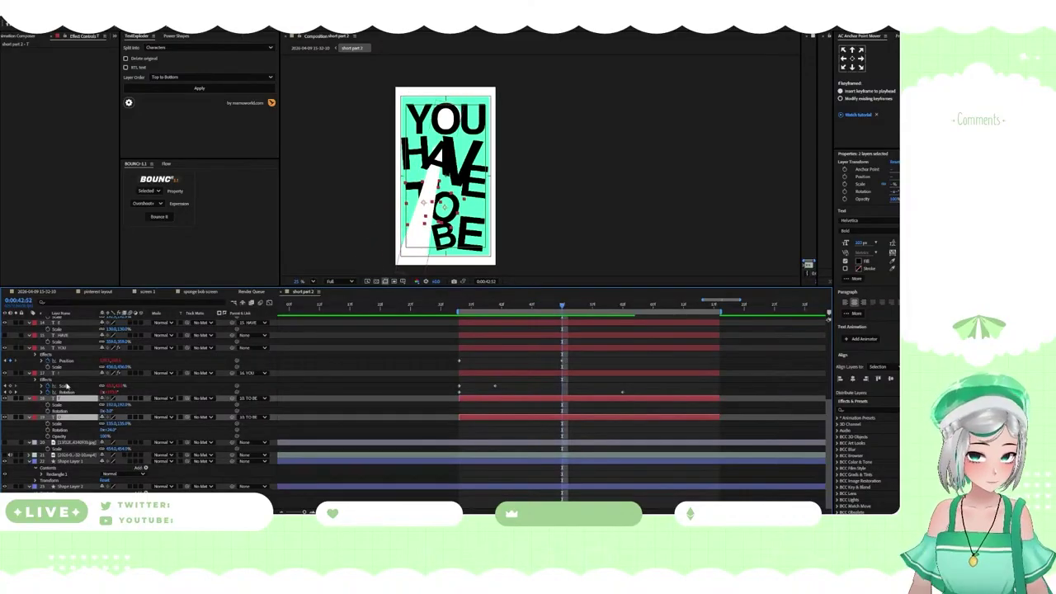
Move the V and E letter layers of HAVE directly below the white text layer in the layer stack
scroll(58, 384, "up", 3)
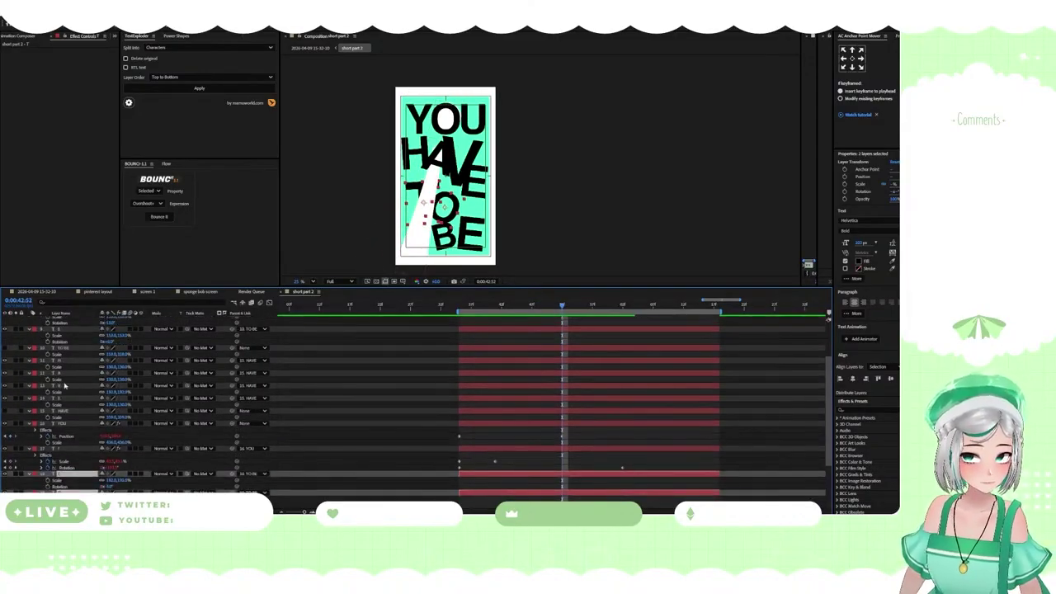
left_click(65, 386)
left_click(64, 398, "ctrl")
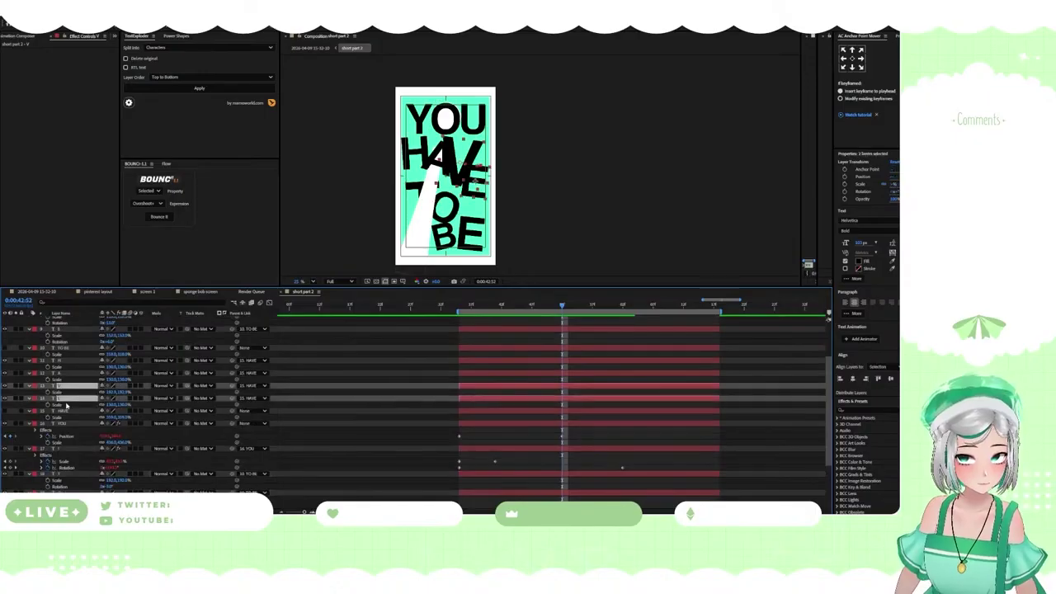
scroll(66, 399, "down", 1)
left_click_drag(70, 383, 81, 452)
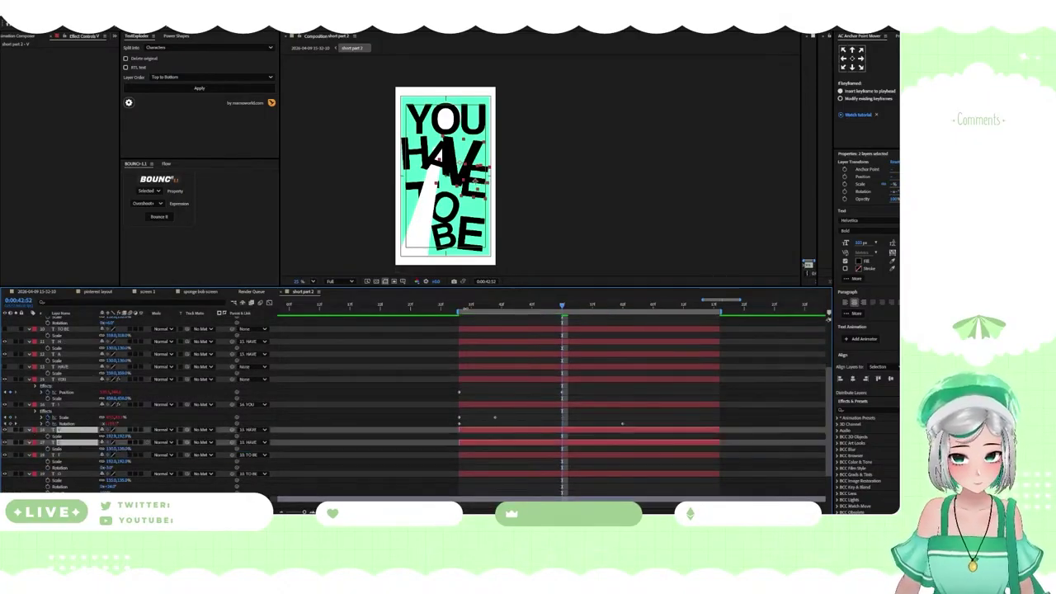
Play and scrub through the animation to examine how the swinging white text overlaps the surrounding letters
left_click(467, 307)
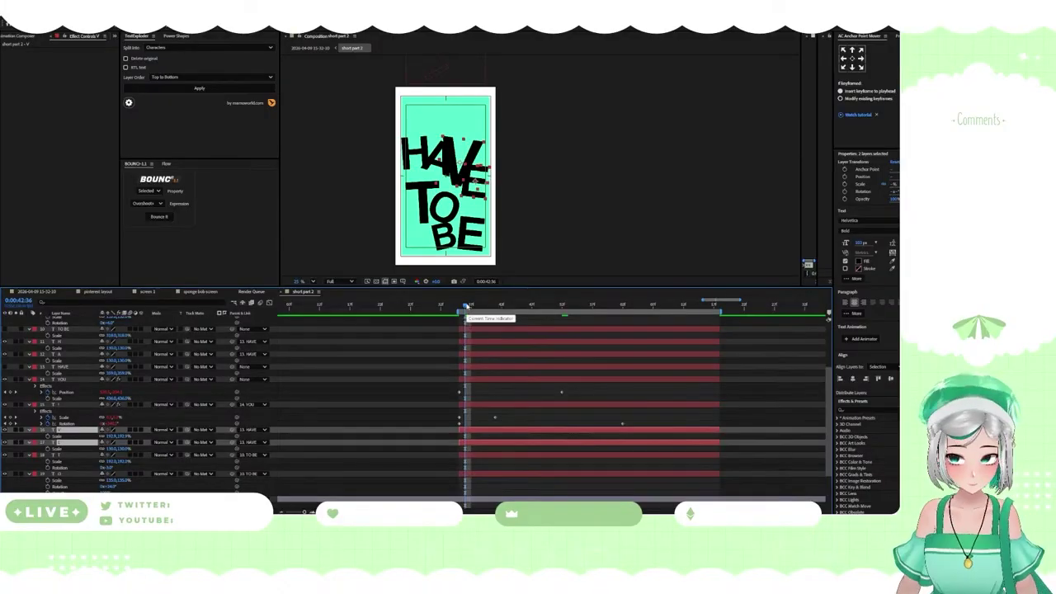
left_click(503, 307)
left_click_drag(506, 311, 508, 334)
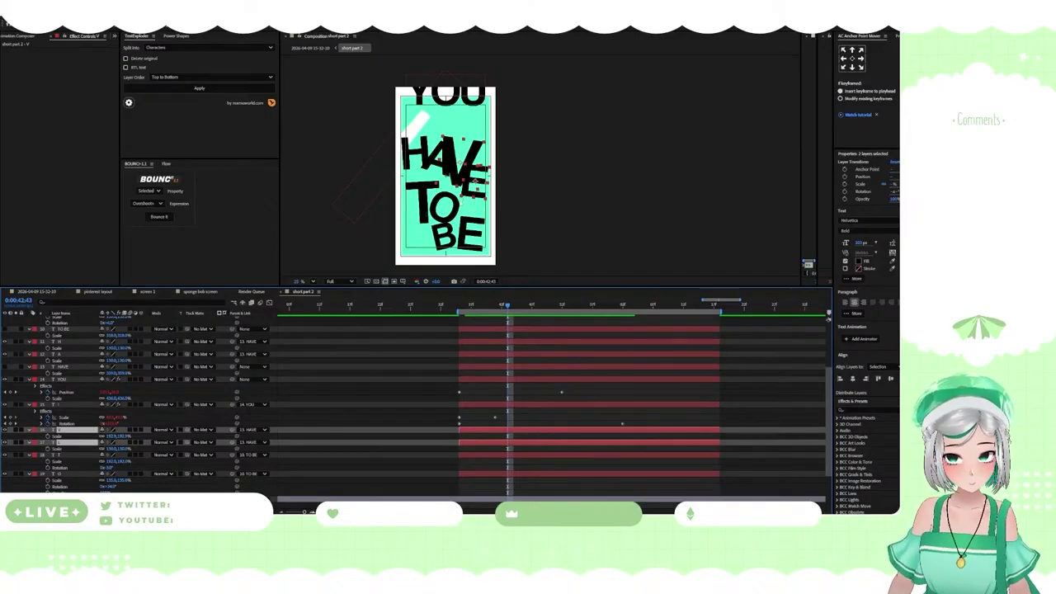
left_click(462, 308)
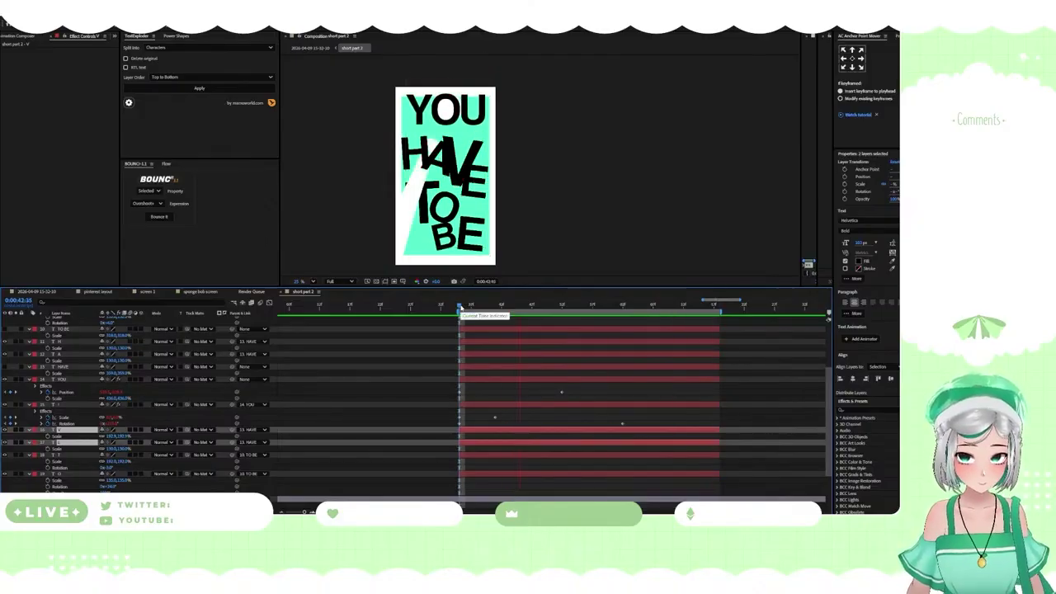
key("space")
left_click_drag(462, 308, 643, 340)
key("space")
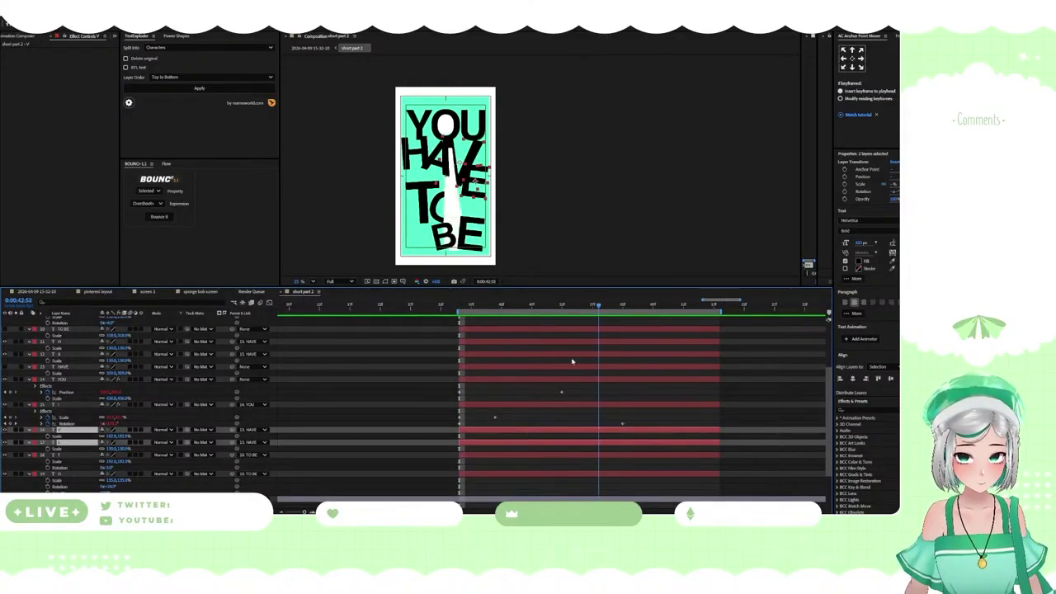
left_click_drag(590, 363, 544, 358)
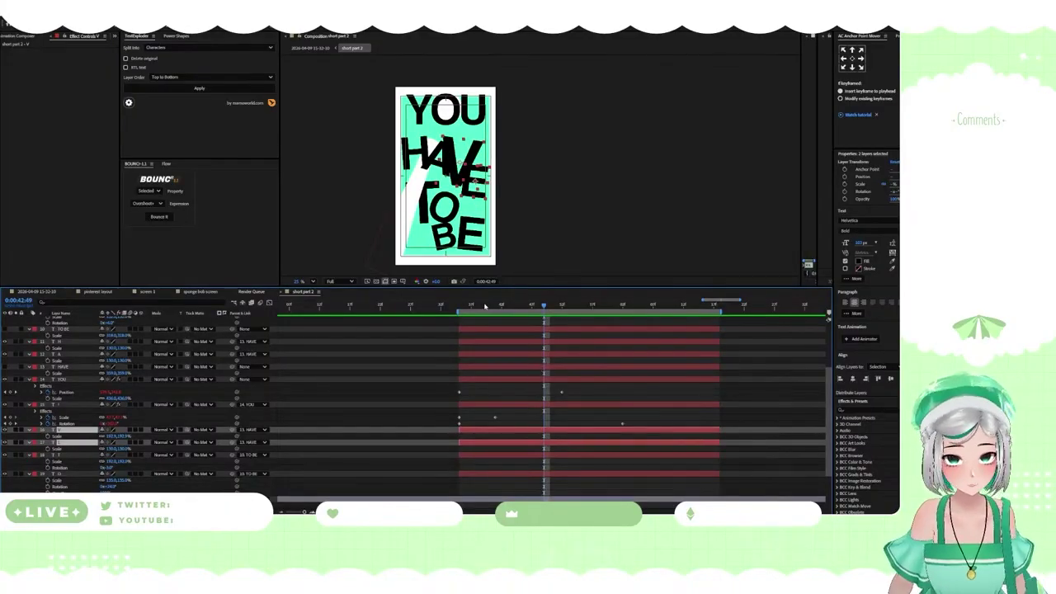
left_click_drag(483, 307, 497, 387)
scroll(478, 443, "up", 2)
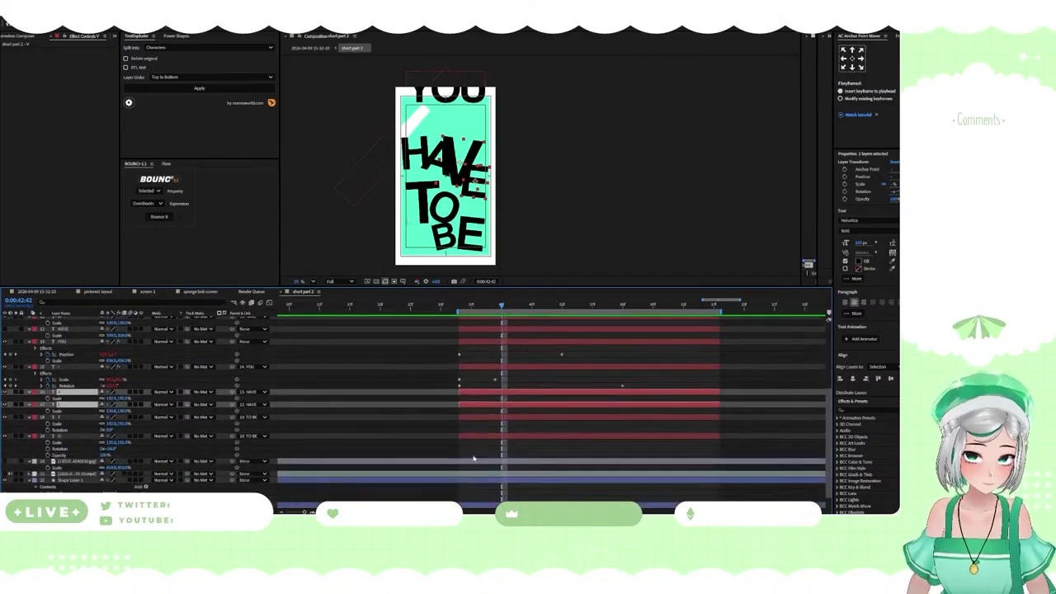
left_click(65, 380)
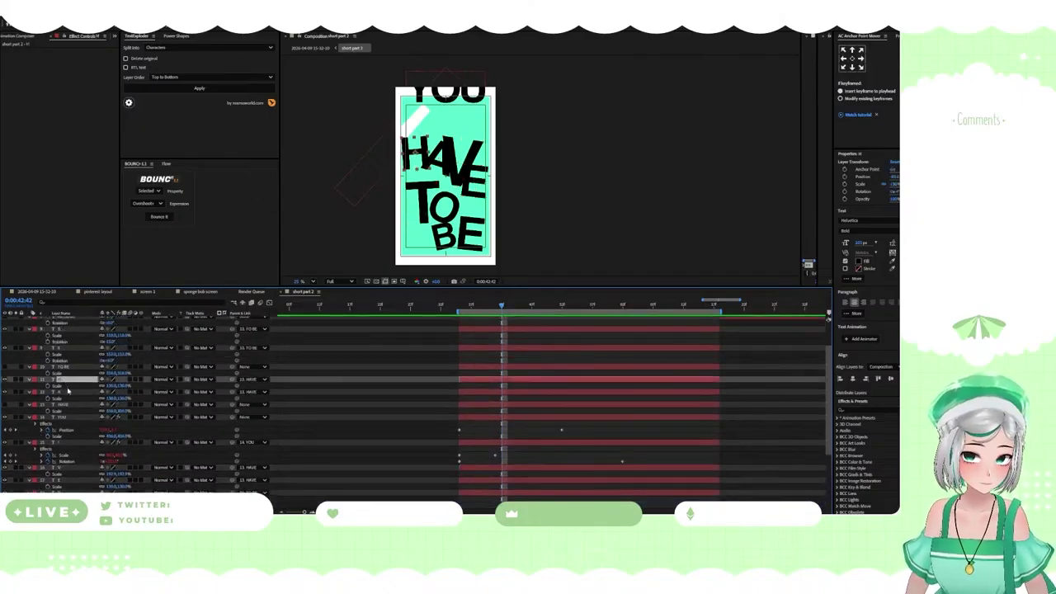
left_click(71, 392, "ctrl")
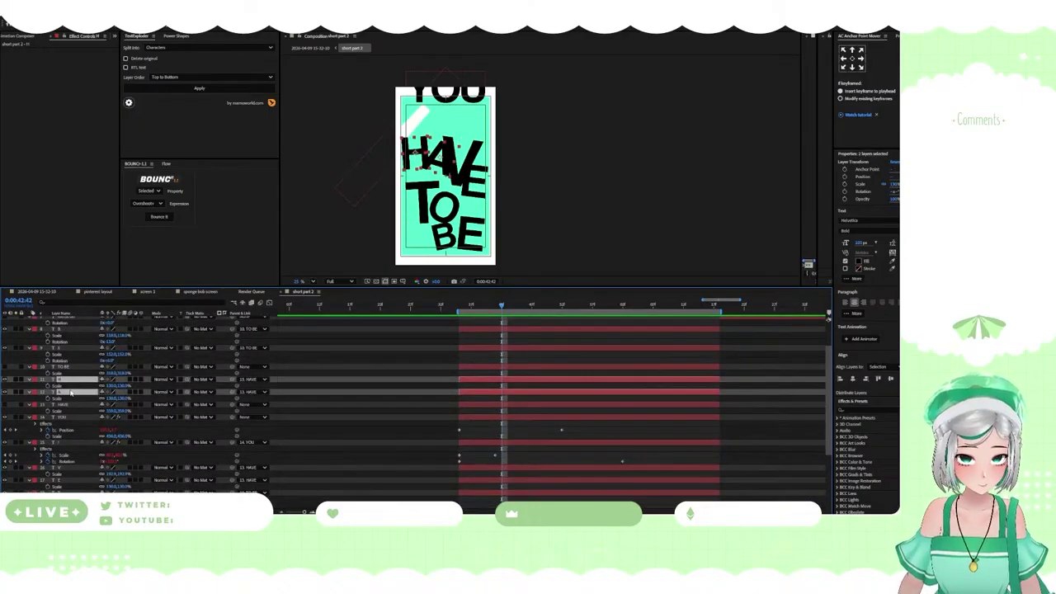
key("[")
scroll(70, 363, "down", 1)
scroll(69, 335, "left", 3)
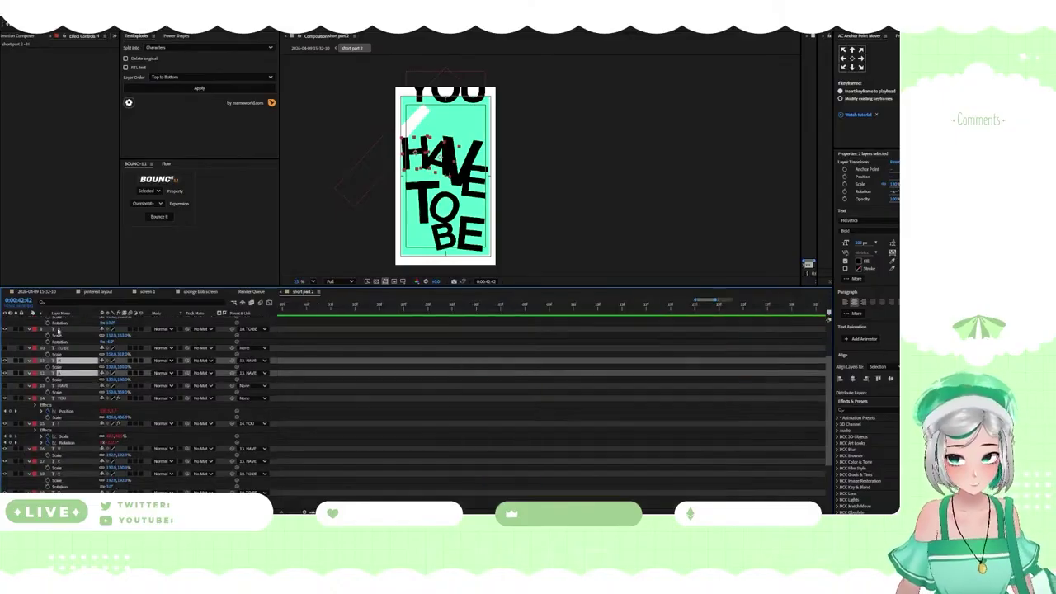
scroll(165, 386, "right", 5)
scroll(367, 416, "left", 5)
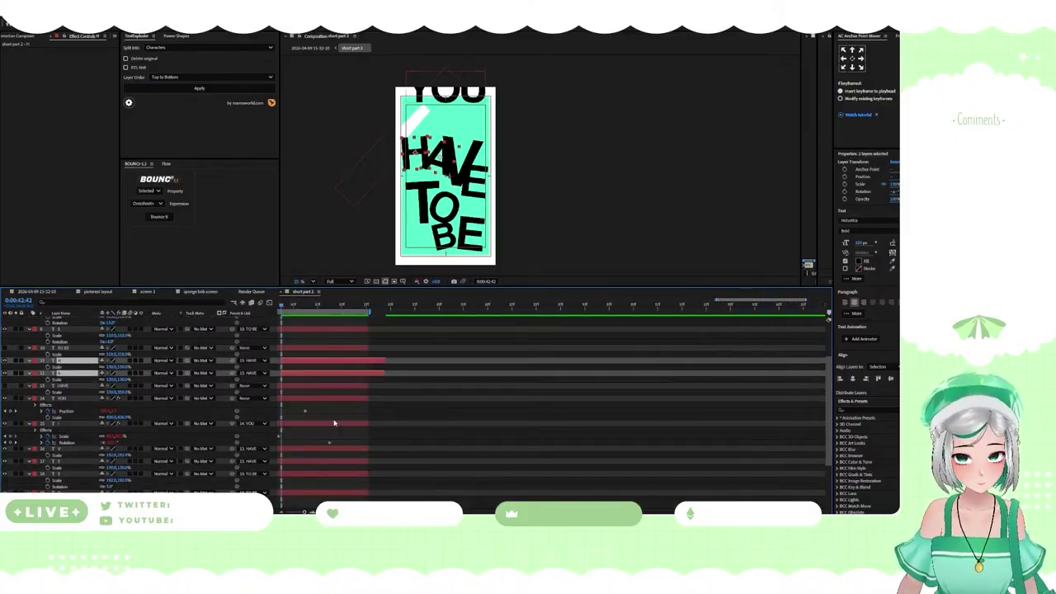
key("ctrl+z")
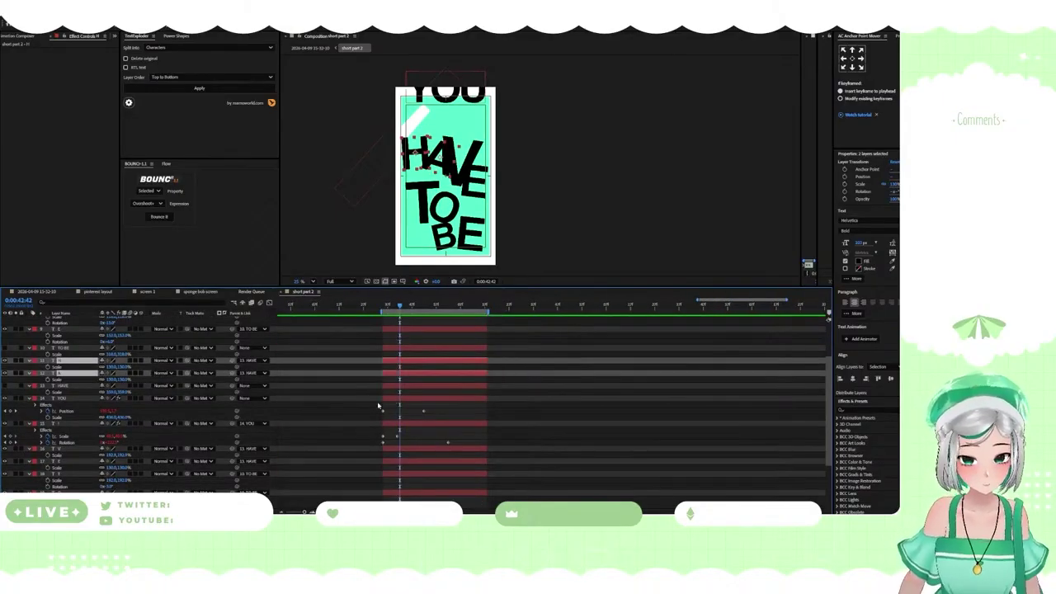
Trim the start of the H and A letter layers of HAVE to 0:00:42:42
scroll(405, 377, "up", 3)
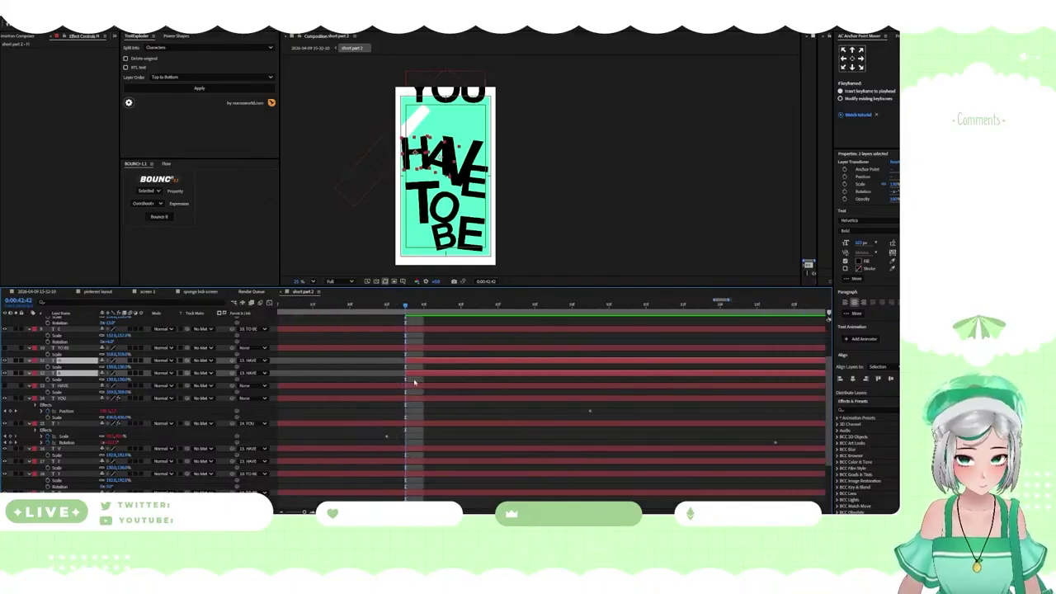
key("ctrl+shift+a")
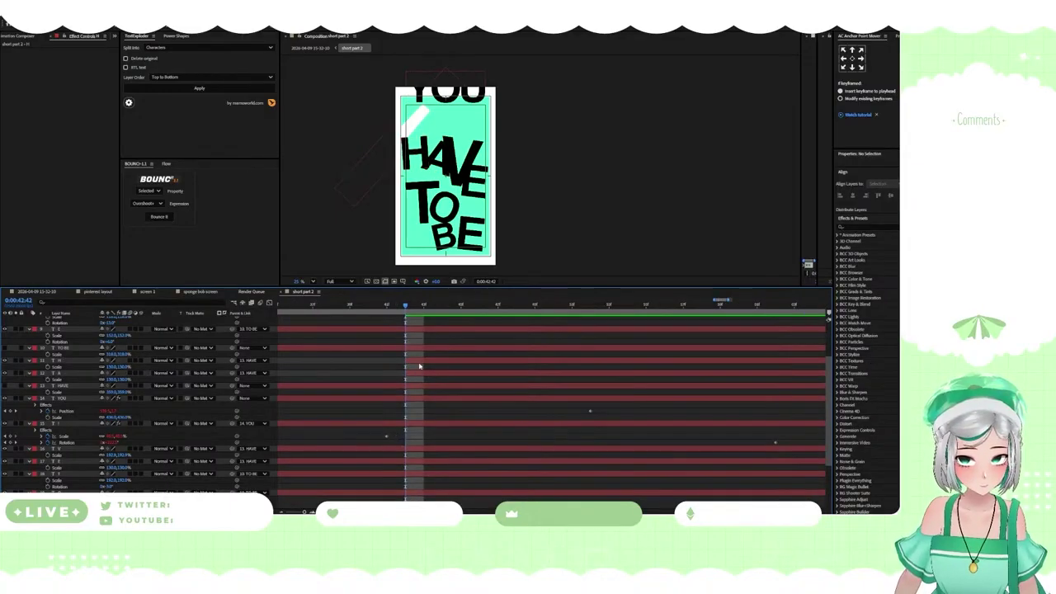
left_click(419, 363)
left_click(418, 375, "shift")
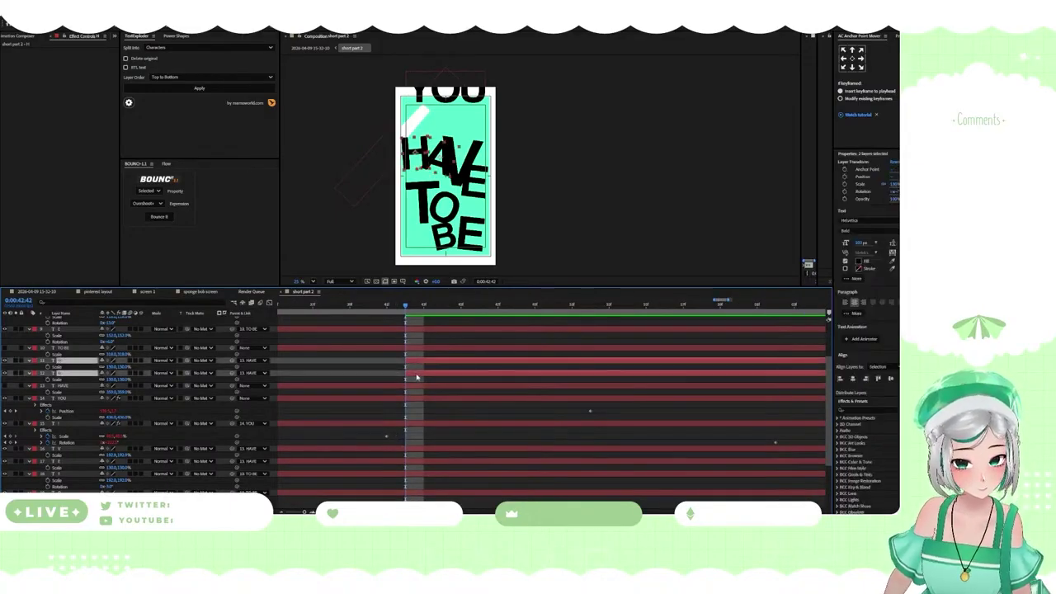
Enable Scale and Rotation keyframes on the H and A letter layers at 0:00:42:42
key("s")
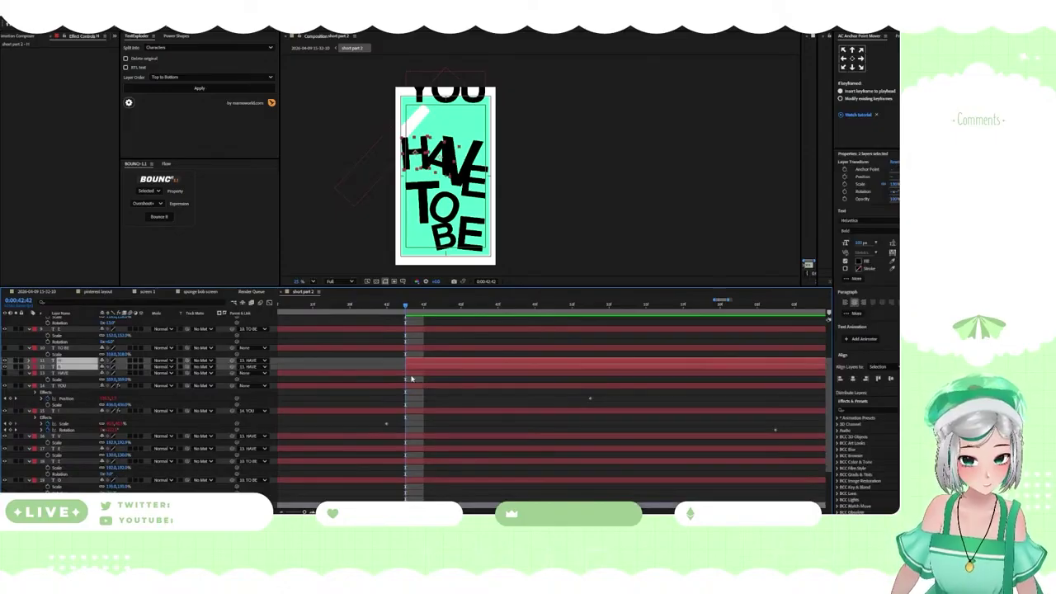
key("s")
key("shift+r")
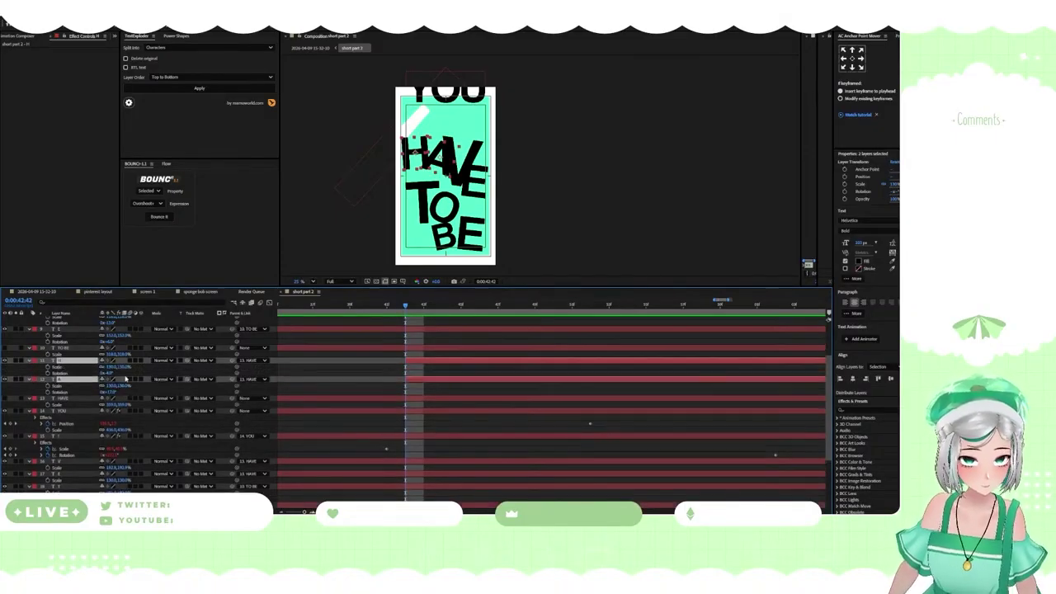
left_click_drag(47, 367, 48, 393)
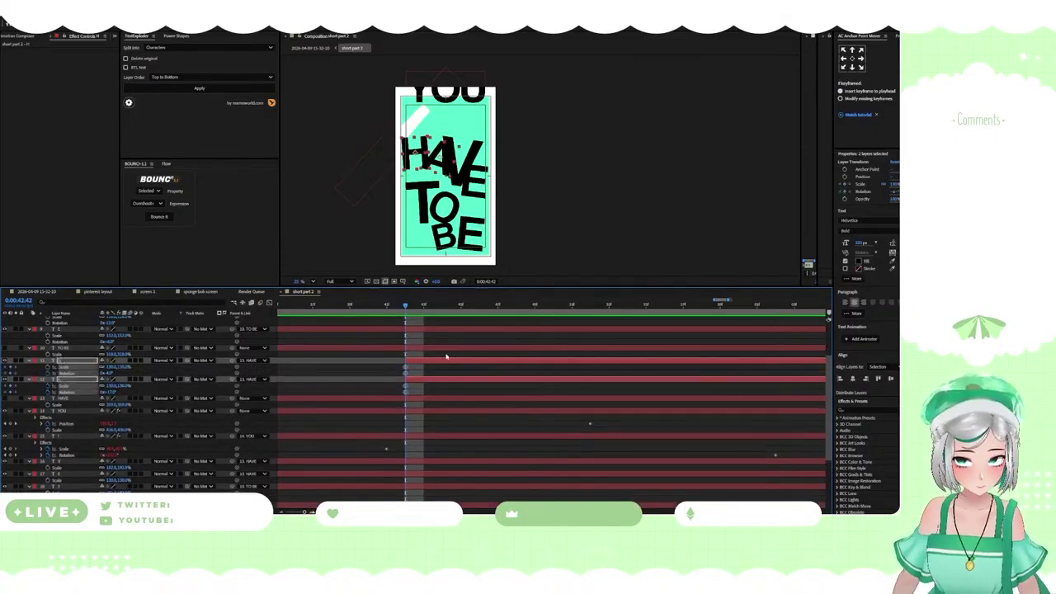
Add Scale and Rotation keyframes to the A layer at 0:00:42:52 and set its Rotation to 0° at 0:00:42:42
key("shift+Page_Down")
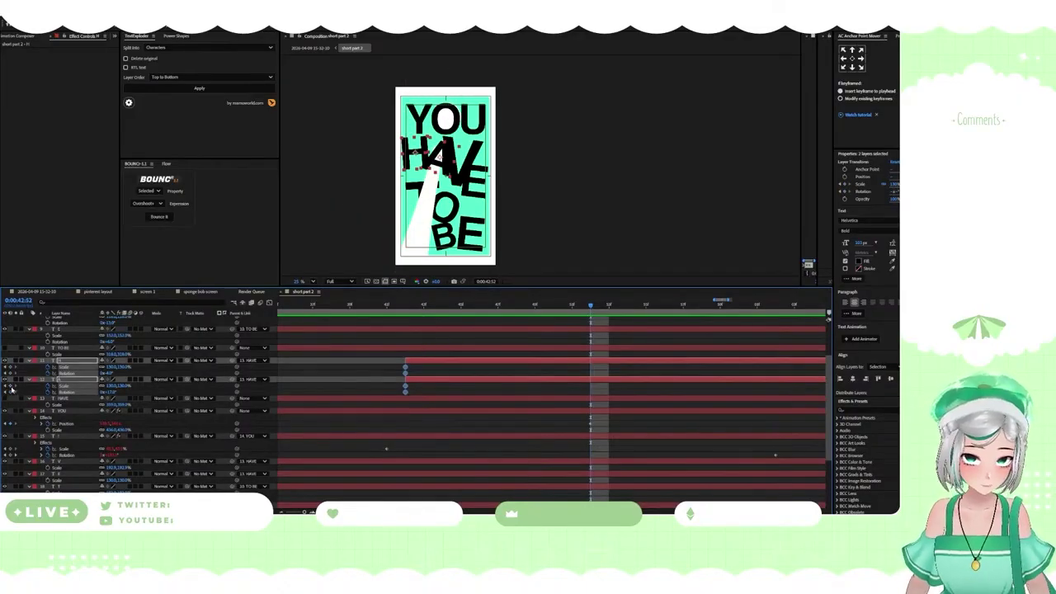
left_click(50, 395)
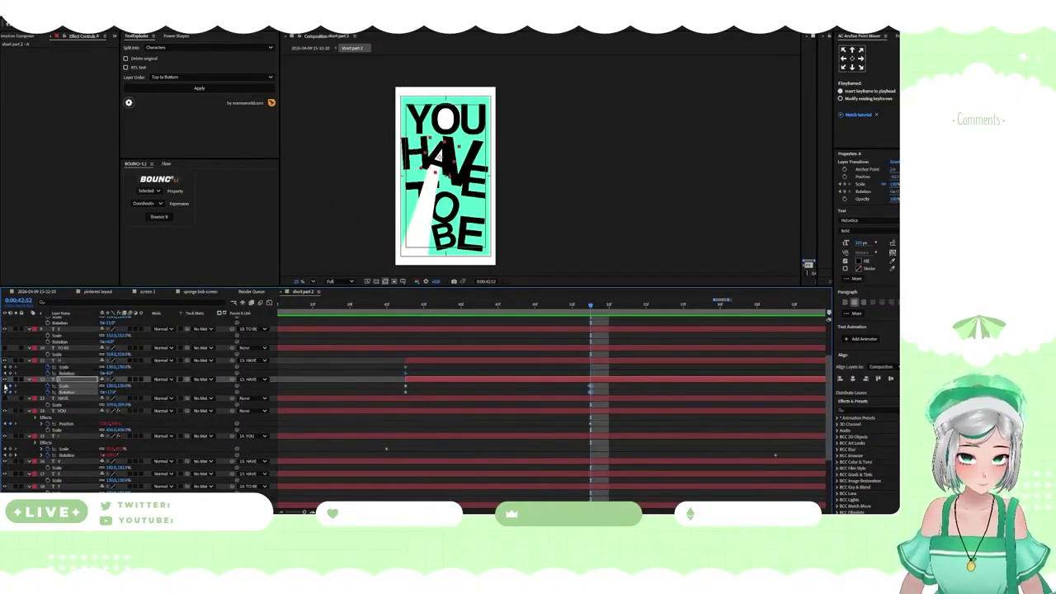
key("shift+Page_Up")
left_click(126, 396)
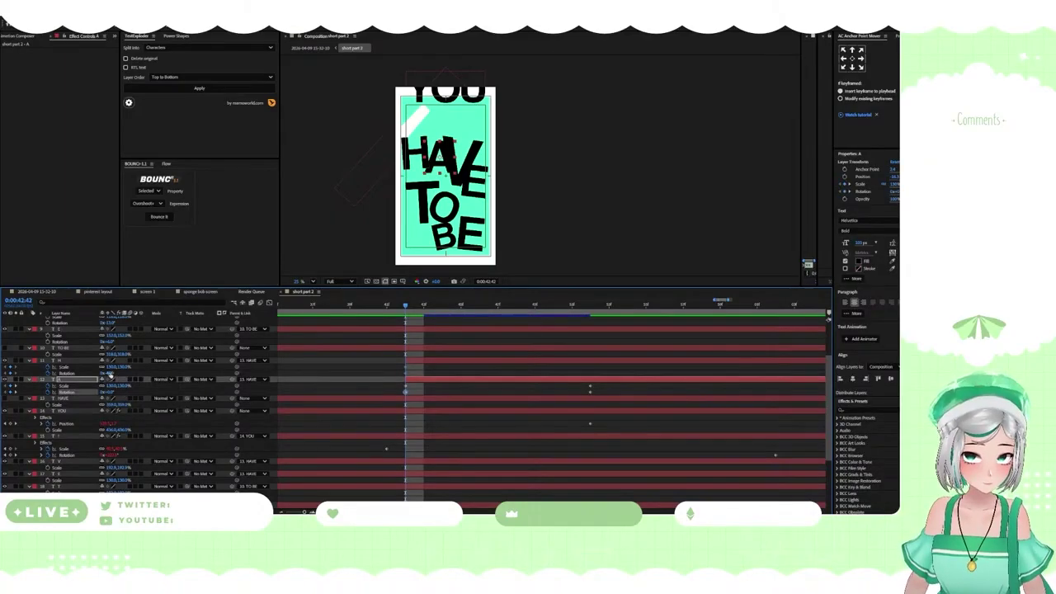
Set the H layer's Rotation to 0° and the Scale of both the H and A layers to 0% at 0:00:42:42
left_click(110, 374)
type("0")
key("Return")
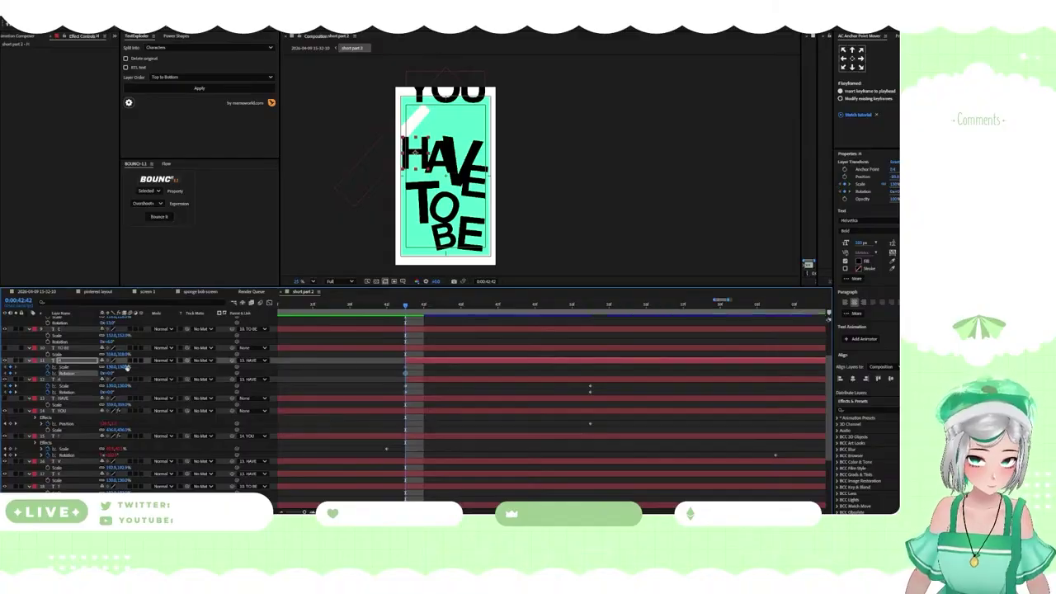
left_click(123, 367)
type("0")
key("Return")
left_click(124, 386)
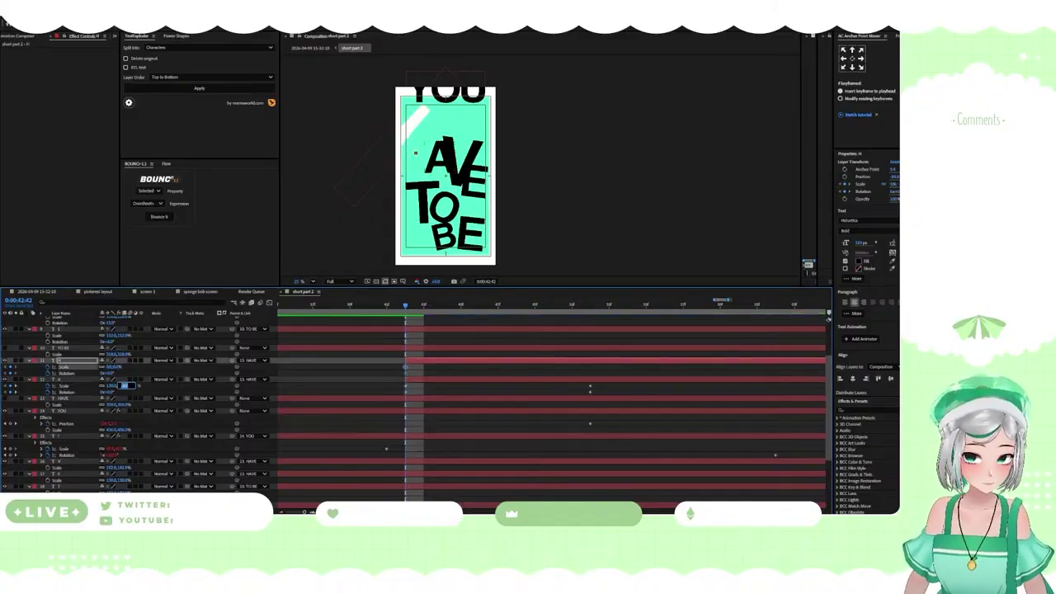
type("0")
key("Return")
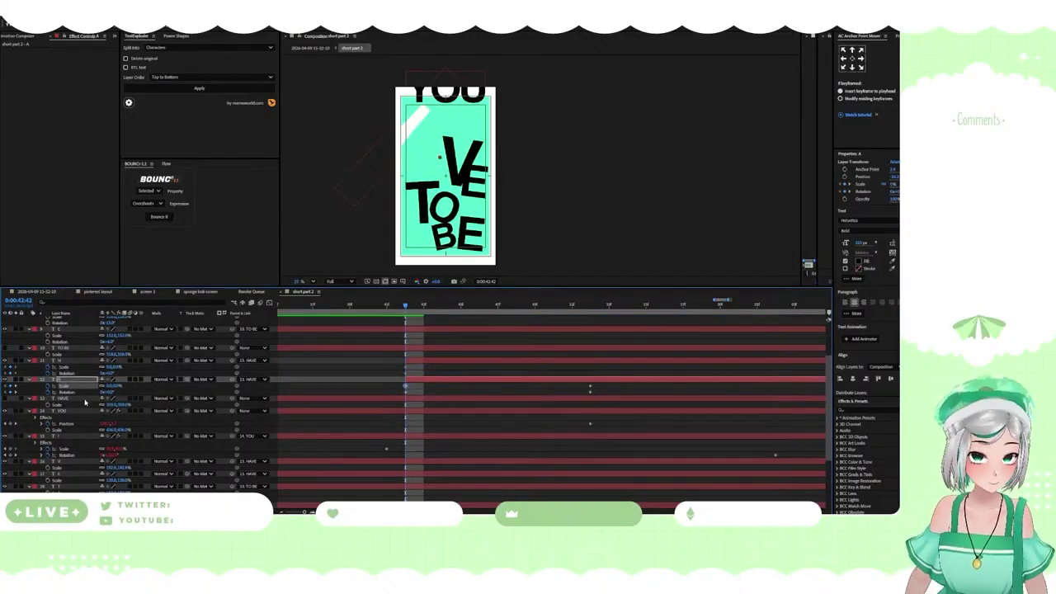
Undo the zero Scale values on the H and A layers and the H layer's Rotation change
left_click(77, 388)
left_click(73, 392)
left_click(75, 368, "ctrl")
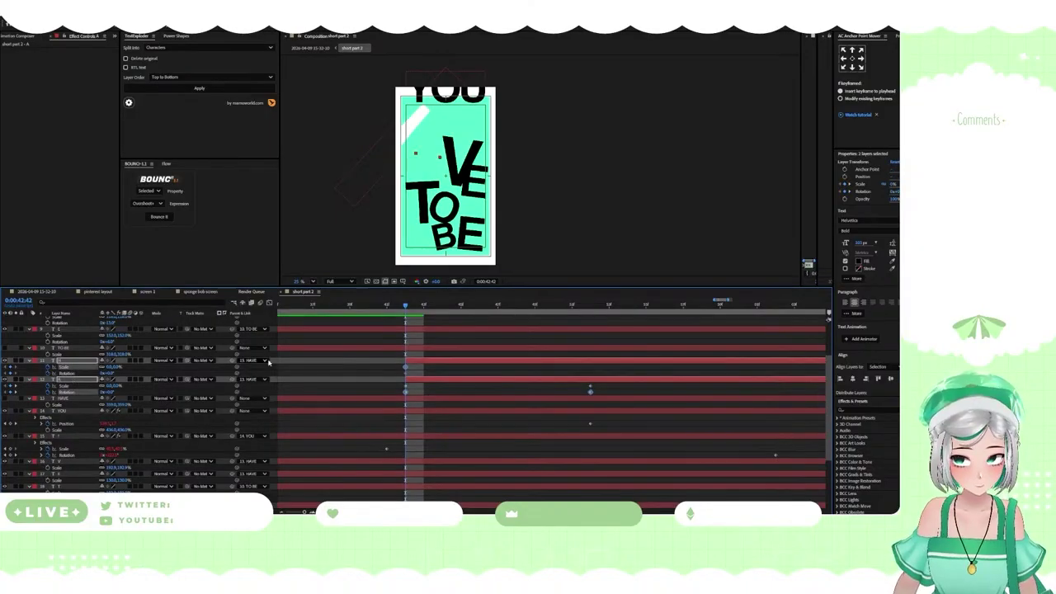
left_click(299, 356)
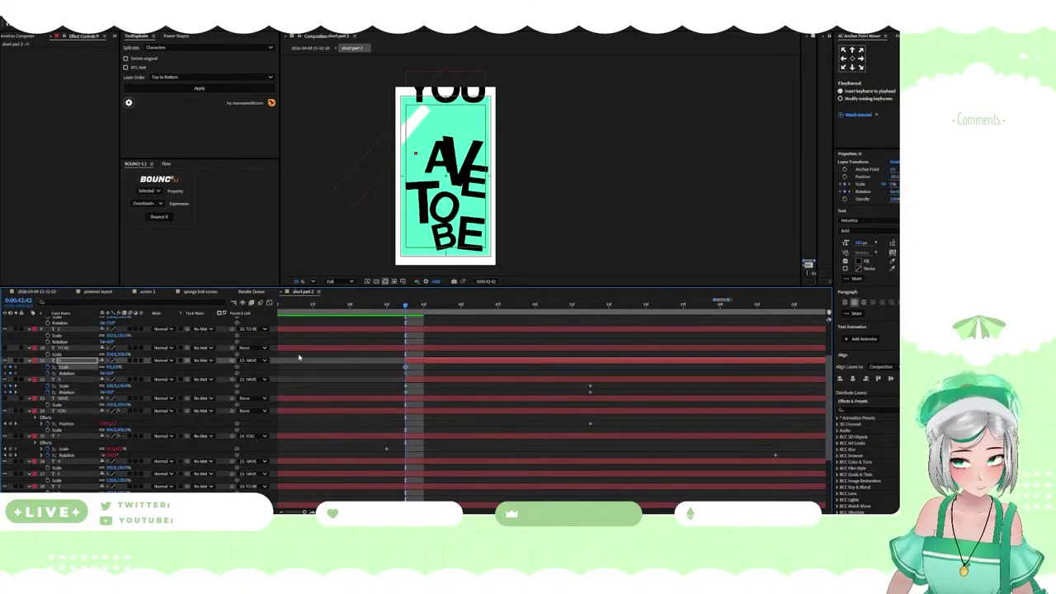
key("ctrl+Down")
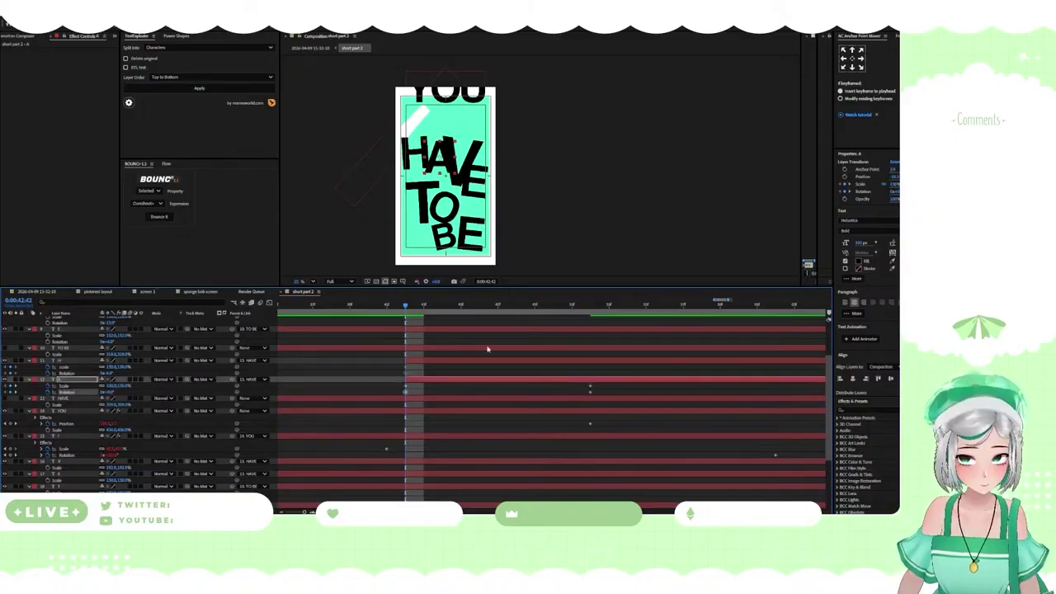
Add Scale and Rotation keyframes to the H layer at 0:00:42:52 and return to its keyframes at 0:00:42:42
left_click(591, 307)
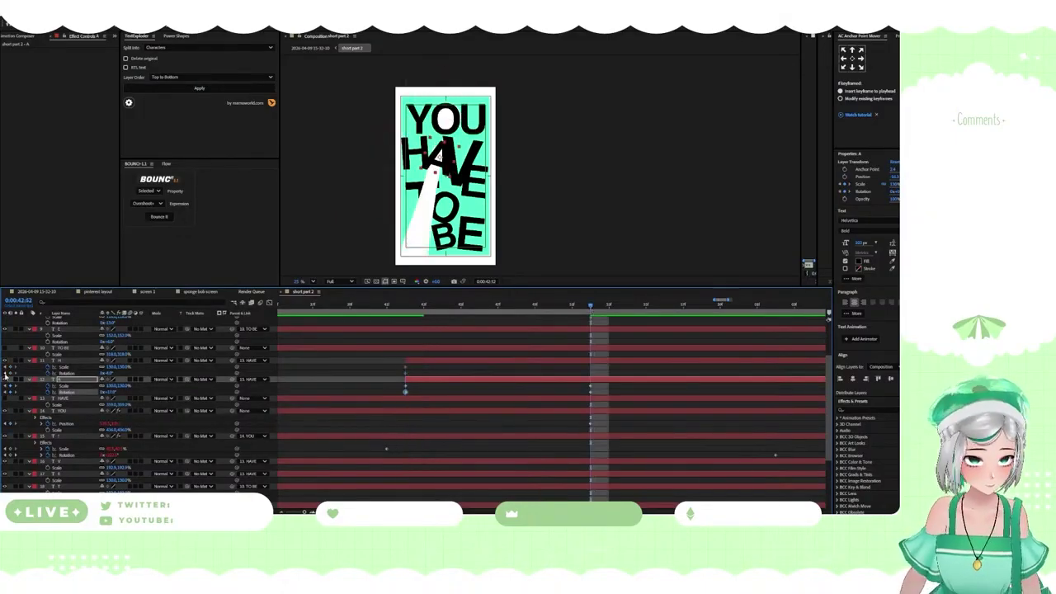
left_click(9, 368)
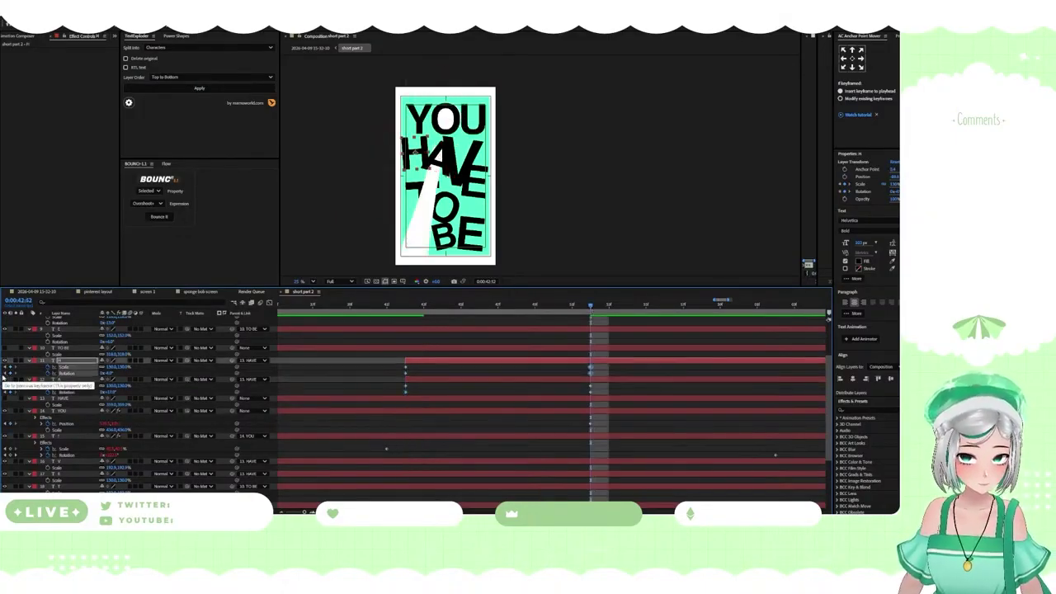
left_click(4, 373)
Set Scale to 0% and Rotation to 0° on both the H and A layers at 0:00:42:42
left_click_drag(122, 367, 124, 369)
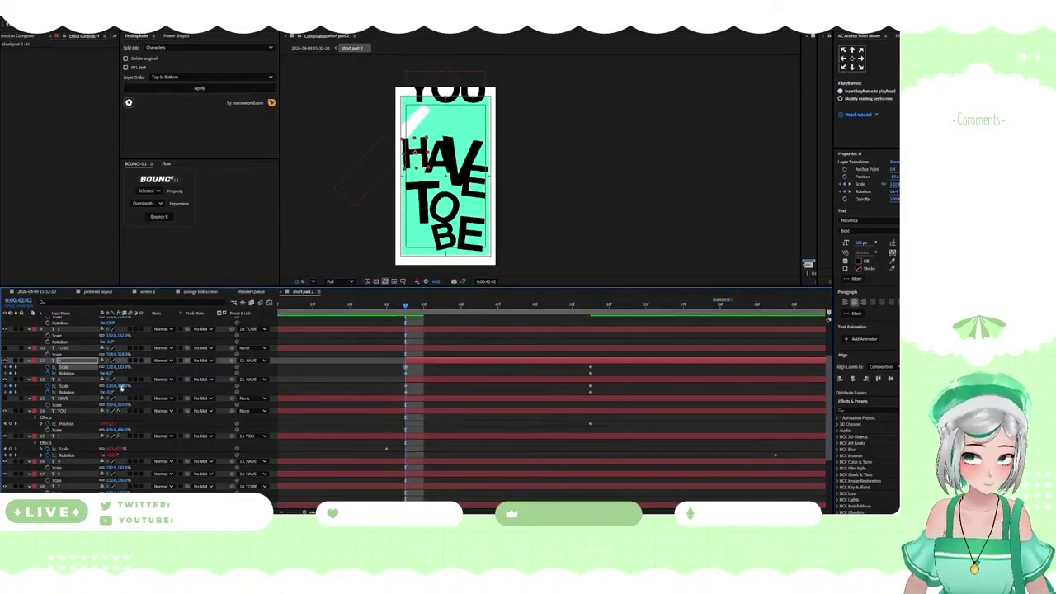
left_click(121, 367)
type("0")
left_click(110, 374)
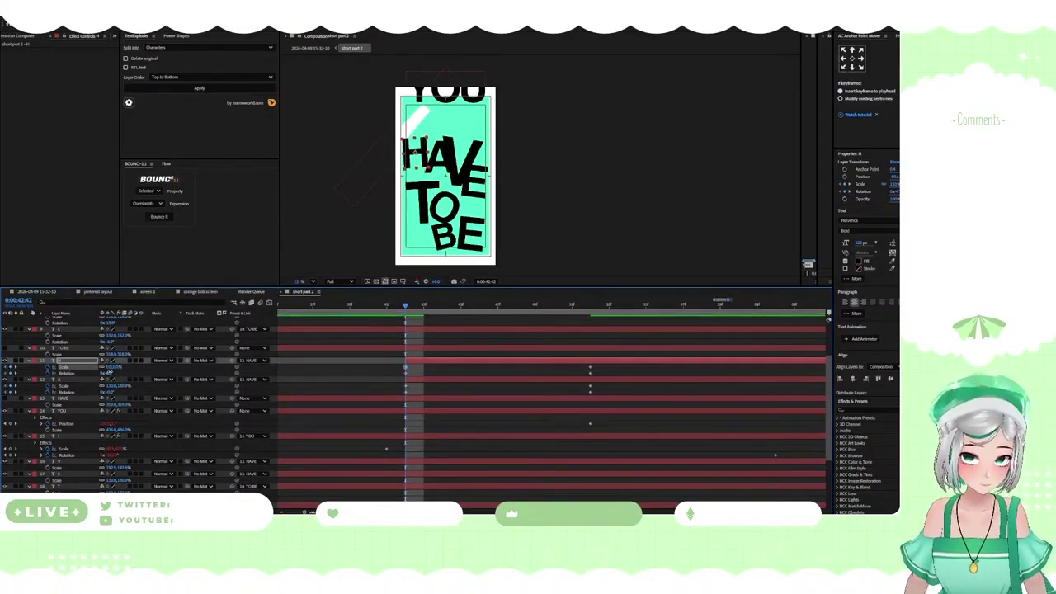
type("0")
left_click(124, 386)
type("0")
left_click(109, 391)
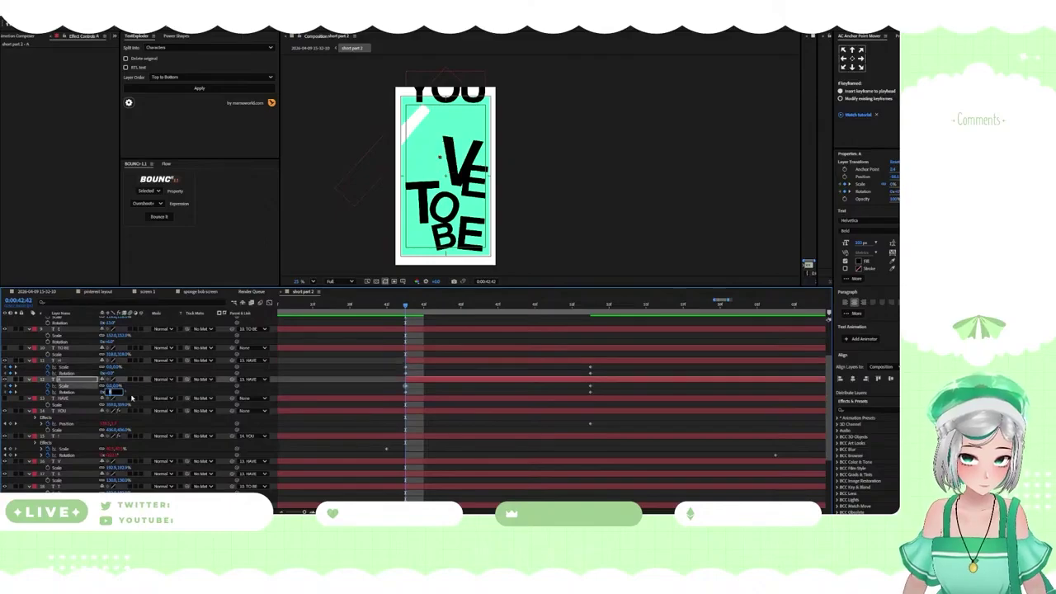
type("0")
left_click(143, 396)
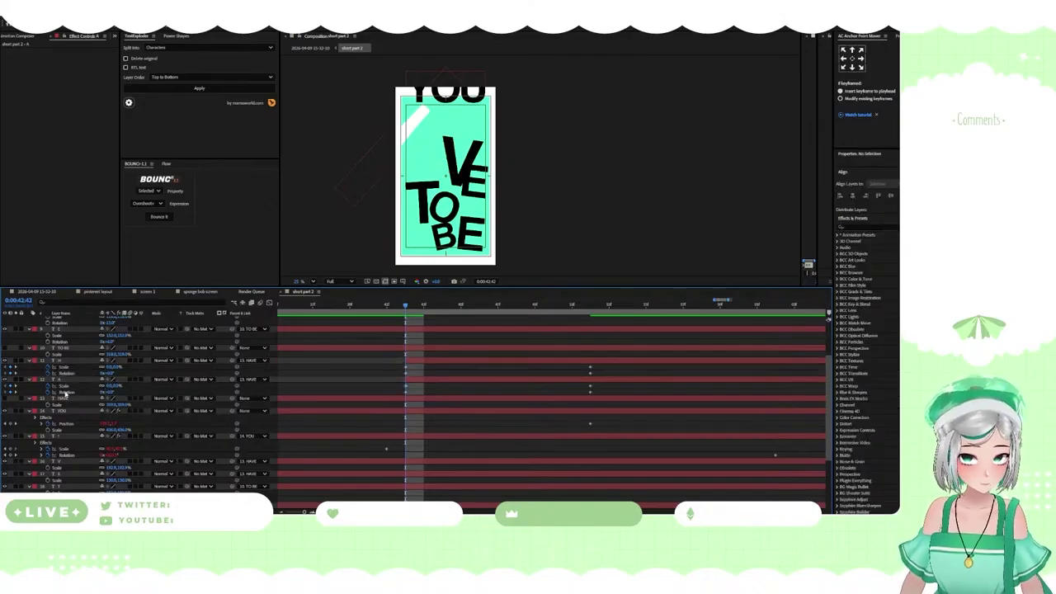
Try to apply the overshoot bounce expression to Scale and Rotation of the H and A layers together, and undo it
left_click(64, 386)
left_click(70, 366, "shift")
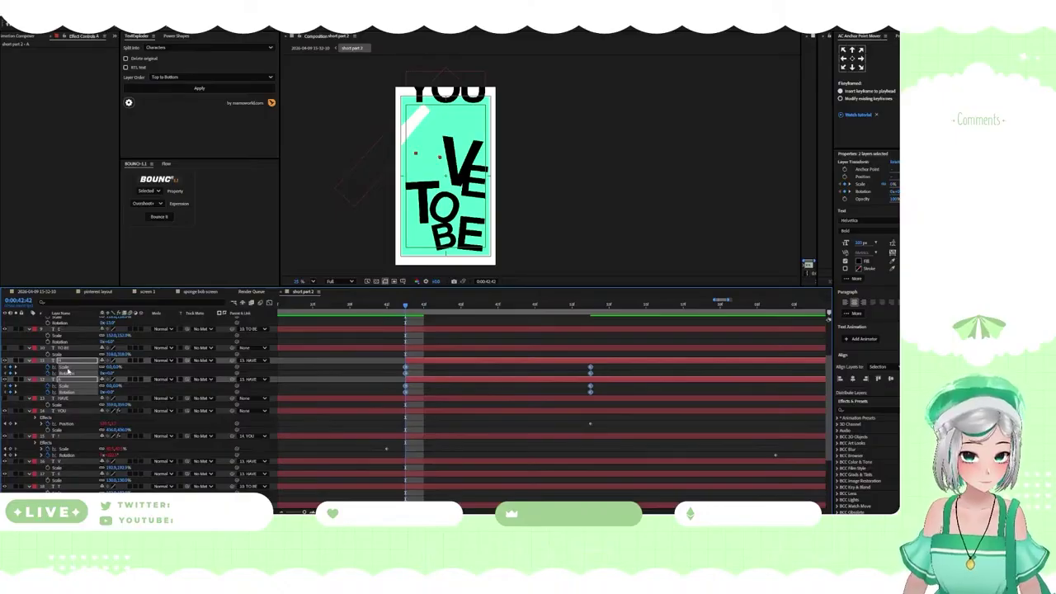
left_click(159, 216)
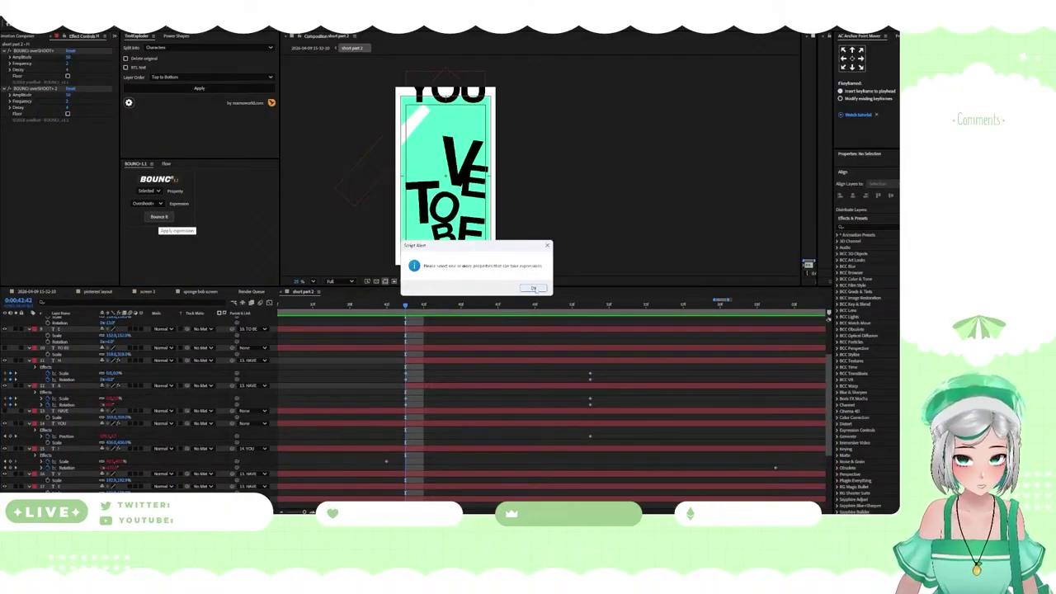
left_click(534, 289)
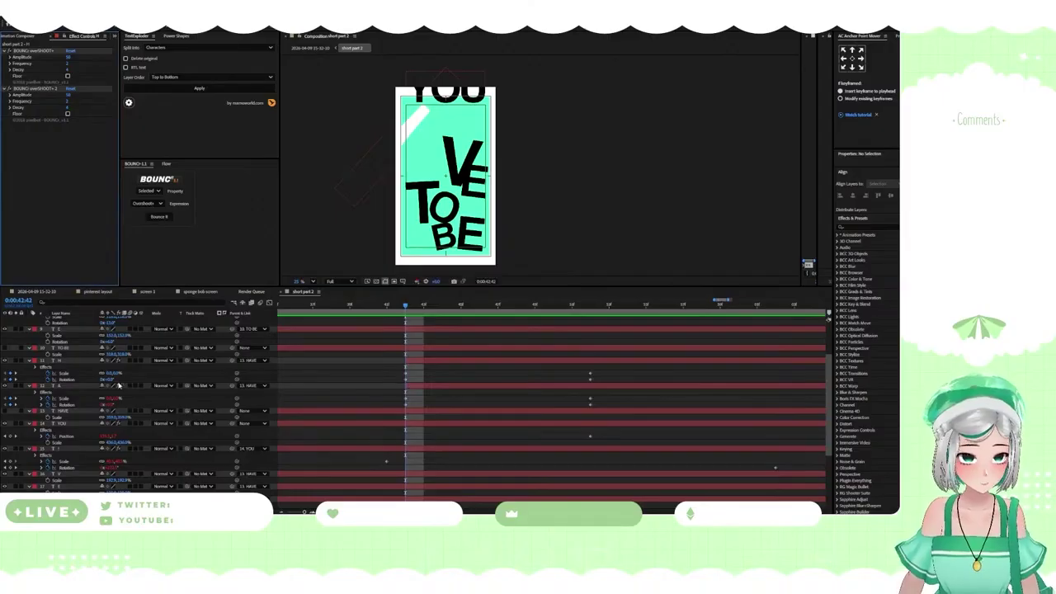
key("ctrl+z")
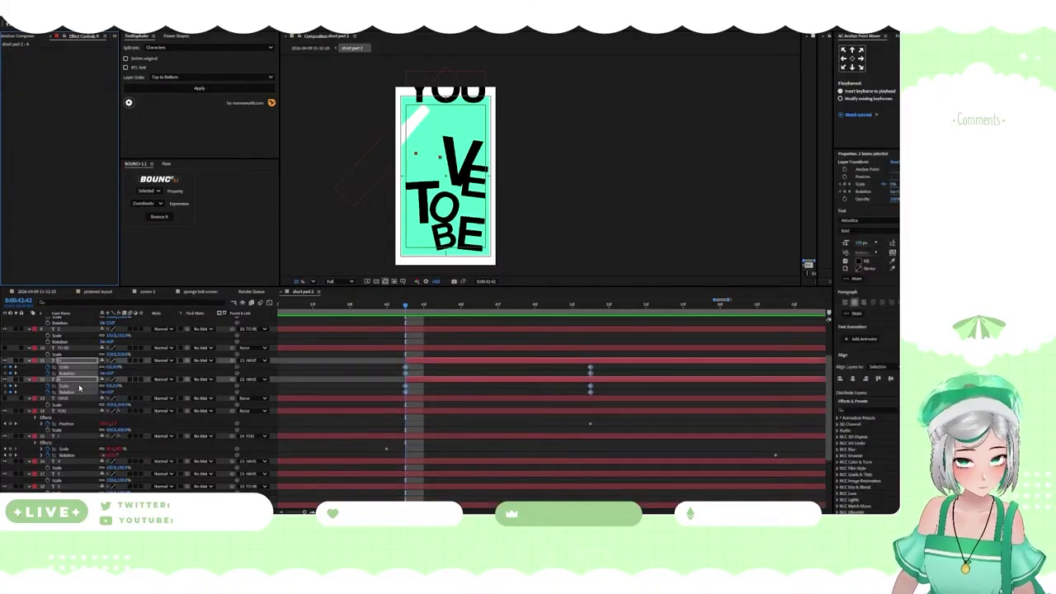
left_click(160, 388)
left_click(48, 392)
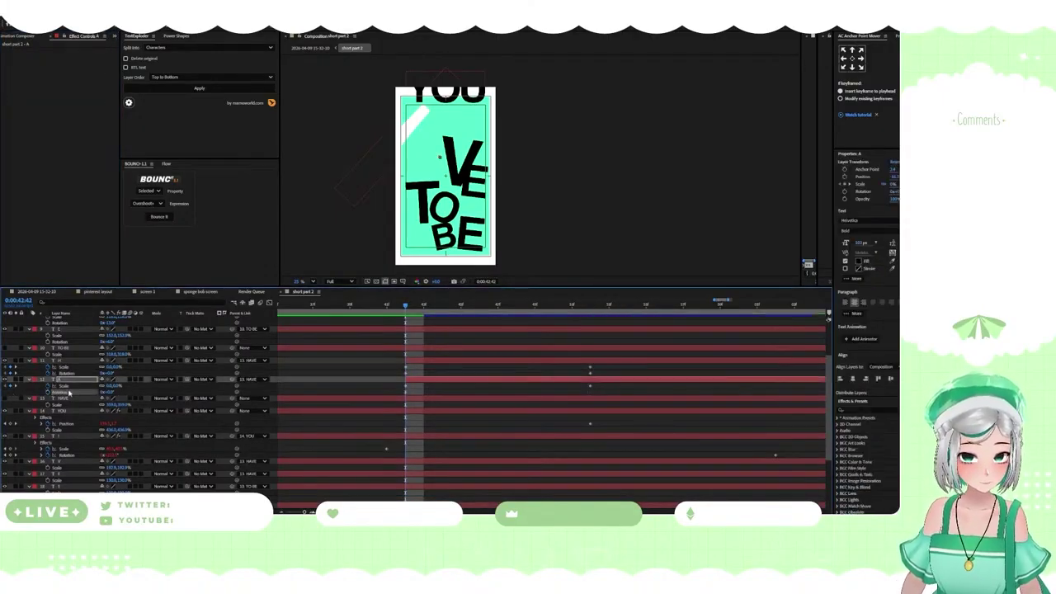
key("ctrl+z")
Try to apply the overshoot bounce expression to only the Rotation of the H and A layers, and undo it
left_click(70, 393)
left_click(69, 373, "shift")
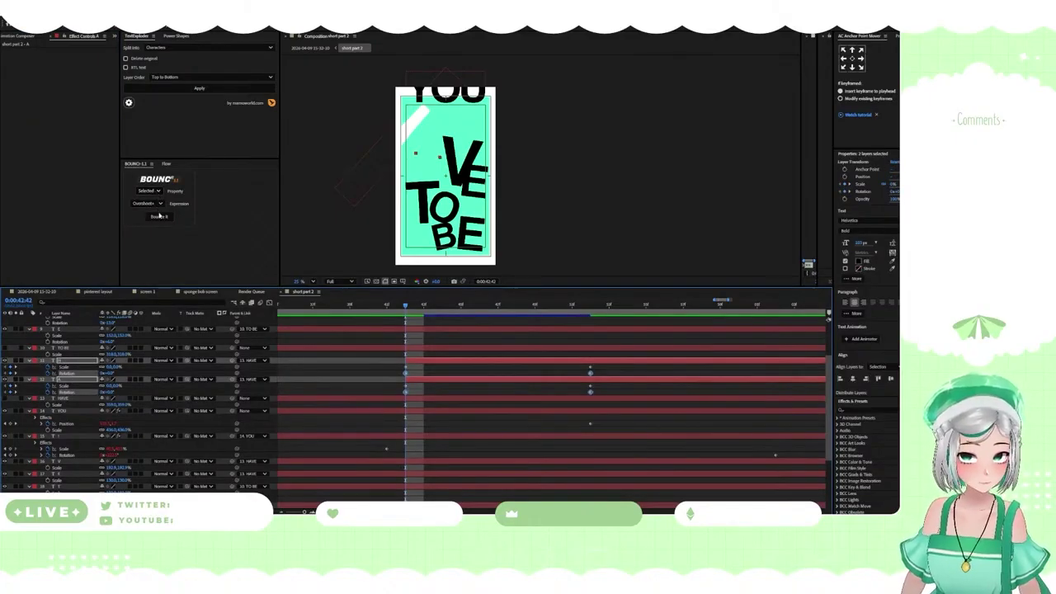
left_click(159, 216)
left_click(533, 288)
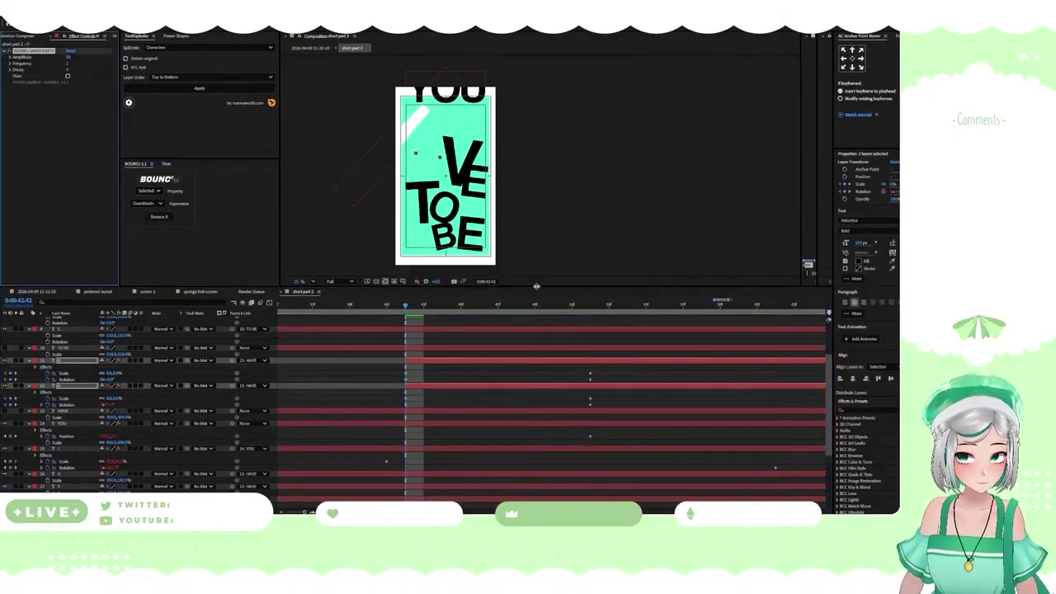
key("ctrl+z")
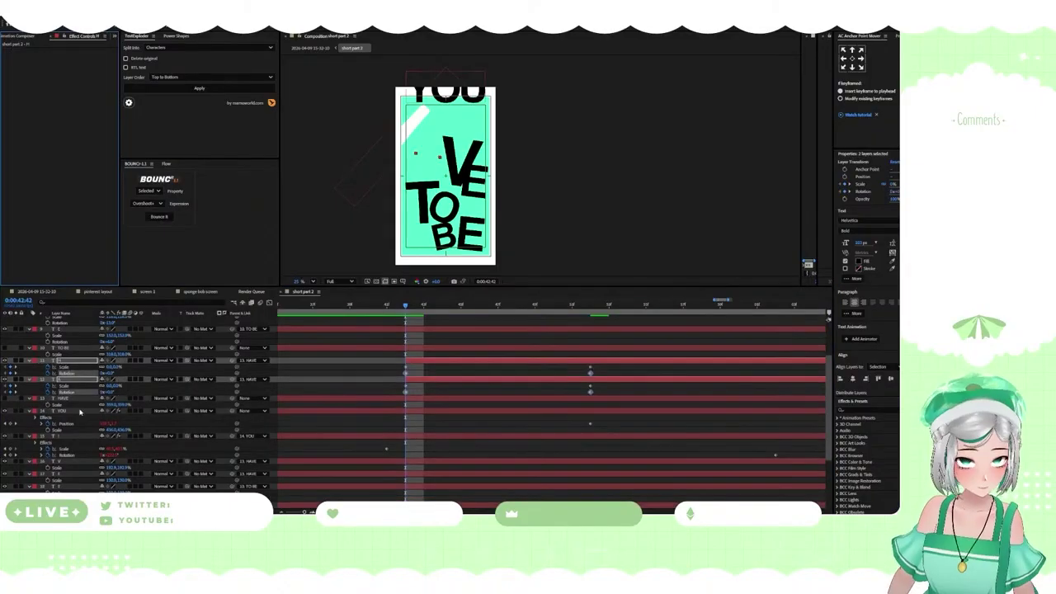
Apply the overshoot bounce expression to Scale and Rotation of the A layer and, separately, of the H layer
left_click(76, 398)
left_click(75, 392)
left_click(71, 385, "shift")
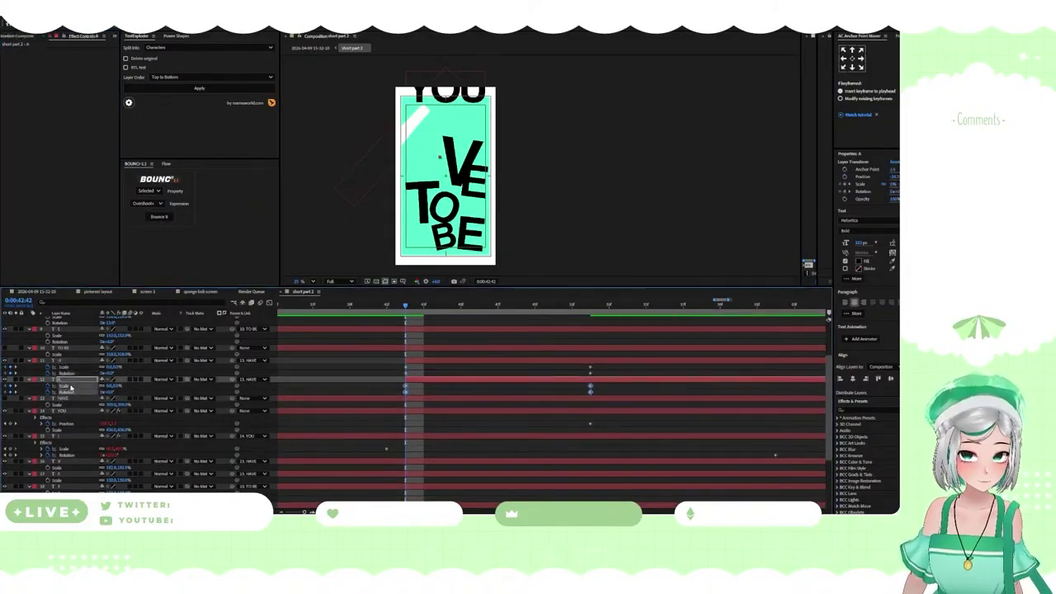
left_click(159, 217)
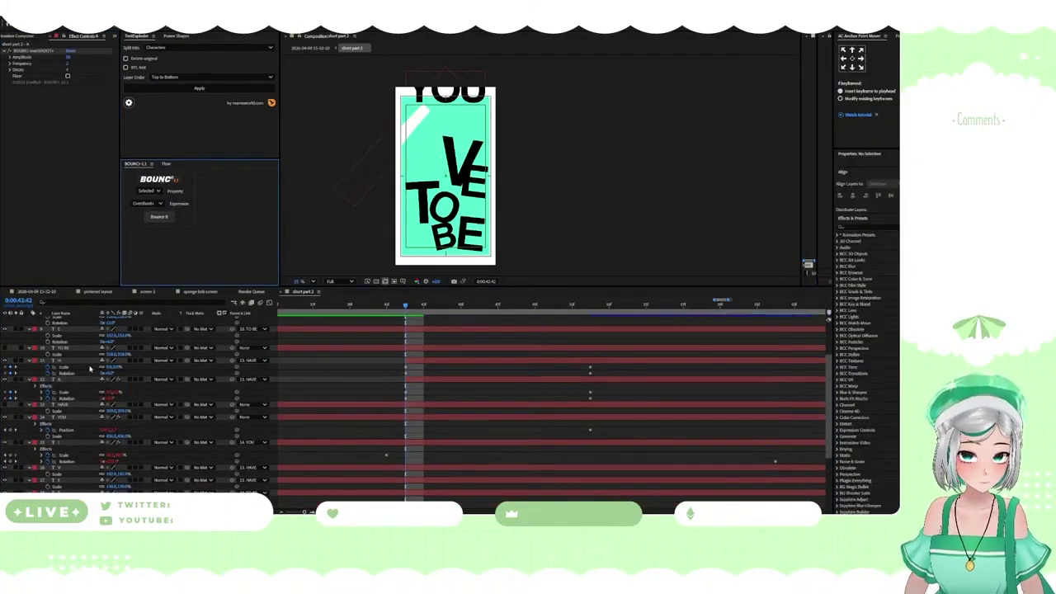
left_click(159, 216)
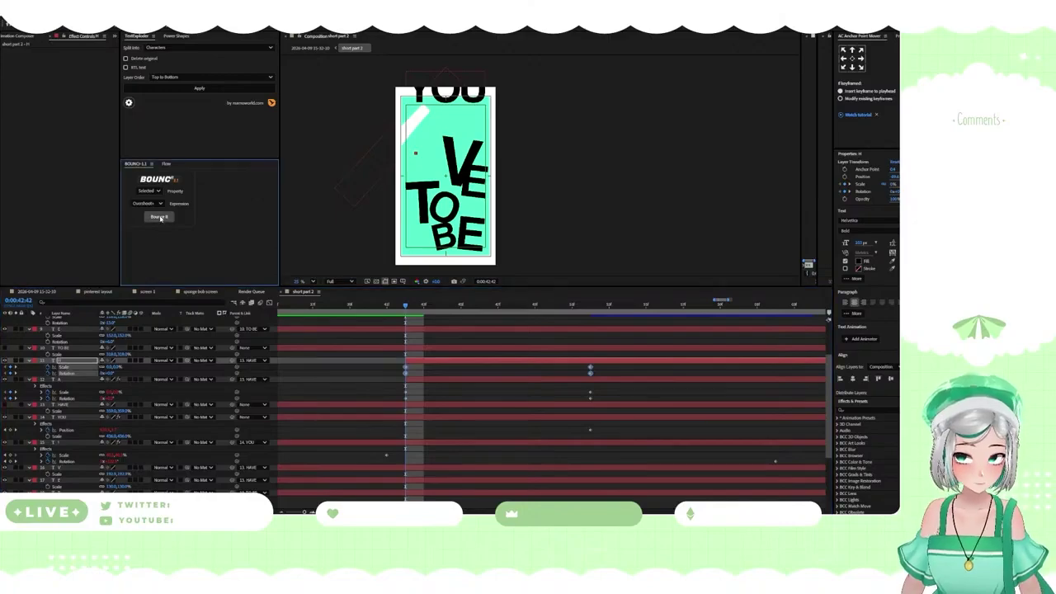
Move the end keyframes of H to 0:00:42:47 and of A to 0:00:42:49, and slide the H layer to start at 0:00:42:40
left_click(415, 369)
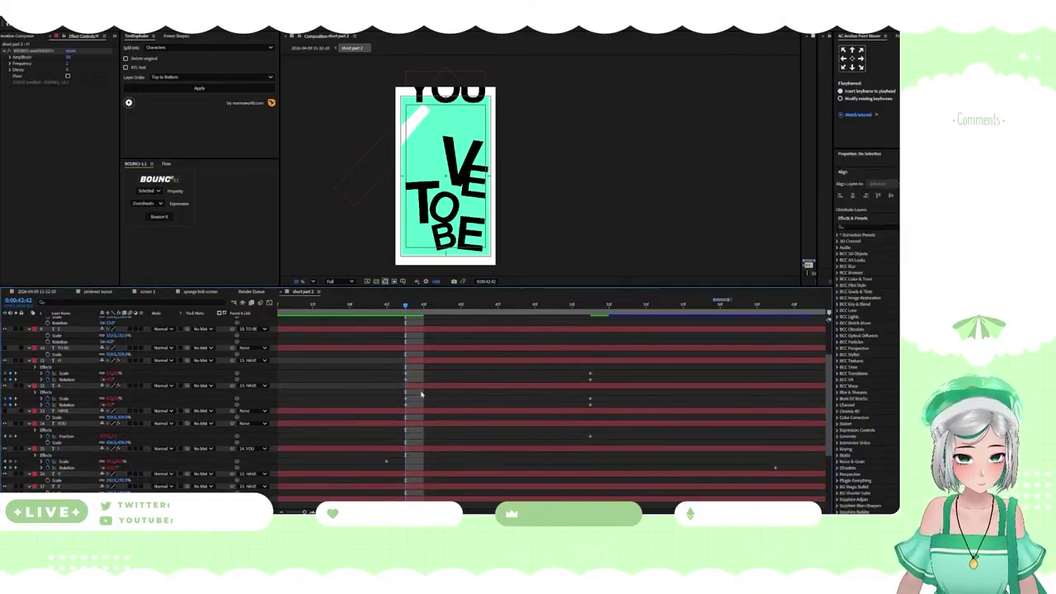
left_click_drag(590, 375, 496, 376)
left_click_drag(590, 401, 529, 407)
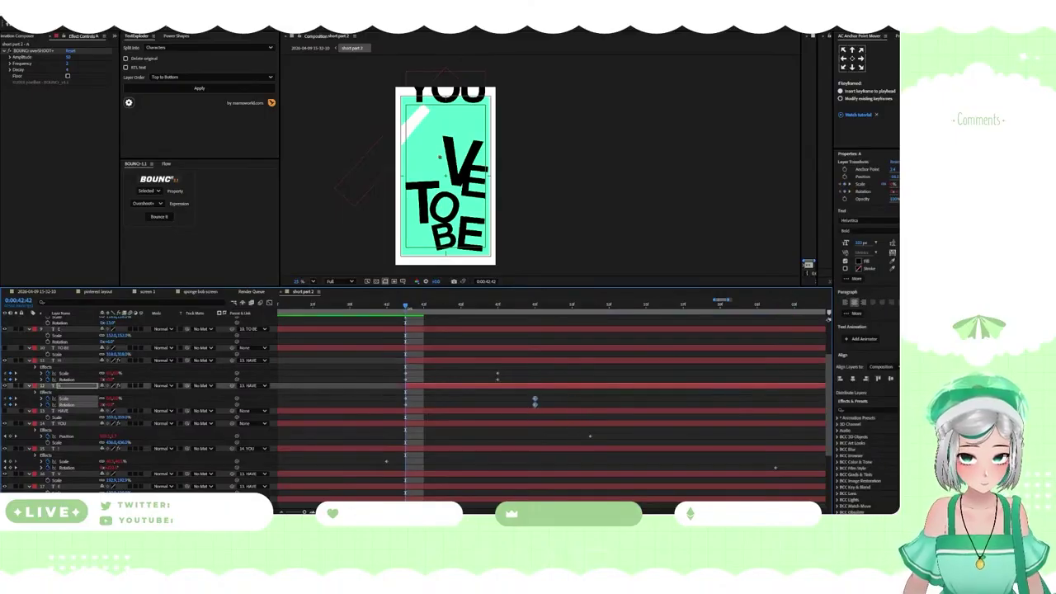
left_click_drag(434, 360, 389, 362)
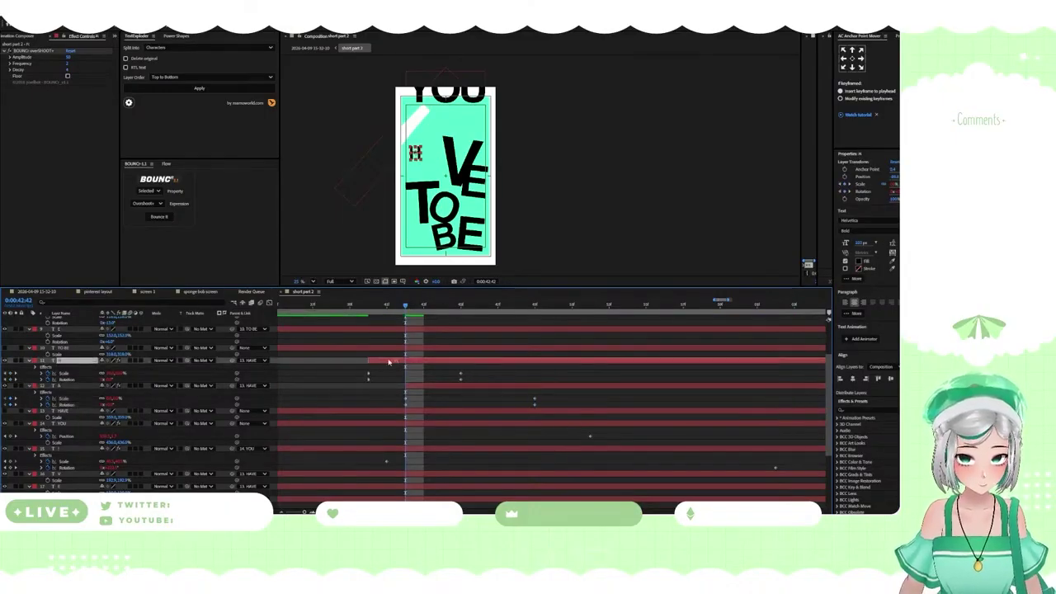
Preview the bouncing entrance of the letters H and A
key("space")
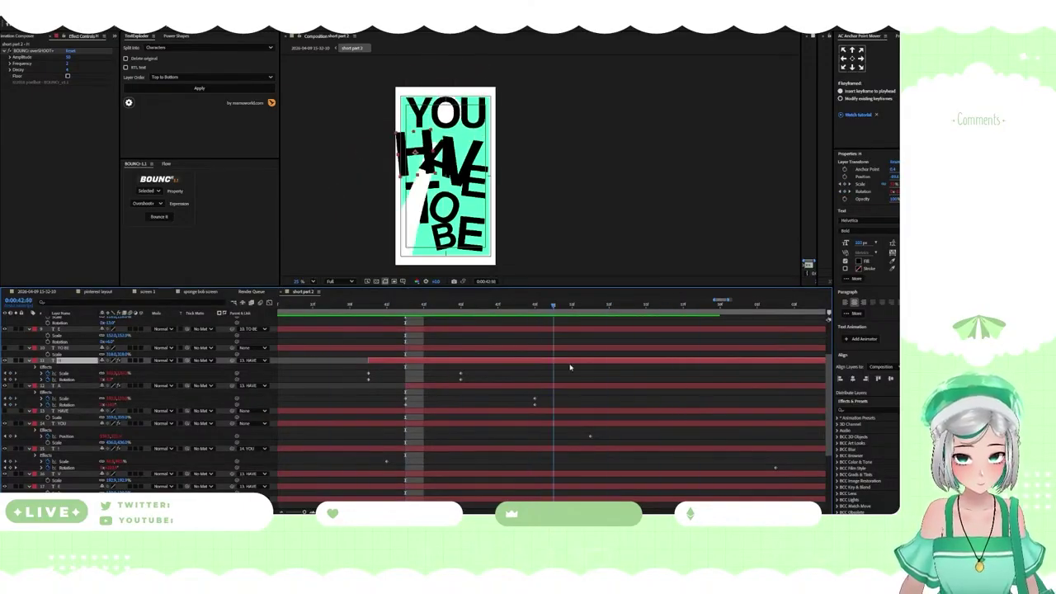
left_click_drag(703, 382, 337, 365)
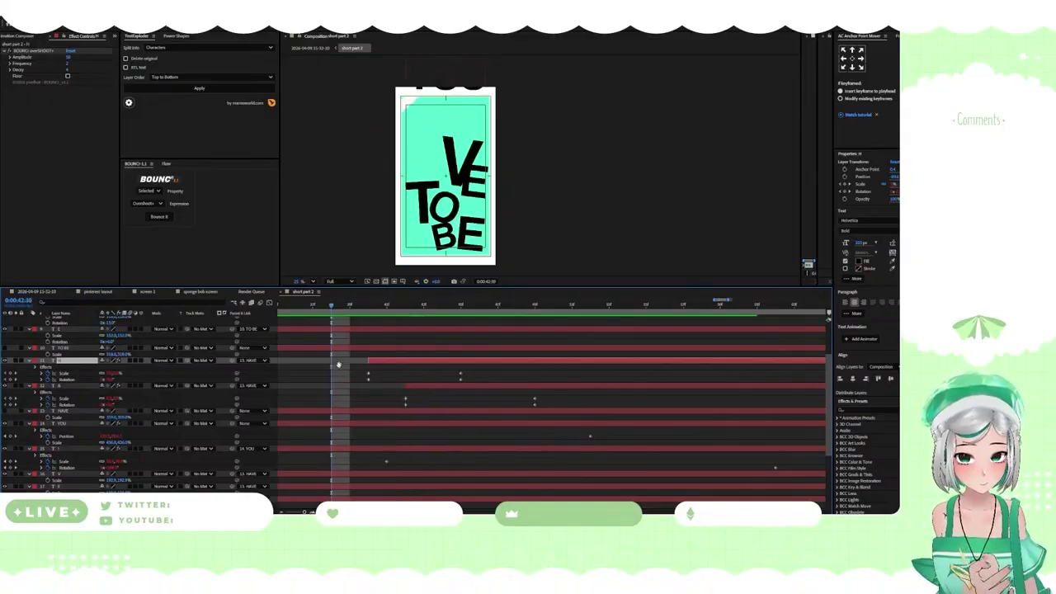
key("space")
key("space")
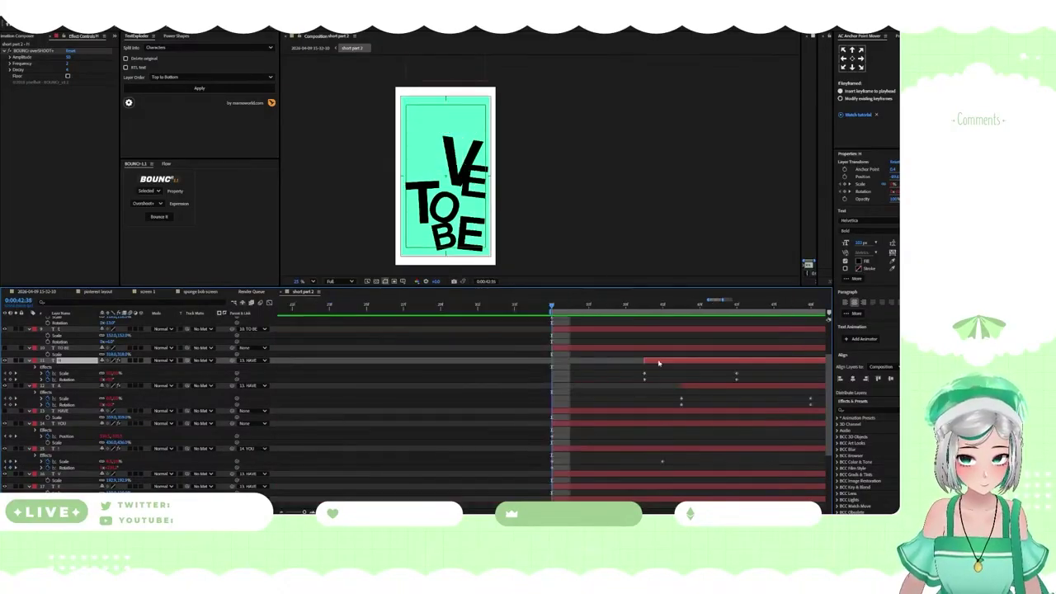
left_click(614, 308)
key("space")
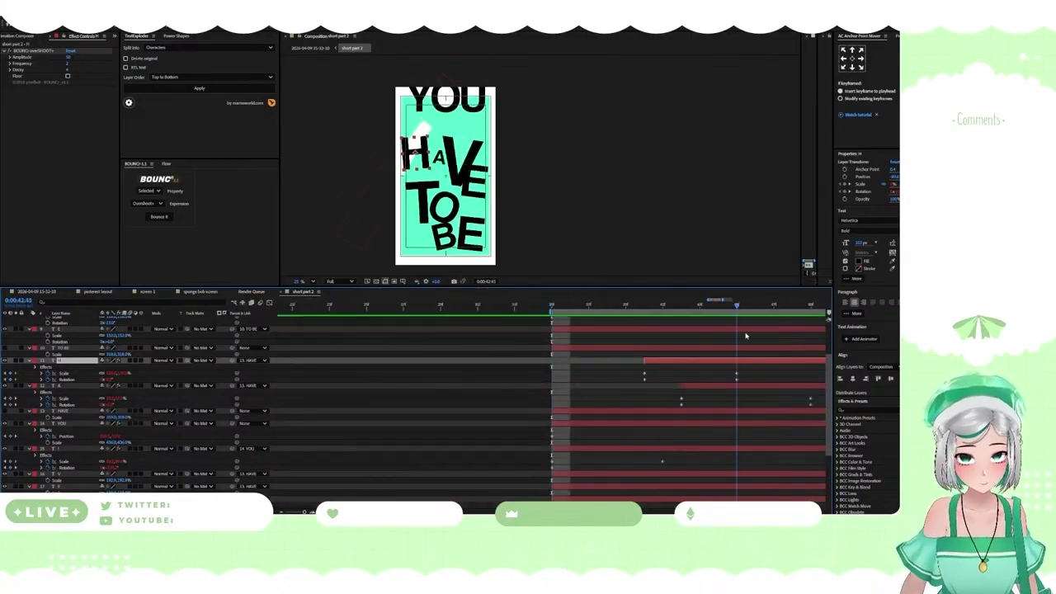
key("space")
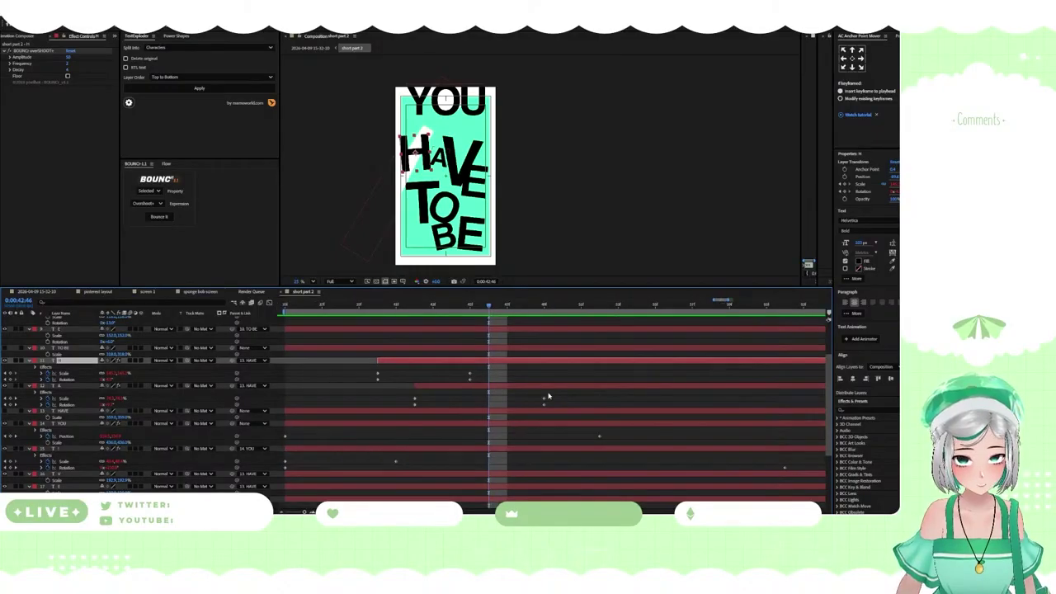
Add Scale keyframes to the V and E layers of HAVE at 0:00:42:47 and trim both layers to start there
left_click_drag(459, 308, 480, 304)
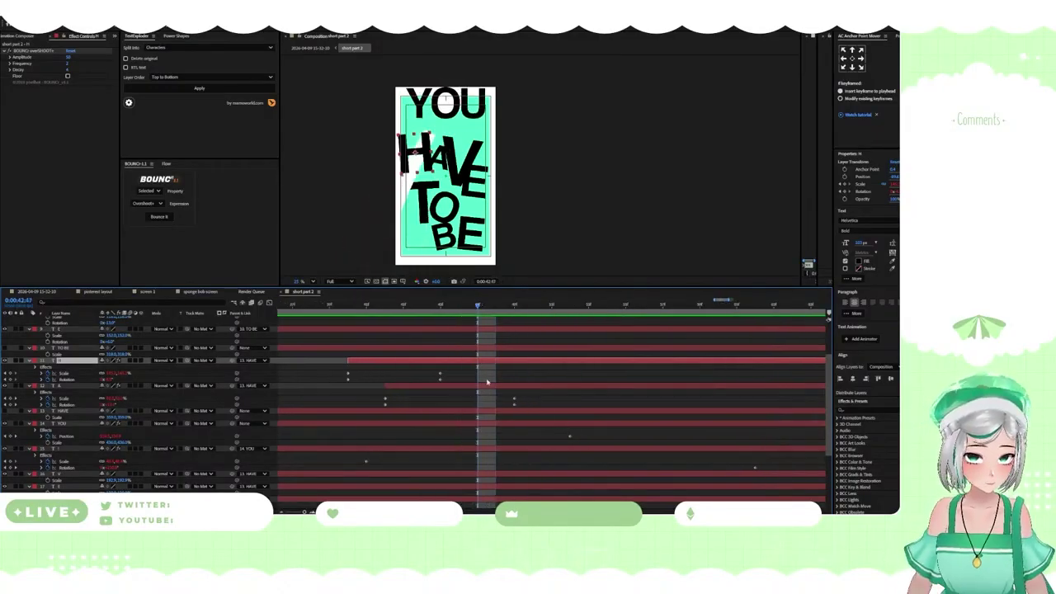
scroll(44, 401, "down", 5)
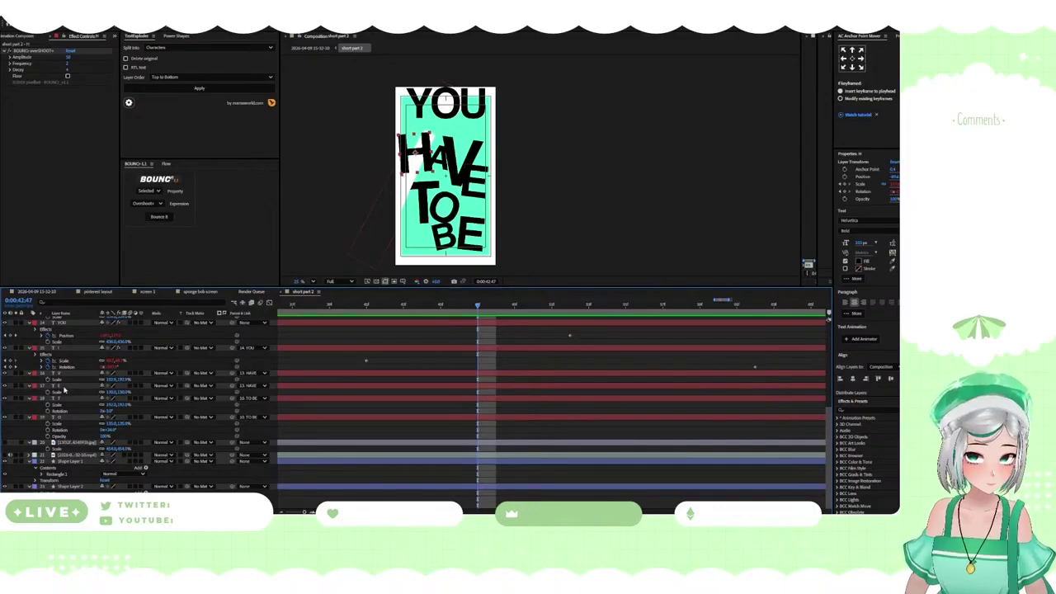
left_click(51, 375)
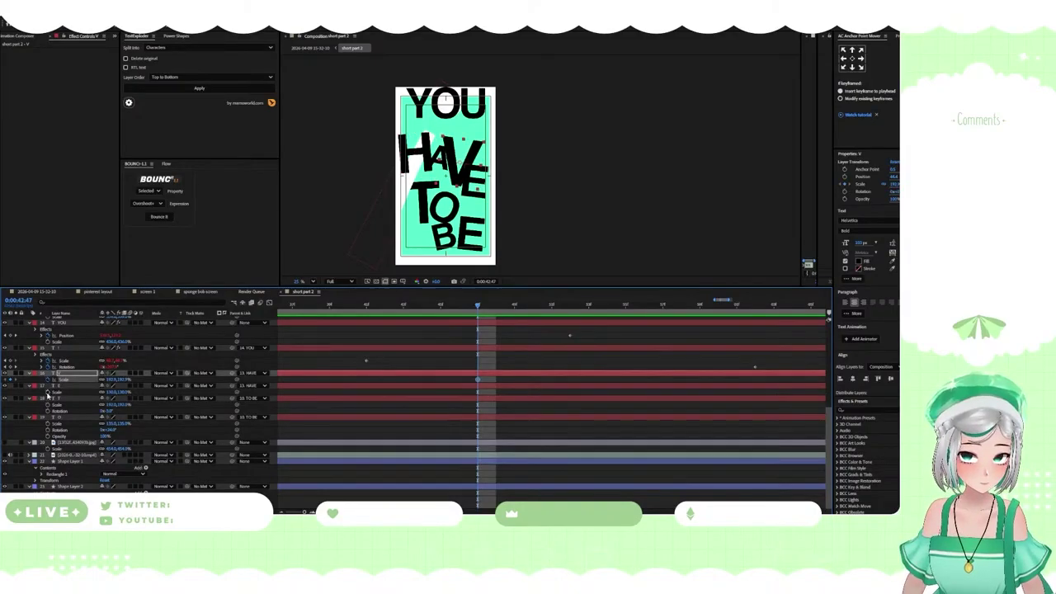
left_click(77, 394)
key("alt+[")
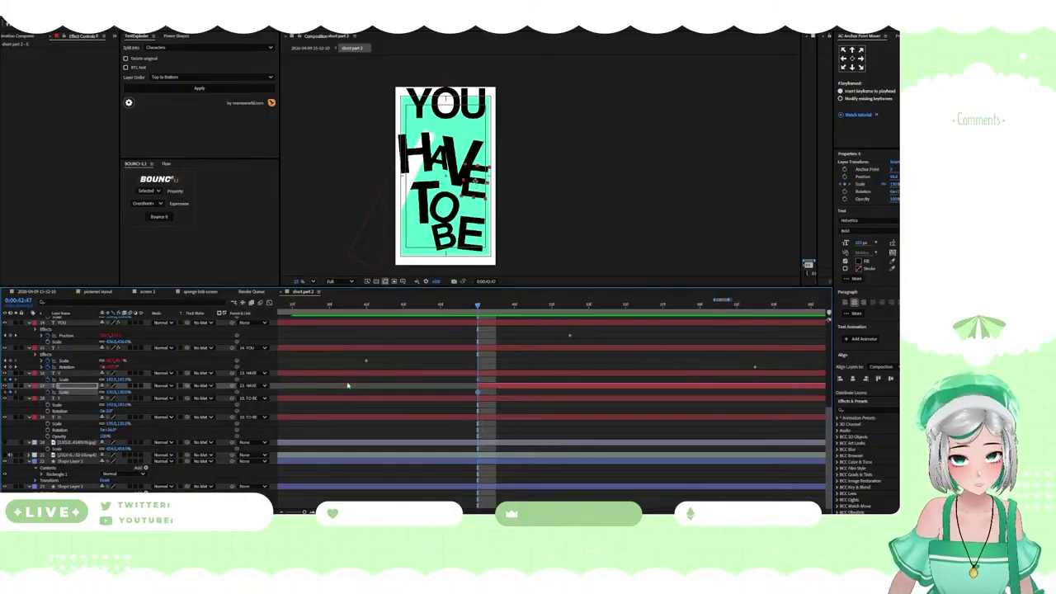
left_click(368, 375)
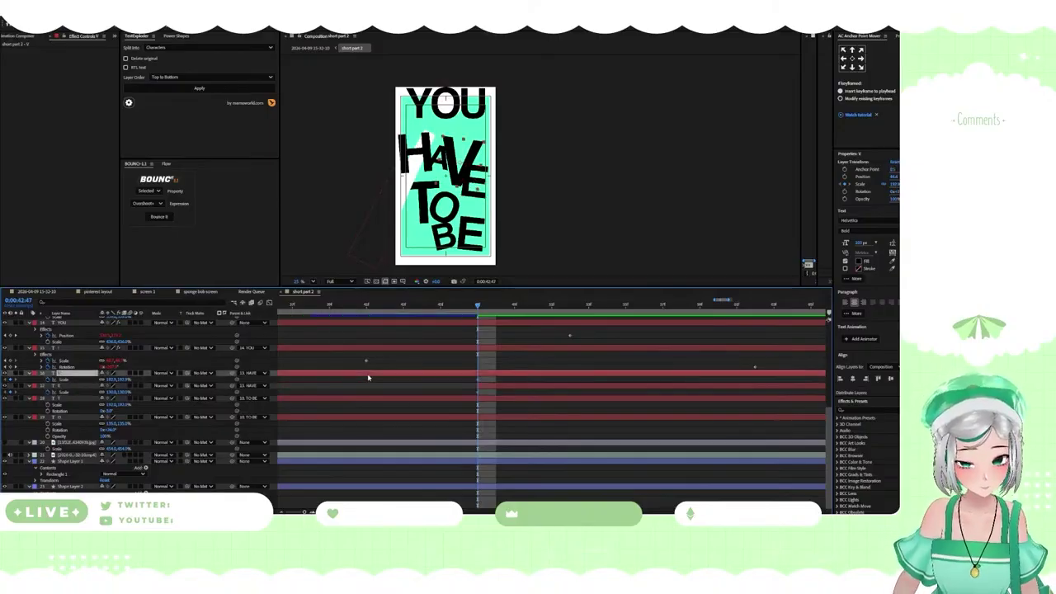
key("alt+[")
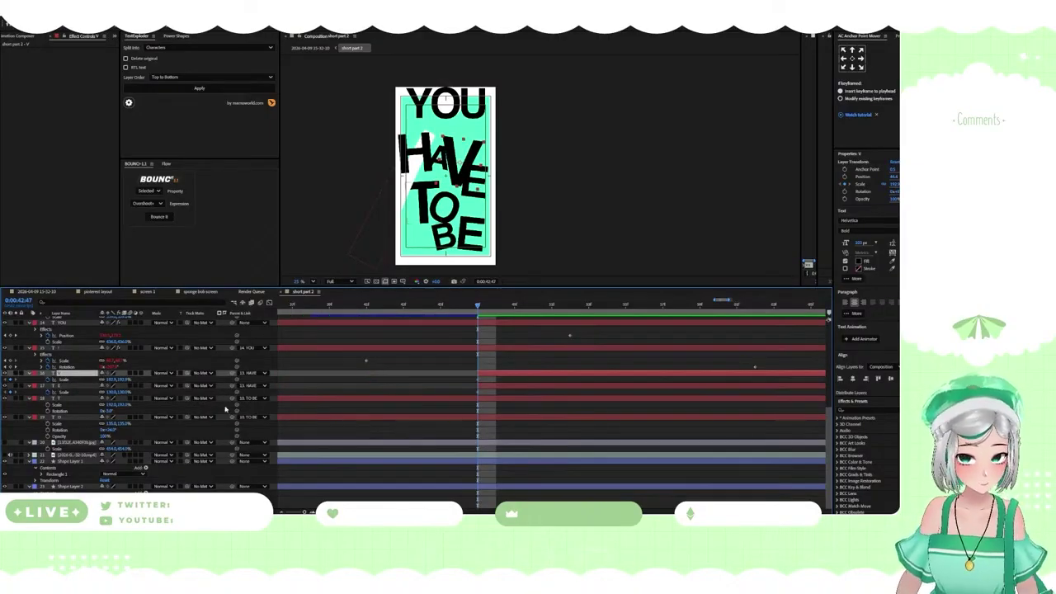
Add Rotation keyframes to the V and E layers together at 0:00:42:47
left_click(69, 387, "ctrl")
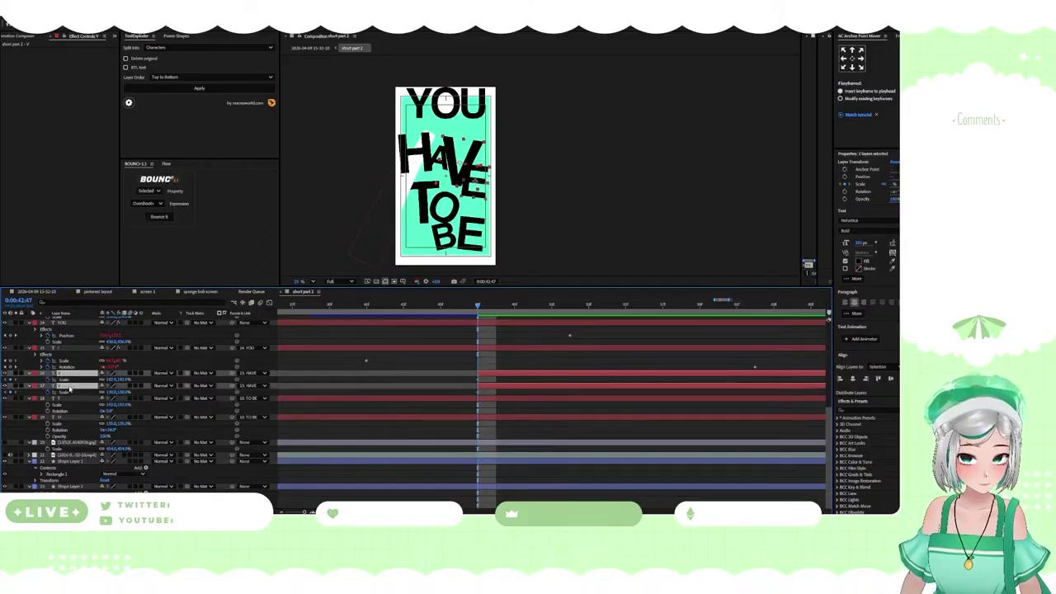
key("shift+r")
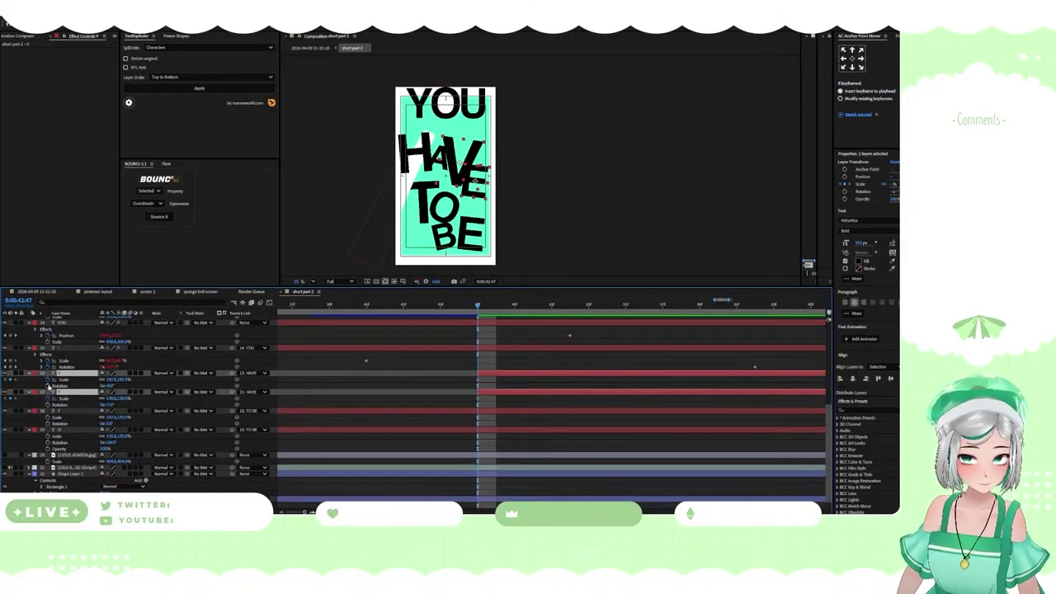
left_click(48, 386)
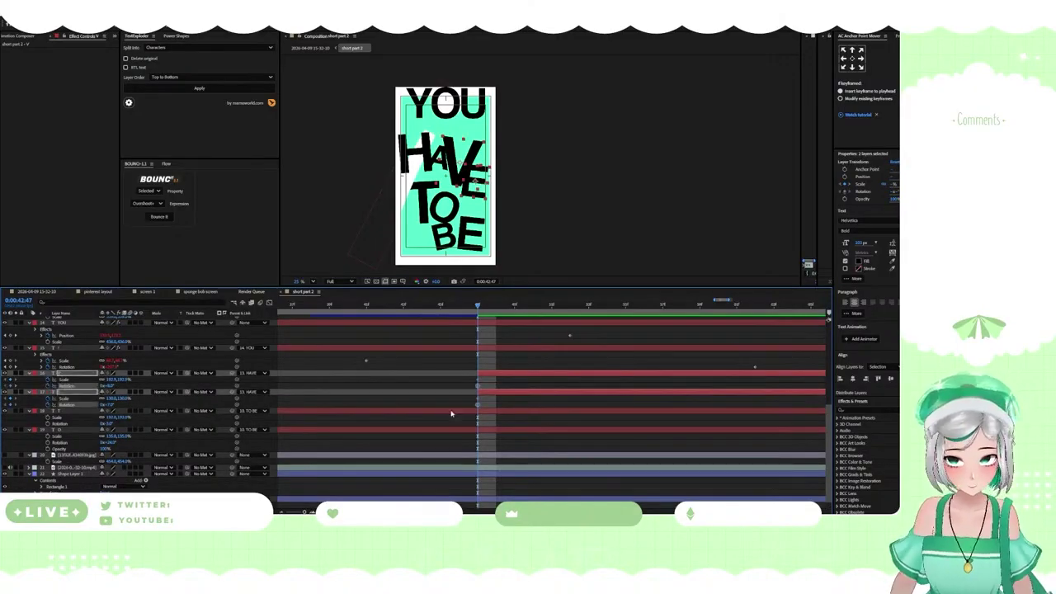
Add Scale and Rotation keyframes to the V and E layers at 0:00:42:57
key("shift+Page_Down")
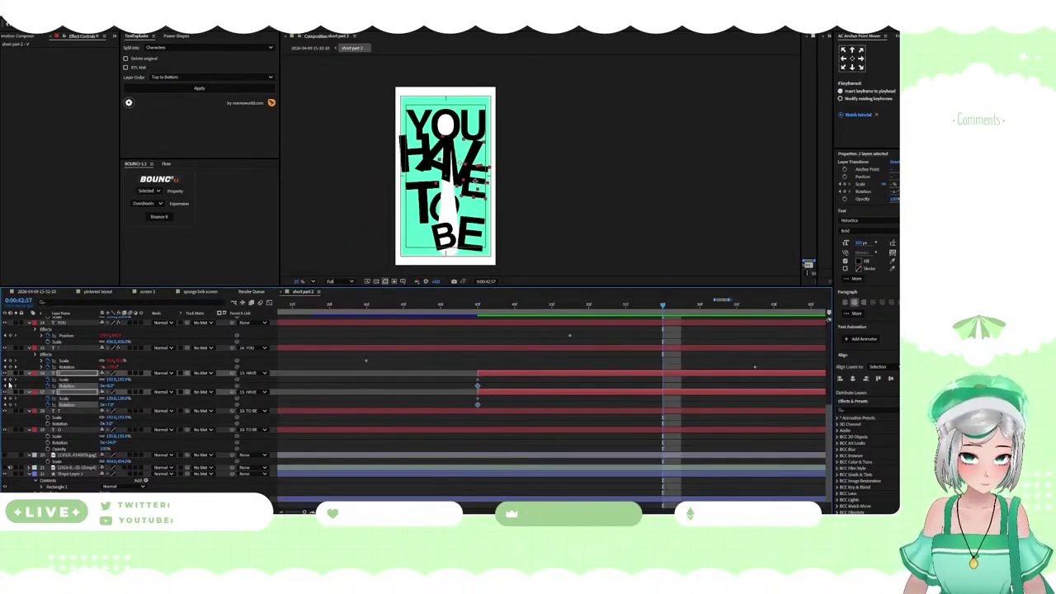
left_click(10, 399)
left_click(11, 405)
left_click(11, 386)
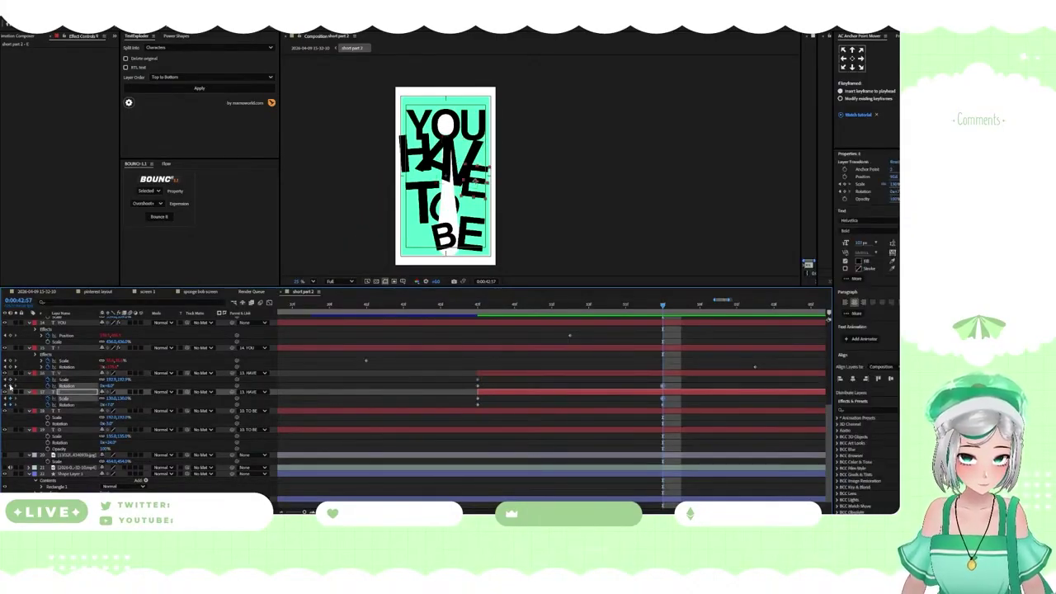
left_click(11, 379)
Set Scale to 0% and Rotation to 0° on the V and E layers at 0:00:42:47
left_click(6, 380)
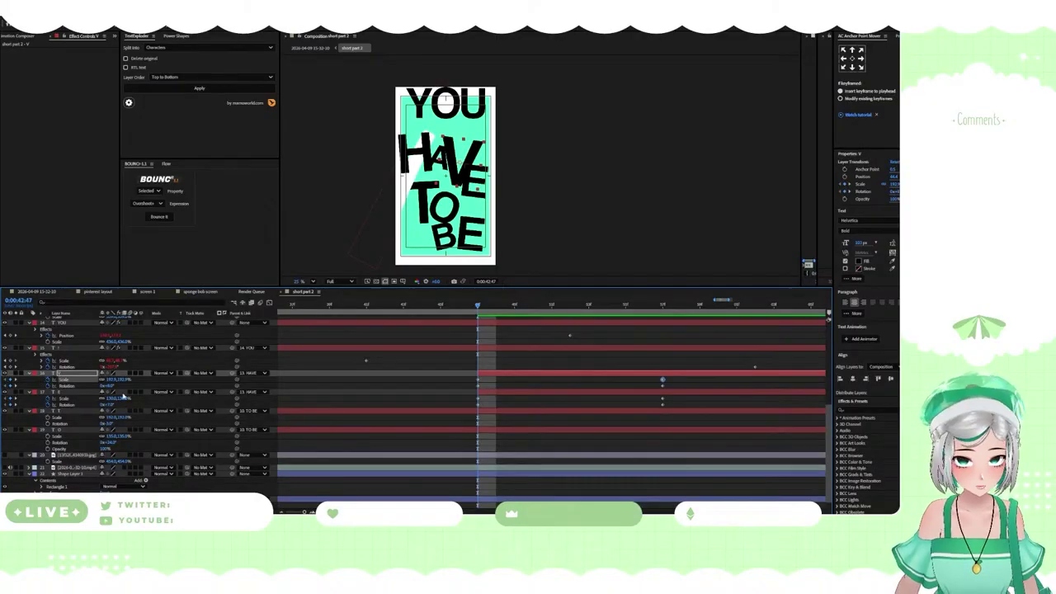
left_click(125, 379)
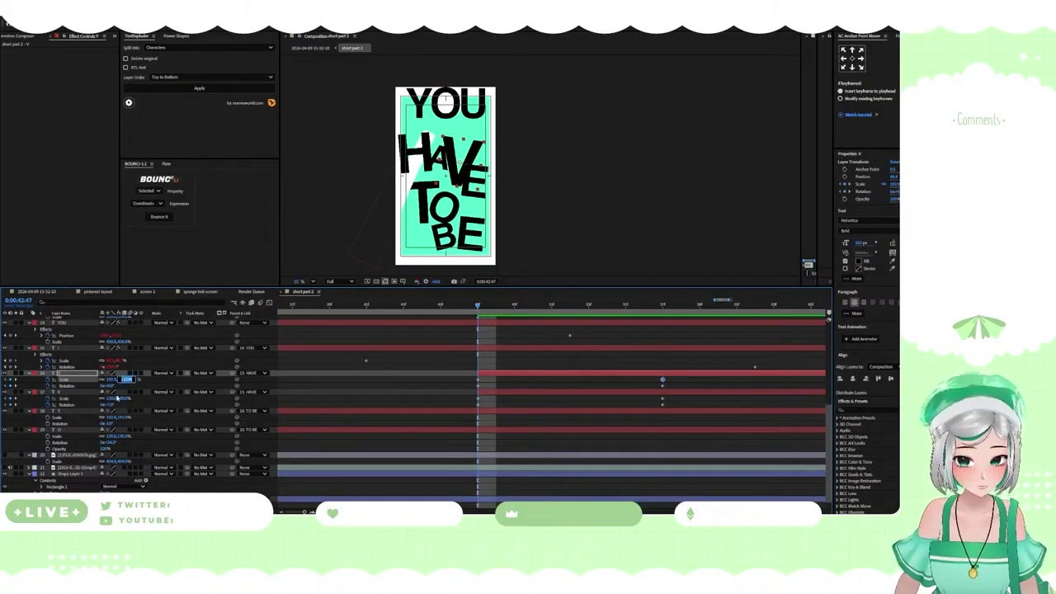
type("0")
left_click(109, 387)
left_click(122, 398)
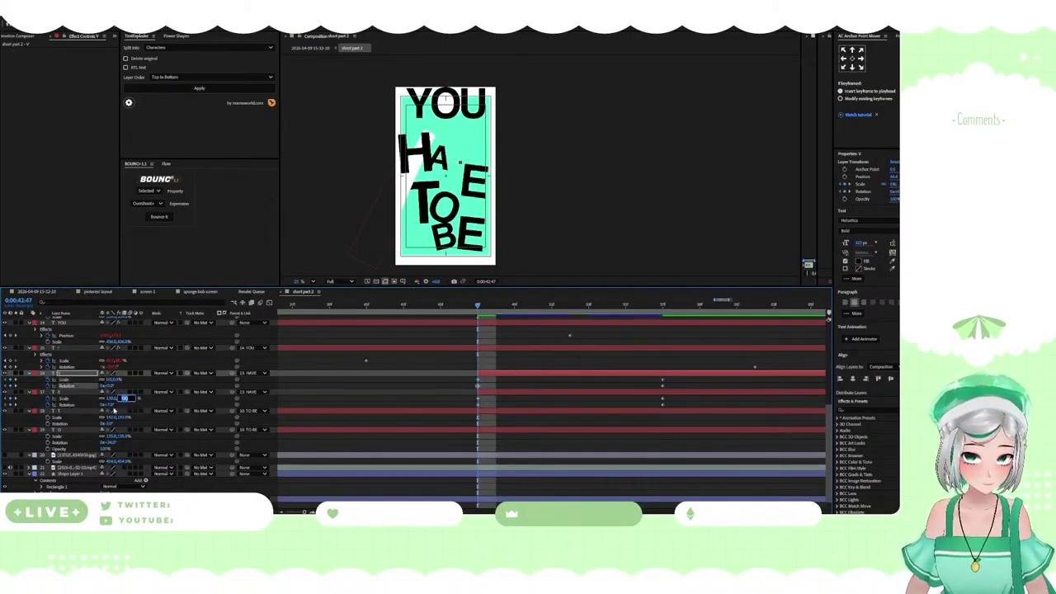
type("0")
left_click(139, 404)
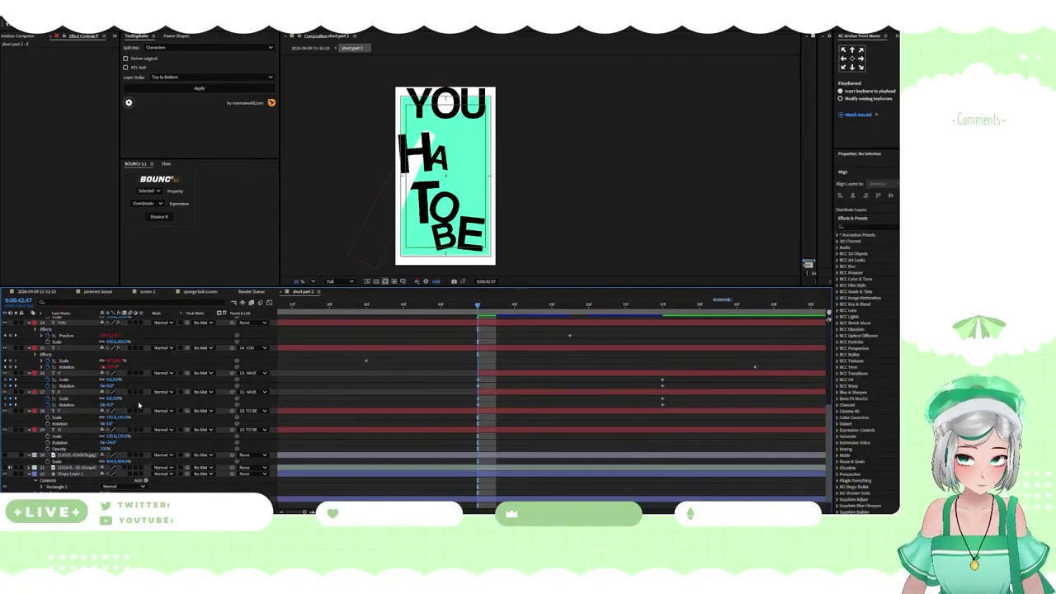
Move the end keyframes of V to 0:00:42:52 and of E to 0:00:42:55, and apply the overshoot bounce to each layer's Scale and Rotation
left_click_drag(685, 391, 576, 385)
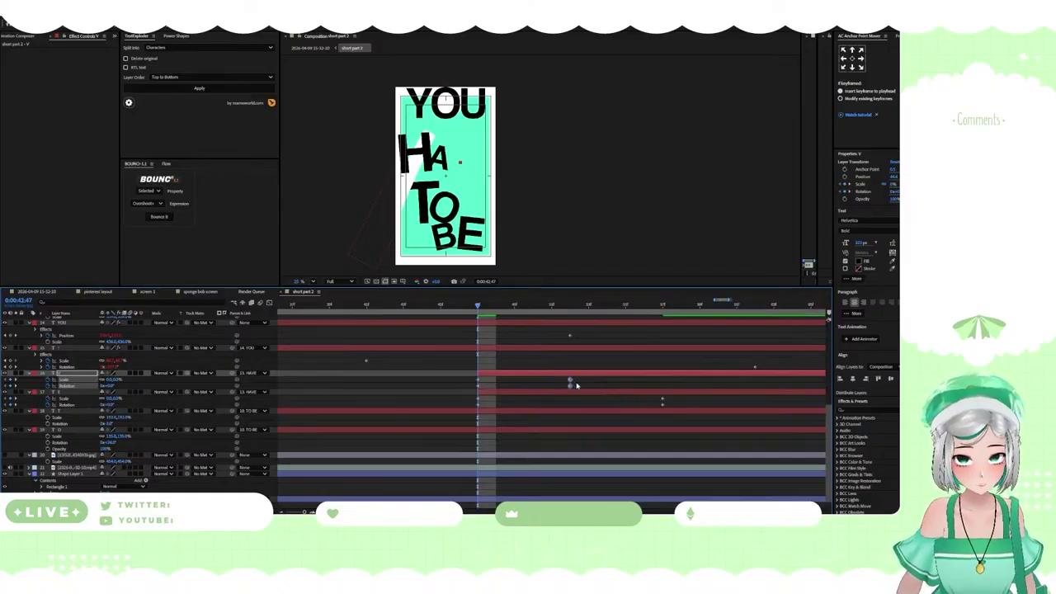
left_click_drag(662, 403, 626, 403)
left_click(81, 385)
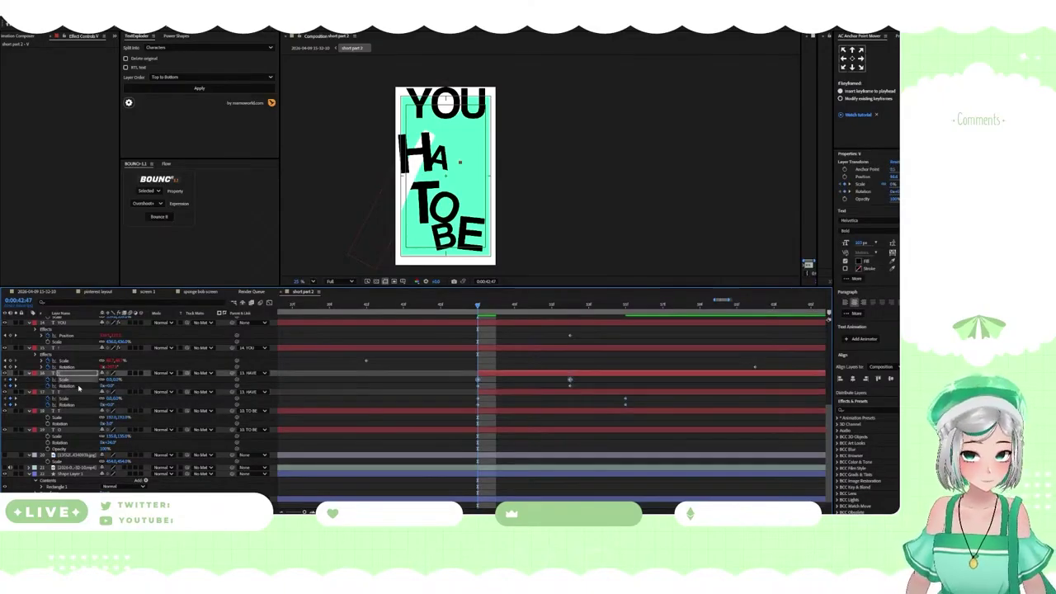
left_click(159, 216)
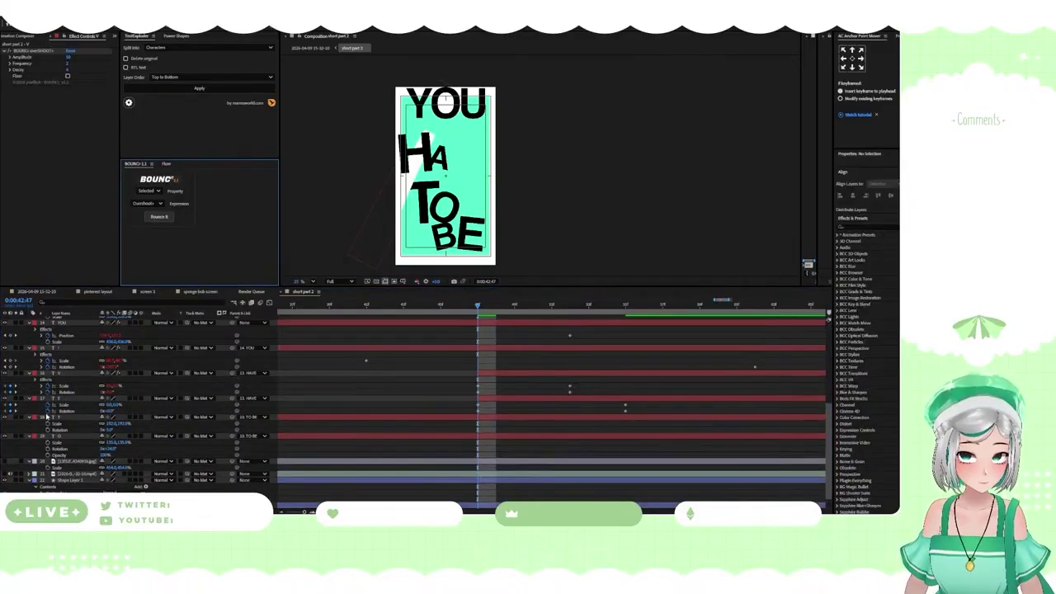
left_click(66, 408)
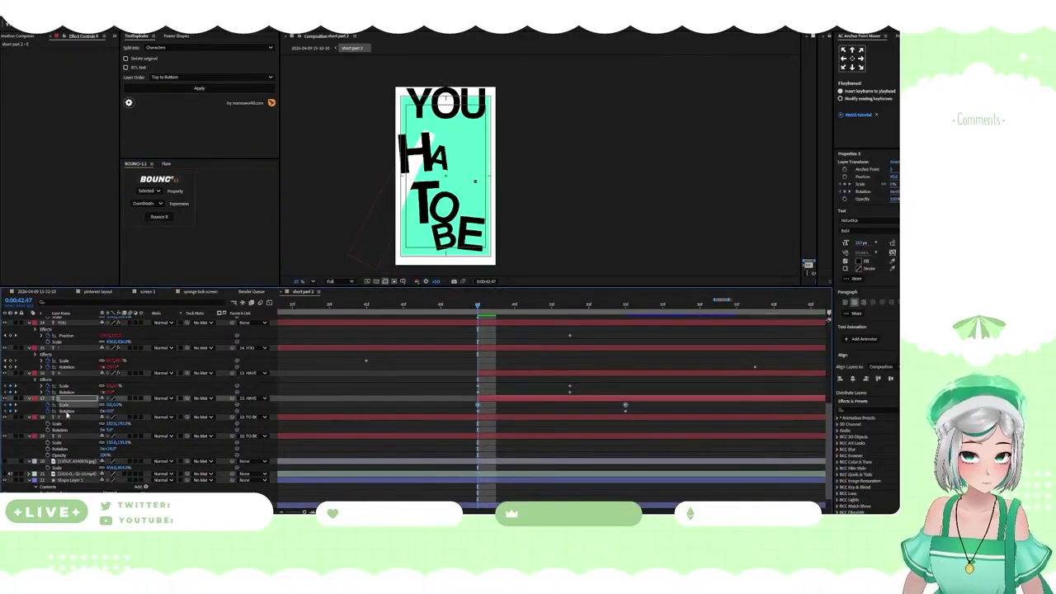
left_click(159, 217)
Slide the V layer earlier to start at 0:00:42:45 and preview the HAVE animation
left_click(514, 374)
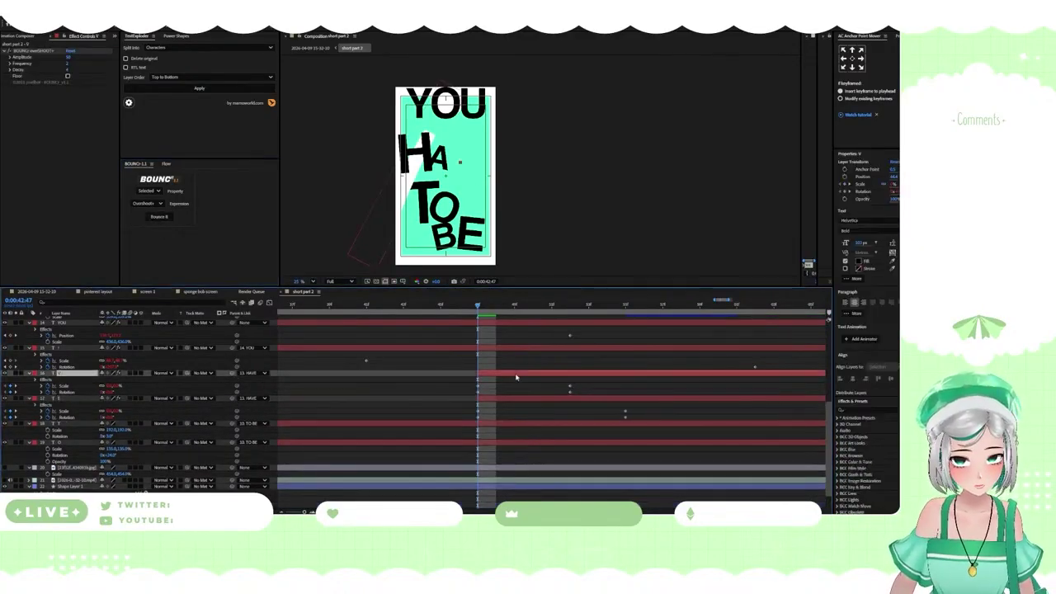
left_click_drag(518, 379, 479, 376)
left_click(511, 374)
scroll(504, 394, "down", 1)
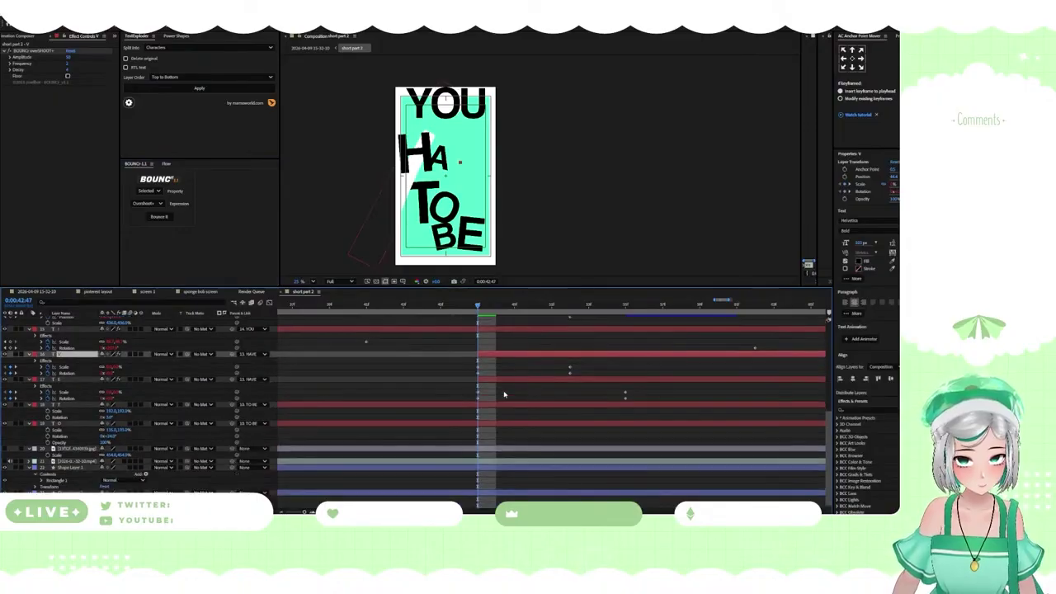
scroll(505, 394, "down", 1)
scroll(504, 395, "up", 5)
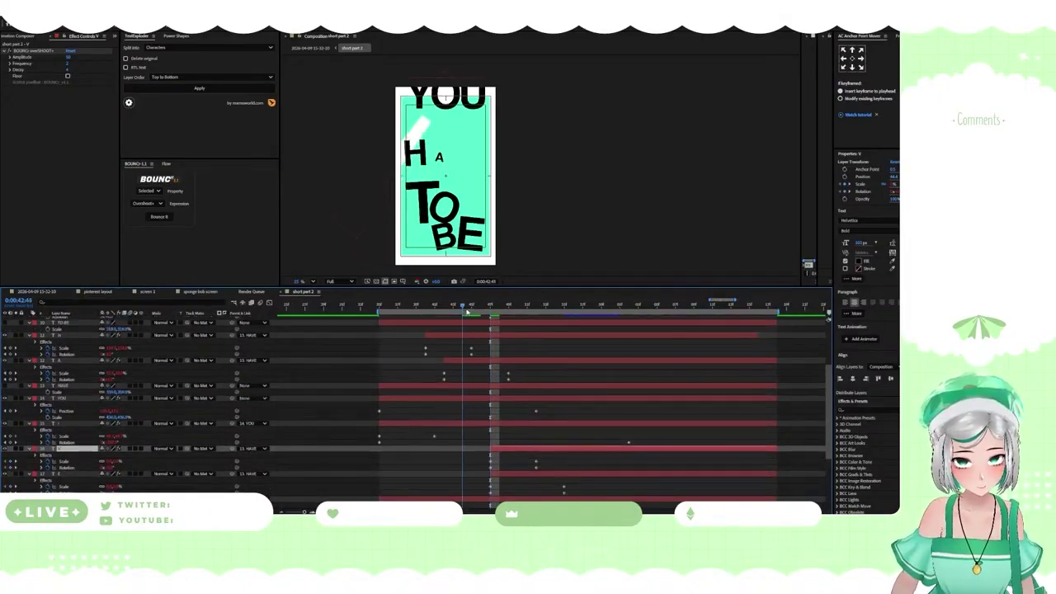
left_click_drag(471, 307, 471, 308)
left_click_drag(511, 450, 493, 450)
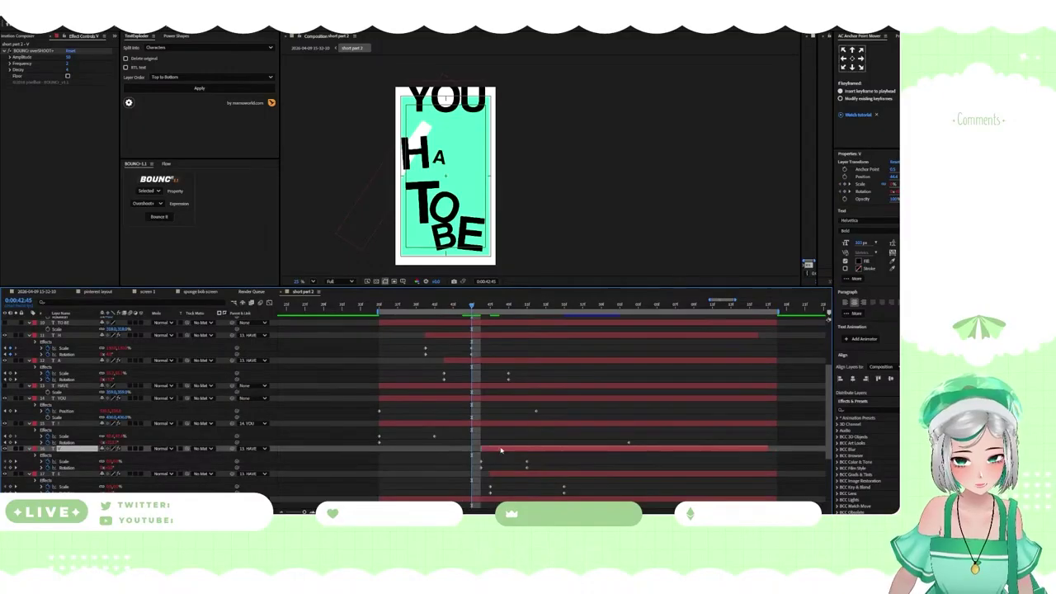
left_click(397, 307)
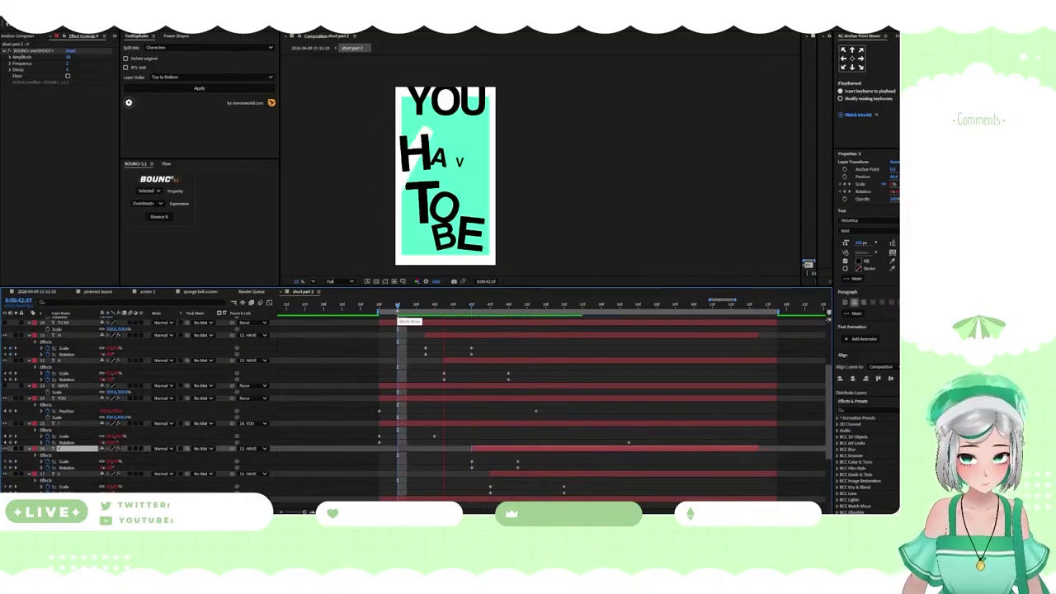
Trim the start of the T and O letter layers of "TO" to 0:00:42:52
left_click_drag(397, 312, 536, 303)
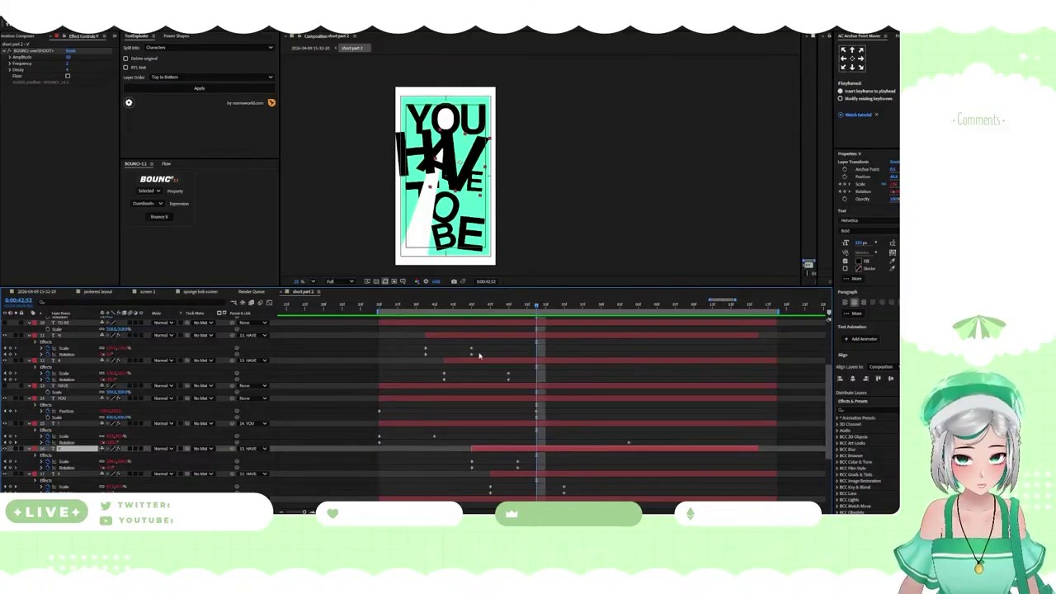
scroll(565, 396, "up", 3)
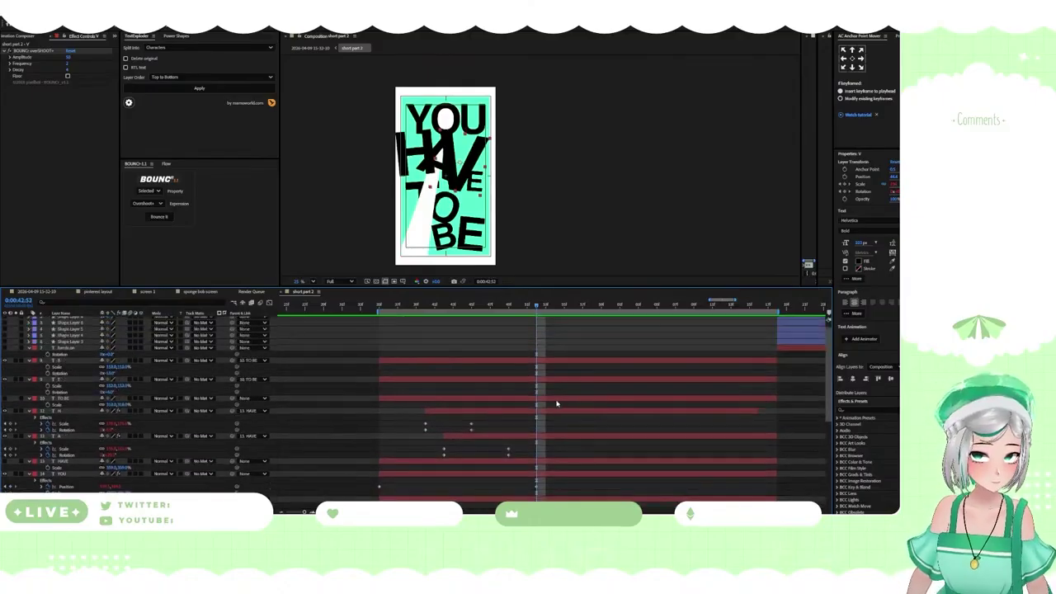
left_click(547, 400)
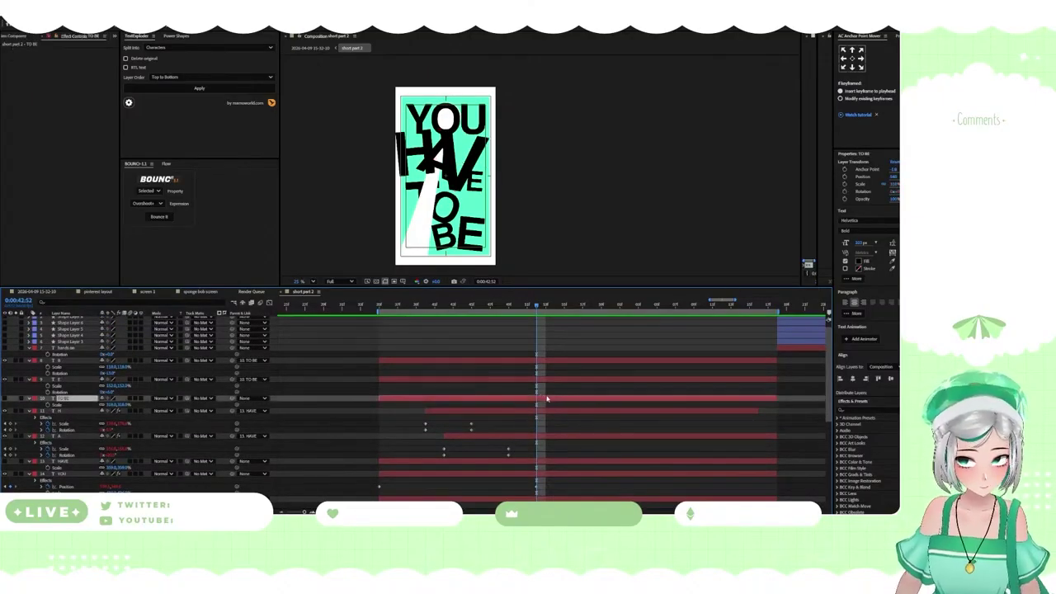
left_click(546, 381)
left_click(553, 361, "shift")
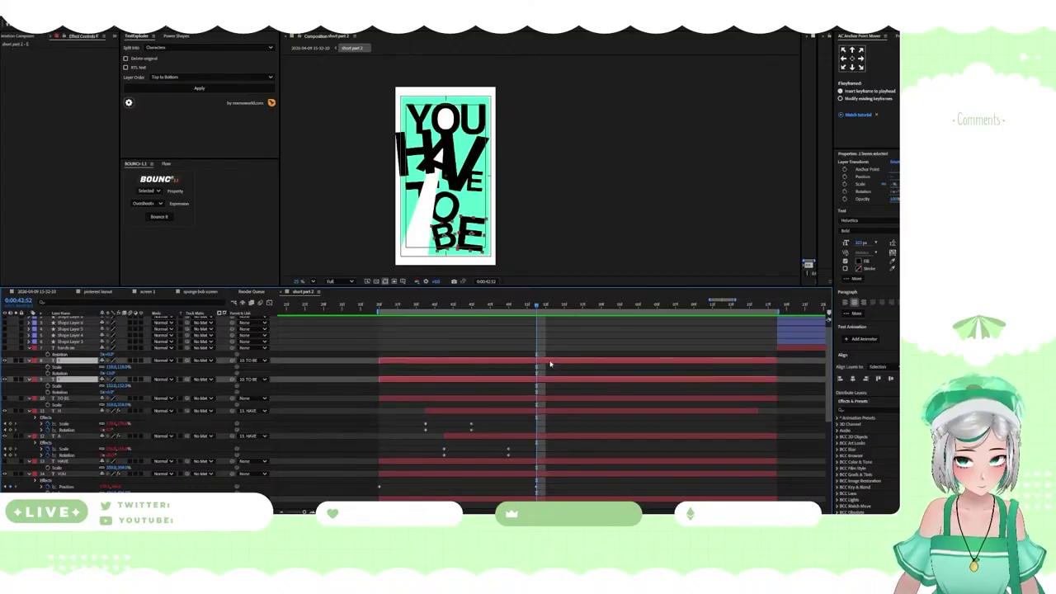
scroll(578, 405, "up", 2)
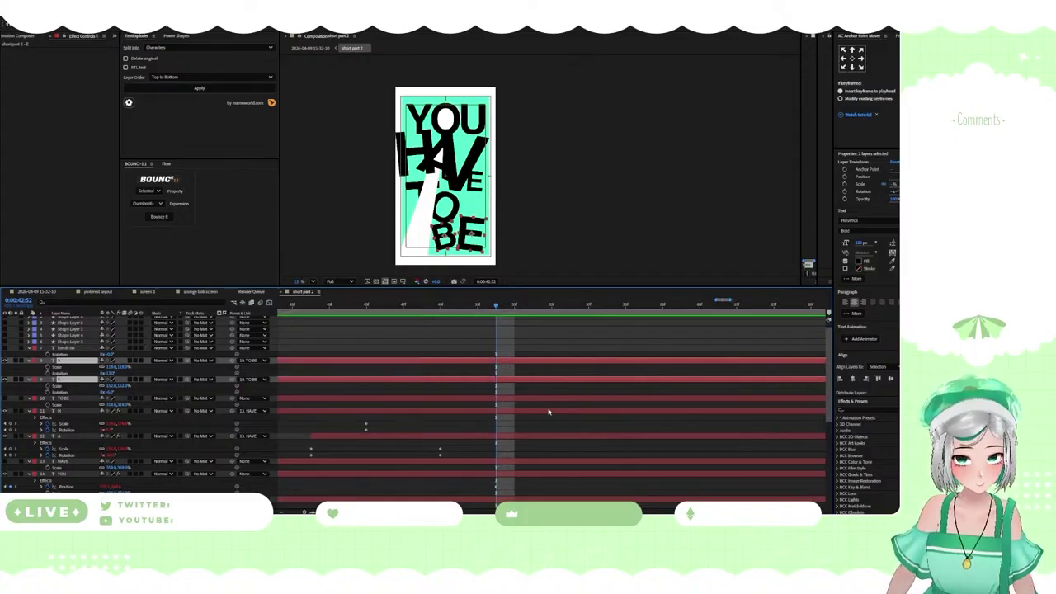
scroll(548, 412, "down", 5)
left_click(498, 399)
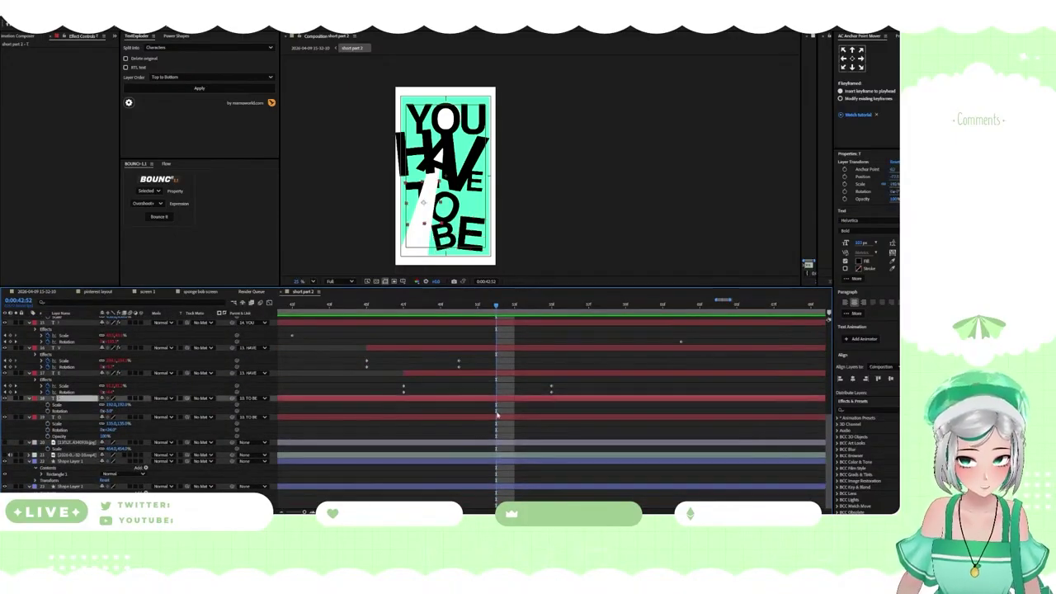
left_click(498, 417, "shift")
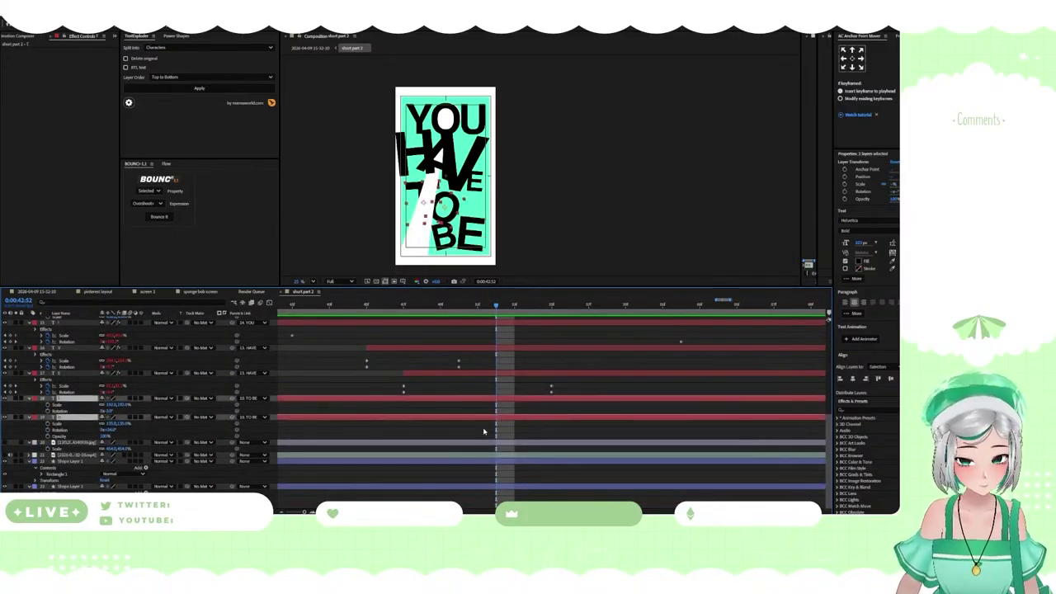
key("alt+bracketleft")
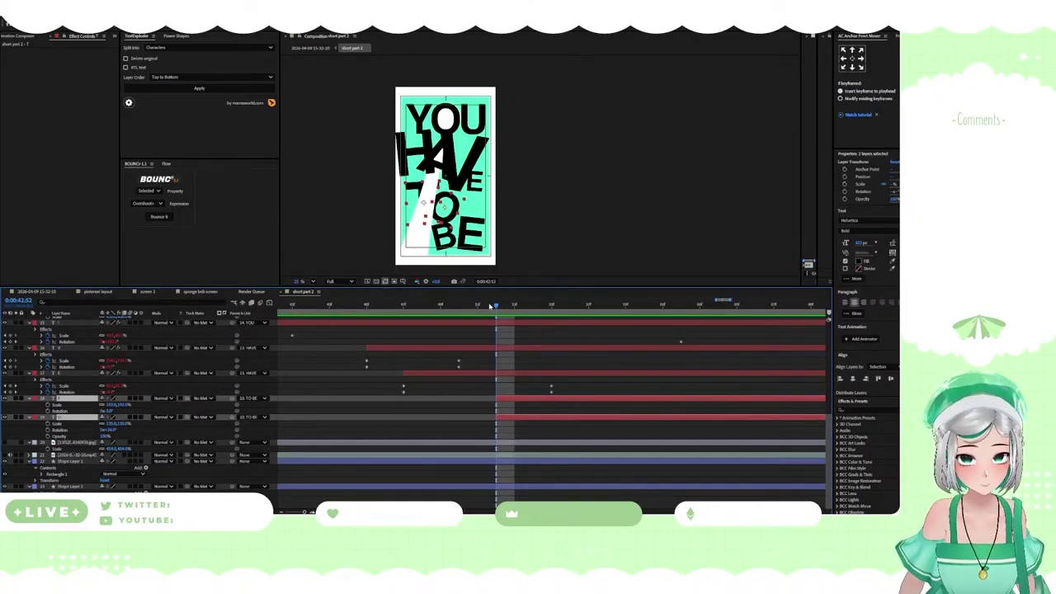
Add Scale and Rotation keyframes to the T and O layers at 0:00:42:52 and show only their keyframed properties
mouse_move(493, 306)
left_mouse_down()
mouse_move(477, 306)
mouse_move(553, 307)
mouse_move(496, 310)
left_mouse_up()
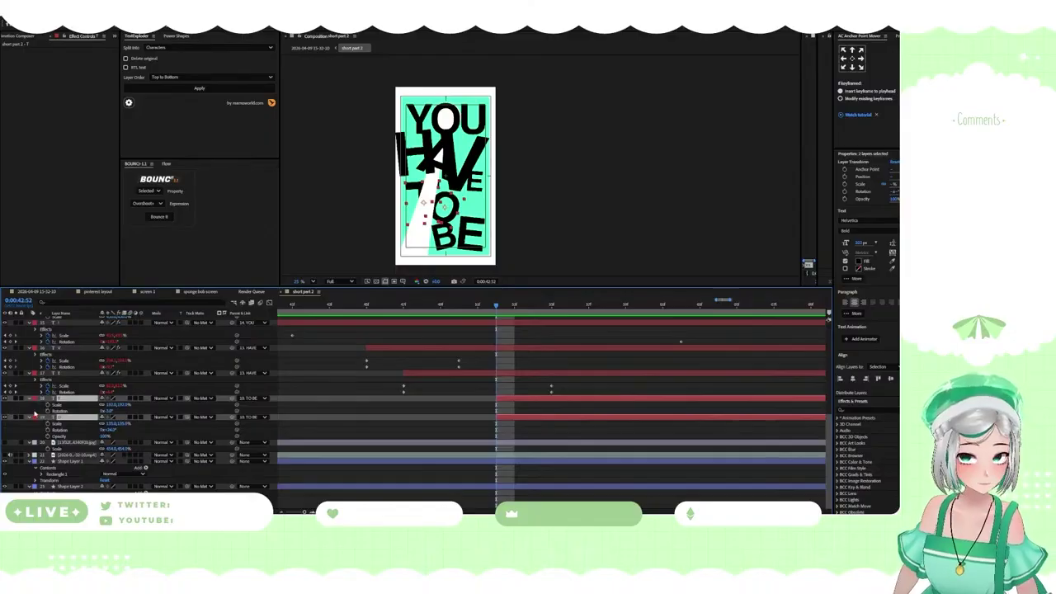
left_click(34, 413)
left_click(48, 405)
left_click(38, 412)
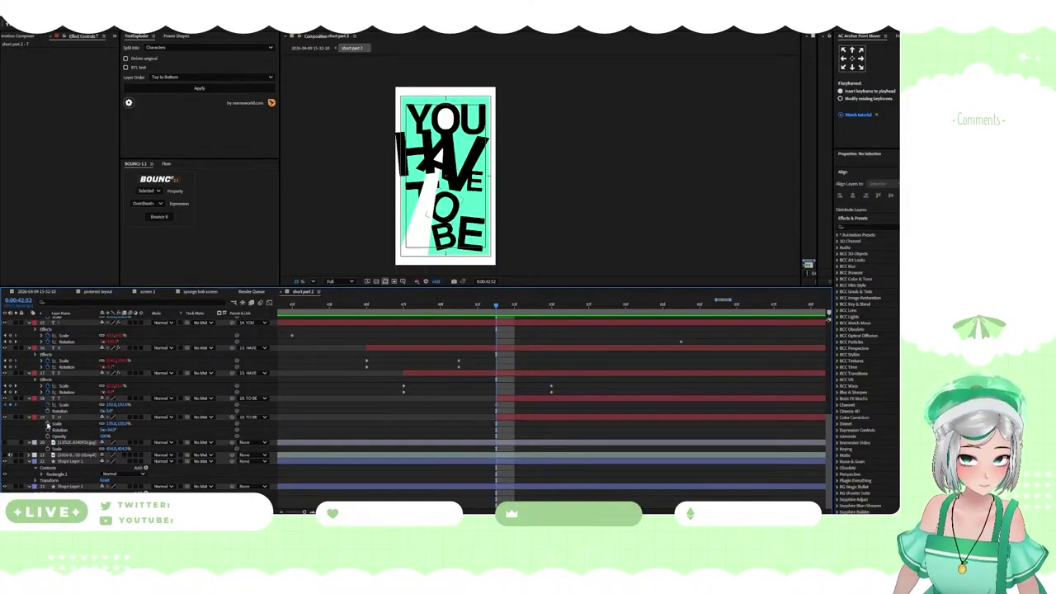
left_click(48, 424)
left_click(65, 405)
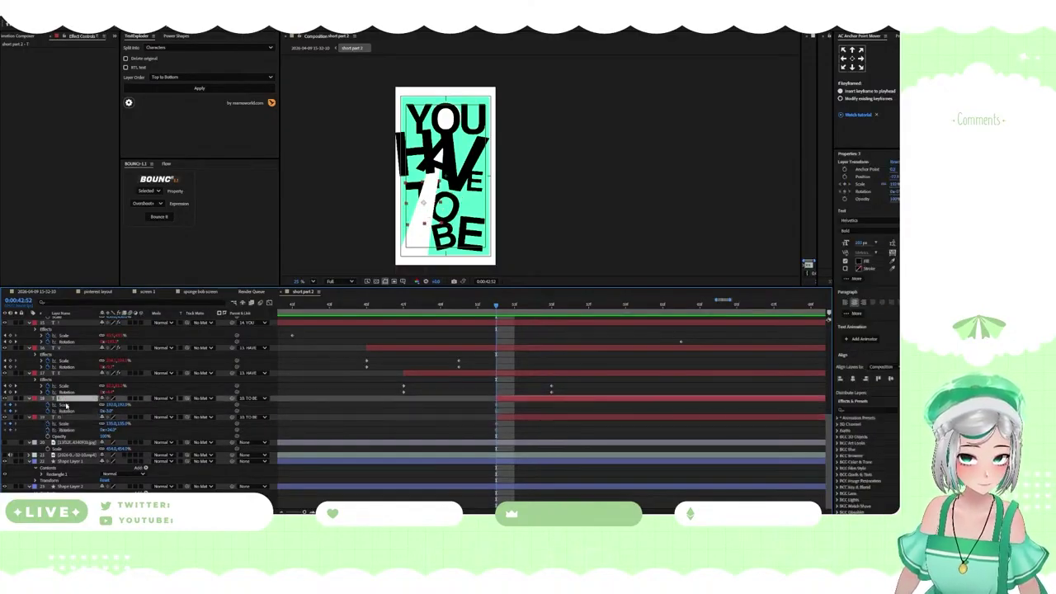
left_click(66, 418, "shift")
key("u")
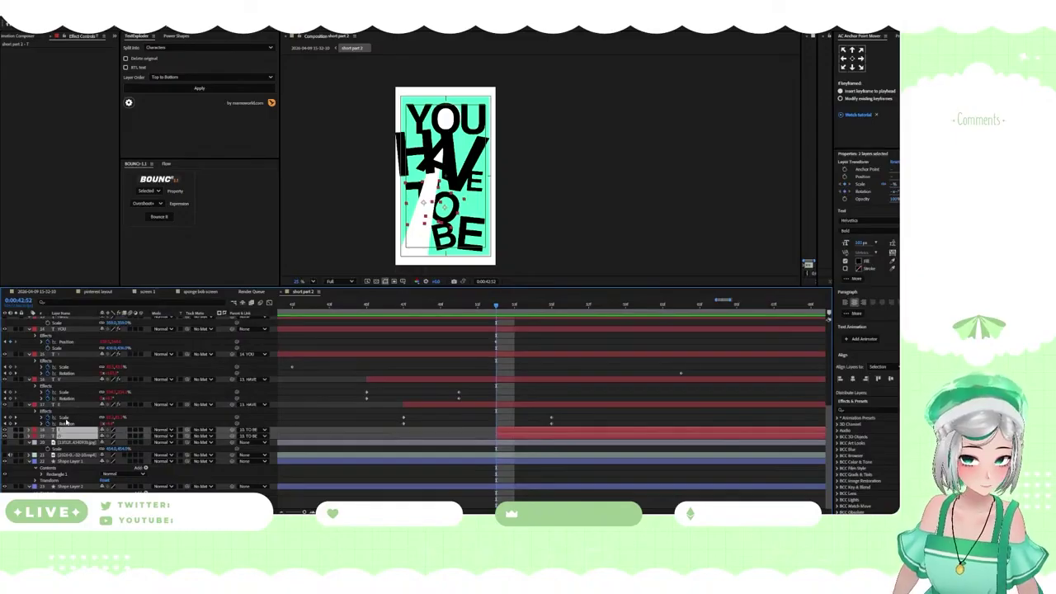
key("u")
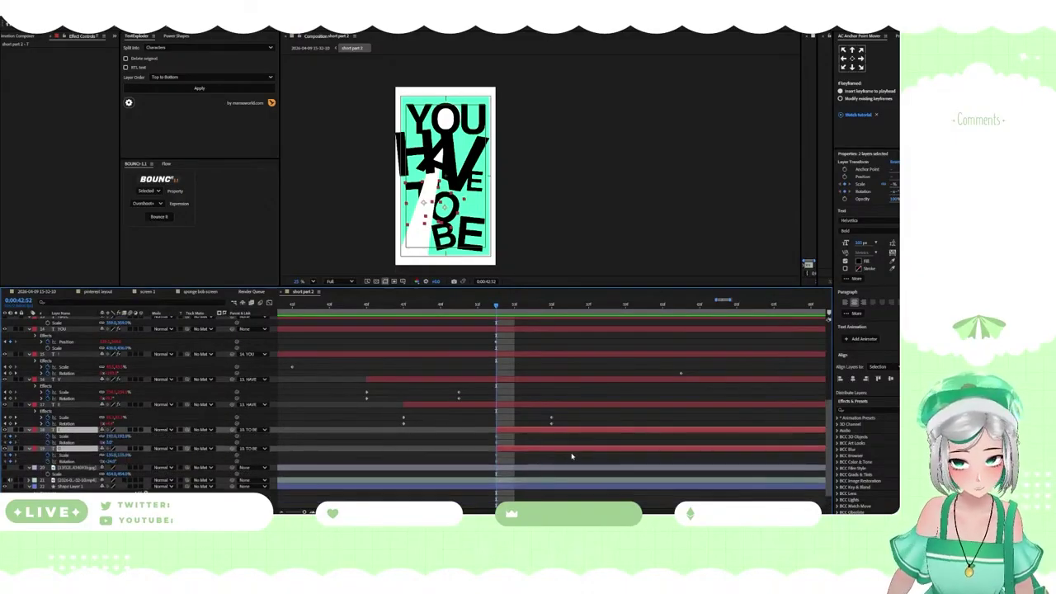
Add end keyframes for Scale and Rotation on the T and O layers at 0:00:43:02
key("shift+Page_Down")
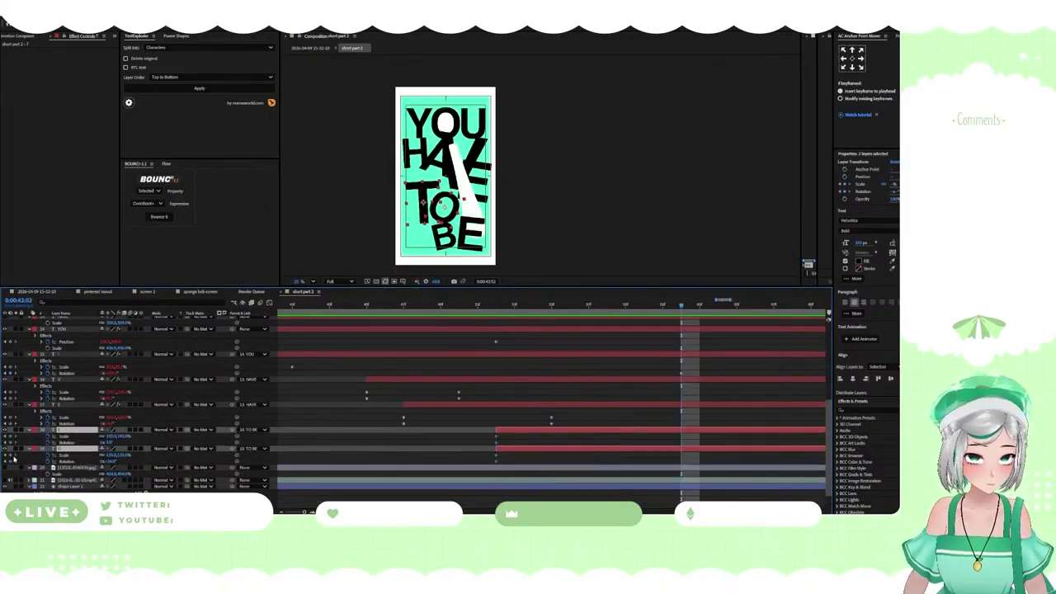
left_click(10, 436)
left_click(10, 443)
left_click(10, 455)
left_click(10, 462)
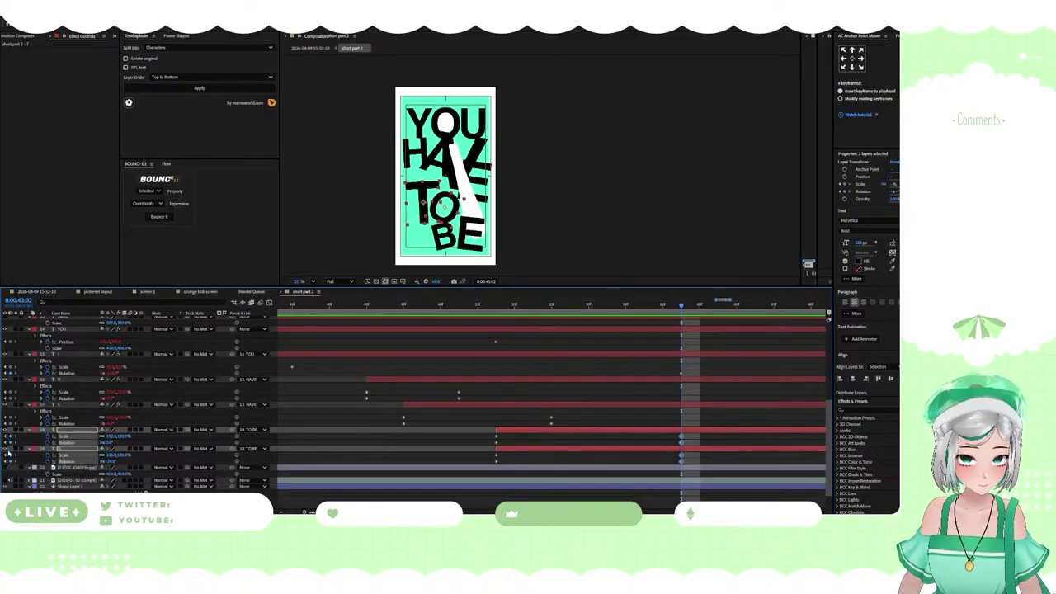
Set Scale to 0% and Rotation to 0° on the T and O layers at 0:00:42:52
left_click(5, 436)
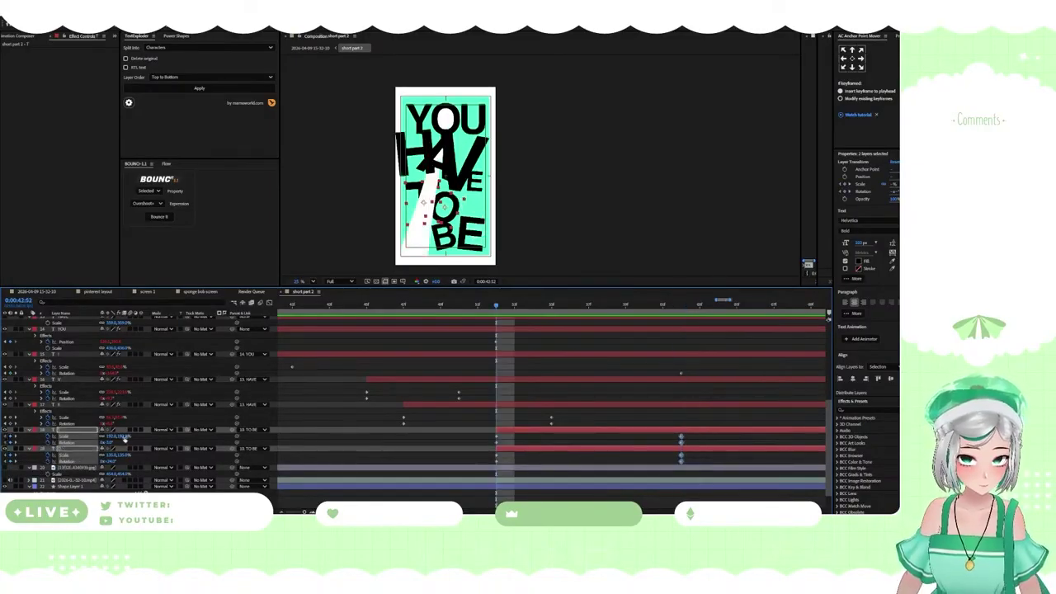
left_click(124, 436)
type("0")
left_click(110, 443)
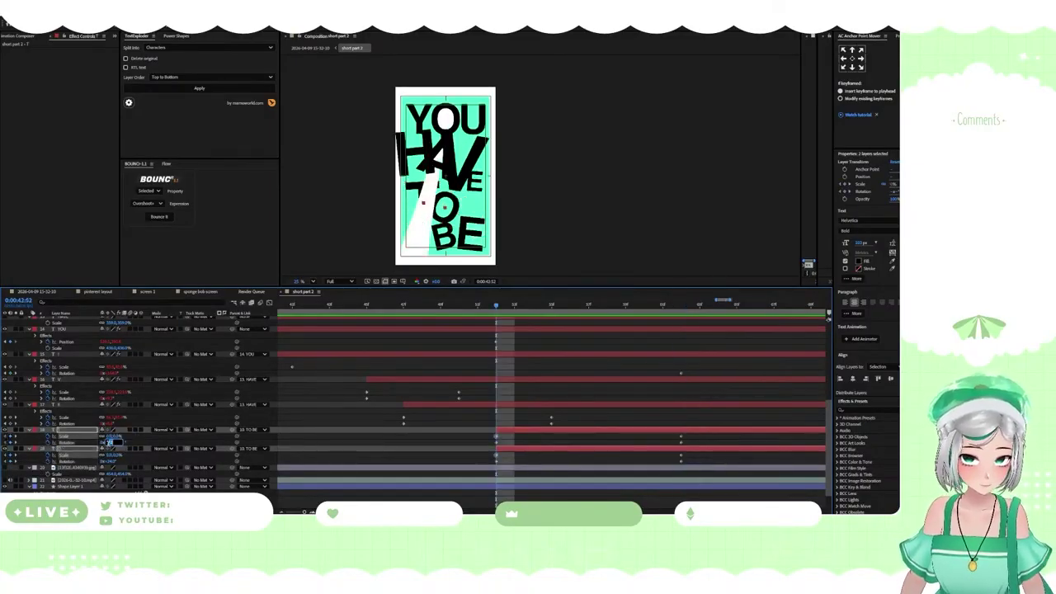
type("0")
left_click(128, 463)
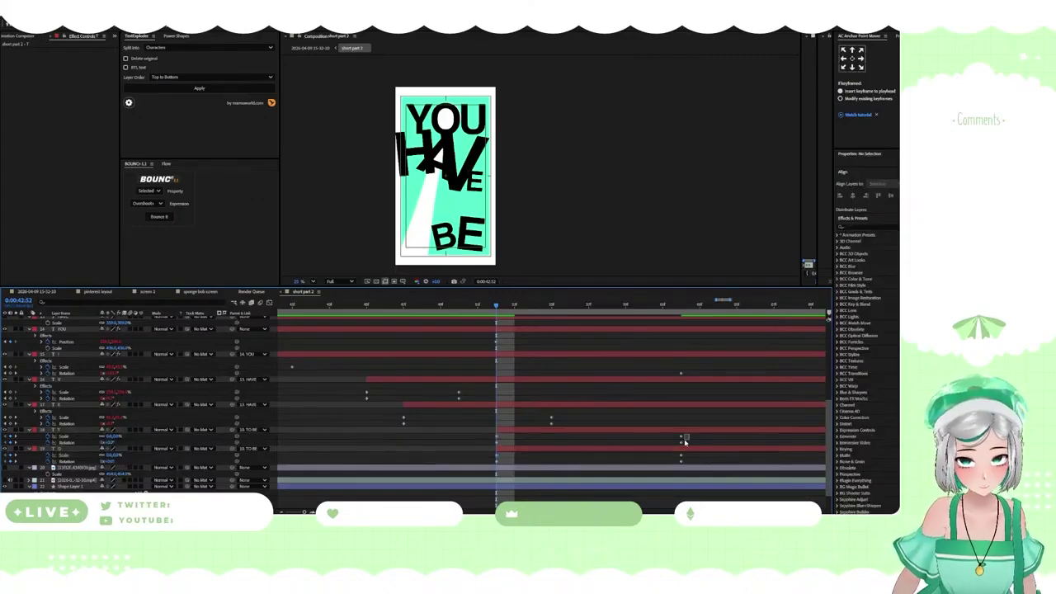
Move the end Scale and Rotation keyframes of T to 0:00:42:57 and of O to 0:00:43:01
left_click(682, 439)
left_click_drag(682, 443, 584, 443)
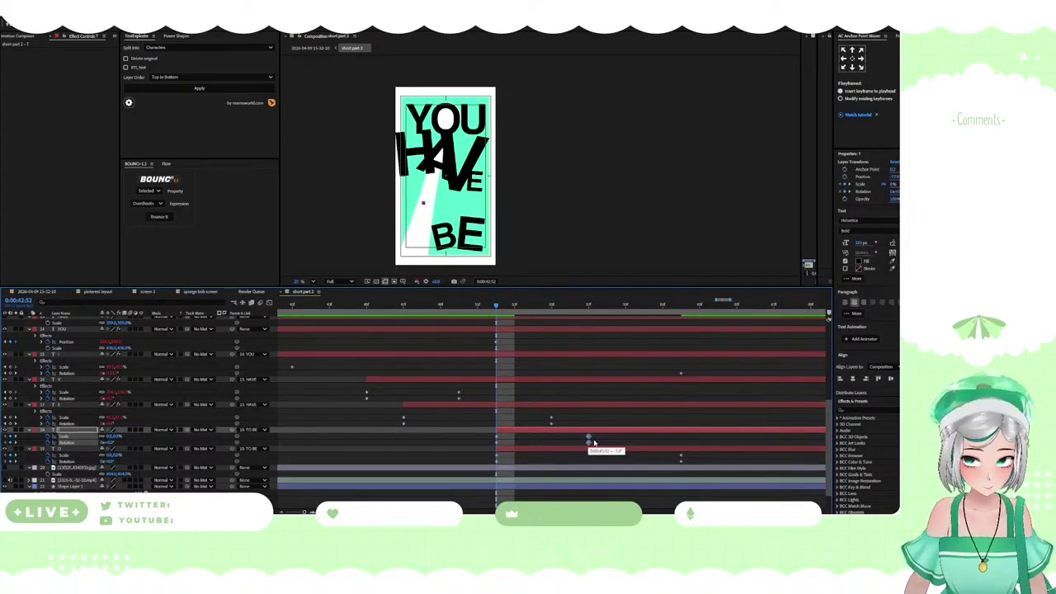
left_click(682, 459)
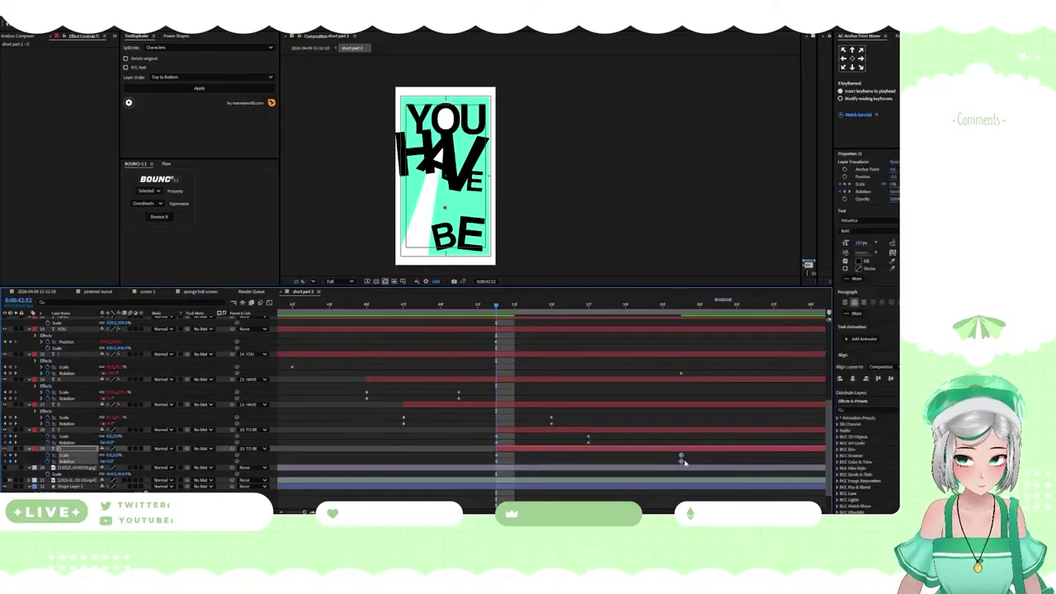
left_click_drag(681, 460, 665, 463)
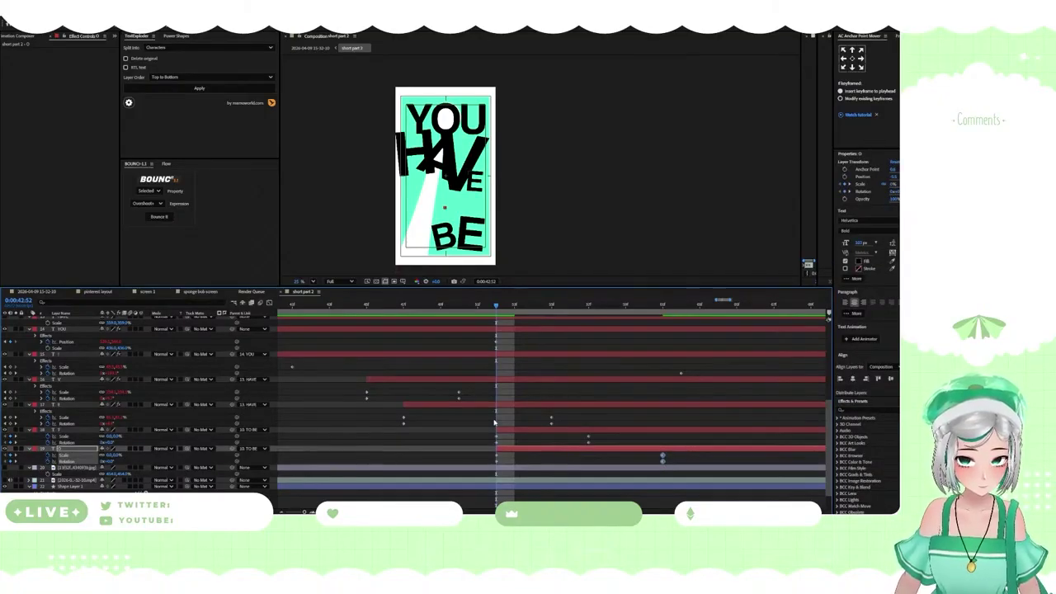
Slide the O layer later to start at about 0:00:42:56 and align its end with the T layer's end
scroll(494, 424, "down", 3)
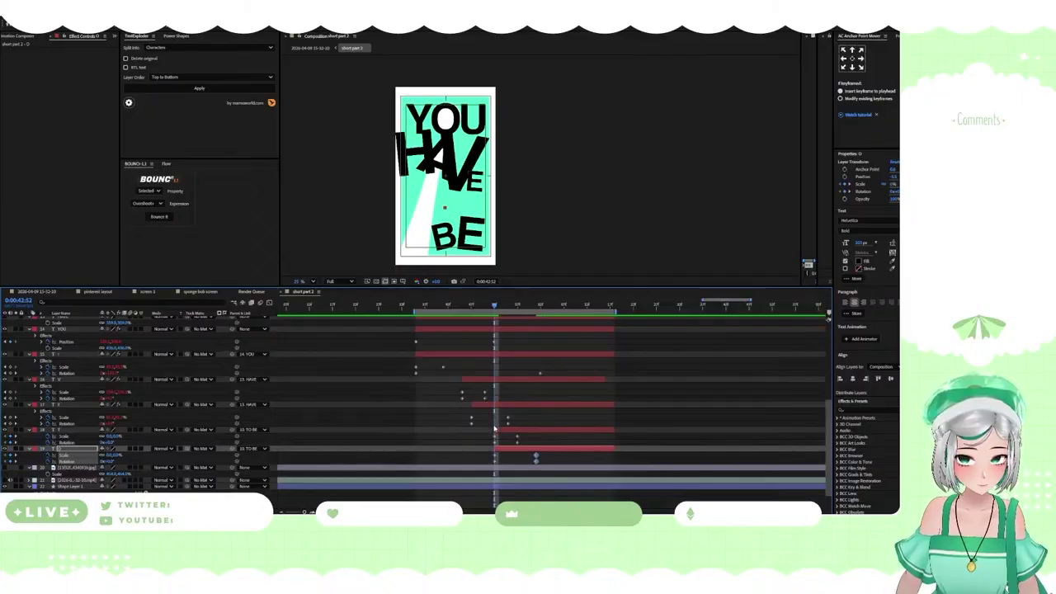
scroll(494, 425, "up", 2)
scroll(496, 353, "up", 3)
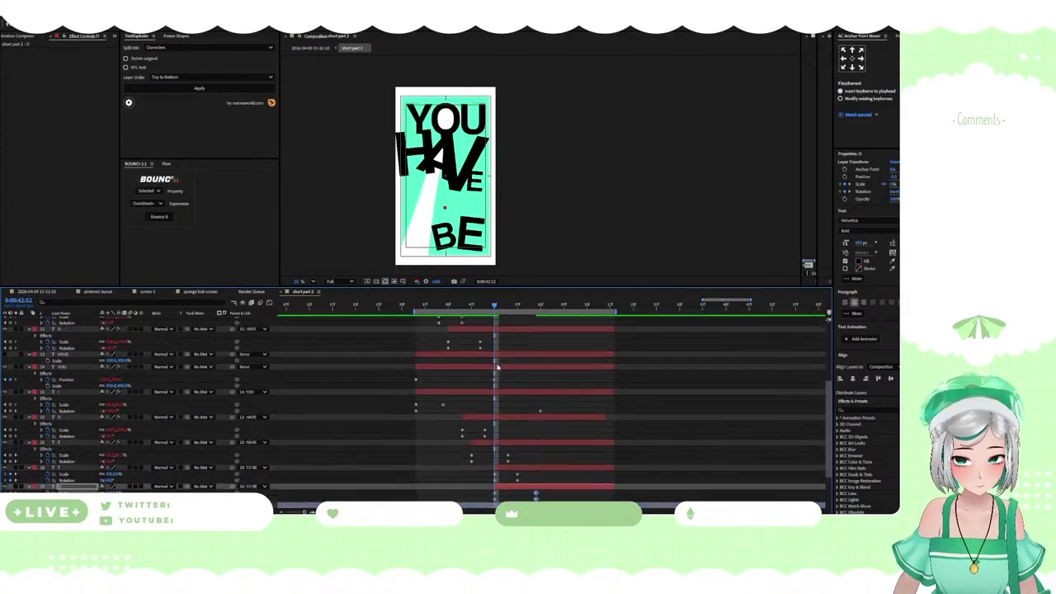
scroll(496, 353, "down", 2)
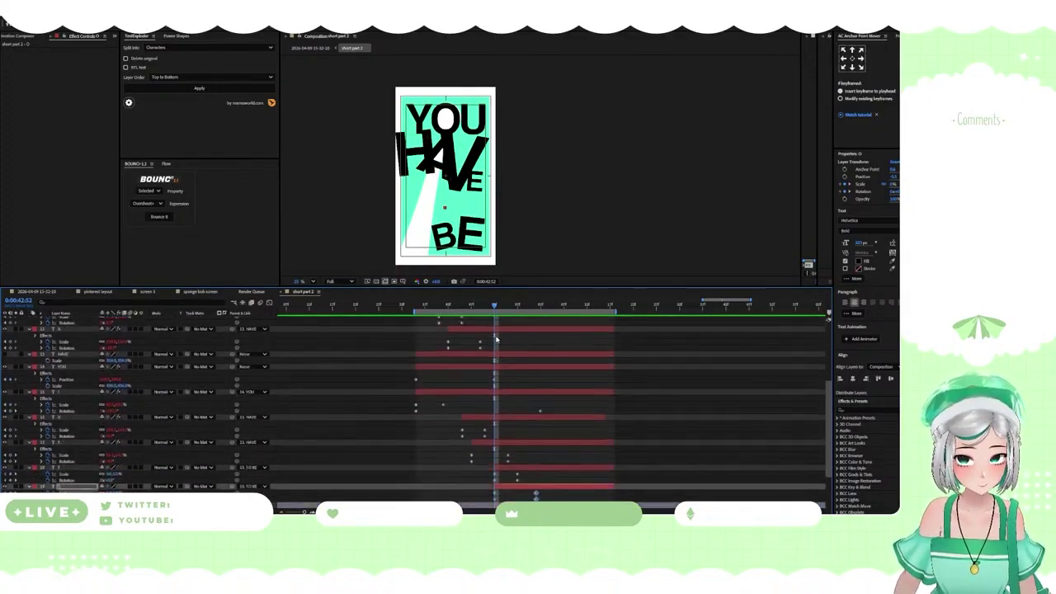
scroll(497, 377, "down", 1)
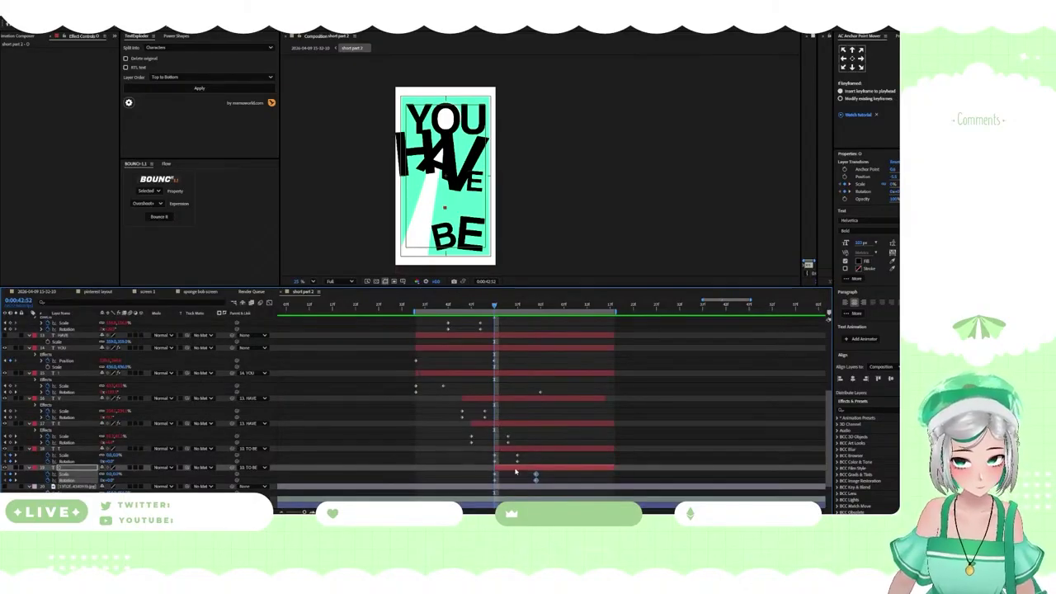
left_click_drag(515, 471, 530, 468)
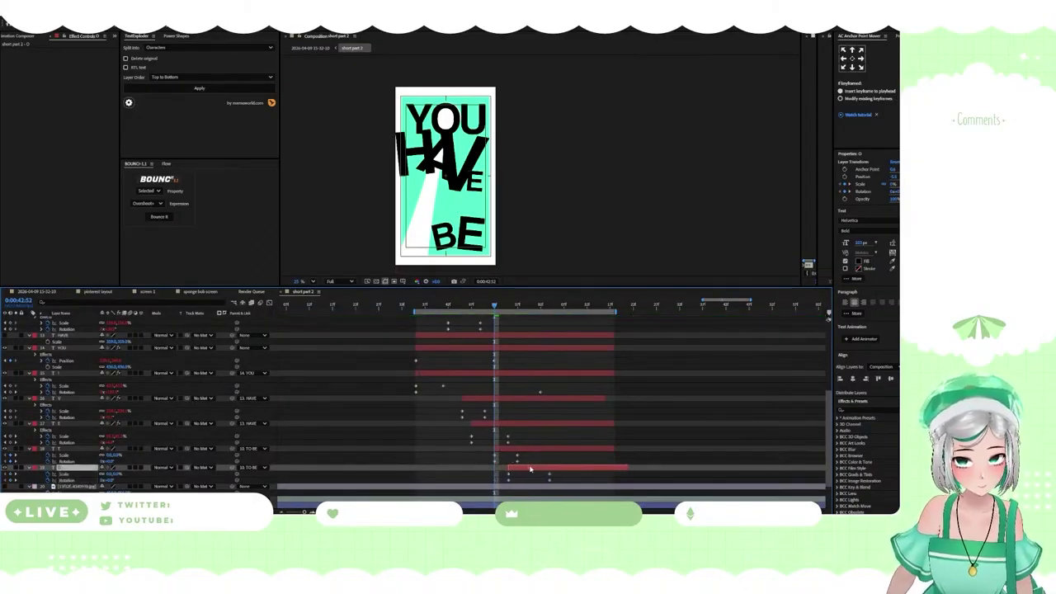
left_click_drag(628, 469, 615, 468)
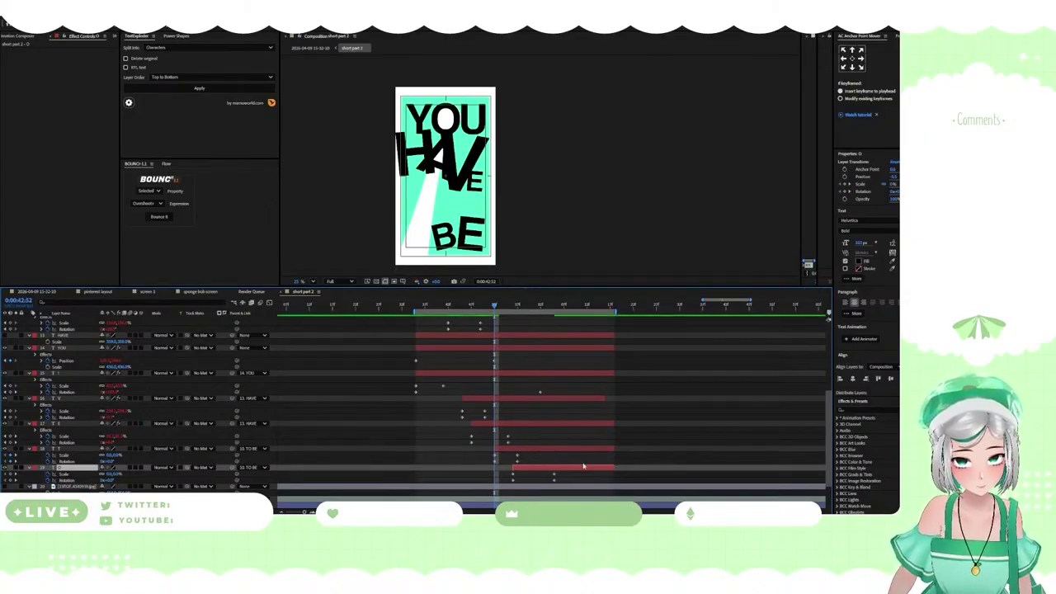
Apply the overshoot bounce to Scale and Rotation on the T and O layers, and preview the animation
mouse_move(498, 326)
left_mouse_down()
mouse_move(458, 326)
mouse_move(551, 326)
mouse_move(484, 326)
left_mouse_up()
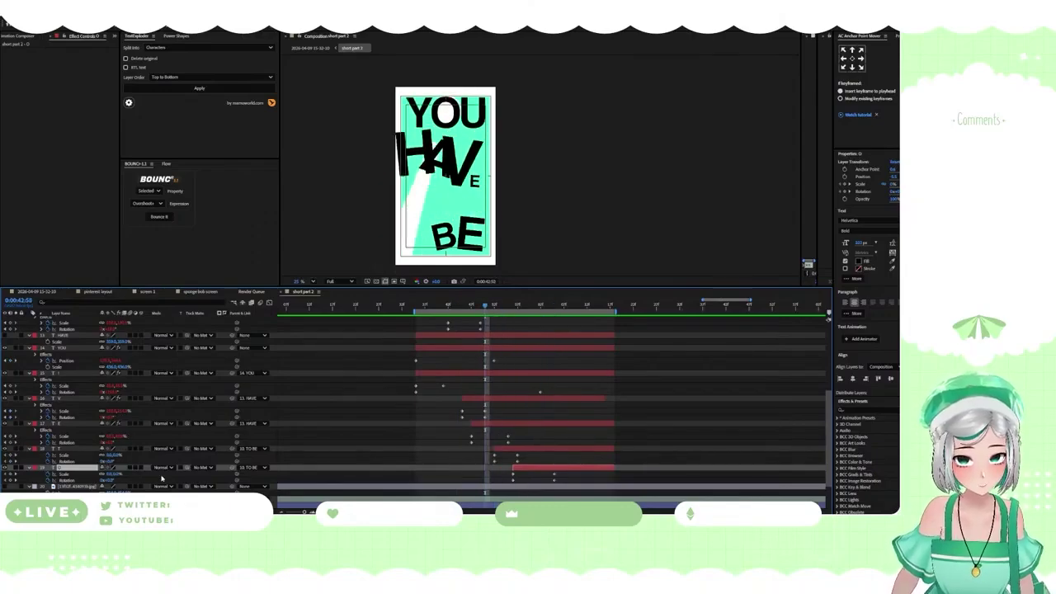
left_click(74, 455)
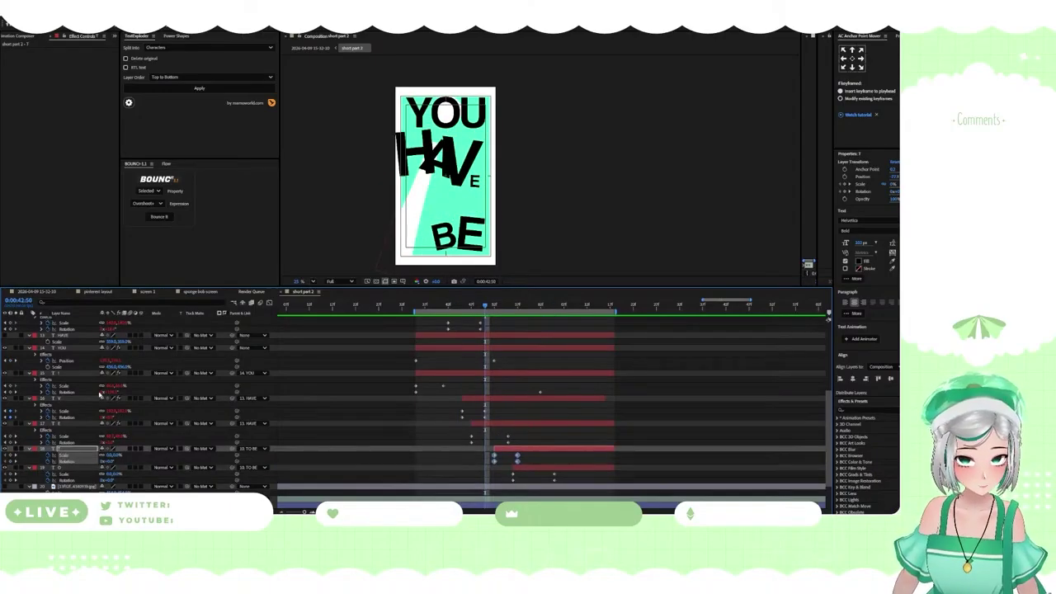
left_click(159, 217)
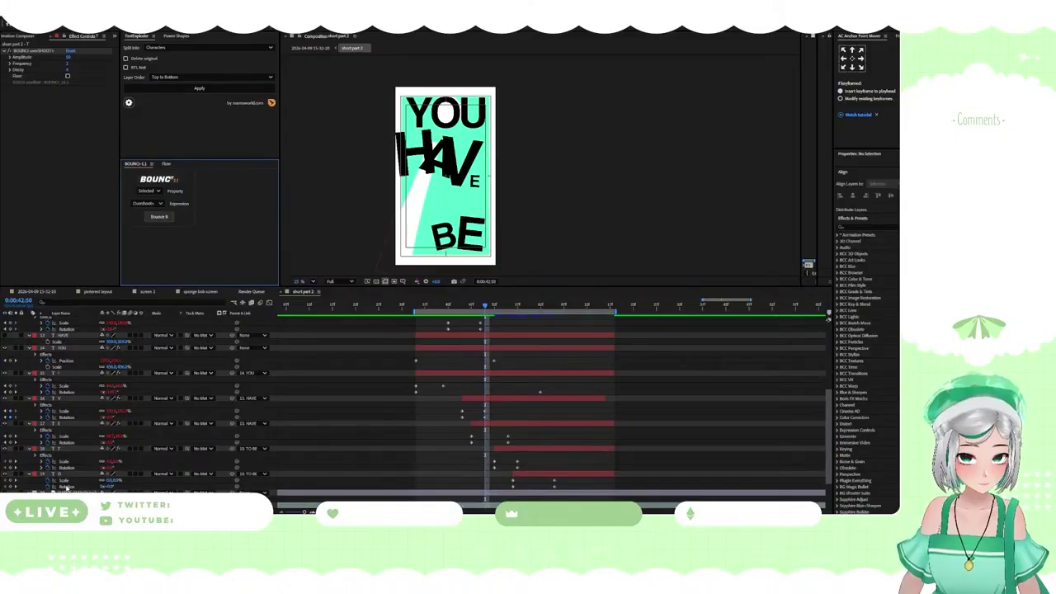
left_click(71, 481)
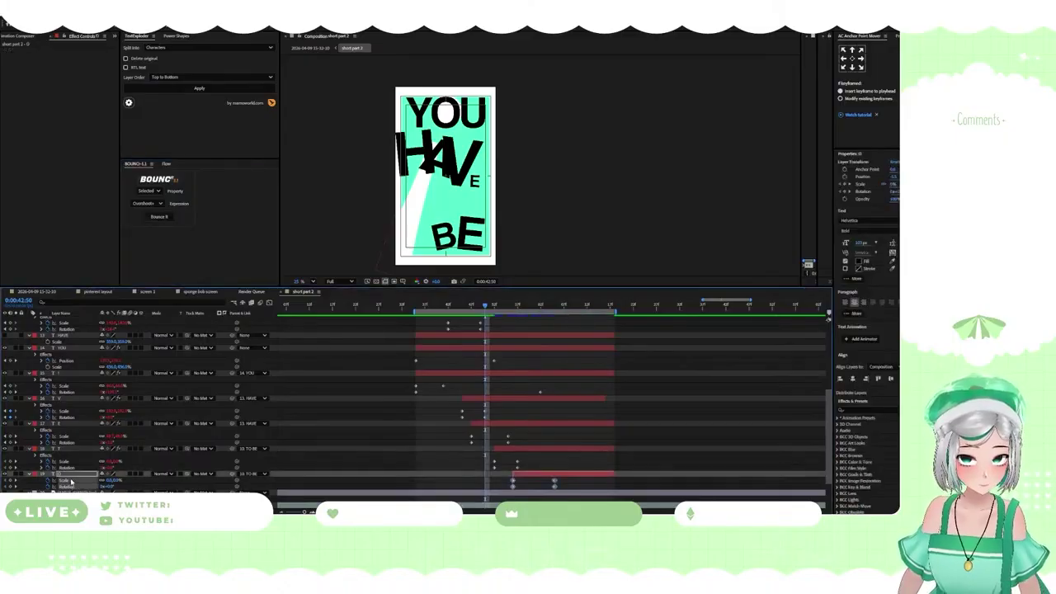
left_click(159, 217)
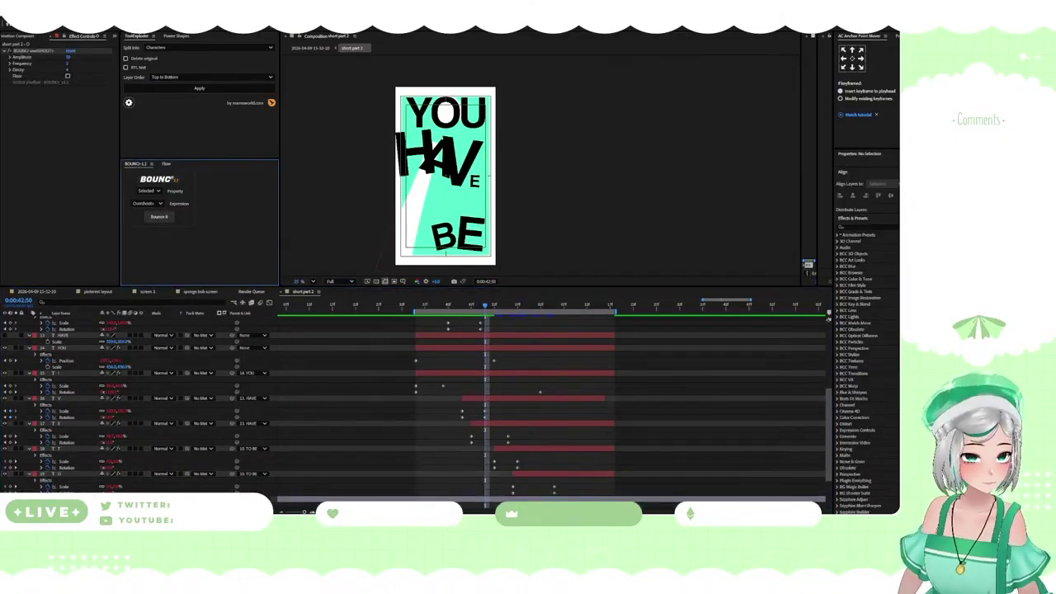
key("space")
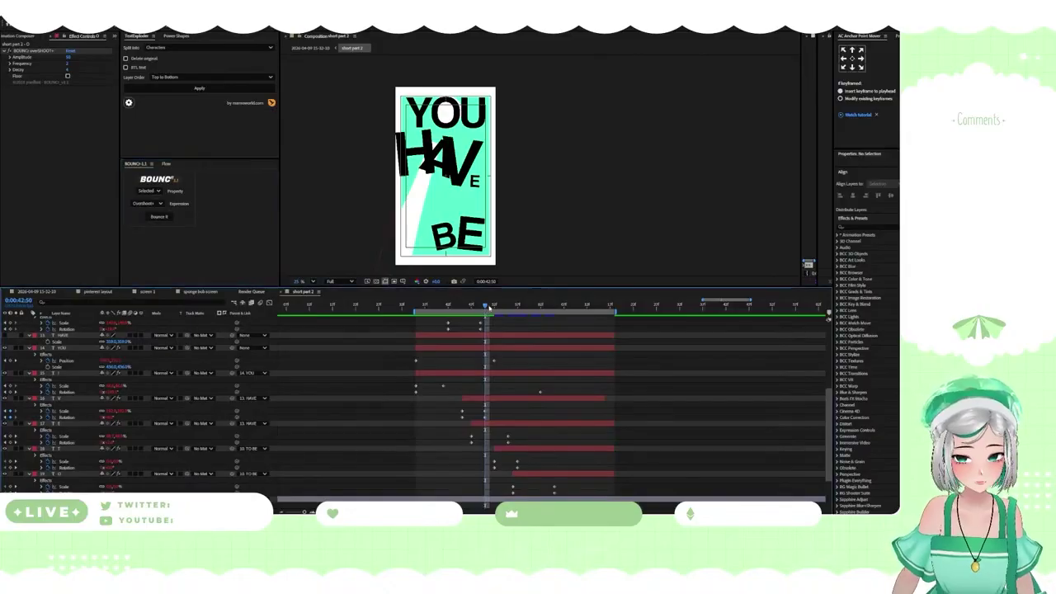
left_click(459, 302)
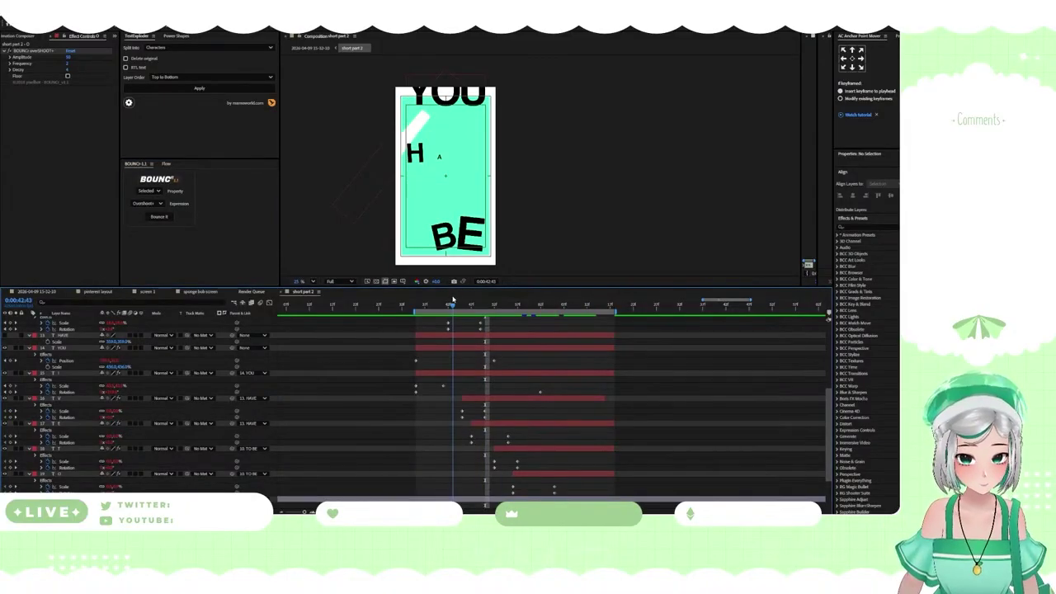
key("space")
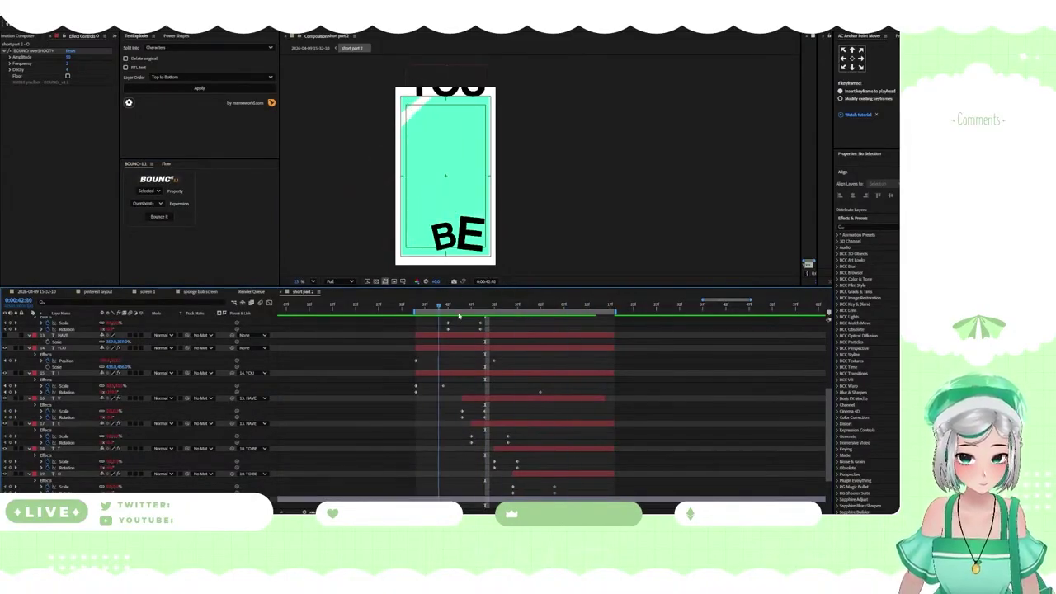
Trim the start of the B and E letter layers to 0:00:43:00
left_click(543, 310)
left_click_drag(544, 312, 531, 313)
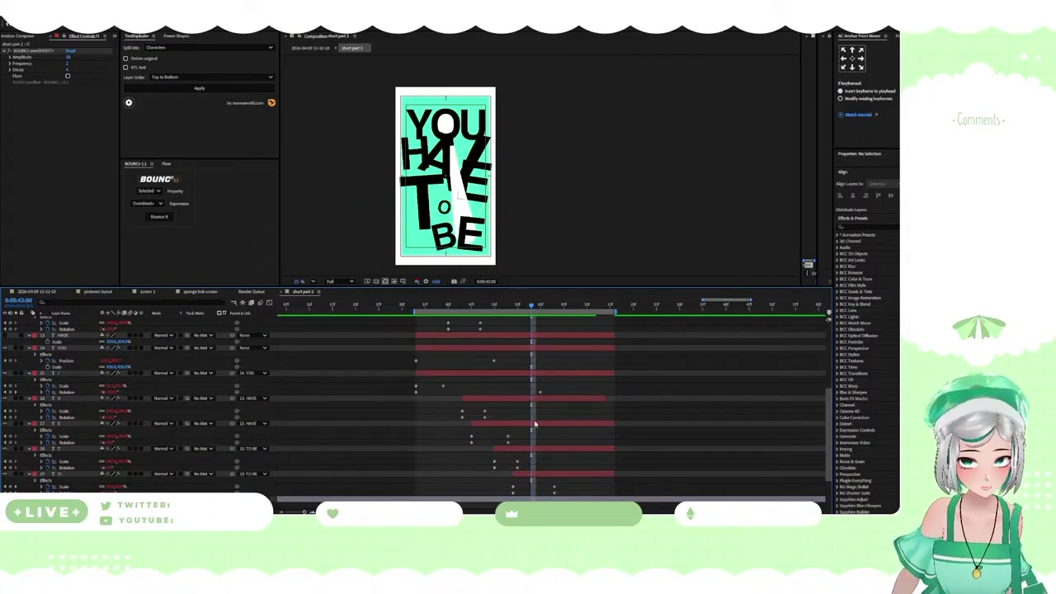
scroll(534, 424, "up", 3)
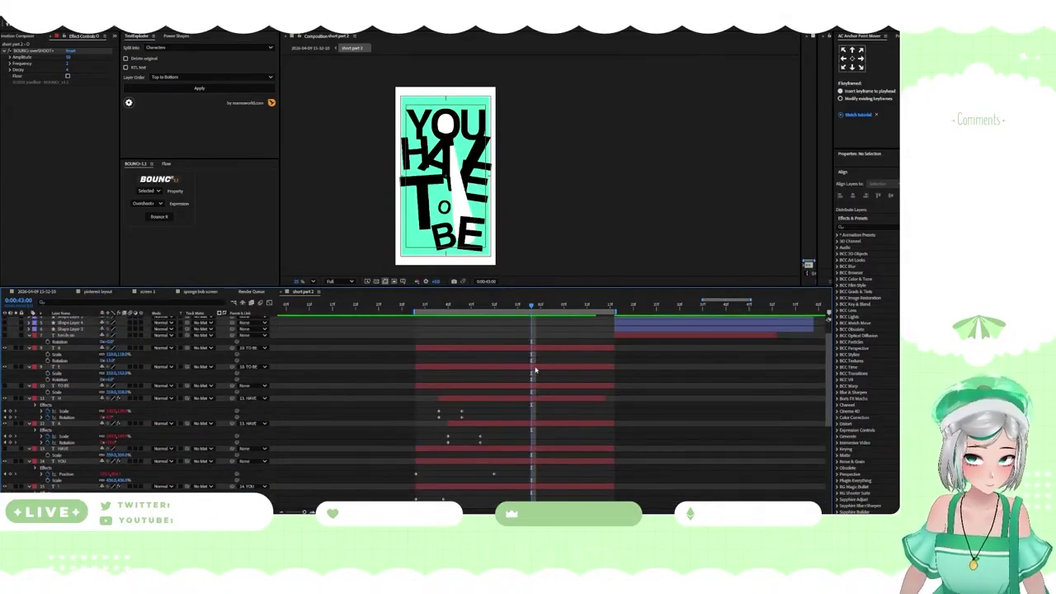
left_click(537, 367)
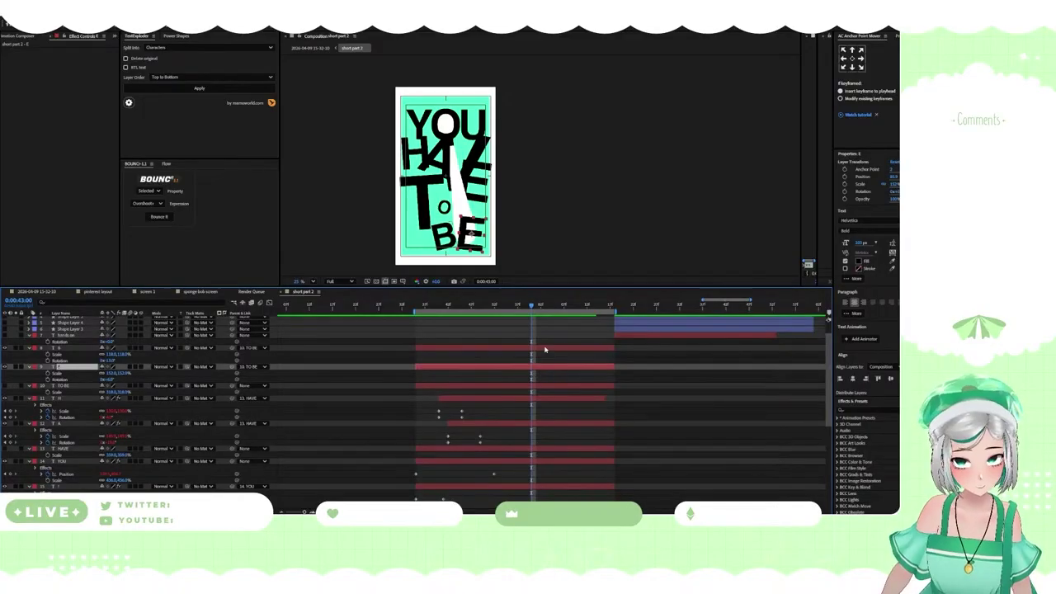
left_click(544, 348, "ctrl")
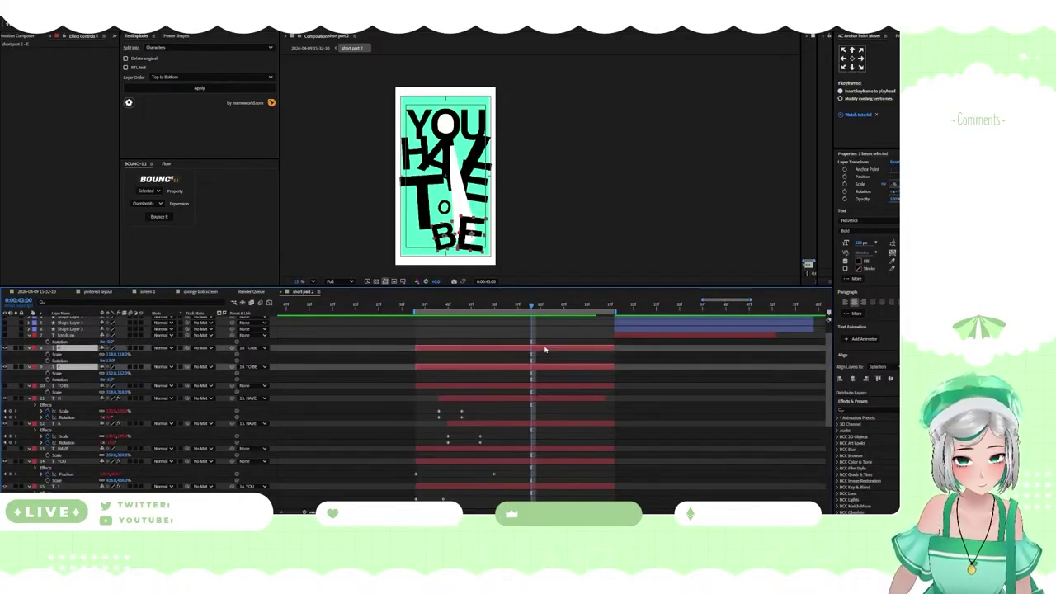
key("alt+bracketleft")
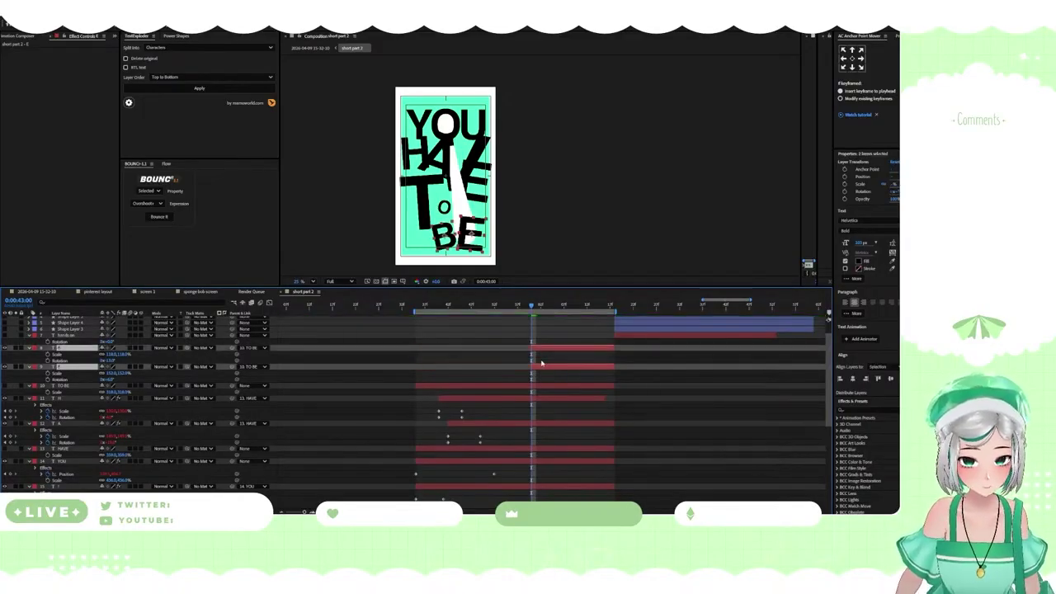
Add Scale and Rotation keyframes to the B and E layers at 0:00:43:00 and 0:00:43:10
scroll(549, 371, "up", 5)
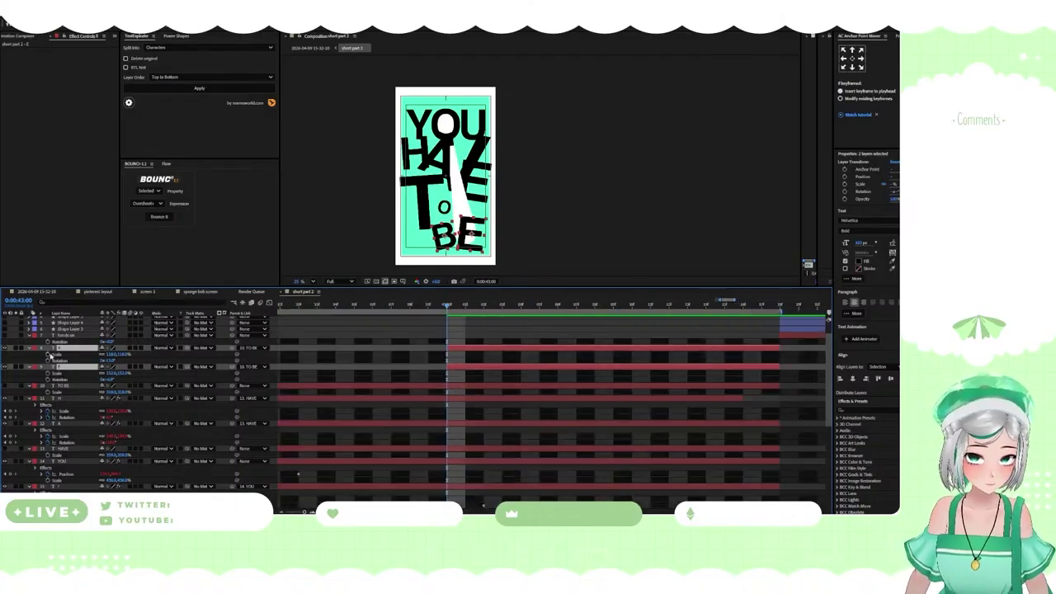
left_click(47, 355)
left_click(48, 360)
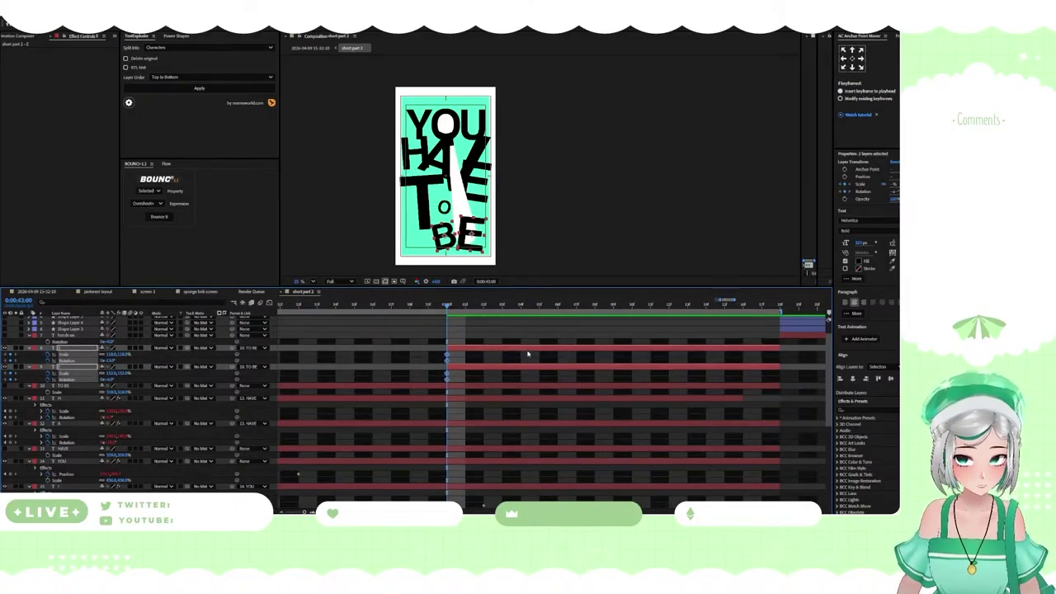
key("shift+Page_Down")
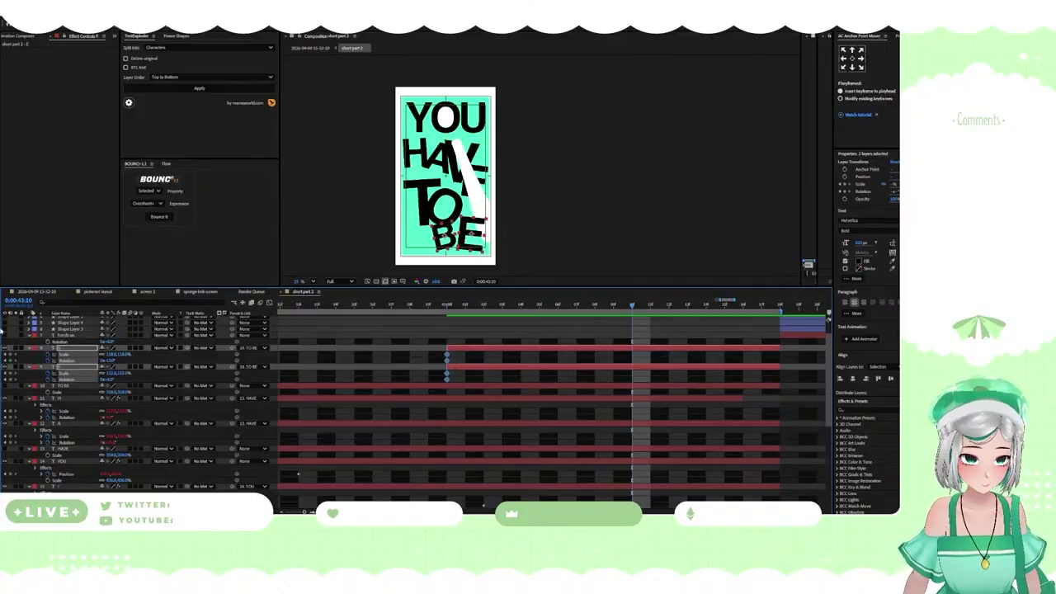
left_click(10, 355)
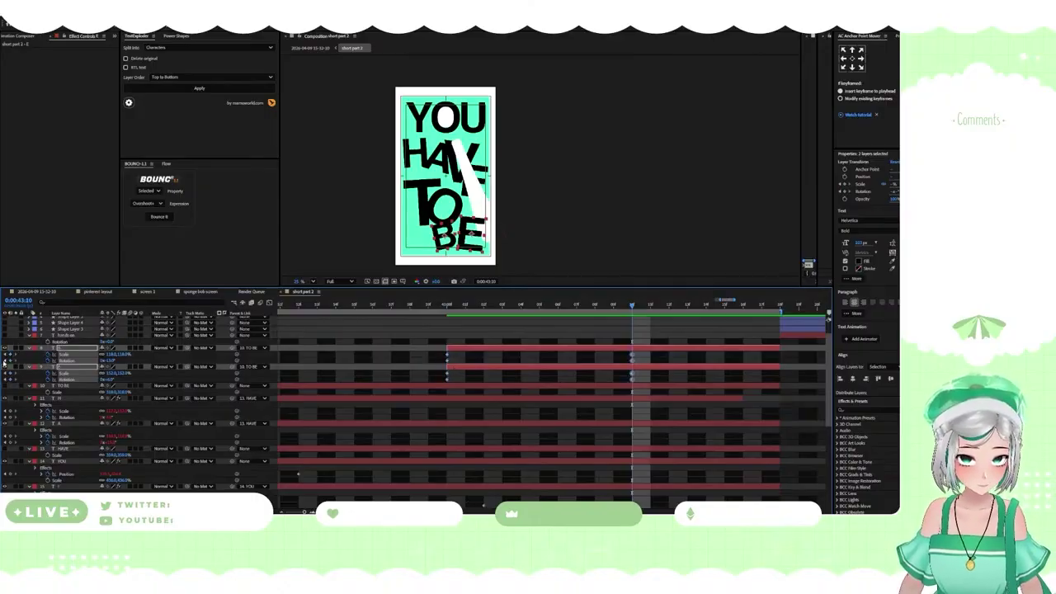
Set Scale to 0% and Rotation to 0° on the B and E layers at 0:00:43:00
key("shift+Page_Up")
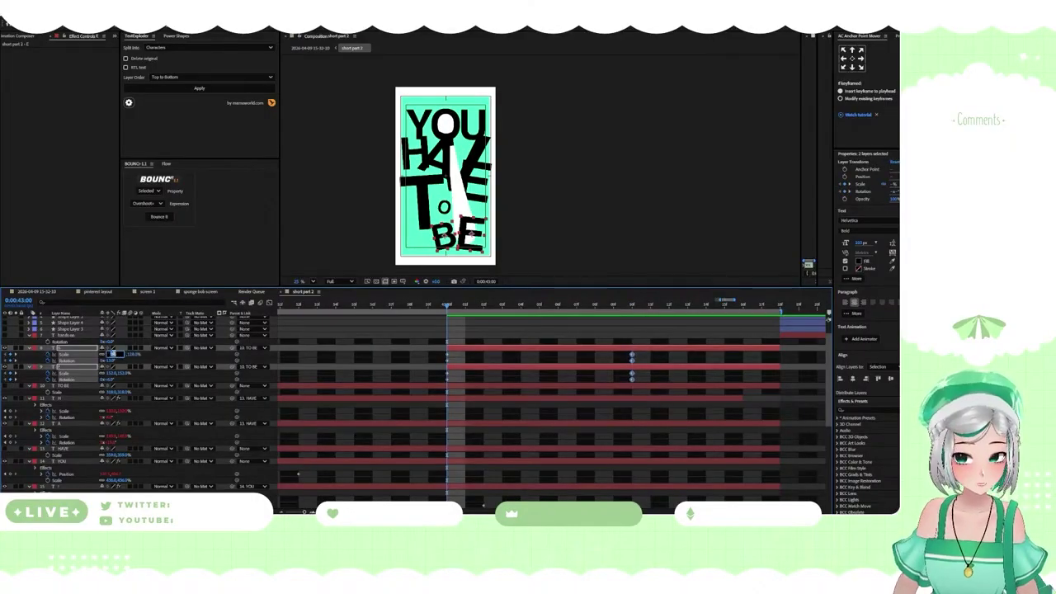
type("0")
left_click(111, 360)
type("0")
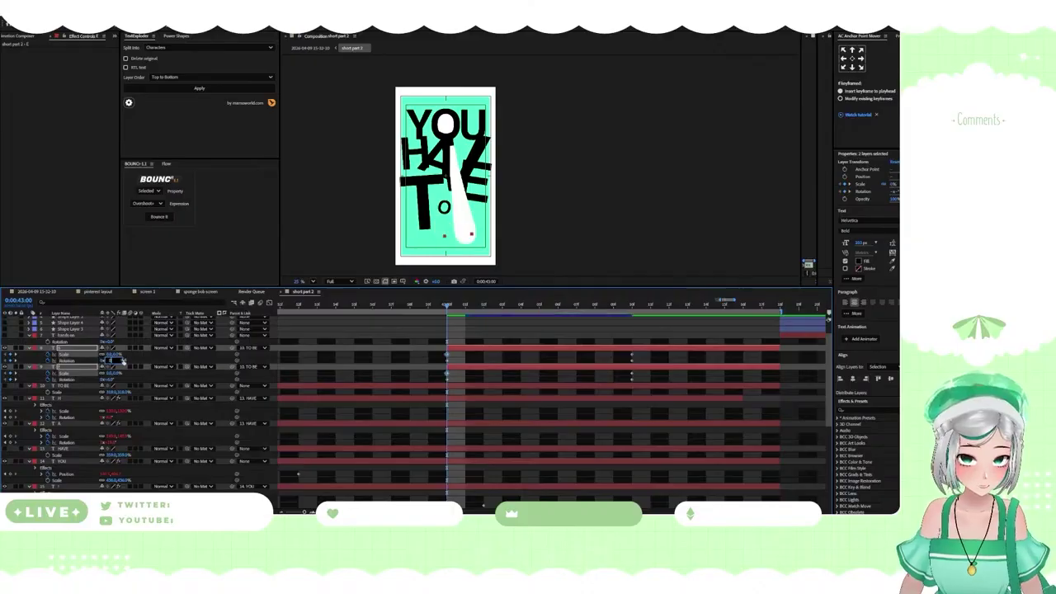
left_click(138, 363)
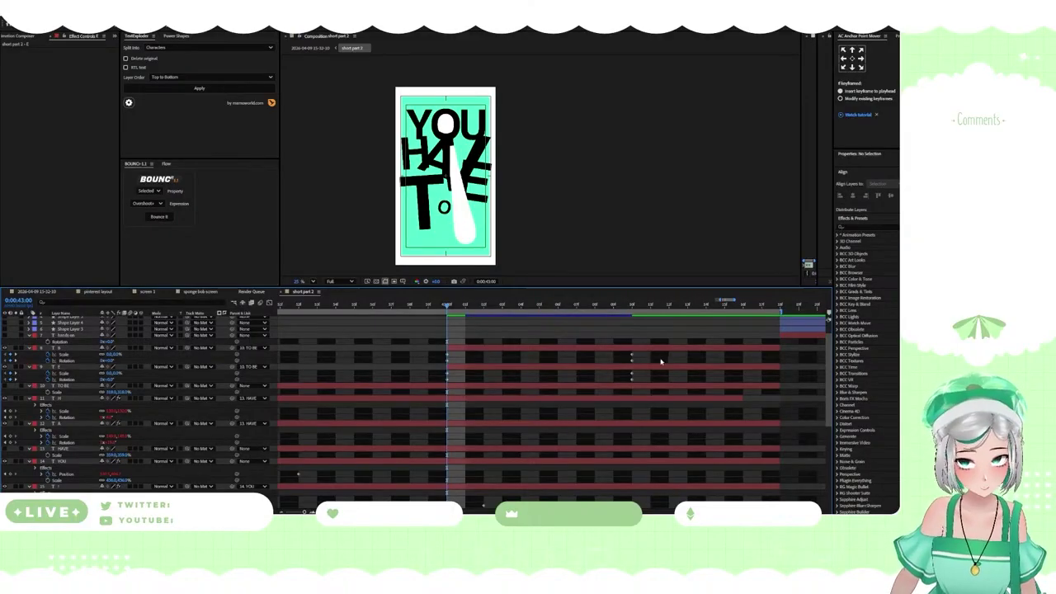
Move the end Scale and Rotation keyframes of B to 0:00:43:05 and of E to 0:00:43:09, and apply the overshoot bounce to both layers
left_click(632, 358)
left_click_drag(632, 361, 540, 365)
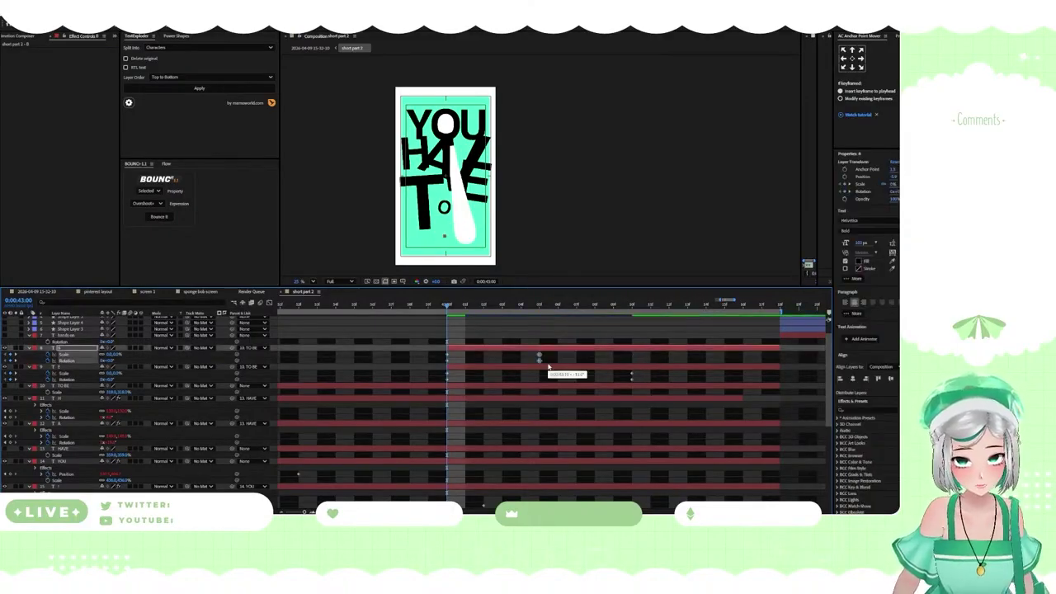
left_click_drag(638, 374, 613, 375)
left_click(633, 380)
left_click(632, 378)
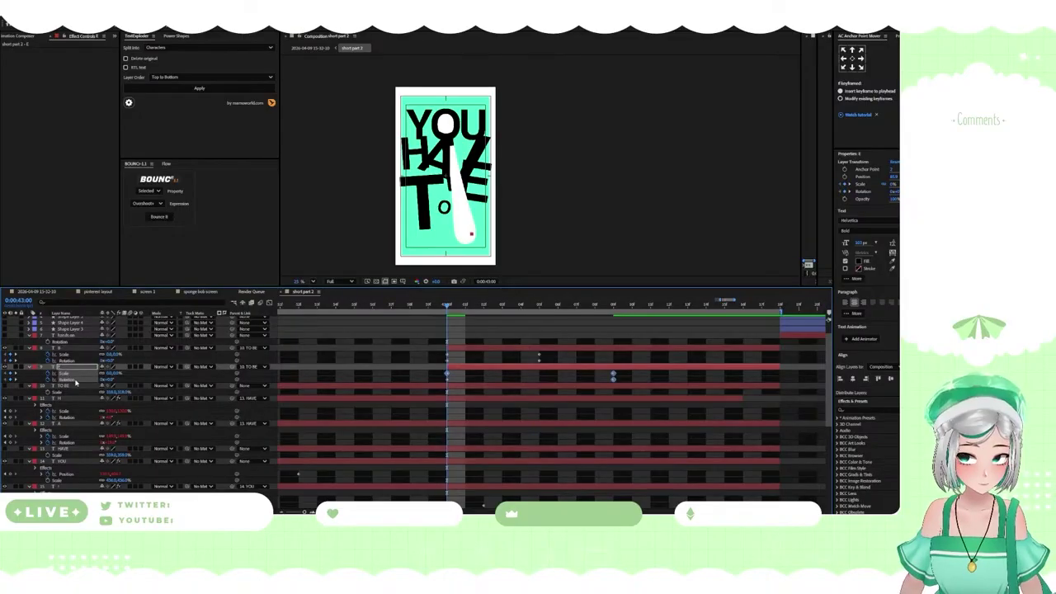
left_click(166, 219)
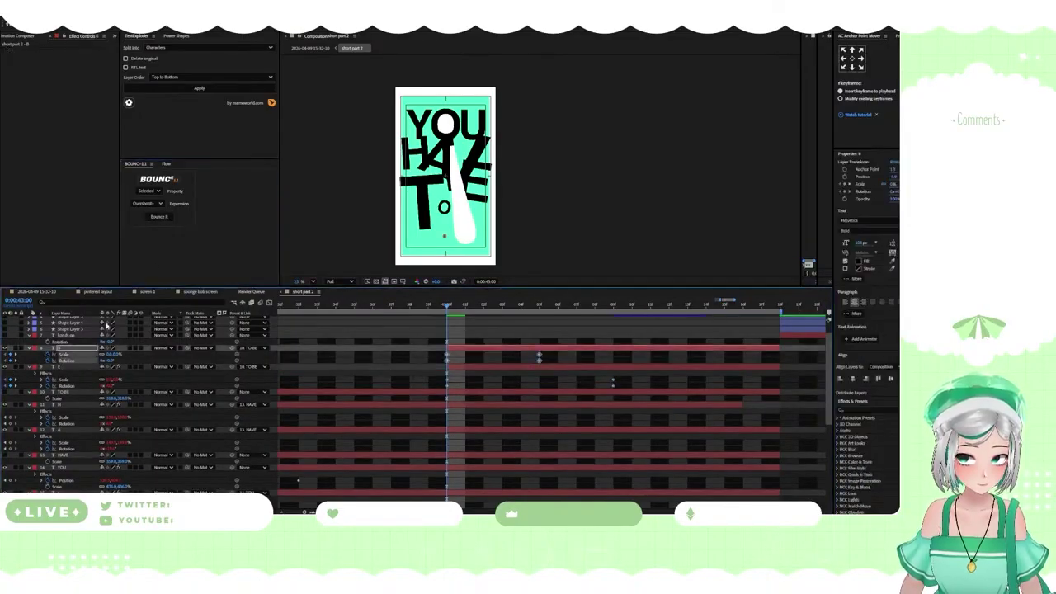
left_click(159, 216)
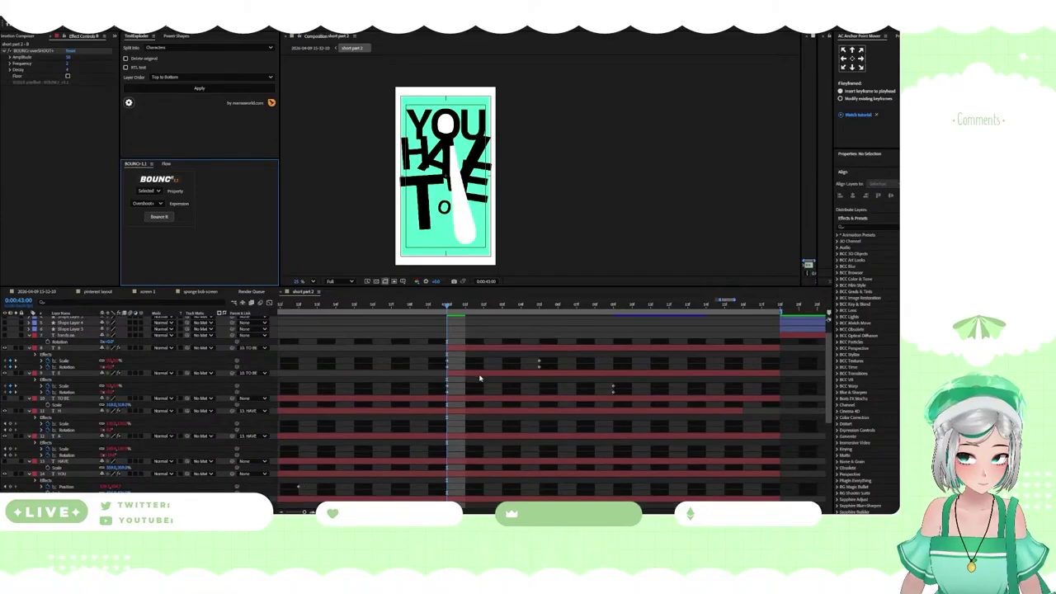
Slide the E layer of BE later to start at about 0:00:43:03 and align its end with the B layer's end
scroll(482, 381, "down", 3)
scroll(480, 392, "down", 5)
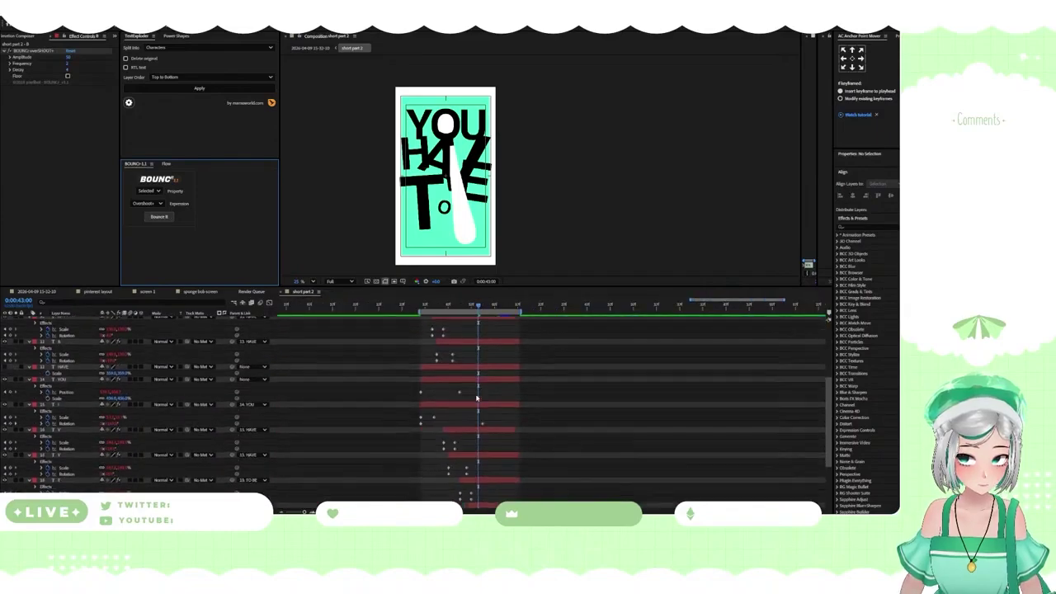
scroll(479, 398, "up", 4)
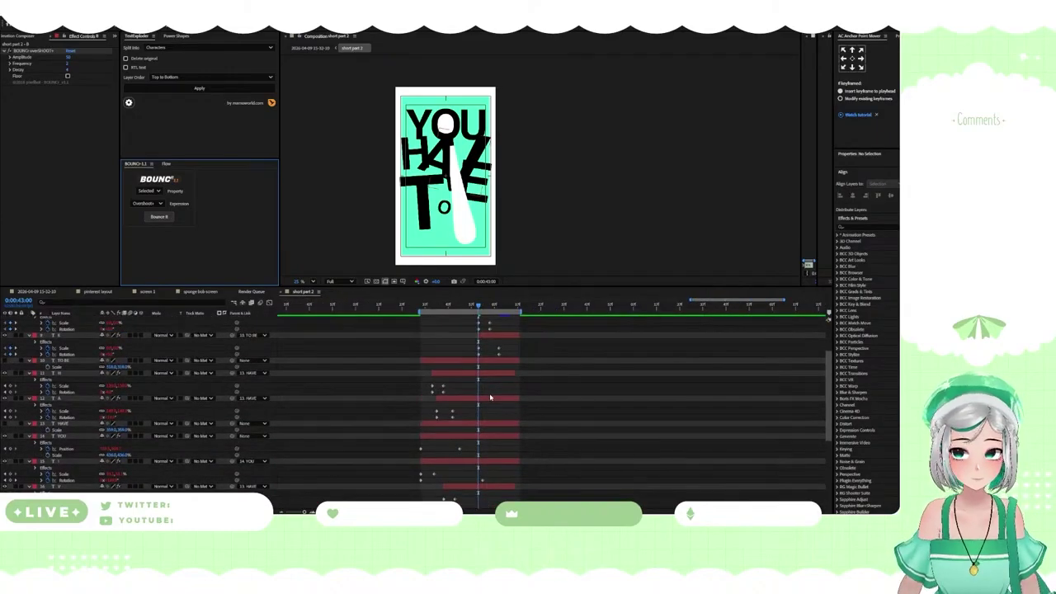
scroll(490, 398, "up", 5)
scroll(486, 396, "up", 3)
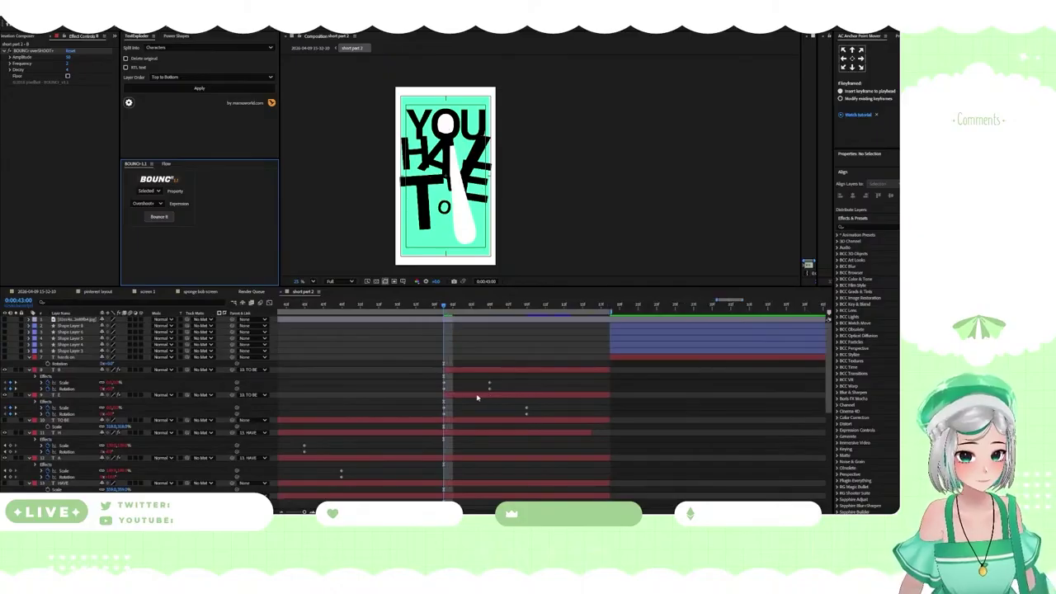
left_click(477, 398)
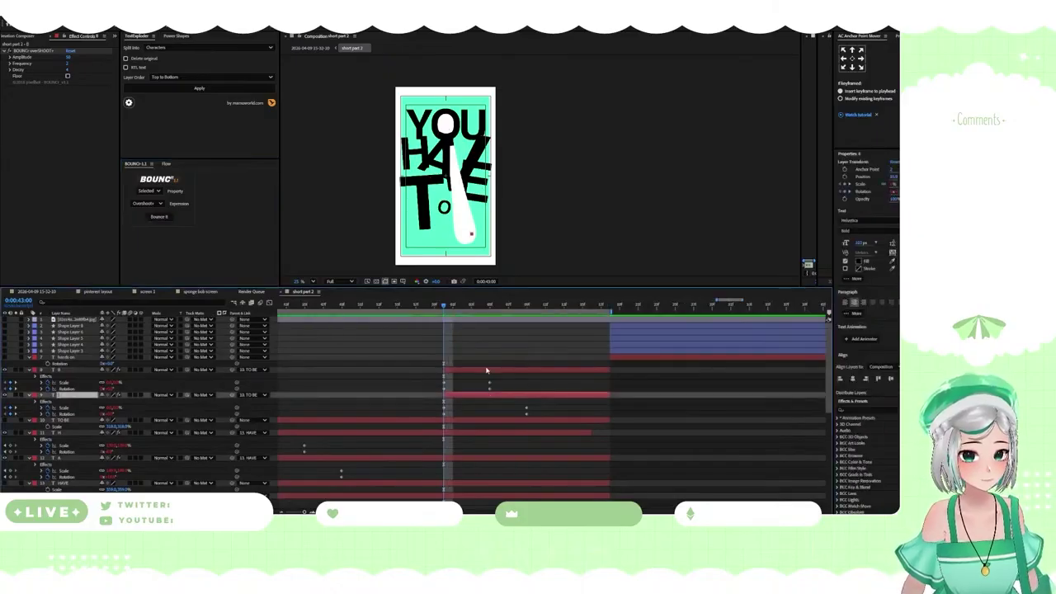
left_click(487, 370)
left_click_drag(478, 395, 495, 397)
left_click_drag(637, 395, 609, 394)
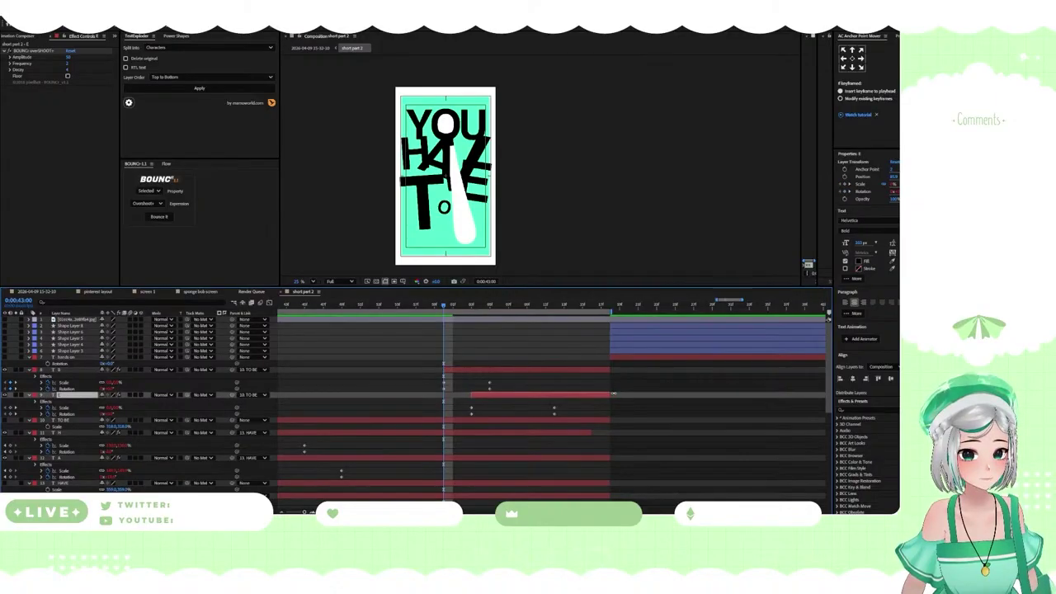
Extend the ends of the H and V layers to line up with the ends of the other letter layers
left_click(572, 433)
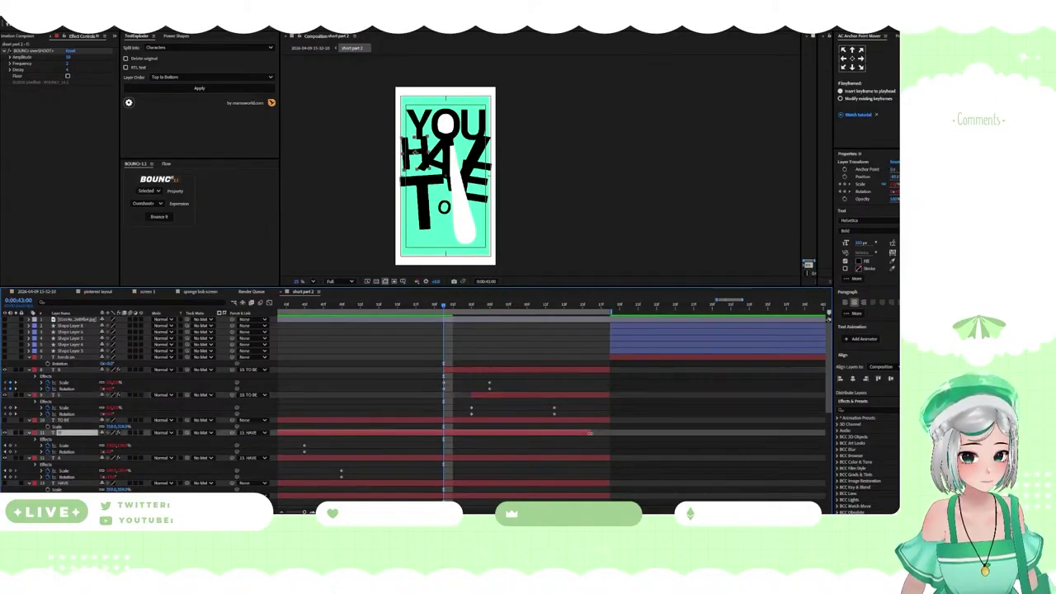
left_click_drag(593, 432, 610, 432)
scroll(567, 439, "down", 4)
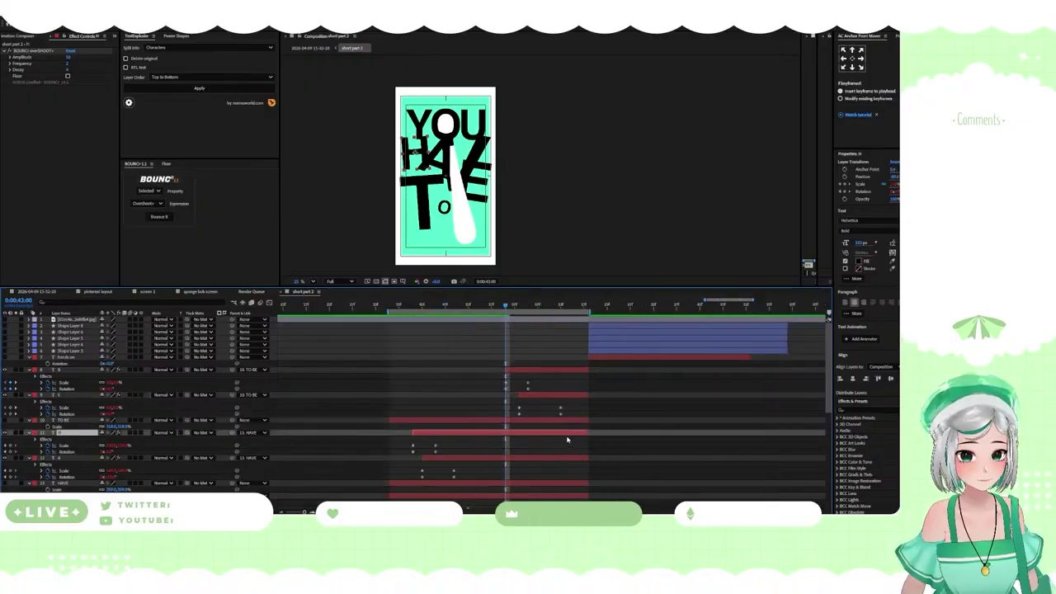
scroll(566, 439, "down", 4)
scroll(567, 438, "down", 2)
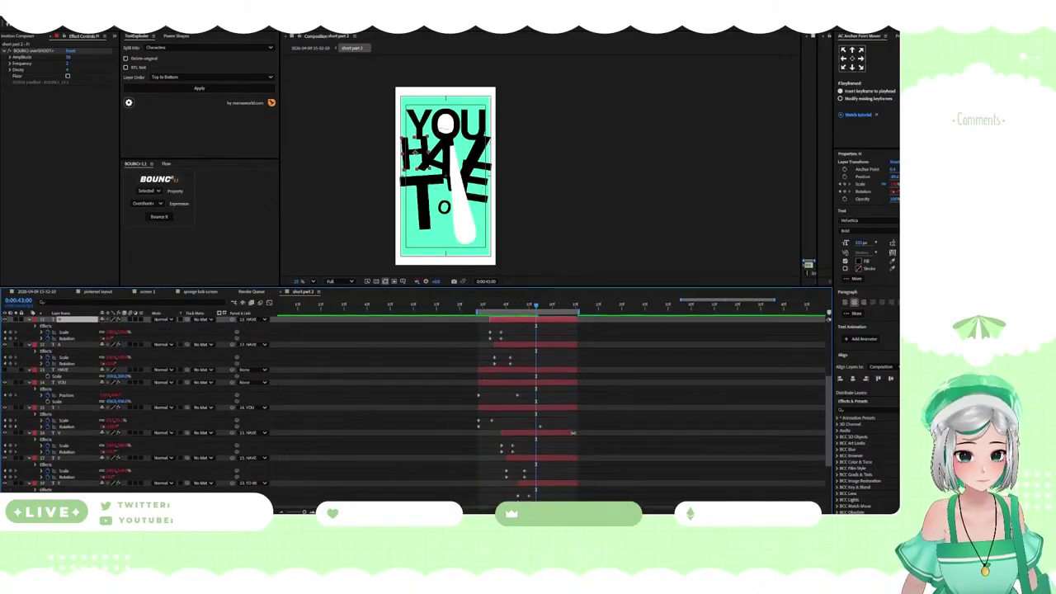
left_click_drag(573, 432, 578, 433)
scroll(584, 445, "down", 2)
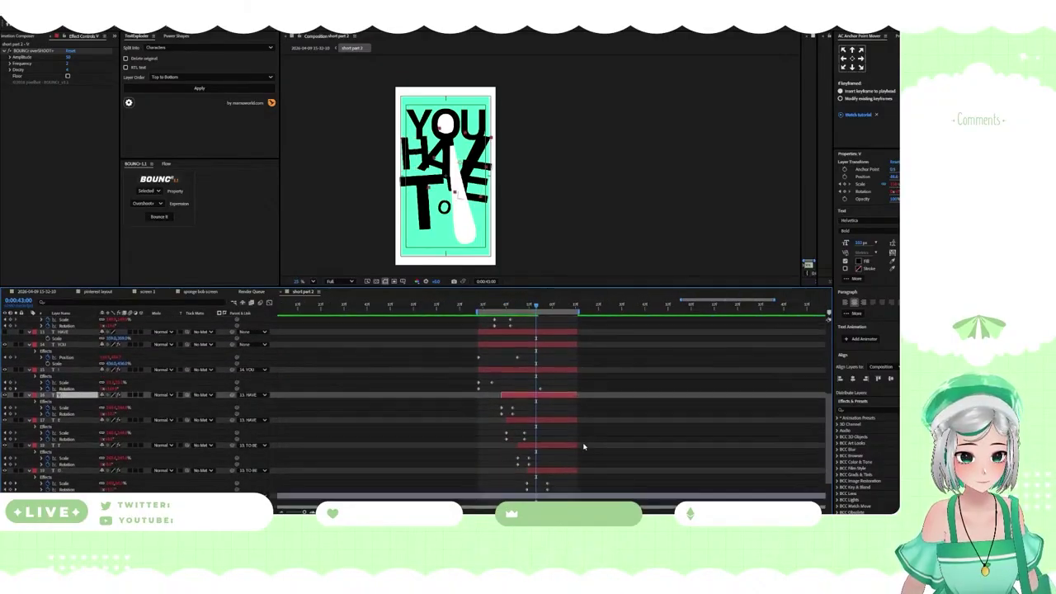
Preview the letter animation from about 0:00:42:36
scroll(585, 429, "up", 3)
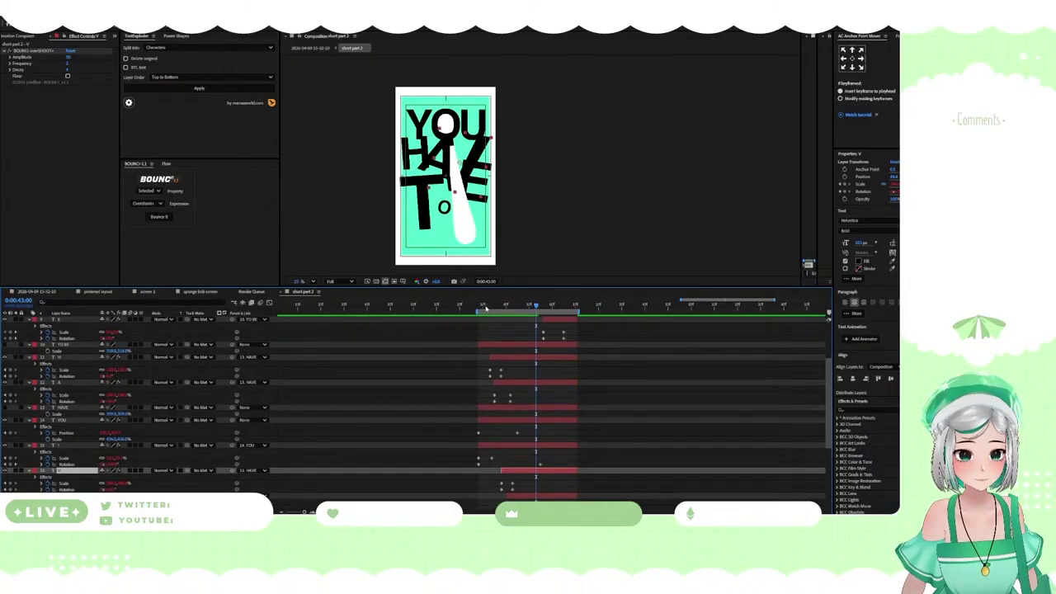
left_click(487, 307)
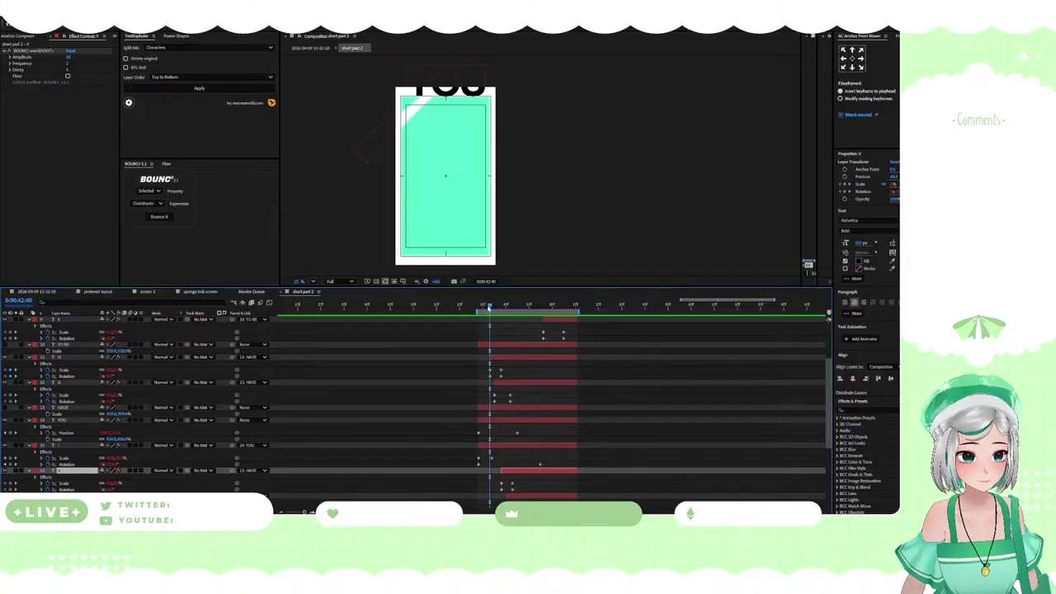
left_click_drag(489, 307, 481, 309)
key("space")
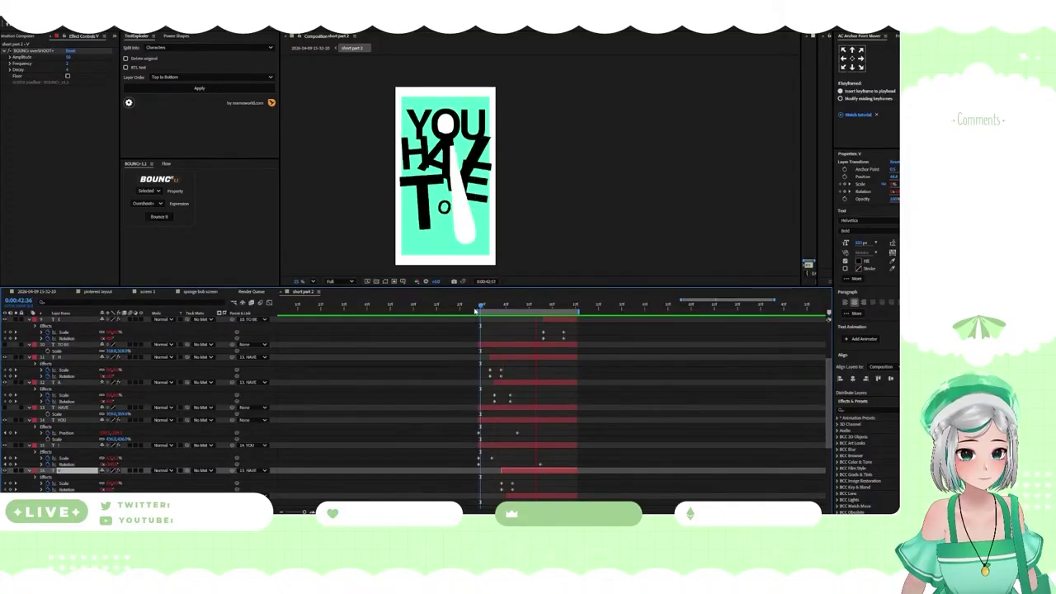
Select the YOU layer at 0:00:42:35 and expand the text animation folder in the user presets
scroll(498, 376, "down", 6)
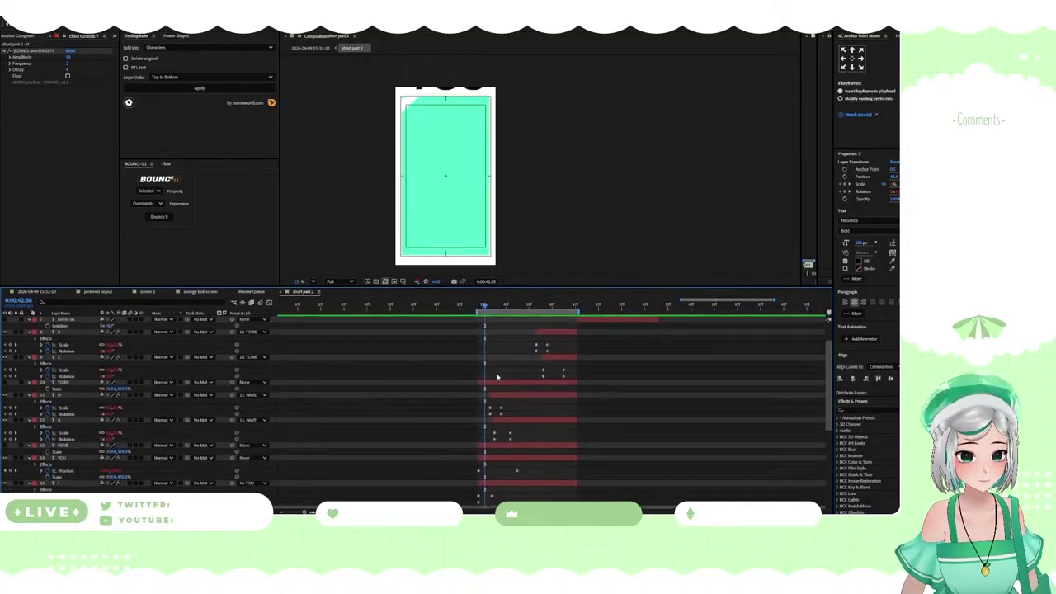
scroll(498, 377, "up", 3)
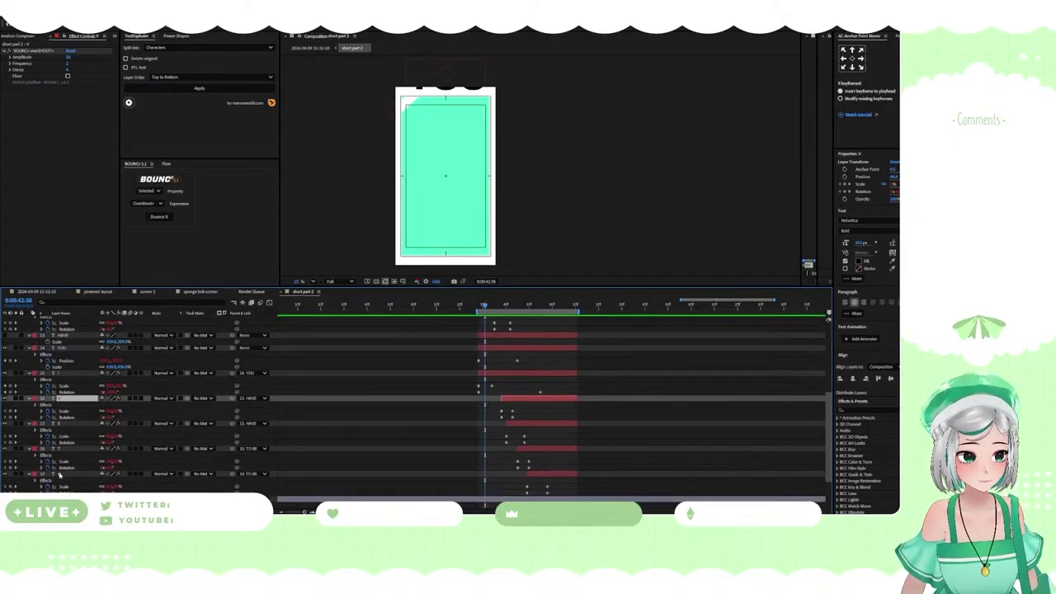
scroll(81, 437, "down", 4)
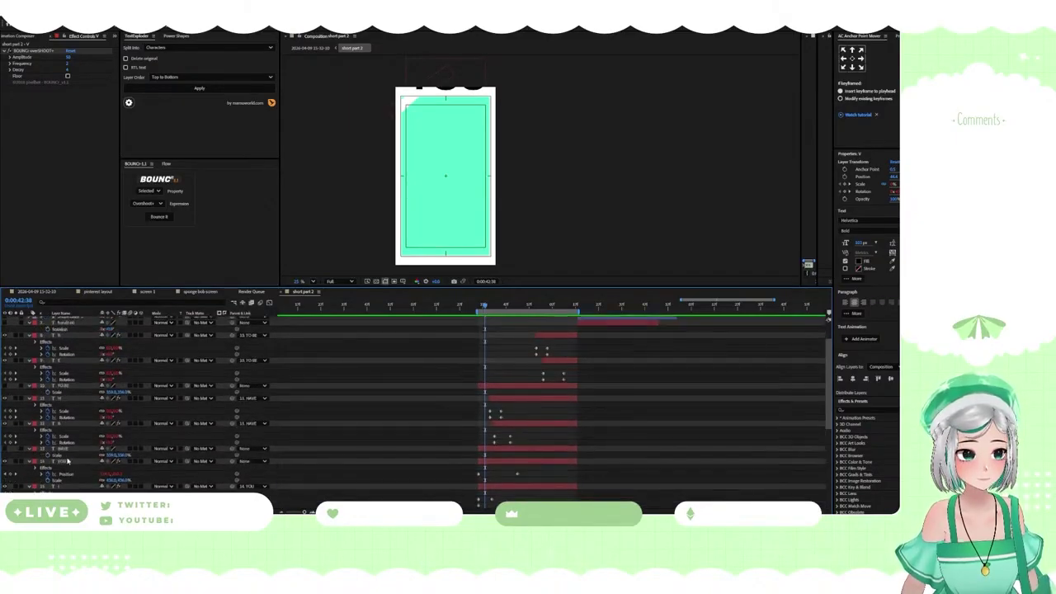
left_click(70, 462)
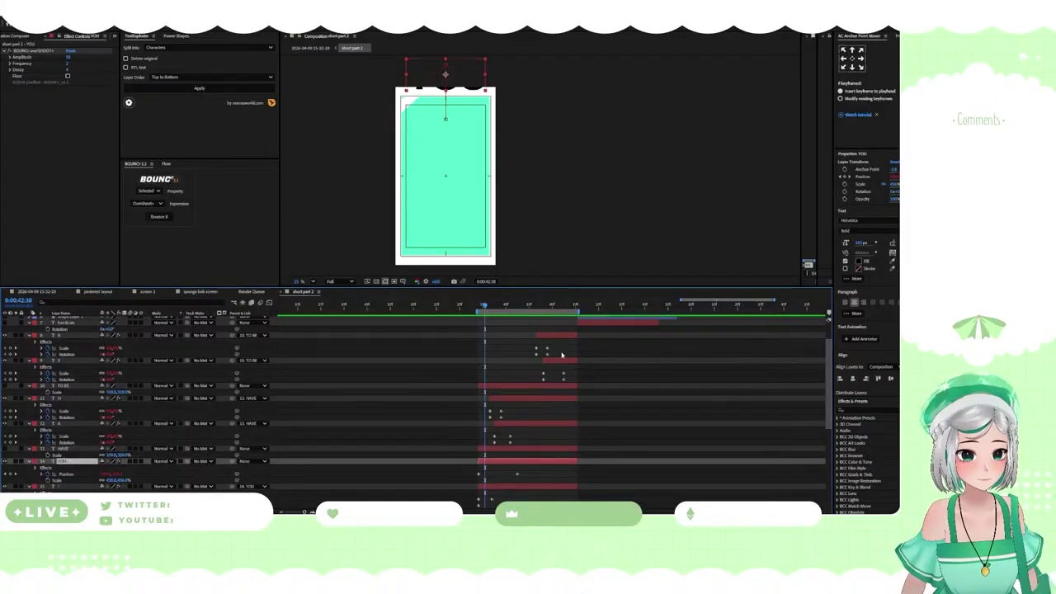
left_click(480, 307)
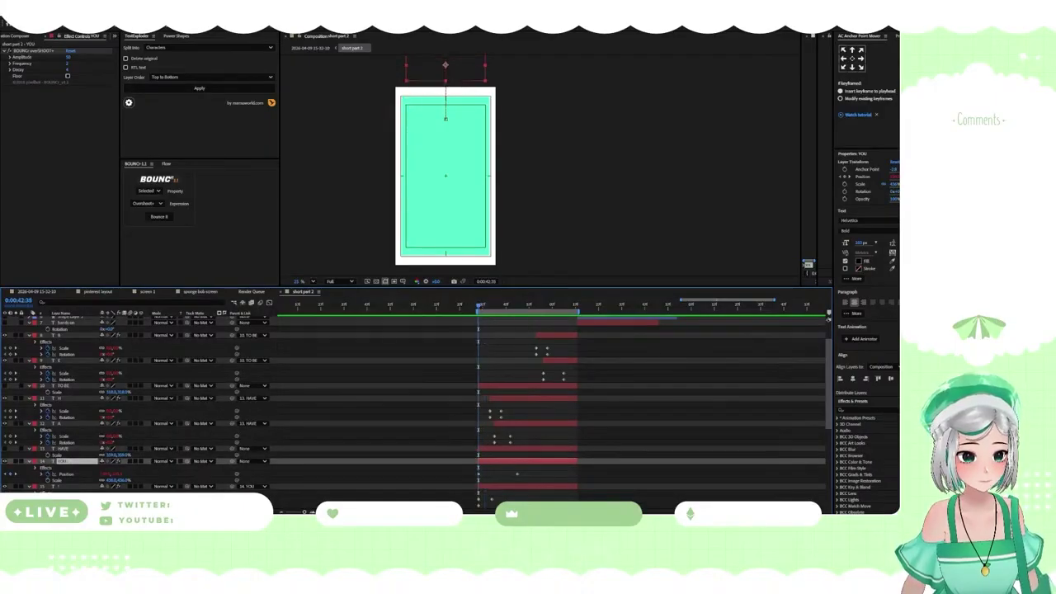
left_click(838, 418)
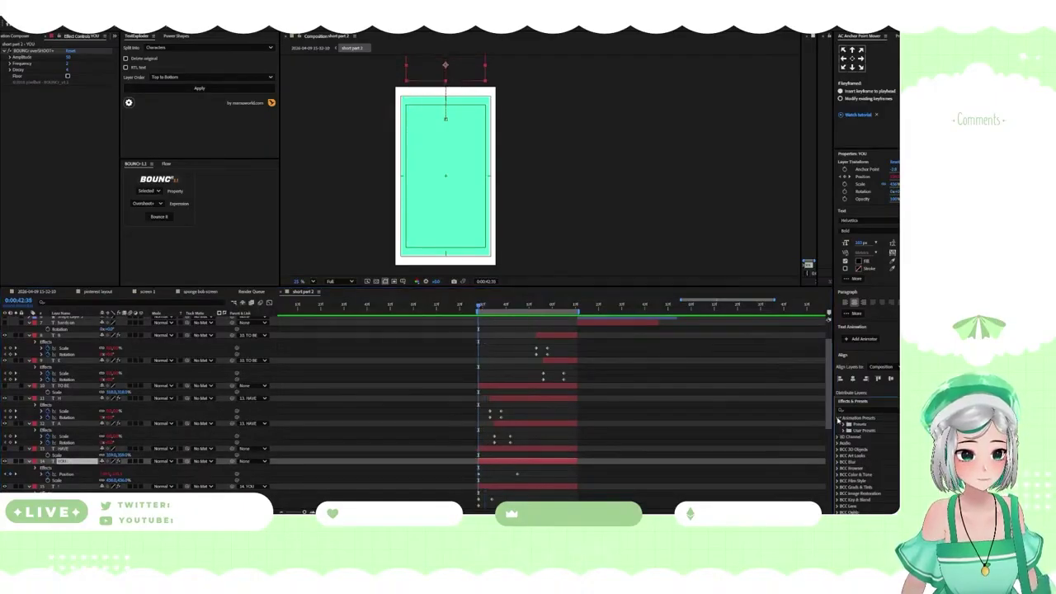
left_click(843, 430)
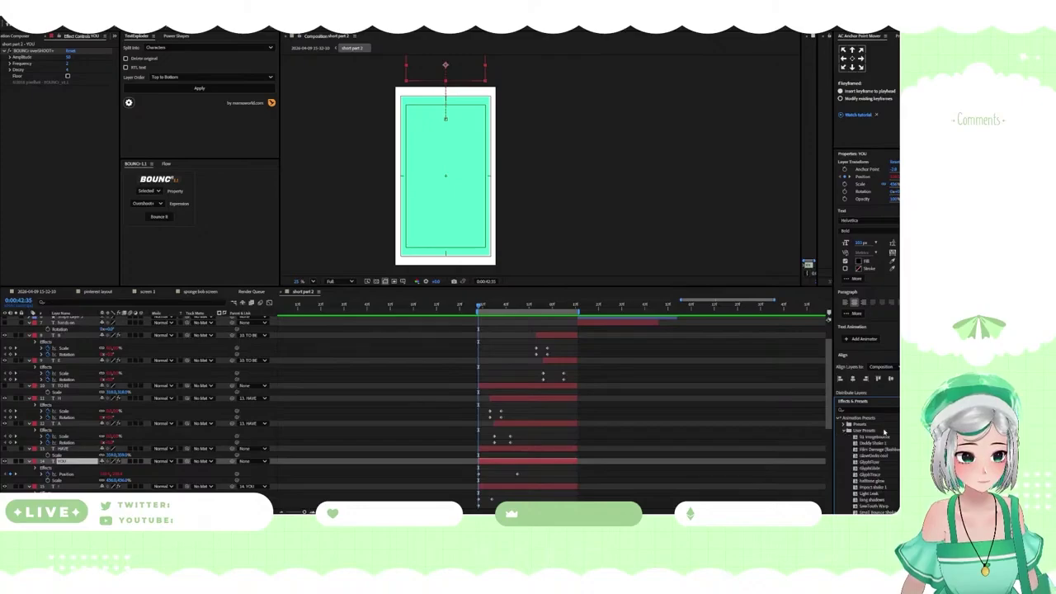
scroll(884, 431, "down", 5)
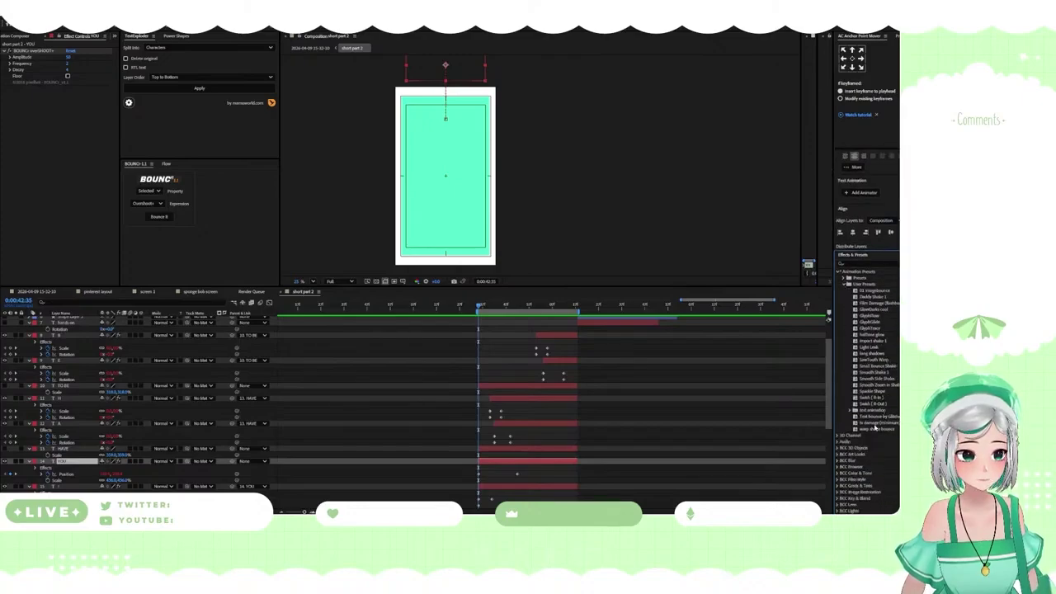
left_click(850, 411)
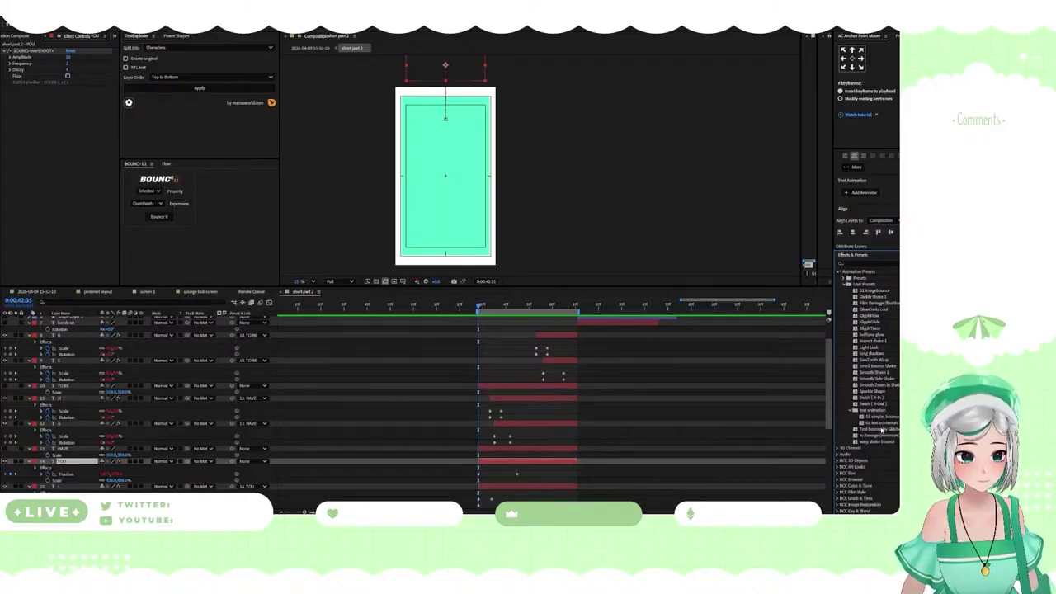
Try the 01 simple_bounce preset on the YOU layer, check its motion and undo it
left_click(877, 418)
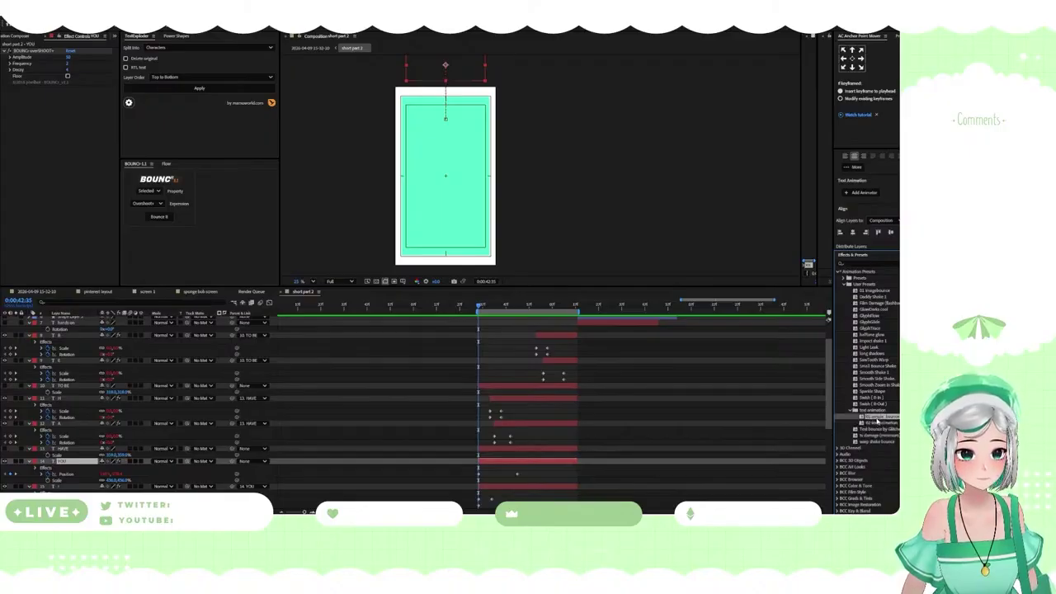
left_click_drag(877, 421, 531, 466)
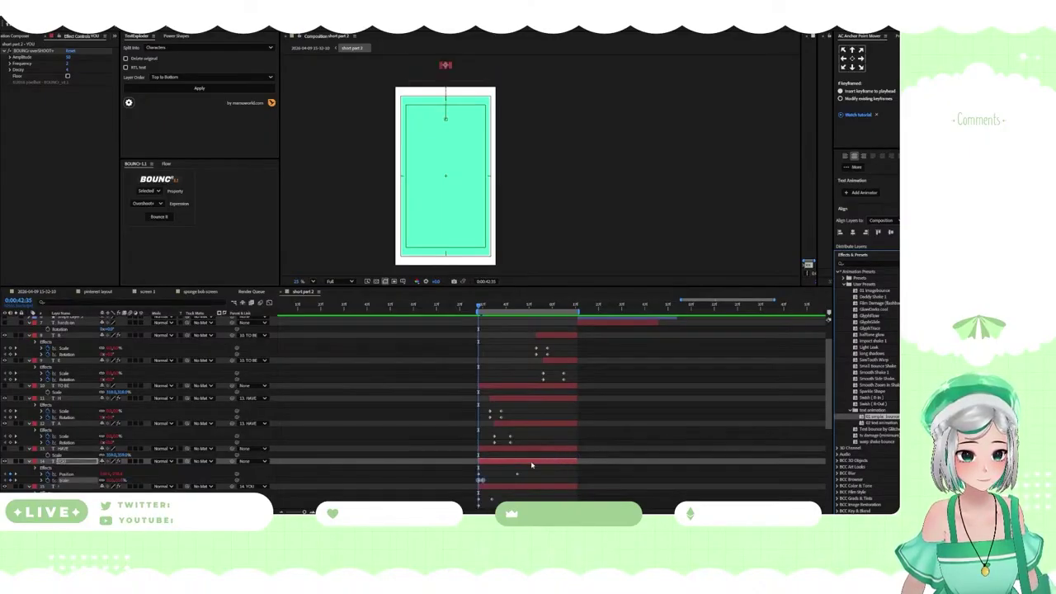
left_click_drag(479, 307, 548, 318)
key("ctrl+z")
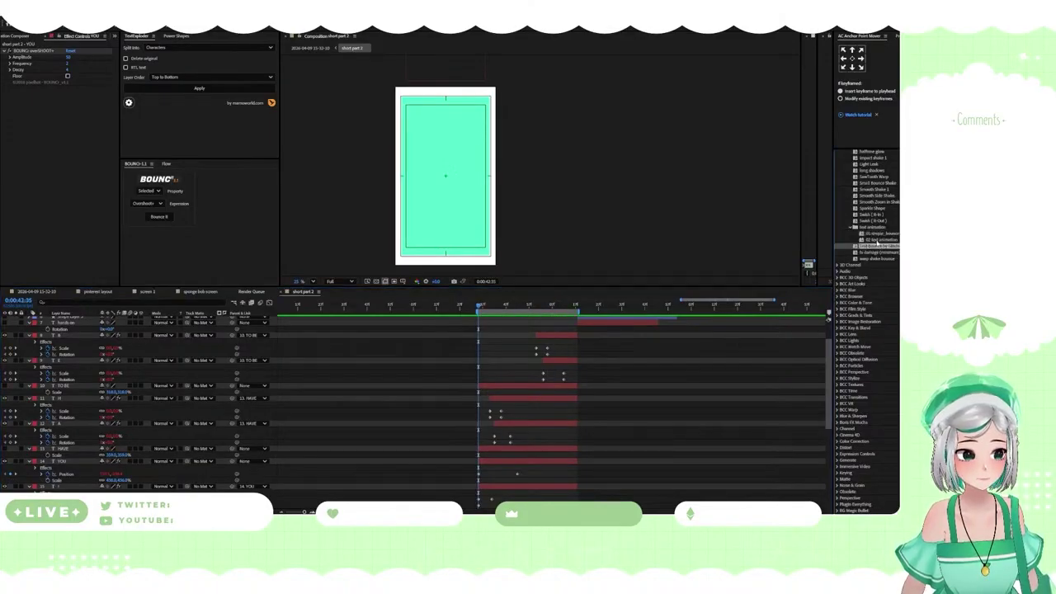
Apply the 02 text animation preset to the YOU layer and preview the sequence from 0:00:42:35
left_click_drag(876, 239, 519, 462)
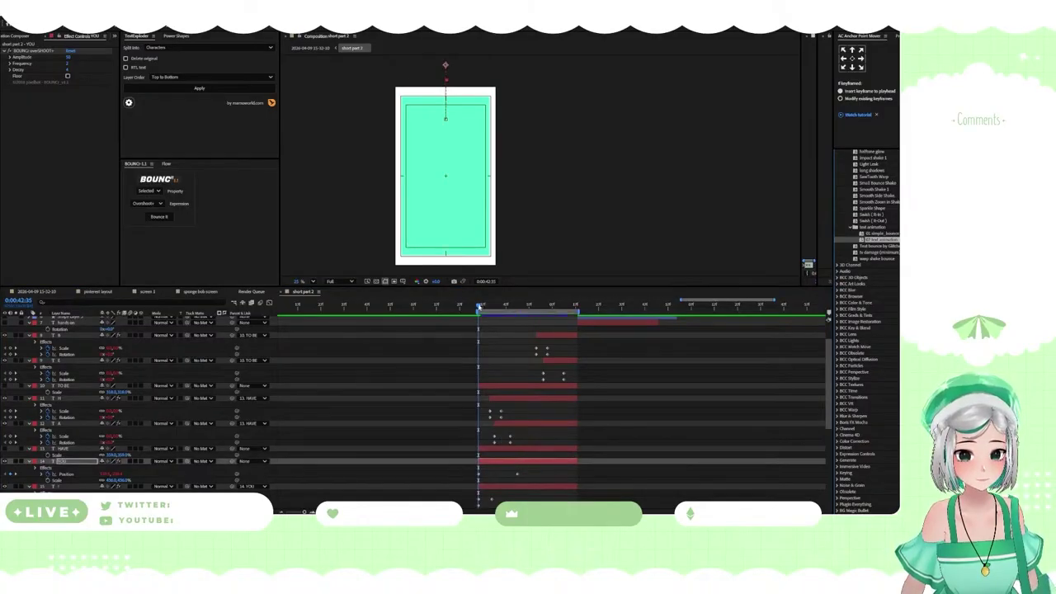
key("space")
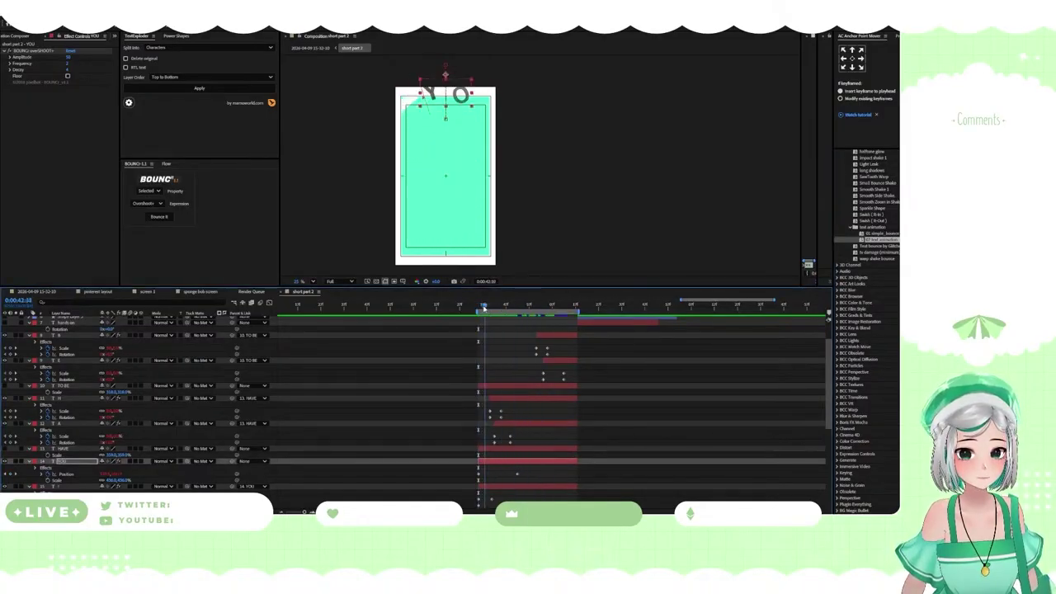
key("space")
key("space")
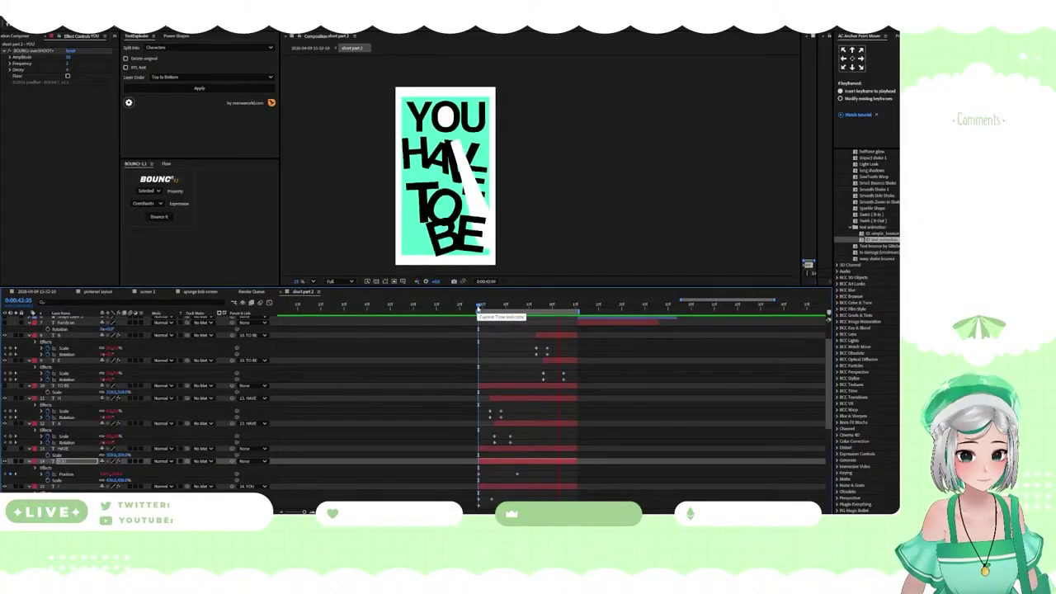
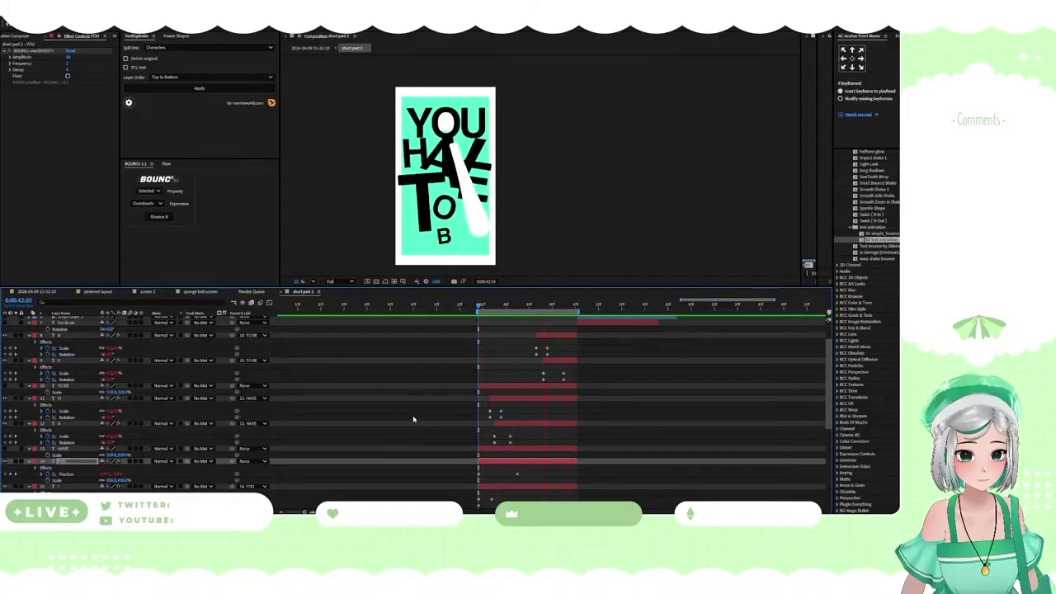
key("space")
Precompose all the text and letter layers from B through the O of TO into a composition named "you have to be"
scroll(466, 404, "up", 2)
left_click(552, 375)
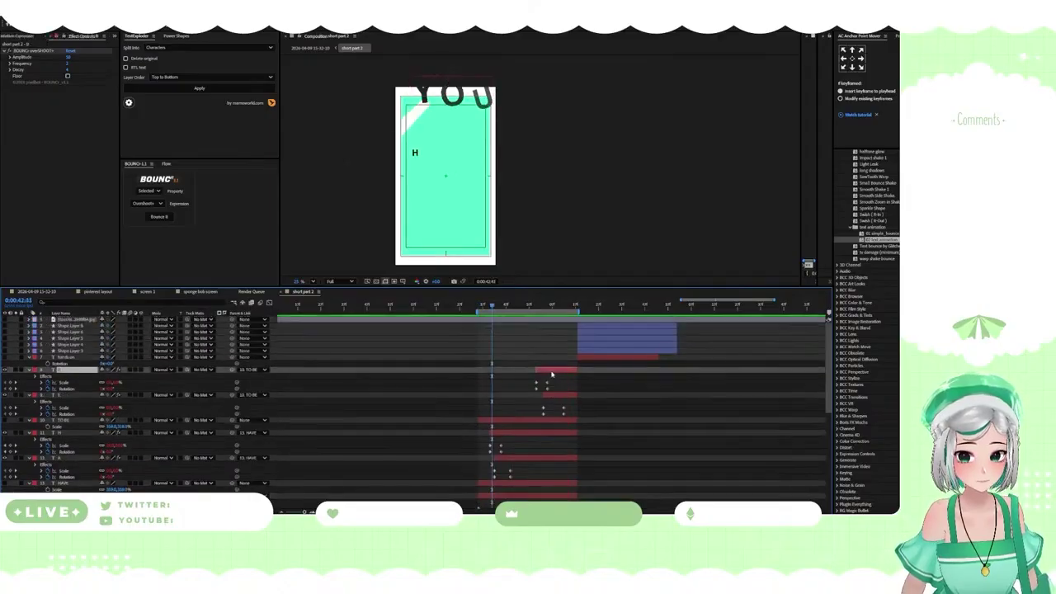
scroll(550, 375, "down", 4)
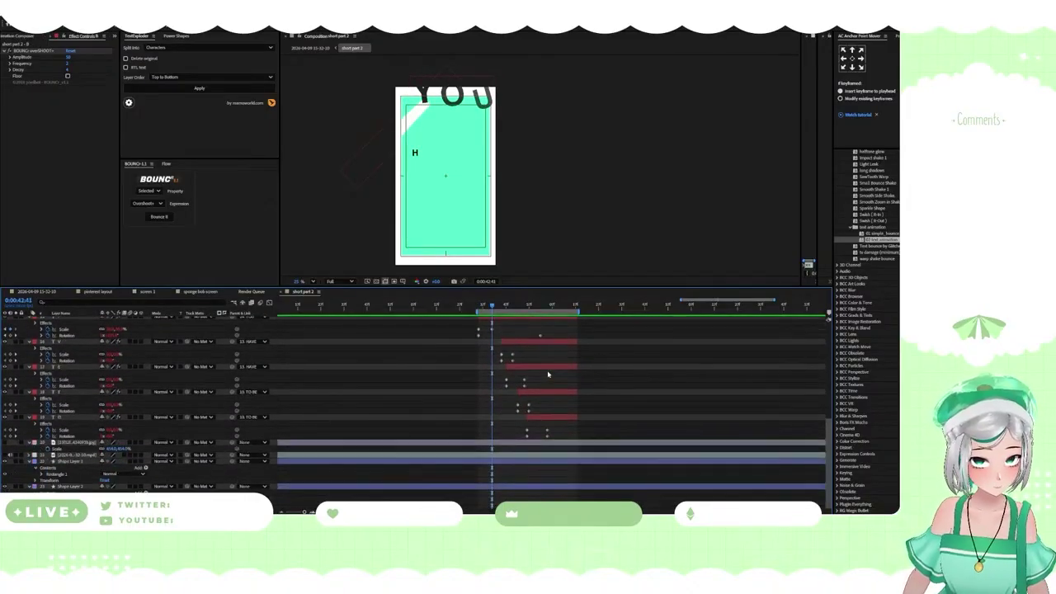
left_click(560, 419, "shift")
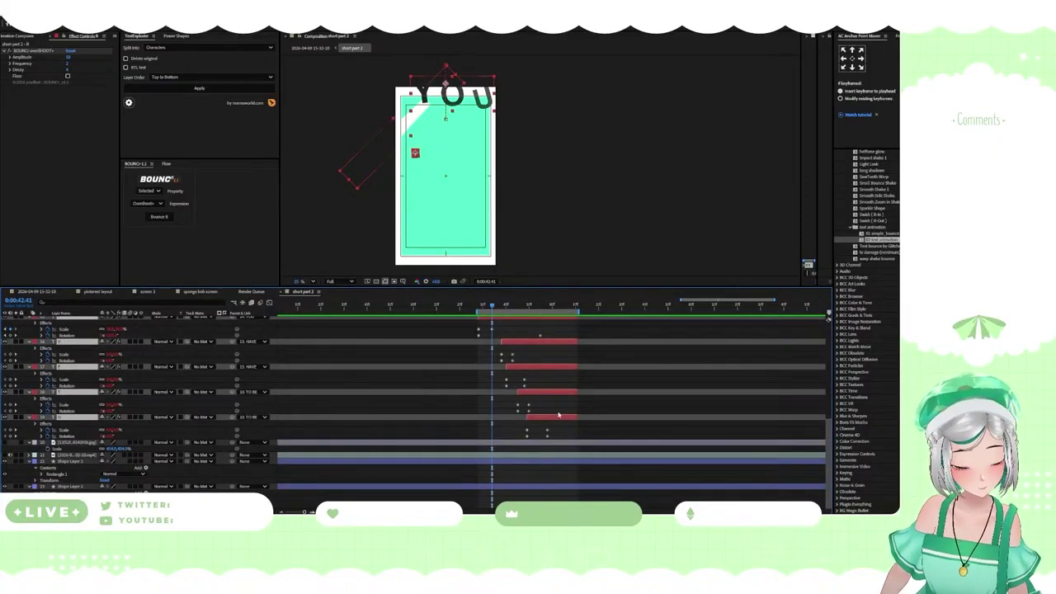
key("ctrl+shift+c")
type("you ho")
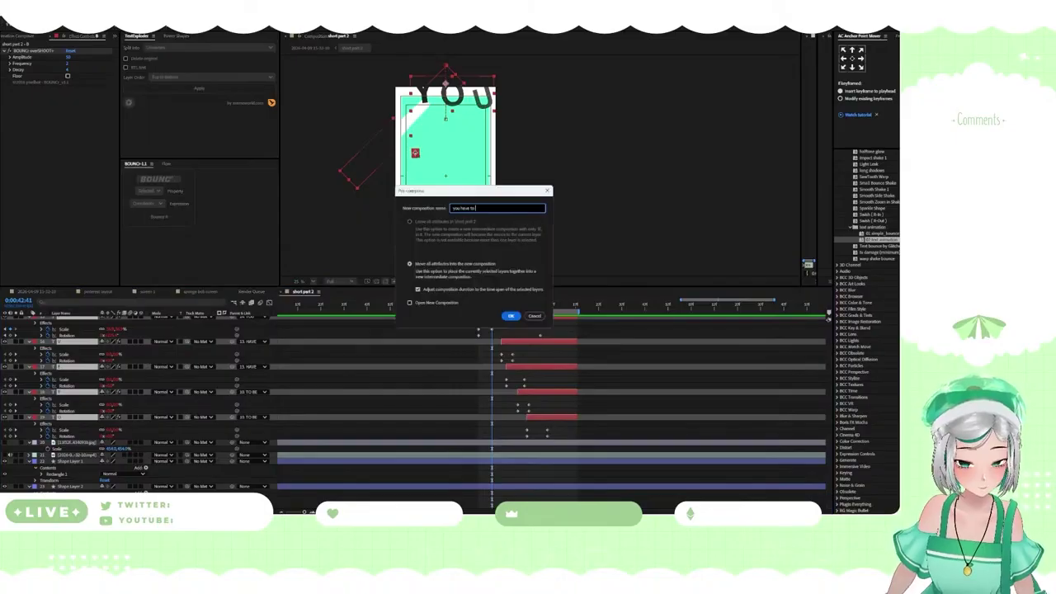
key("Return")
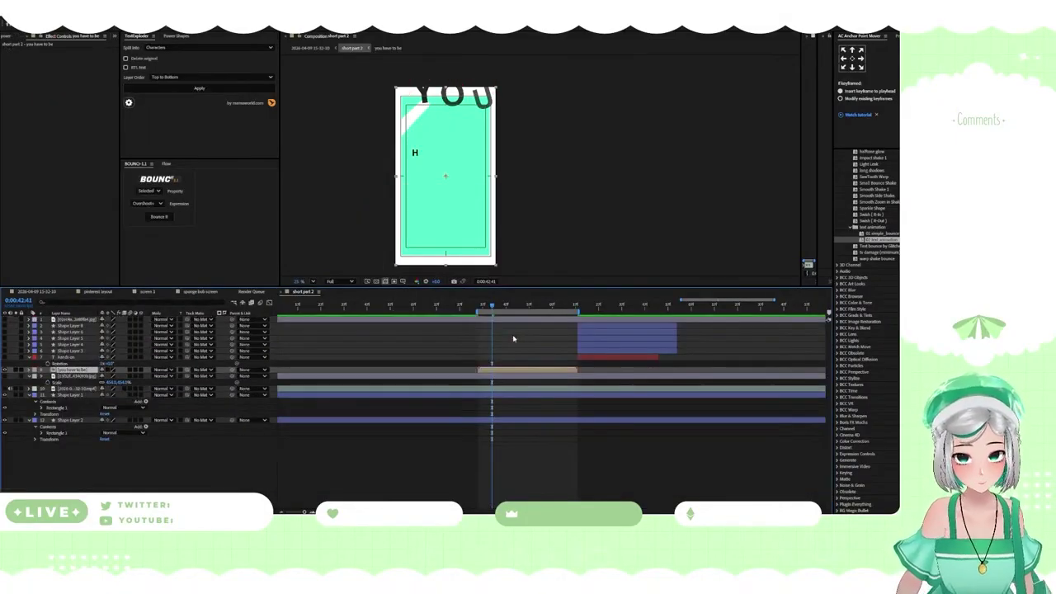
Set the scale of the "you have to be" precomp to 80% and enable Collapse Transformations on it
key("s")
left_click(121, 376)
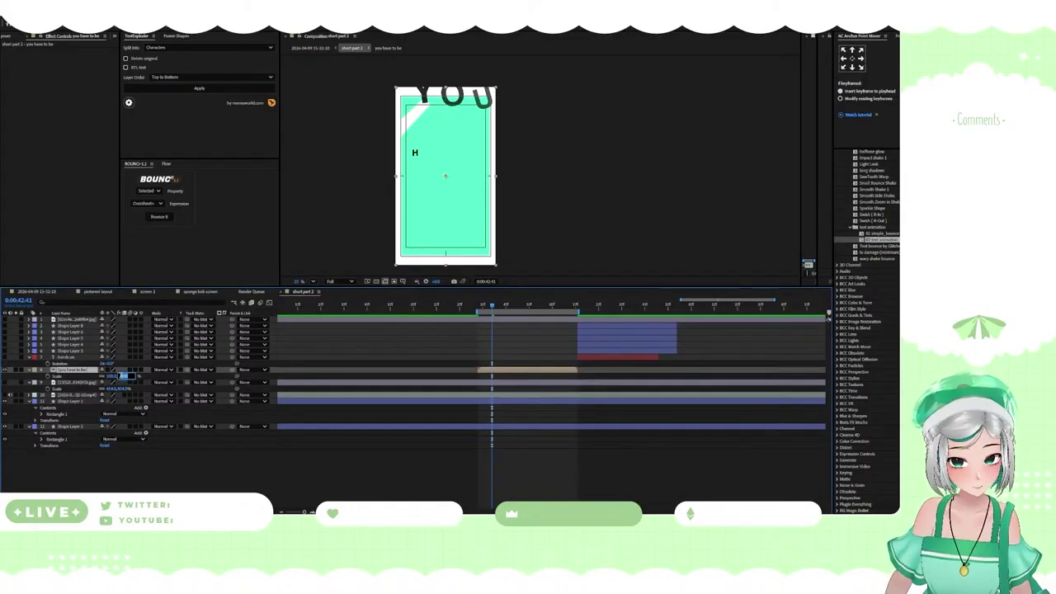
type("7")
key("Return")
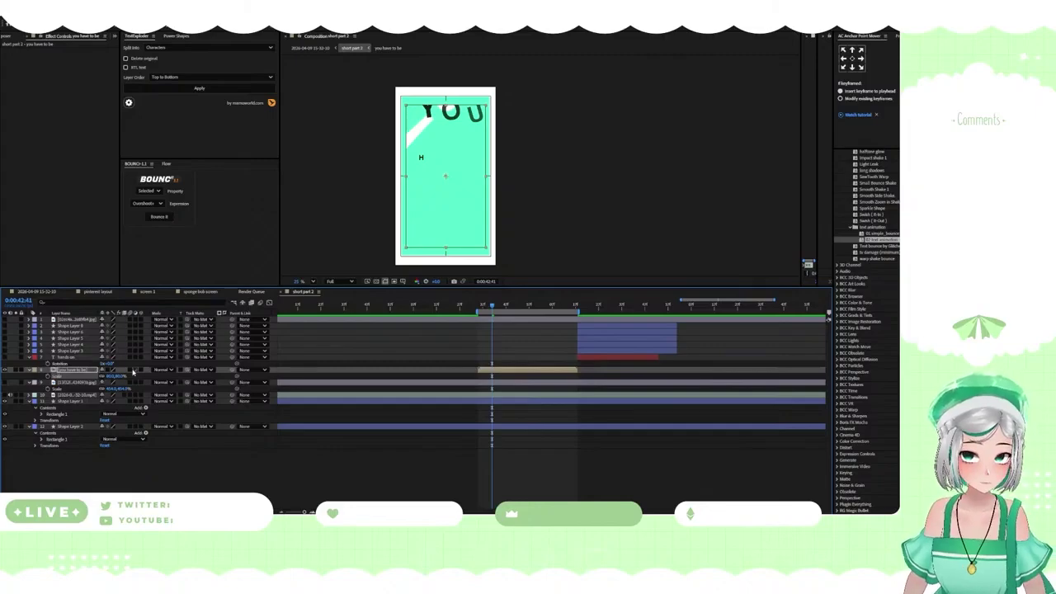
left_click(108, 371)
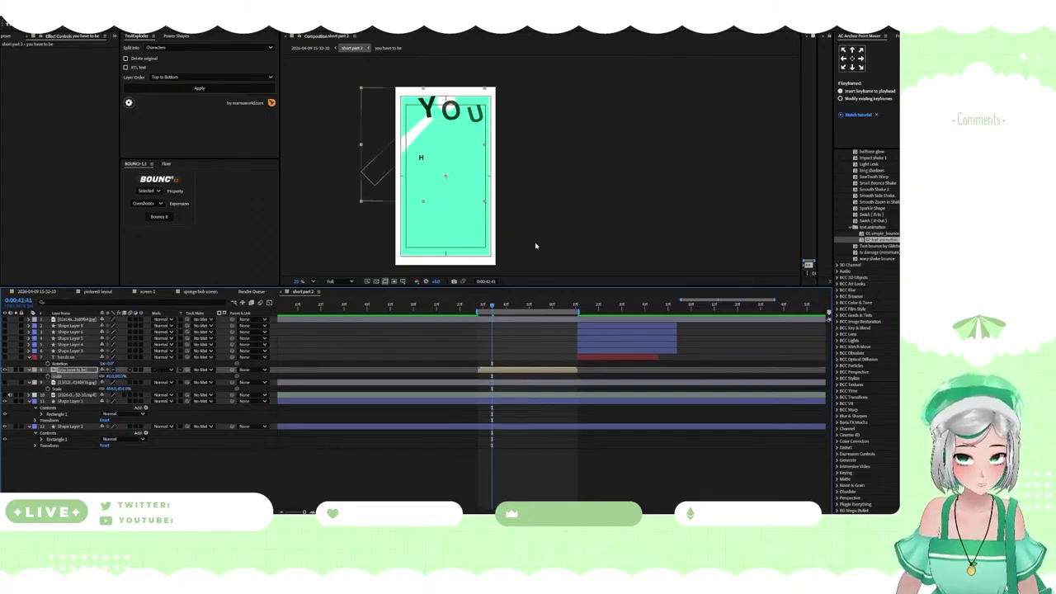
Try a 70% scale on the "you have to be" precomp and check the lettering around 0:00:42:56
left_click_drag(492, 306, 527, 302)
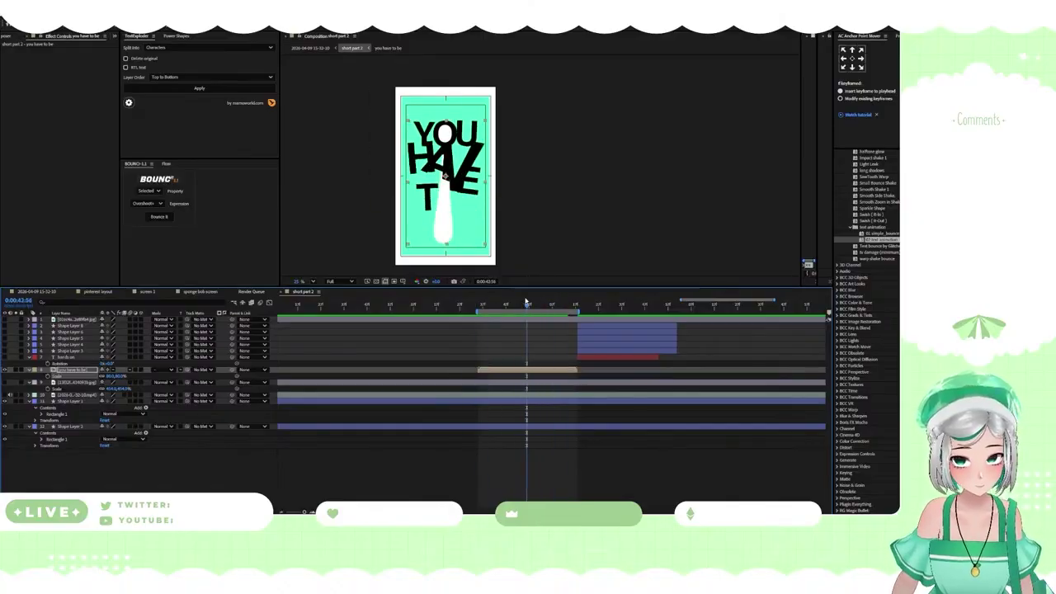
left_click(121, 376)
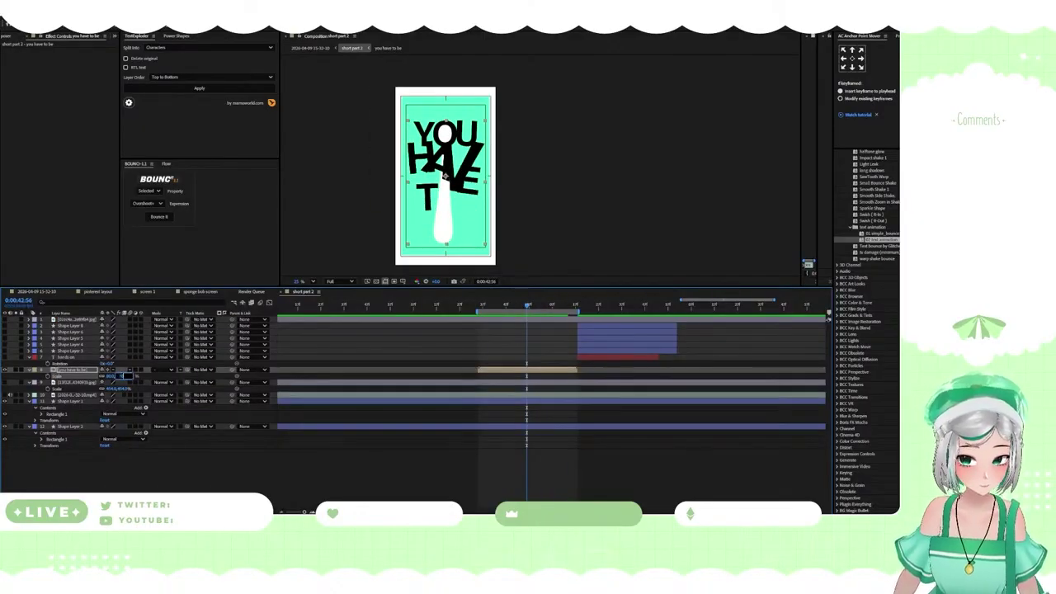
type("70")
key("Return")
left_click(516, 442)
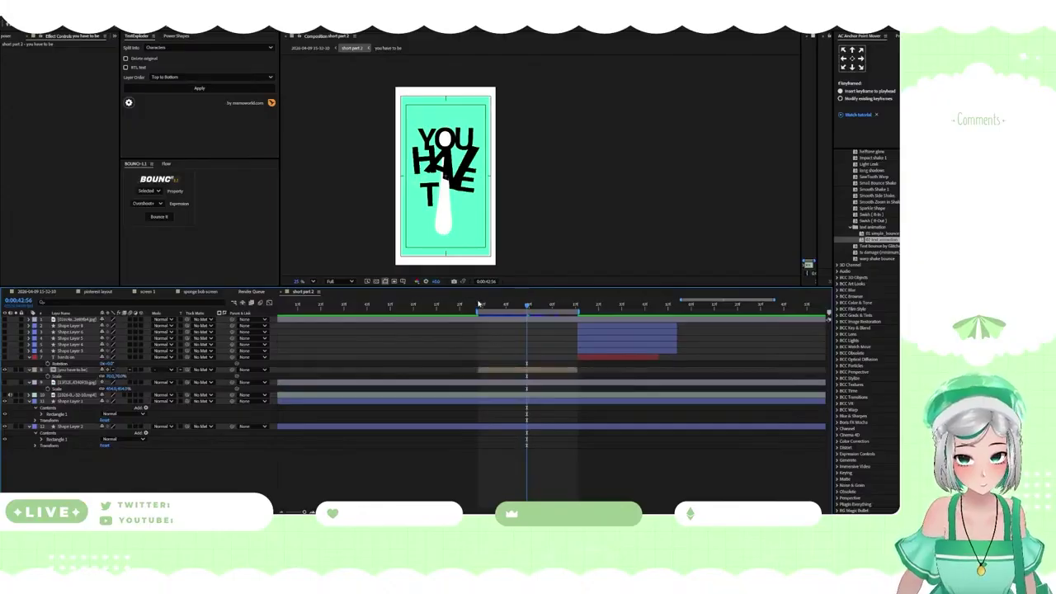
left_click_drag(478, 304, 527, 310)
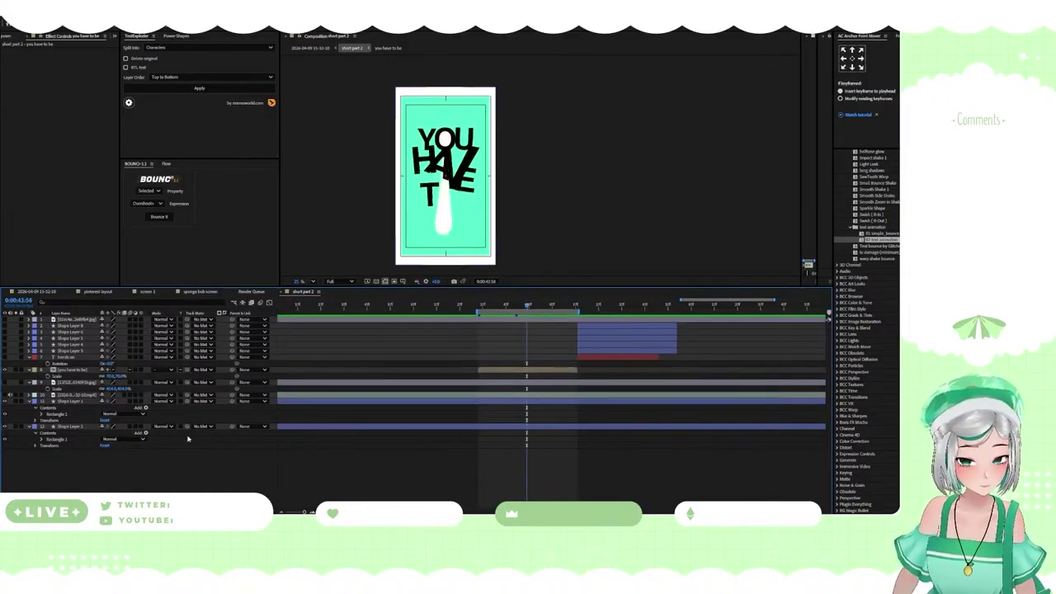
Show the scale of the "you have to be" precomp again and undo its last scale change
key("shift+s")
key("shift+s")
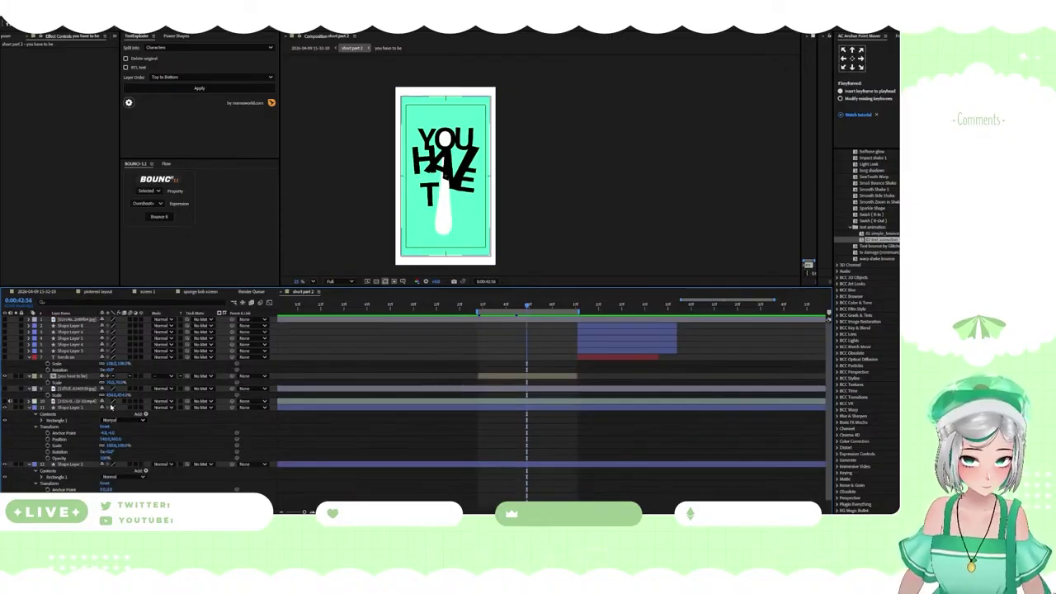
key("shift+s")
left_click(492, 371)
key("s")
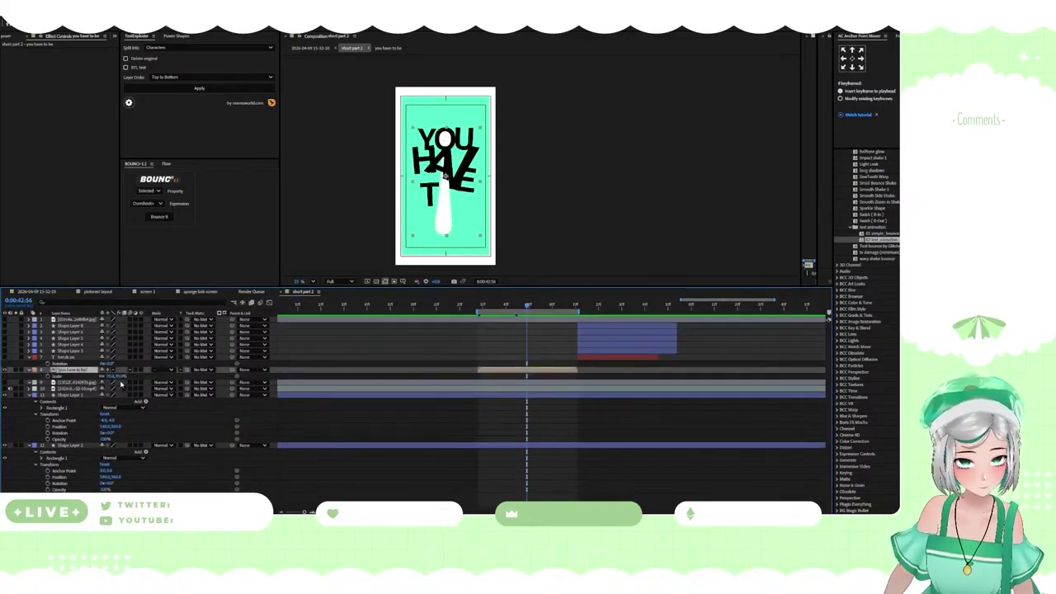
left_click(102, 376)
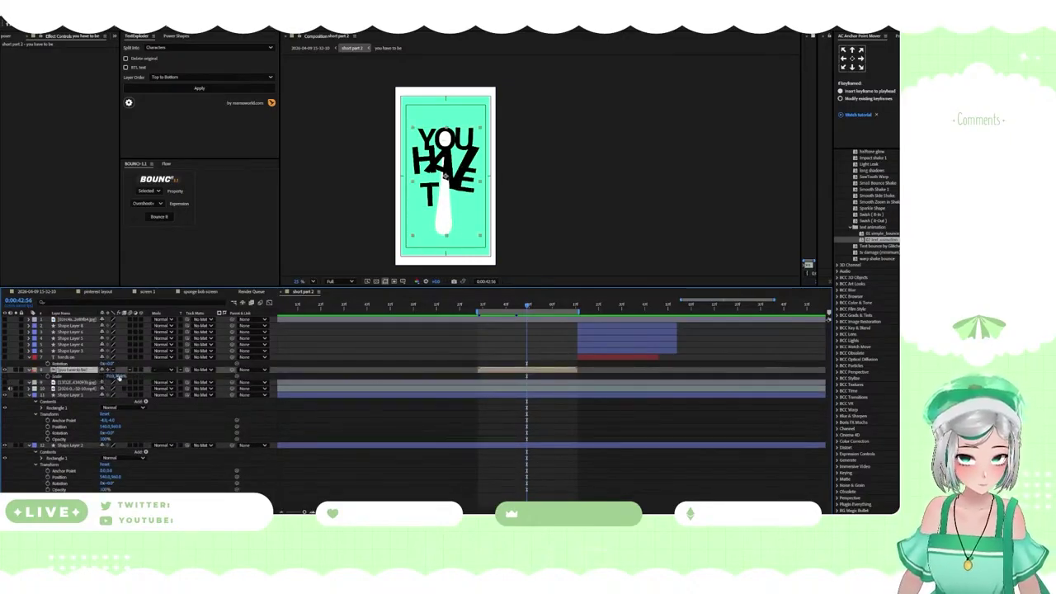
left_click_drag(120, 377, 123, 376)
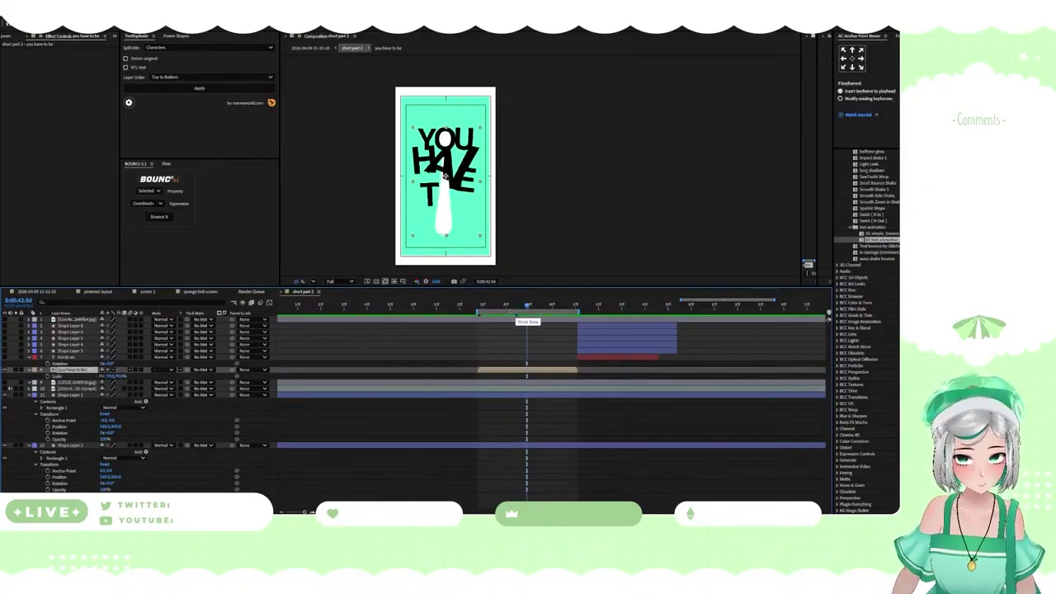
key("ctrl+z")
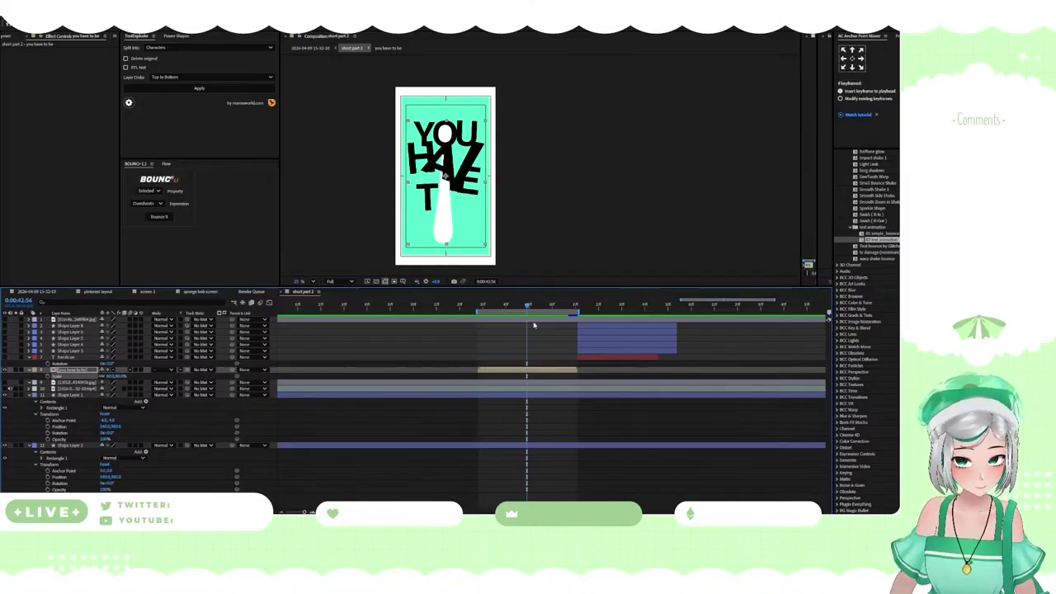
Preview the precomposed text animation from about 0:00:42:39
left_click(486, 306)
key("space")
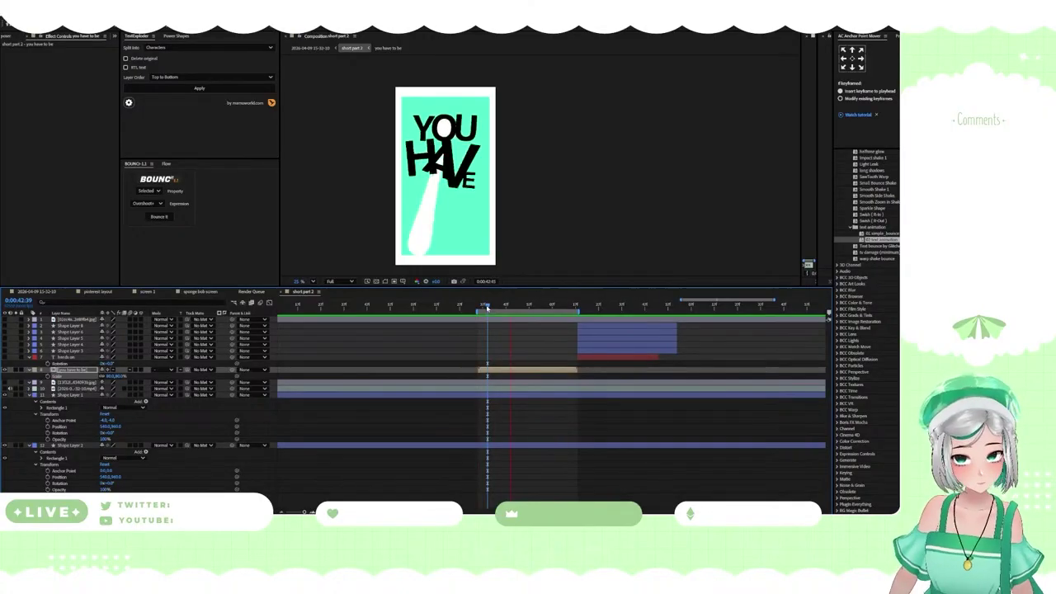
key("space")
left_click(490, 386)
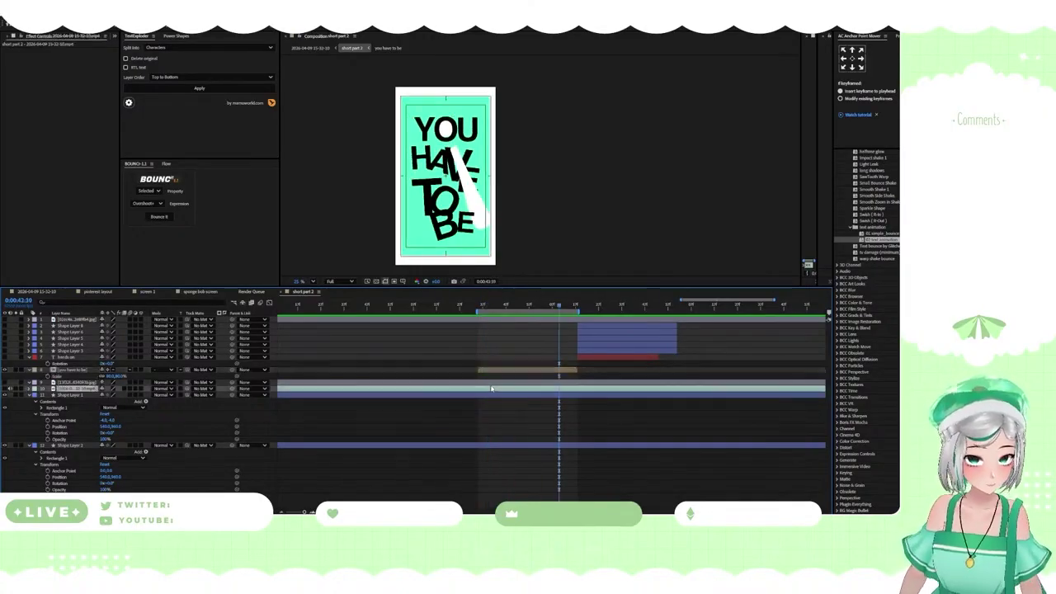
Reveal the Rectangle Path settings of Shape Layer 1 and round the corners of its green rectangle
left_click(494, 396)
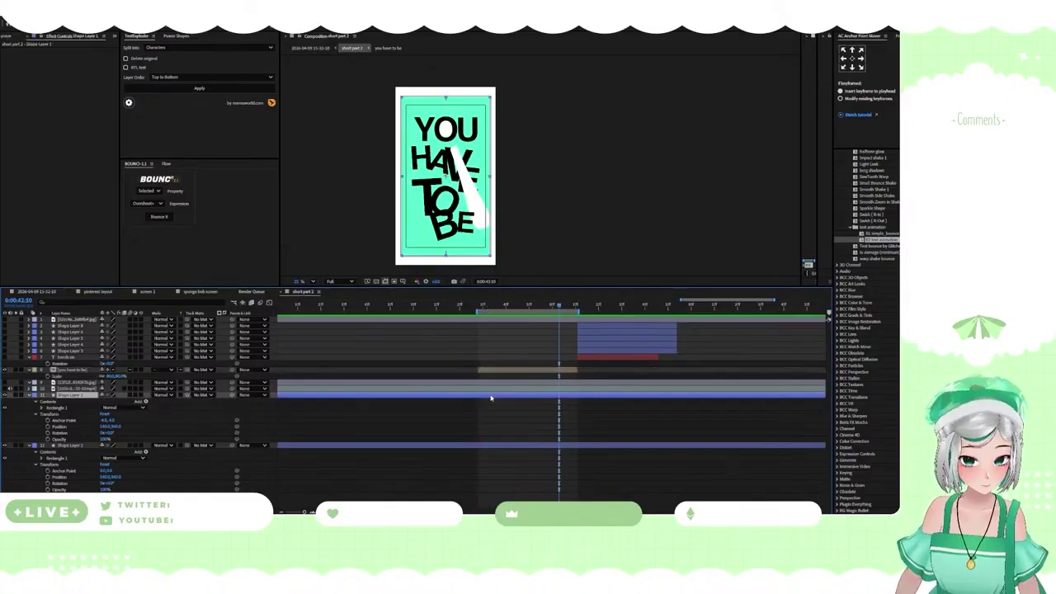
key("s")
left_click(49, 402)
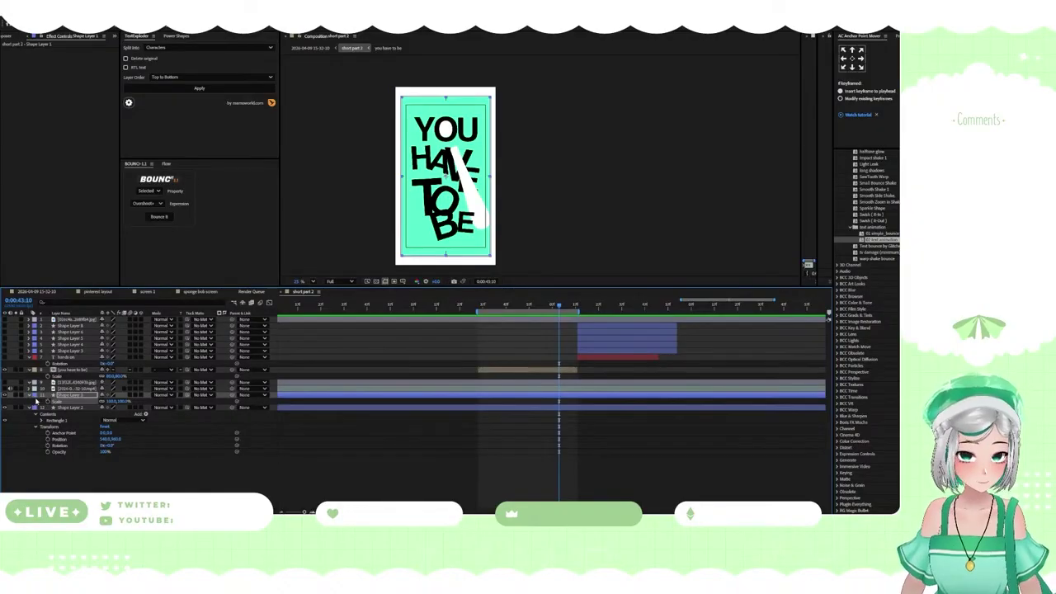
left_click(29, 395)
left_click(29, 395)
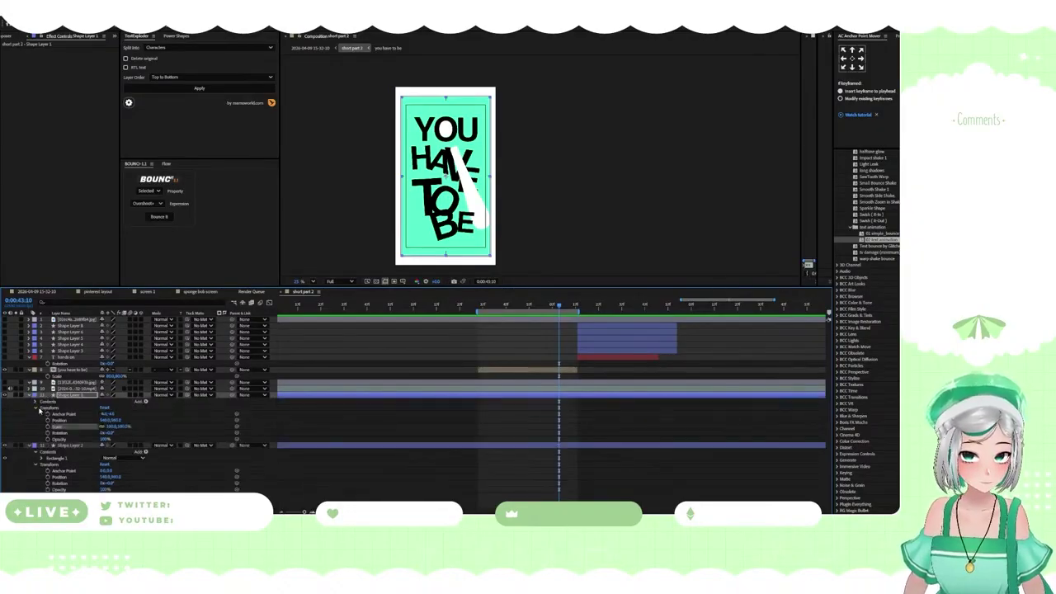
left_click(37, 403)
left_click(39, 407)
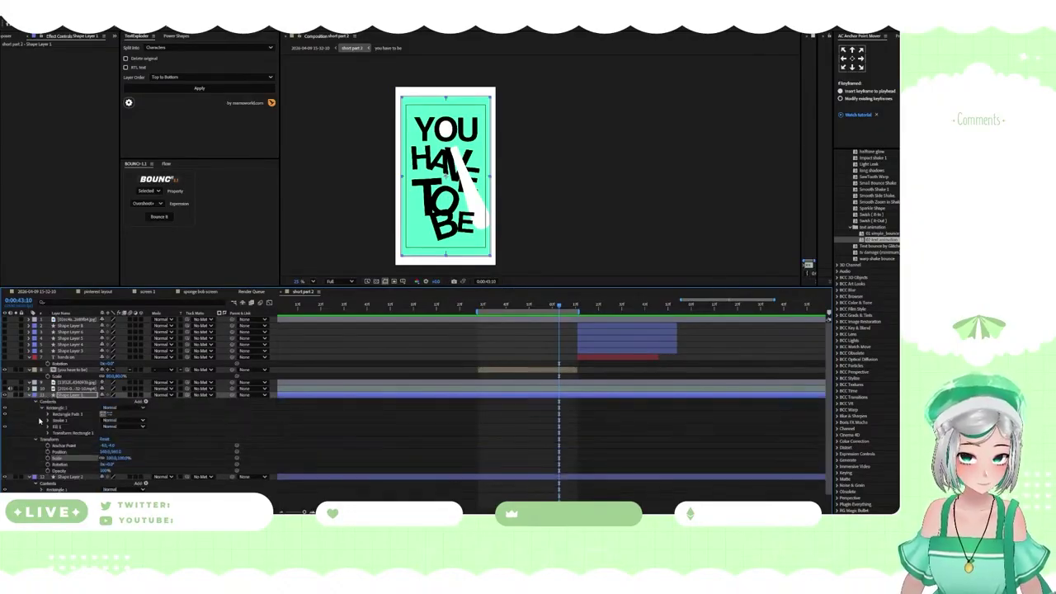
left_click(47, 415)
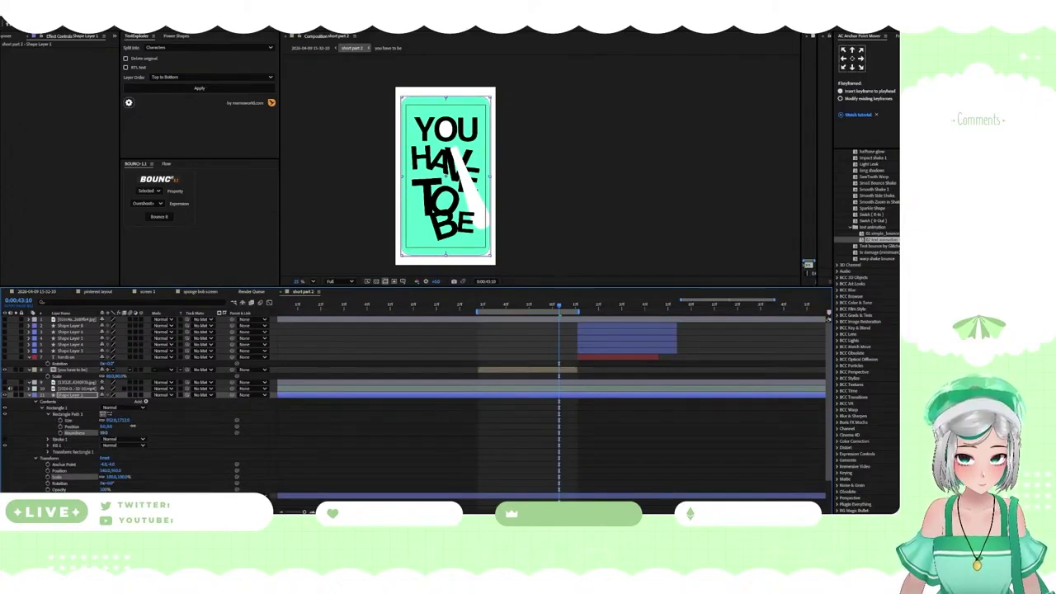
left_click_drag(133, 426, 134, 429)
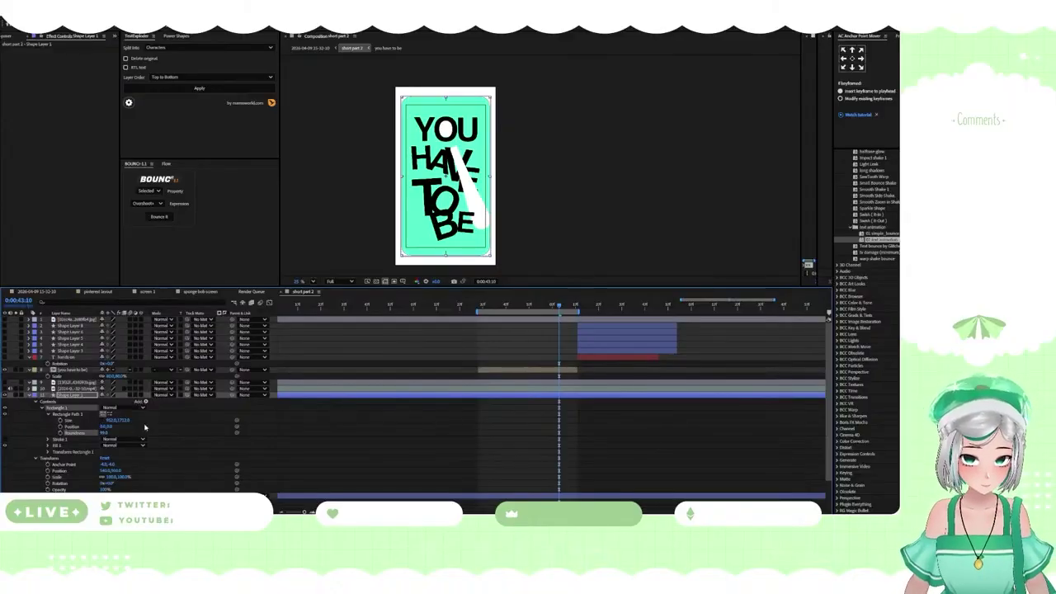
Keyframe the green rectangle's Size at 0:00:43:10 and set its height to 0 at about 0:00:42:41
left_click(61, 420)
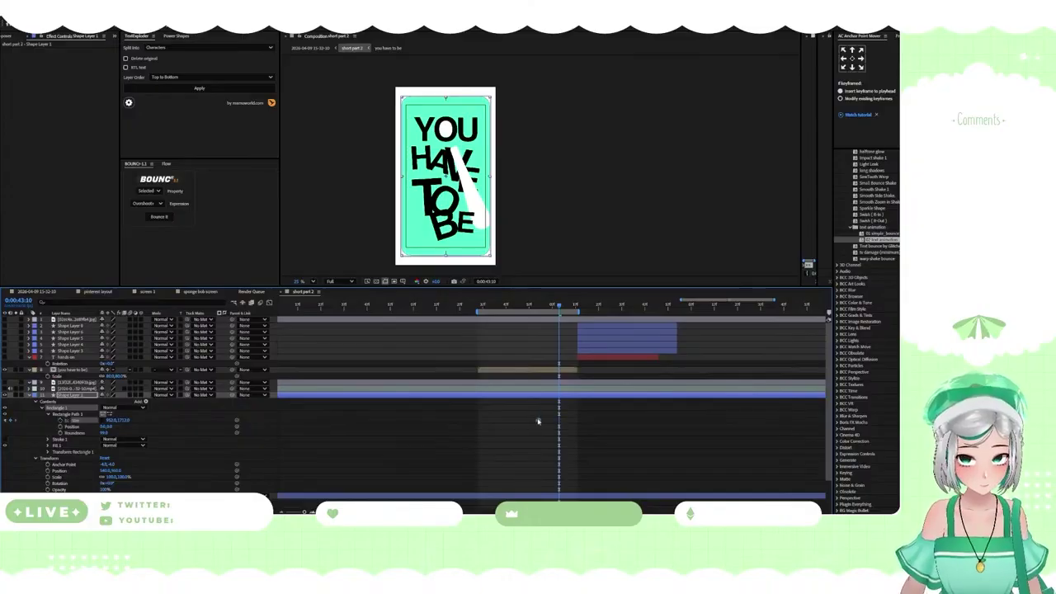
left_click(491, 309)
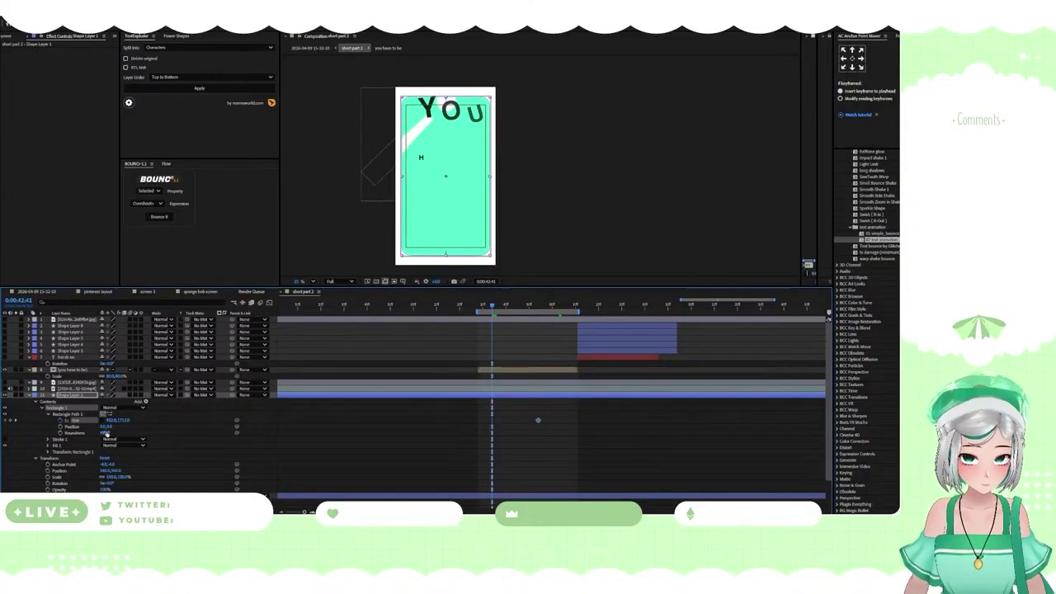
left_click_drag(126, 420, 74, 413)
left_click(126, 420)
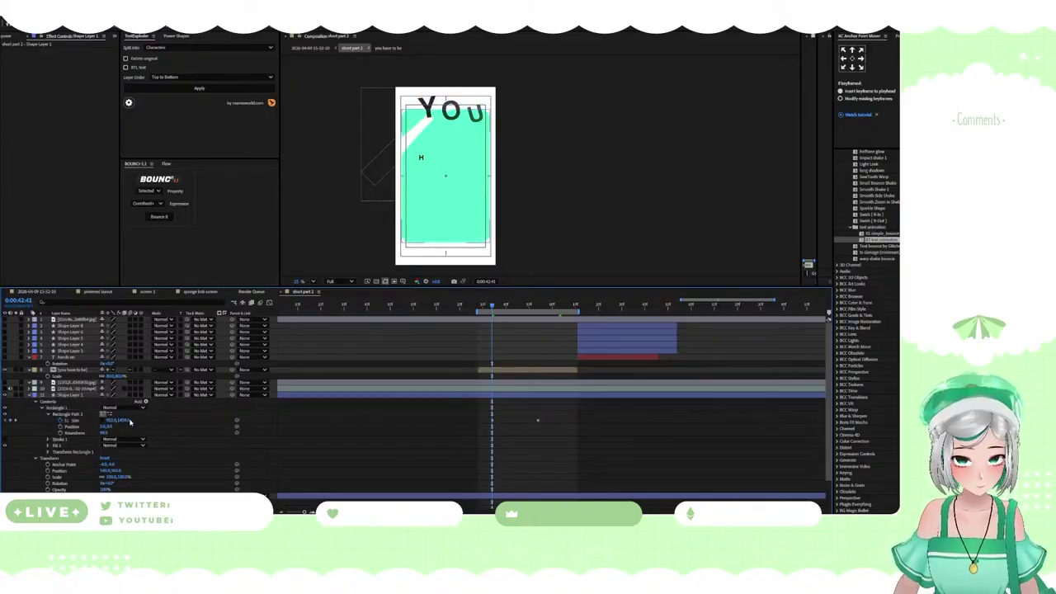
left_click(125, 421)
type("0")
key("Return")
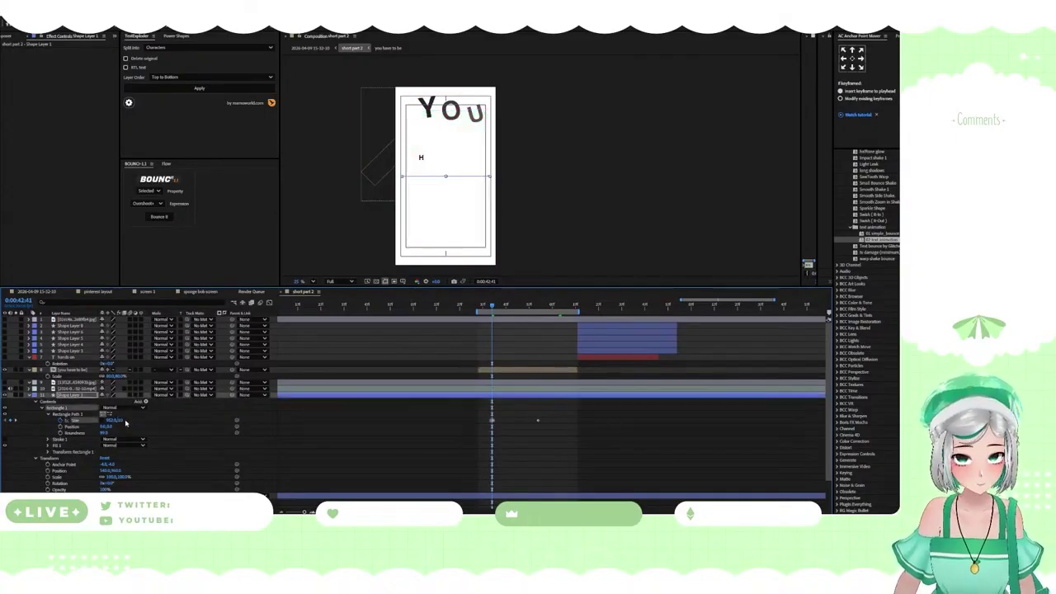
Reduce the rectangle's final height and retime its Size keyframes to run from about 0:00:42:35 to 0:00:42:48
left_click(537, 311)
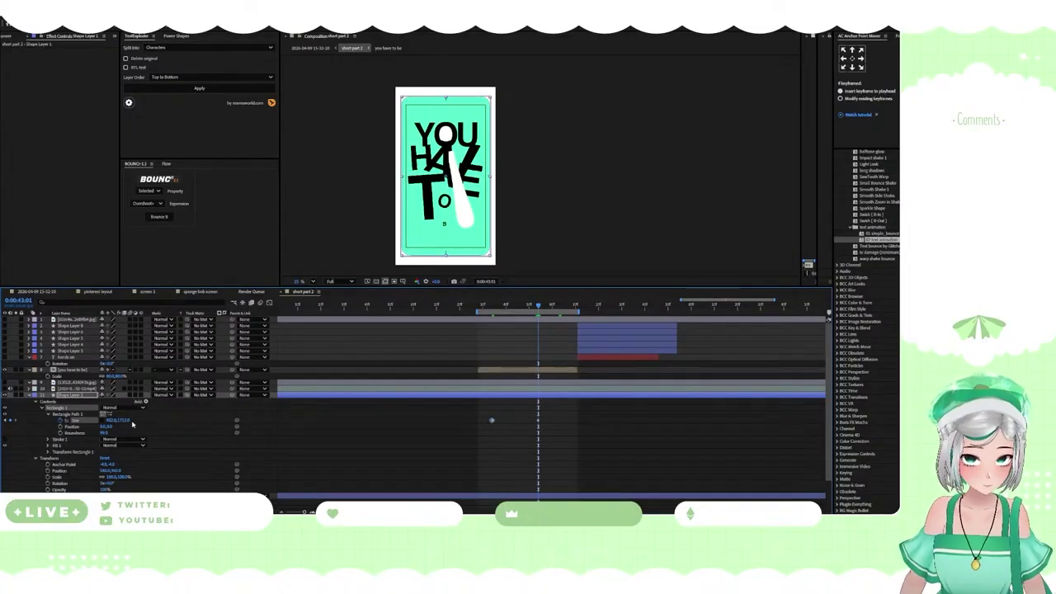
left_click_drag(126, 421, 30, 394)
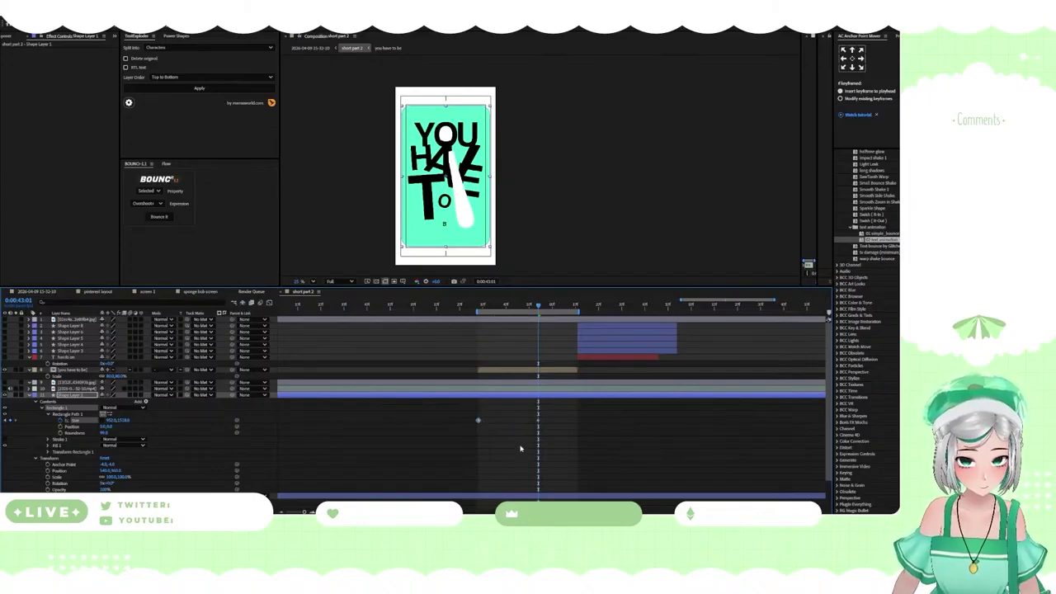
left_click(539, 423)
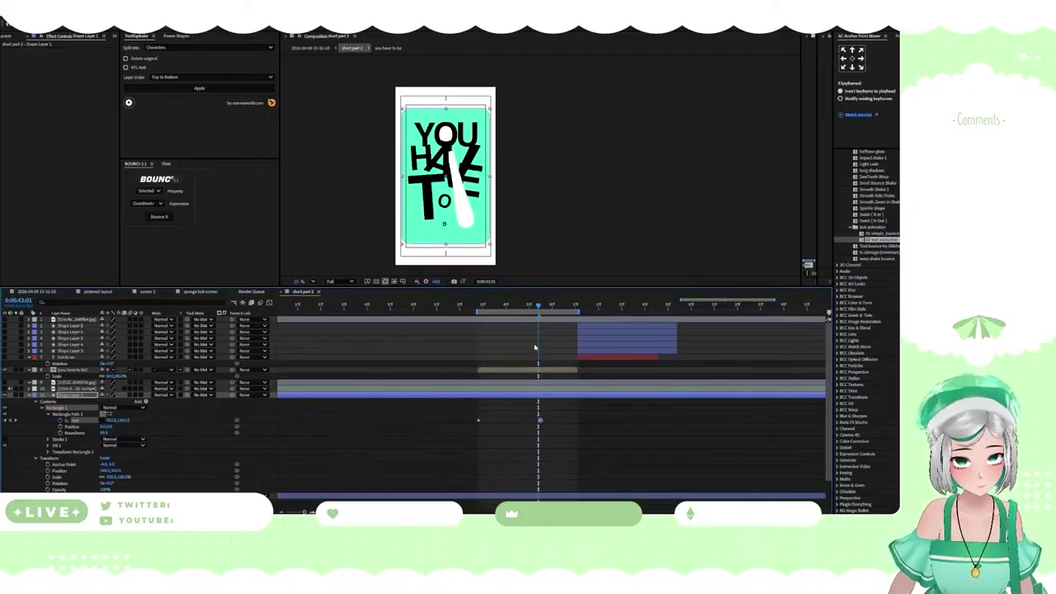
left_click(547, 428)
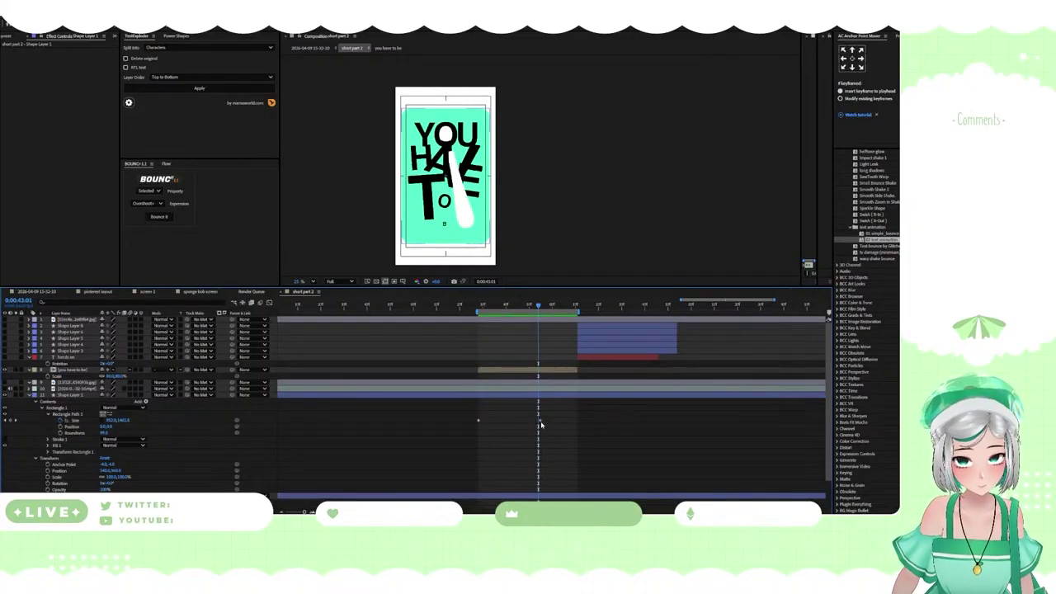
left_click(508, 420)
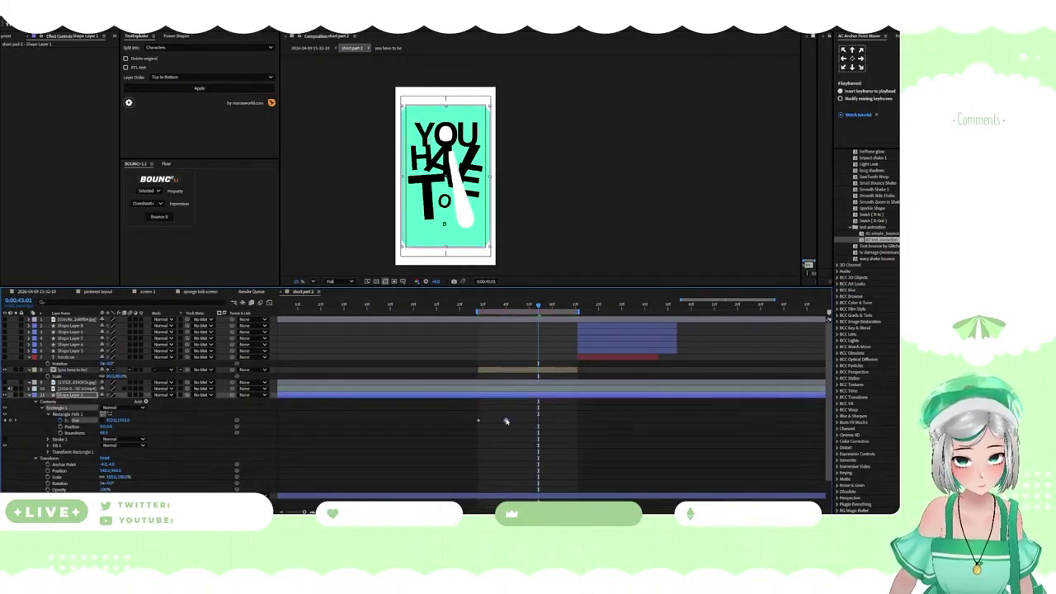
Apply the Overshoot bounce expression to the green rectangle's Size animation
left_click(496, 312)
left_click_drag(495, 313, 504, 313)
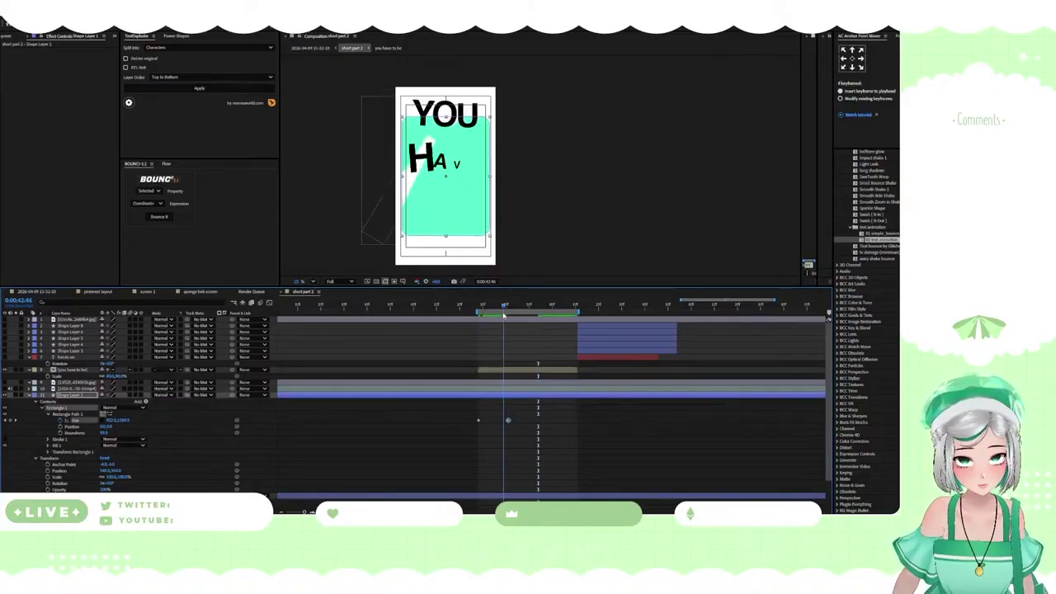
left_click_drag(514, 430, 466, 410)
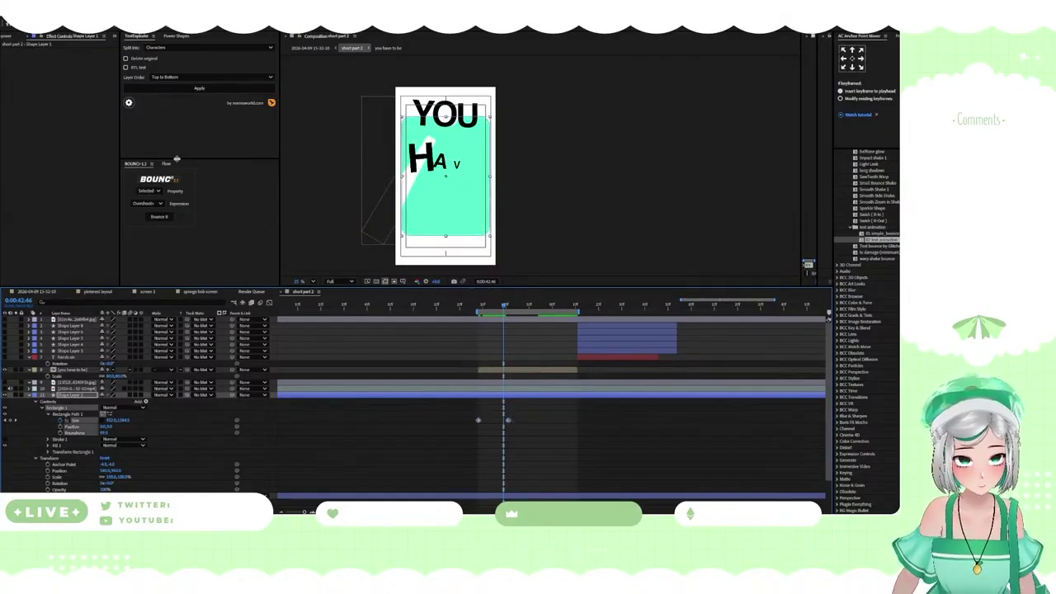
left_click(158, 216)
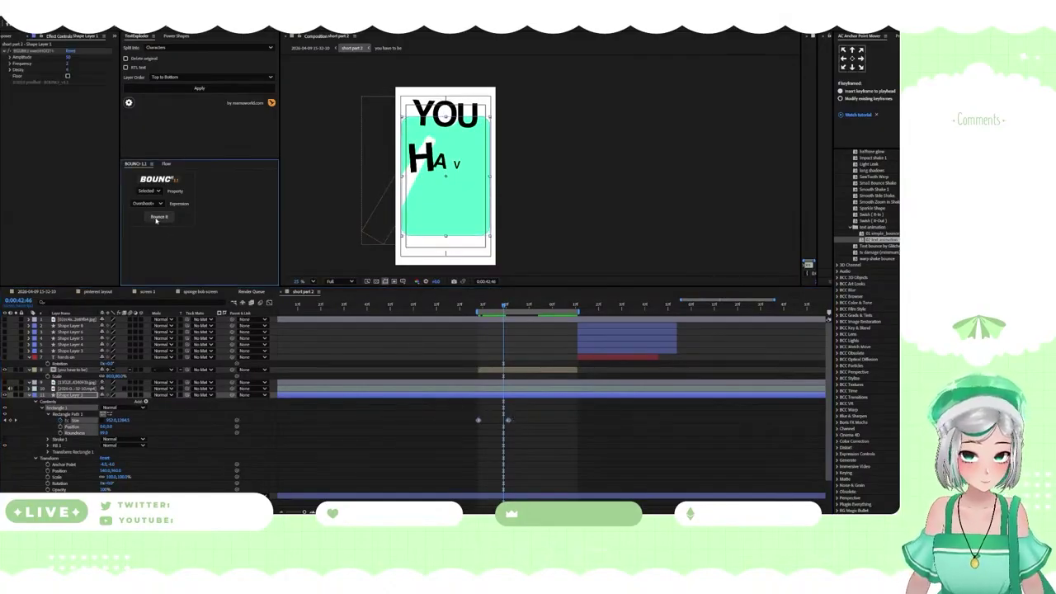
Preview the bouncing green rectangle from 0:00:42:35 and check the frame at 0:00:43:02
left_click(480, 309)
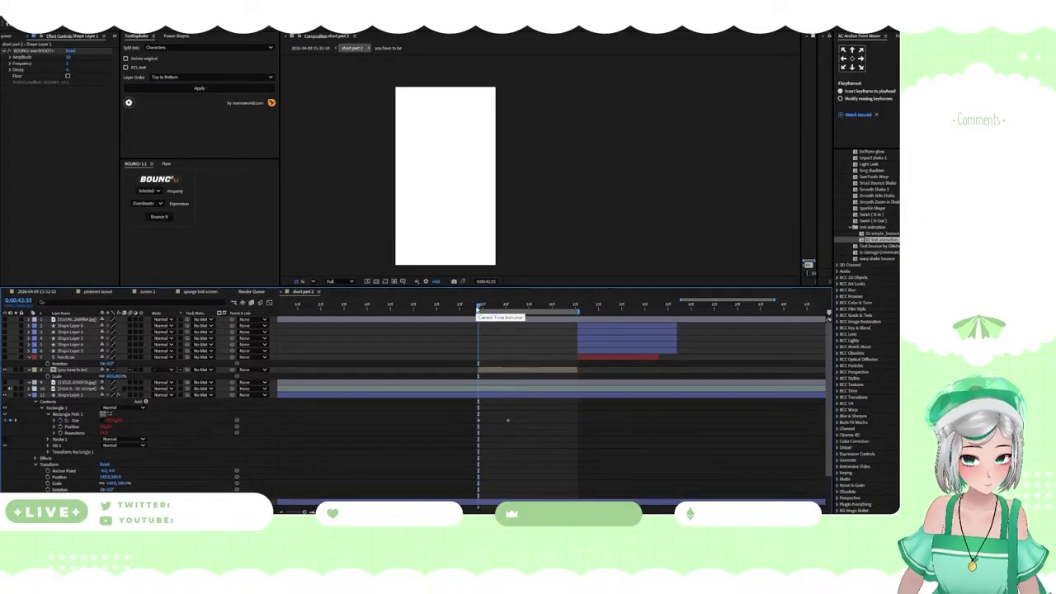
key("space")
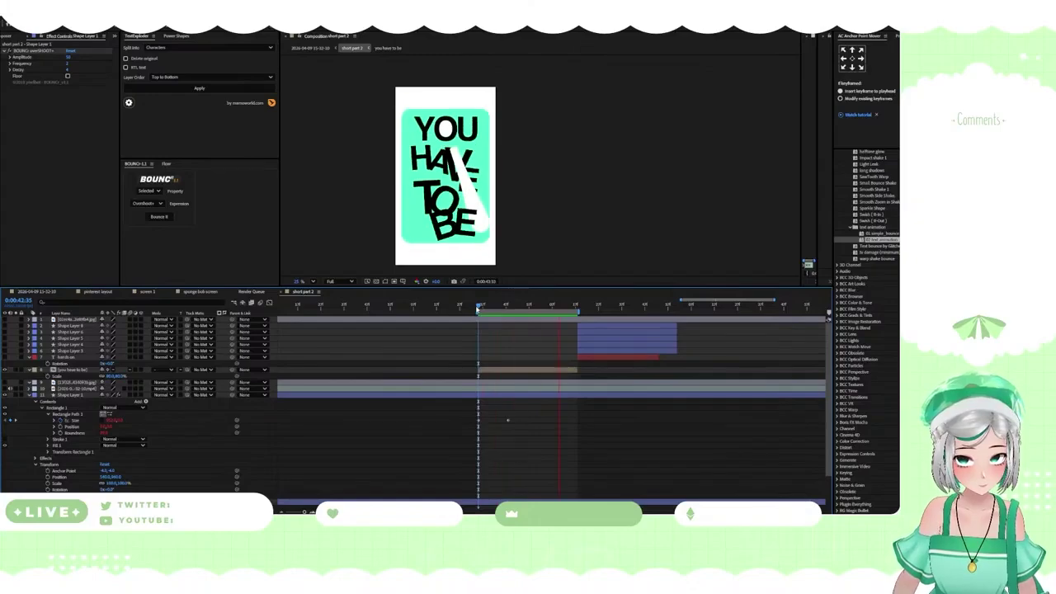
key("space")
left_click_drag(477, 309, 541, 322)
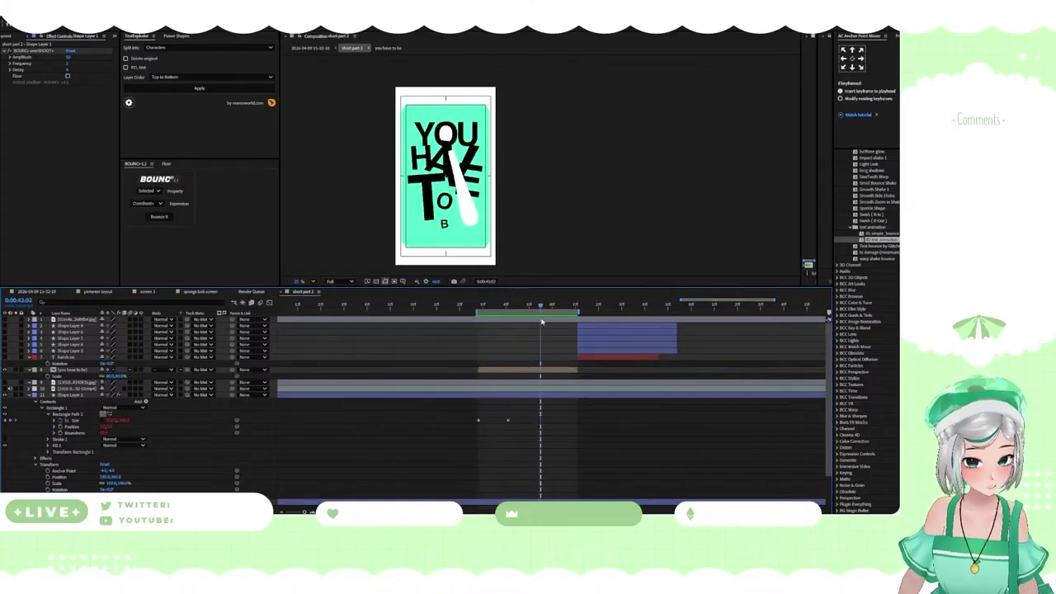
Add a Drop Shadow layer style to the "you have to be" precomp and expand its settings
left_click(515, 371)
right_click(515, 371)
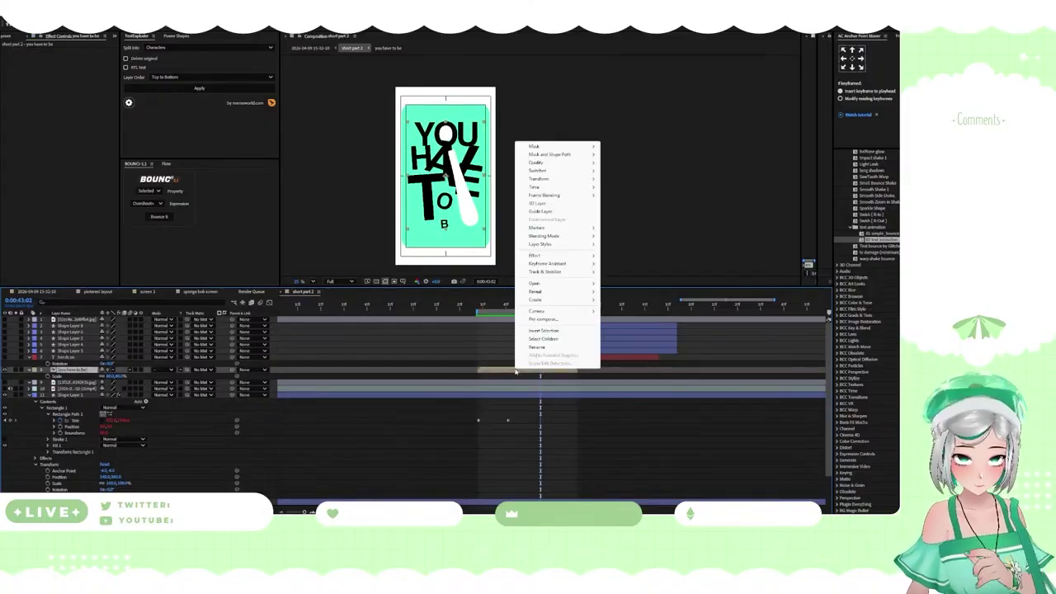
mouse_move(571, 258)
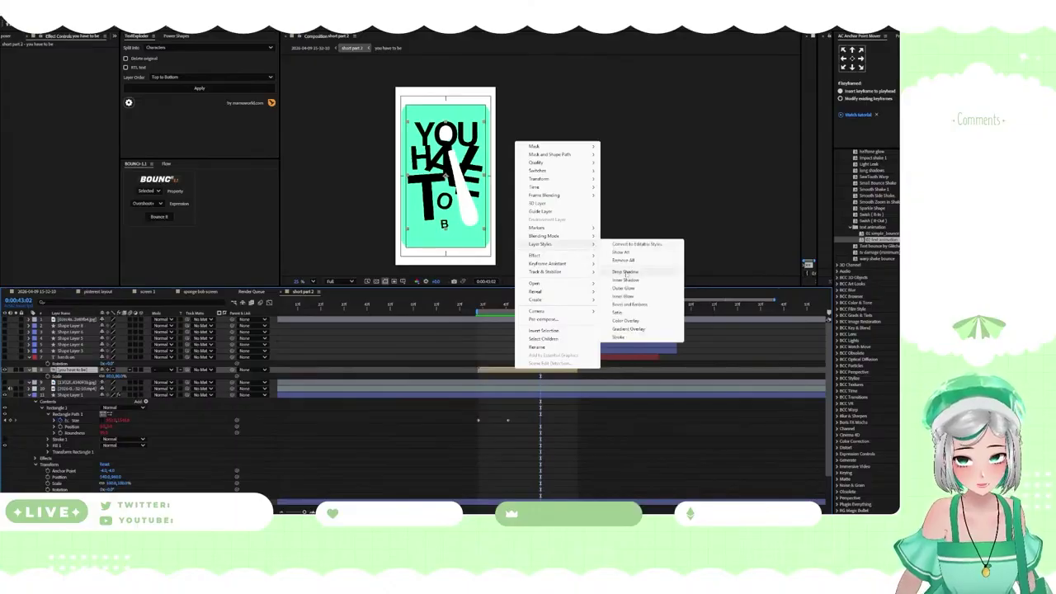
left_click(625, 273)
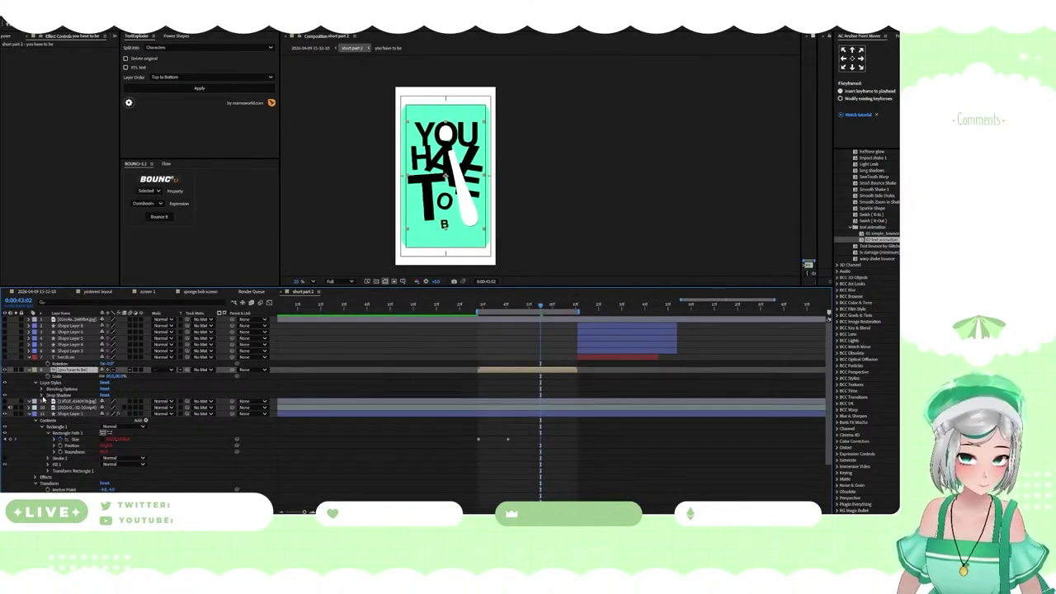
left_click(42, 396)
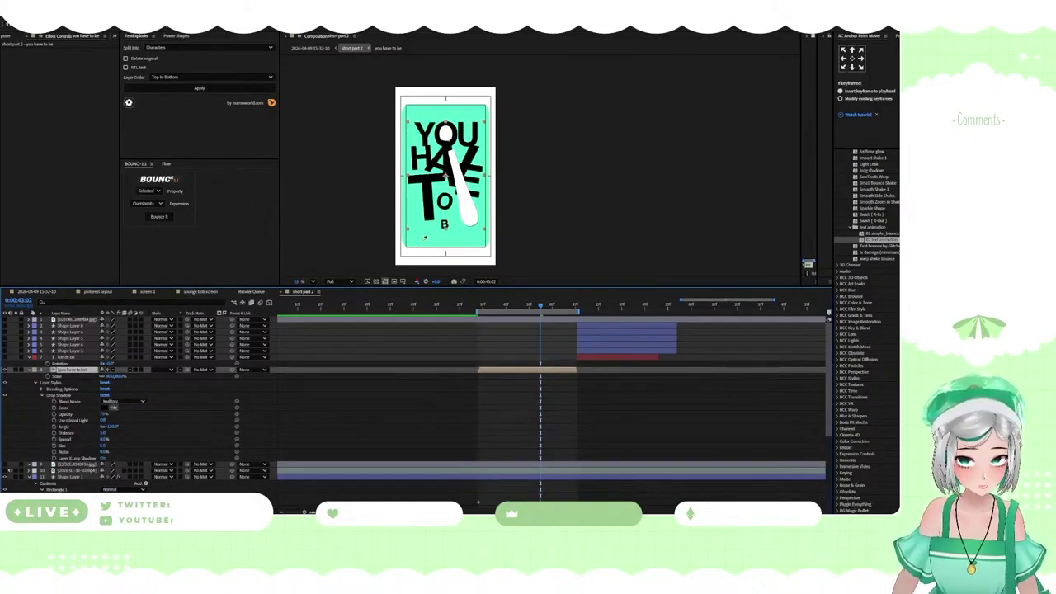
Colour the precomp's drop shadow with the background's mint green and increase its distance from the letters
scroll(383, 219, "up", 5)
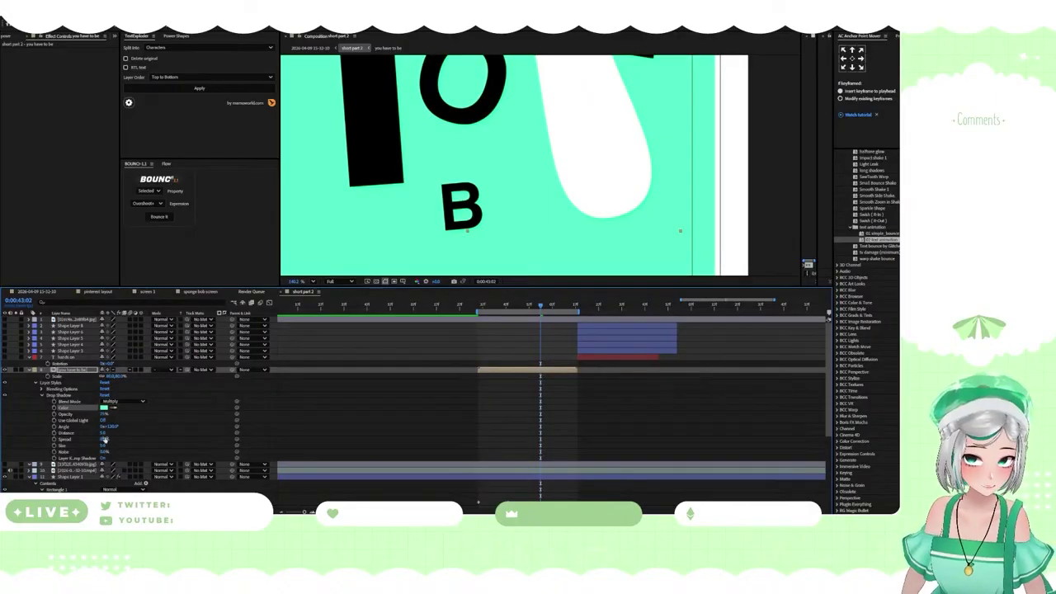
mouse_move(104, 433)
left_mouse_down()
mouse_move(115, 435)
mouse_move(103, 431)
left_mouse_up()
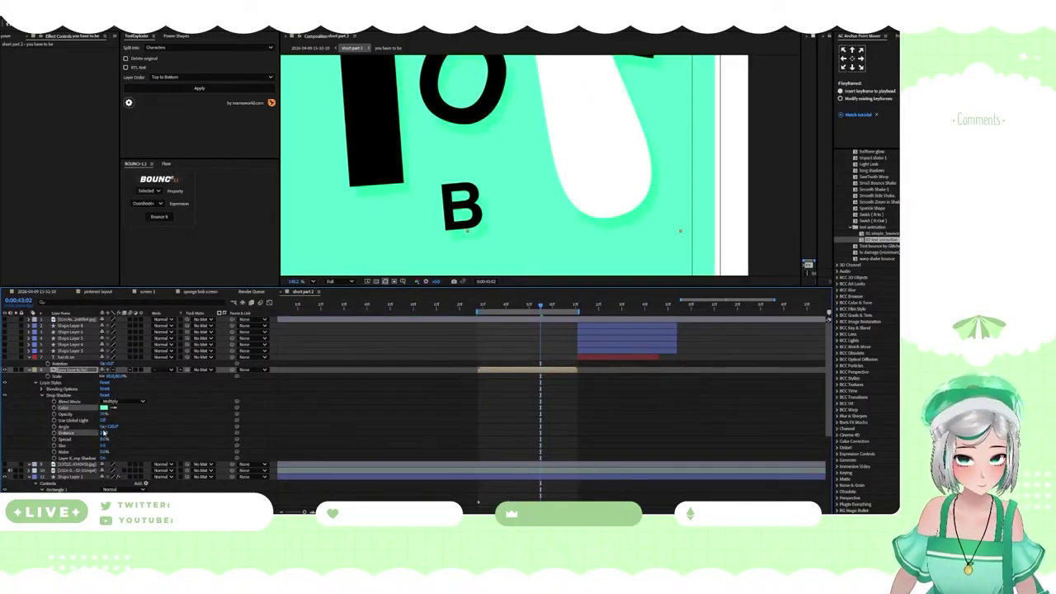
left_click(122, 398)
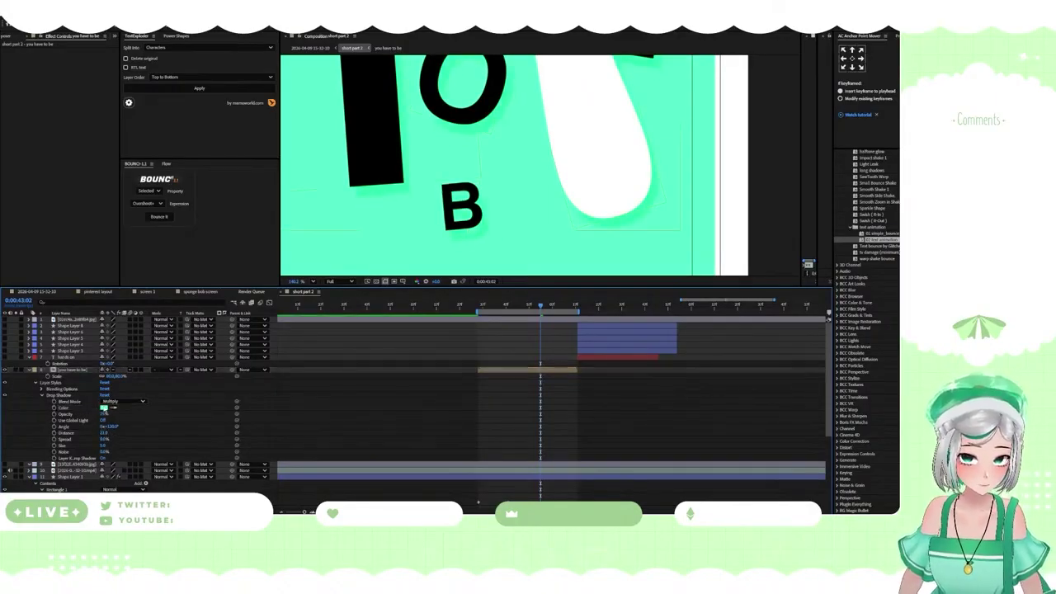
scroll(397, 264, "down", 4)
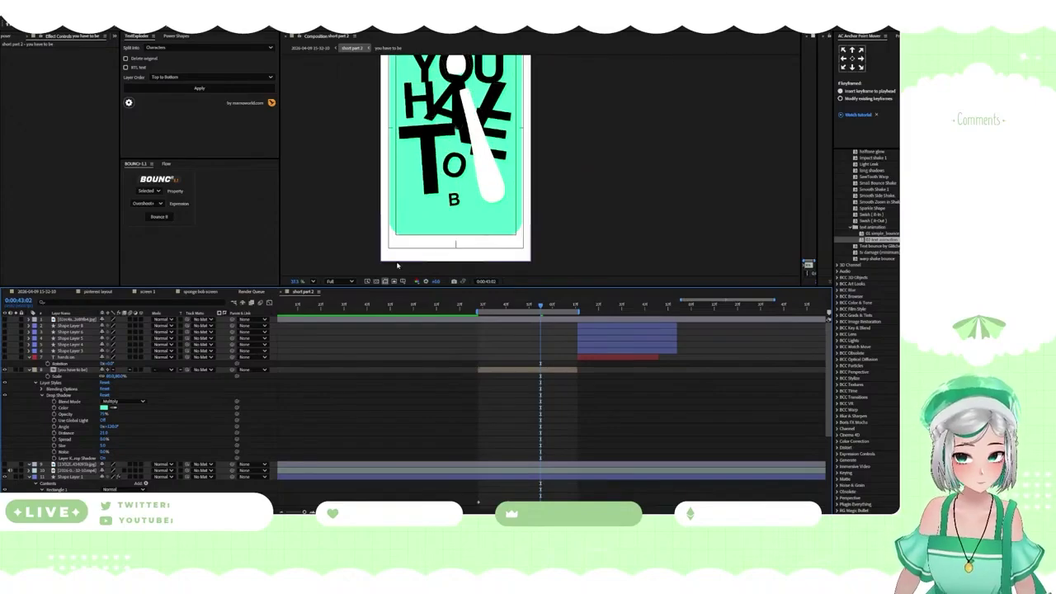
Change the drop shadow's colour to bright yellow and set its blend mode to Normal
left_click(103, 407)
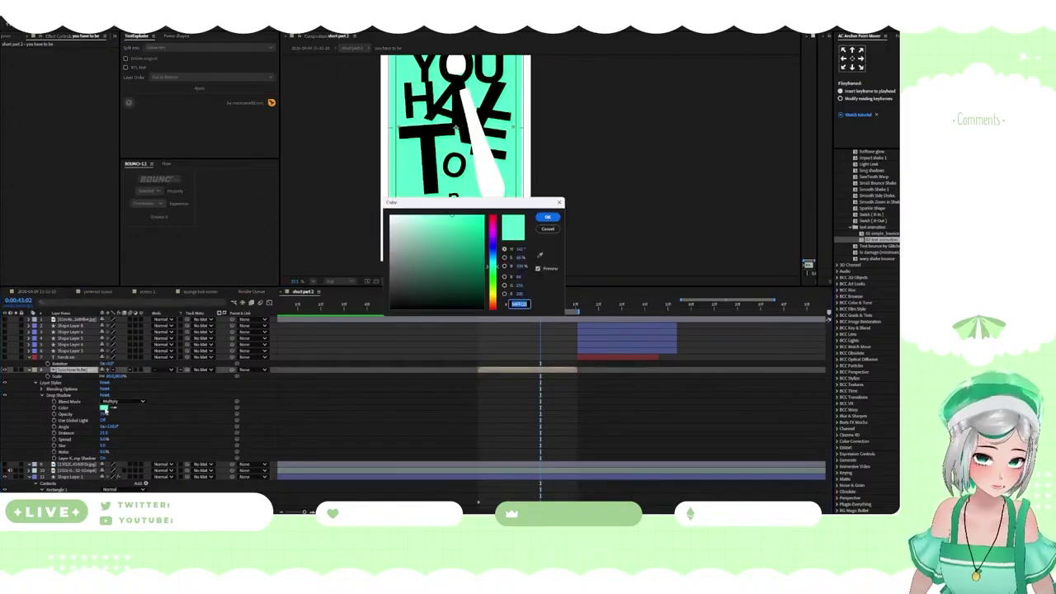
left_click(495, 289)
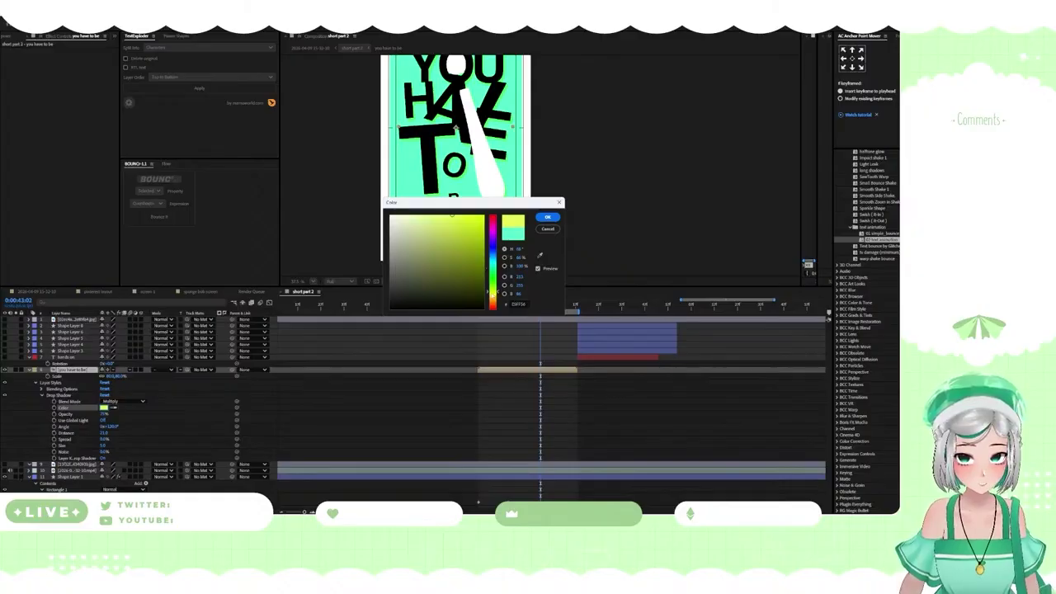
left_click(484, 216)
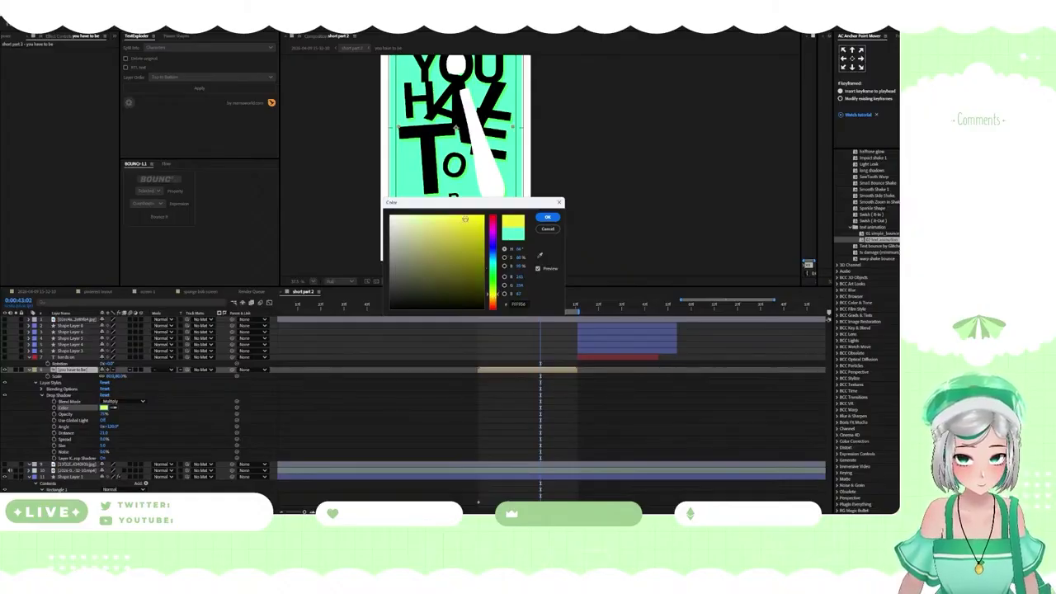
left_click(547, 218)
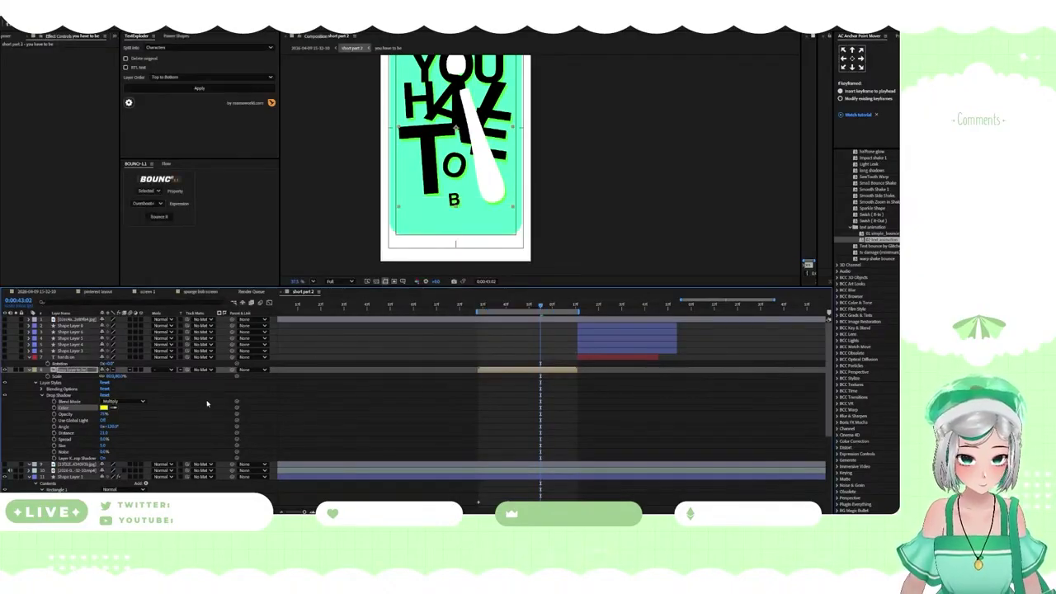
left_click(142, 402)
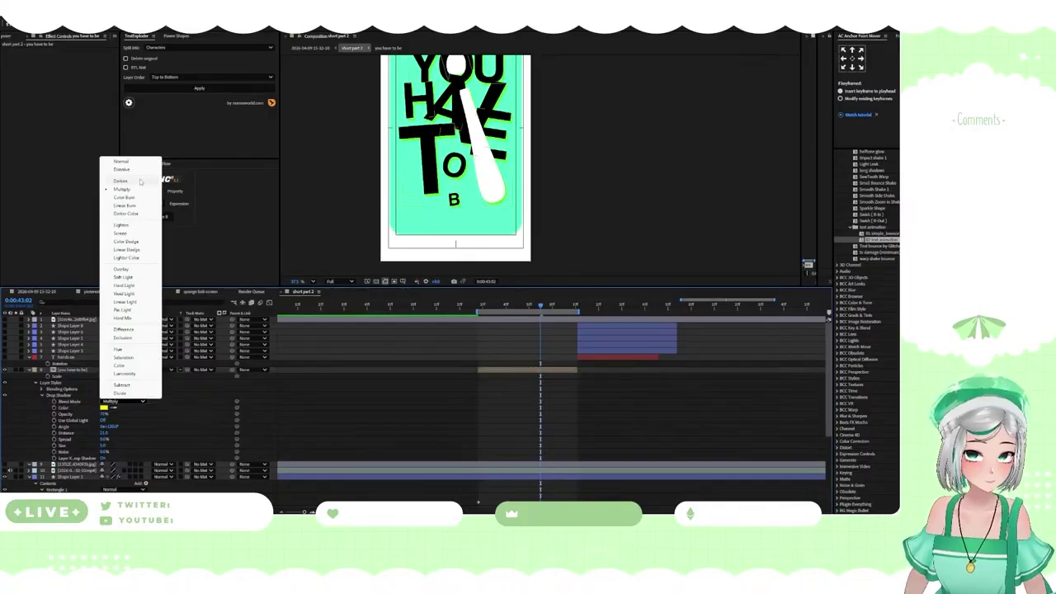
left_click(137, 162)
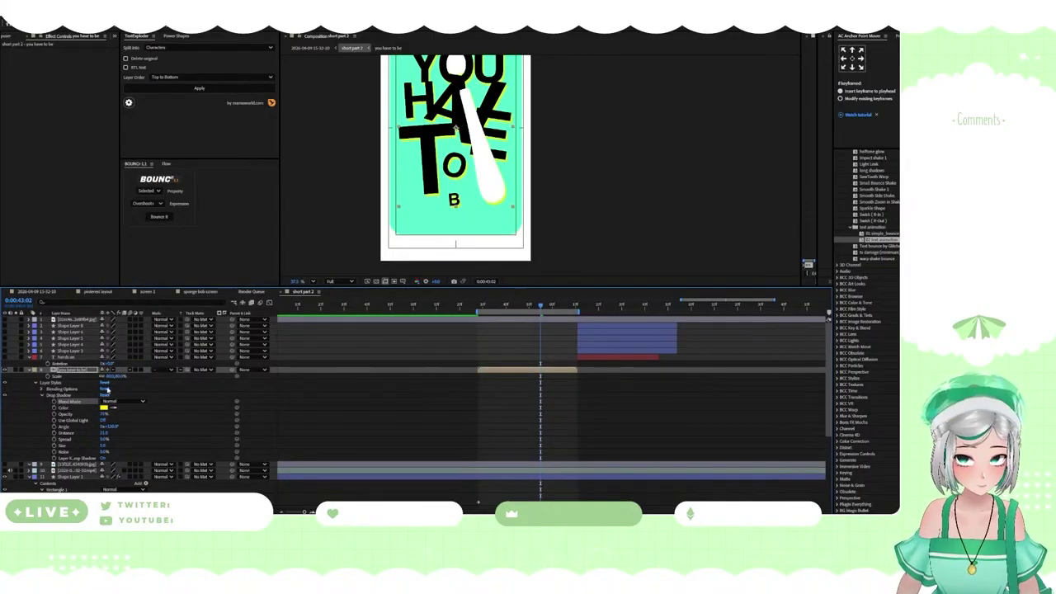
Shift the "you have to be" precomp's drop shadow colour to a warmer golden yellow
scroll(451, 236, "down", 3)
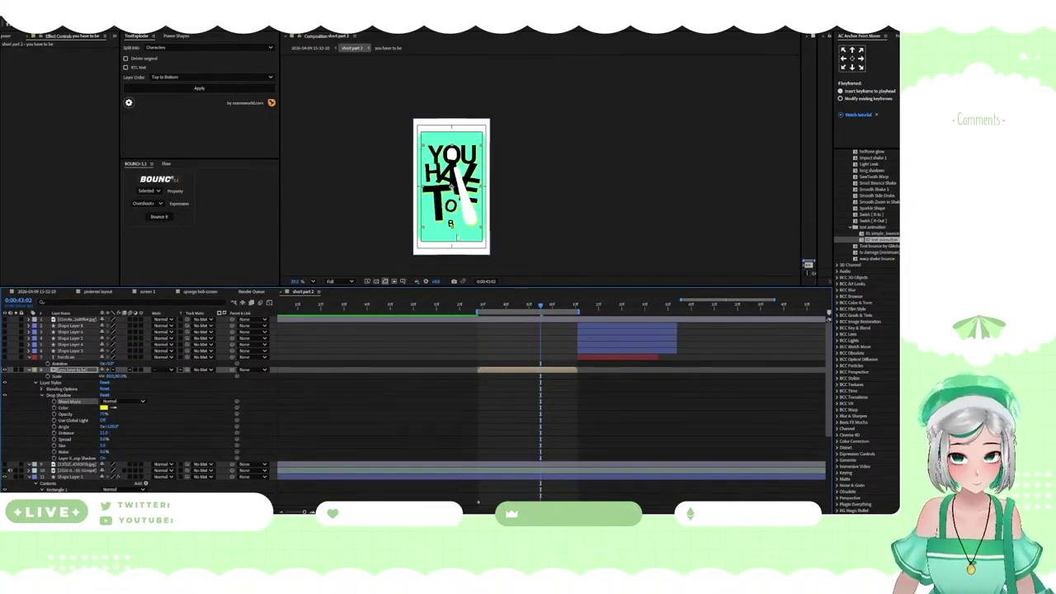
scroll(451, 233, "up", 1)
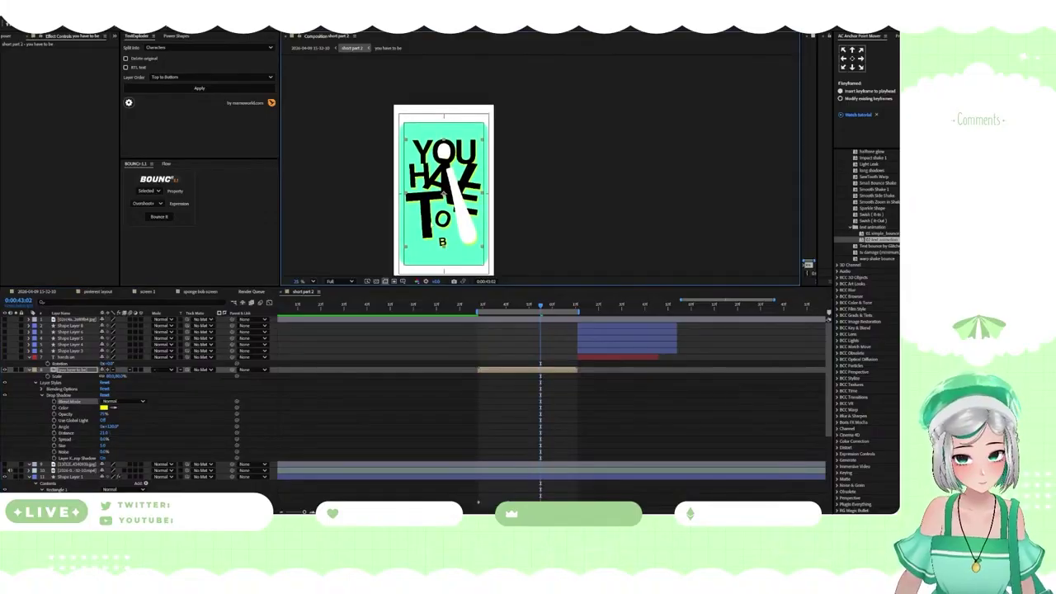
scroll(443, 195, "up", 2)
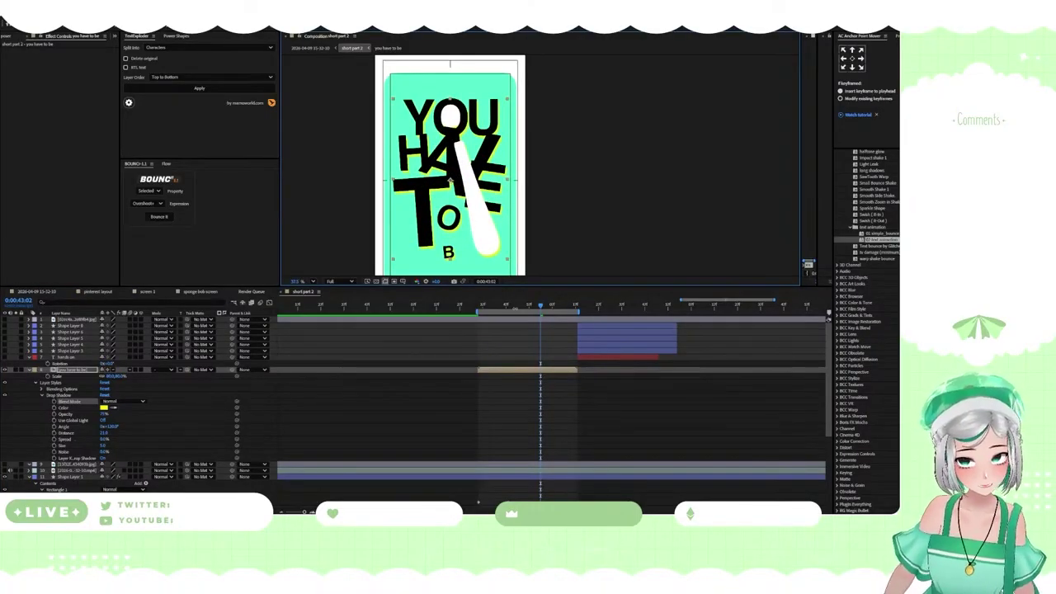
mouse_move(504, 308)
left_mouse_down()
mouse_move(483, 310)
mouse_move(501, 316)
left_mouse_up()
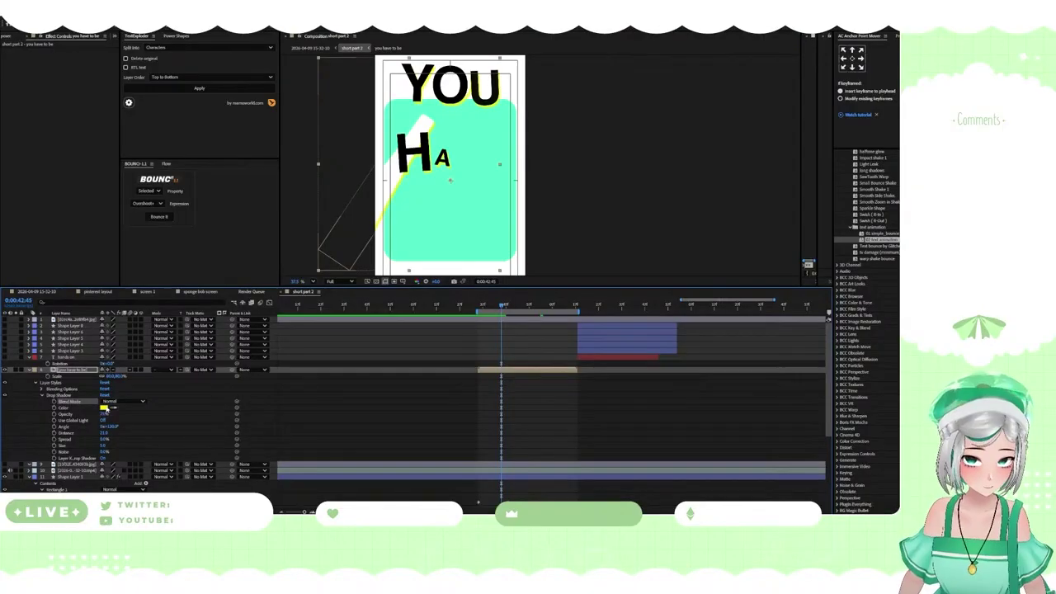
left_click(103, 408)
left_click(500, 295)
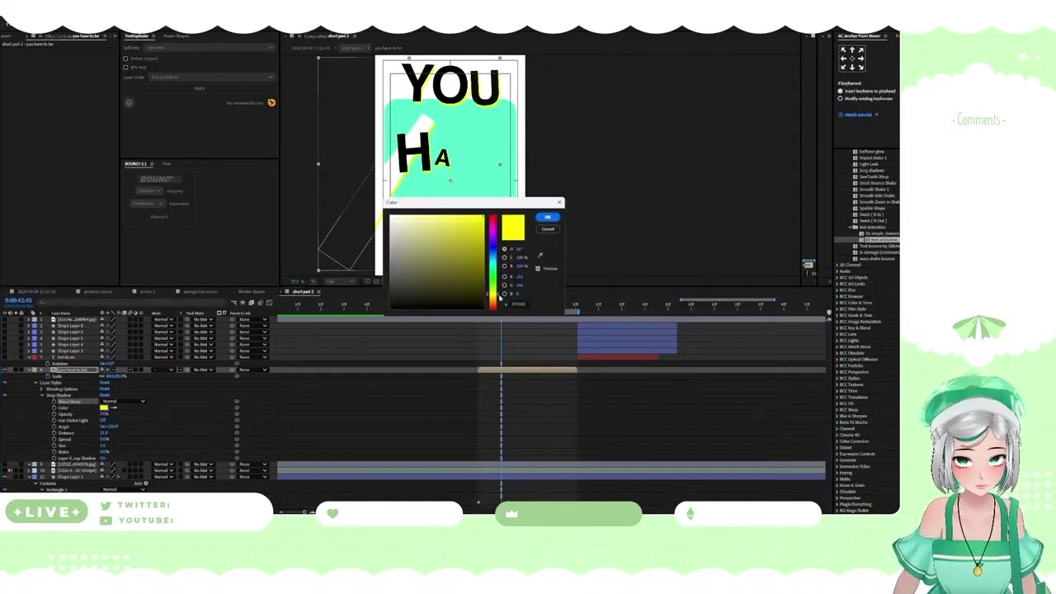
left_click_drag(499, 298, 498, 301)
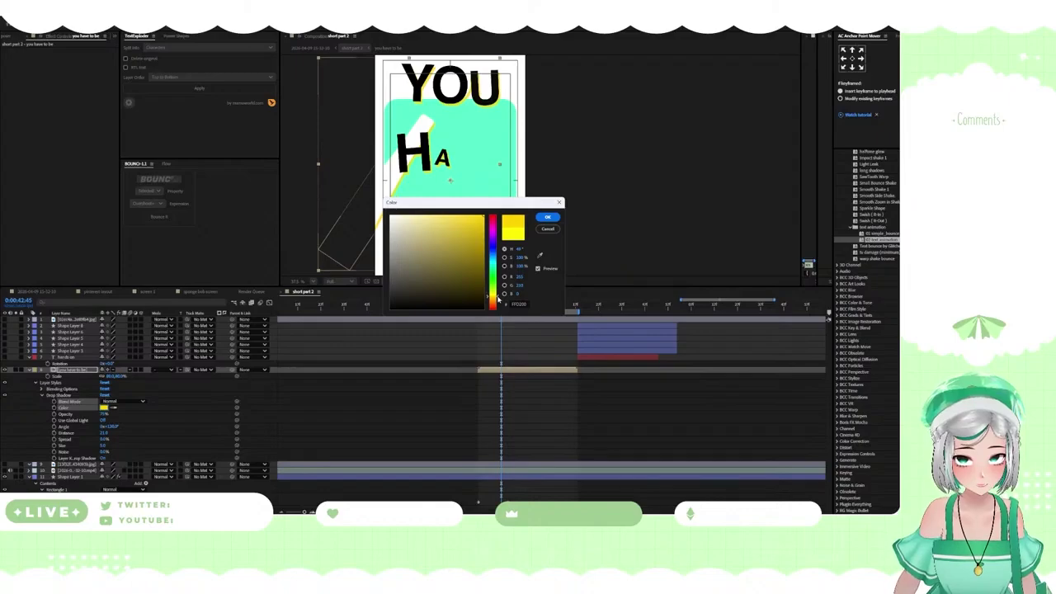
left_click(548, 217)
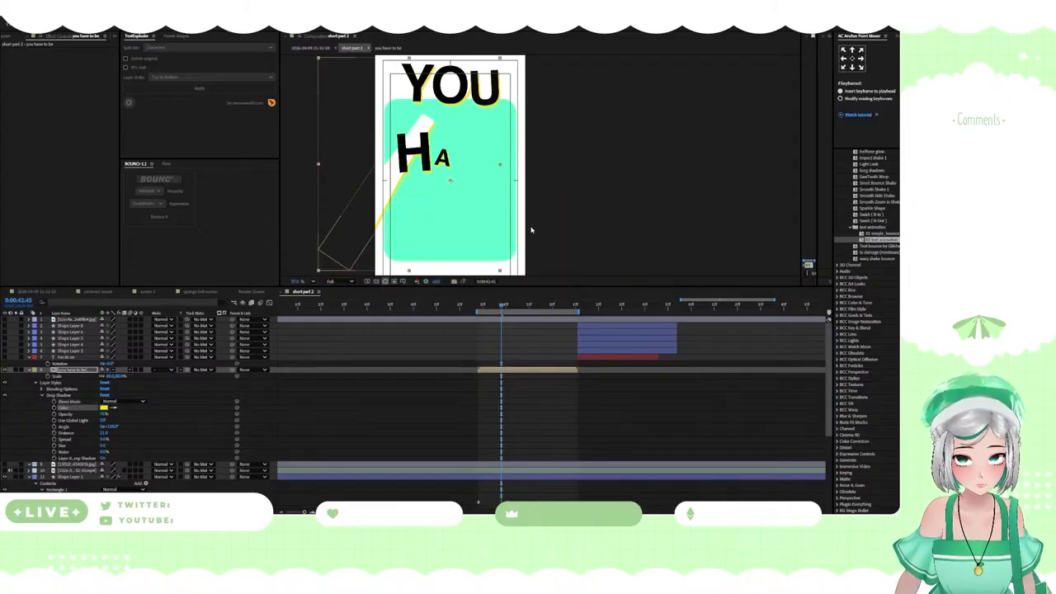
Play back the text animation to check the golden drop shadow in motion
scroll(454, 186, "down", 2)
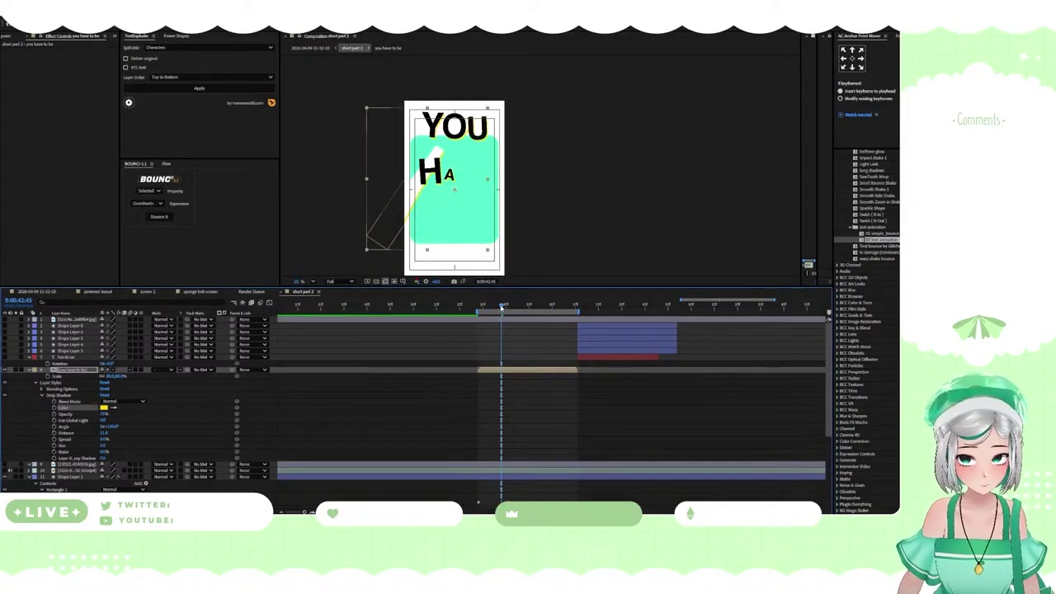
key("space")
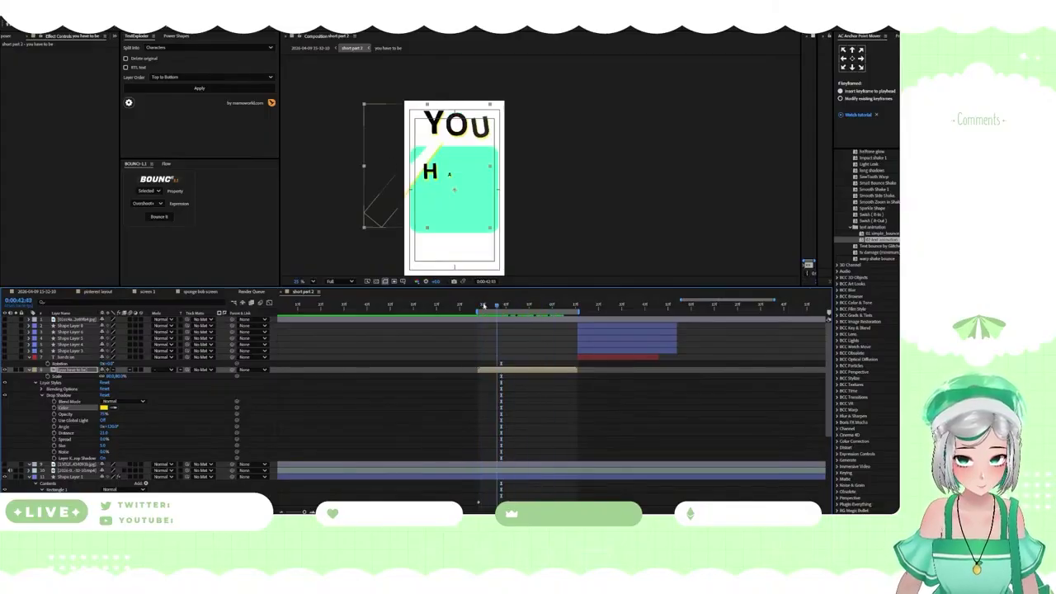
key("space")
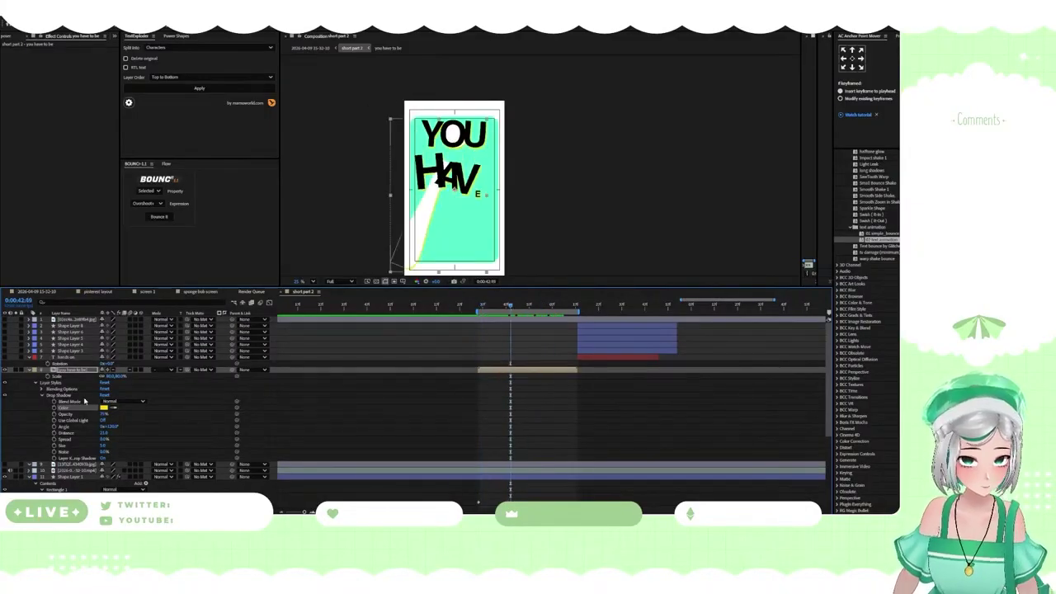
Copy the precomp's Drop Shadow style and cut the green rectangle layer at 0:00:42:35, deleting the part before the cut
left_click(75, 396)
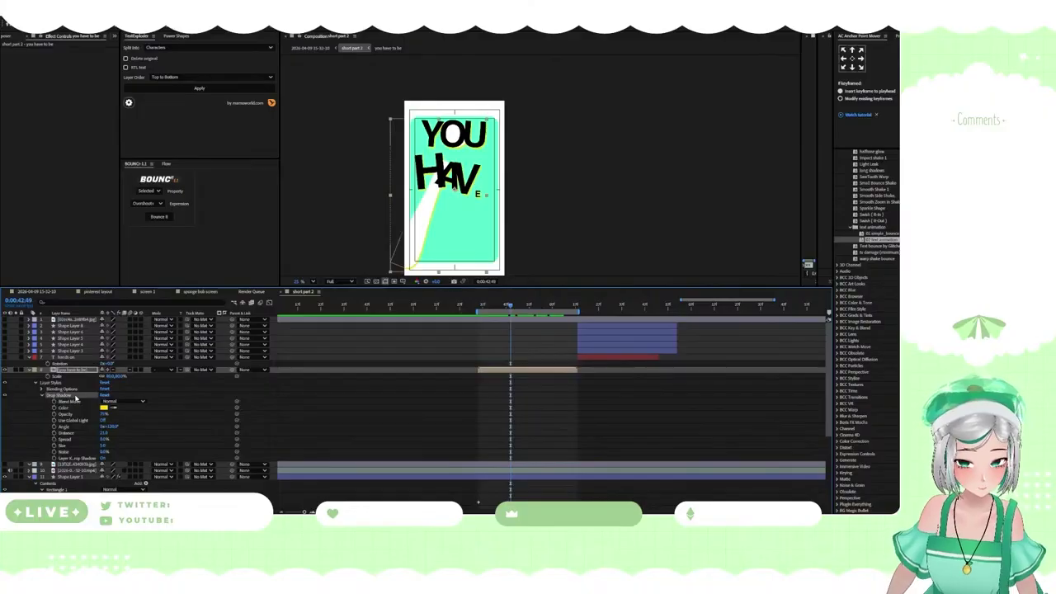
scroll(526, 432, "down", 2)
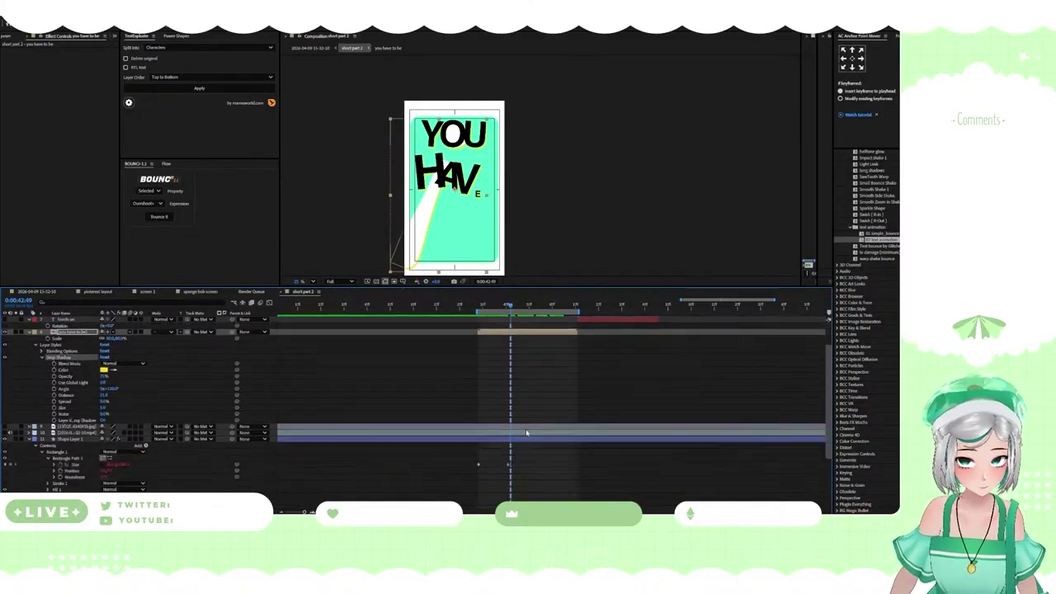
left_click(506, 440)
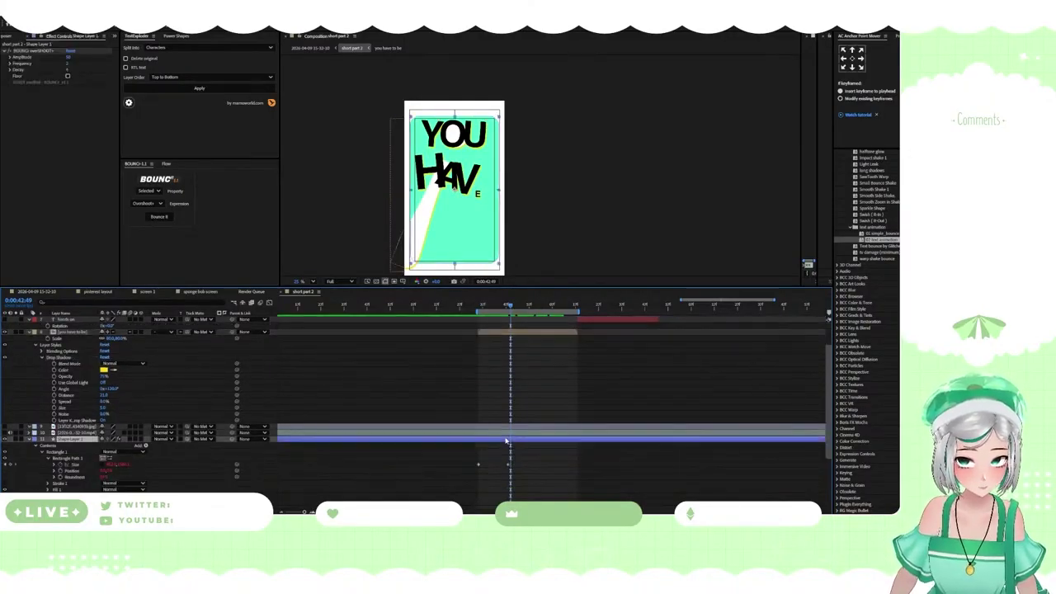
left_click(478, 307)
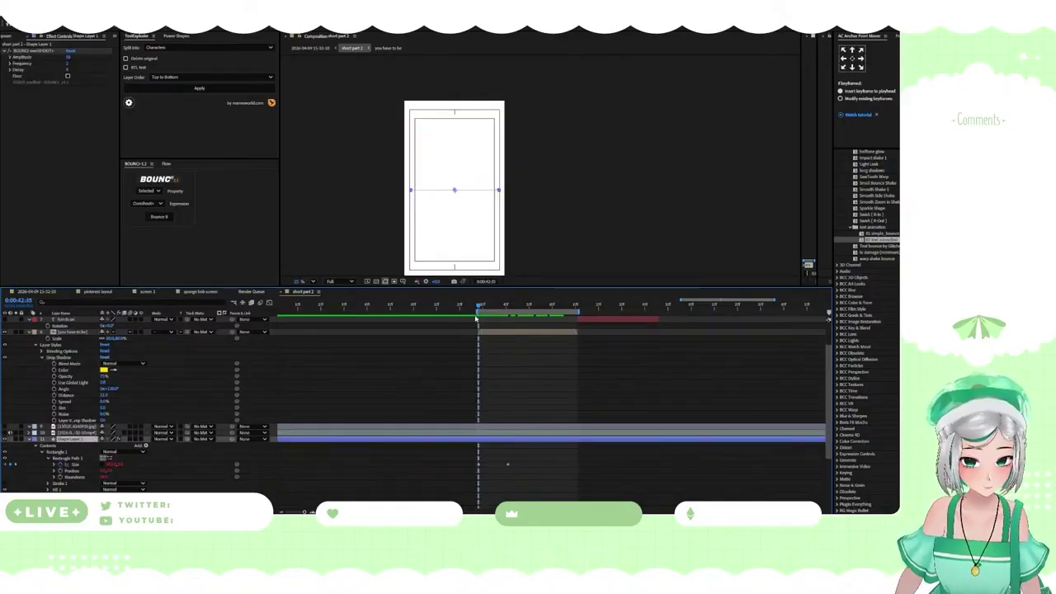
key("ctrl+shift+d")
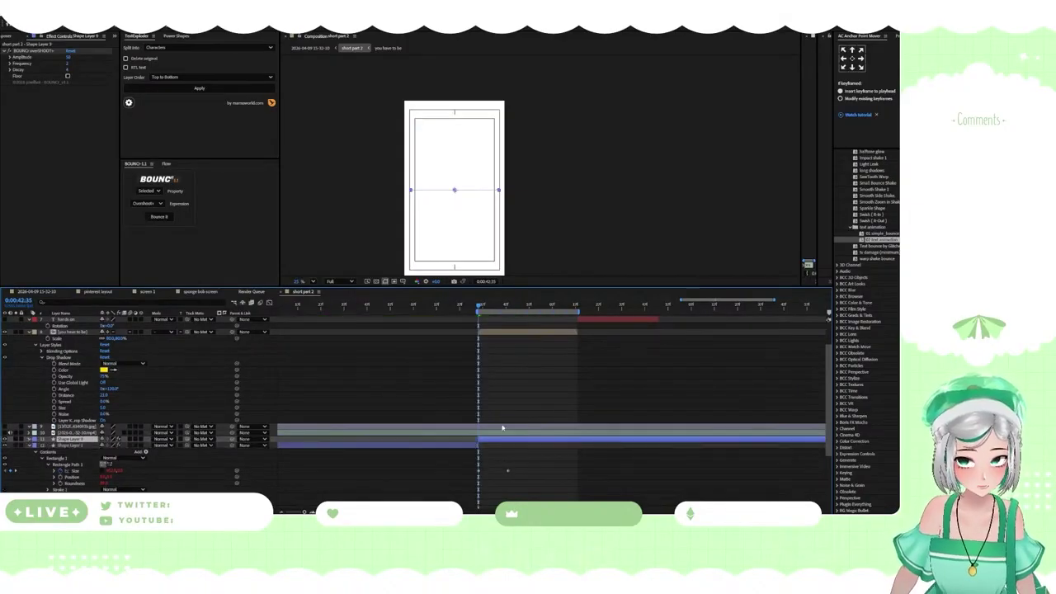
left_click(466, 446)
key("Delete")
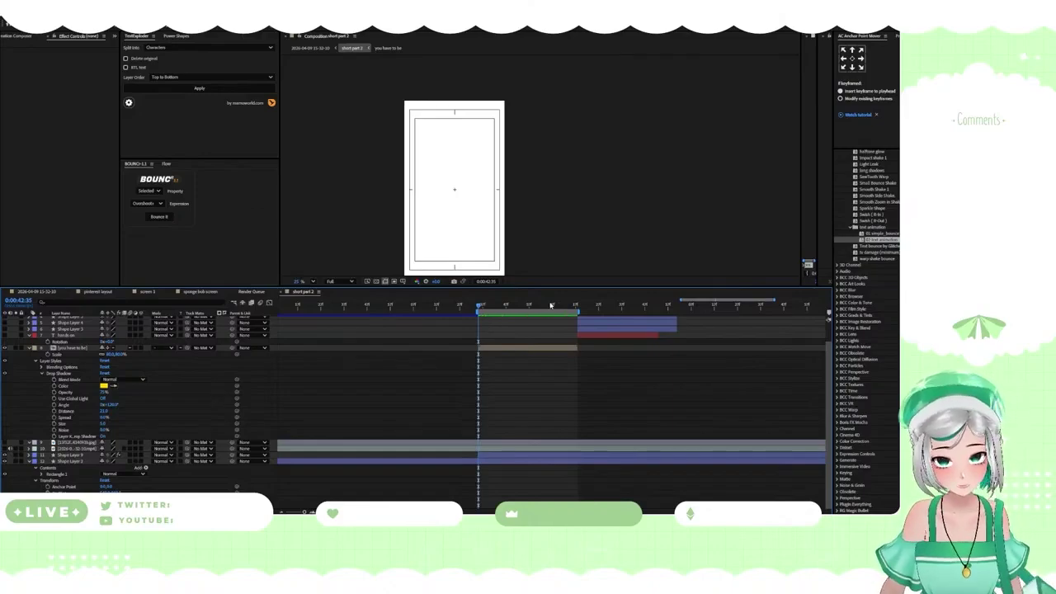
Trim the end of the green rectangle layer to match the end of the "you have to be" precomp
left_click_drag(550, 305, 575, 310)
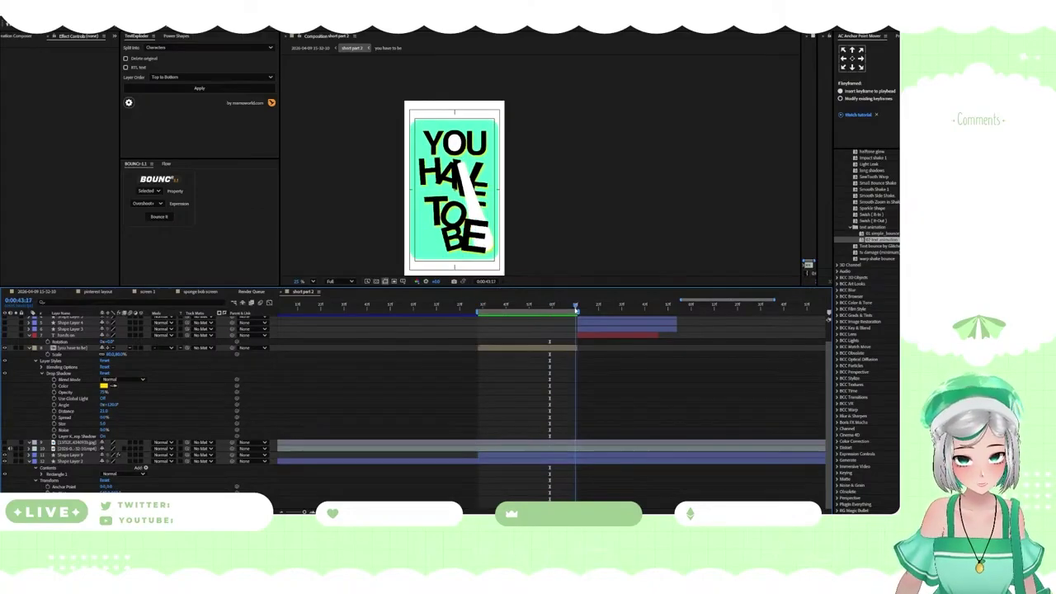
left_click(513, 455)
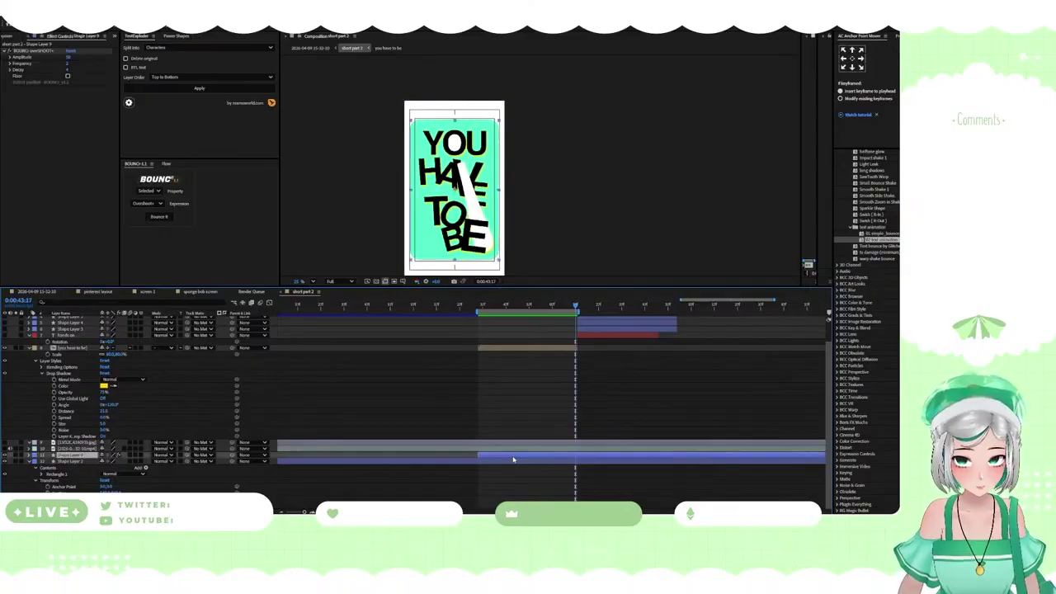
key("alt+bracketright")
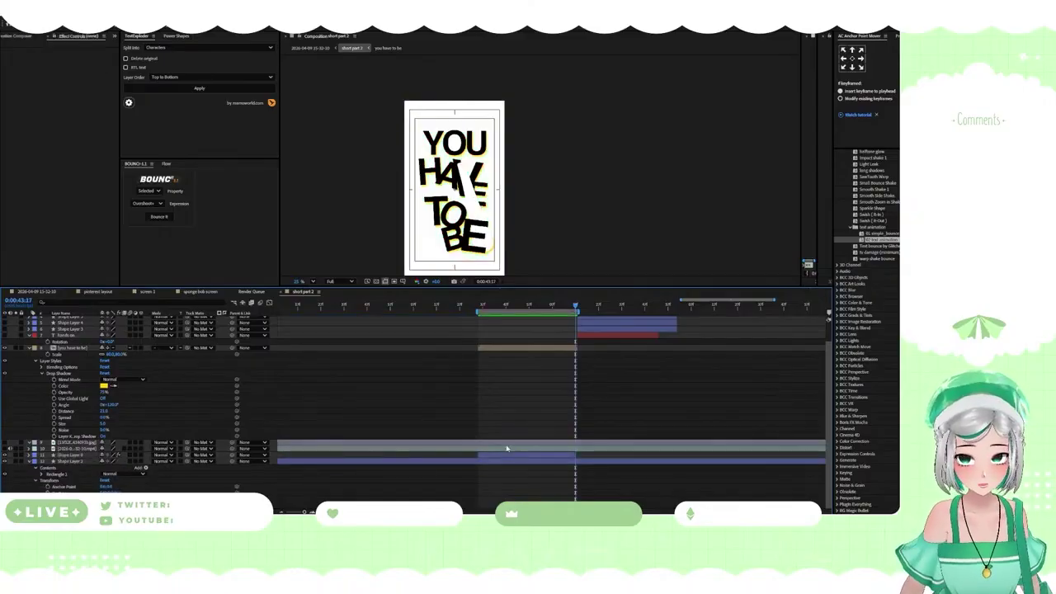
left_click(570, 456)
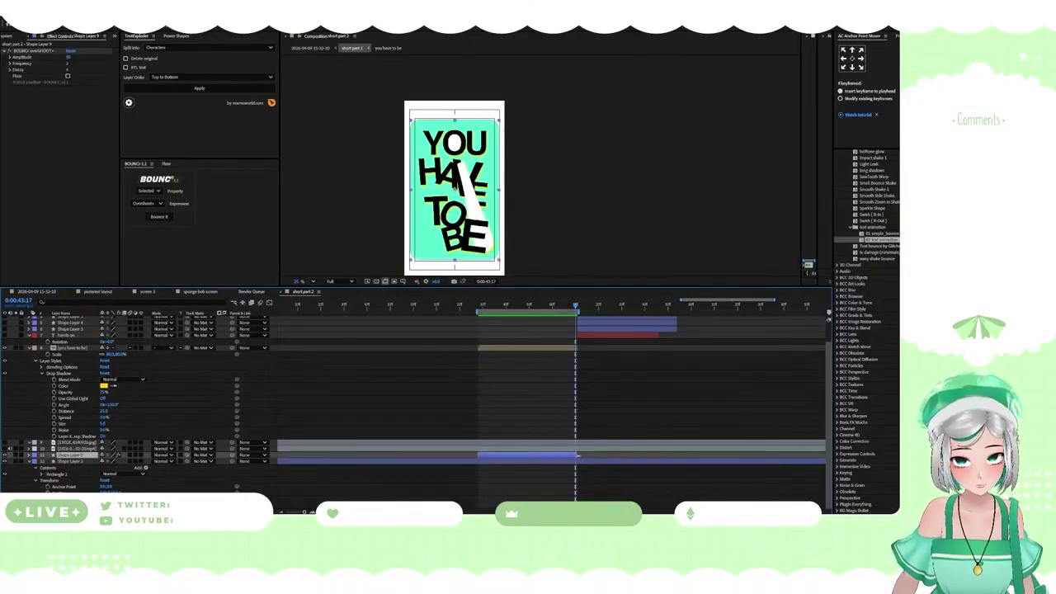
Paste the copied golden Drop Shadow onto the green rectangle layer and check it at 0:00:42:36
left_click(512, 307)
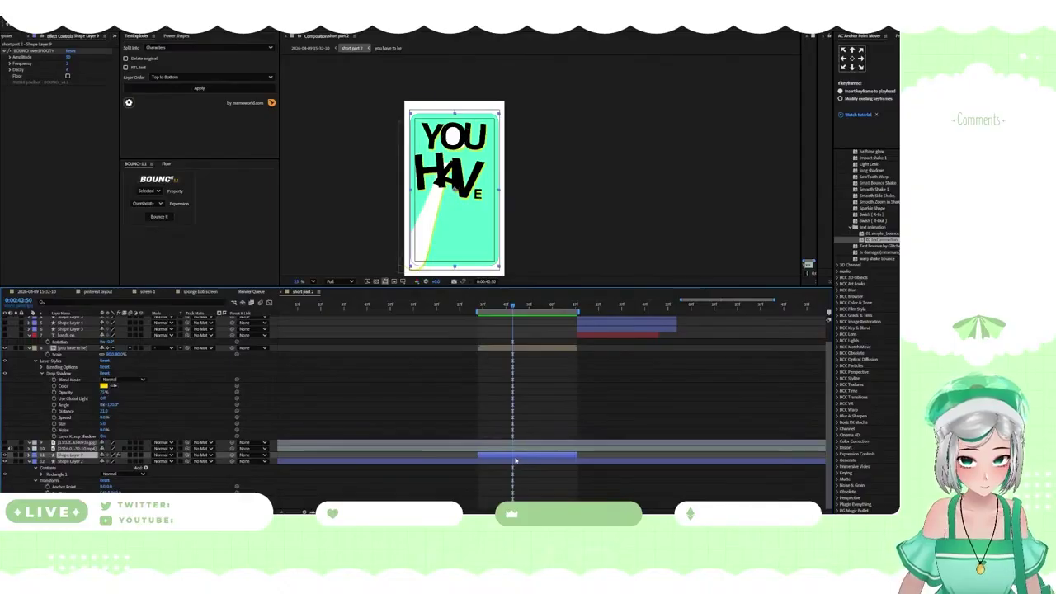
key("ctrl+v")
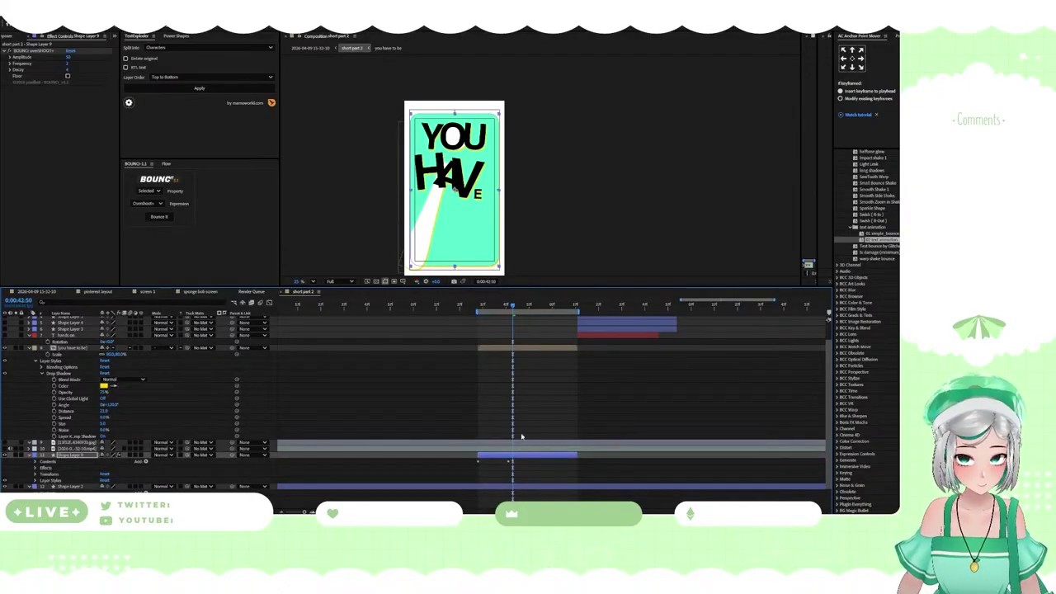
scroll(475, 258, "up", 3)
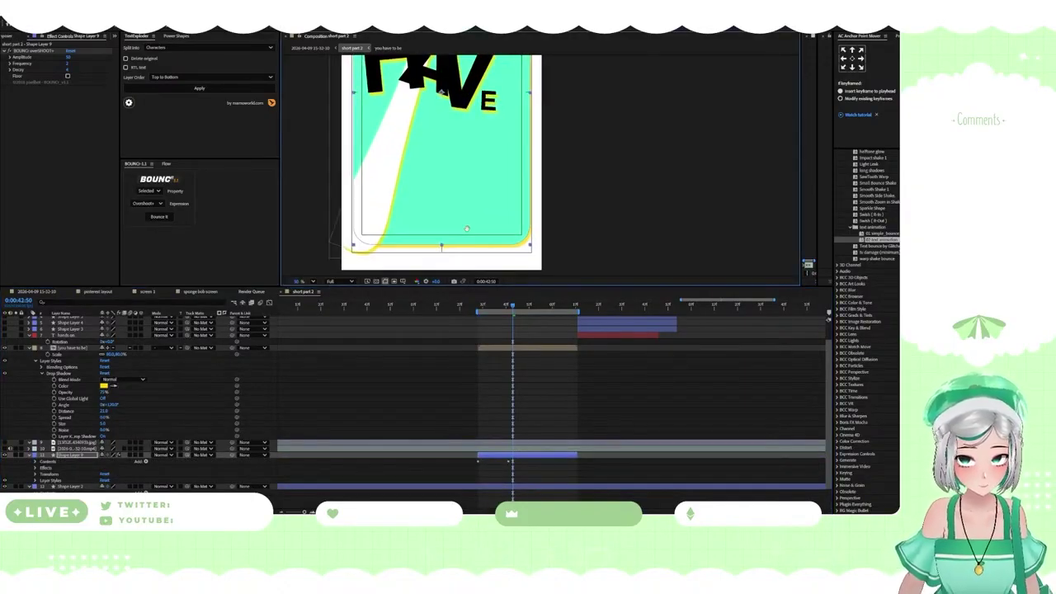
left_click(480, 308)
scroll(477, 313, "down", 1)
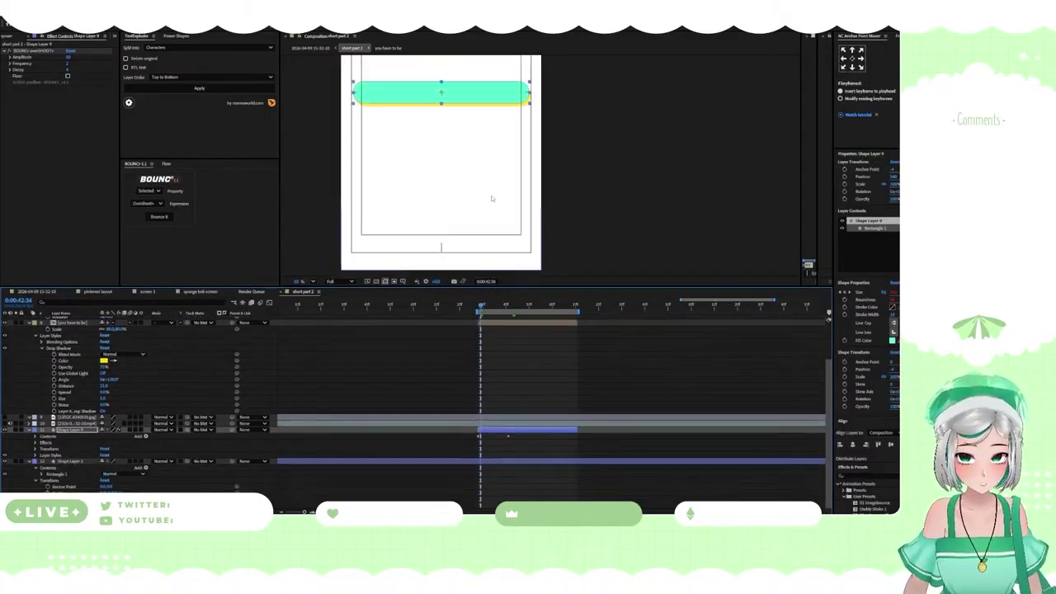
scroll(492, 202, "down", 2)
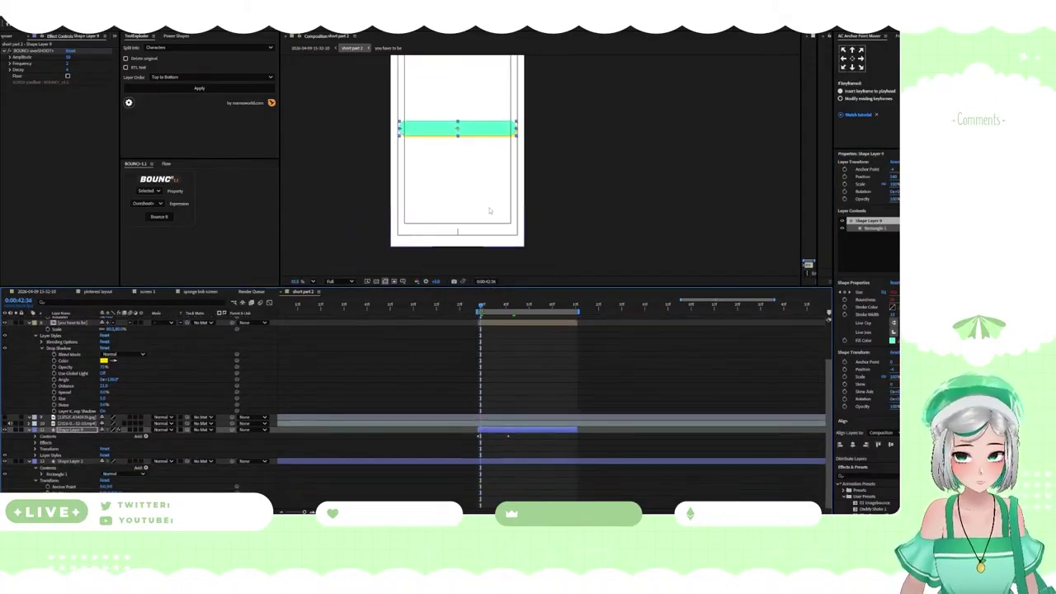
Apply the Roughen Edges effect to the green rectangle layer and increase its Border to about 47
left_click(499, 433)
key("ctrl+space")
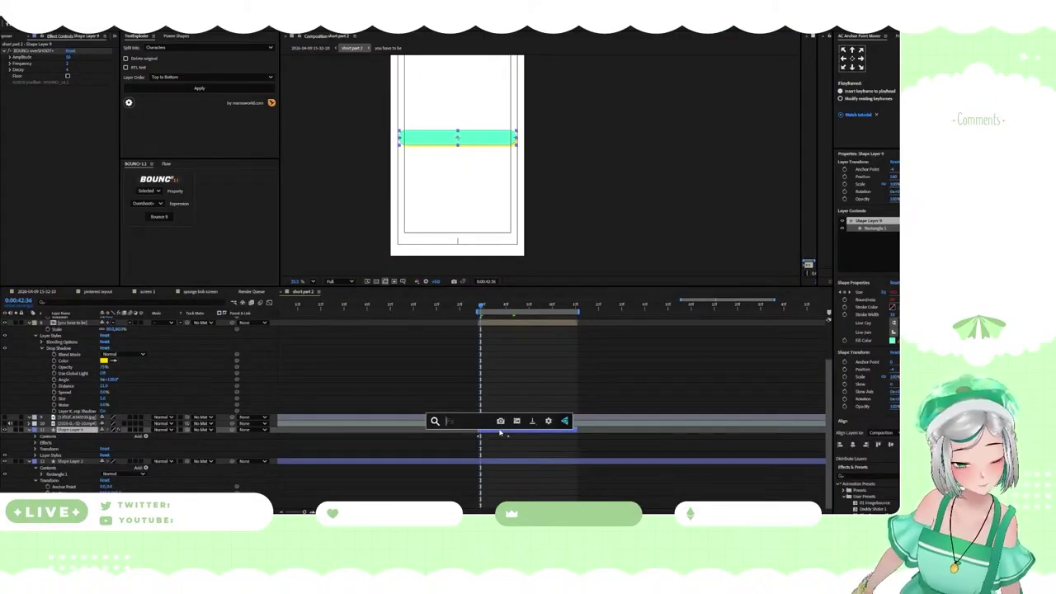
type("rough")
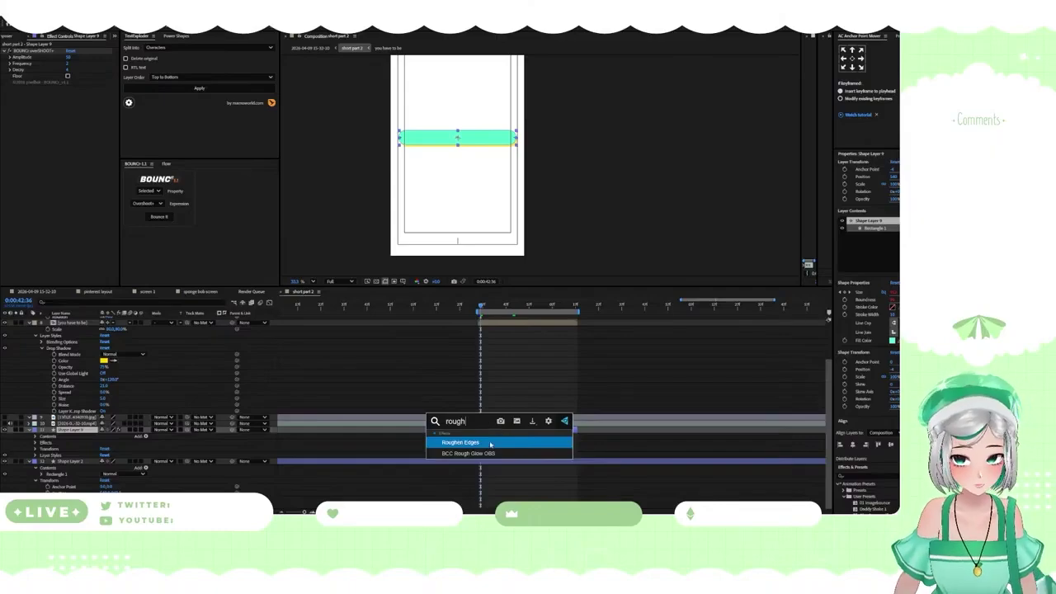
left_click(489, 443)
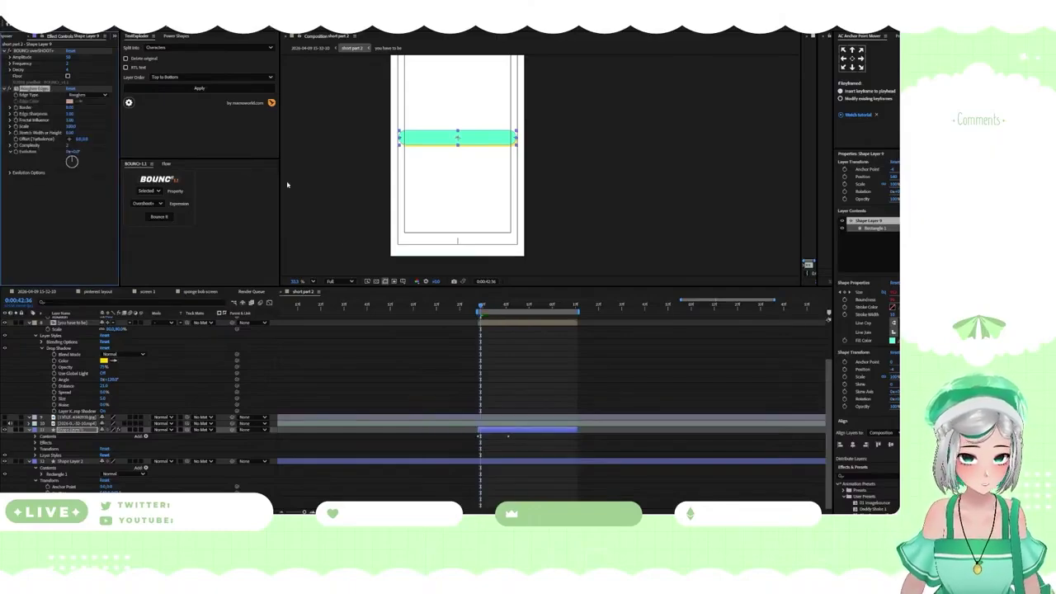
scroll(422, 141, "up", 5)
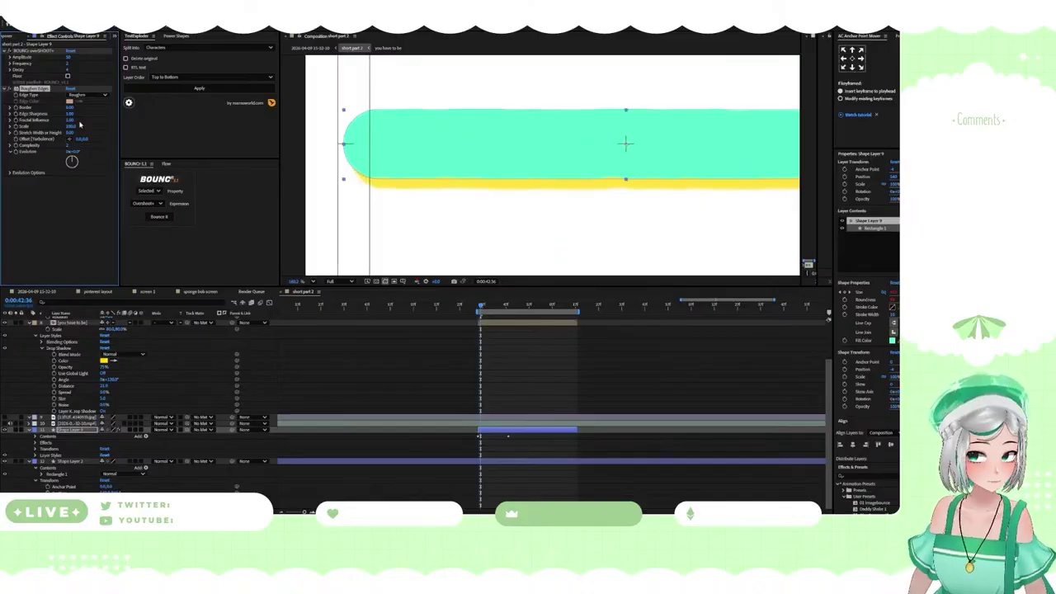
left_click_drag(70, 107, 249, 106)
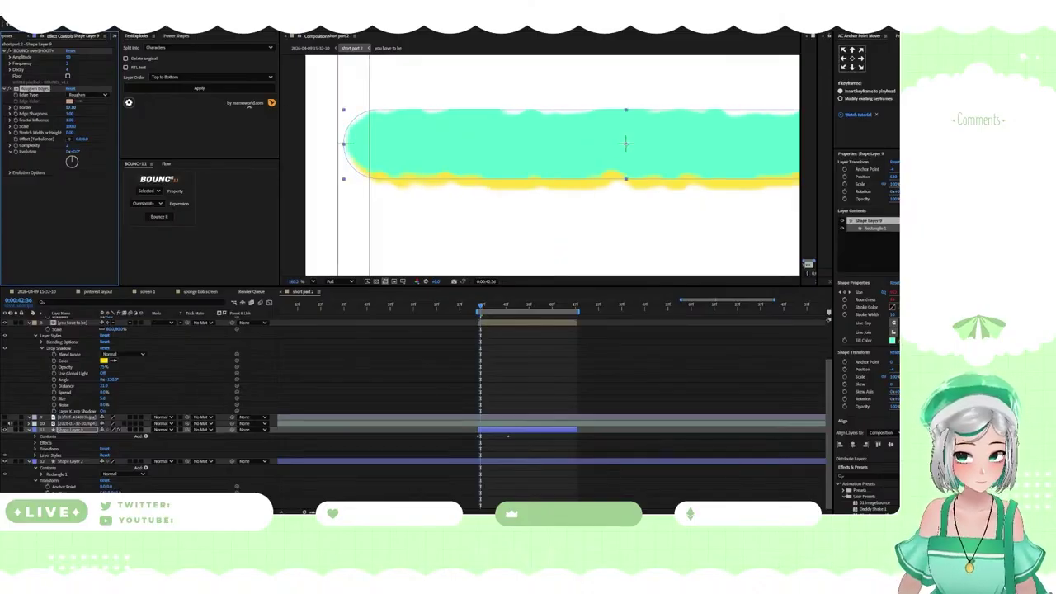
Check the roughened edges at 0:00:42:56 and hide the Title/Action Safe guides
left_click(508, 307)
left_click_drag(509, 308, 527, 308)
scroll(445, 173, "down", 4)
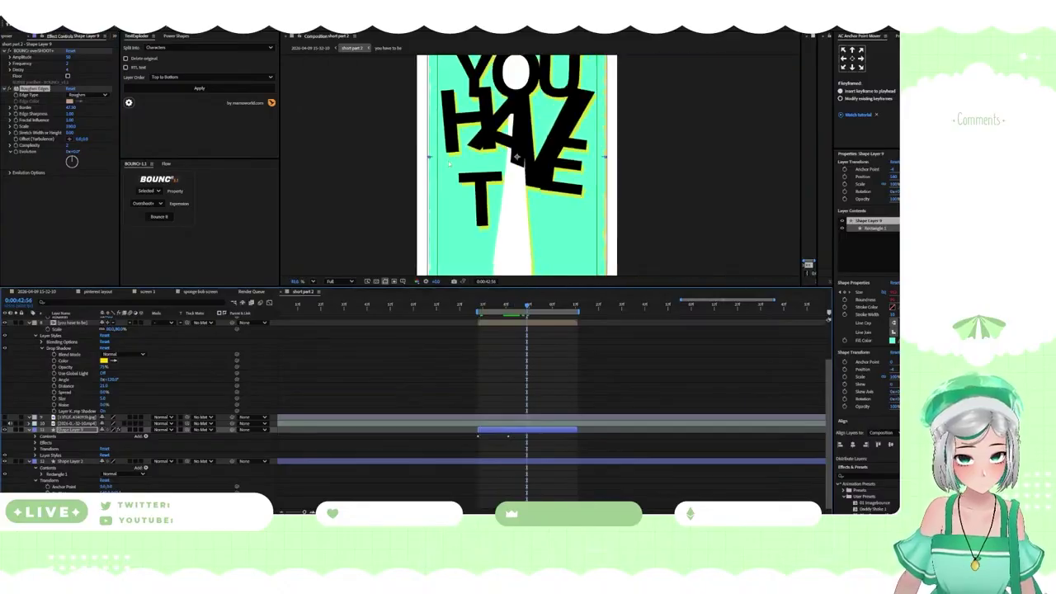
scroll(446, 175, "up", 2)
left_click(403, 281)
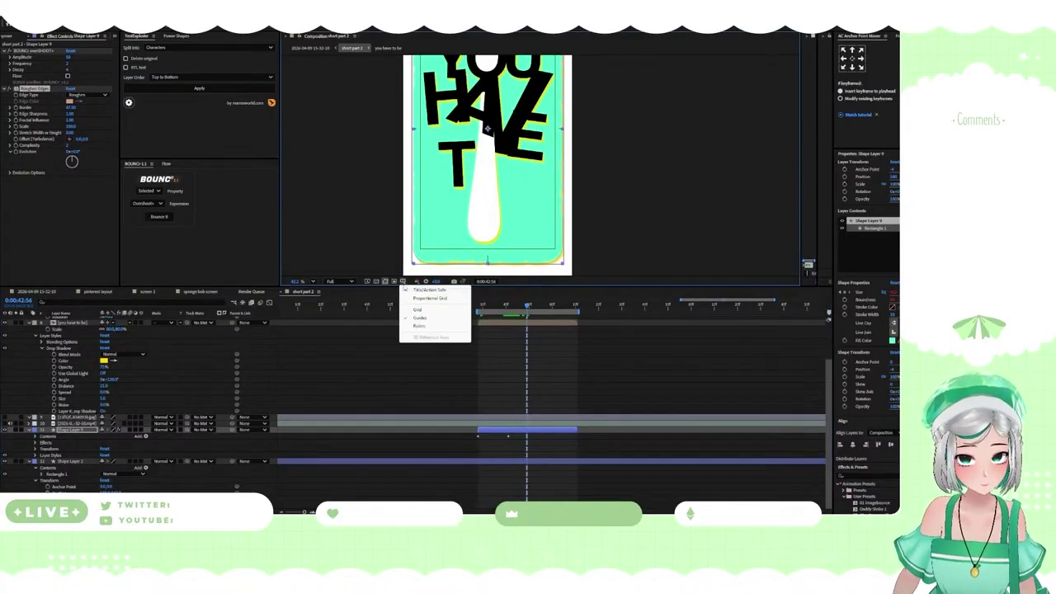
left_click(421, 291)
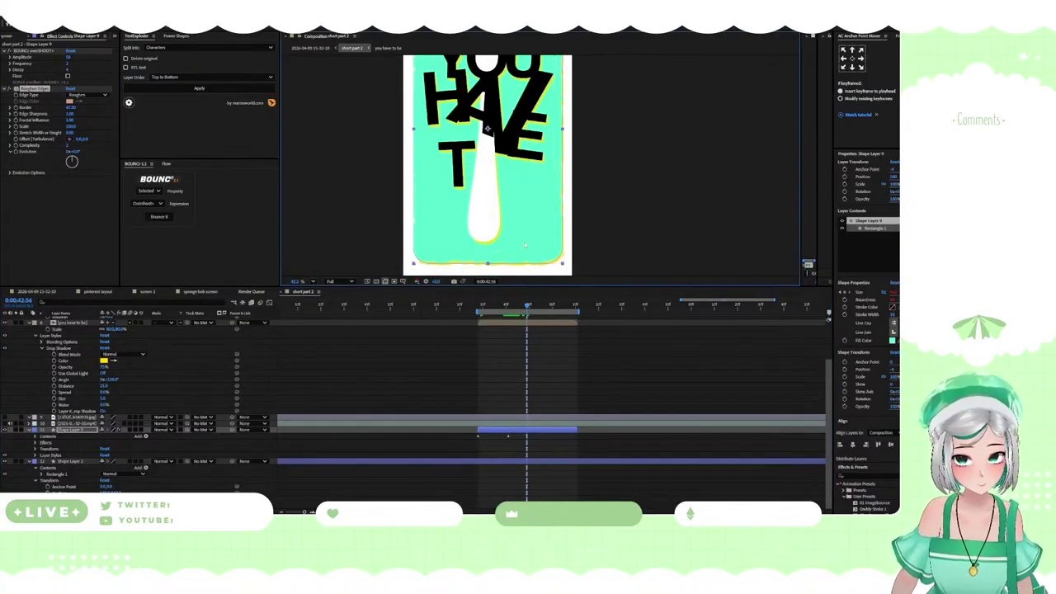
Deselect the rectangle layer and preview the roughened card with the text from 0:00:42:36
left_click(648, 216)
scroll(603, 258, "down", 1)
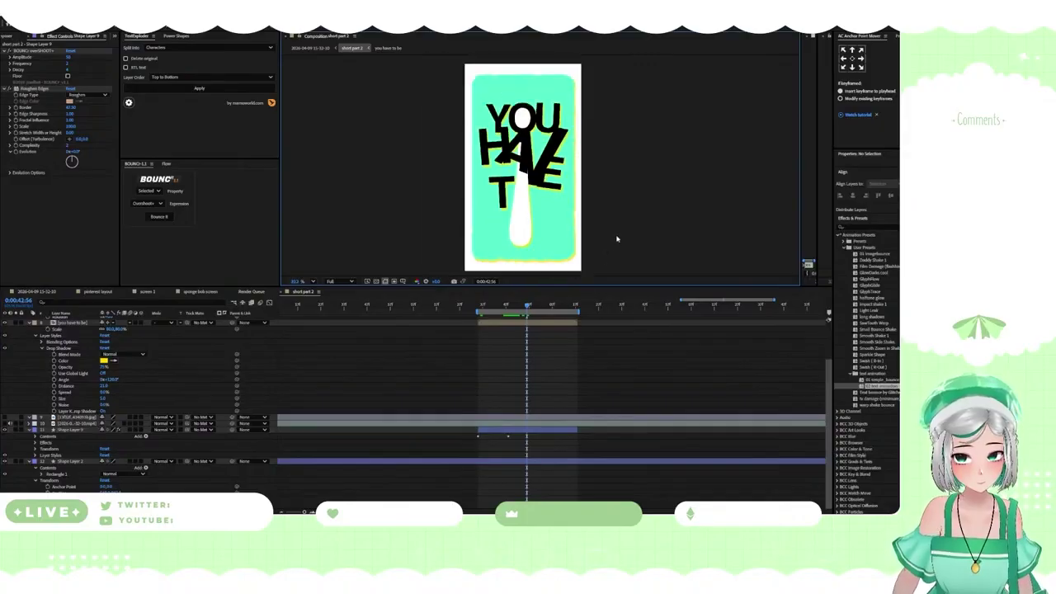
left_click(478, 306)
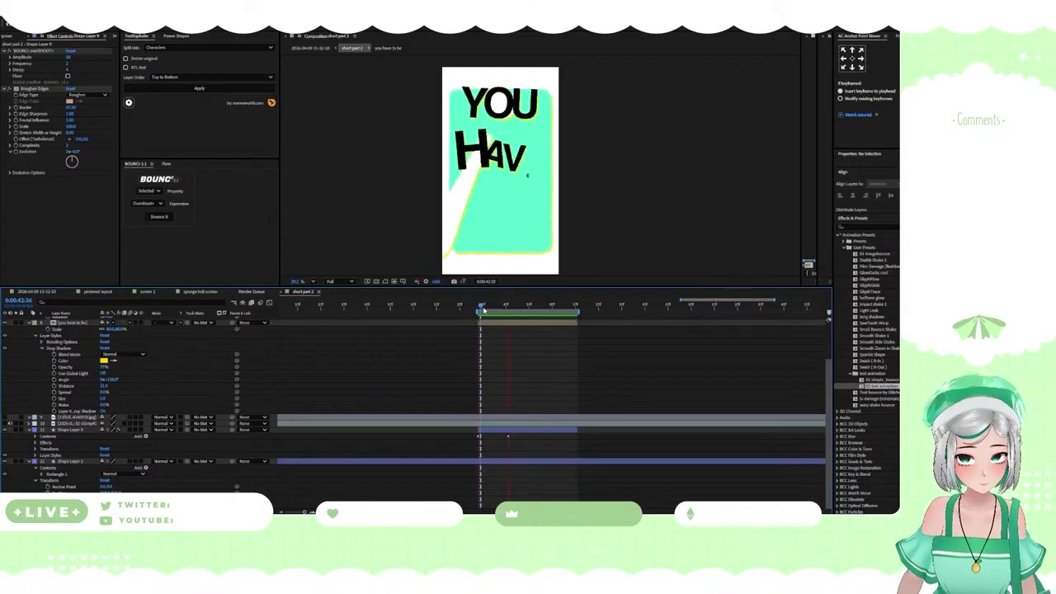
Set the work area to start where the "you have to be" layer ends, spanning the blue shape layers, and preview that section
key("space")
left_click_drag(485, 308, 559, 312)
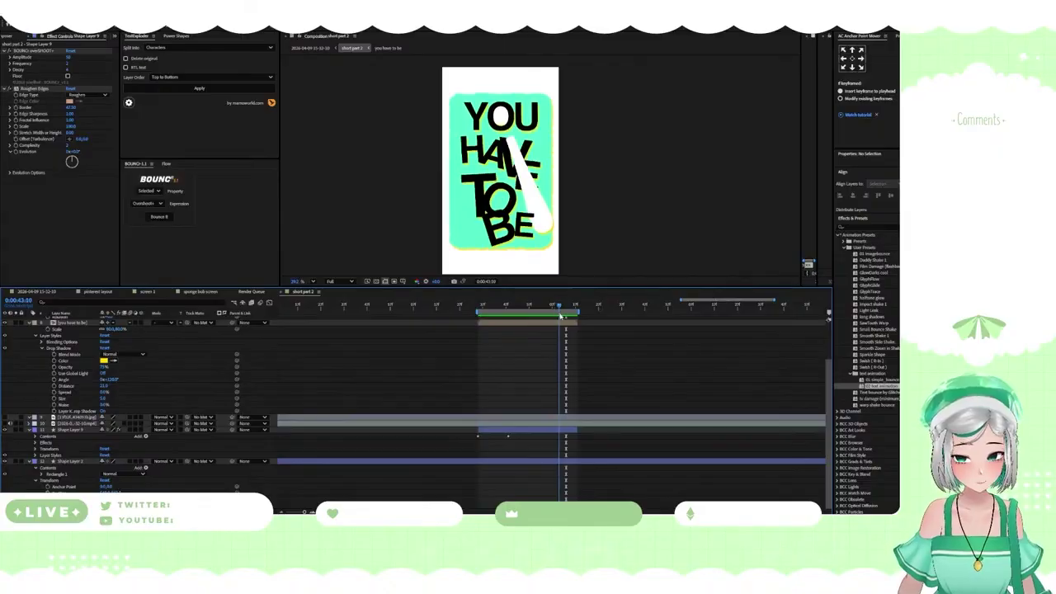
scroll(536, 366, "up", 3)
scroll(540, 359, "down", 3)
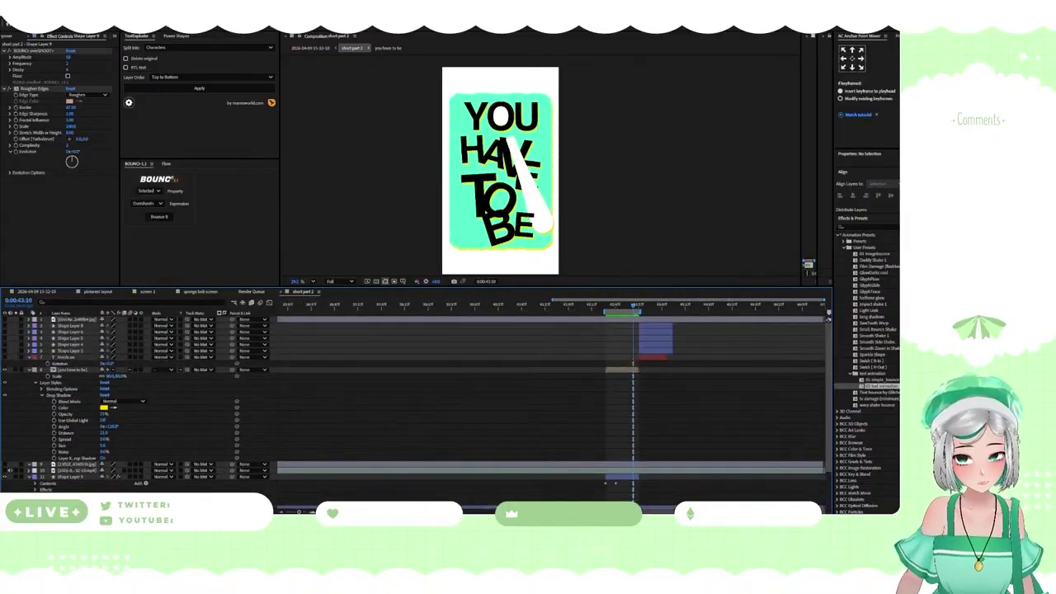
left_click_drag(632, 313, 661, 317)
scroll(661, 323, "up", 4)
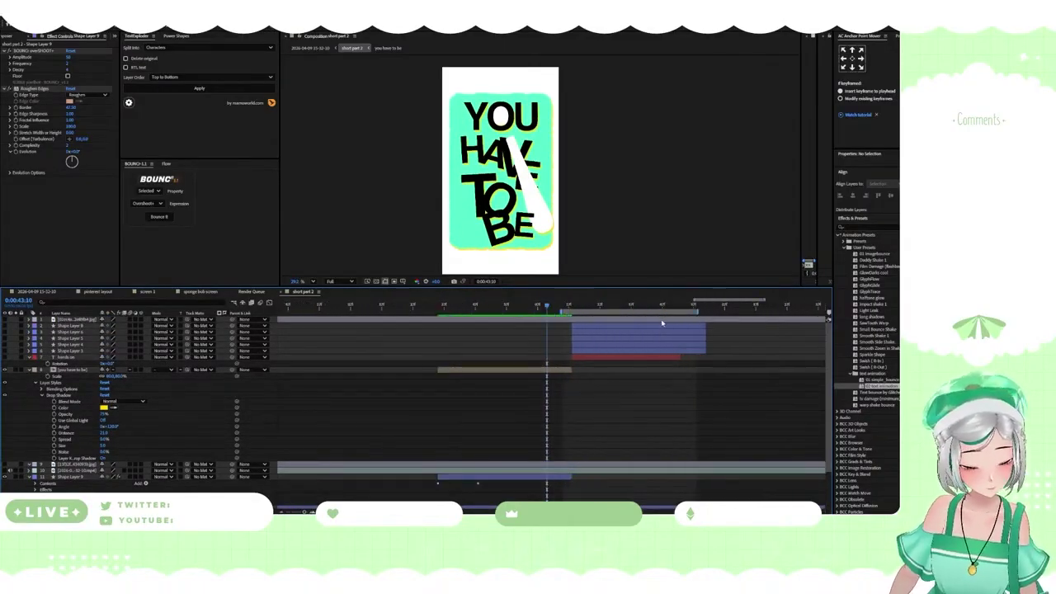
left_click(484, 306)
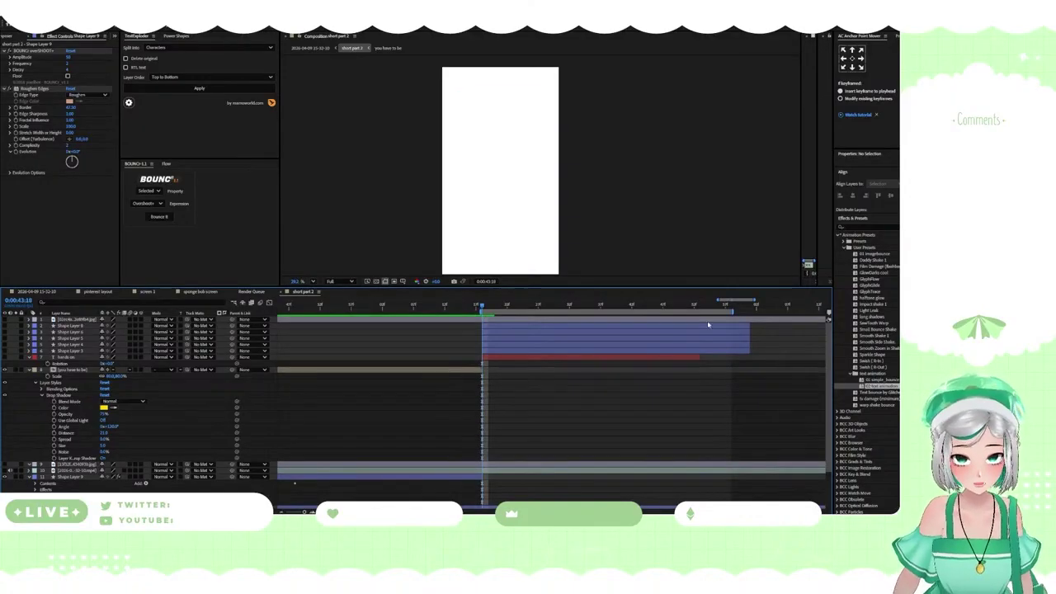
left_click(607, 306)
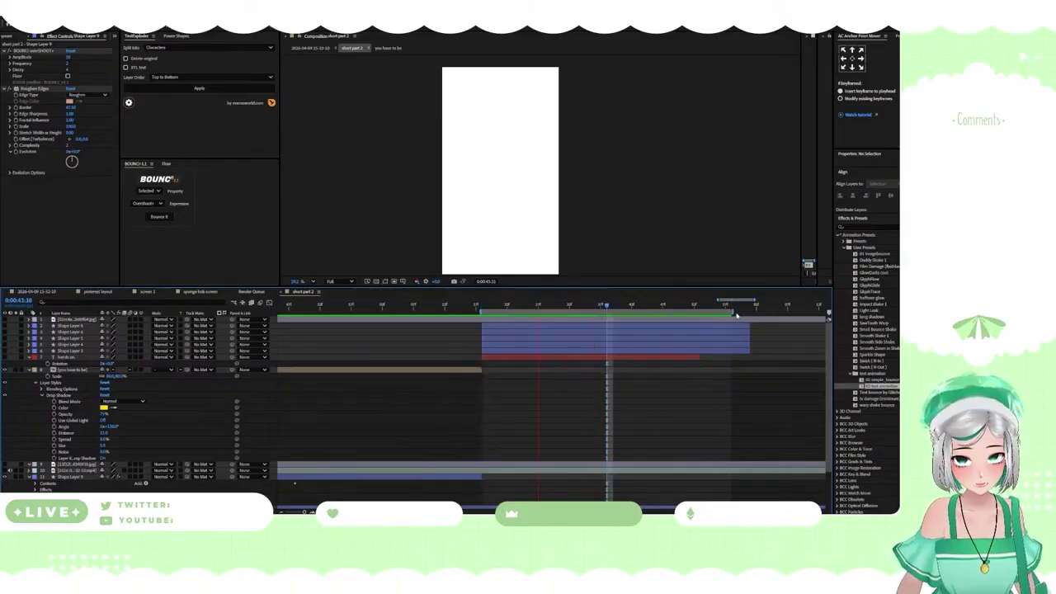
key("space")
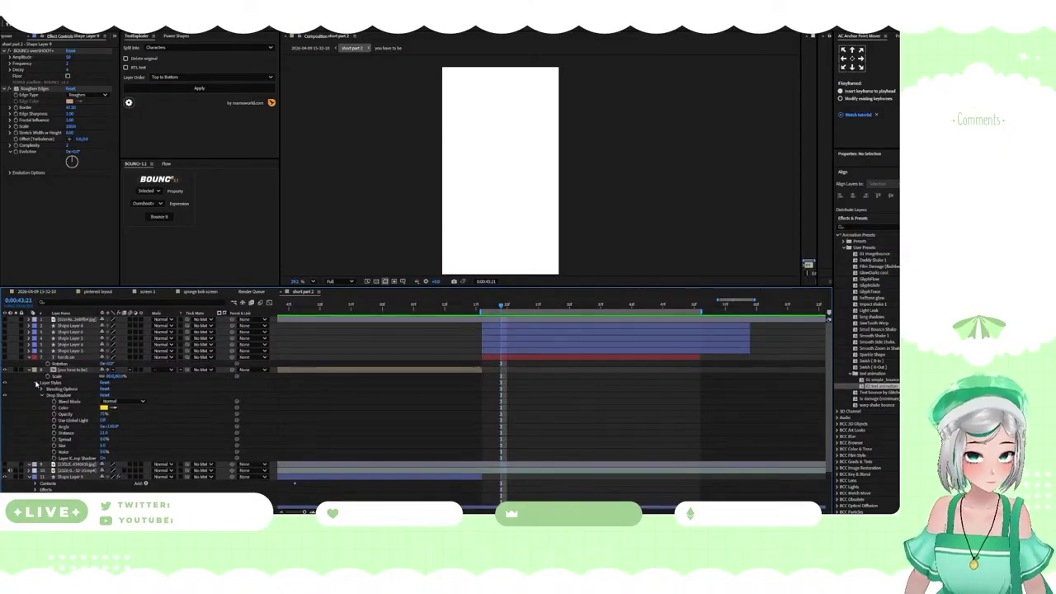
Delete the image layer at the top of the layer stack
left_click(68, 321)
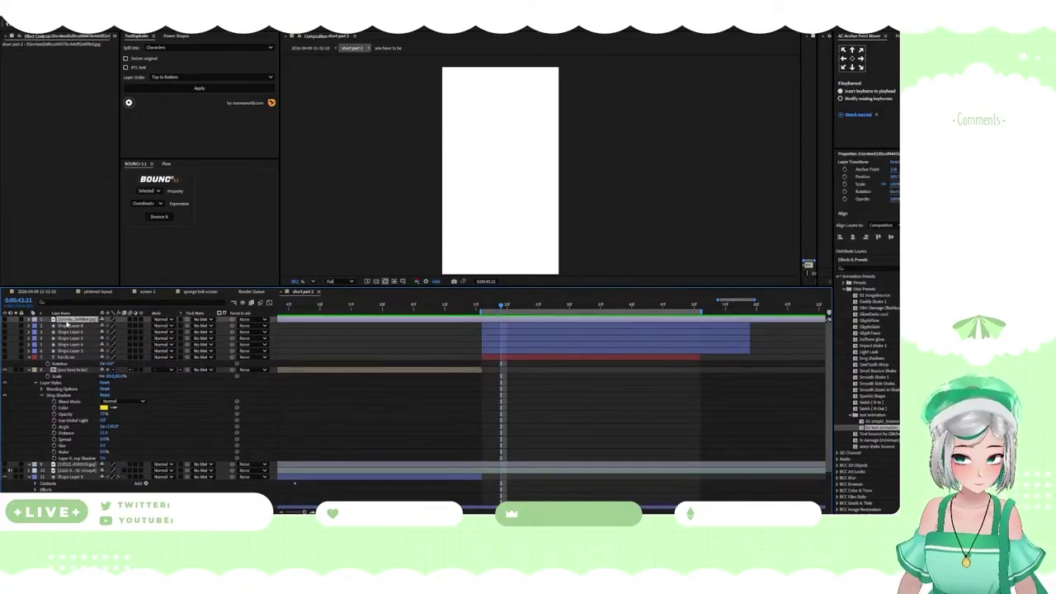
key("Delete")
scroll(56, 389, "down", 2)
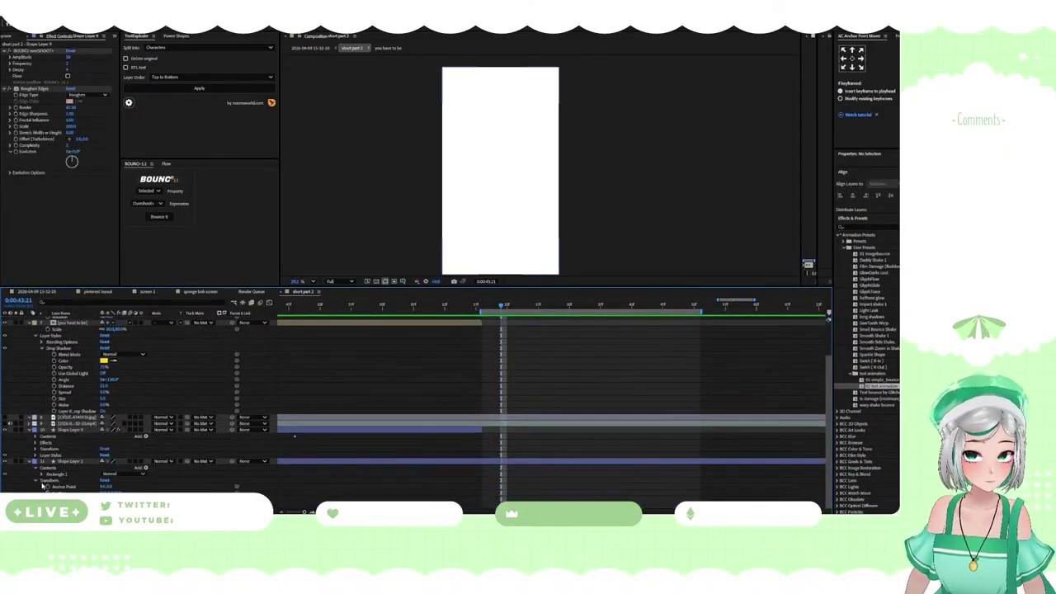
Show the red hand poster image and move its layer directly above the "you have to be" layer
left_click(5, 423)
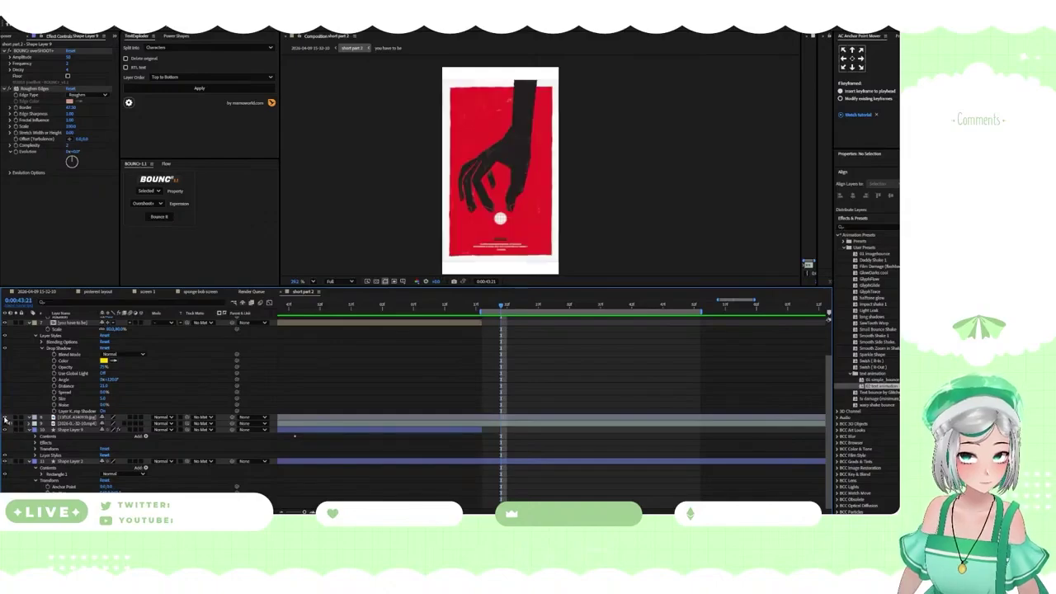
scroll(529, 357, "up", 2)
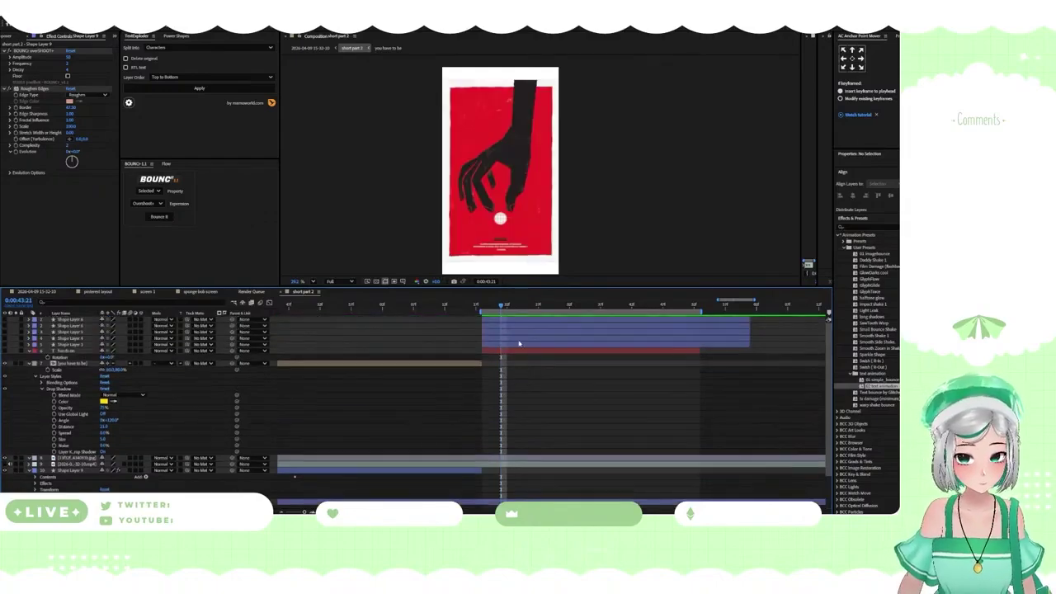
left_click_drag(80, 459, 104, 358)
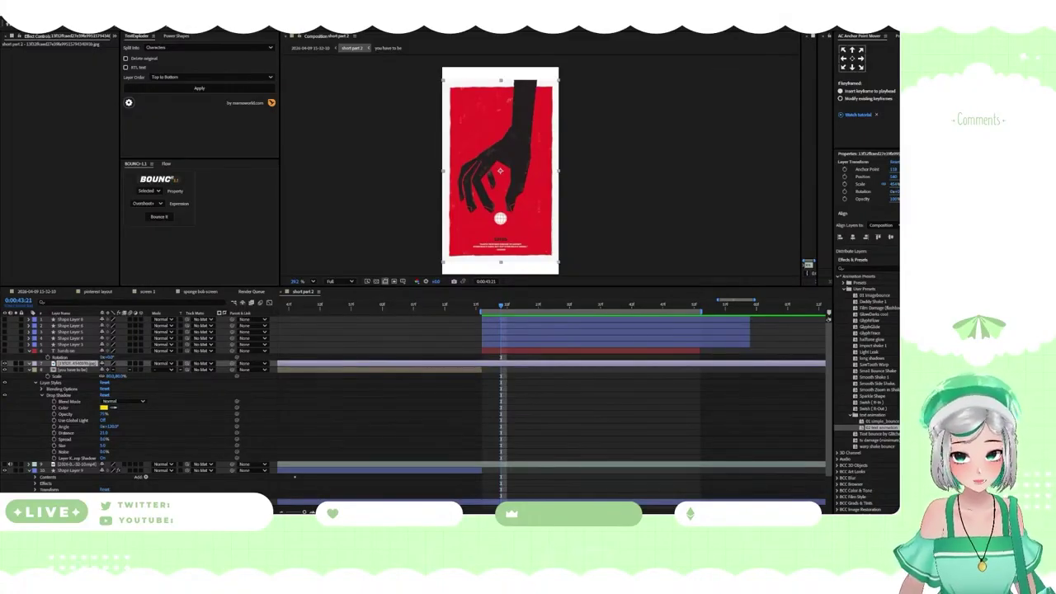
mouse_move(573, 521)
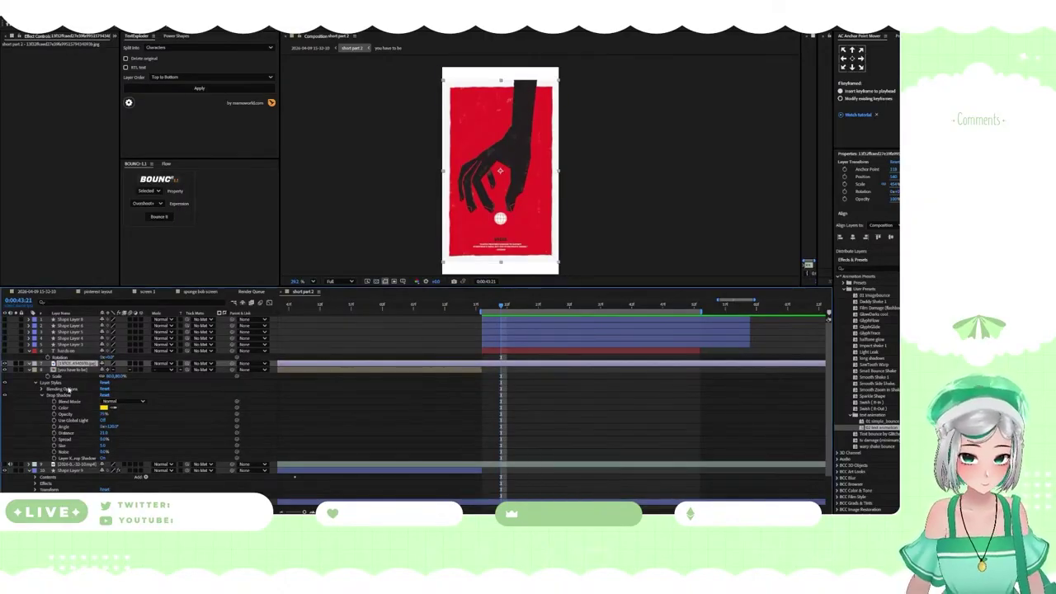
Turn on the visibility of the five hand shape layers and compare them closely with the poster's hand
left_click_drag(5, 345, 5, 321)
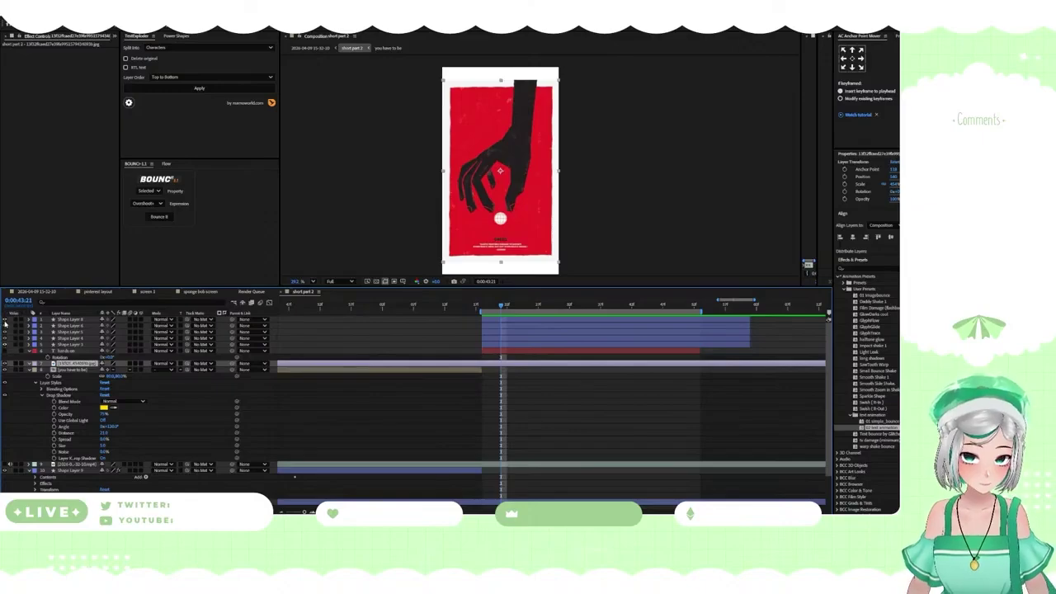
scroll(495, 157, "up", 5)
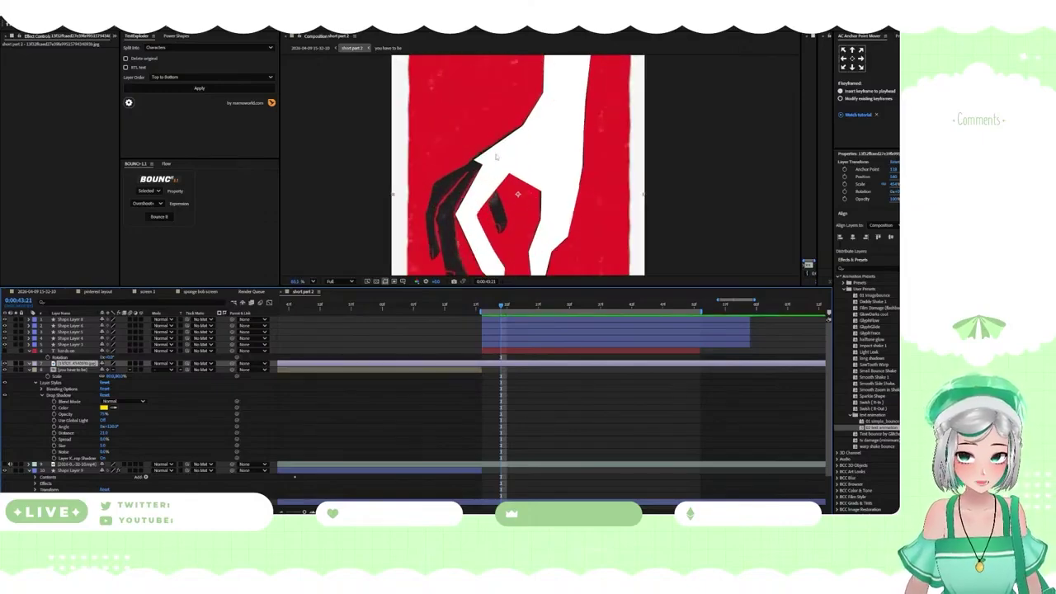
left_click_drag(535, 180, 489, 129)
scroll(505, 164, "down", 3)
scroll(493, 181, "up", 3)
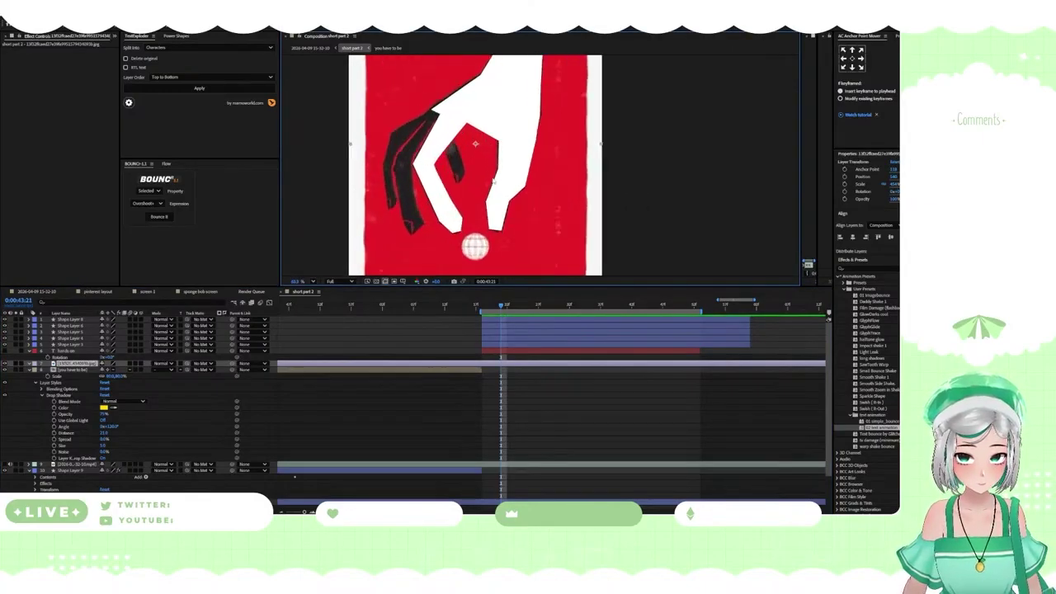
left_click(491, 320)
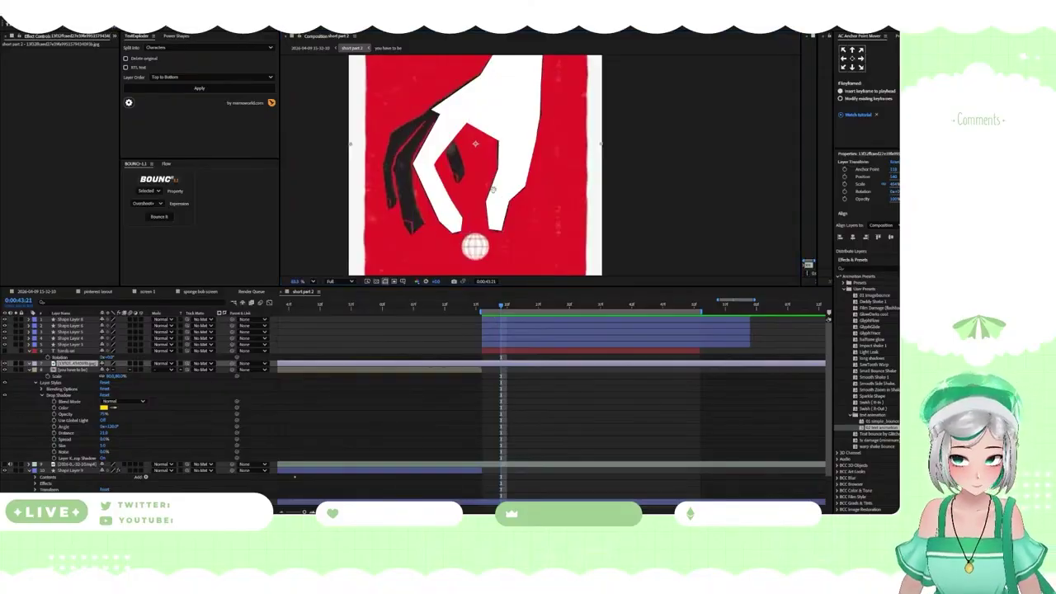
scroll(474, 146, "up", 3)
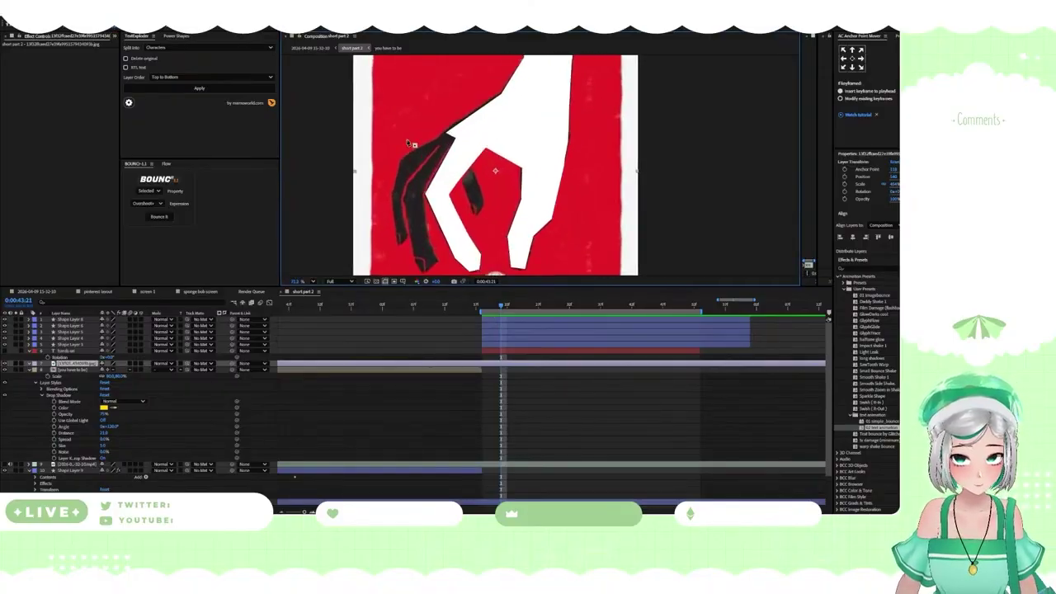
Undo the mask point placed on the poster image and deselect that layer
left_click(455, 131)
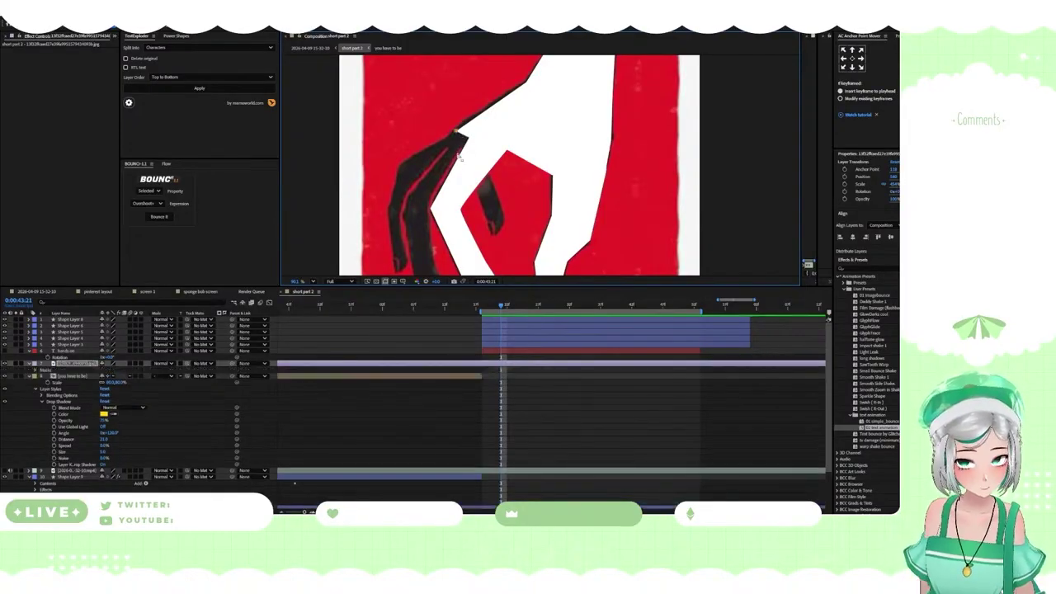
key("ctrl+z")
left_click(580, 418)
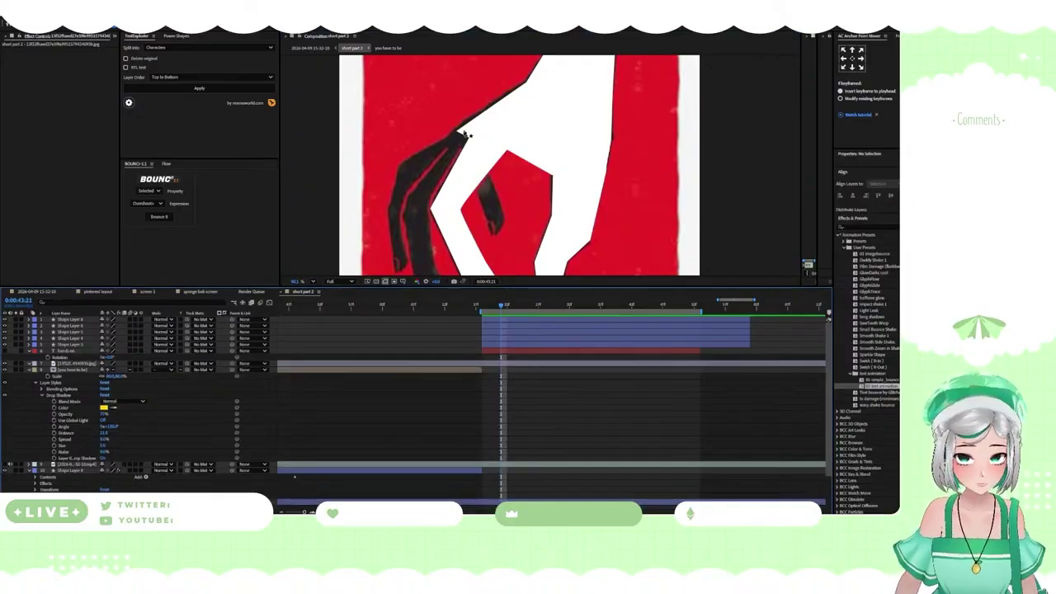
Trace the poster hand's long uncovered finger beside the white shapes as a closed white Pen shape on a new layer, then deselect it
left_click(464, 130)
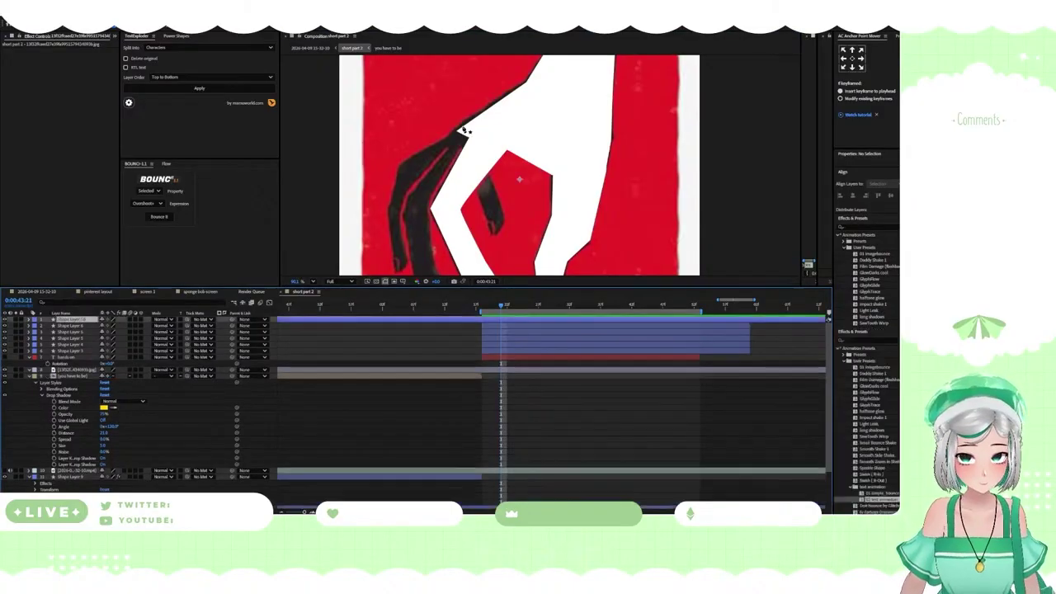
left_click(407, 199)
left_click_drag(427, 233, 435, 111)
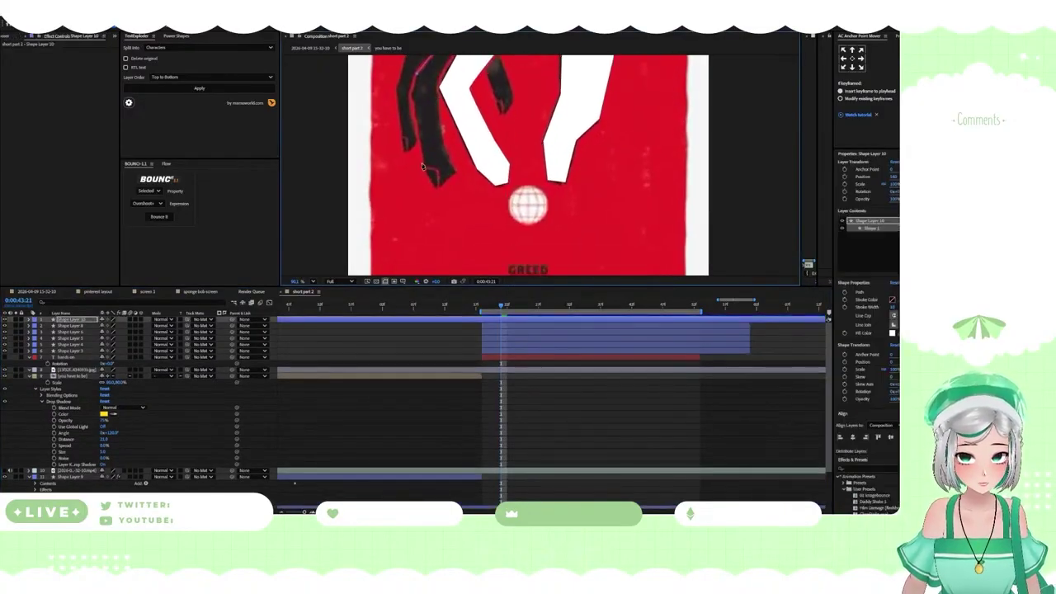
left_click(434, 184)
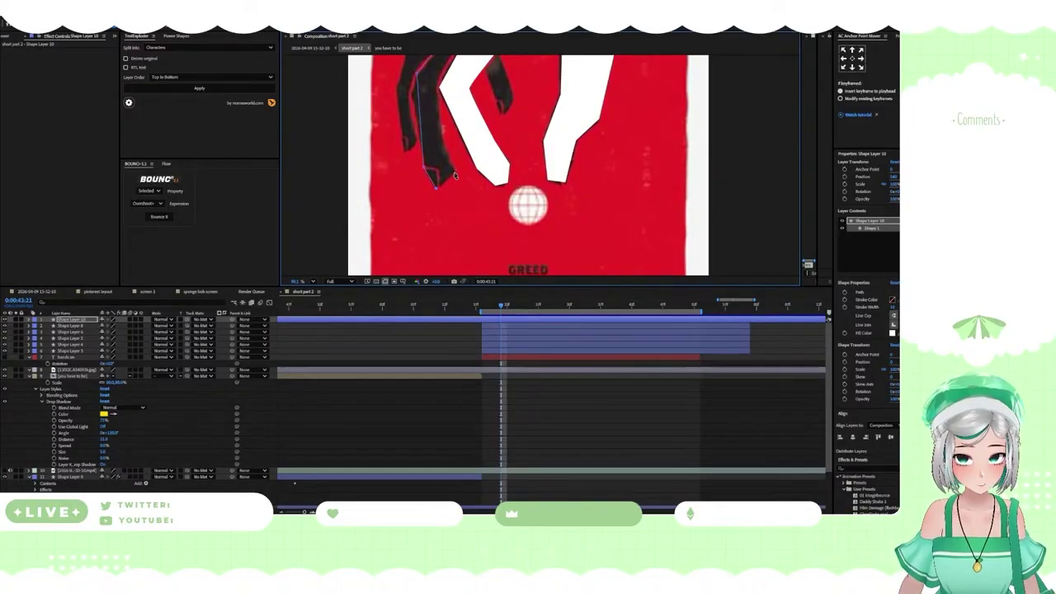
left_click_drag(450, 169, 459, 231)
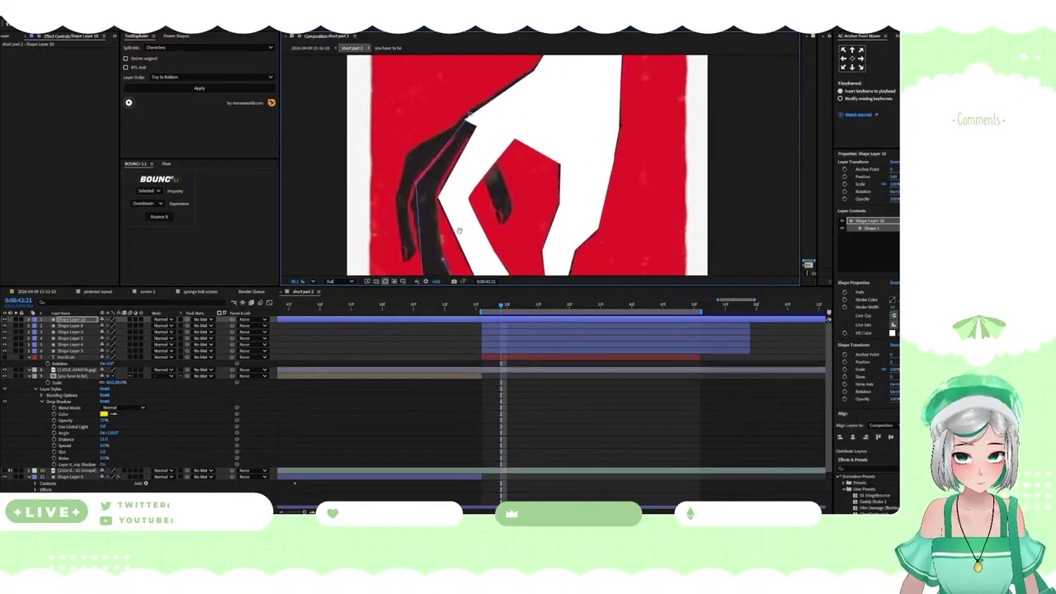
left_click(448, 200)
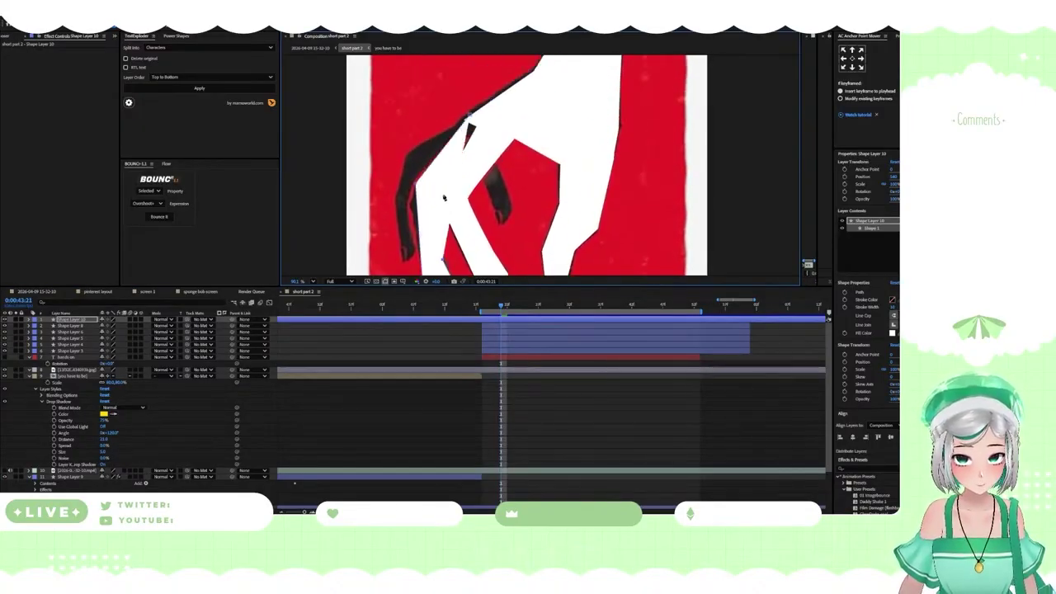
left_click(443, 196)
left_click(492, 127)
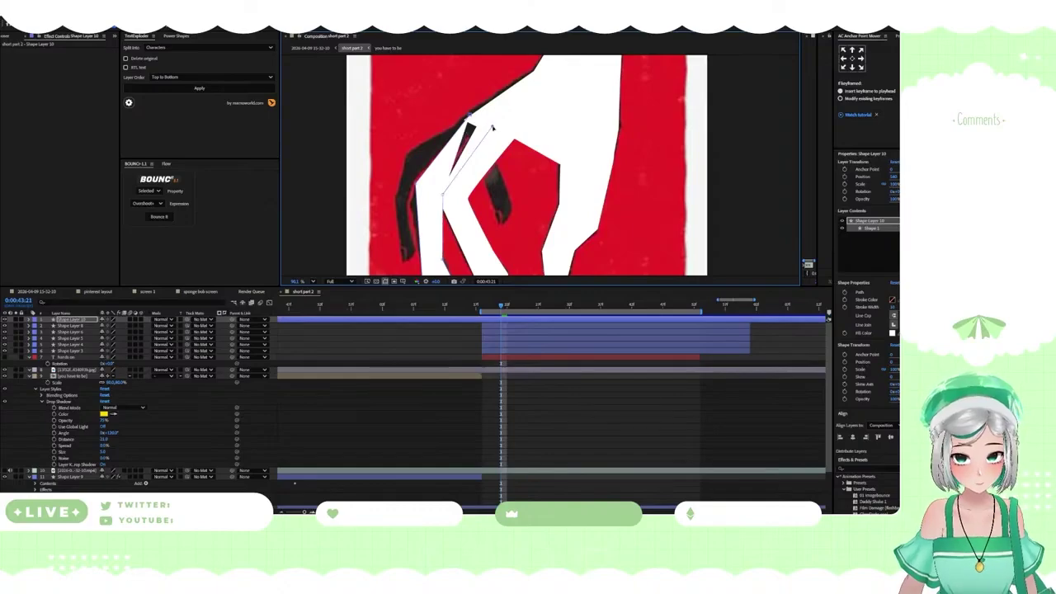
left_click(497, 114)
left_click(484, 113)
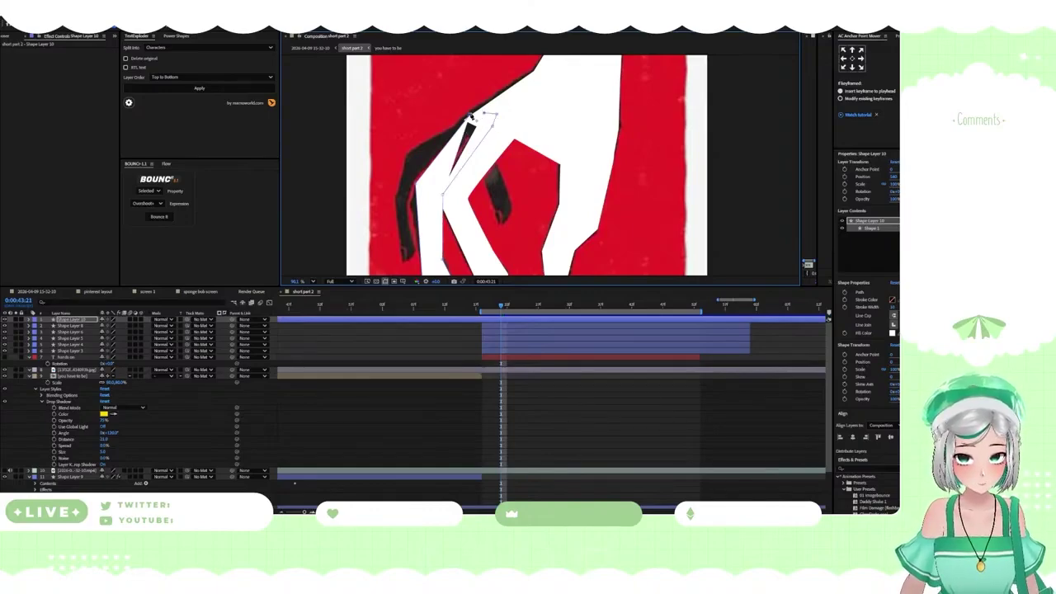
left_click(469, 117)
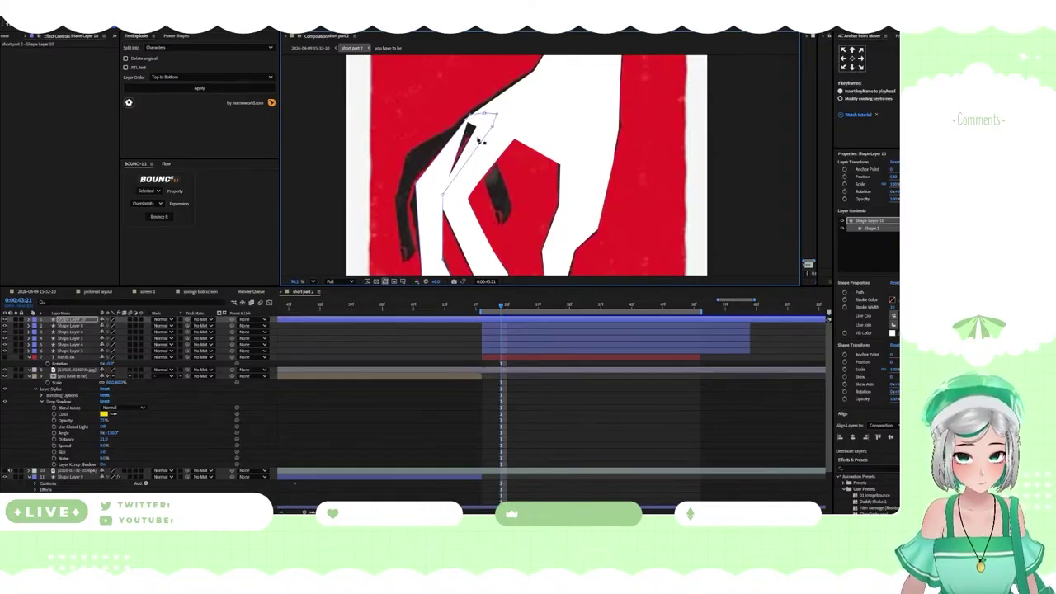
left_click(513, 395)
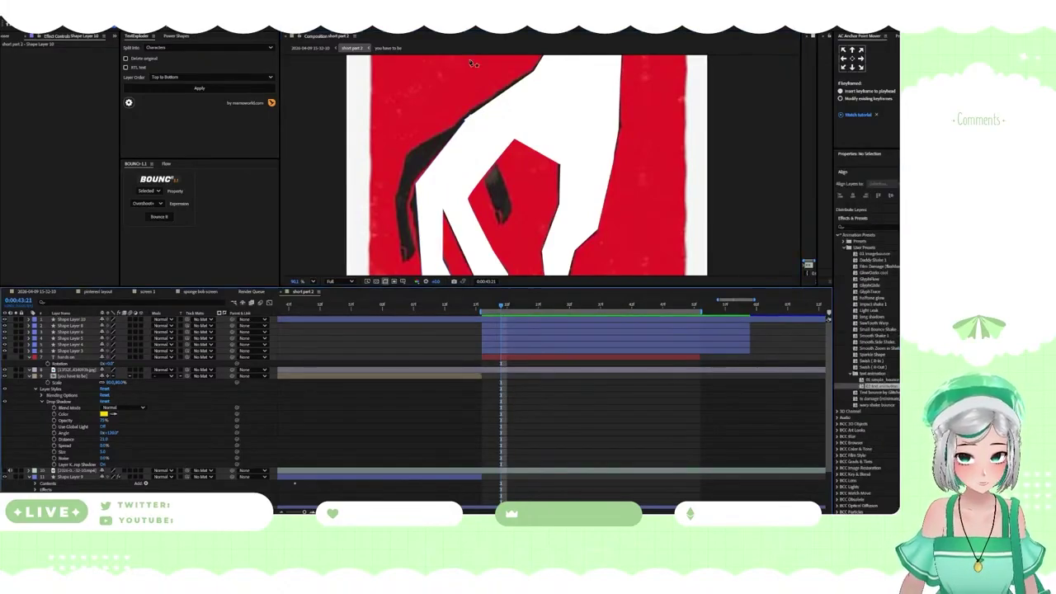
Trace the poster hand's outermost finger as another closed white Pen shape on its own layer, overlapping the palm, and deselect it
left_click(470, 115)
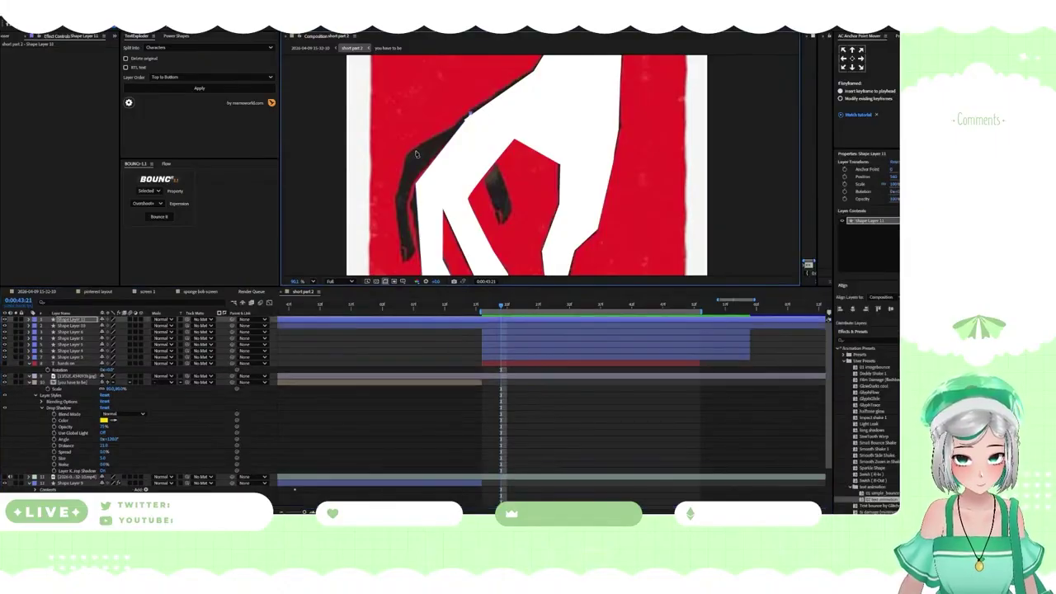
left_click(406, 152)
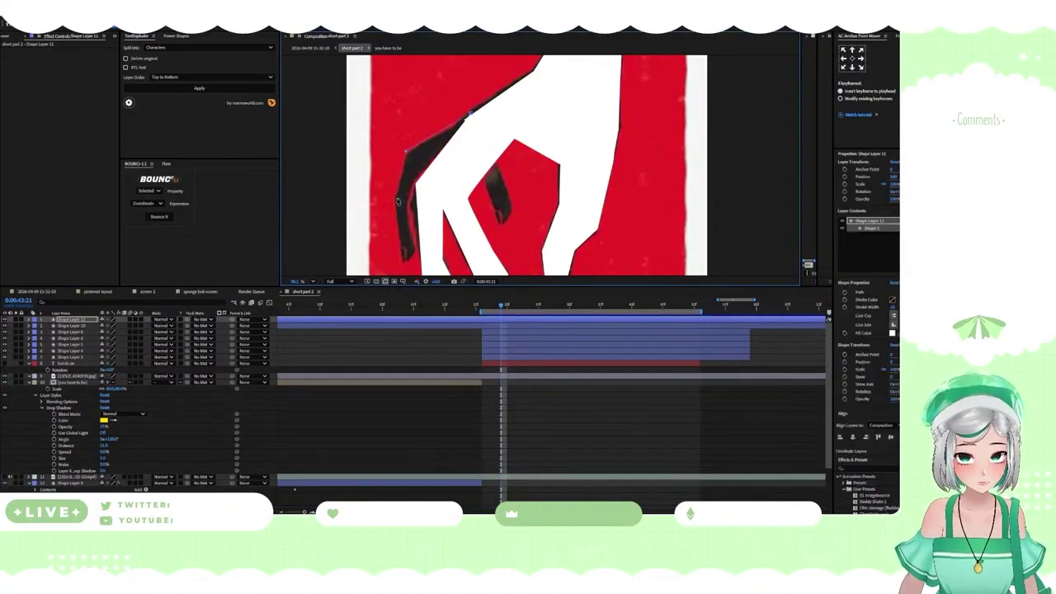
left_click(399, 199)
left_click(405, 264)
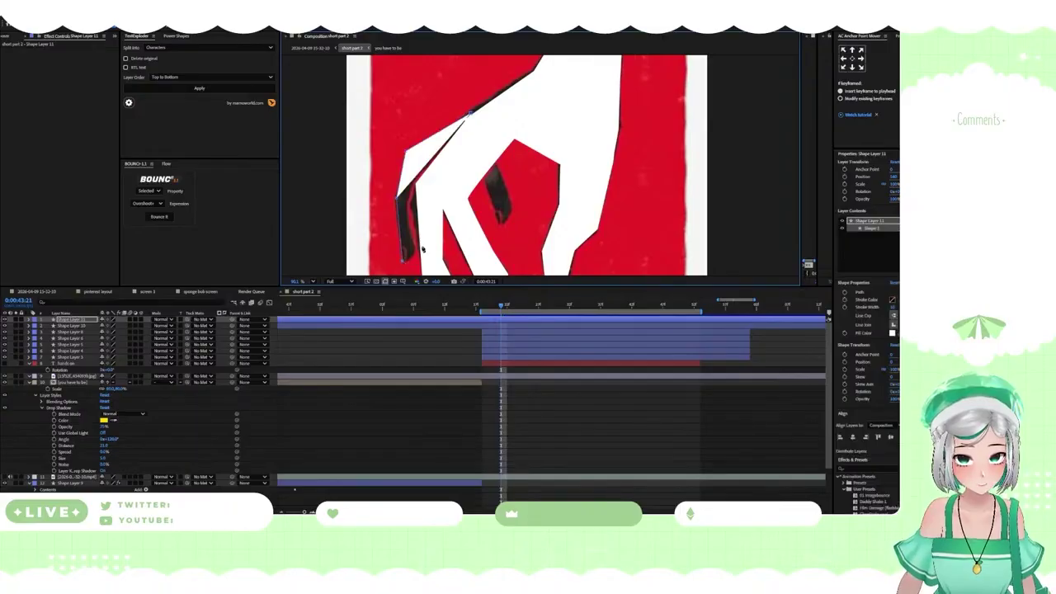
left_click(419, 187)
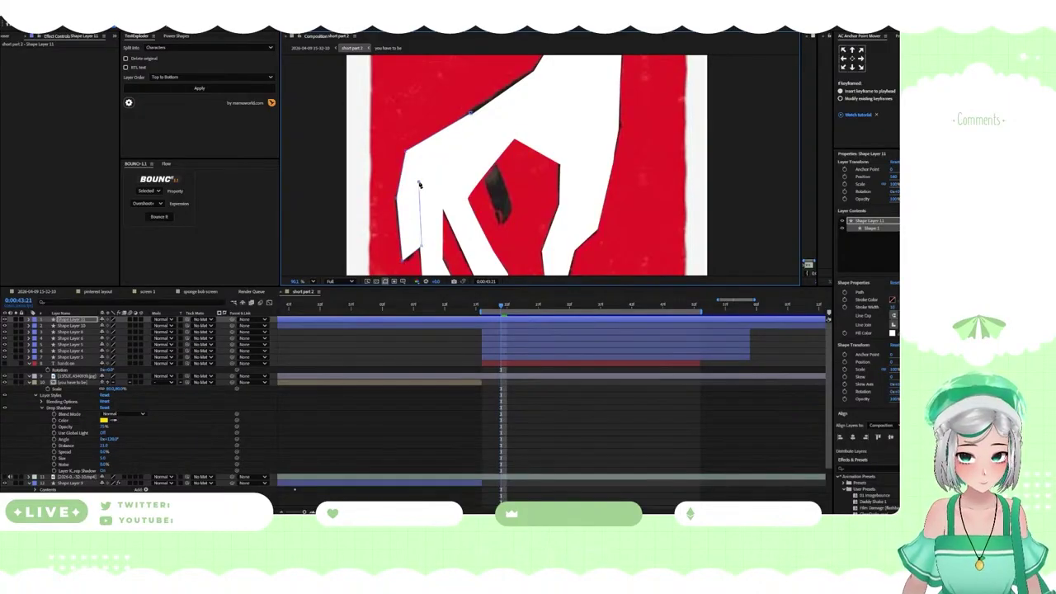
left_click(479, 132)
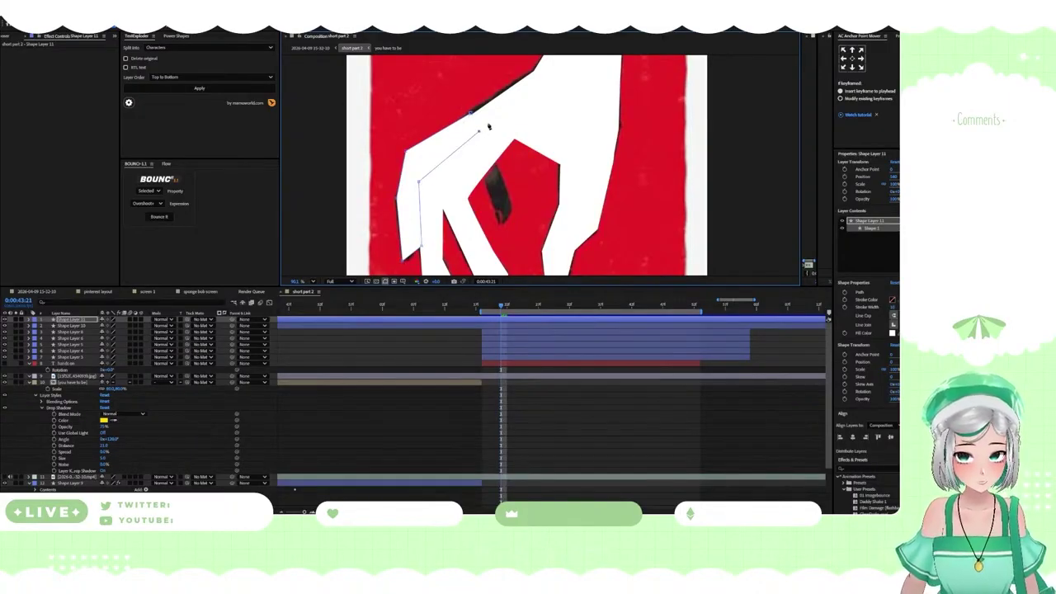
left_click(490, 119)
left_click(485, 109)
left_click(471, 113)
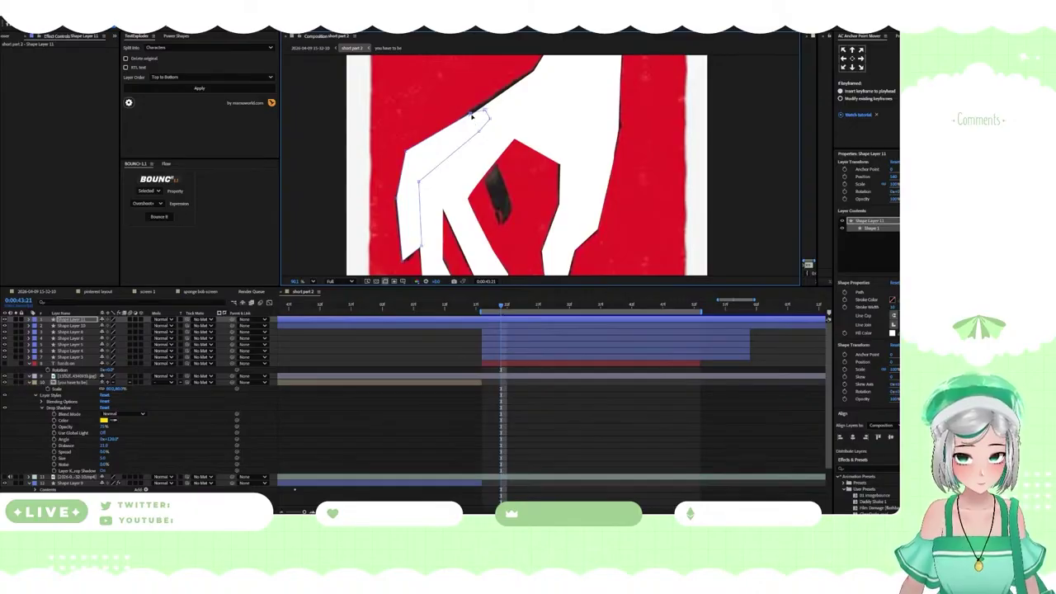
left_click(533, 407)
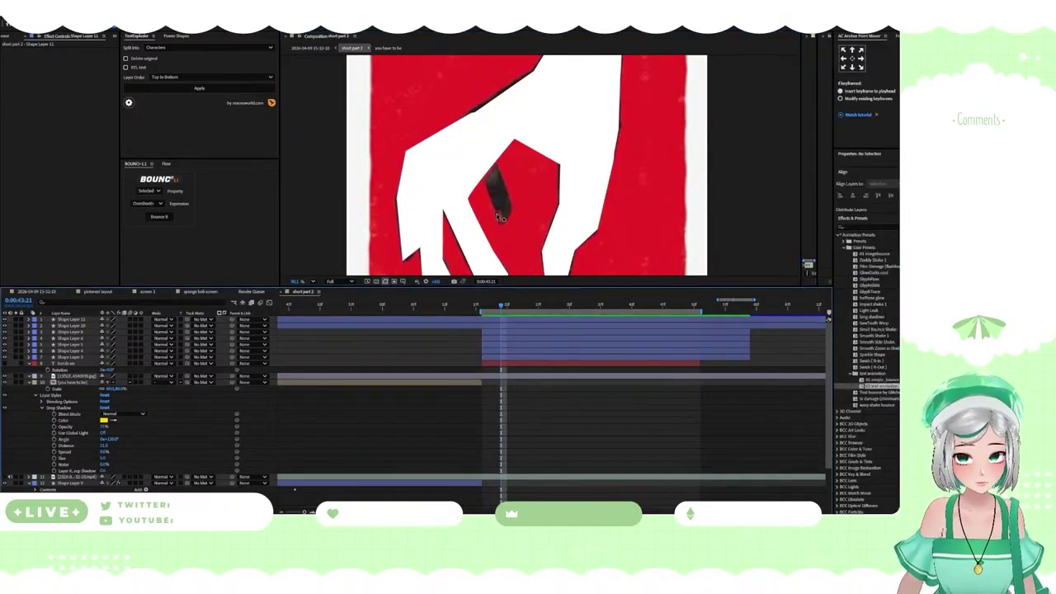
Trace the poster hand's short inner finger as a closed white Pen shape on a new layer, overlapping the palm, and deselect it
left_click(496, 224)
left_click(506, 228)
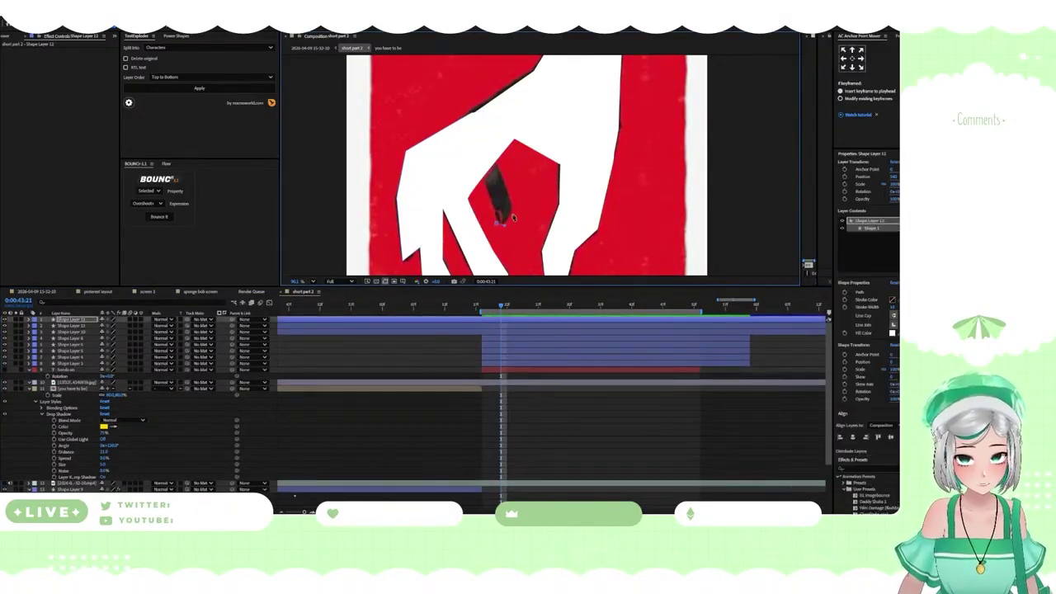
left_click(488, 113)
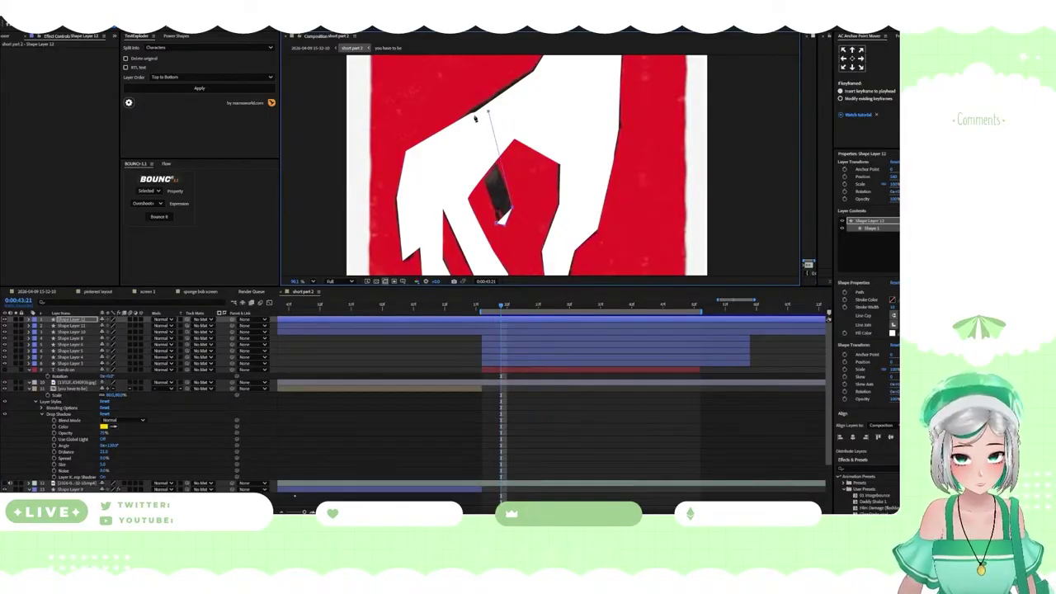
left_click(472, 120)
left_click(495, 219)
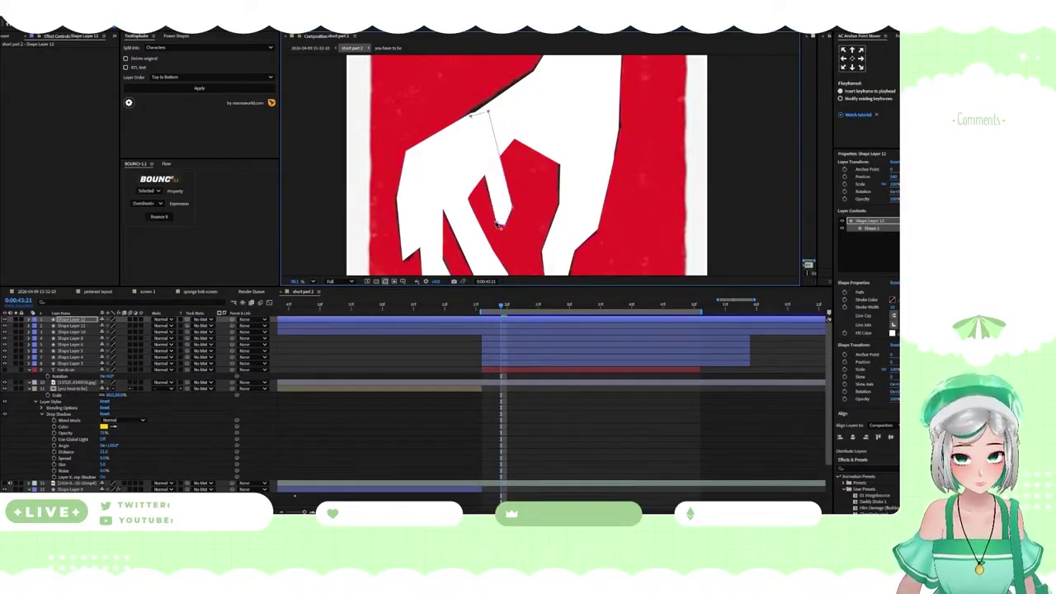
left_click(577, 443)
Trim the in points of the three newest finger layers to the start of the other hand shape layers
scroll(523, 159, "down", 3)
scroll(531, 176, "up", 1)
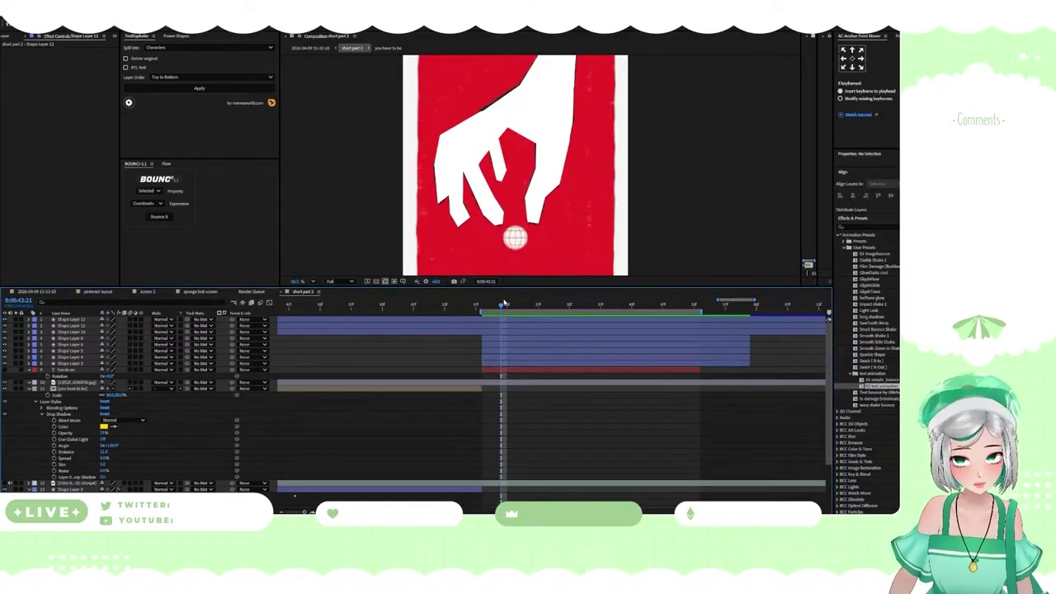
left_click_drag(499, 307, 482, 306)
left_click(489, 330)
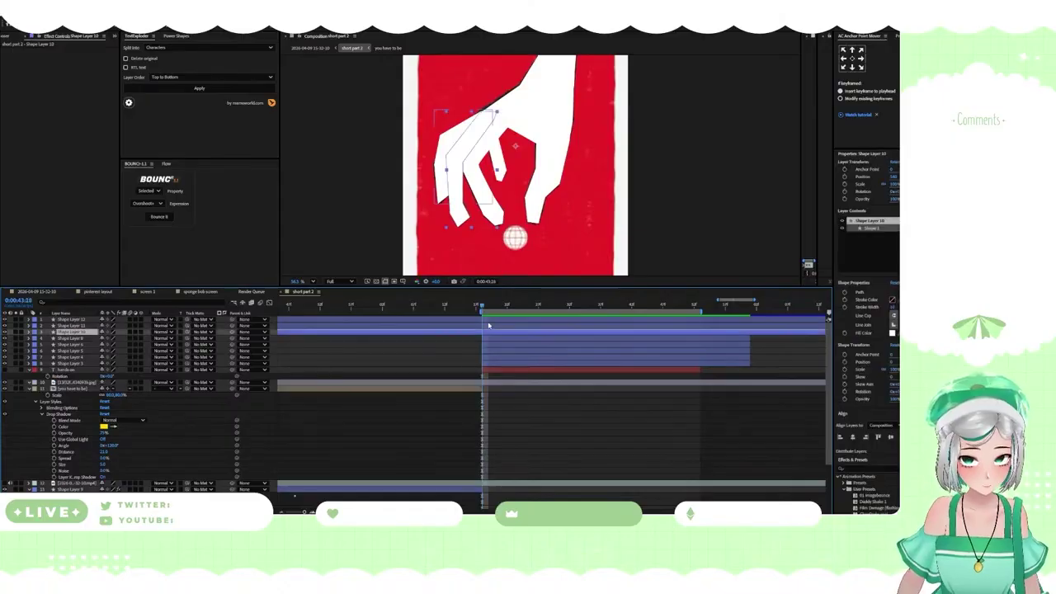
left_click(488, 321, "shift")
key("alt+bracketleft")
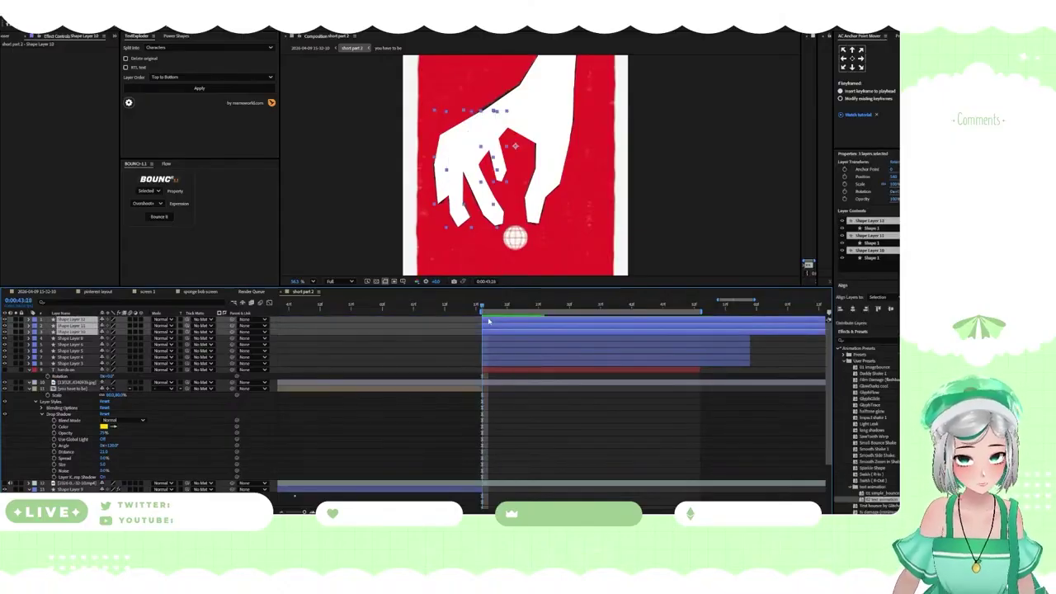
Move the palm layer to the top of the layer stack and place the forearm layer above it
left_click(488, 342)
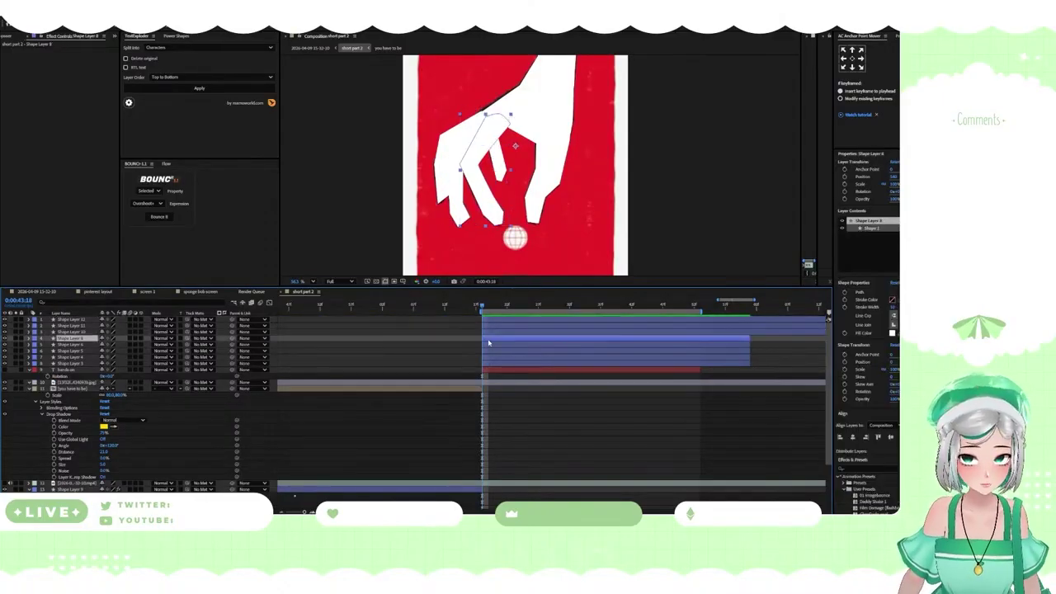
left_click(538, 103)
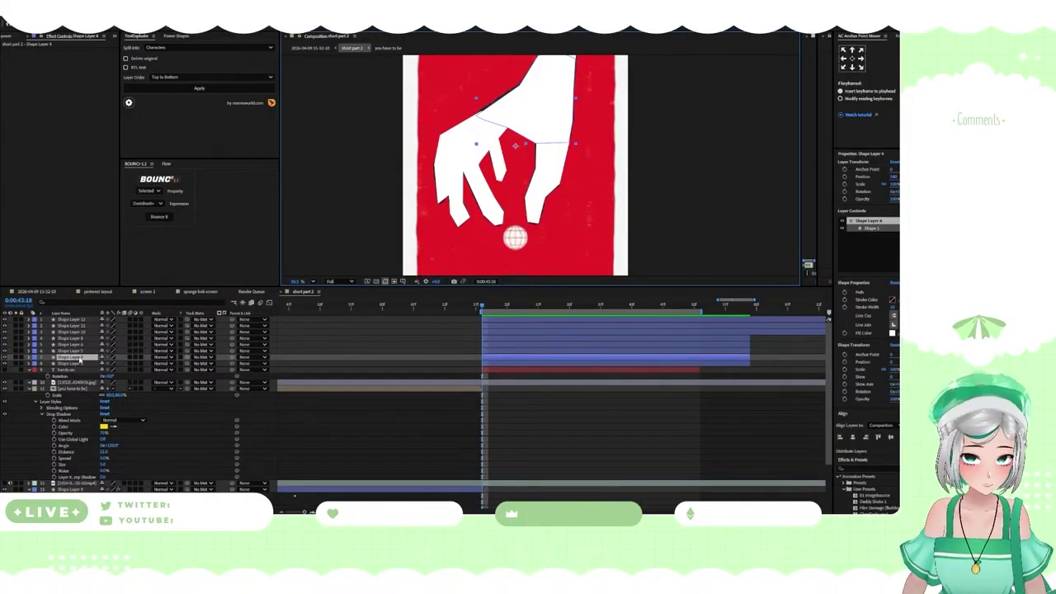
left_click_drag(80, 358, 85, 319)
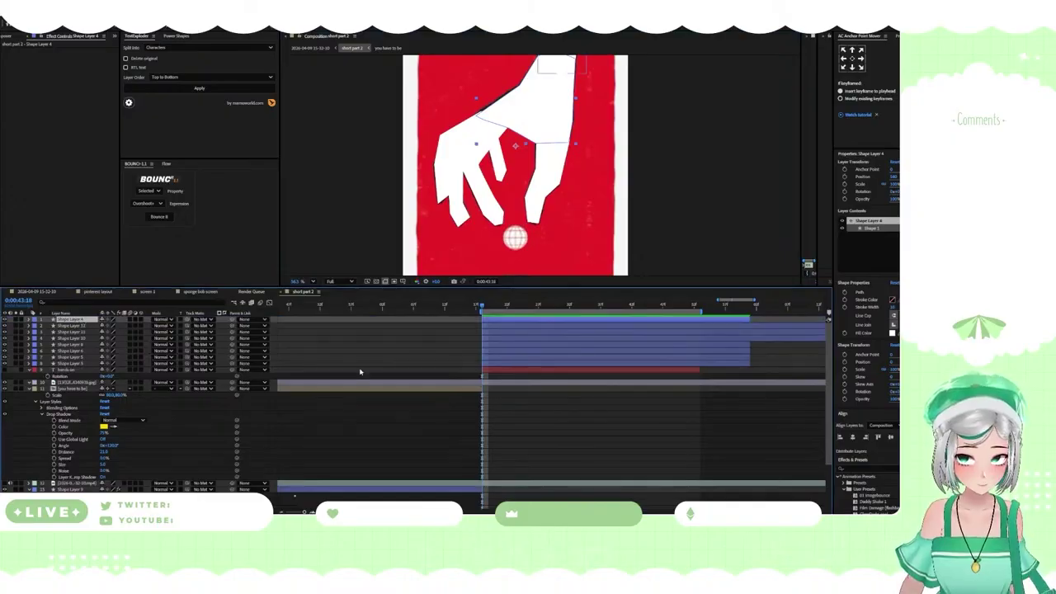
left_click(570, 427)
scroll(550, 226, "down", 2)
scroll(572, 128, "up", 1)
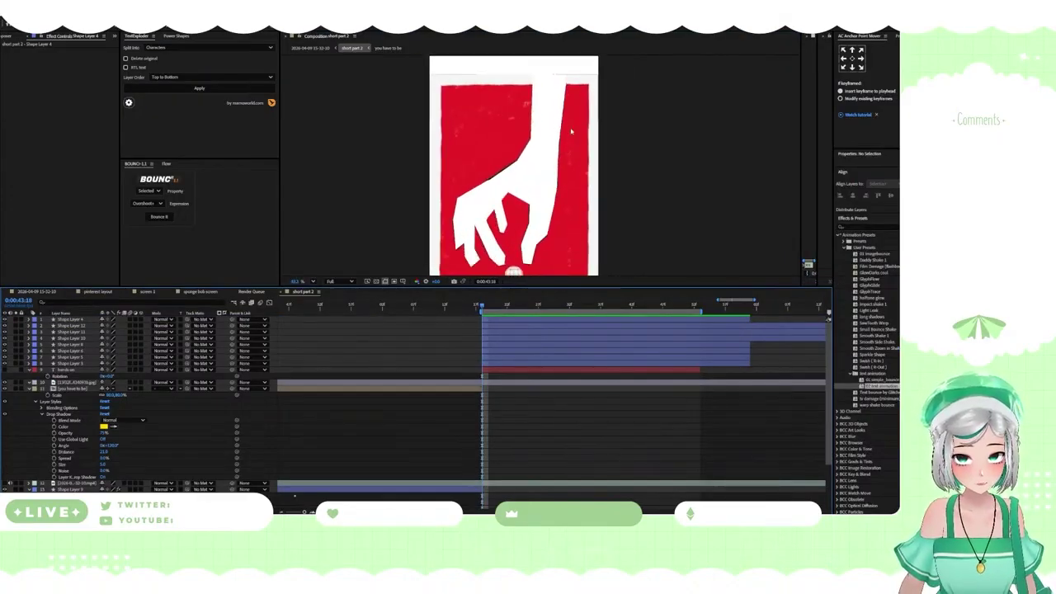
left_click(552, 118)
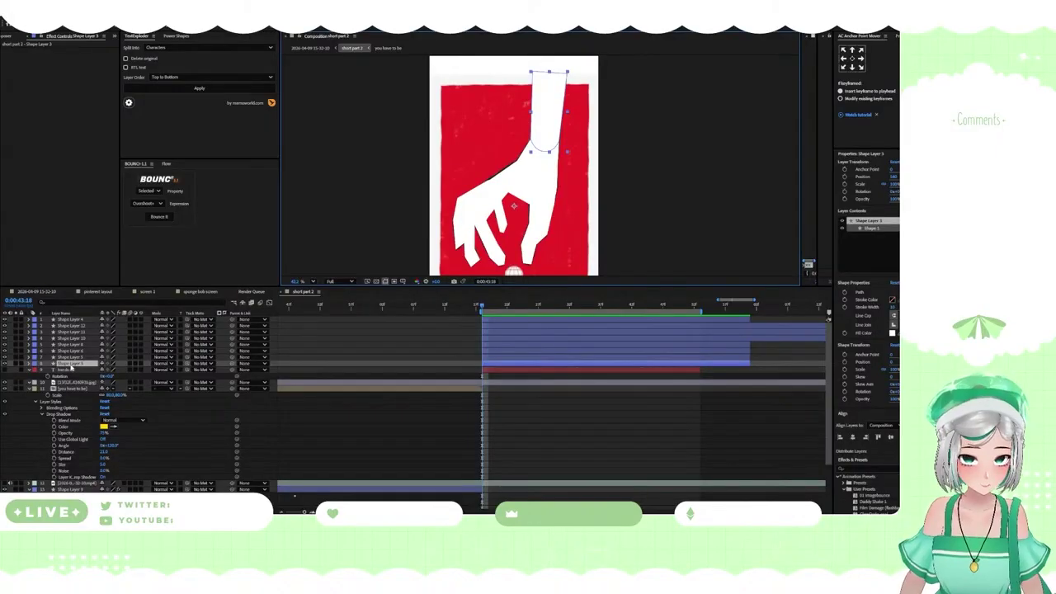
left_click_drag(71, 366, 85, 319)
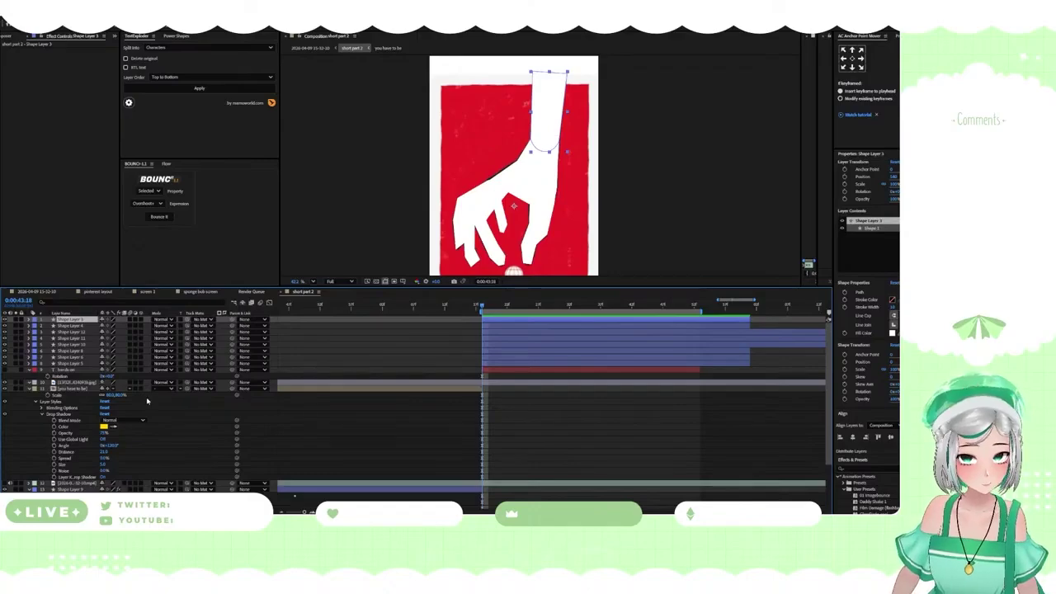
left_click(518, 207)
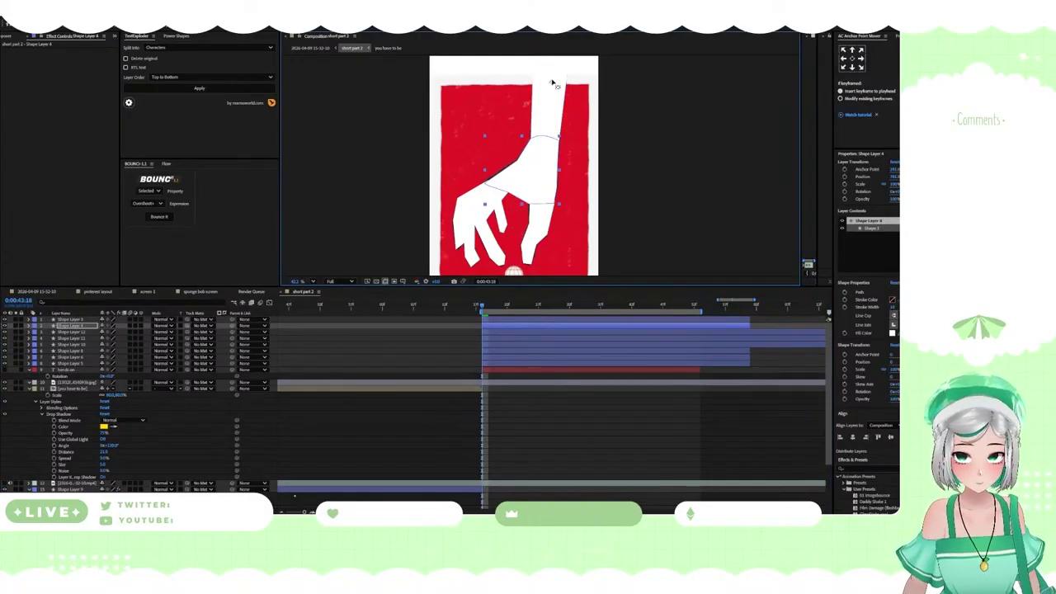
key("space")
key("space")
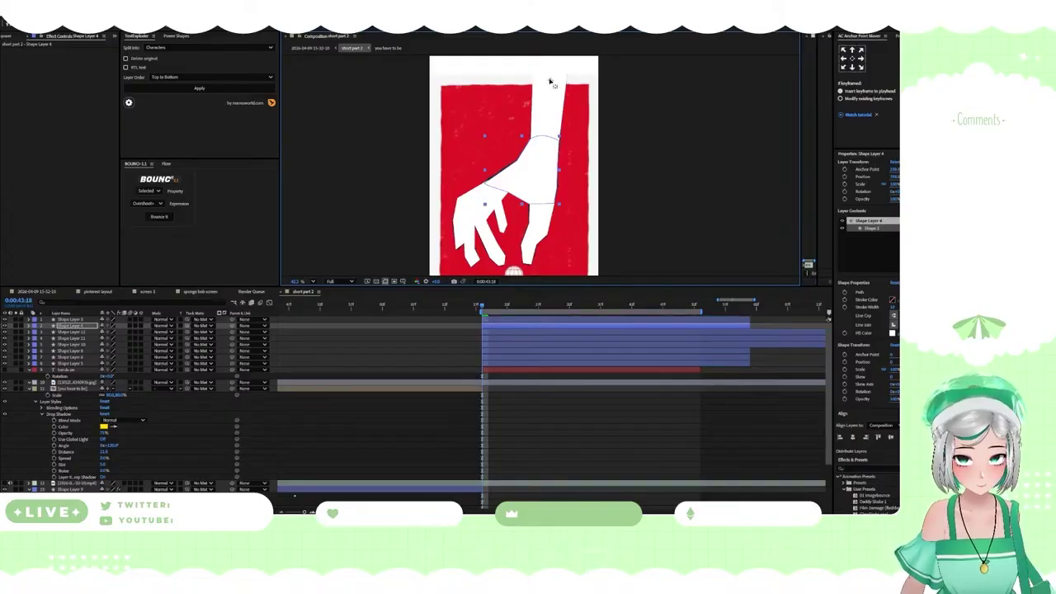
key("ctrl+z")
Place the forearm layer's anchor point at the arm's upper end and the palm layer's anchor point at the wrist
left_click(501, 319)
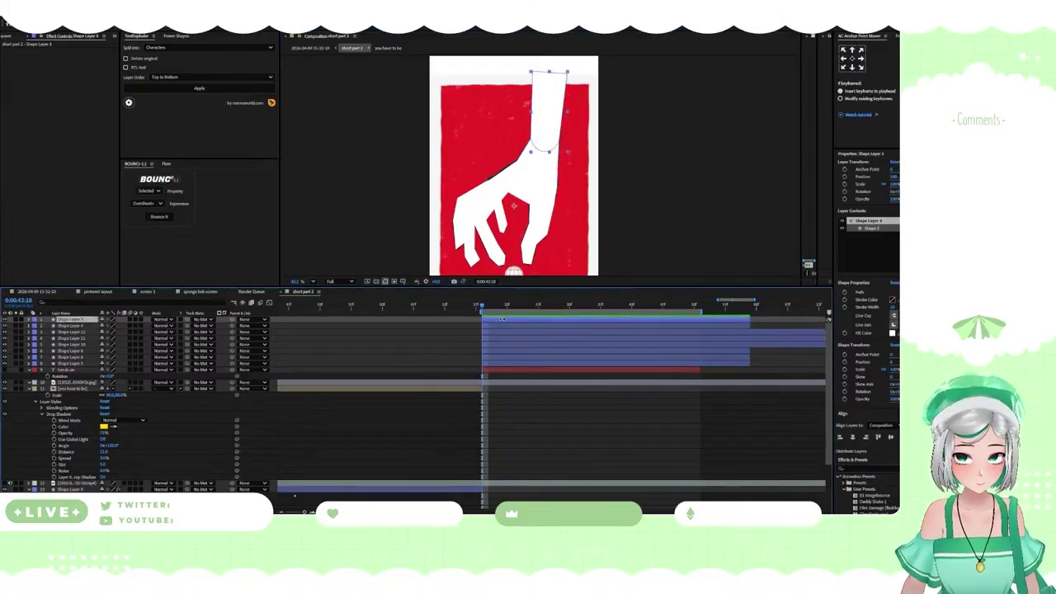
left_click(518, 210)
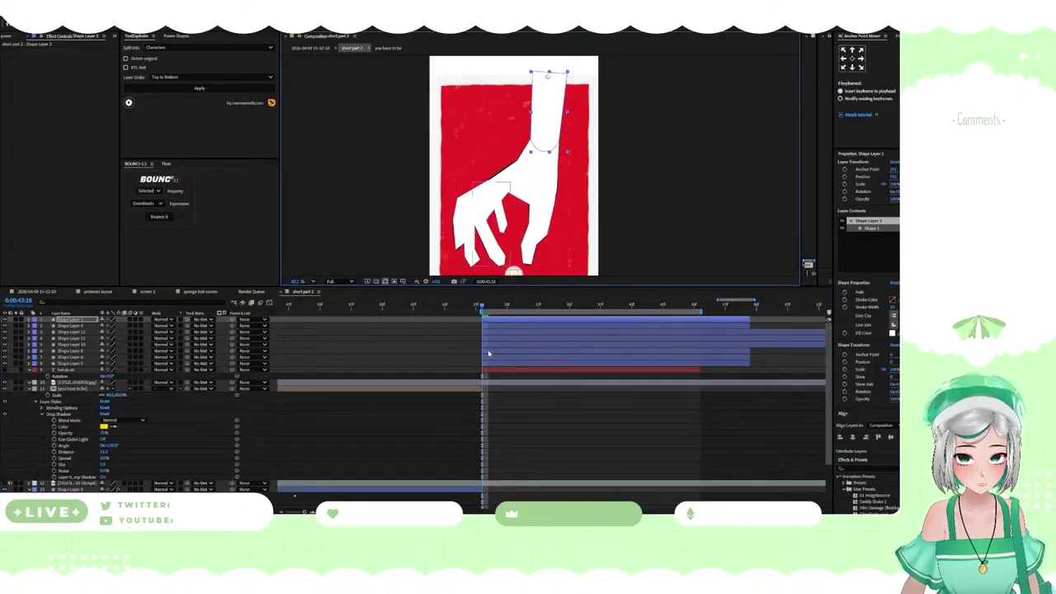
left_click(528, 146)
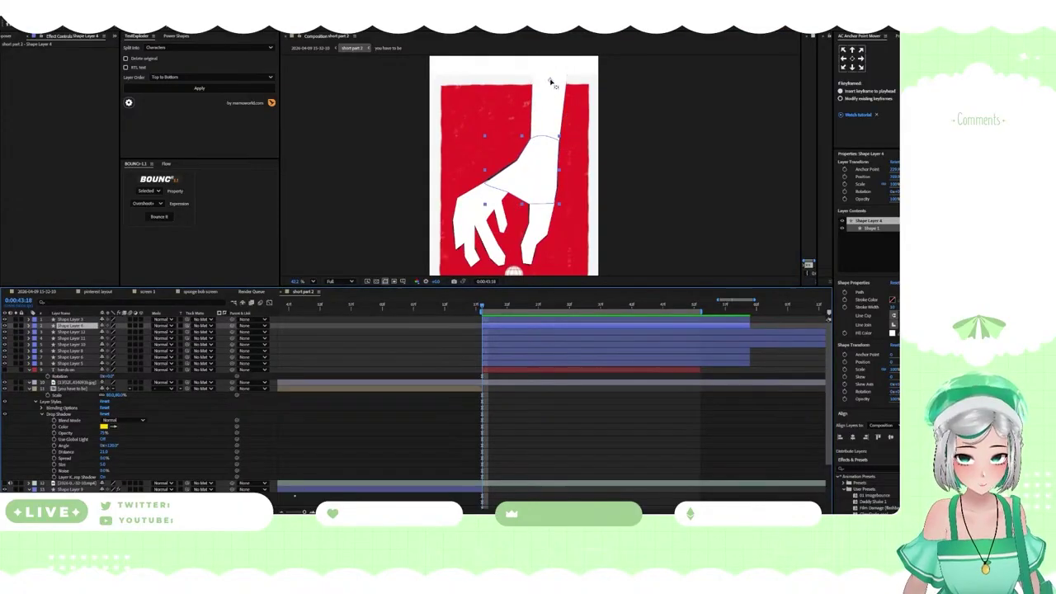
left_click_drag(549, 81, 543, 141)
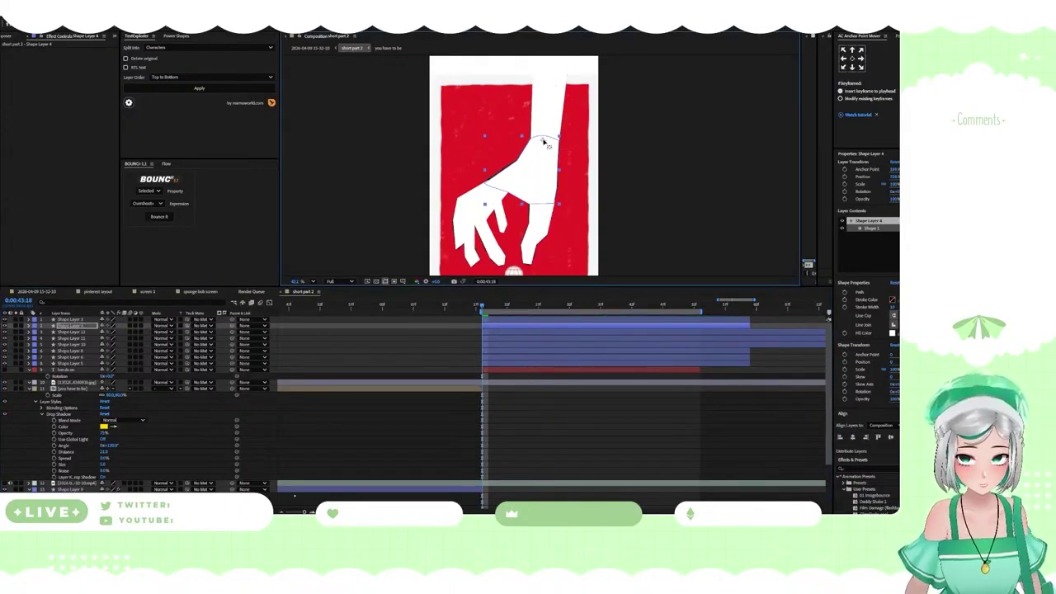
Move the anchor point of each of the four finger layers to its knuckle, where the finger joins the palm
left_click(503, 330)
scroll(540, 212, "up", 3)
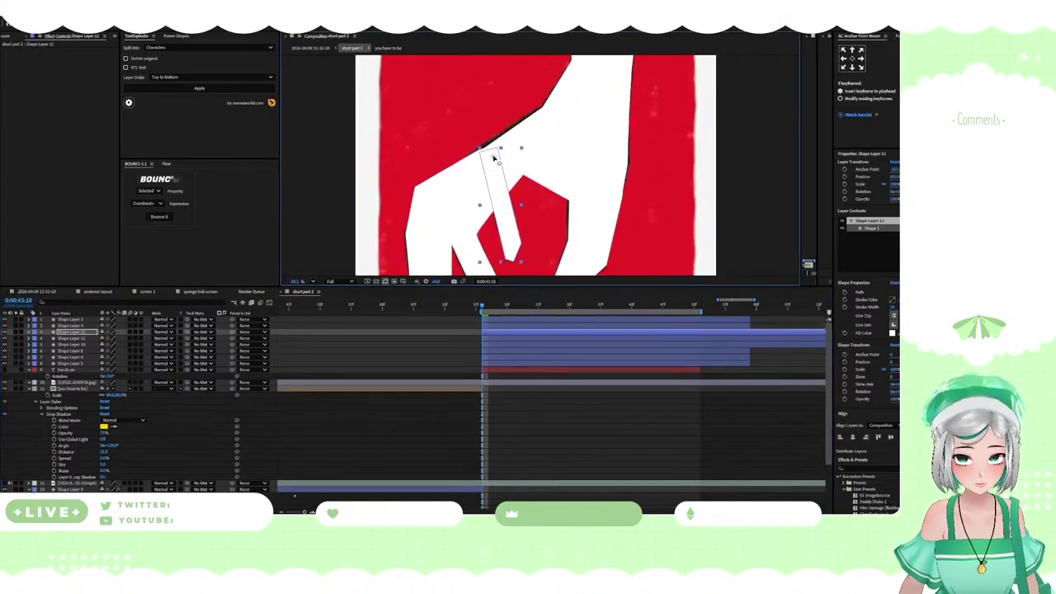
left_click(518, 339)
left_click_drag(536, 205, 487, 159)
left_click(505, 346)
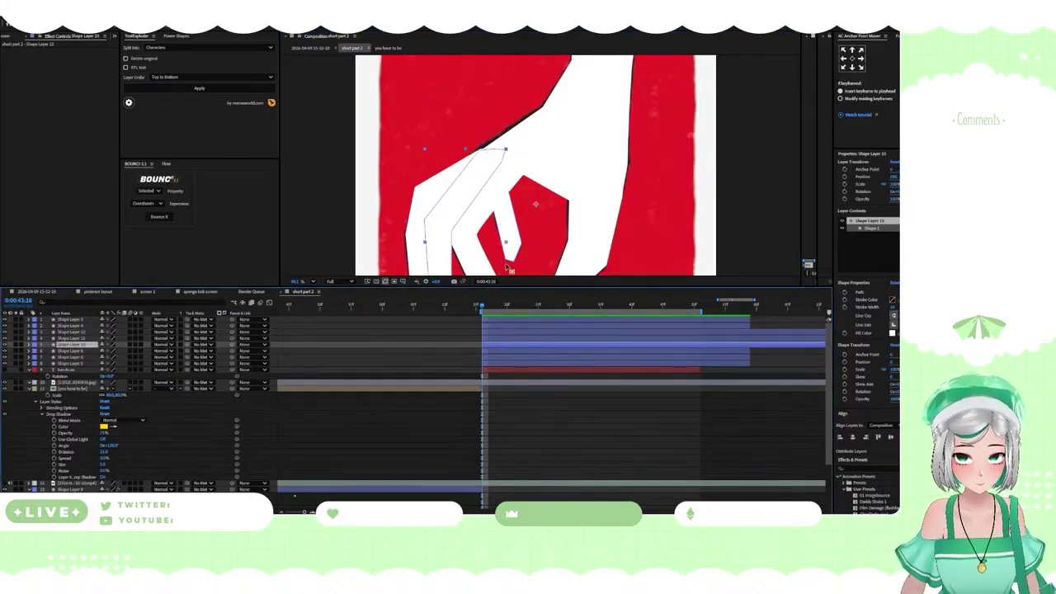
left_click_drag(536, 207, 490, 159)
left_click(513, 354)
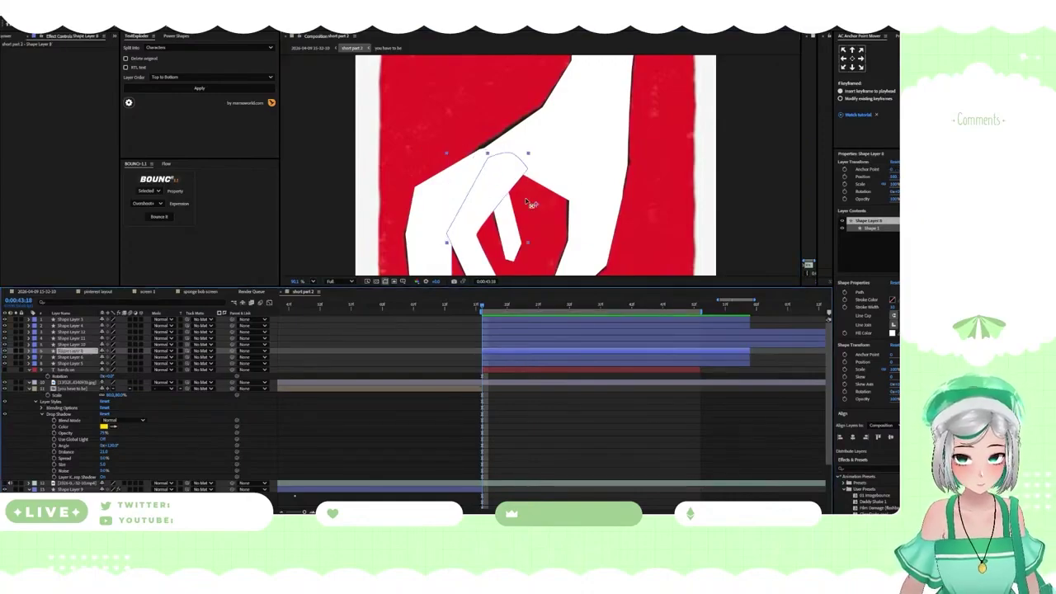
left_click_drag(538, 206, 502, 172)
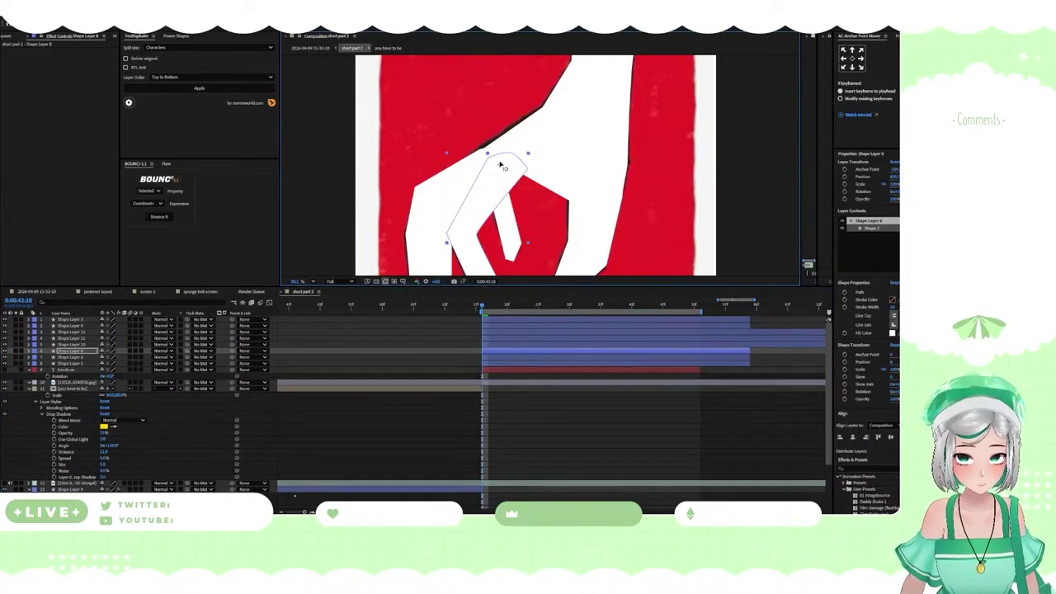
Delete Shape Layer 6, the duplicate of the finger traced on Shape Layer 8
left_click(493, 355)
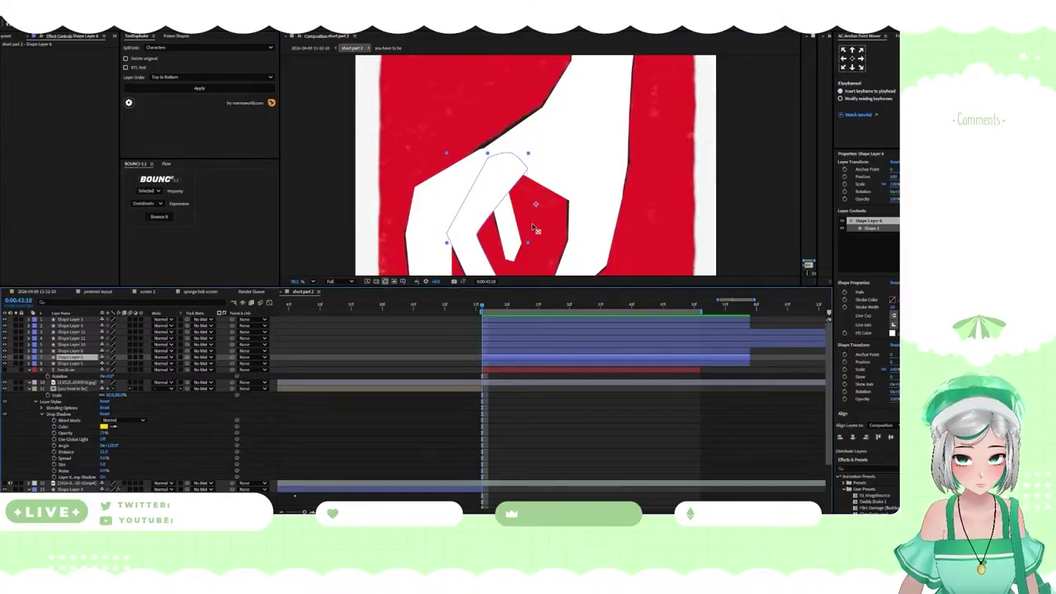
scroll(534, 230, "down", 2)
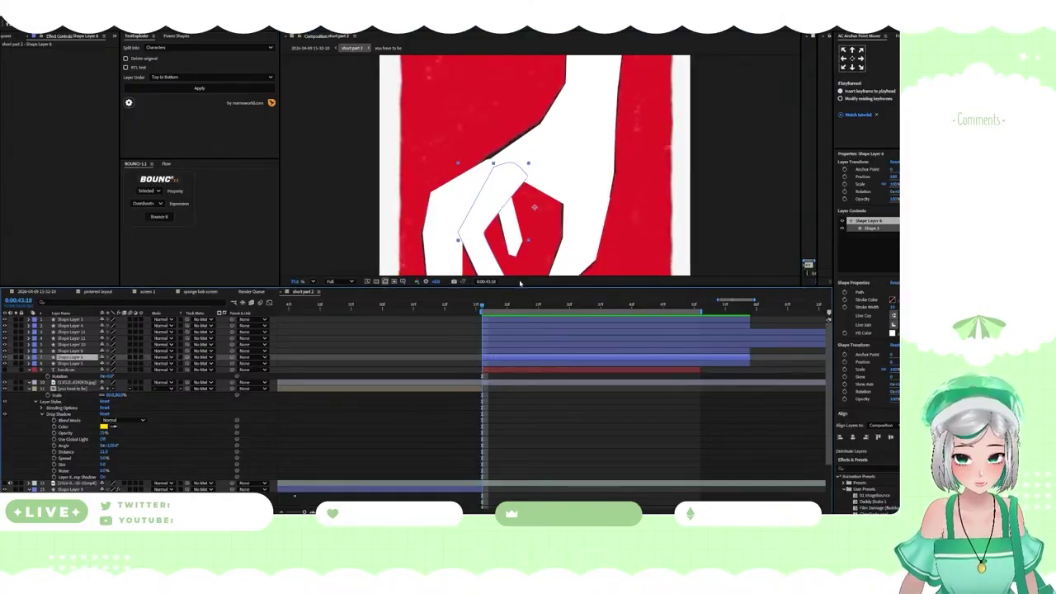
key("Delete")
Move the anchor point of the thumb-side finger layer, Shape Layer 5, to its joint with the palm
left_click(503, 358)
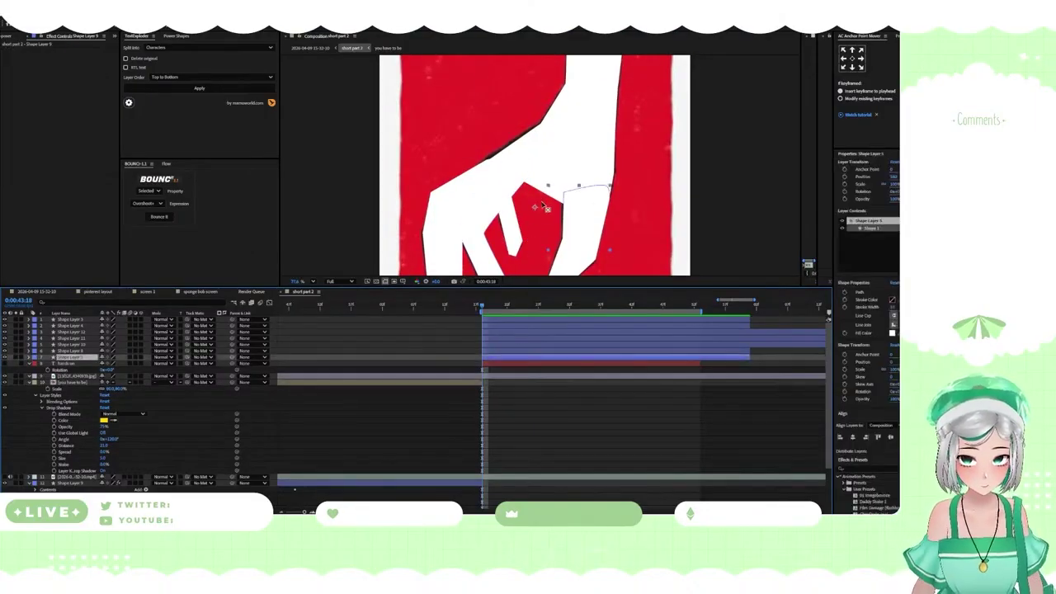
left_click_drag(536, 212, 590, 198)
scroll(539, 337, "down", 3)
scroll(535, 339, "up", 3)
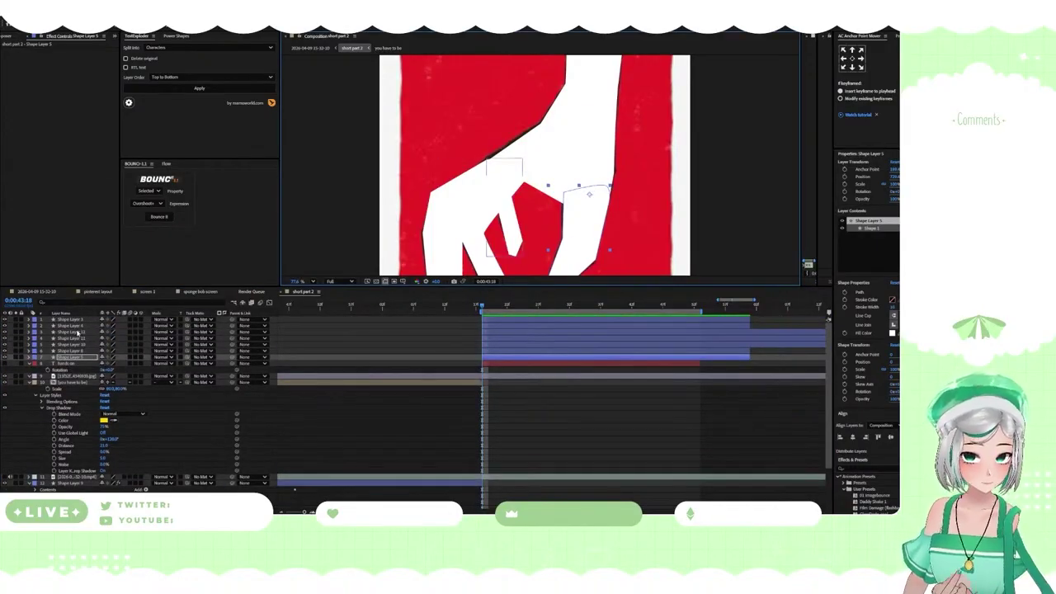
Parent the five finger layers to the palm layer, and parent the palm layer to the forearm layer
left_click(77, 332)
left_click(71, 325)
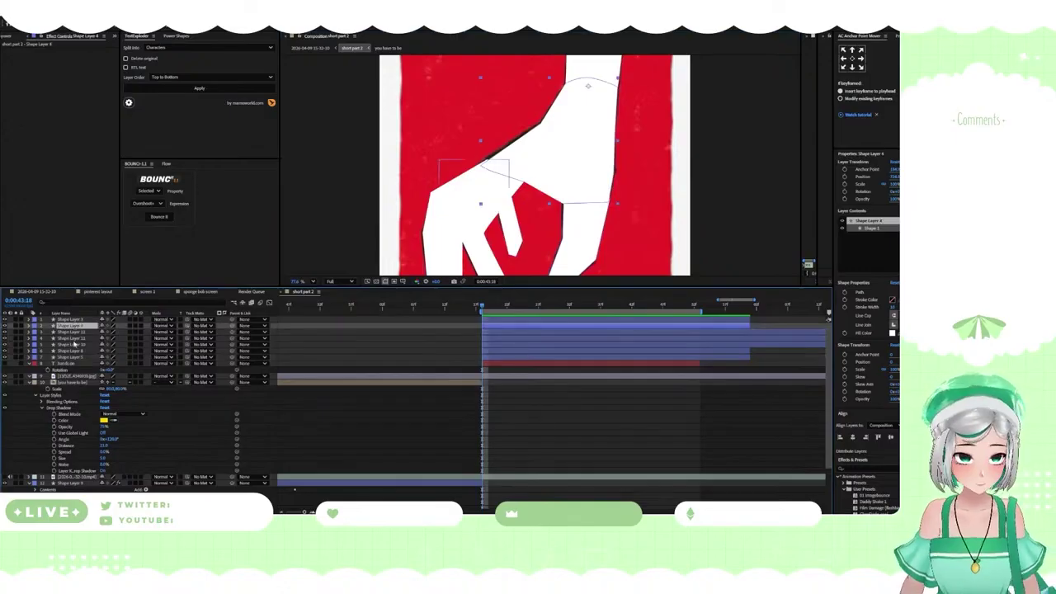
left_click(70, 333)
left_click(71, 357, "shift")
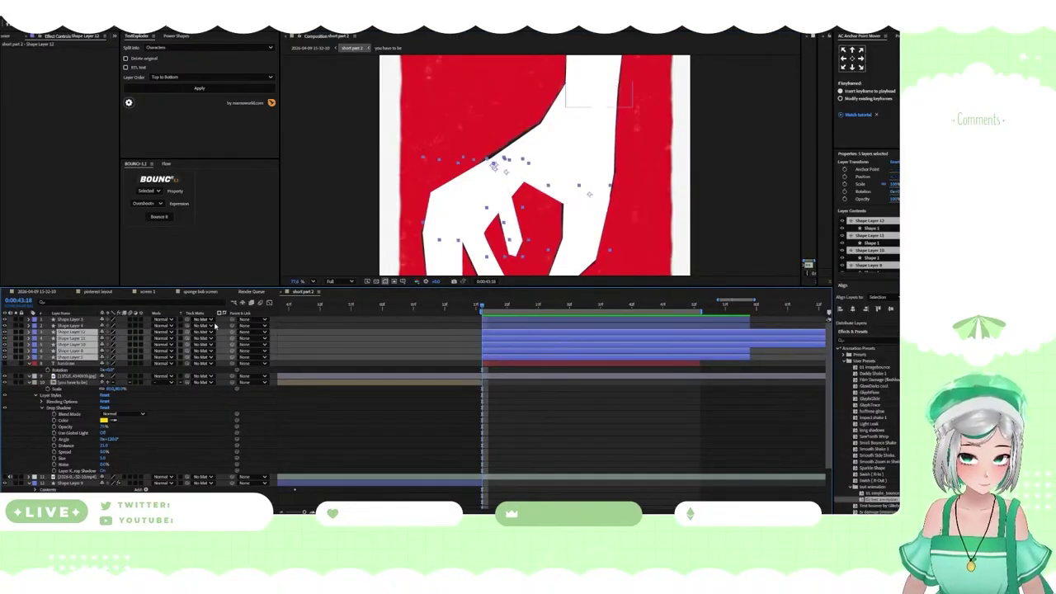
left_click_drag(232, 333, 70, 327)
left_click(79, 327)
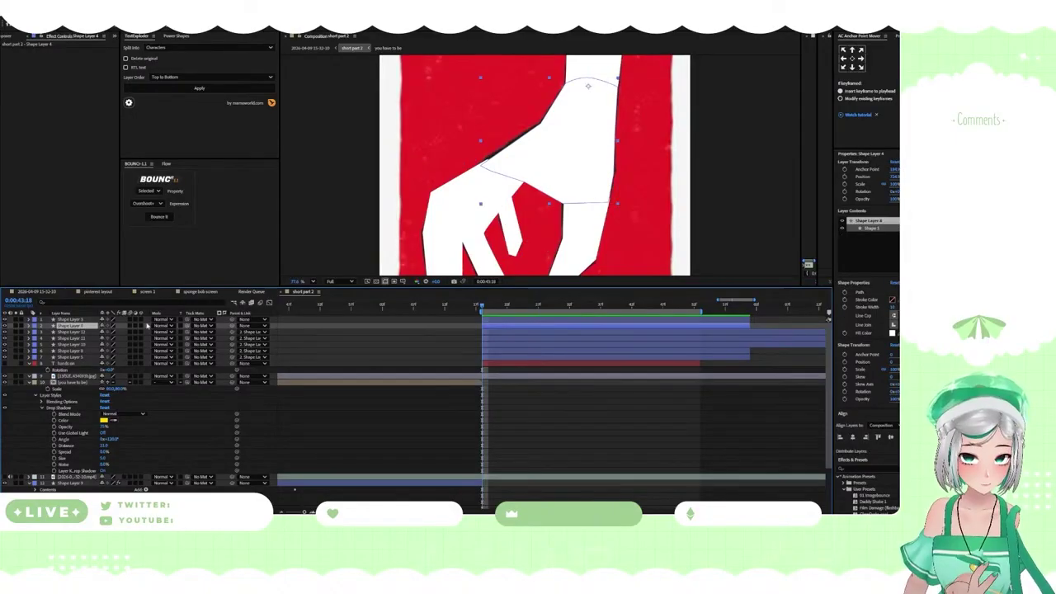
left_click_drag(232, 325, 80, 321)
Show the forearm layer's Position and Rotation properties with the whole poster in view
left_click(487, 318)
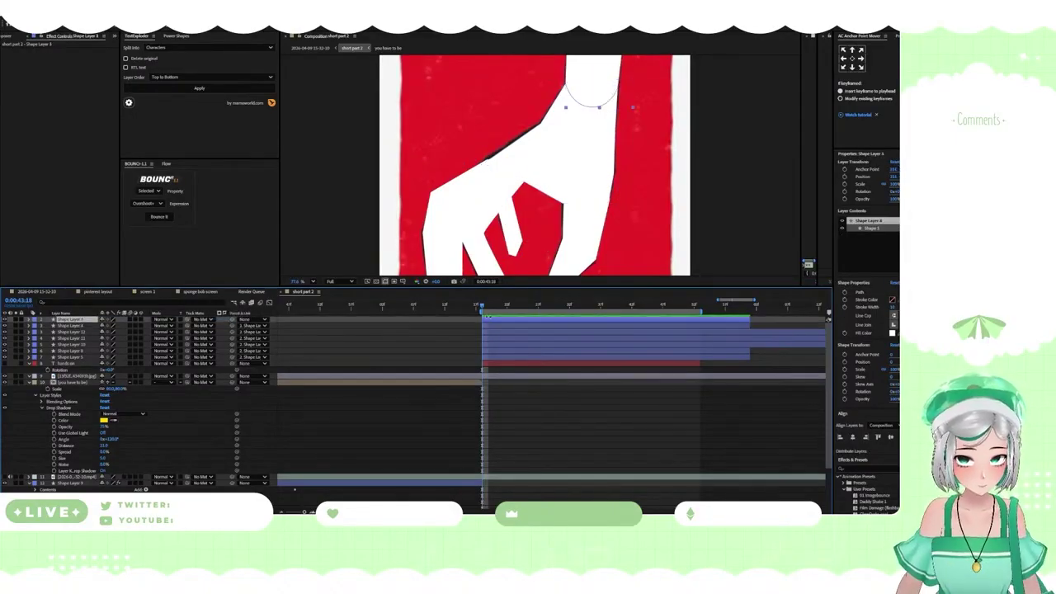
key("p")
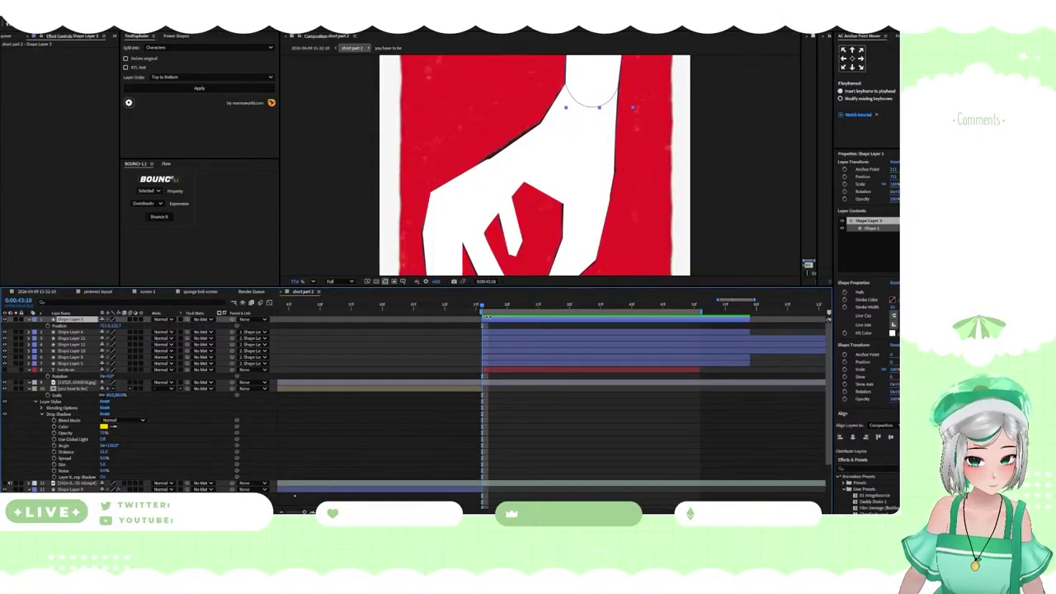
key("shift+r")
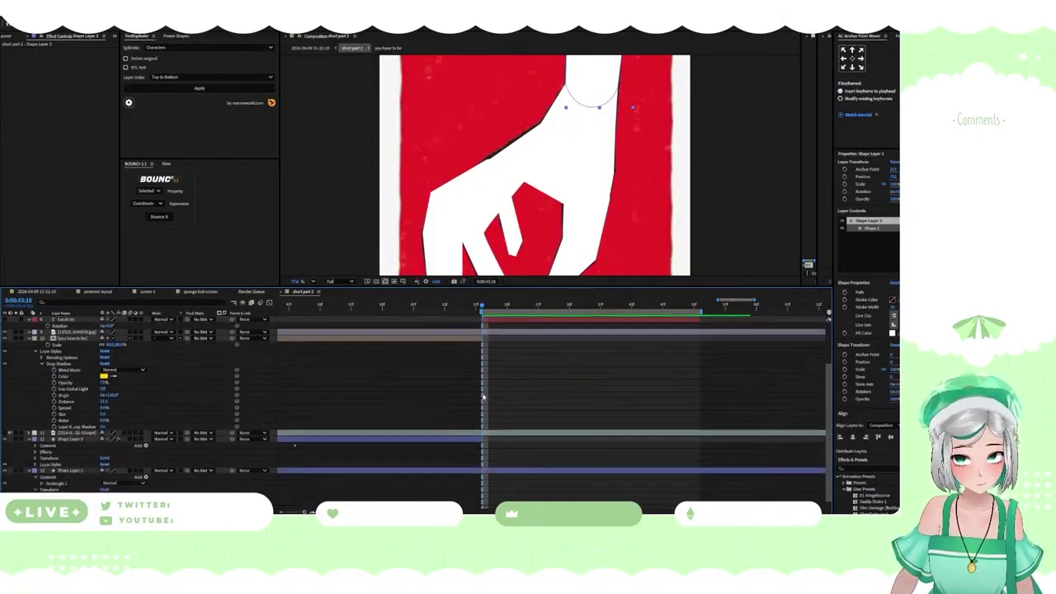
scroll(552, 200, "down", 2)
scroll(552, 200, "down", 2)
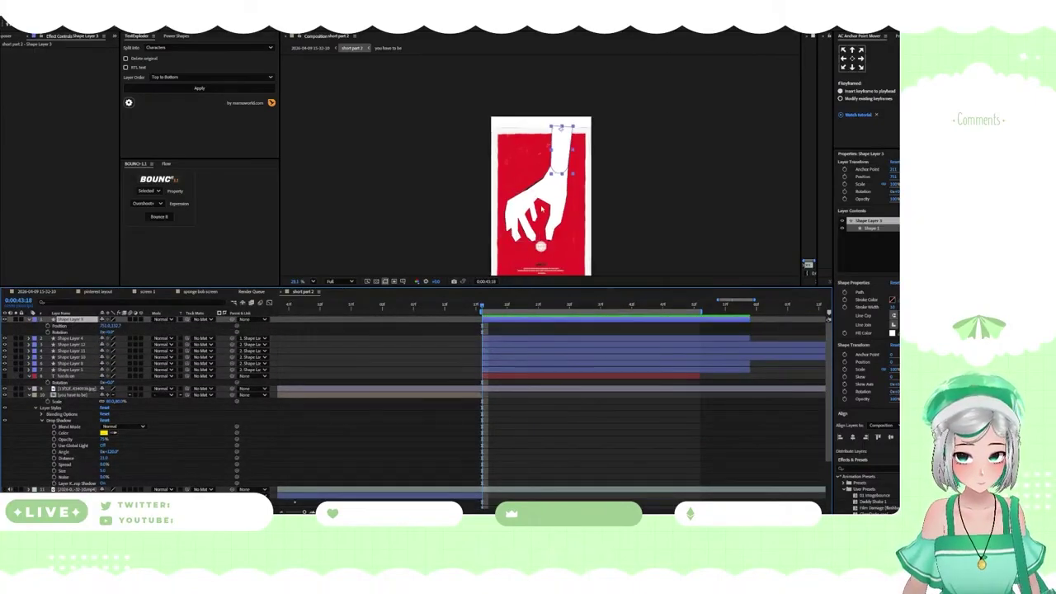
Move the arm layer, Shape Layer 3, up out of the frame and start position and rotation keyframes at 0:00:43:18
scroll(544, 202, "up", 1)
left_click_drag(117, 327, 0, 230)
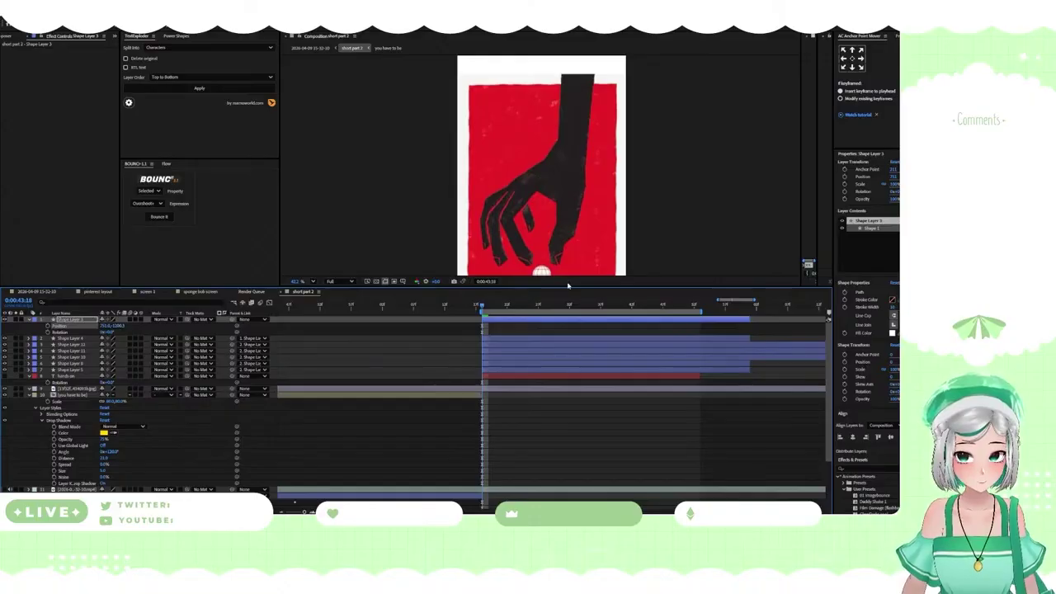
left_click(47, 326)
left_click(47, 333)
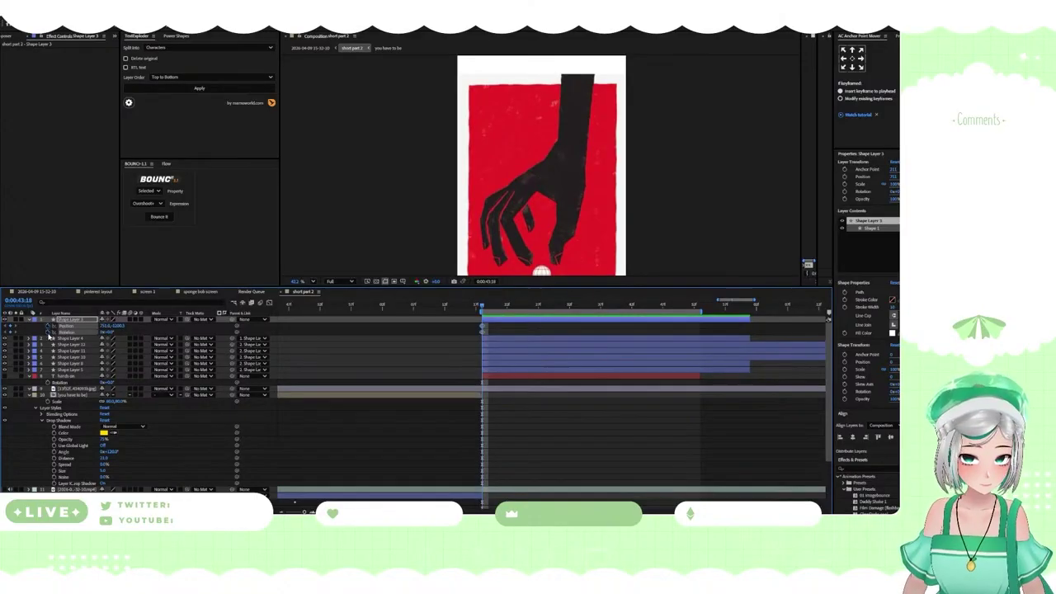
At 0:00:43:36, bring the arm layer back down vertically until the white hand overlays the poster's black hand
left_click(595, 305)
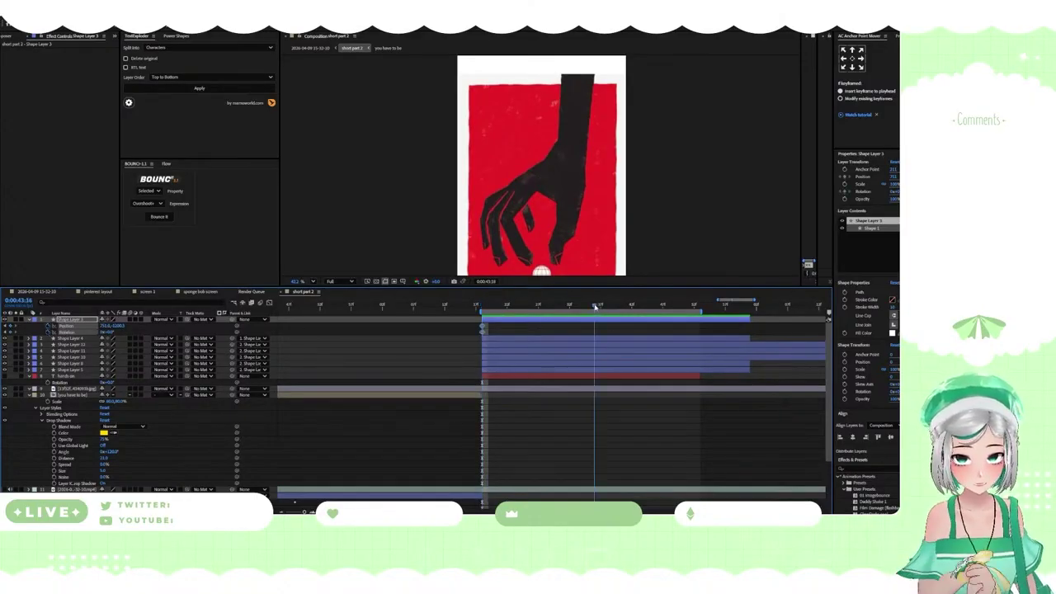
left_click(129, 333)
left_click(122, 325)
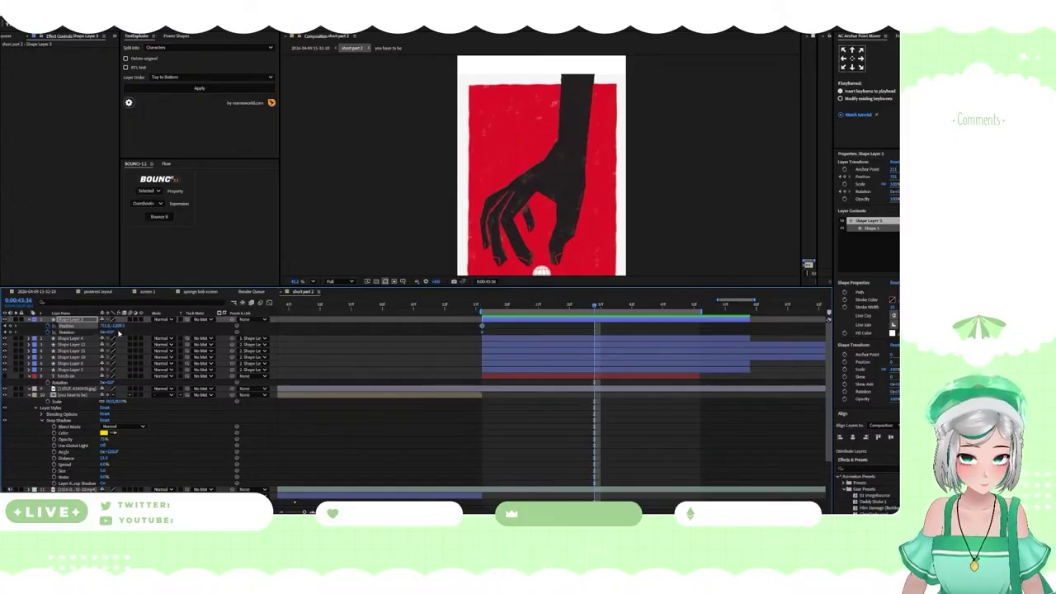
left_click_drag(118, 325, 614, 324)
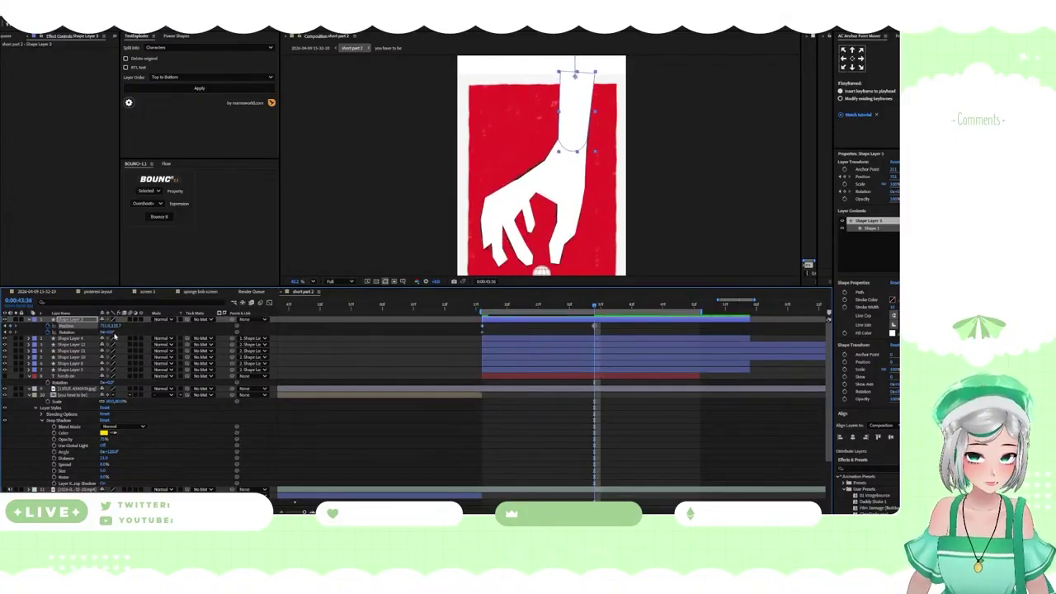
Keyframe a tilt of about 16° on the arm and swap its rotation keyframes so the arm starts tilted and ends straight
left_click_drag(110, 331, 118, 332)
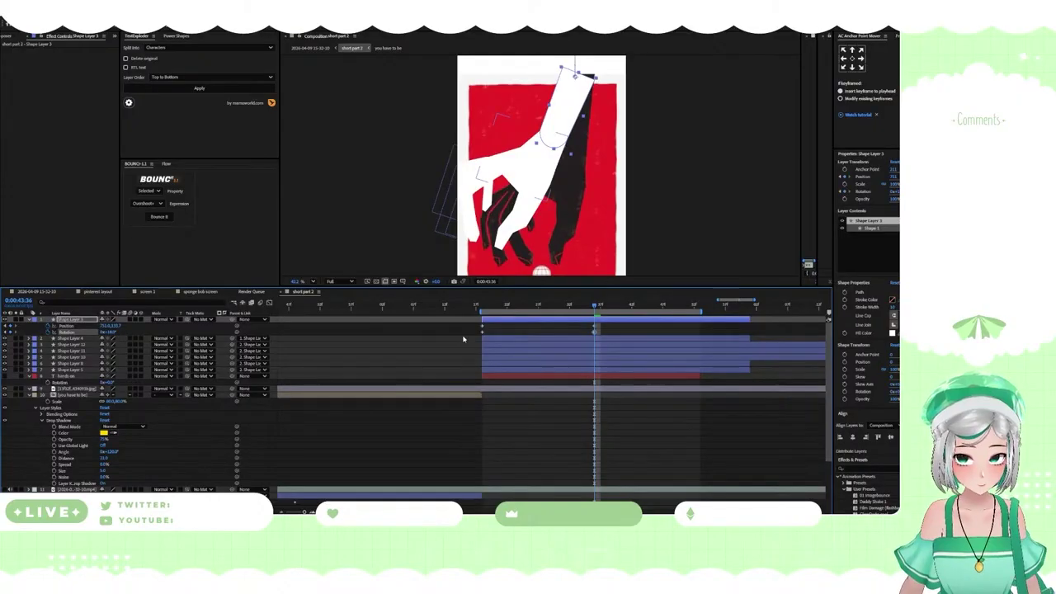
mouse_move(483, 333)
left_mouse_down()
mouse_move(546, 333)
mouse_move(483, 334)
left_mouse_up()
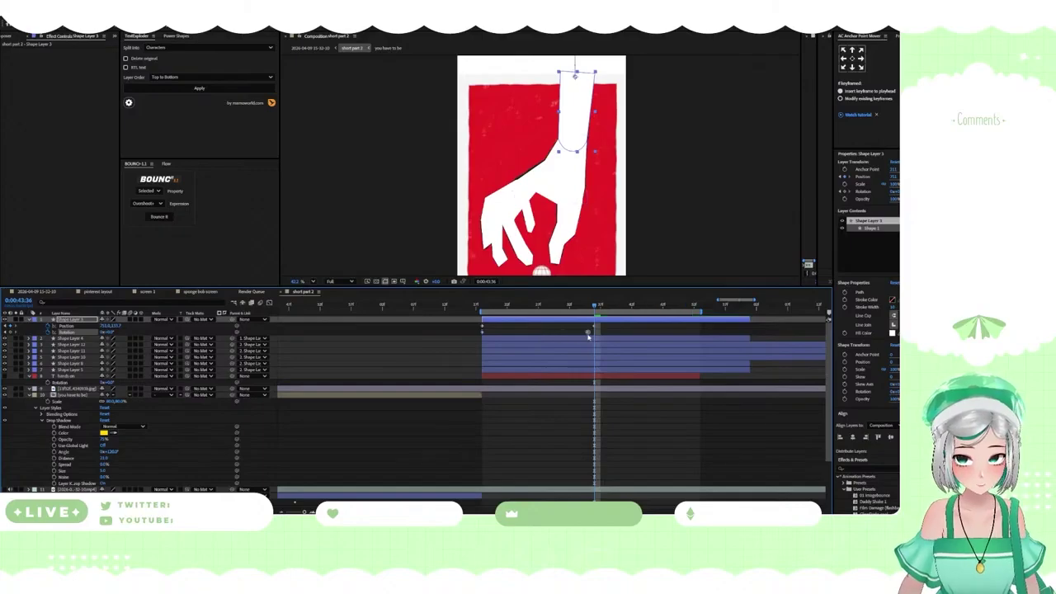
left_click_drag(489, 307, 481, 328)
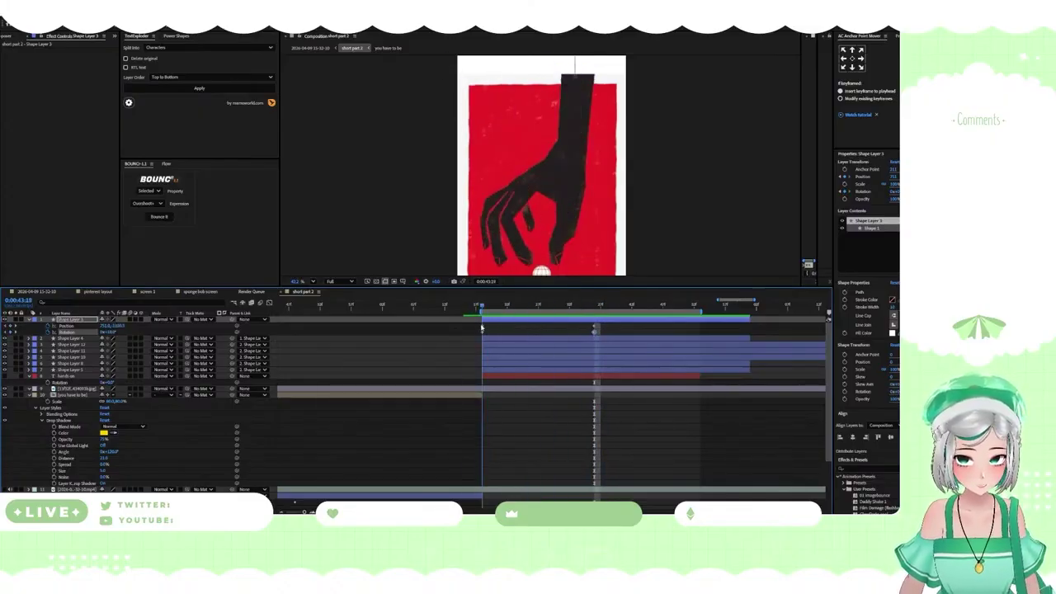
Move the arm's ending keyframes earlier and apply the Bounce overshoot expression to its position and rotation, then preview the motion
left_click_drag(594, 329, 569, 333)
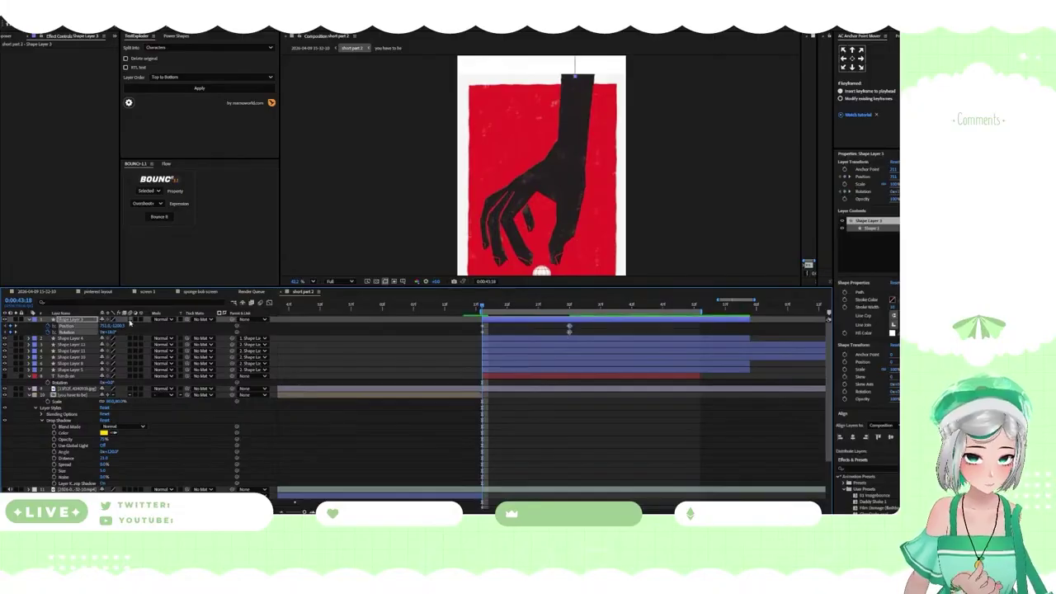
left_click(159, 216)
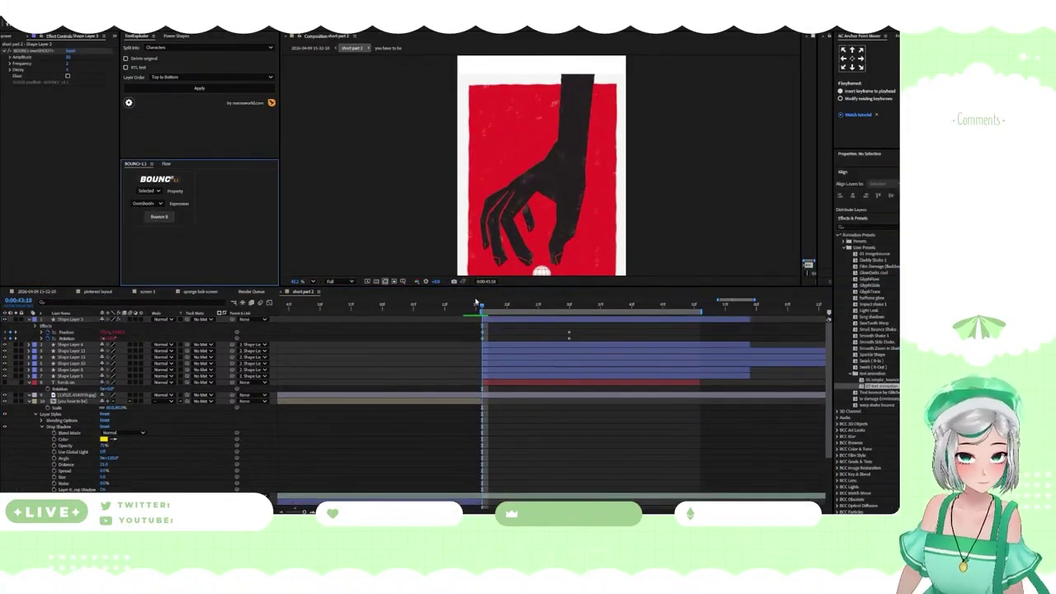
left_click(515, 288)
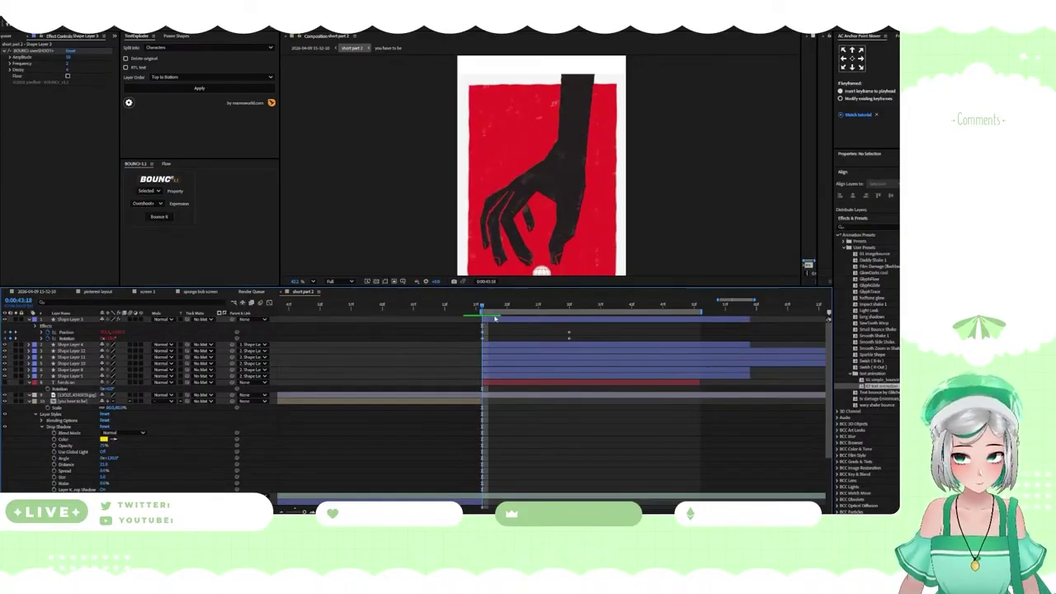
key("space")
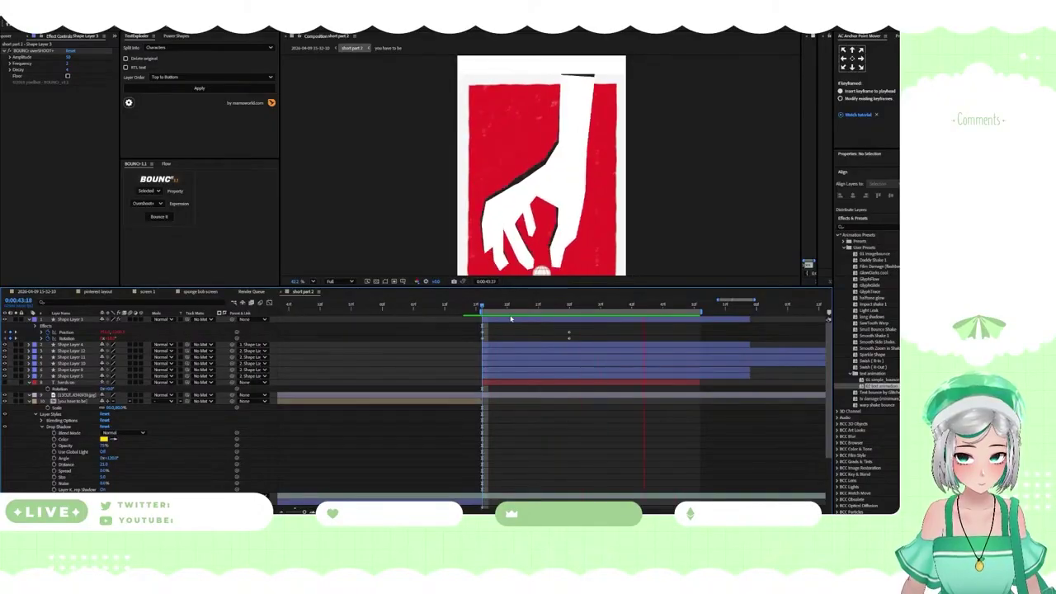
key("space")
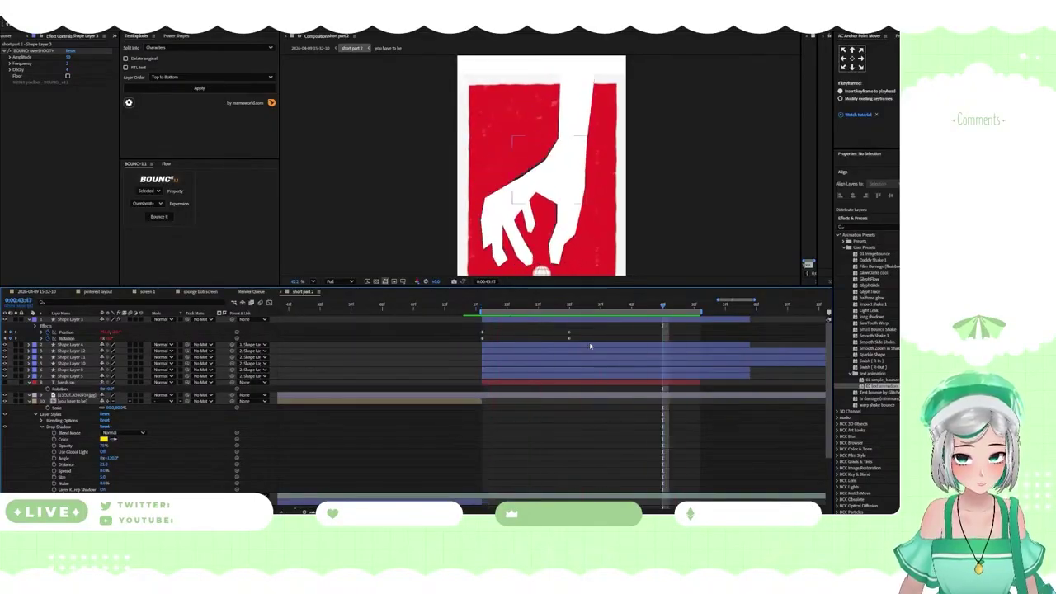
Move the arm's ending position and rotation keyframes several frames later and check the hand's pose around 0:00:43:41
left_click_drag(571, 337, 619, 345)
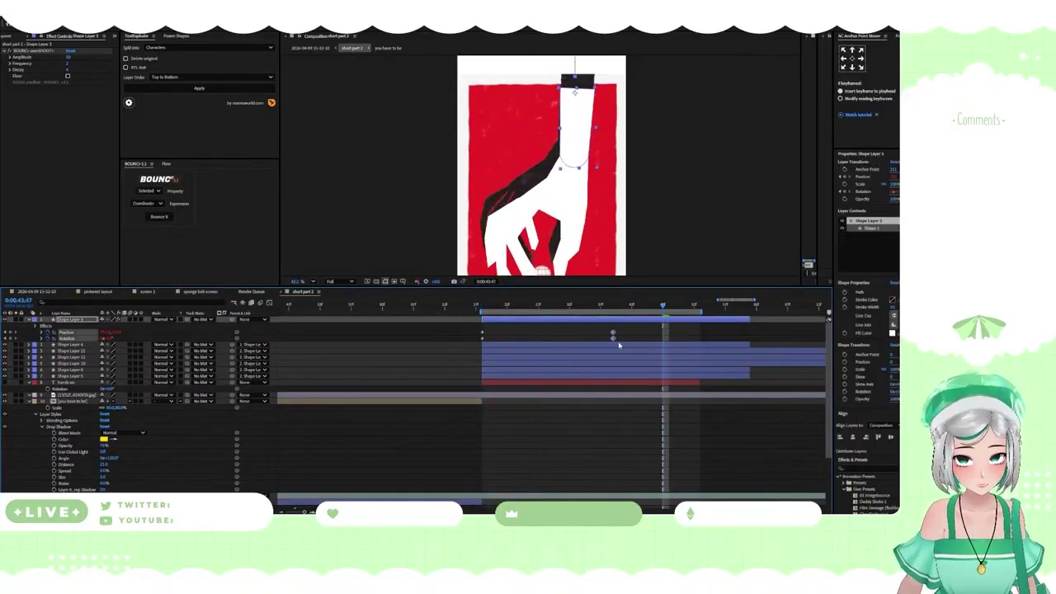
left_click(617, 333)
scroll(568, 164, "down", 3)
scroll(543, 267, "up", 3)
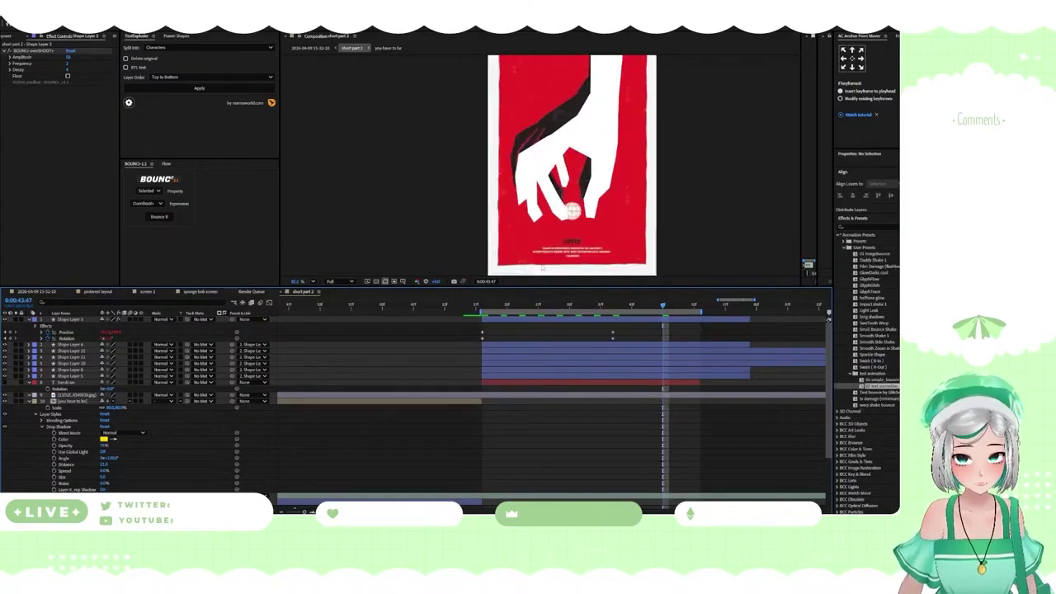
scroll(543, 267, "up", 2)
left_click(487, 306)
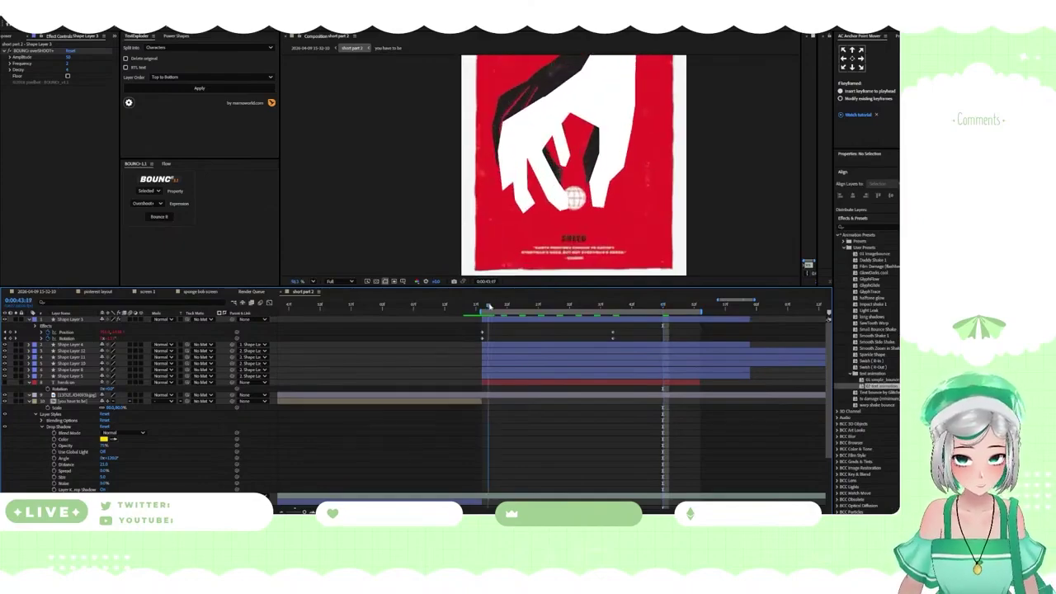
left_click(625, 308)
scroll(618, 319, "down", 3)
scroll(606, 207, "up", 3)
scroll(606, 216, "down", 4)
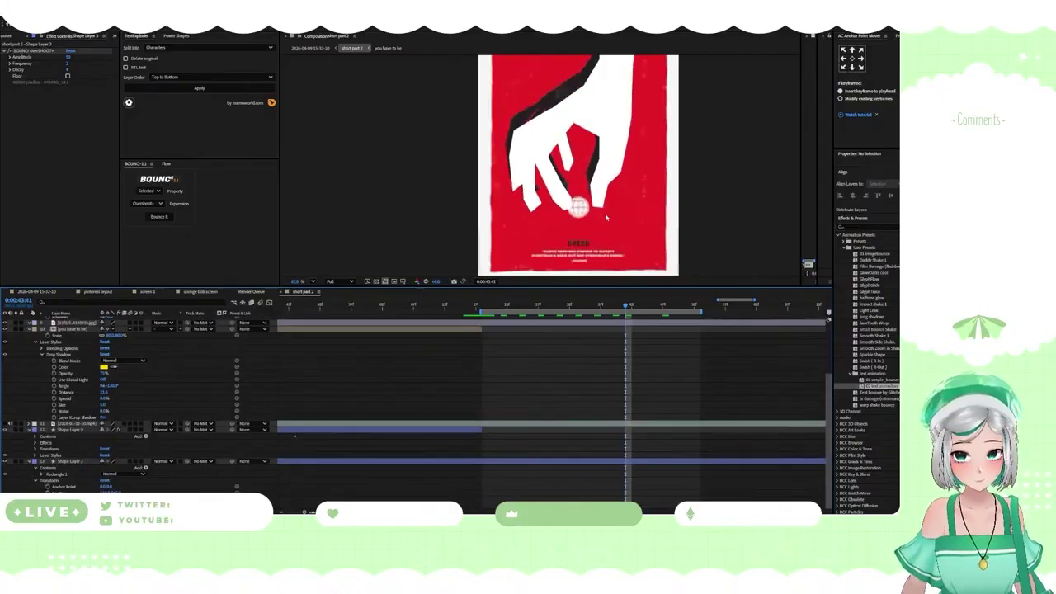
scroll(607, 216, "down", 2)
scroll(618, 382, "up", 3)
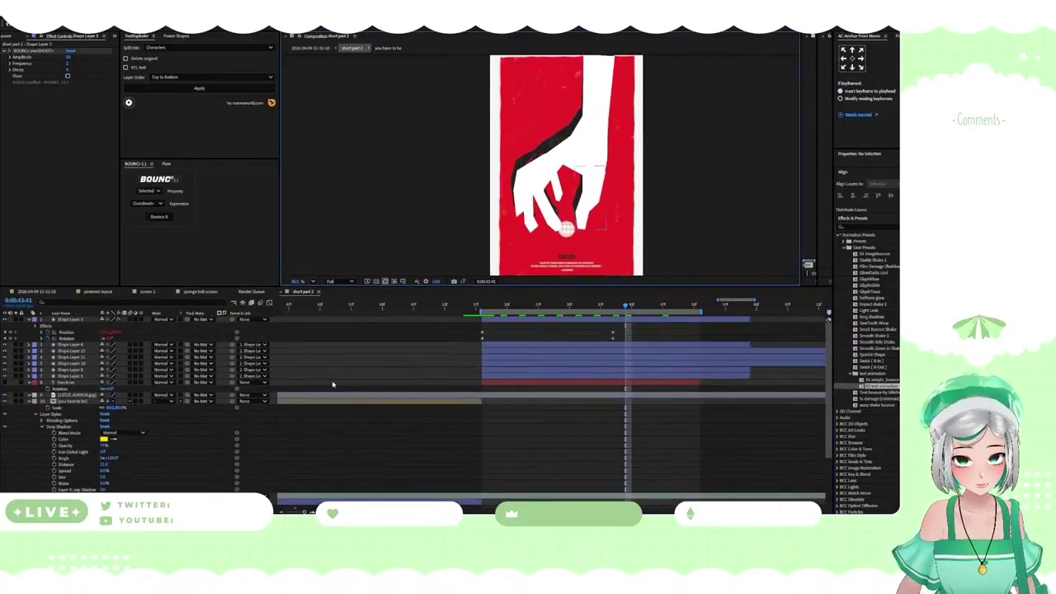
Add rotation keyframes to the five finger layers from Shape Layer 12 to Shape Layer 5 and shift them to 0:00:43:45
left_click(68, 345)
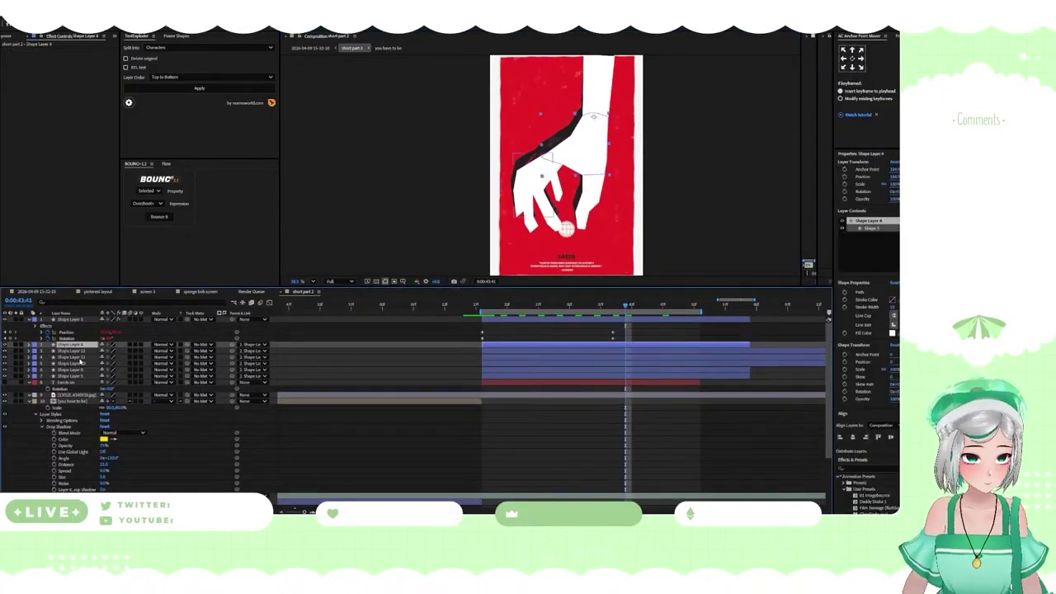
left_click(78, 358)
left_click(76, 352)
left_click(78, 376, "shift")
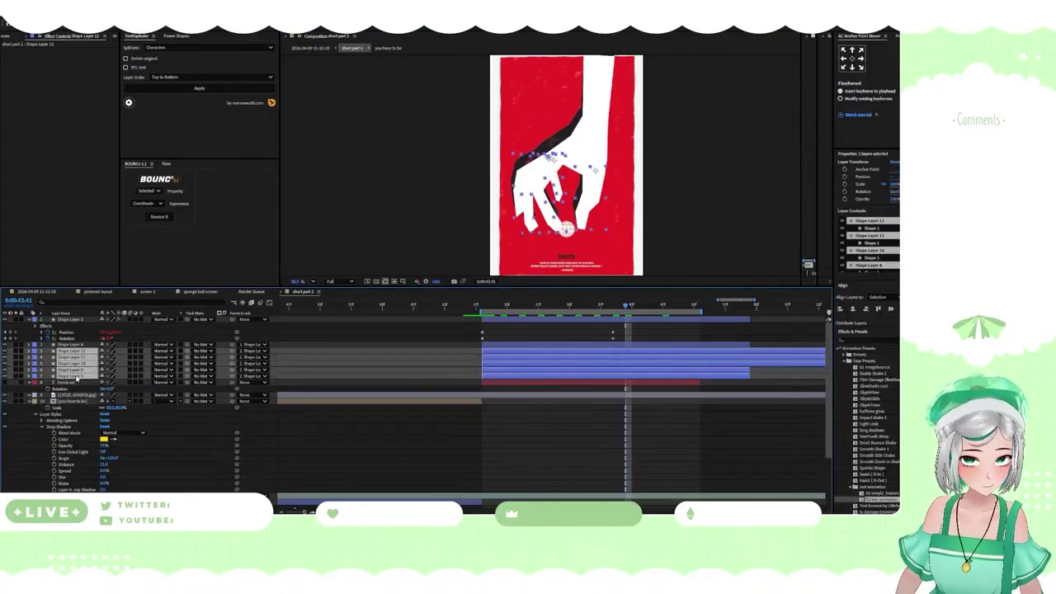
key("r")
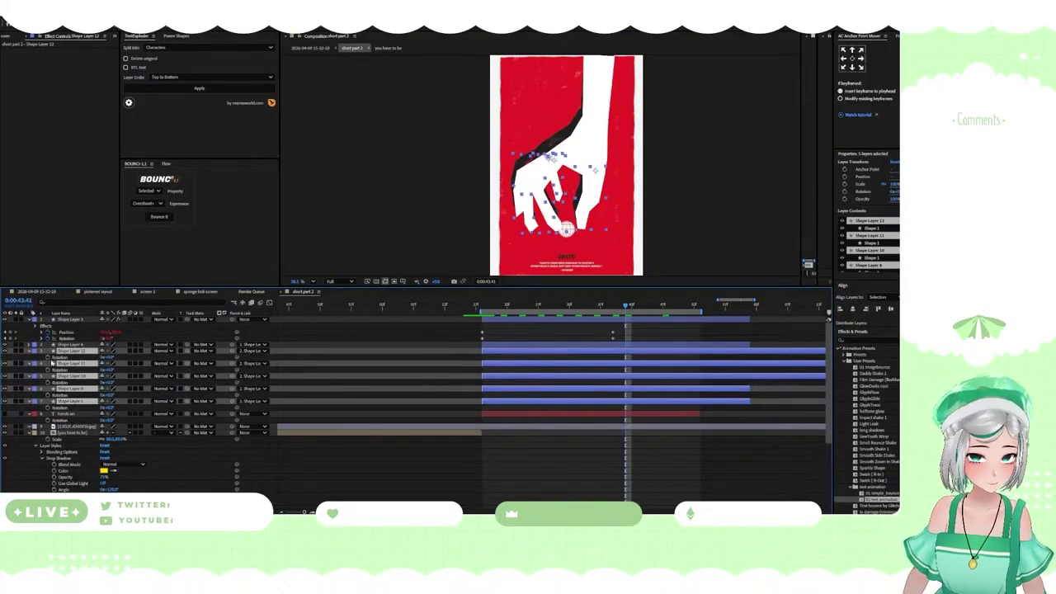
left_click(47, 408)
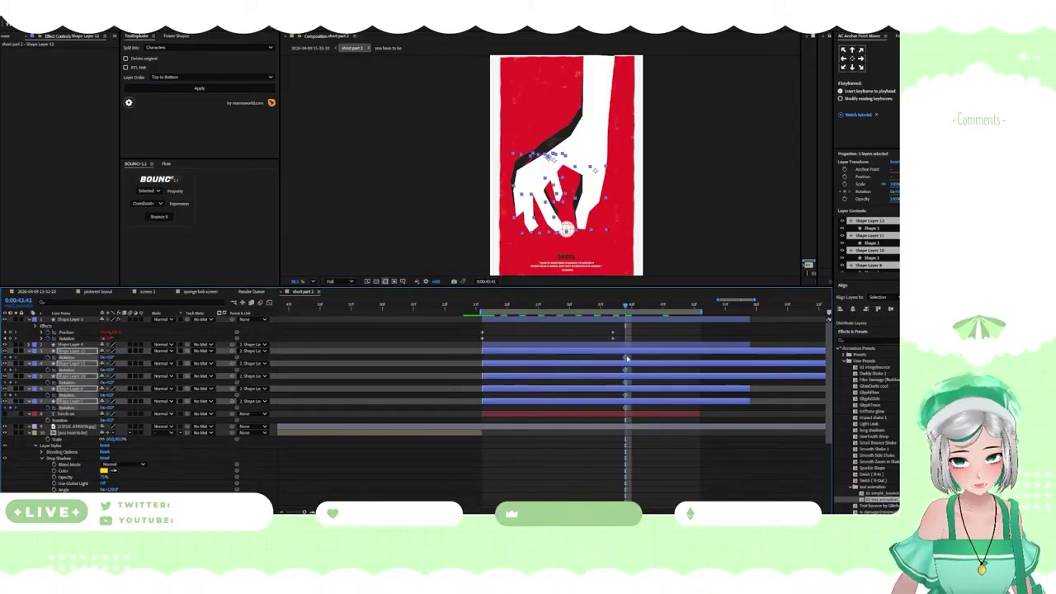
left_click_drag(627, 359, 651, 358)
left_click(120, 423)
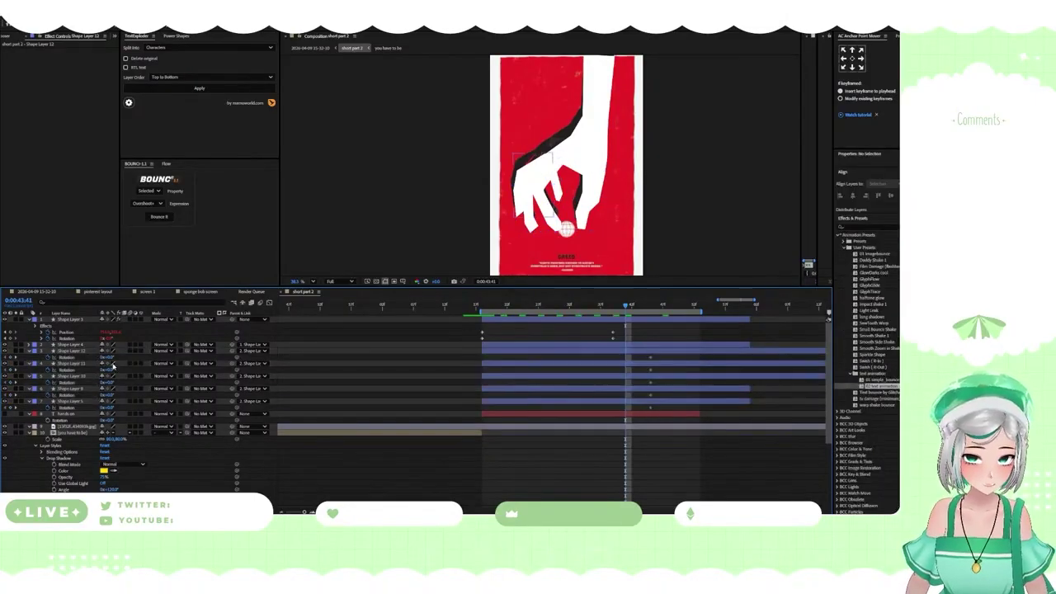
At 0:00:43:41, rotate the finger layers inward toward the globe and compare the pose with the open hand at 0:00:43:45
left_click_drag(111, 358, 115, 407)
left_click(95, 353)
left_click(107, 371)
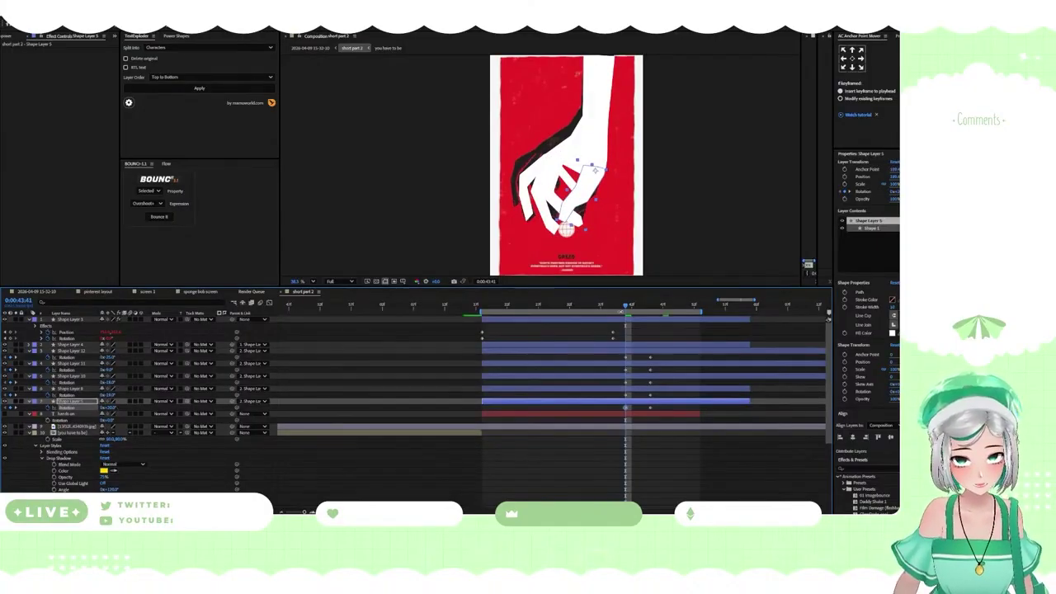
left_click_drag(628, 307, 650, 310)
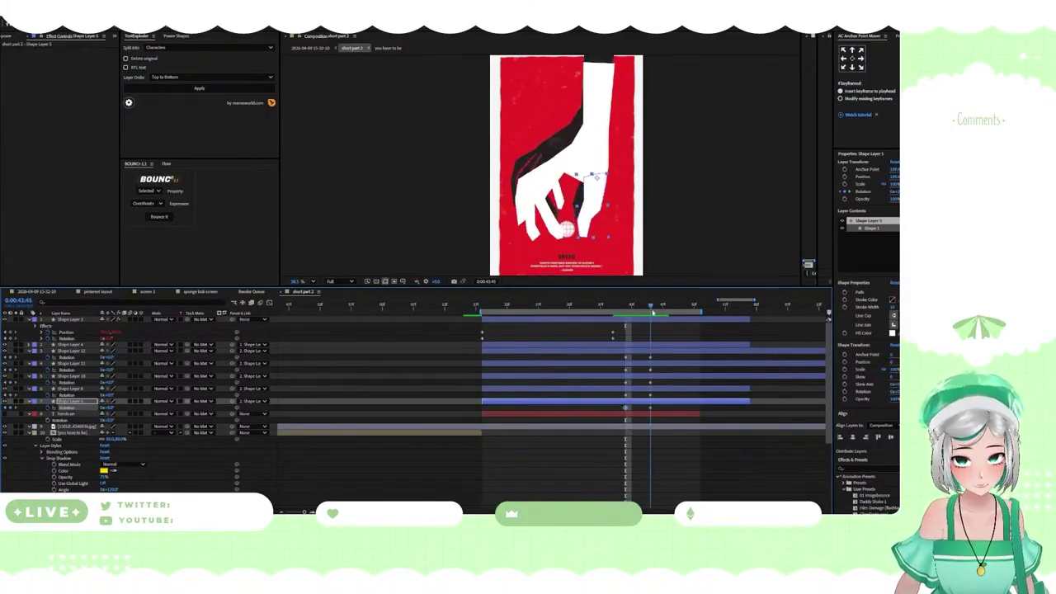
left_click(624, 308)
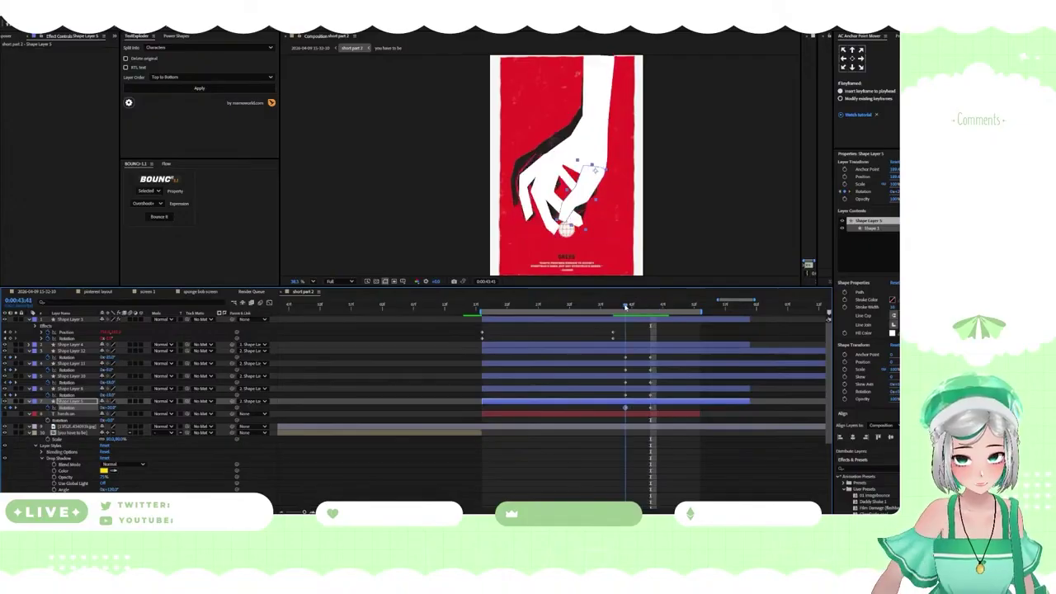
Refine the inward rotation of Shape Layer 11 and Shape Layer 10 at 0:00:43:41 so both fingers curl toward the globe
left_click(530, 214)
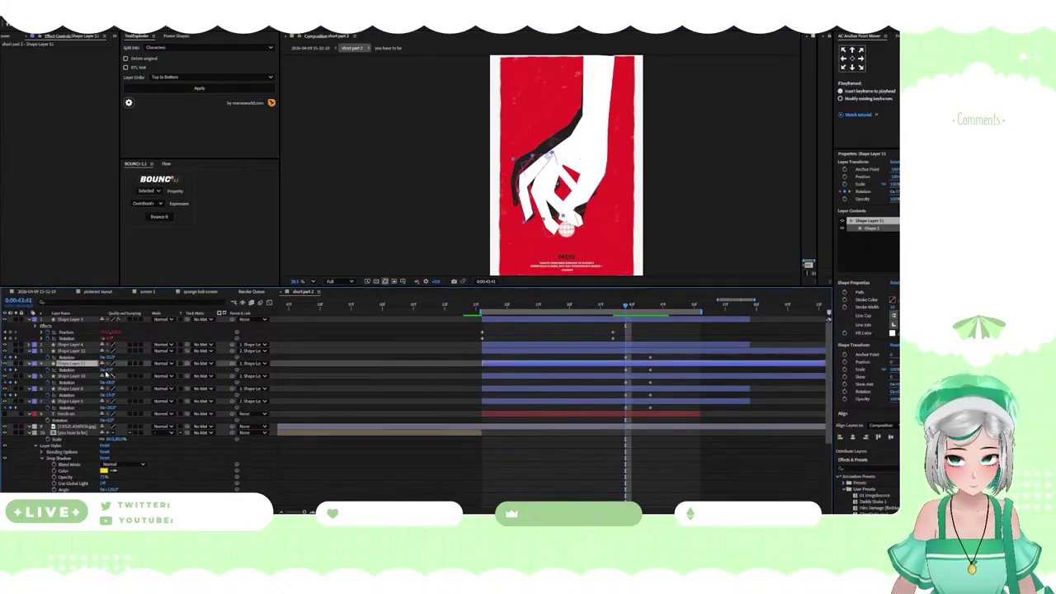
left_click_drag(109, 370, 109, 371)
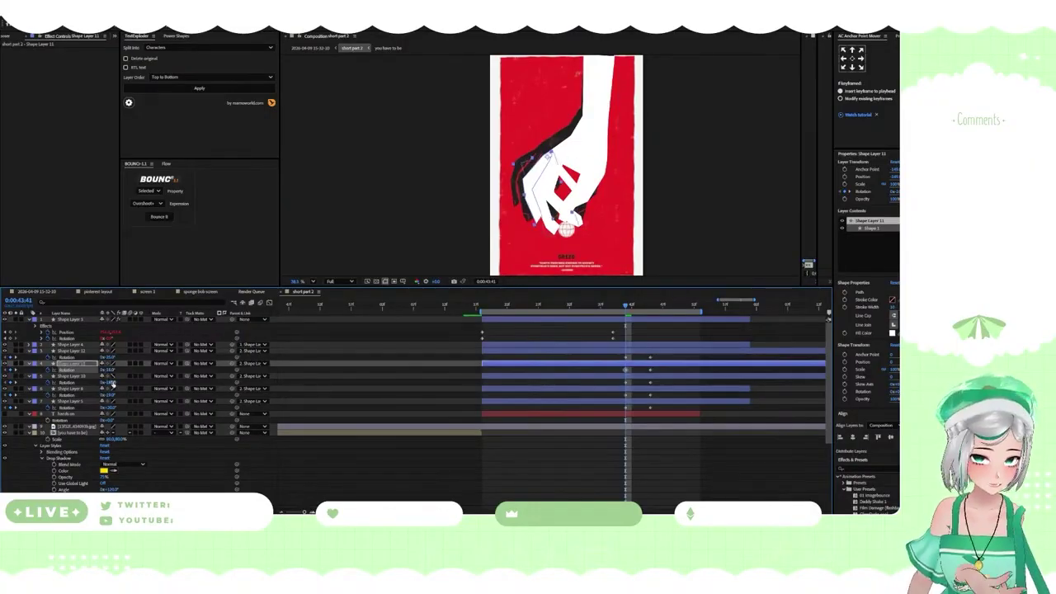
left_click(74, 377)
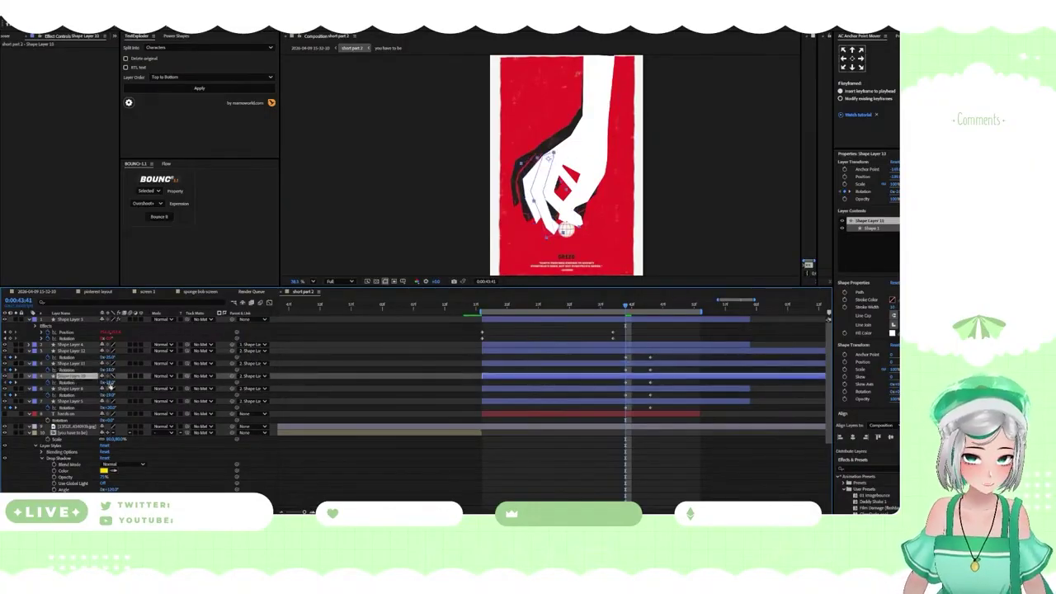
left_click(108, 383)
left_click_drag(107, 383, 108, 383)
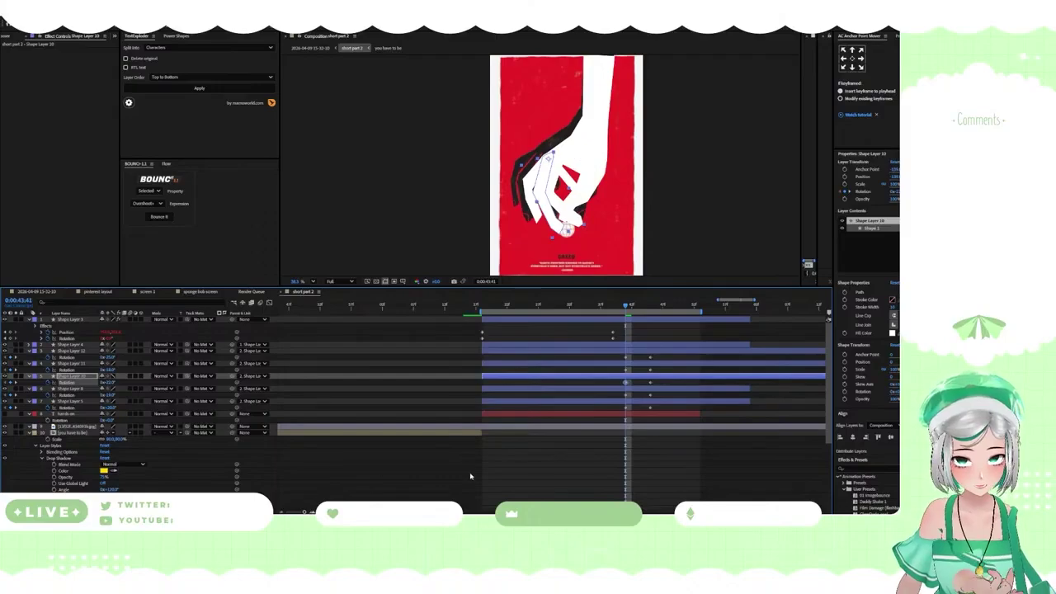
Move the curled-finger rotation keyframes of all five finger layers back to the arm's first keyframes at 0:00:43:18
left_click(555, 481)
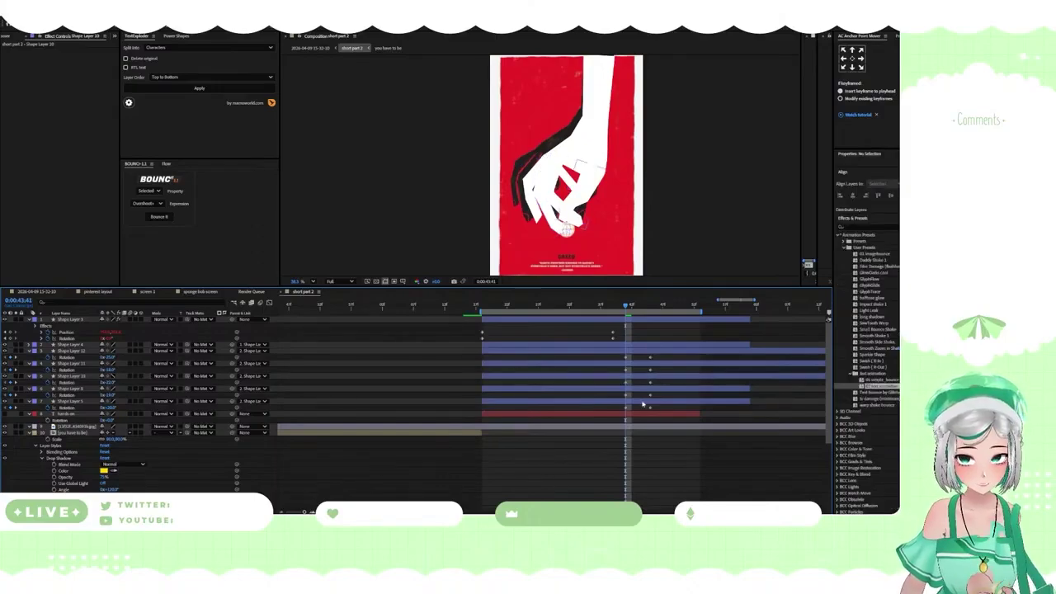
left_click_drag(635, 412, 600, 356)
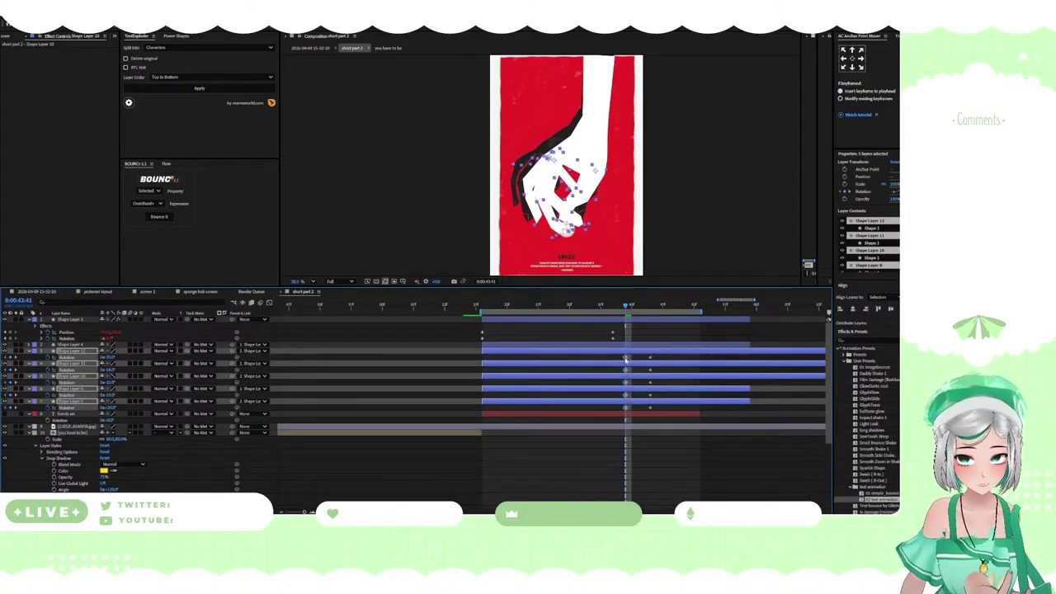
key("space")
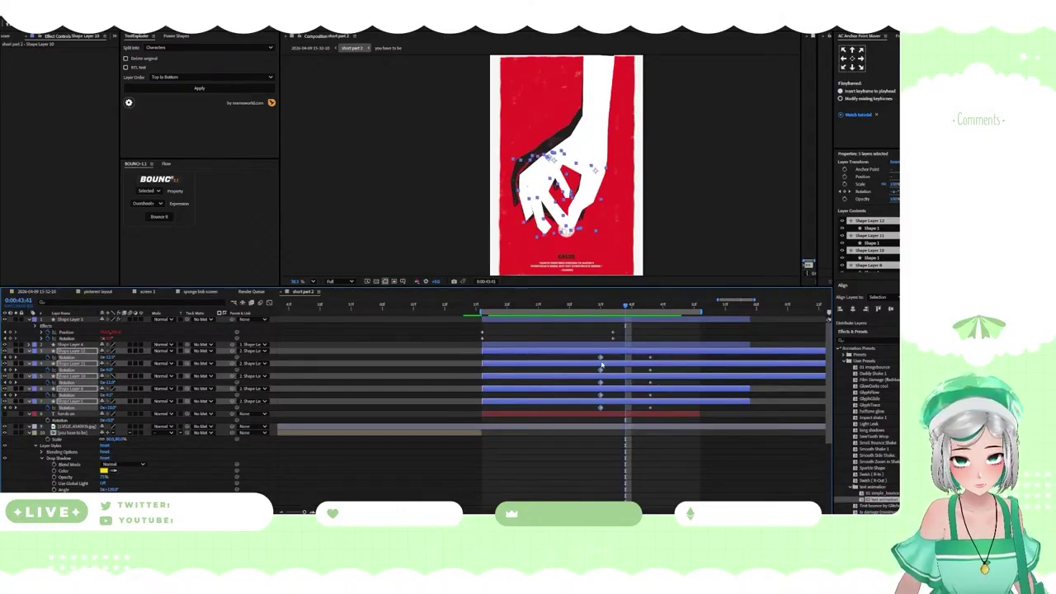
left_click_drag(606, 357, 591, 400)
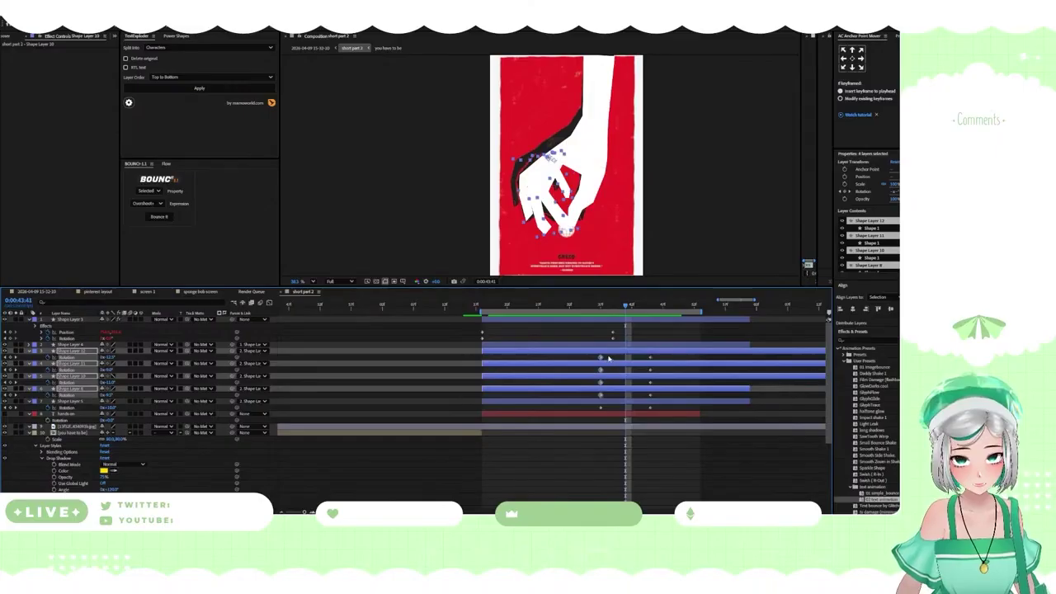
left_click_drag(609, 357, 483, 397)
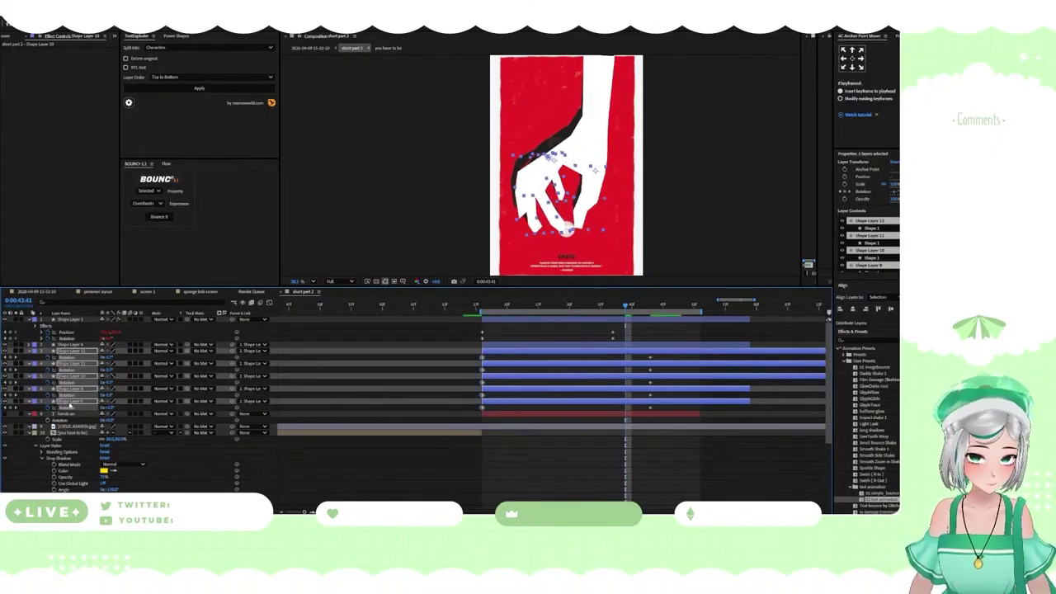
Apply the Overshoots bounce expression to the rotation of Shape Layer 5 and of the finger layer directly above it
left_click(72, 403)
left_click(71, 407)
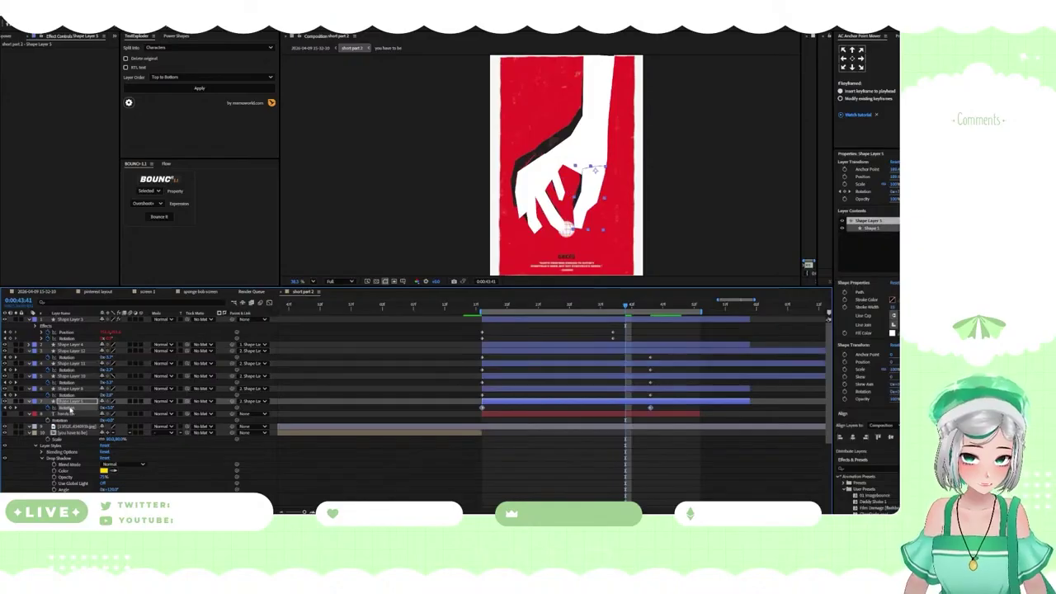
left_click(159, 217)
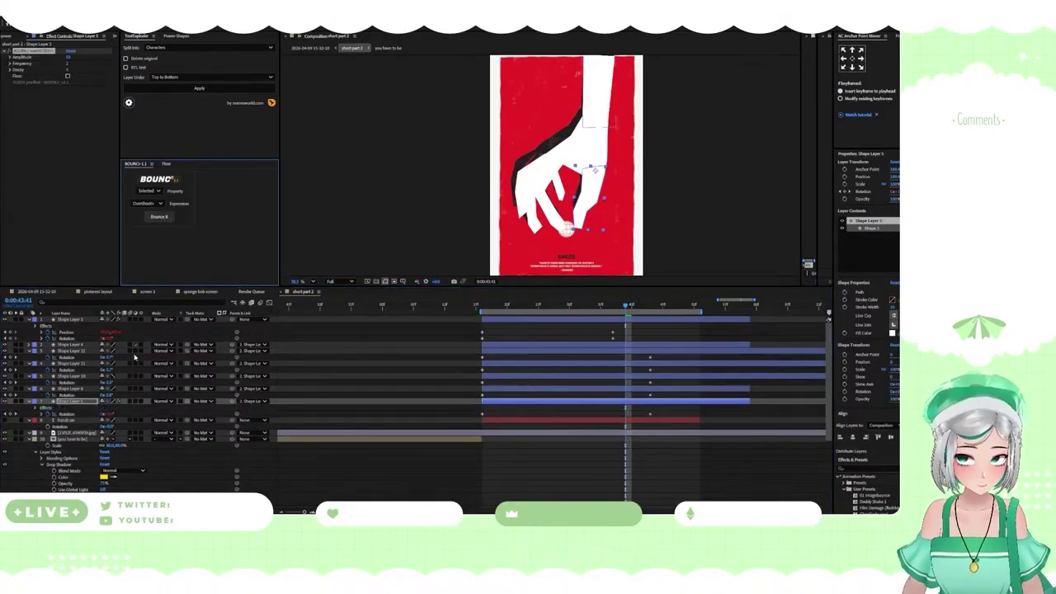
left_click(168, 217)
Apply the Overshoots bounce expression to the rotation of Shape Layer 10, Shape Layer 11 and Shape Layer 12
left_click(70, 382)
left_click(70, 369, "ctrl")
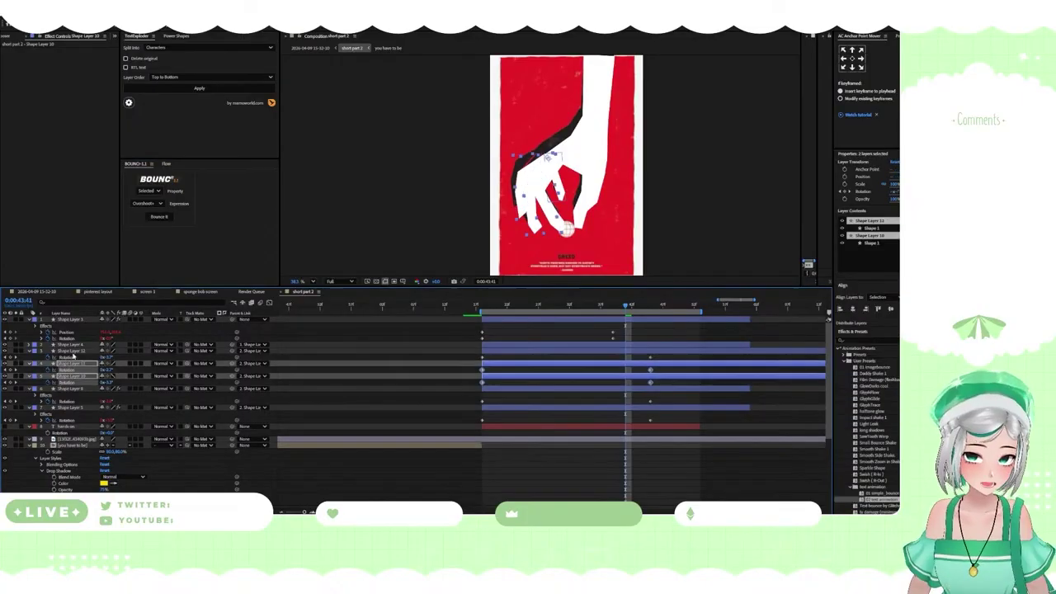
left_click(73, 351)
left_click(159, 216)
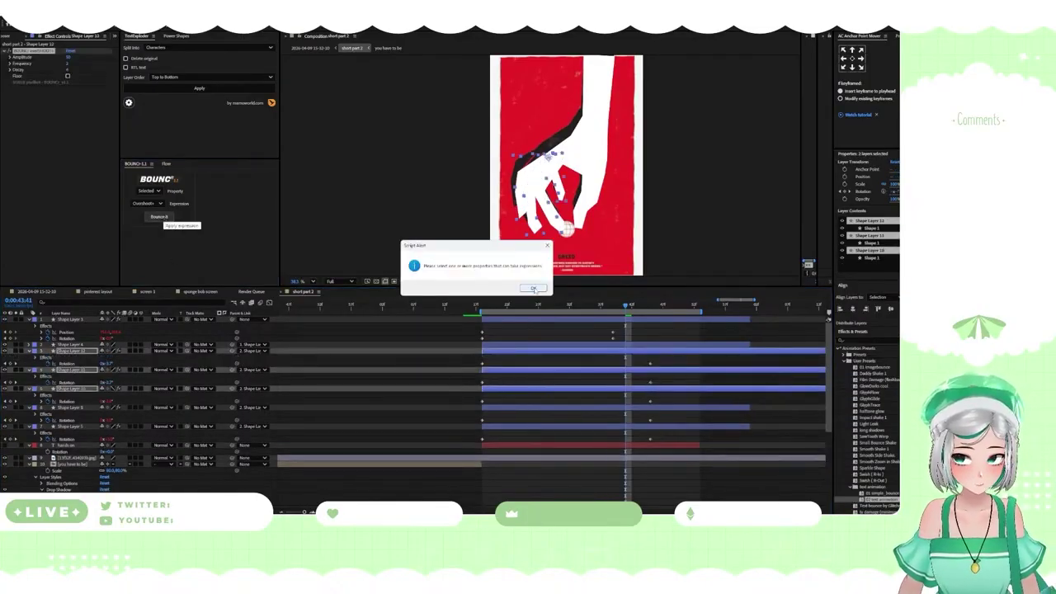
left_click(533, 289)
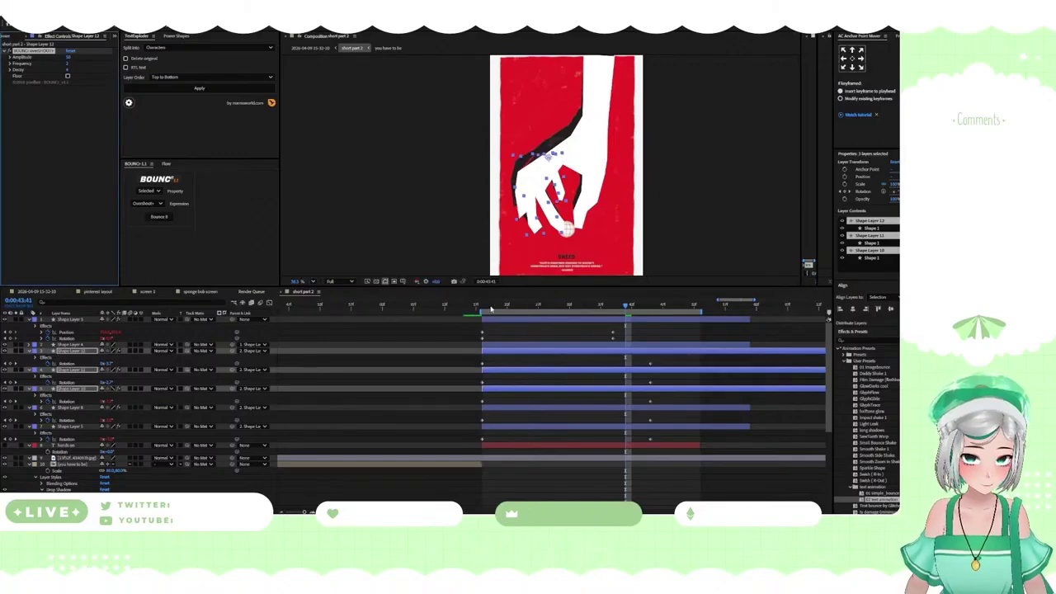
left_click(64, 383)
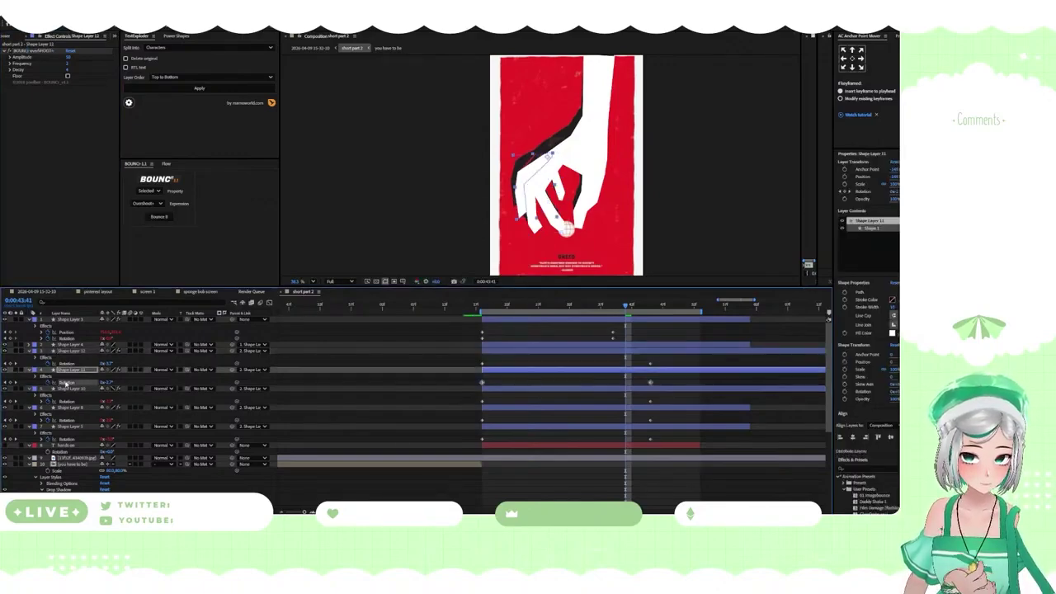
left_click(69, 352)
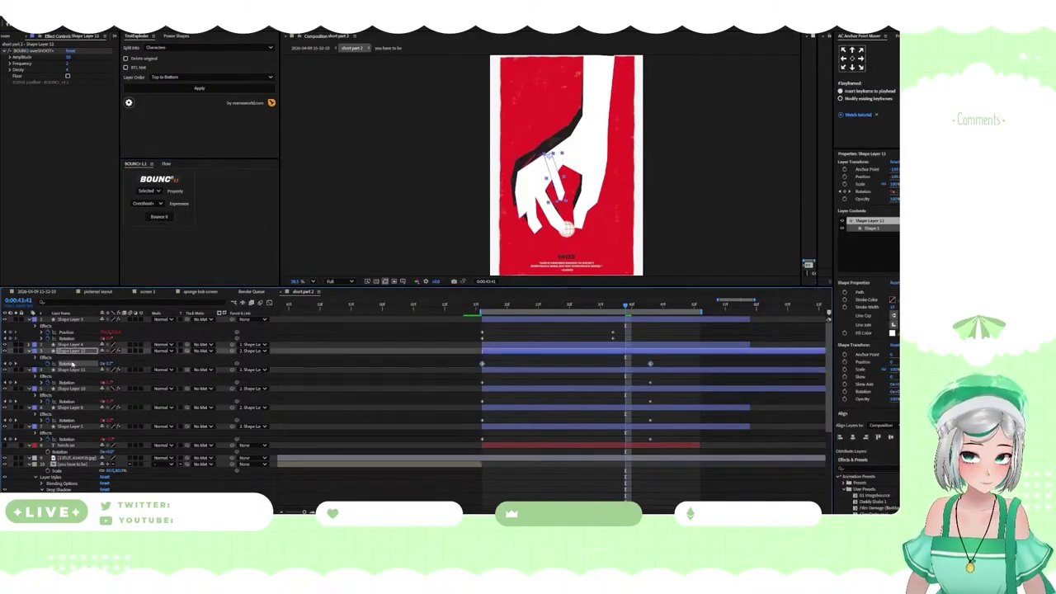
left_click(160, 216)
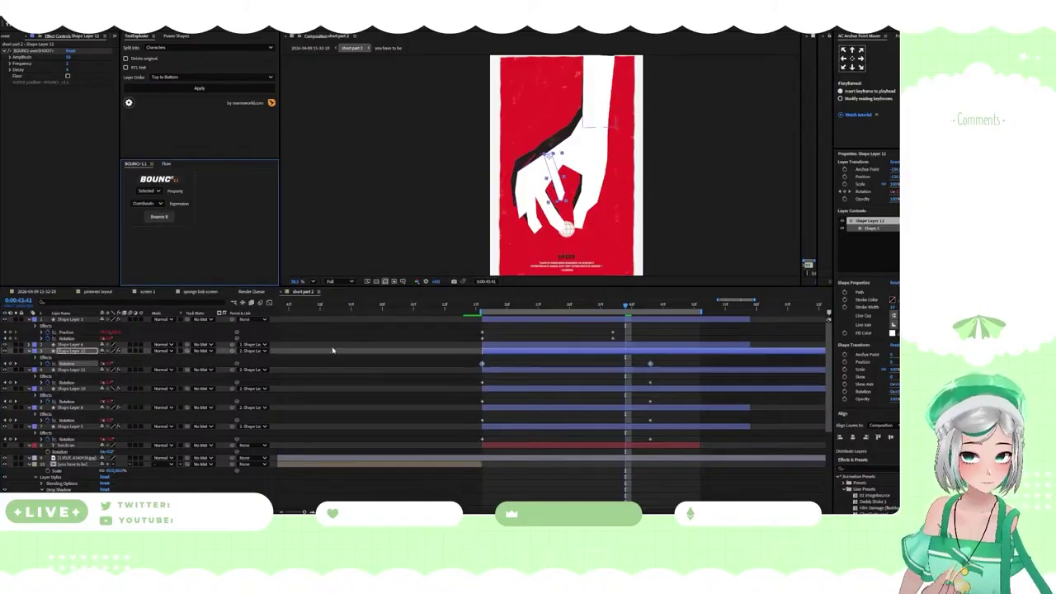
Preview the bouncing fingers and move the second rotation keyframes of all five finger layers to before the arm's second keyframes
left_click(487, 307)
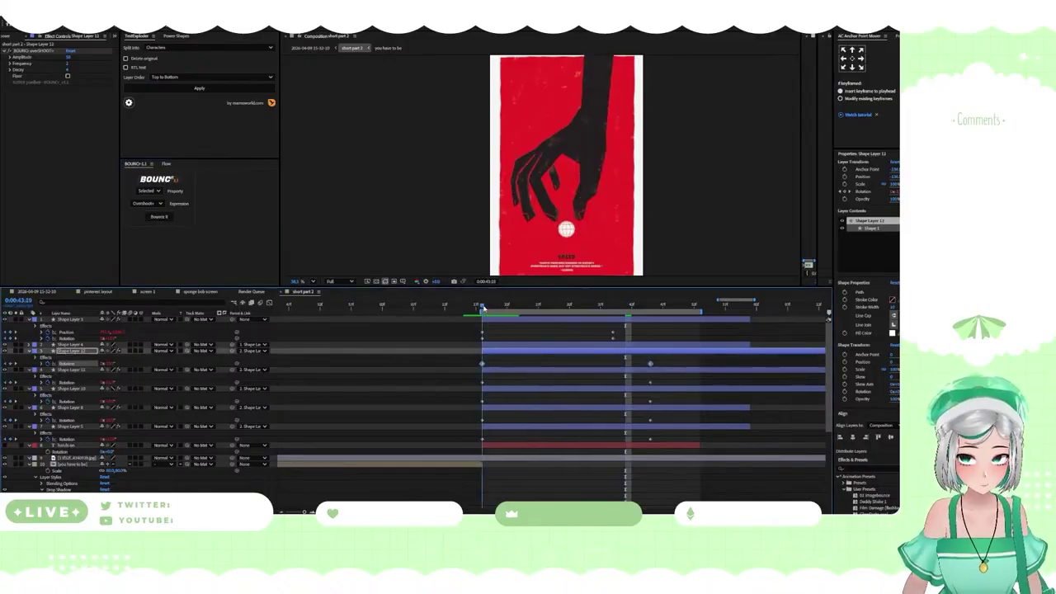
left_click(595, 308)
key("space")
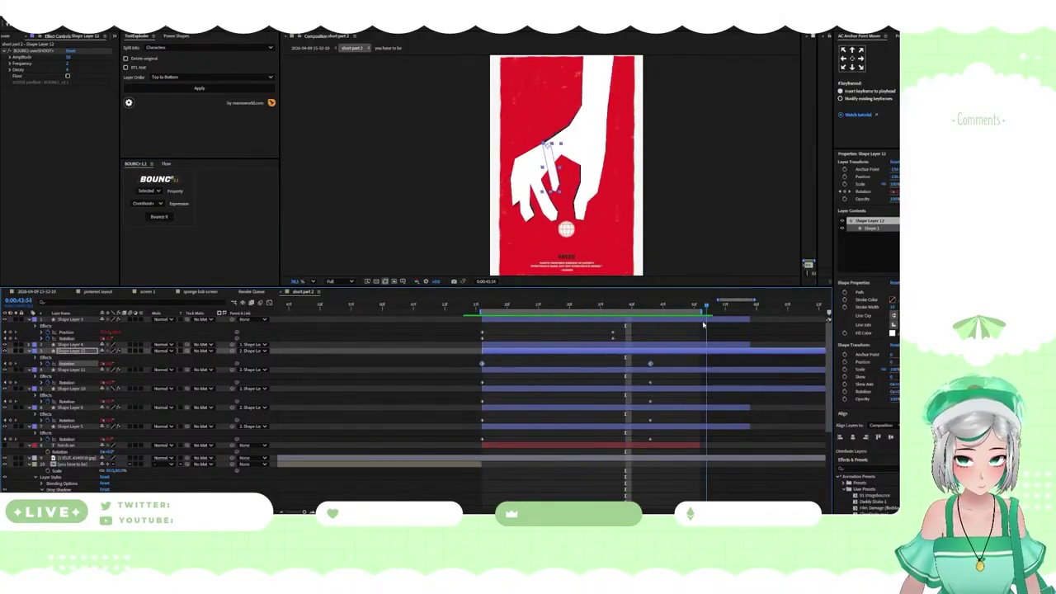
left_click(482, 313)
key("space")
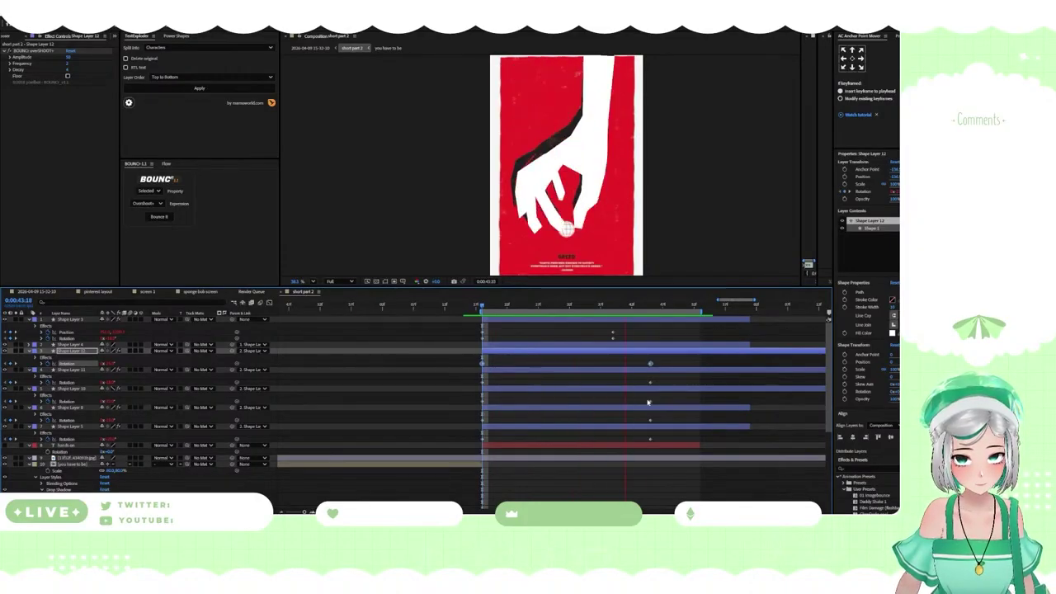
key("space")
left_click_drag(658, 359, 636, 450)
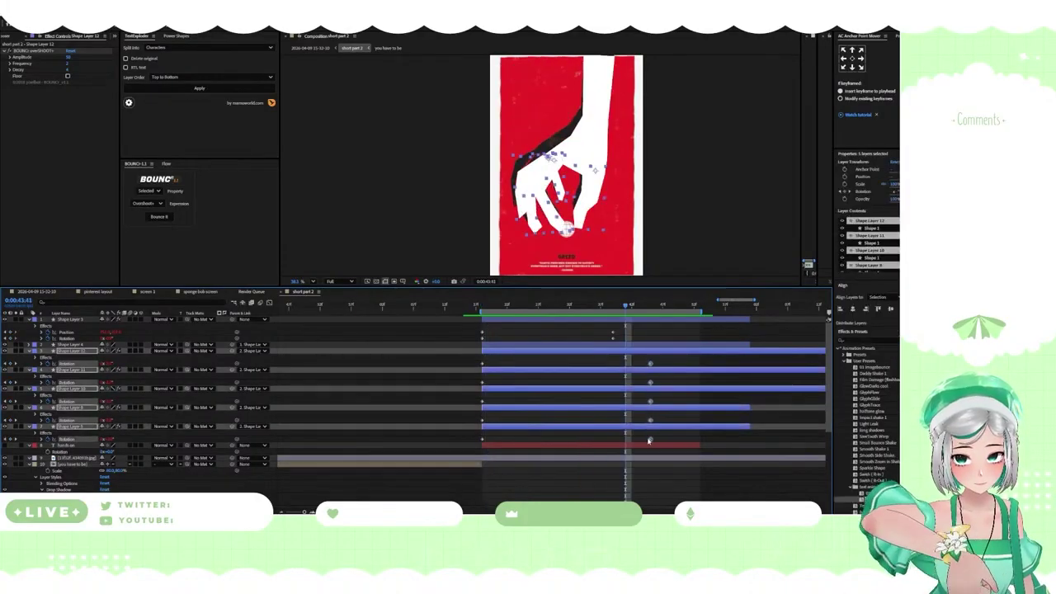
left_click(597, 439)
left_click_drag(656, 359, 569, 439)
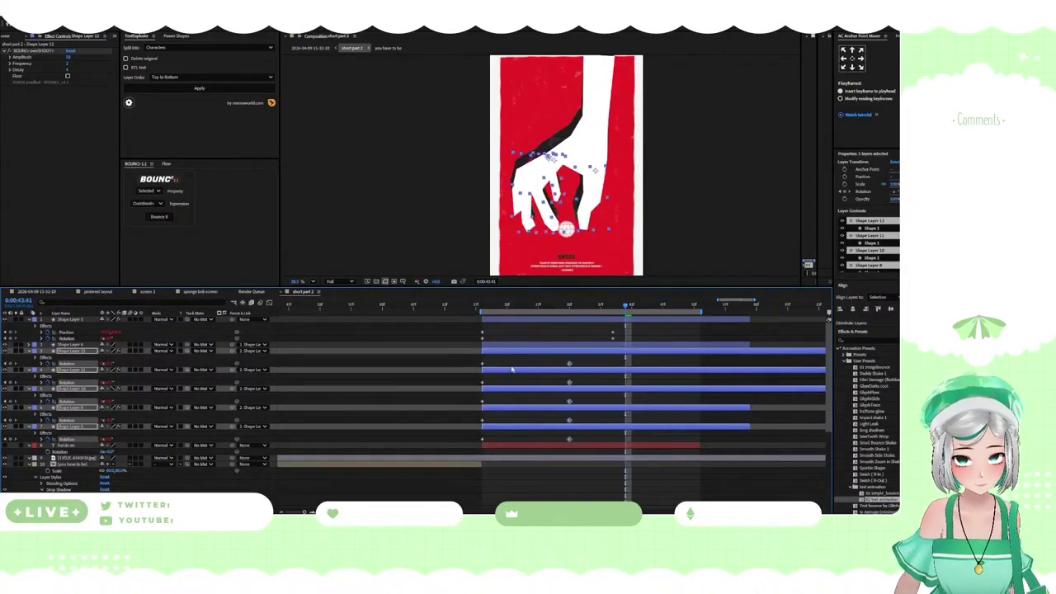
Play the hand drop from 0:00:43:18 and check the timing of the fingers against the arm
left_click_drag(468, 306, 695, 337)
key("space")
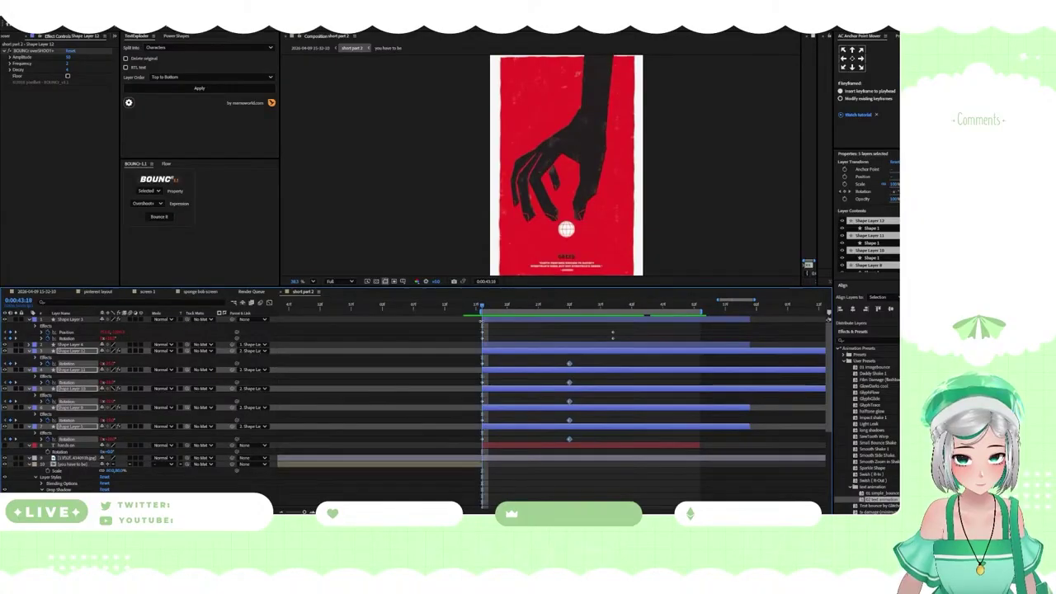
left_click(515, 483)
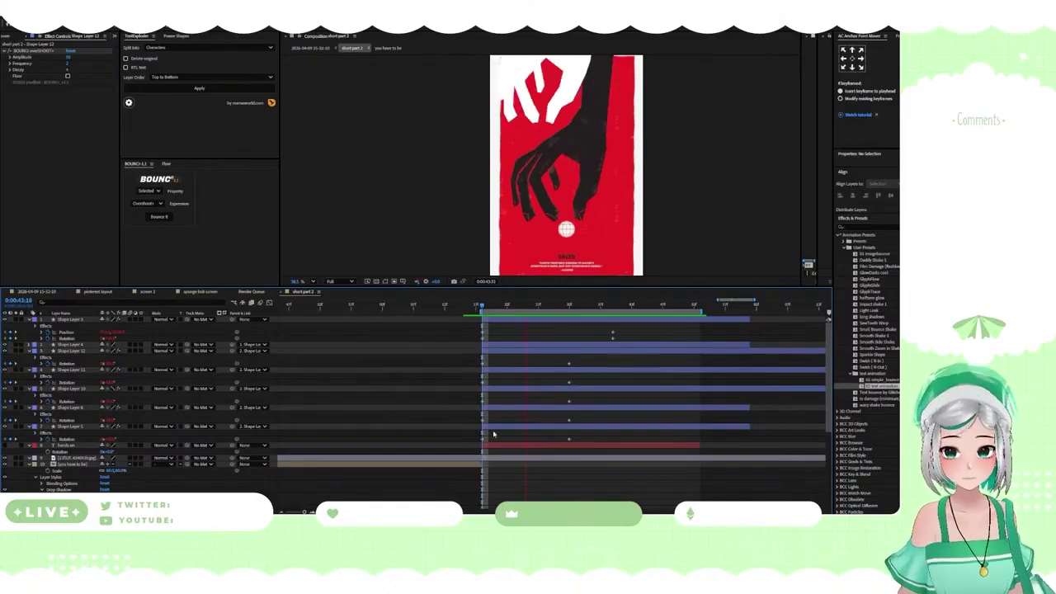
left_click_drag(484, 308, 635, 336)
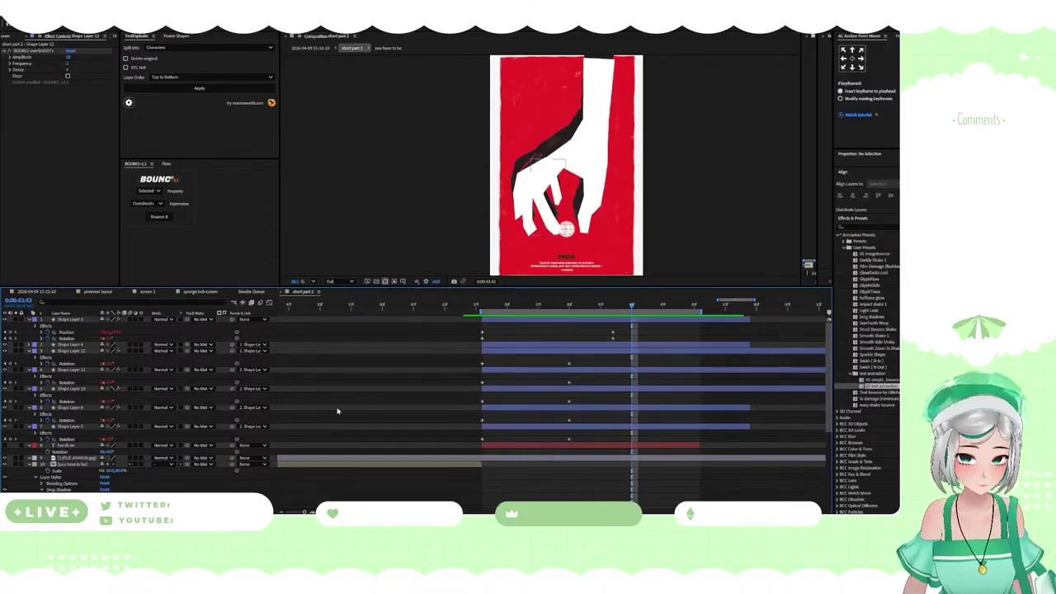
Fill Shape Layer 12 with light grey and move it beneath the other finger layers in the stack, directly below Shape Layer 5
left_click(78, 350)
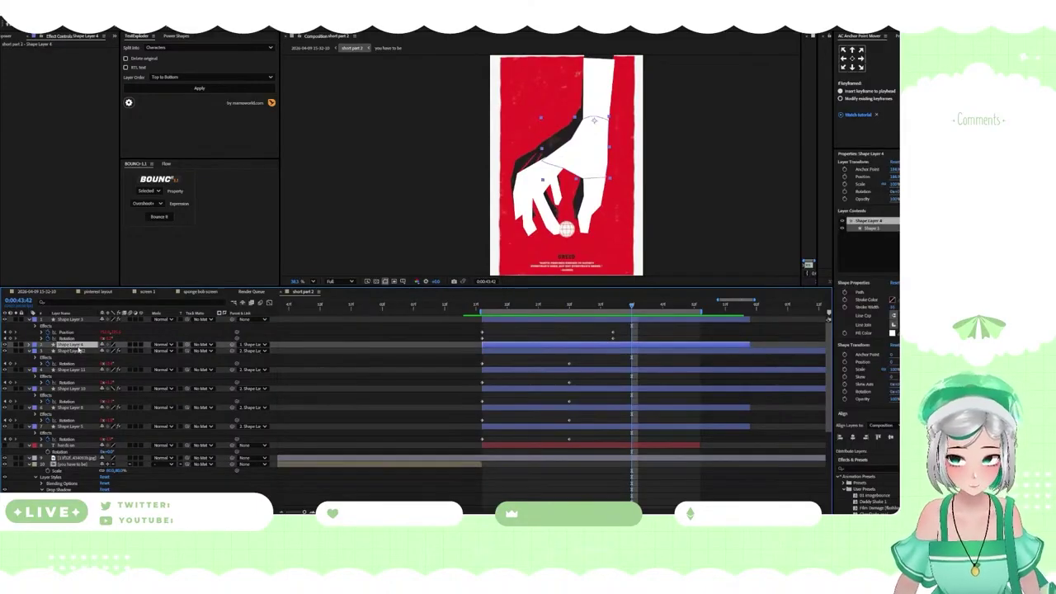
left_click(556, 198)
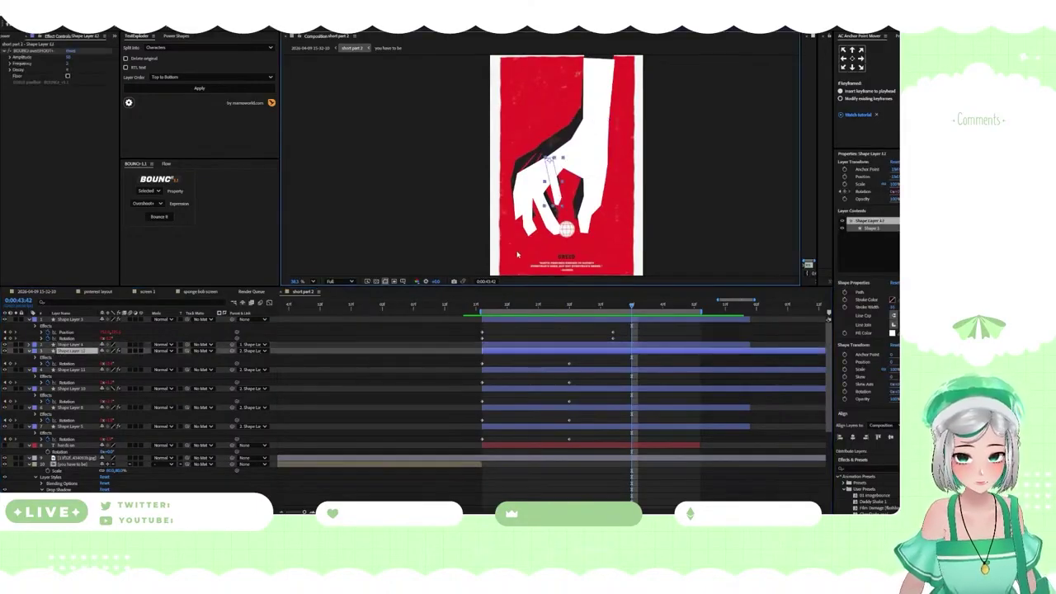
left_click(306, 25)
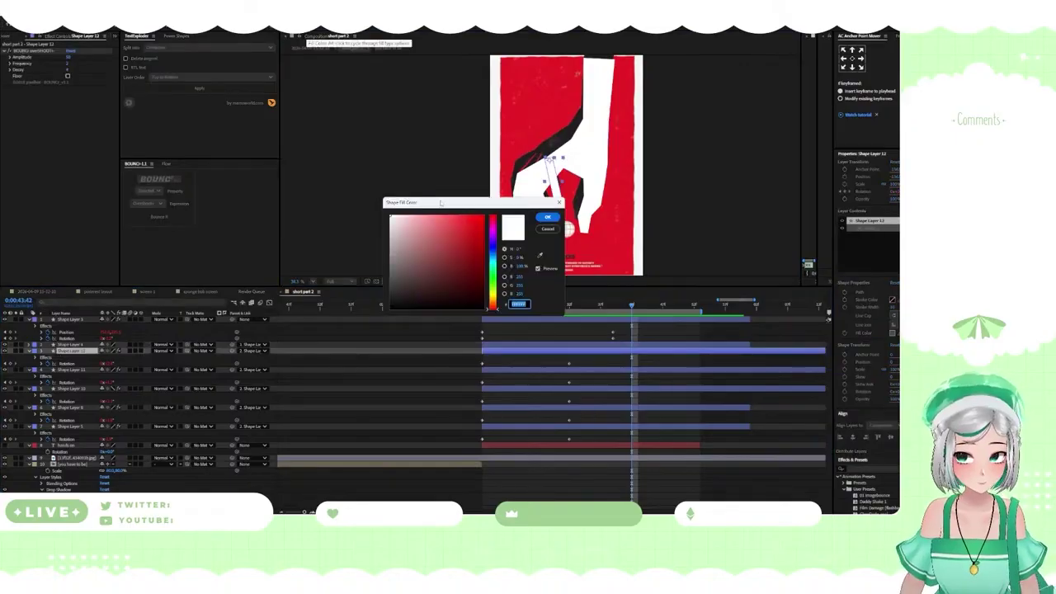
left_click_drag(390, 216, 387, 227)
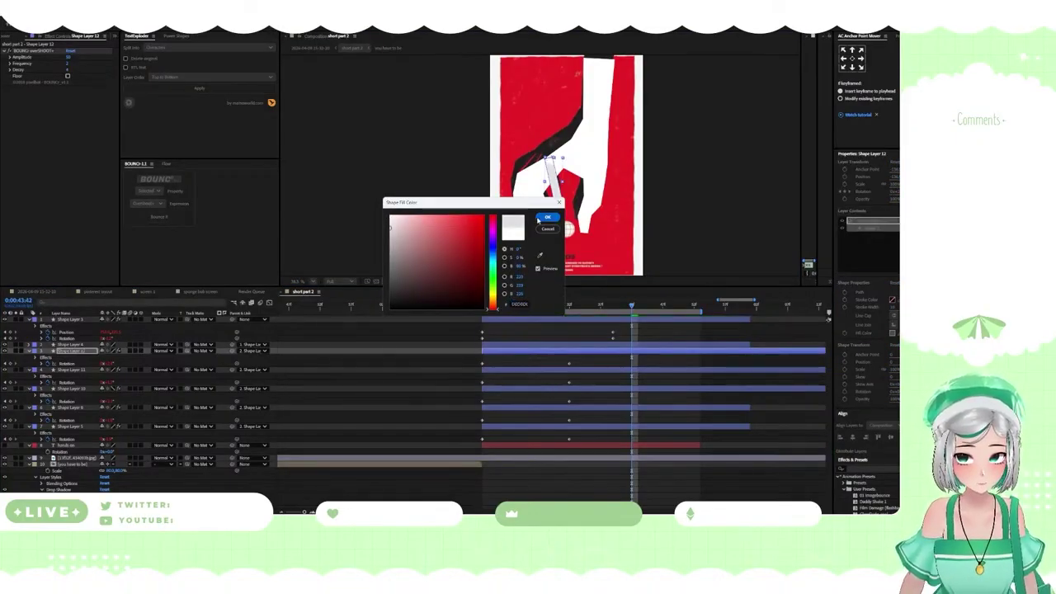
left_click(547, 217)
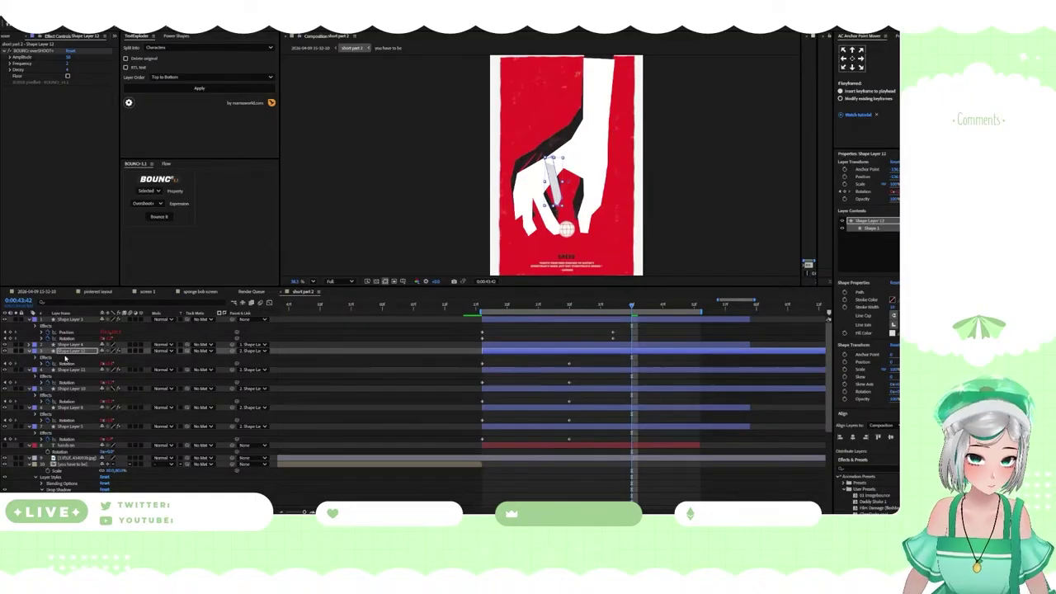
left_click(93, 425)
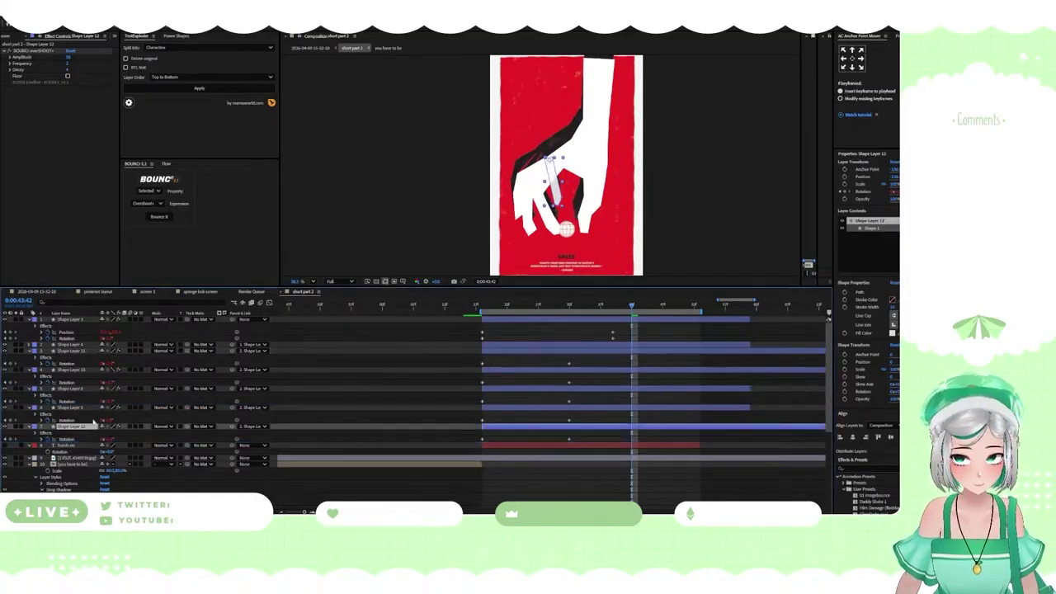
left_click(720, 209)
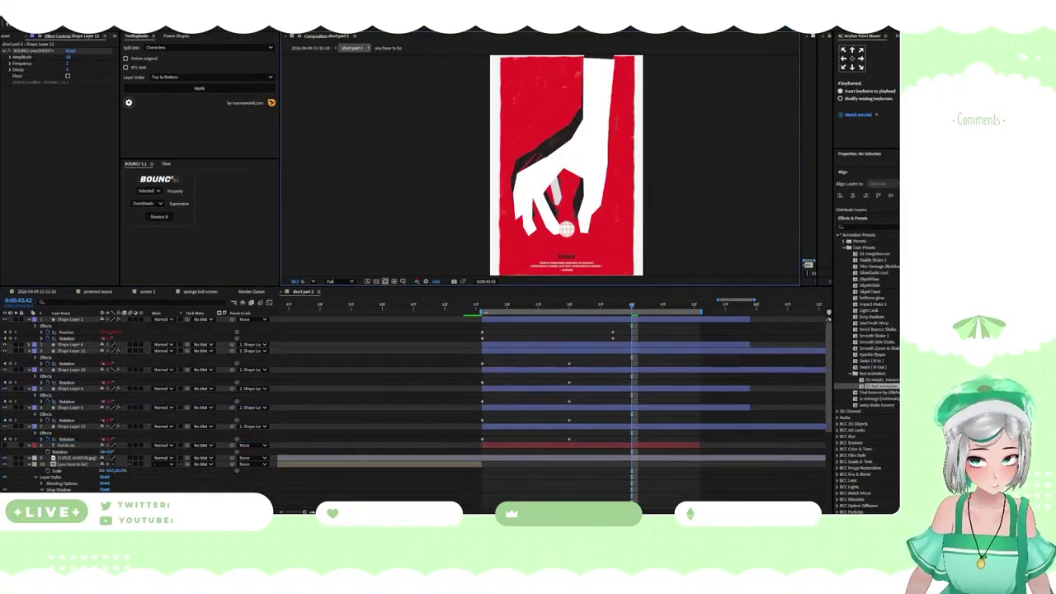
Replay the hand drop to check the grey finger behind the white fingers and the finger movement
mouse_move(490, 309)
left_mouse_down()
mouse_move(517, 317)
mouse_move(482, 318)
left_mouse_up()
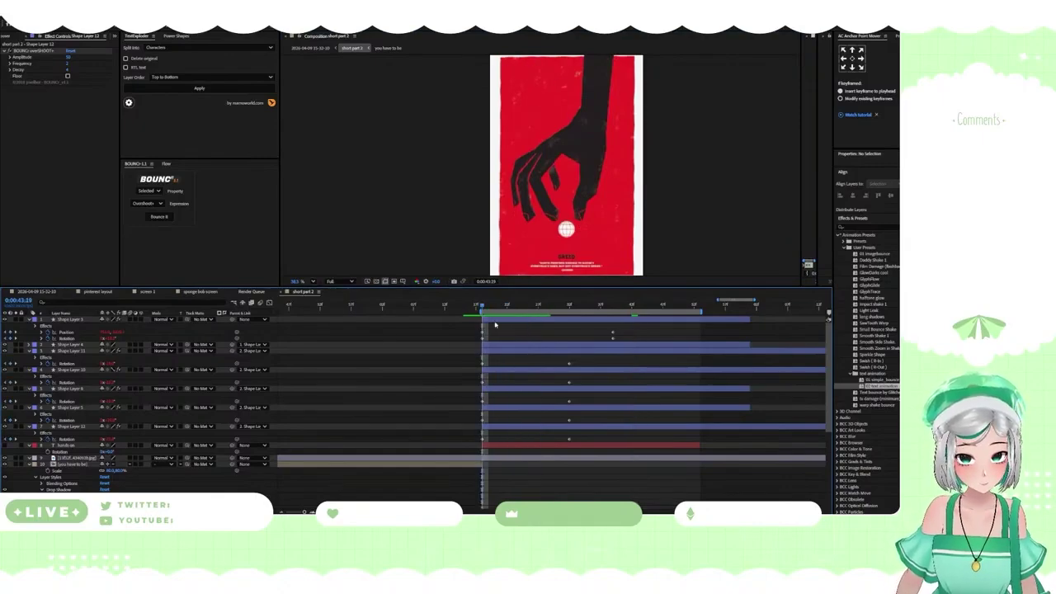
key("space")
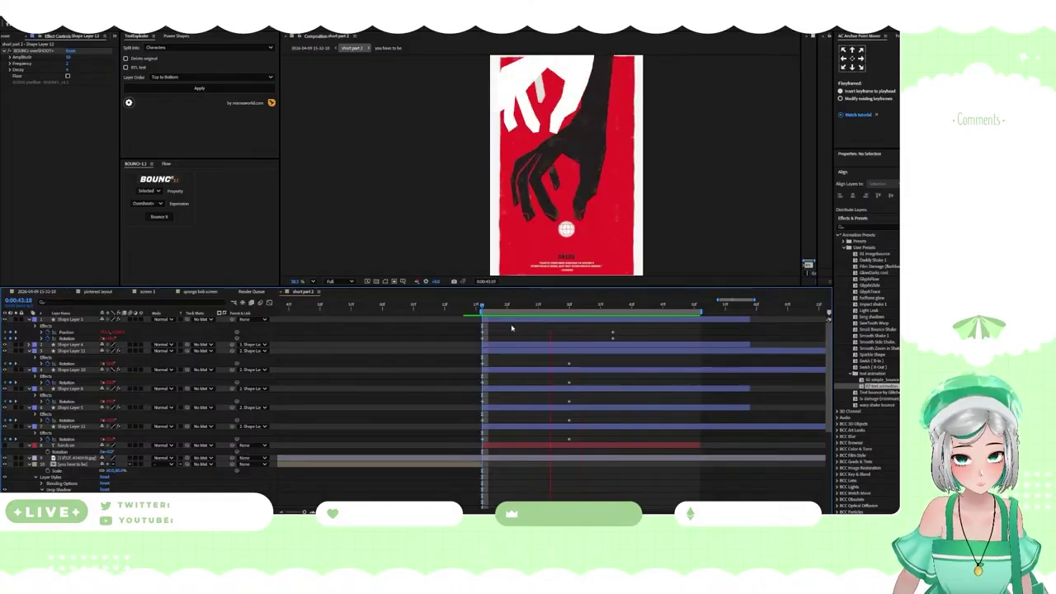
left_click(556, 308)
left_click_drag(488, 307, 613, 333)
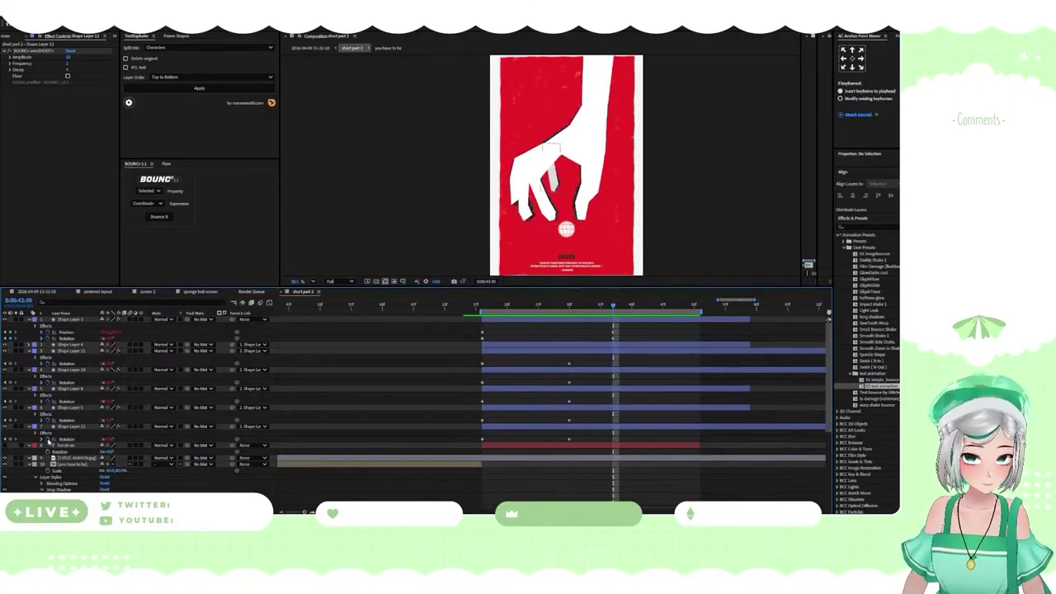
Remove the bounce expressions from the rotation of all five finger layers, keeping their keyframes
left_click(48, 439)
left_click(47, 420)
left_click(47, 401)
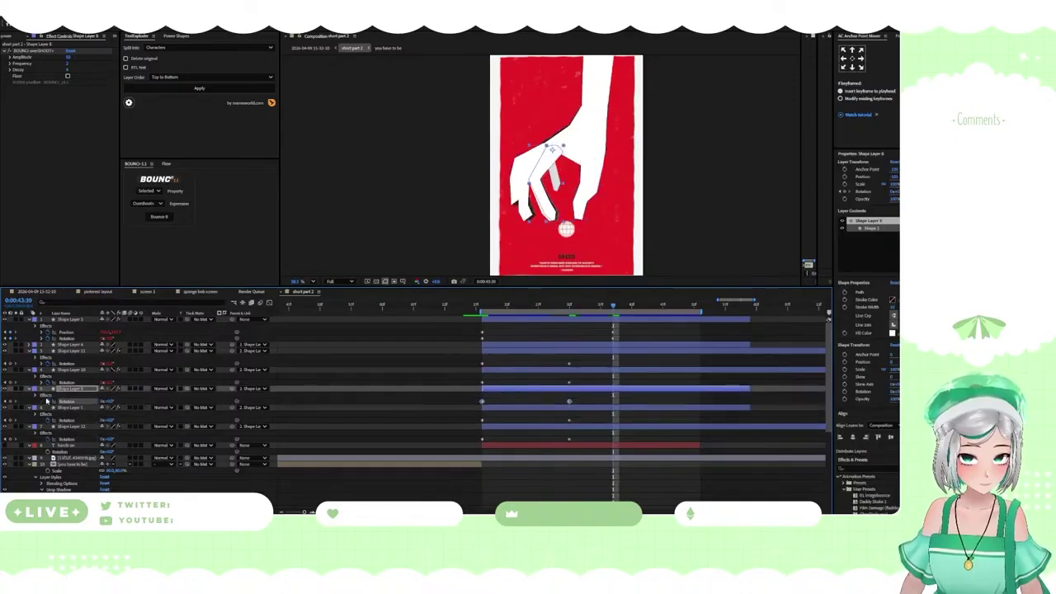
left_click(47, 383)
left_click(47, 364)
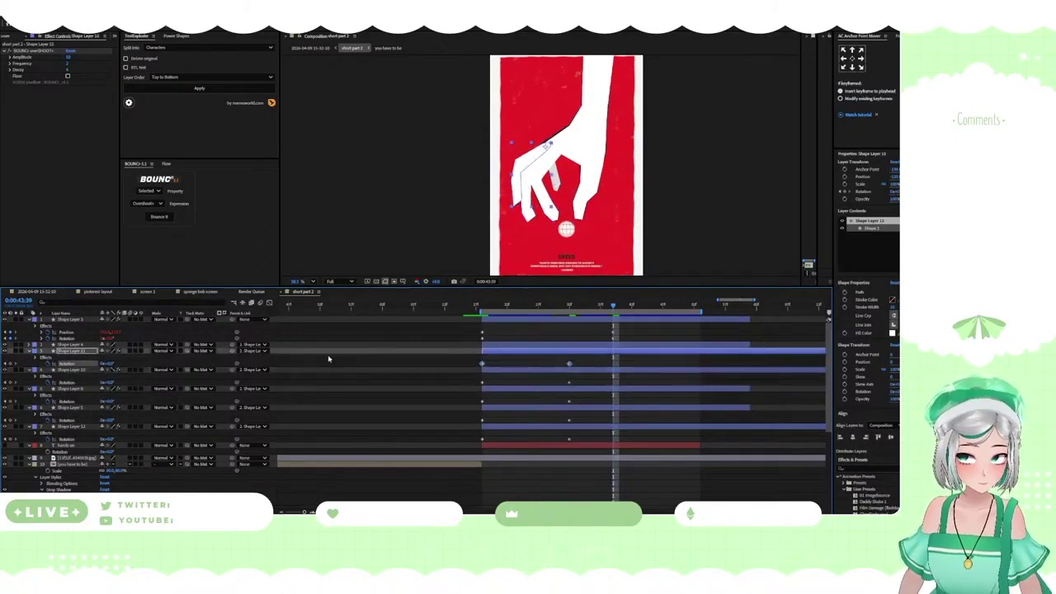
Move the second rotation keyframes of all five finger layers closer to their first keyframes and preview the drop
left_click_drag(590, 364, 541, 440)
left_click_drag(476, 360, 559, 446)
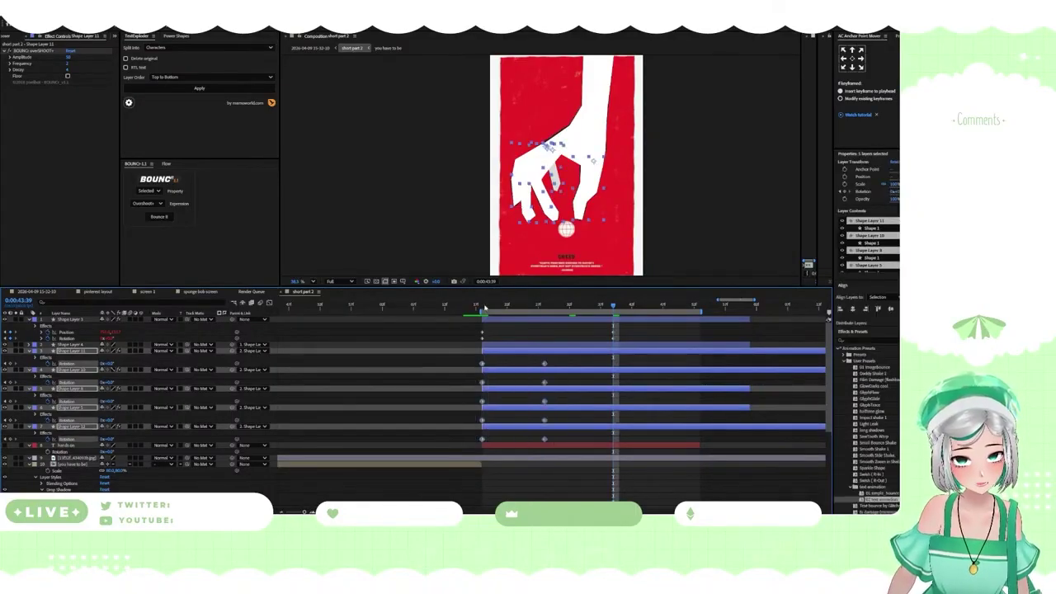
left_click_drag(483, 308, 591, 334)
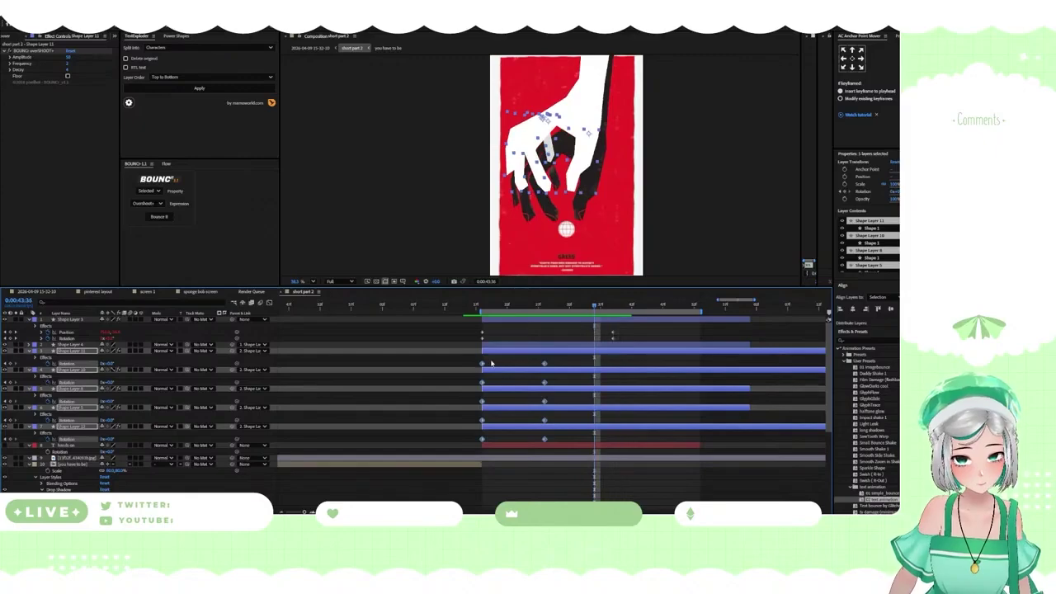
left_click(460, 375)
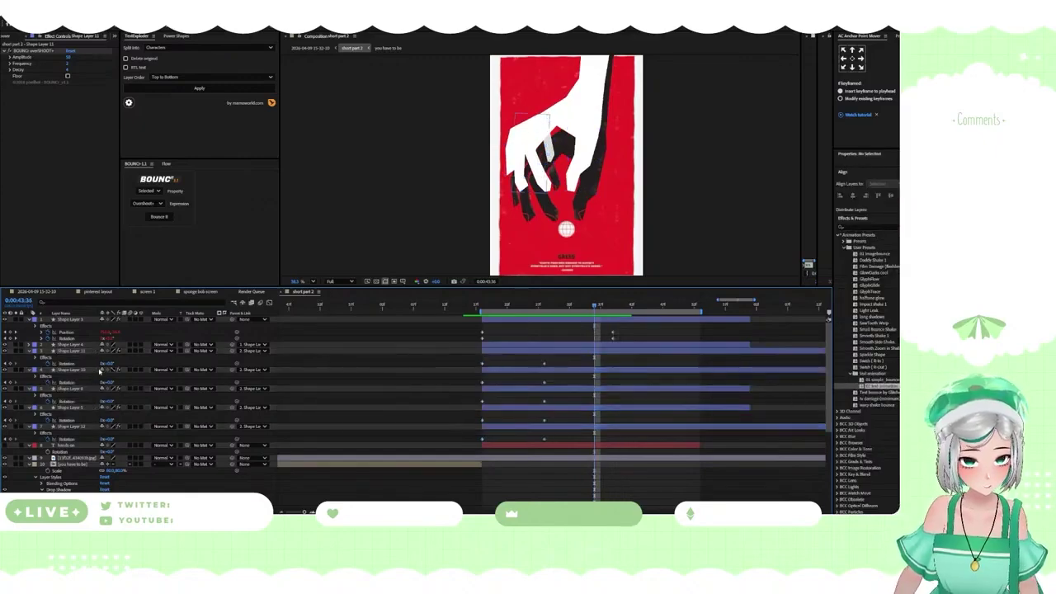
Add the expression loopOut("pingpong") to the rotation of Shape Layer 11
left_click(52, 366, "alt")
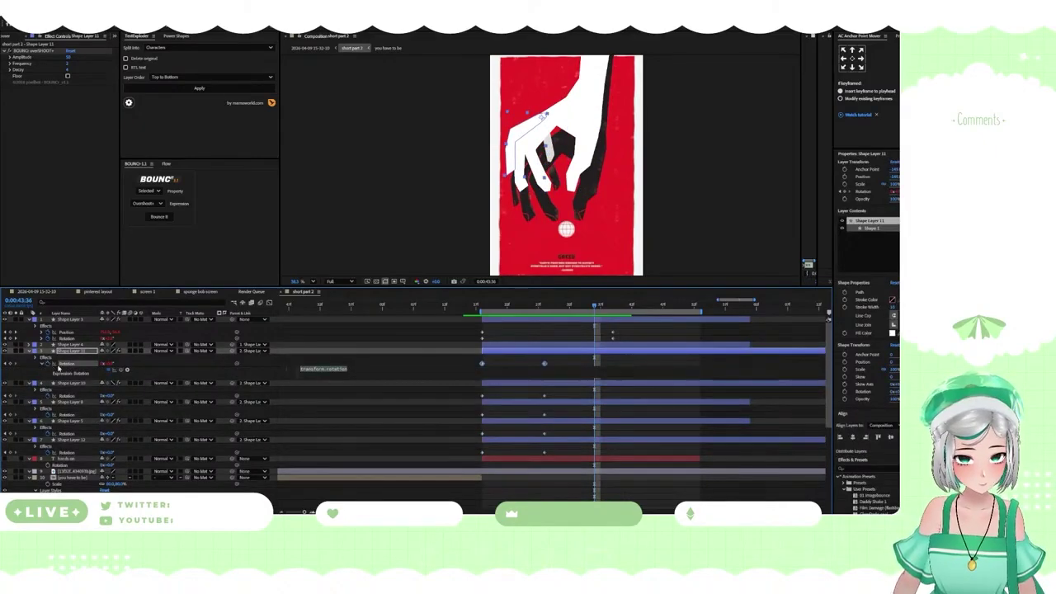
type("loop")
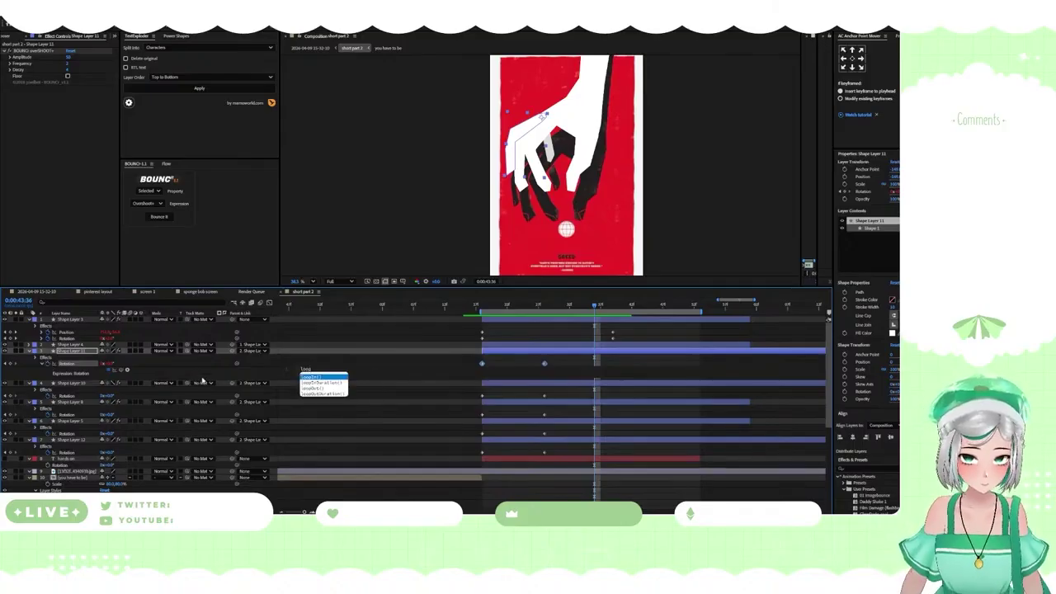
left_click(317, 388)
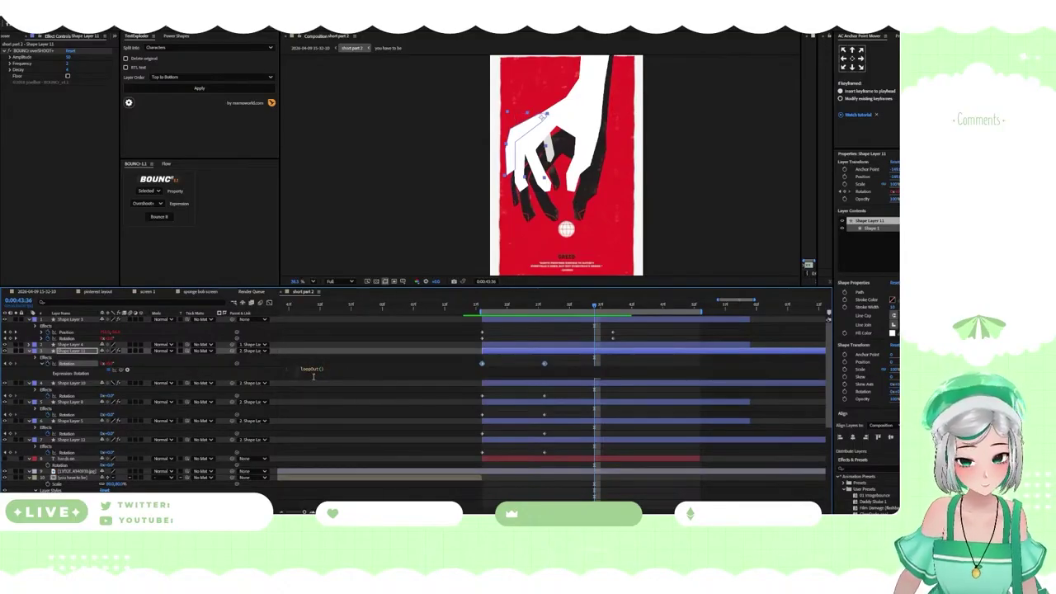
type("\"p")
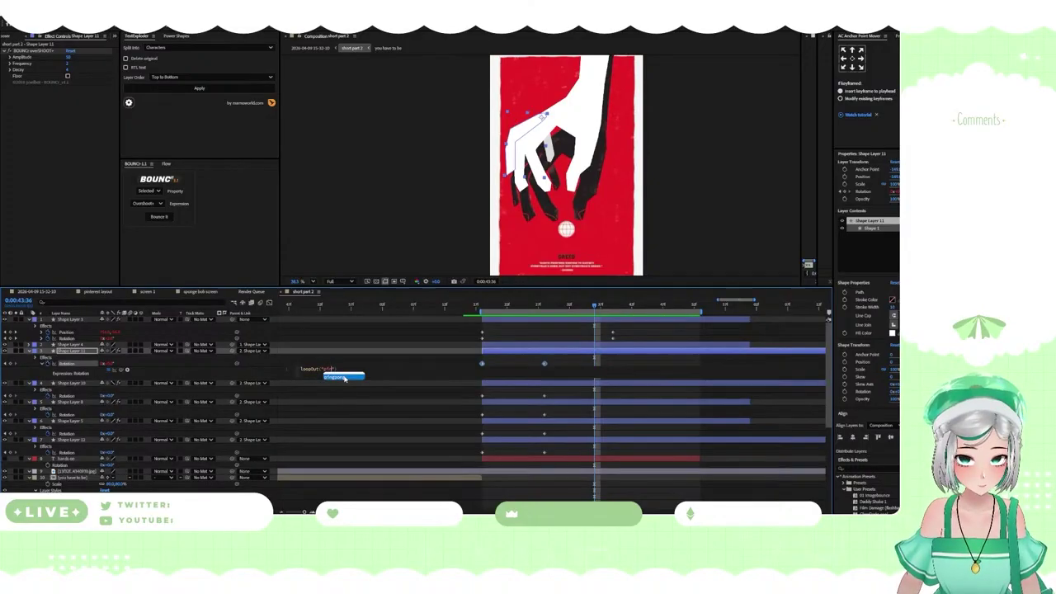
left_click(345, 379)
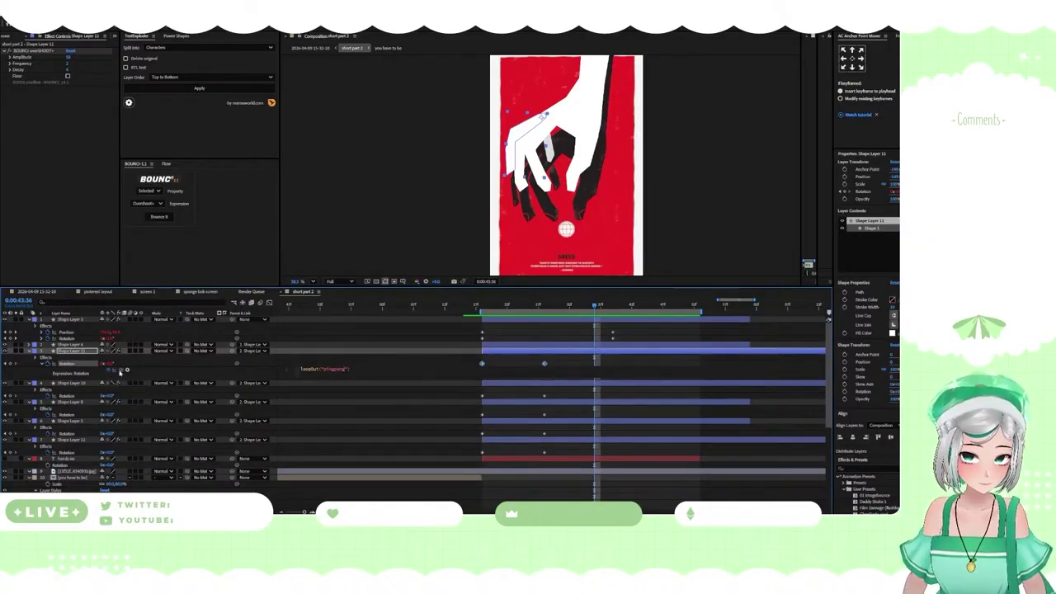
Copy the loopOut("pingpong") text from Shape Layer 11 and use it as the rotation expression of Shape Layer 10
double_click(324, 370)
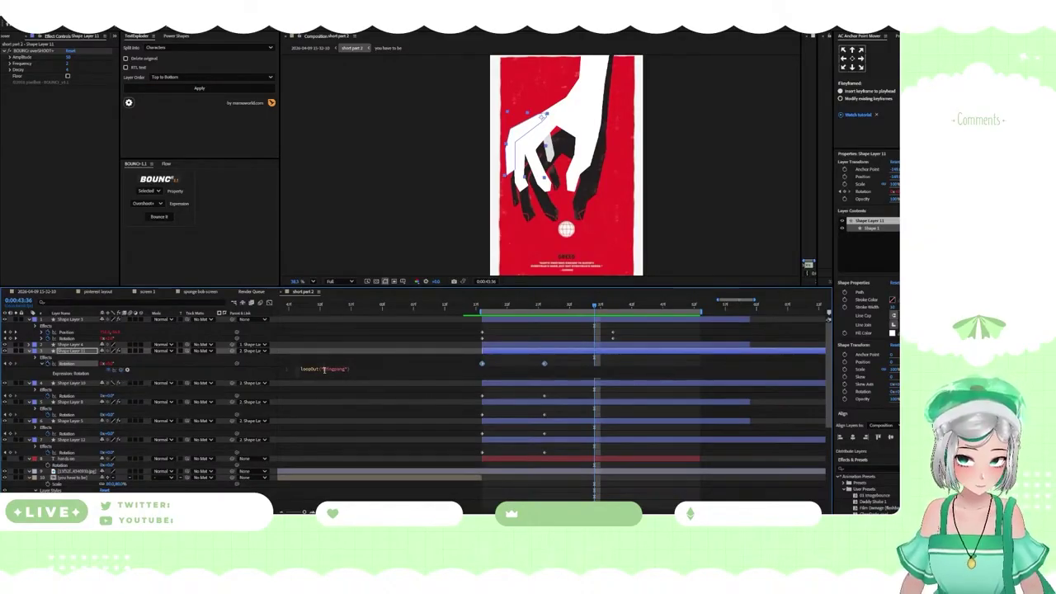
key("ctrl+a")
right_click(333, 375)
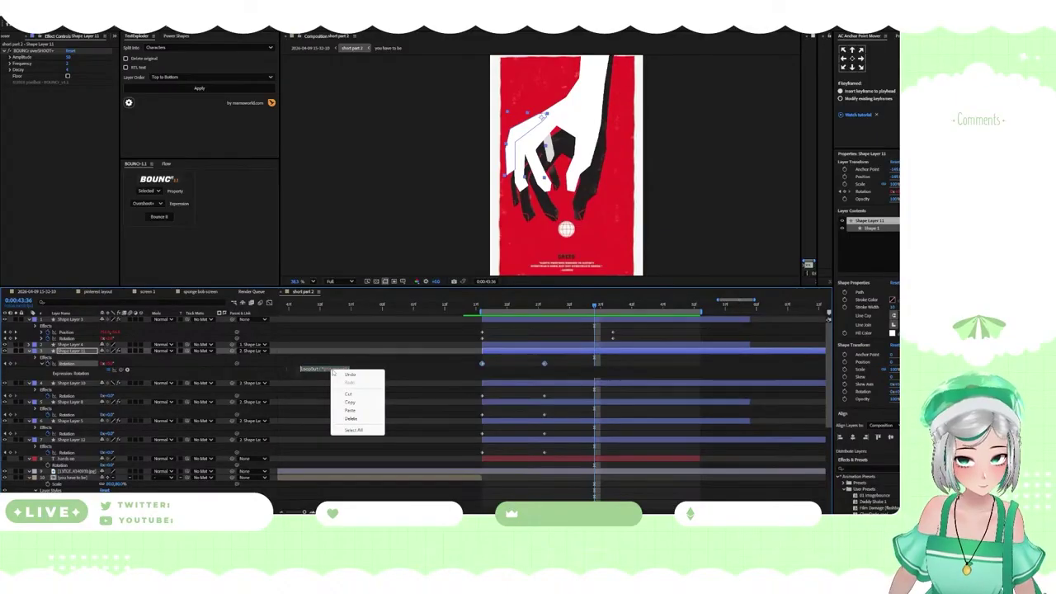
left_click(349, 403)
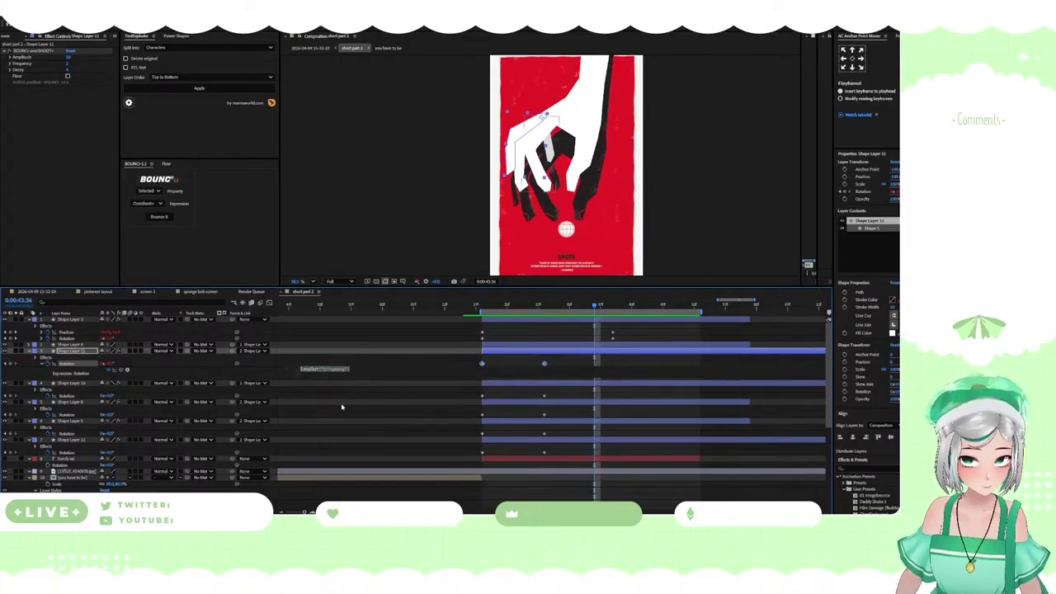
left_click(47, 399, "alt")
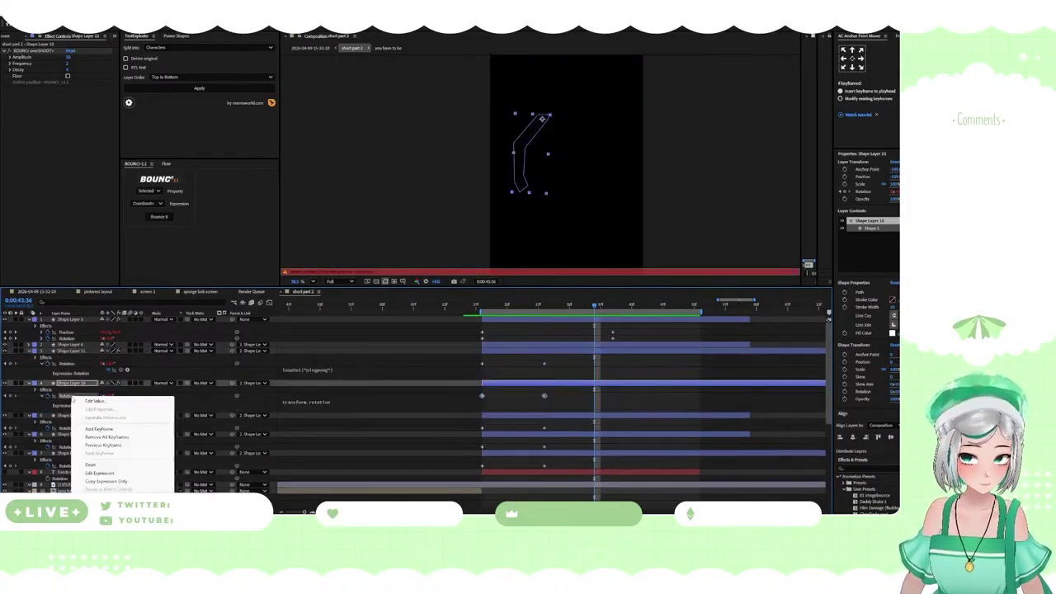
right_click(71, 400)
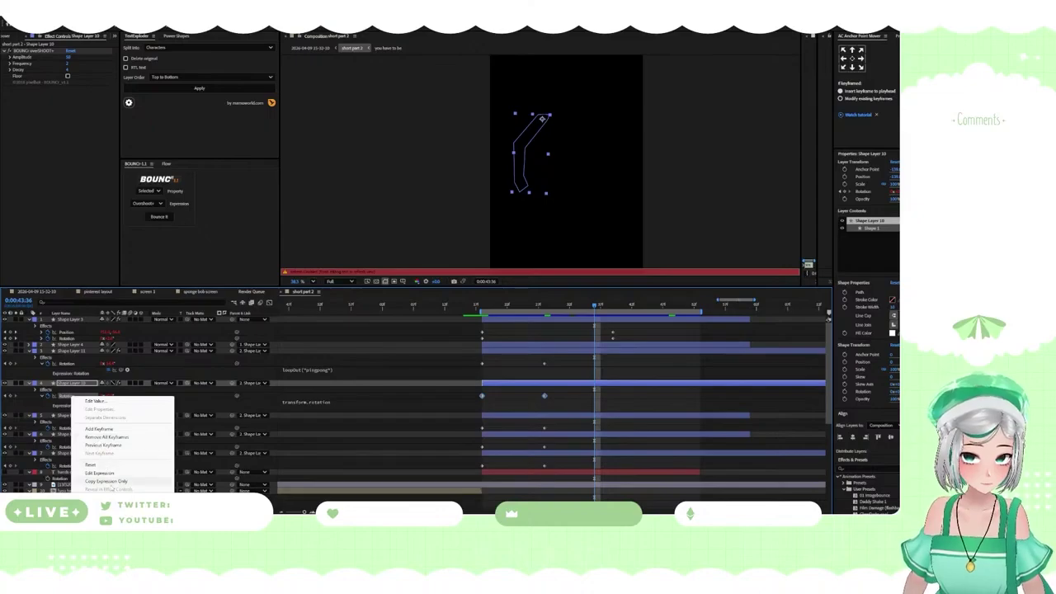
left_click(339, 404)
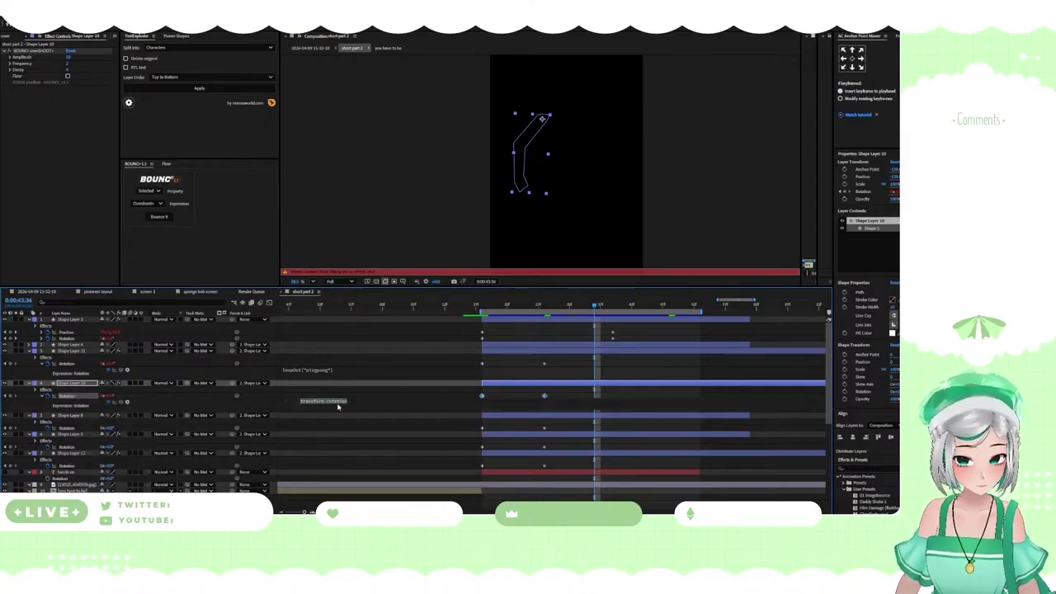
key("ctrl+v")
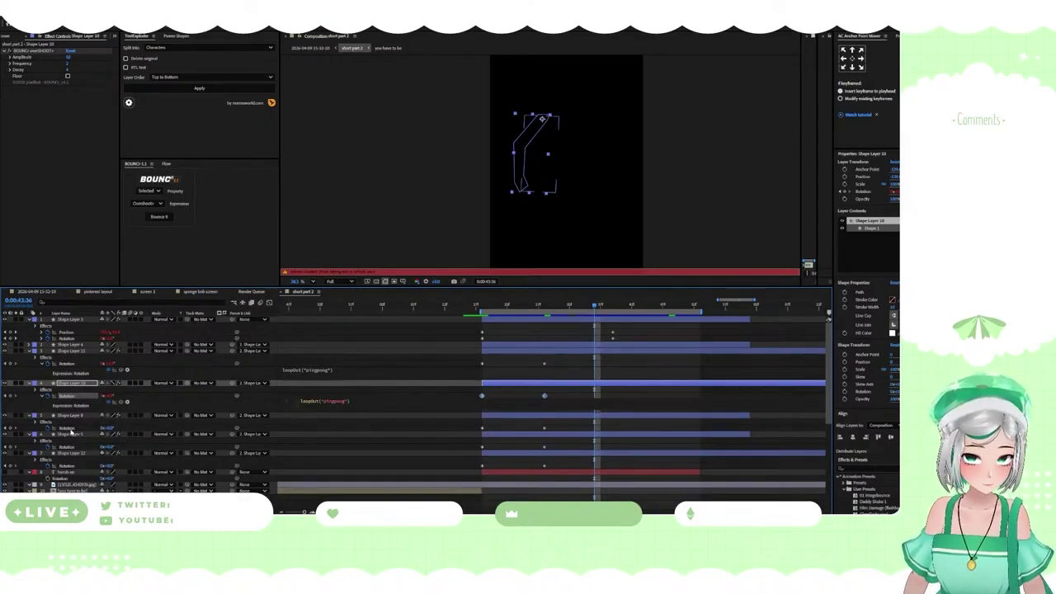
Try to transfer Shape Layer 10's rotation expression to Shape Layer 8 by copying only the expression and pasting it into a new rotation expression
right_click(81, 397)
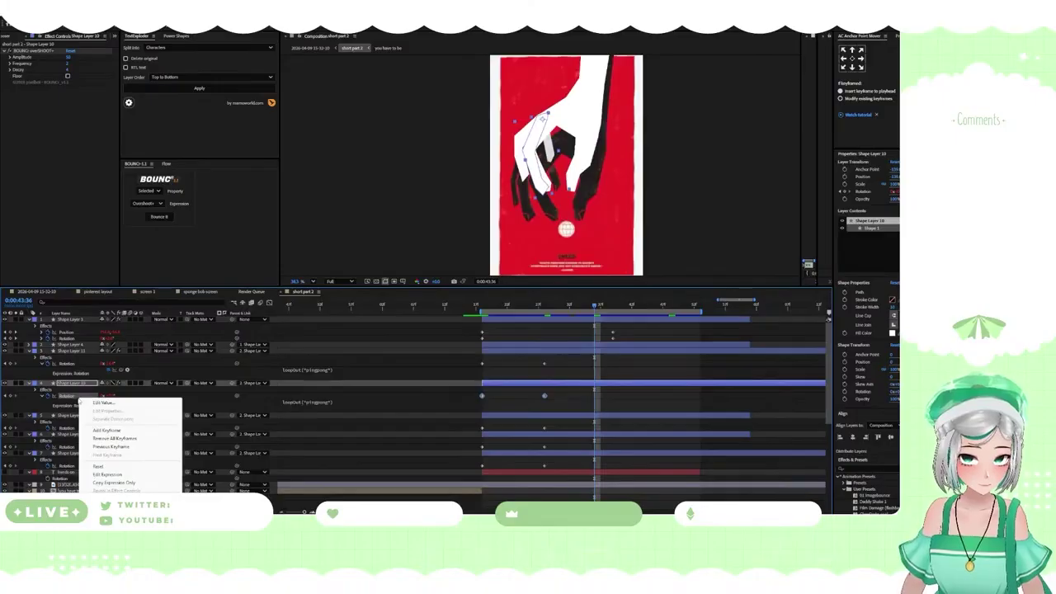
left_click(113, 483)
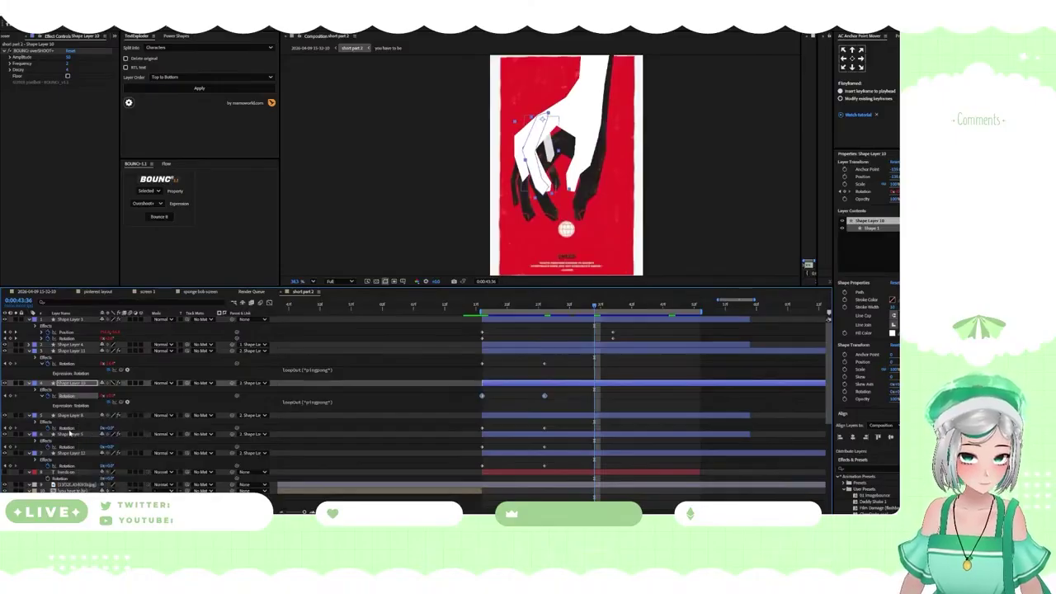
left_click(70, 429)
right_click(70, 429)
mouse_move(100, 417)
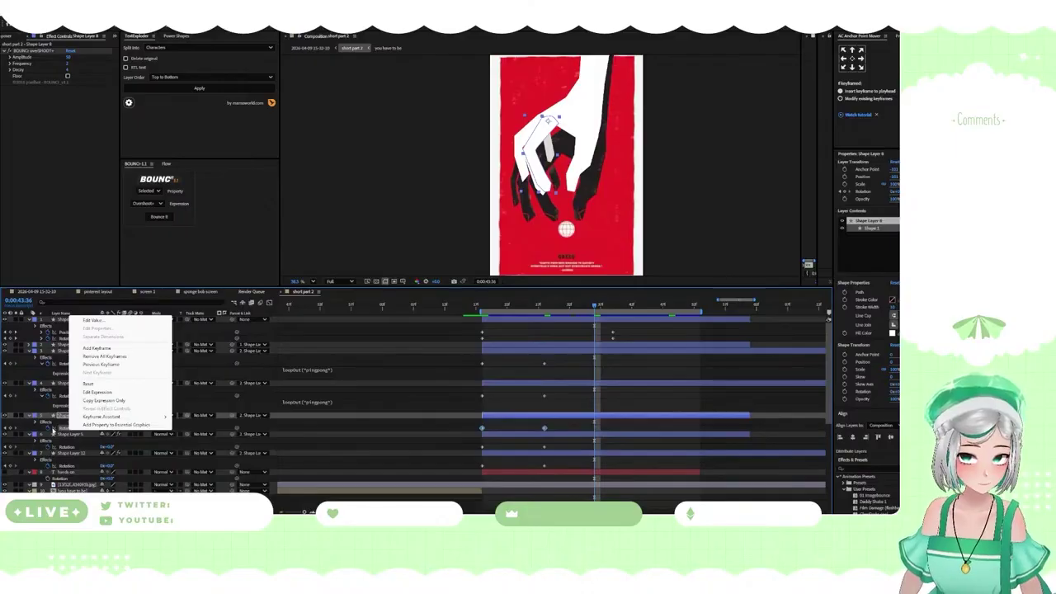
left_click(49, 429)
left_click(48, 428, "alt")
right_click(68, 429)
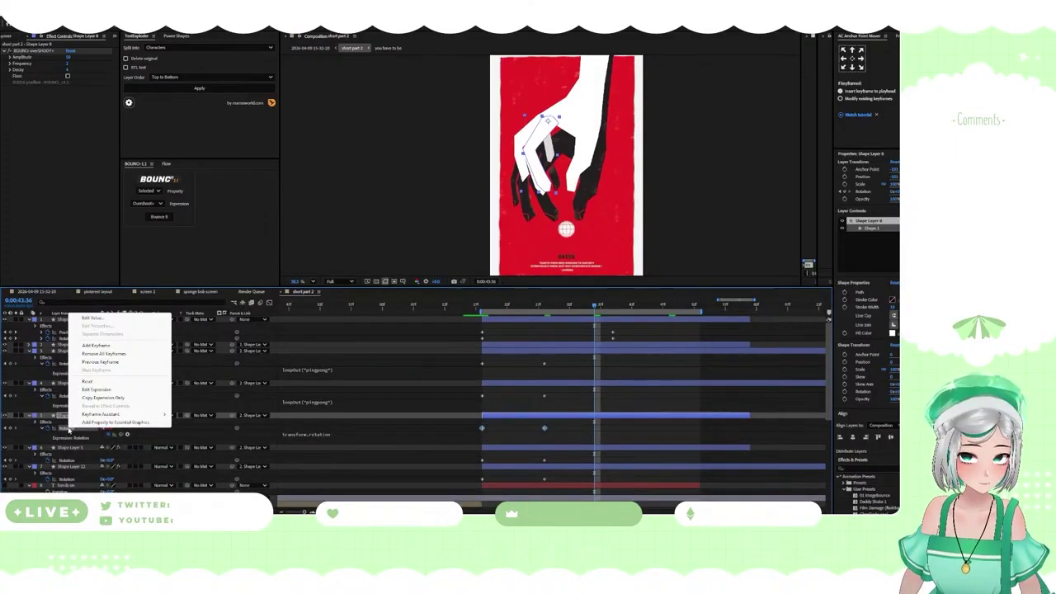
left_click(319, 440)
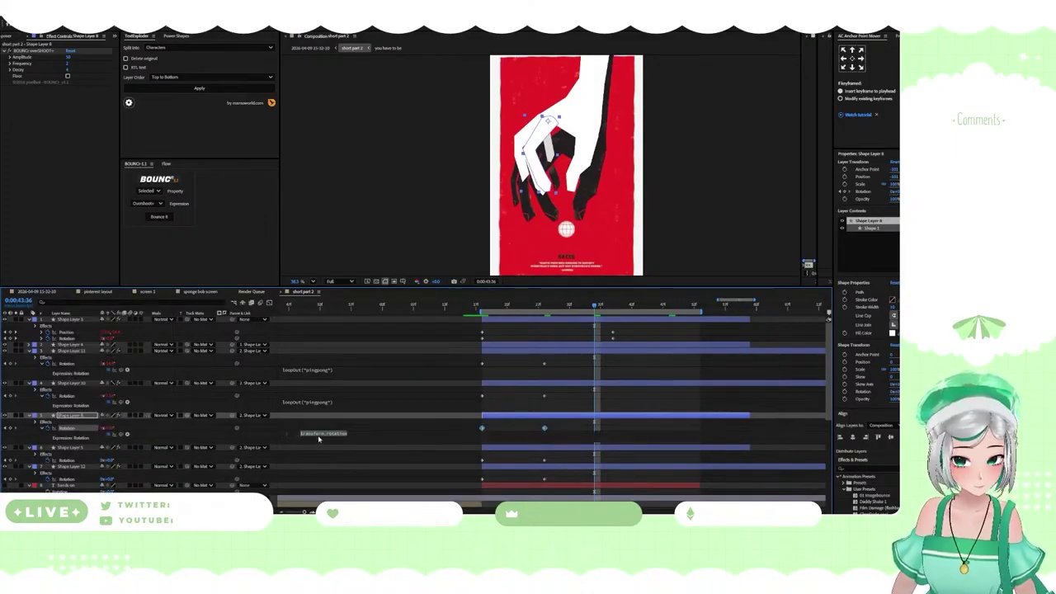
key("ctrl+v")
left_click(65, 461)
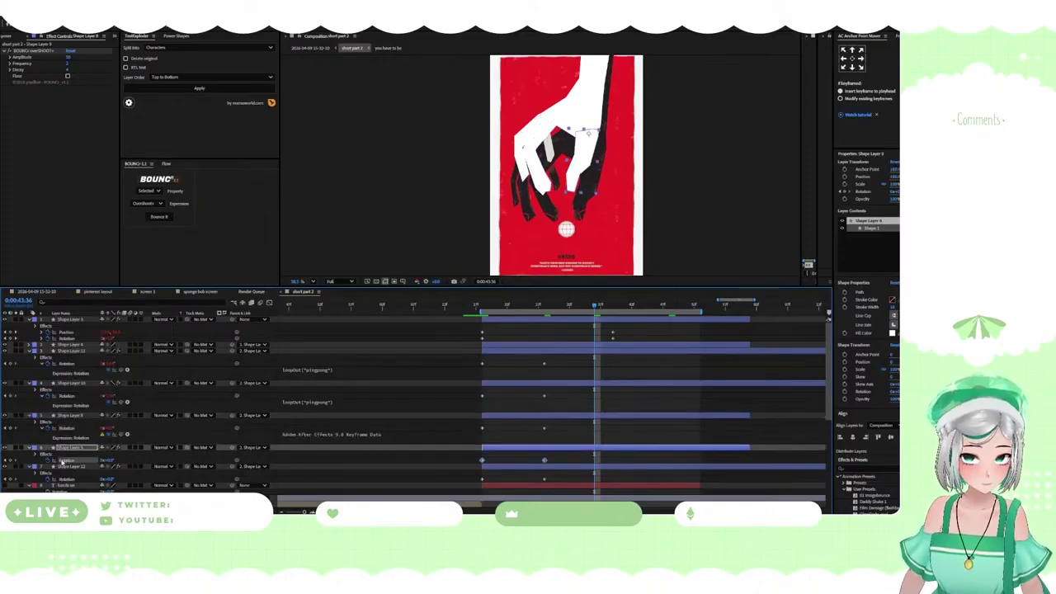
Clear the pasted keyframe data from the rotation expression of Shape Layer 8
left_click(78, 428)
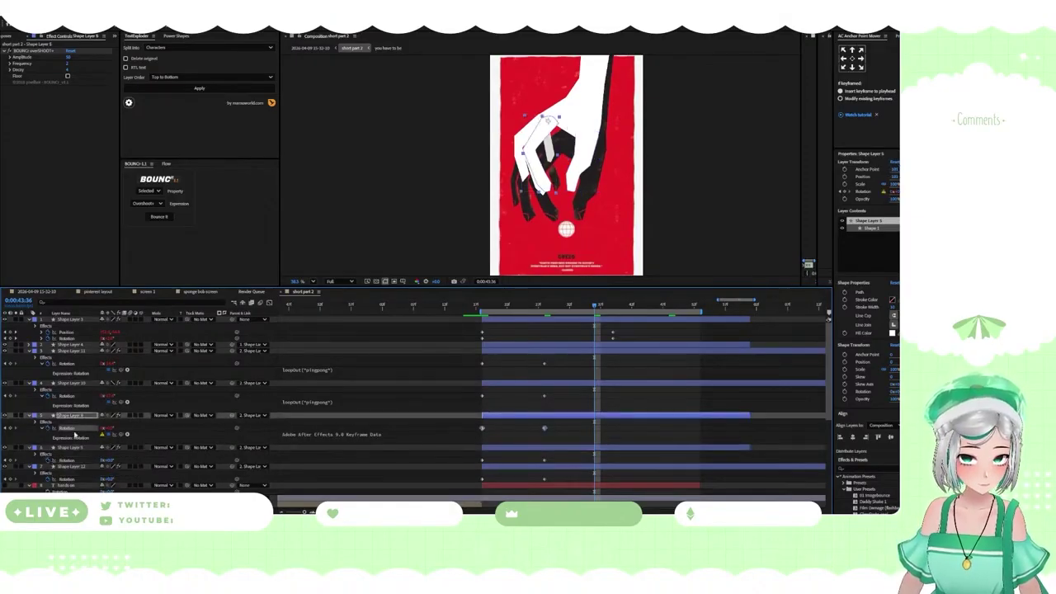
left_click(311, 434)
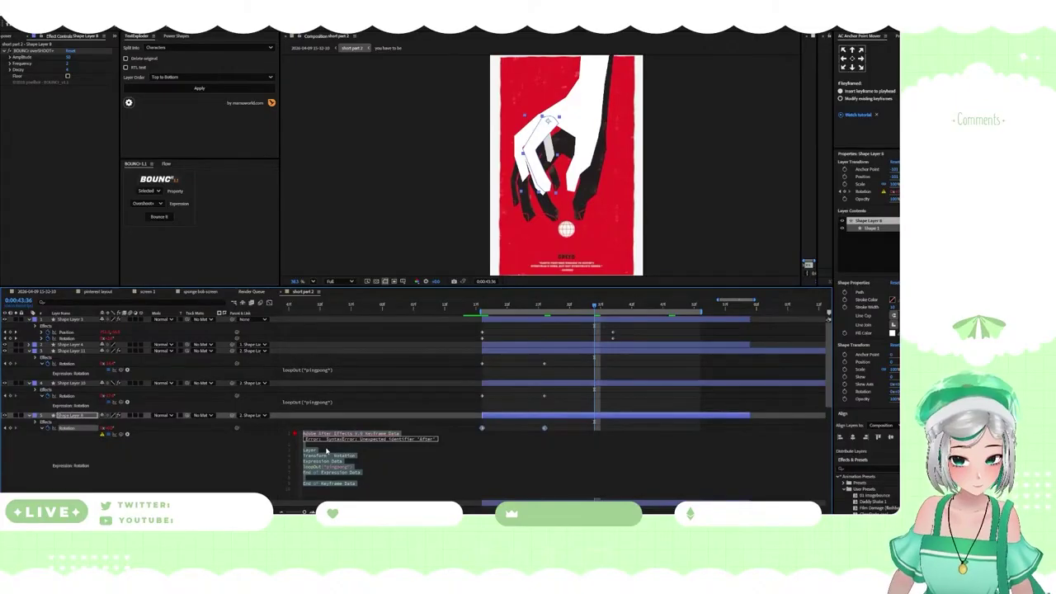
left_click(327, 449)
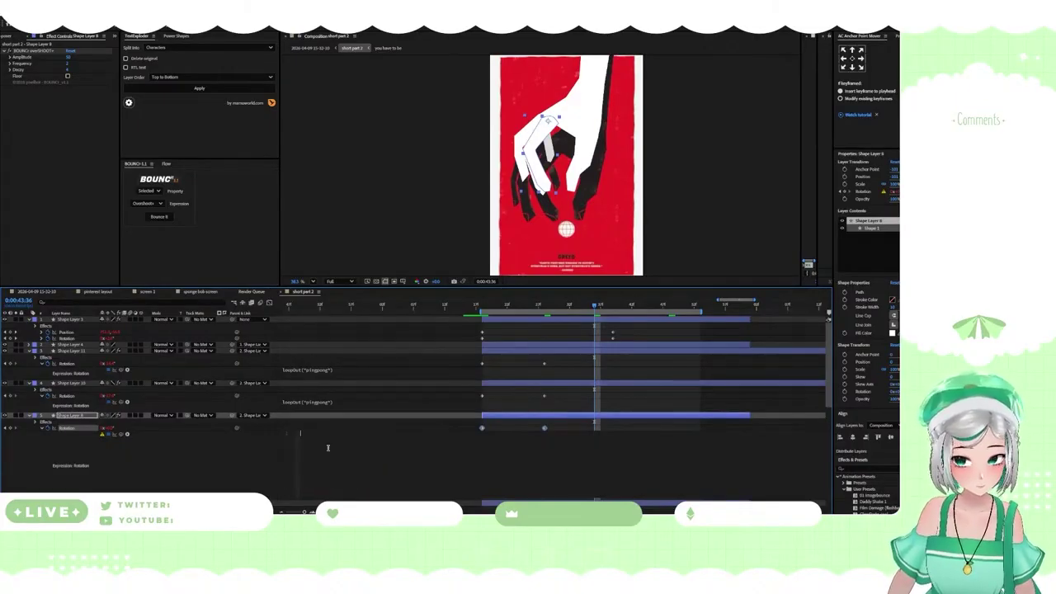
Copy the loopOut("pingpong") text from Shape Layer 10 into new rotation expressions on Shape Layers 8, 5 and 12
left_click(291, 402)
key("ctrl+c")
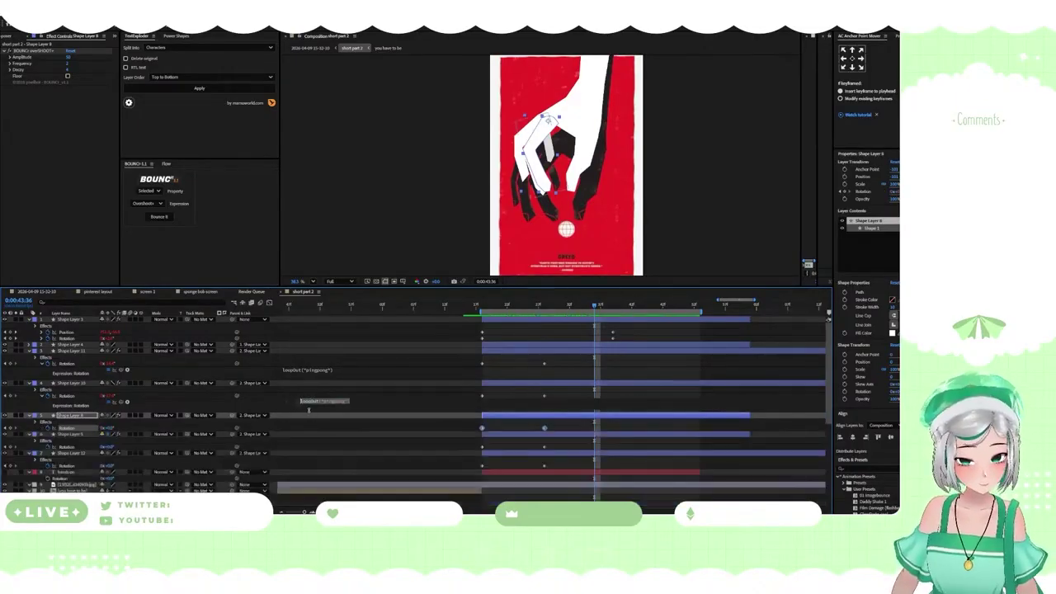
left_click(51, 429, "alt")
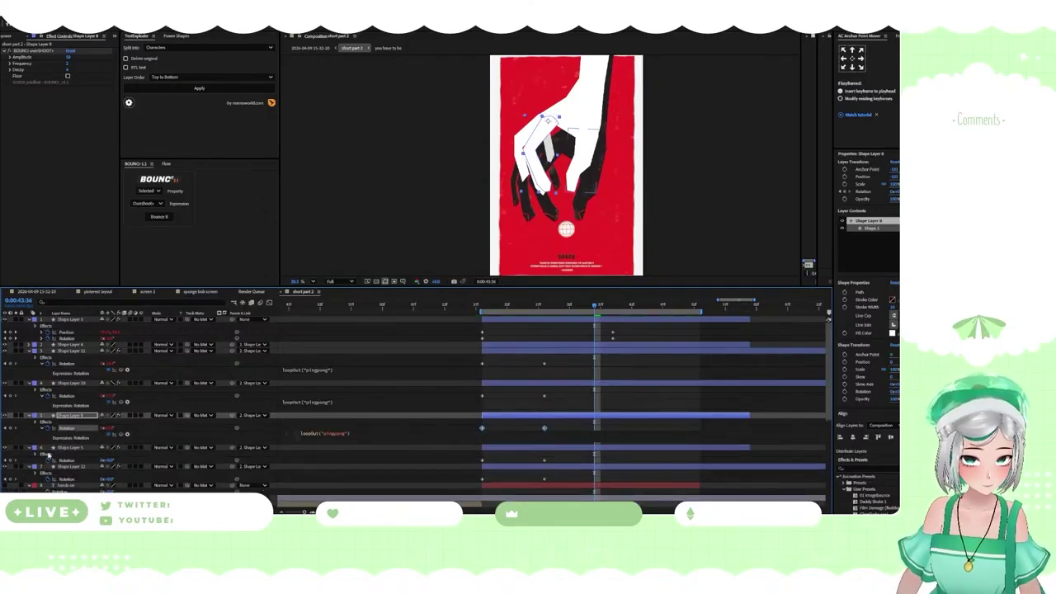
left_click(103, 459, "alt")
key("ctrl+v")
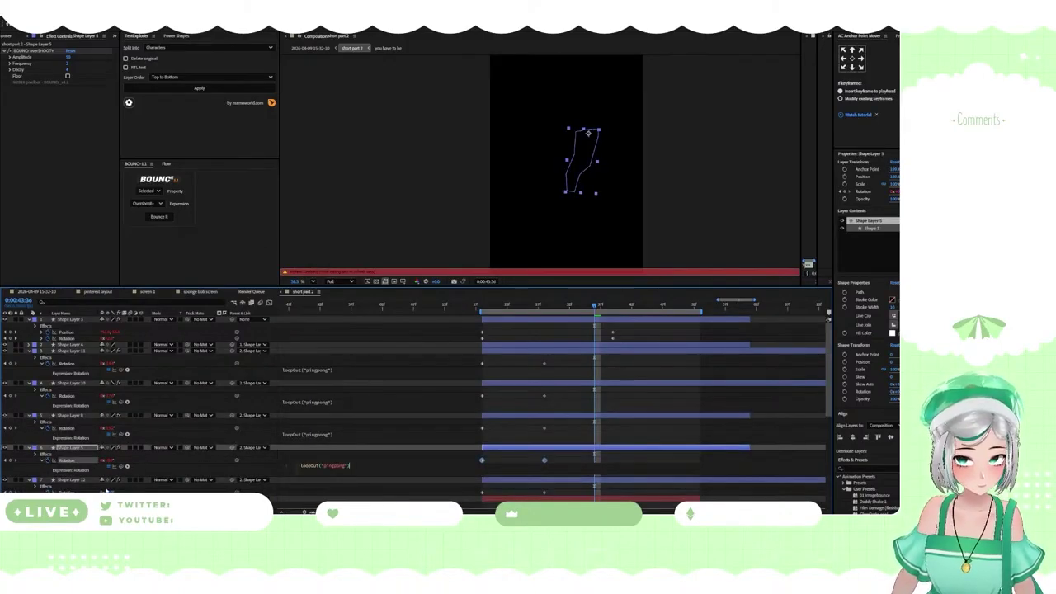
left_click(48, 492, "alt")
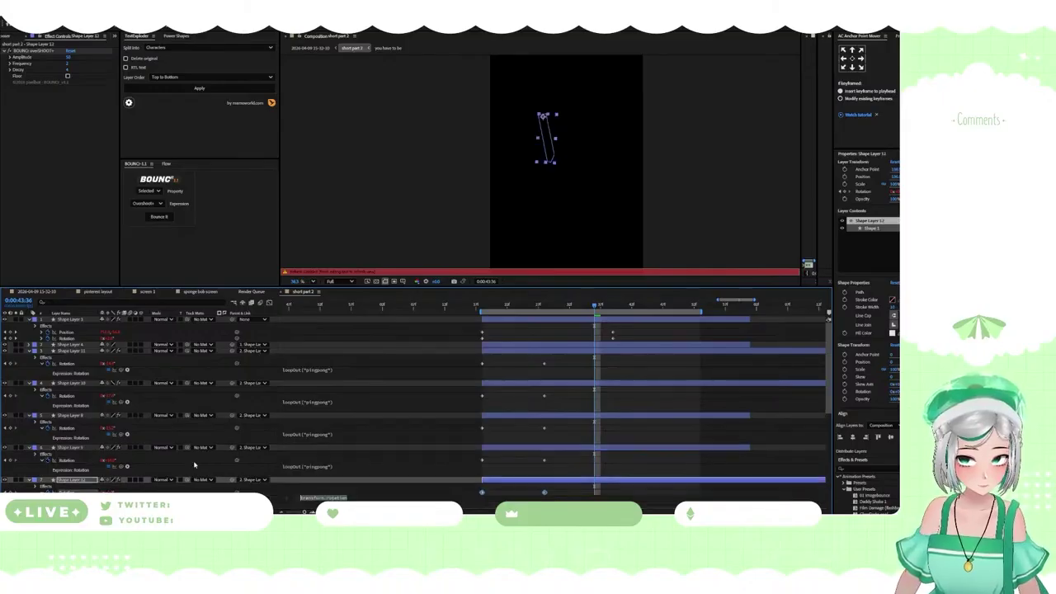
key("ctrl+v")
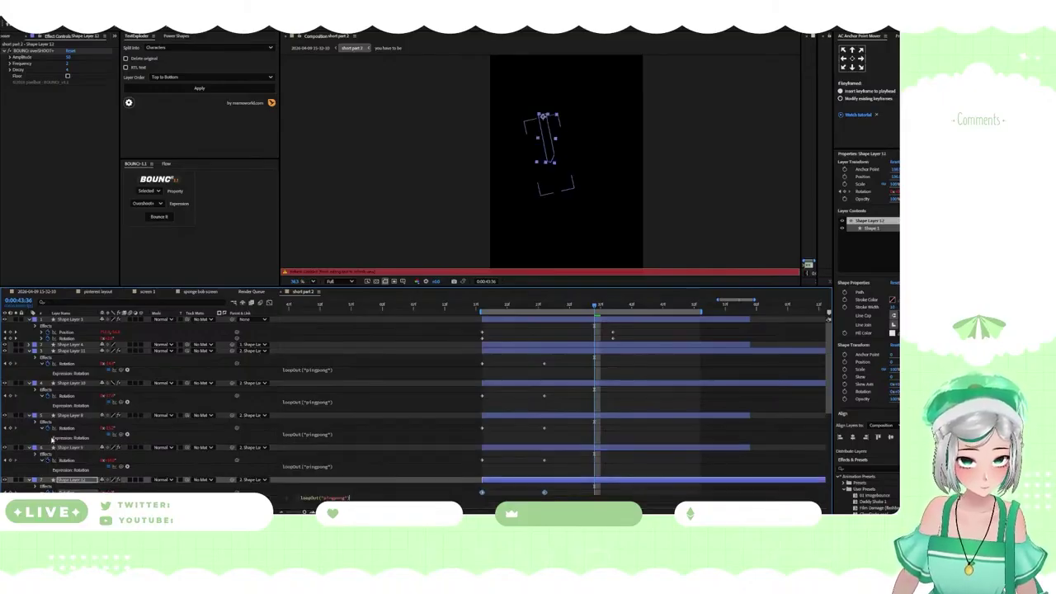
left_click(42, 440)
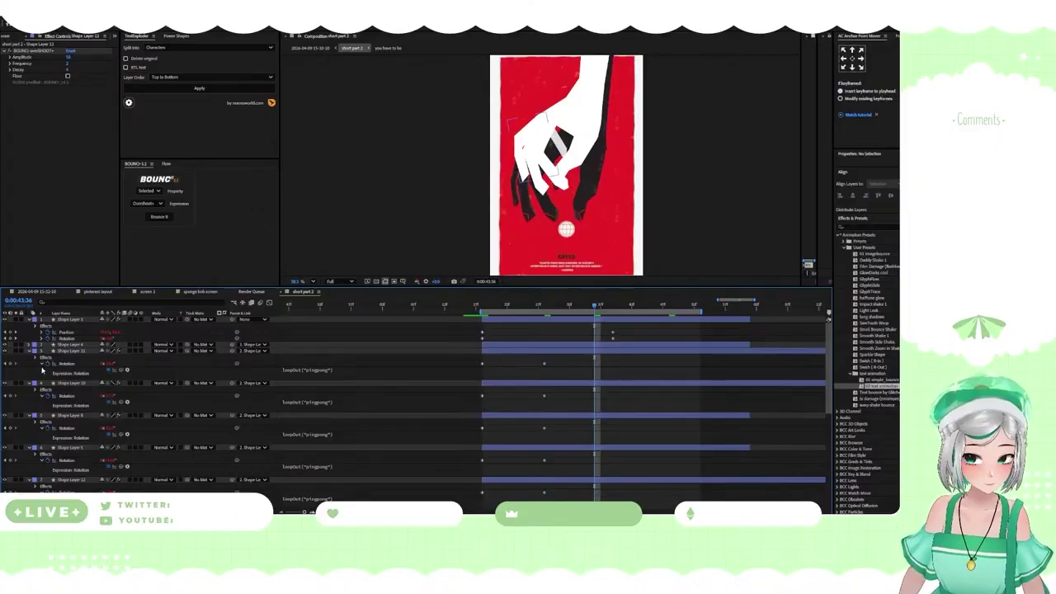
Show only the keyframed properties and move the second rotation keyframes of all five finger layers further from their first keyframes
key("u")
mouse_move(485, 307)
left_mouse_down()
mouse_move(699, 321)
mouse_move(482, 305)
left_mouse_up()
key("u")
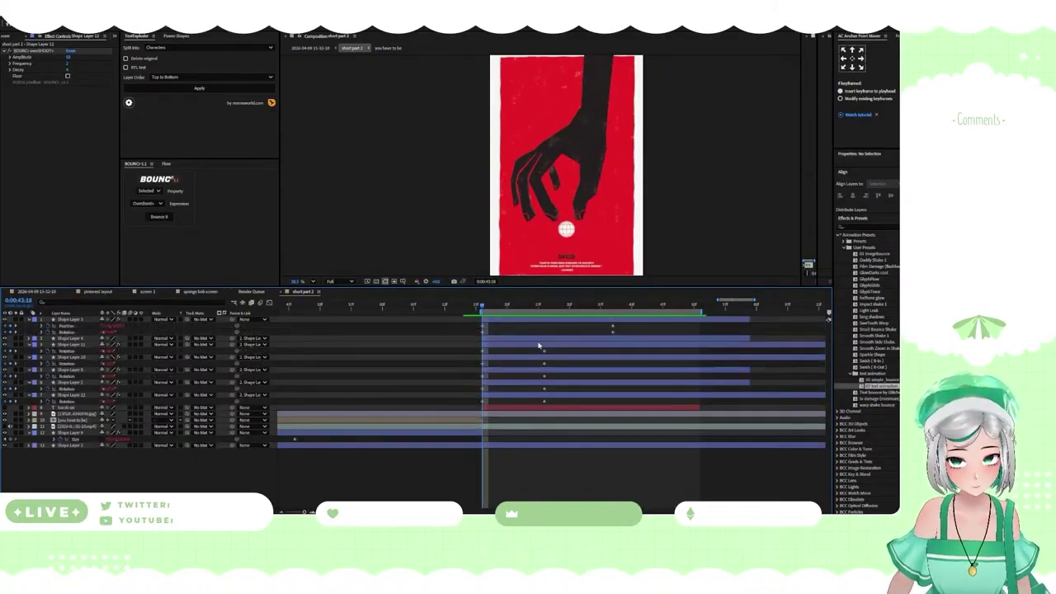
left_click_drag(551, 346, 583, 409)
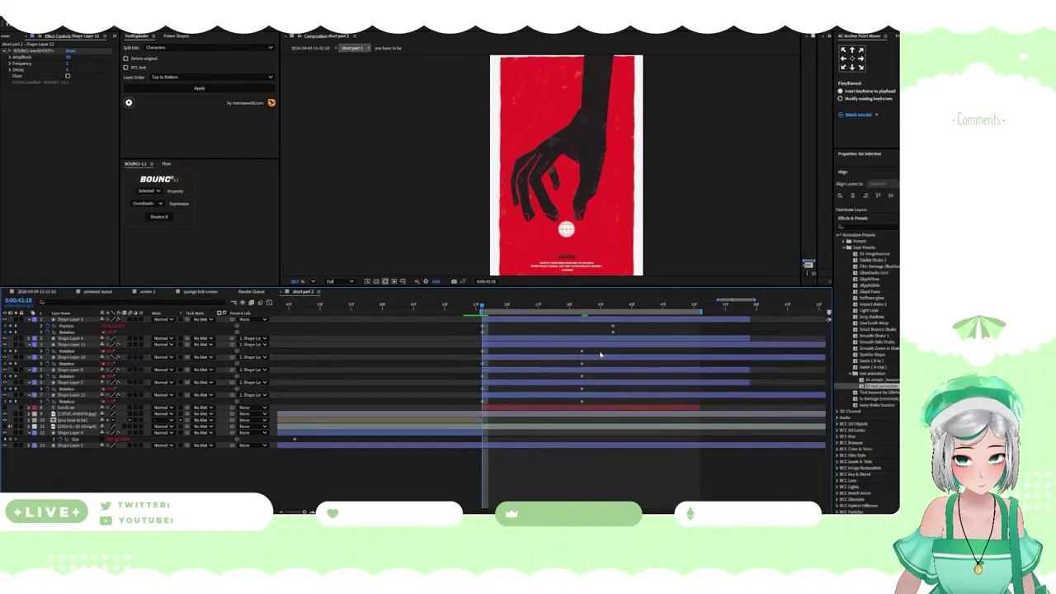
Apply Easy Ease to all rotation keyframes of the five finger layers and preview the looping finger movement
left_click_drag(597, 349, 443, 404)
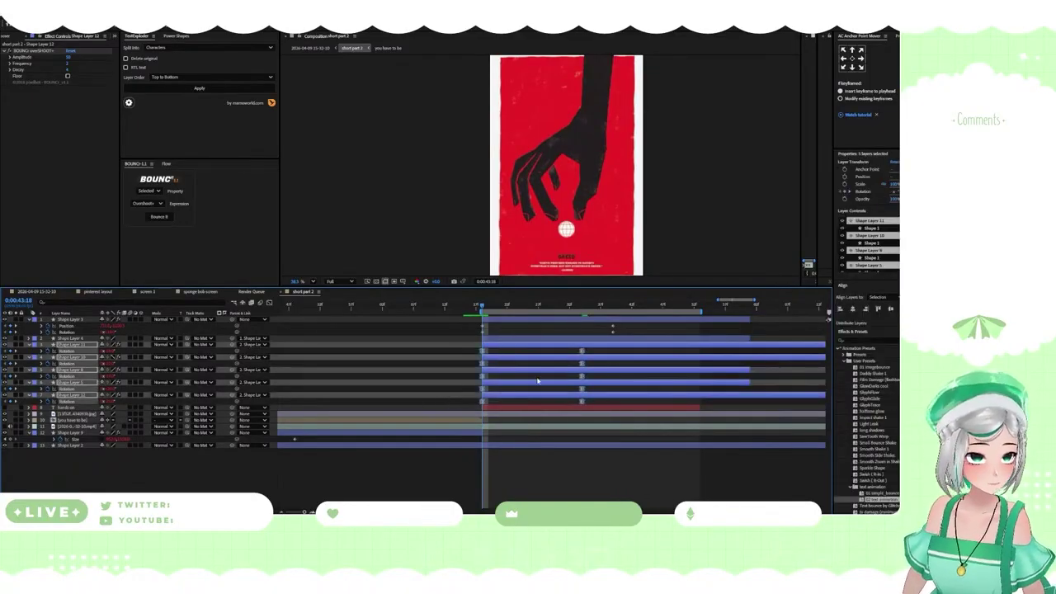
key("space")
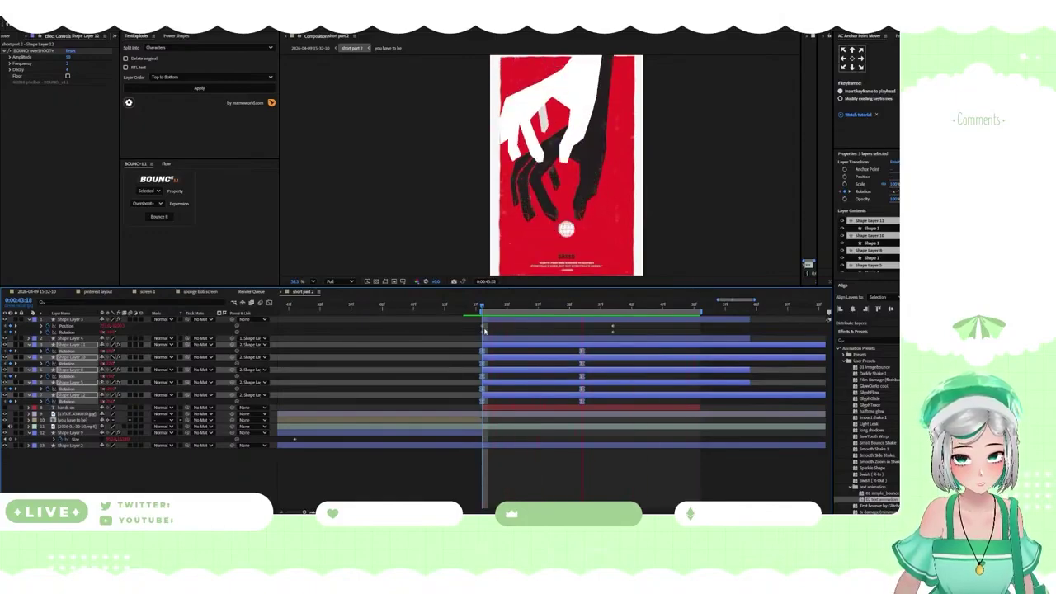
key("space")
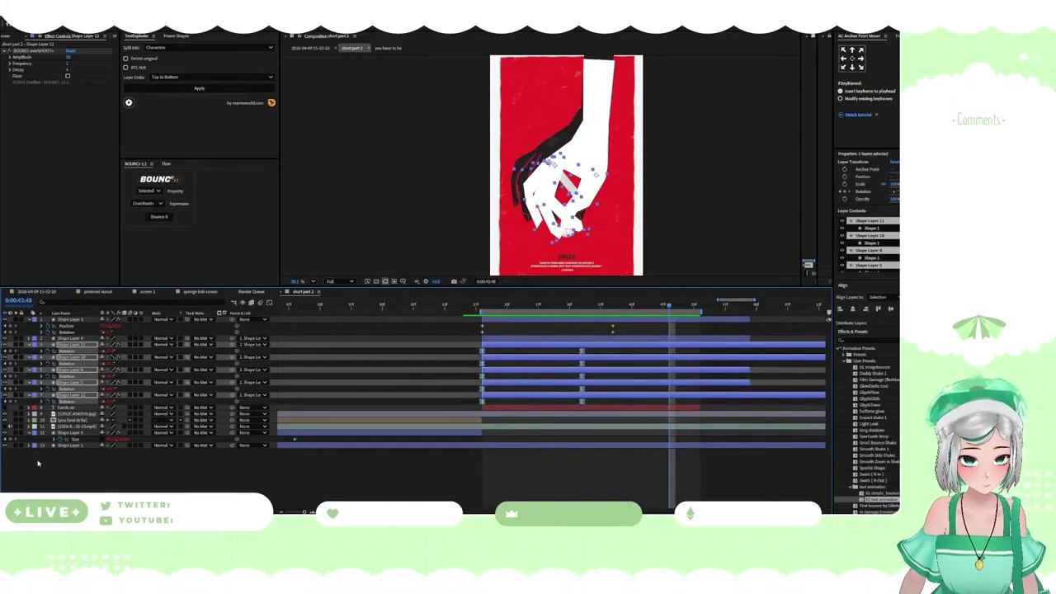
left_click(523, 462)
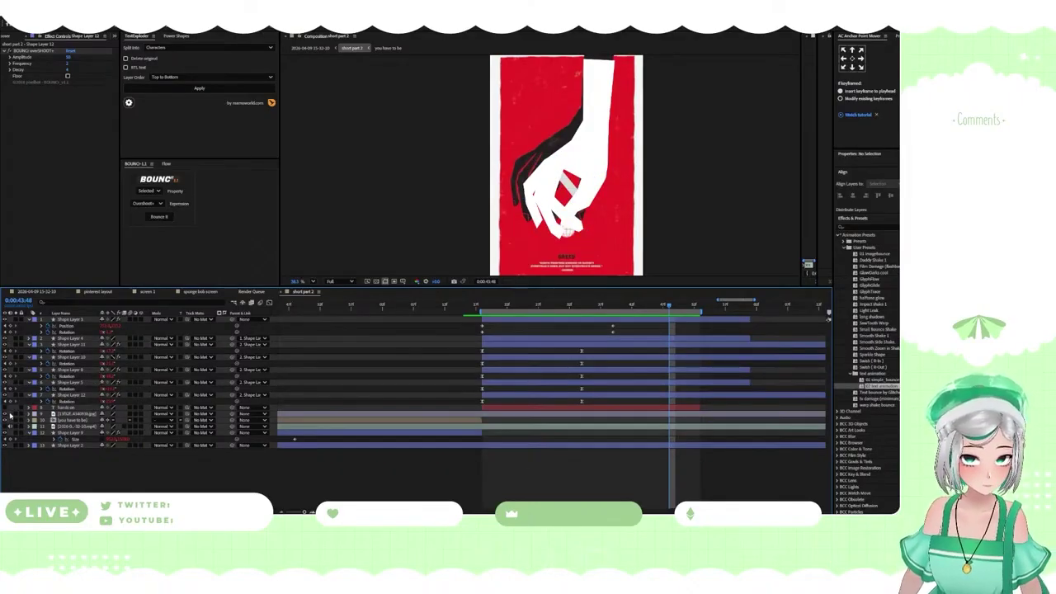
Hide the red poster image layer and move the playhead to 0:00:43:24
left_click(5, 413)
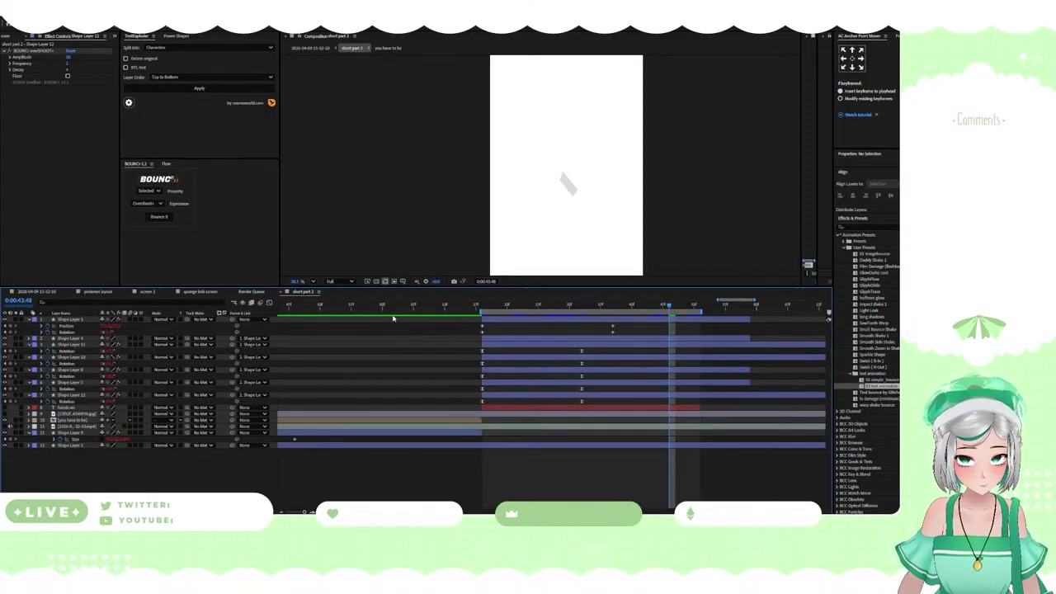
left_click(520, 307)
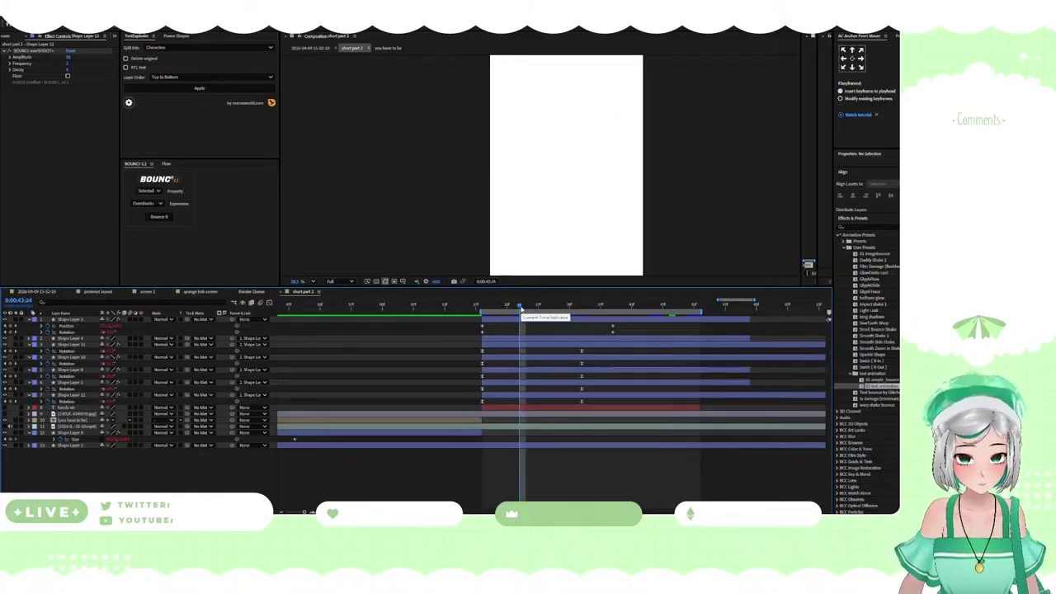
Preview the hand, split the white background Shape Layer 2 at 0:00:43:18, delete its later part and check the hand on black
key("space")
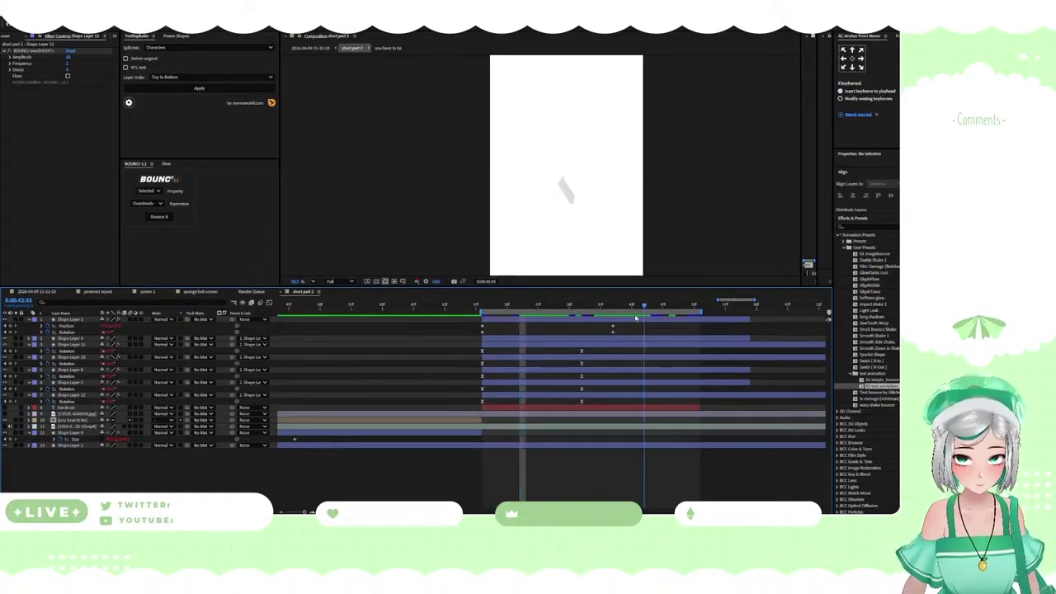
left_click_drag(495, 307, 482, 308)
left_click(494, 447)
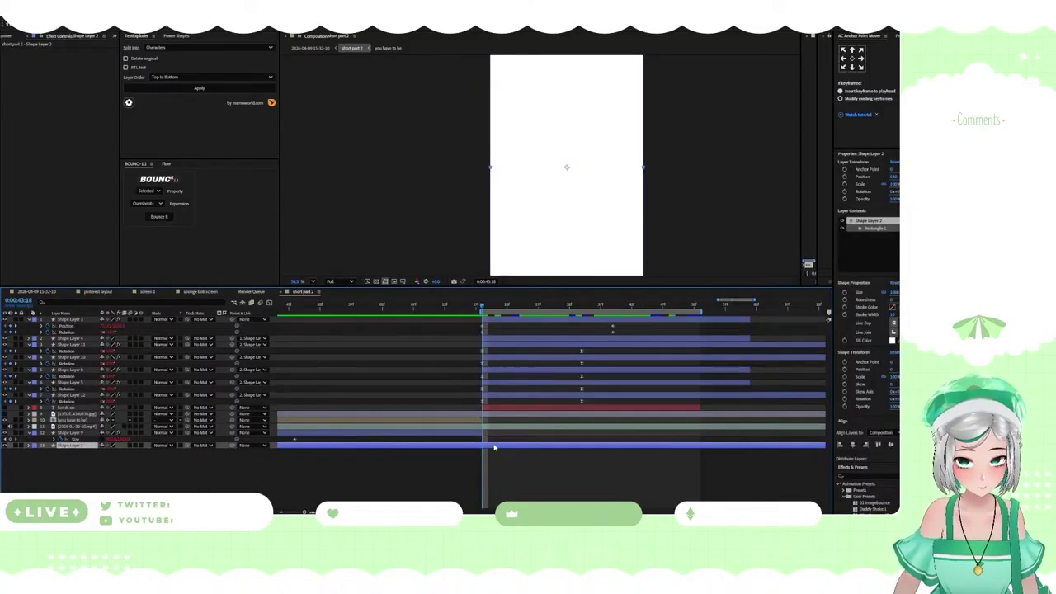
key("ctrl+d")
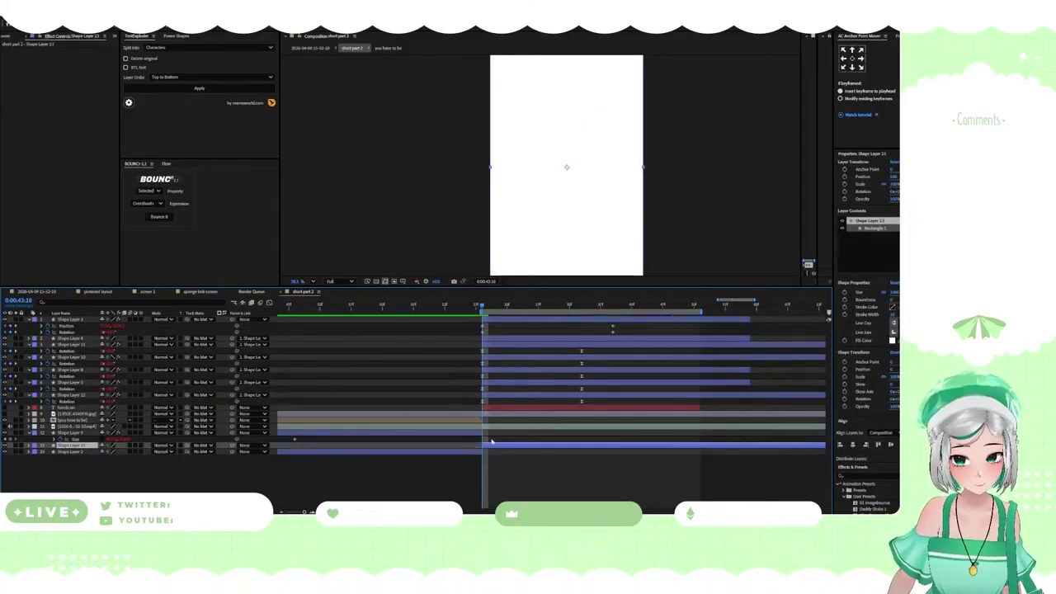
key("Delete")
left_click(537, 321)
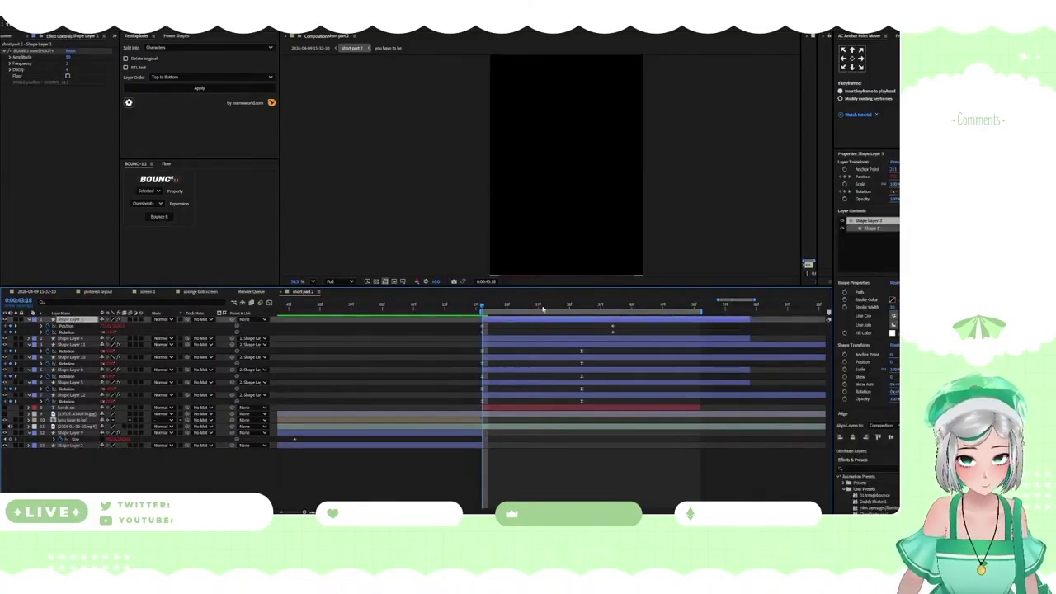
left_click_drag(543, 308, 599, 328)
Select all seven hand shape layers and fill them with the mint green sampled from the "YOU HAVE TO BE" poster background
left_click(419, 306)
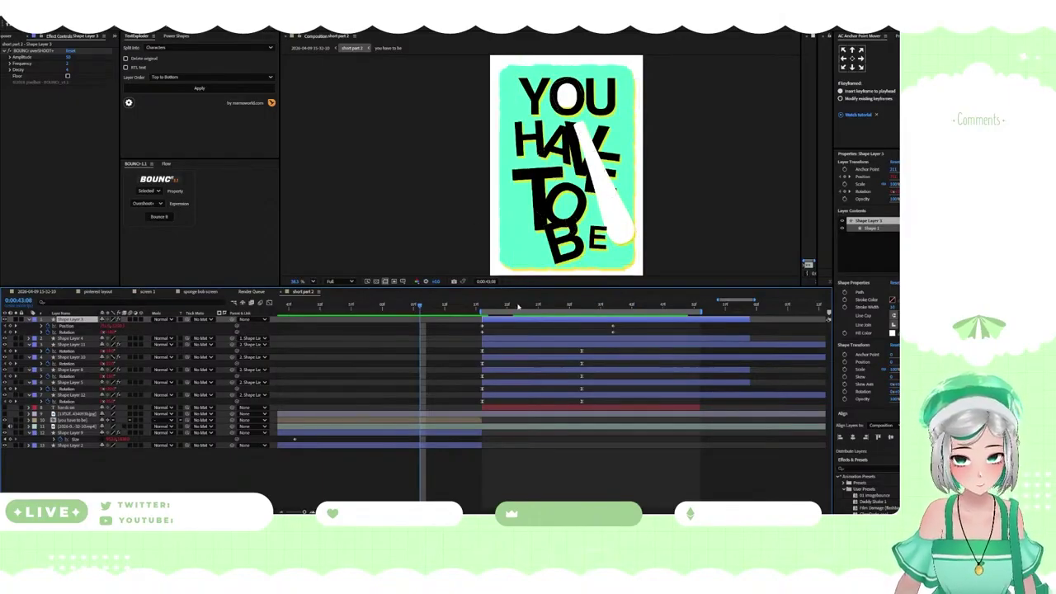
left_click(524, 306)
left_click(532, 340)
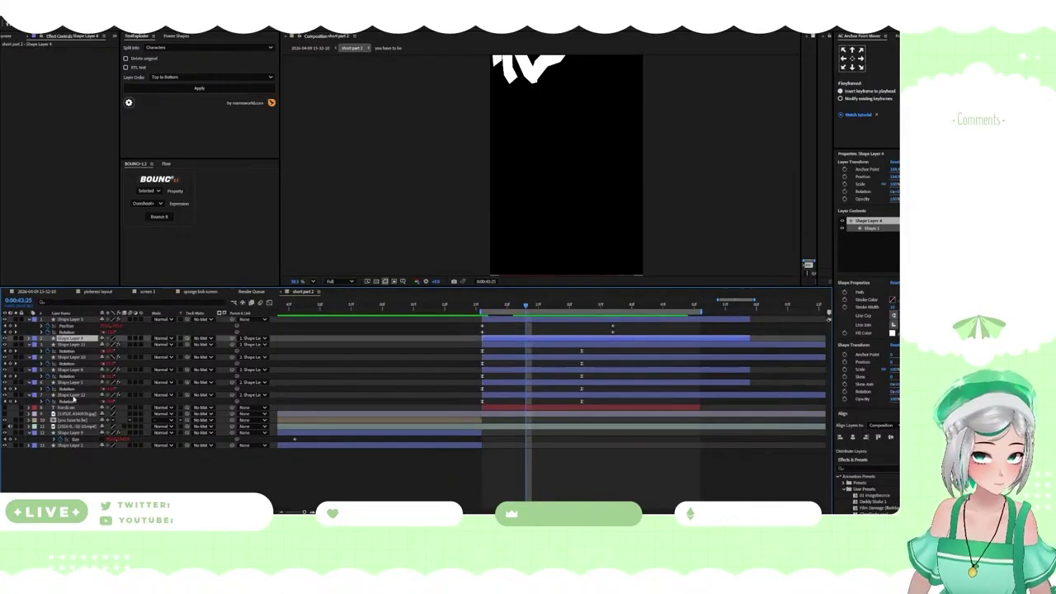
left_click(70, 320)
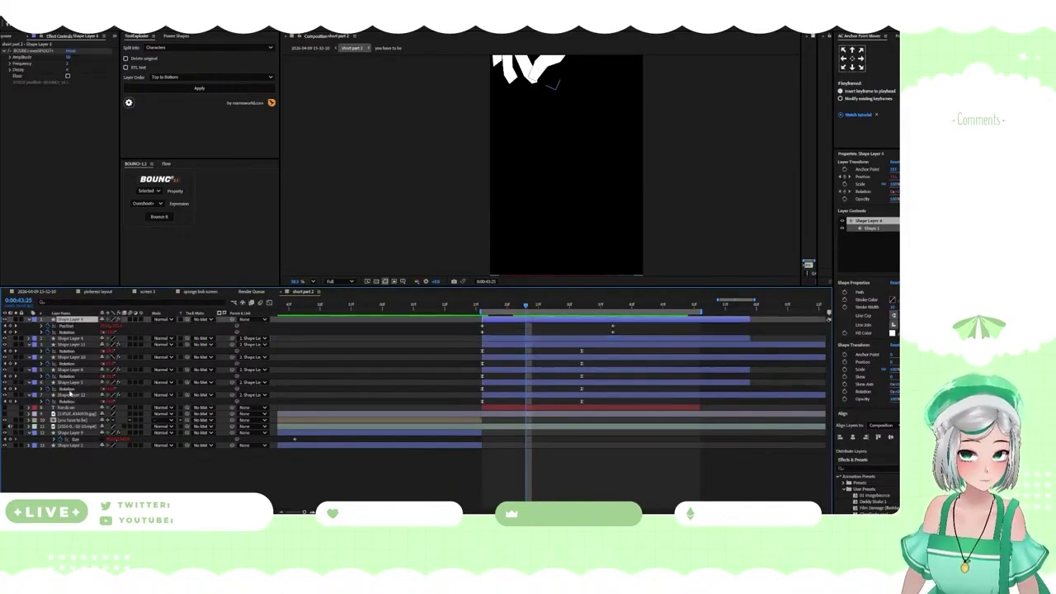
left_click(72, 396, "shift")
left_click(404, 309)
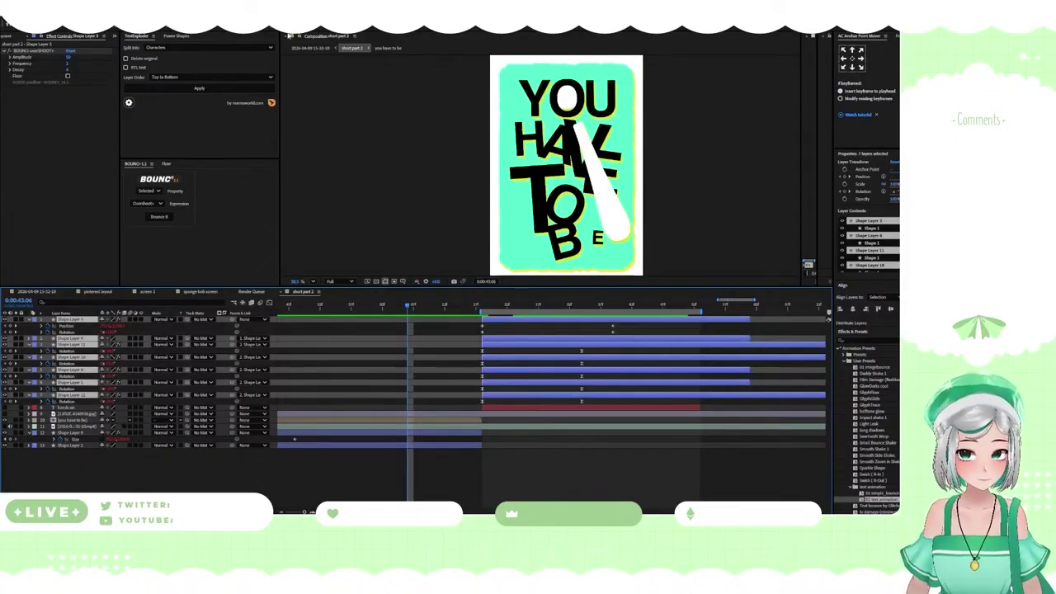
left_click(344, 24)
left_click(540, 256)
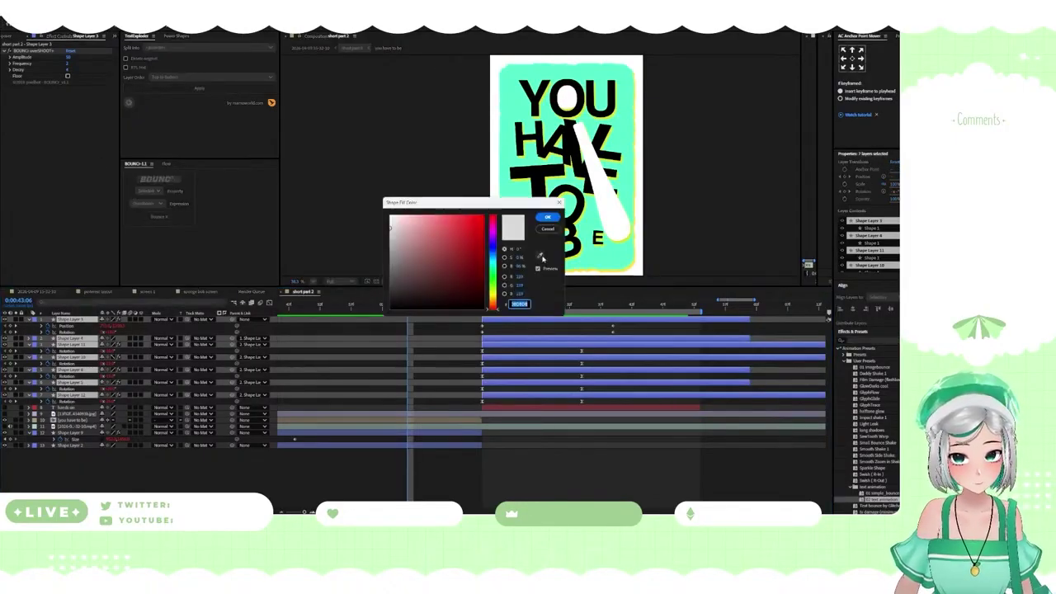
left_click(605, 261)
left_click(549, 218)
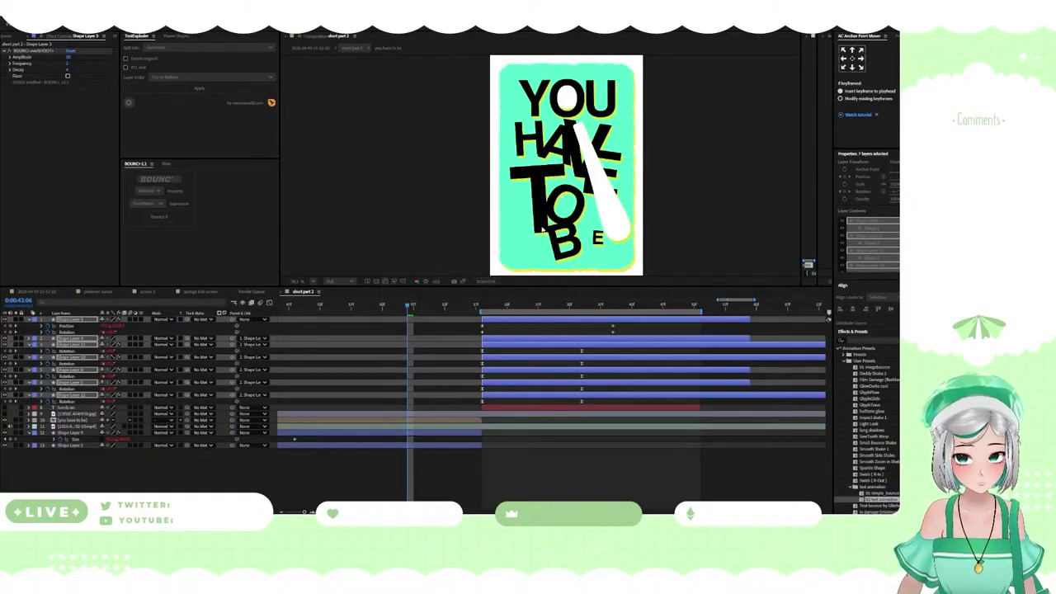
left_click(558, 307)
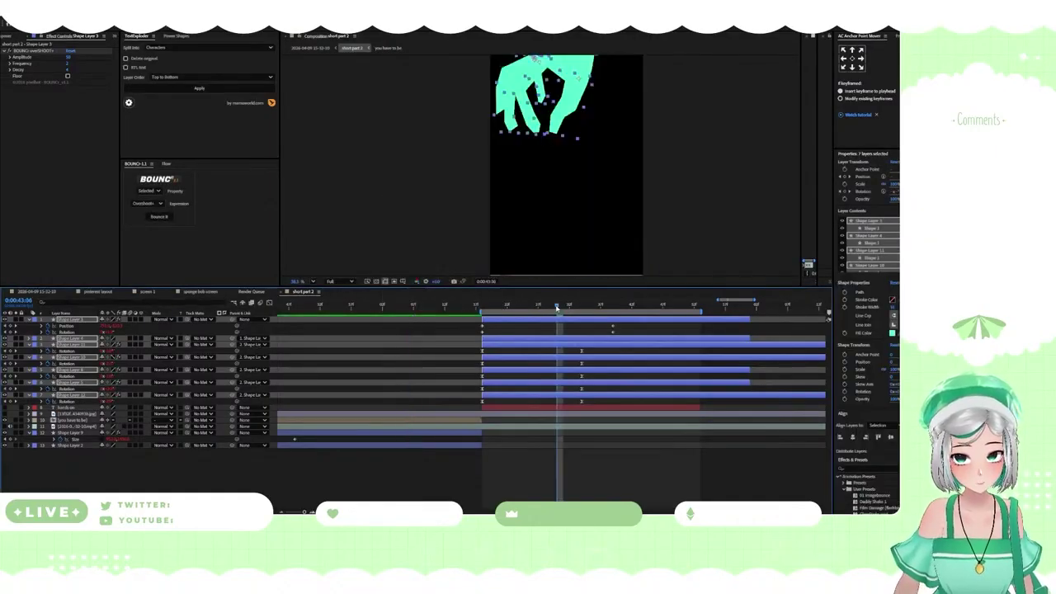
left_click(613, 444)
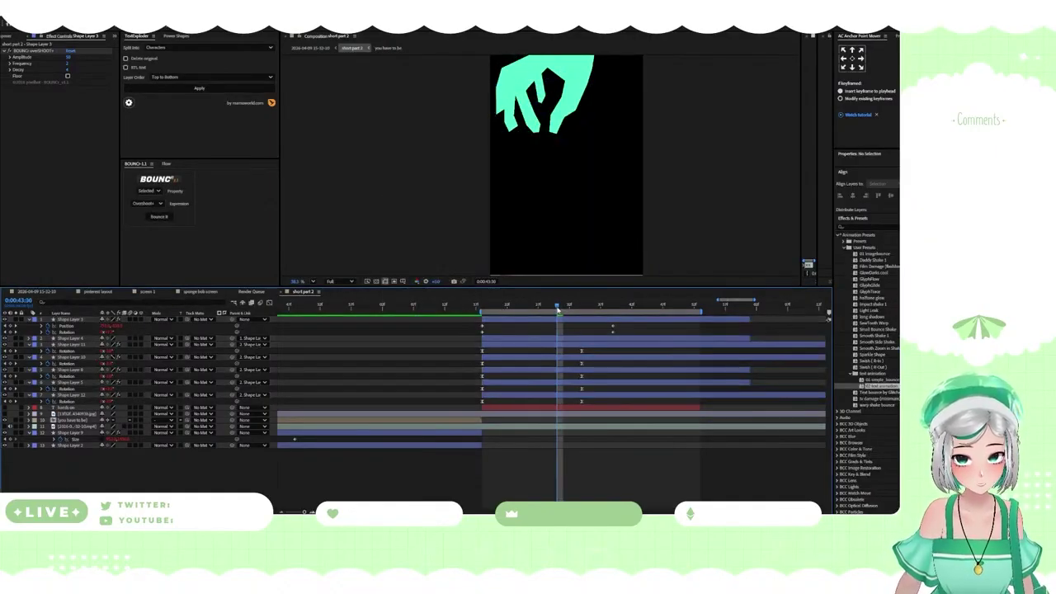
Give the rear finger, Shape Layer 12, a darker shade of the mint green fill and preview the hand animation
left_click_drag(557, 309, 626, 307)
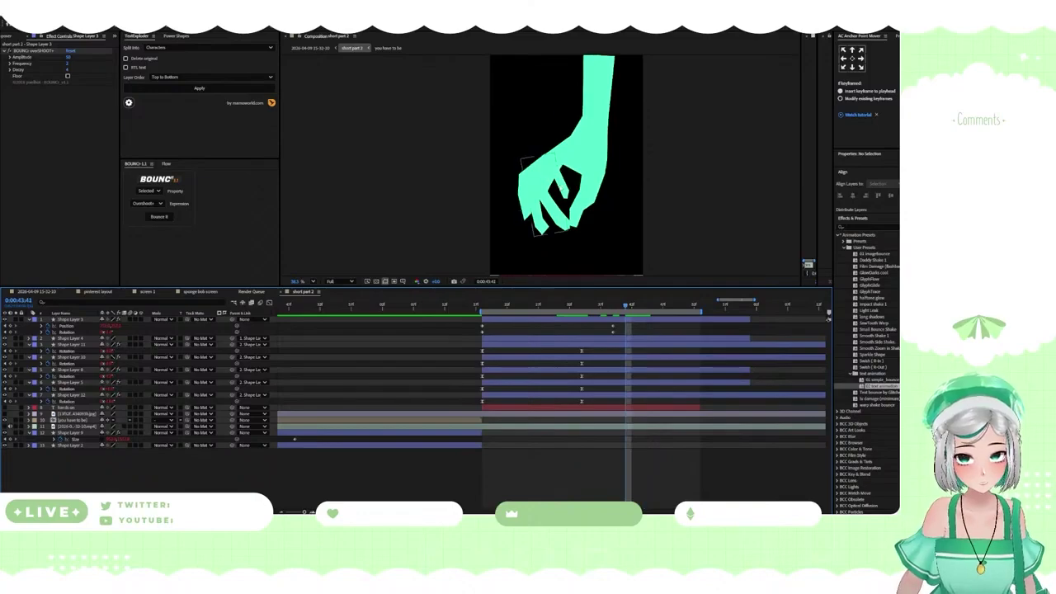
left_click(567, 192)
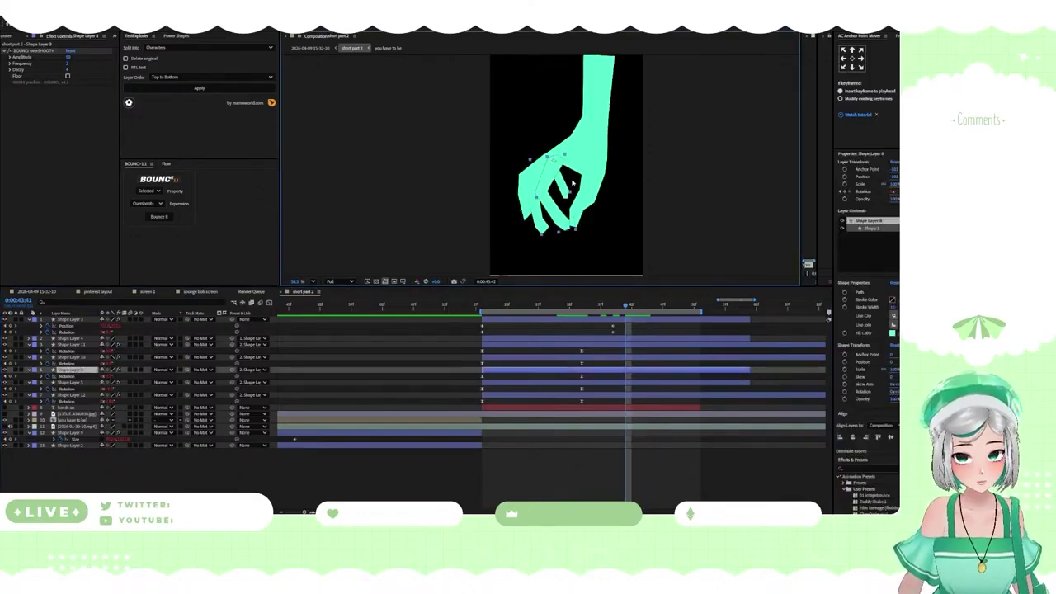
left_click(563, 333)
left_click(579, 396)
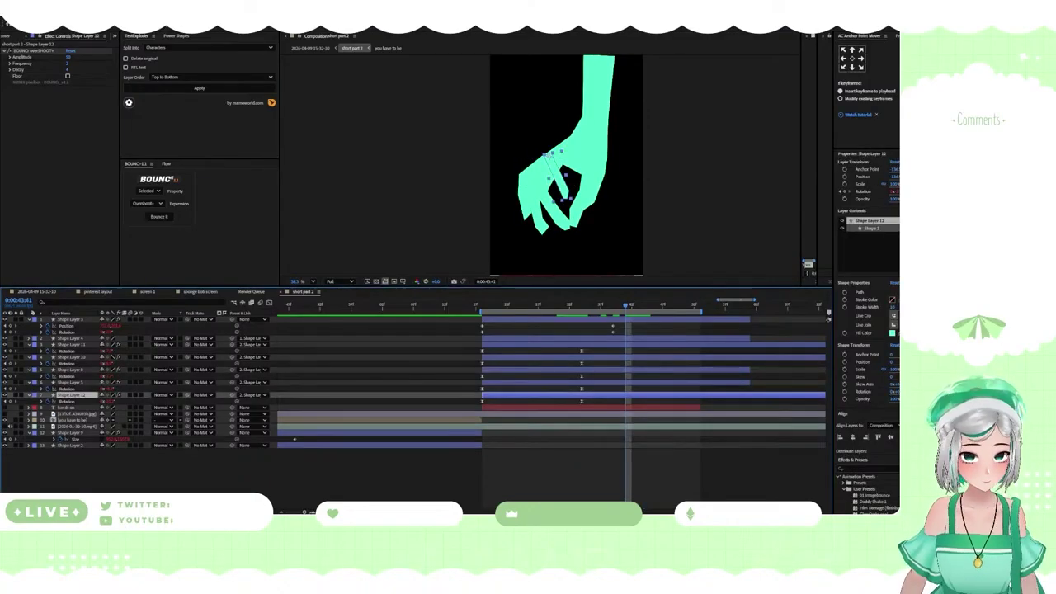
left_click(299, 24)
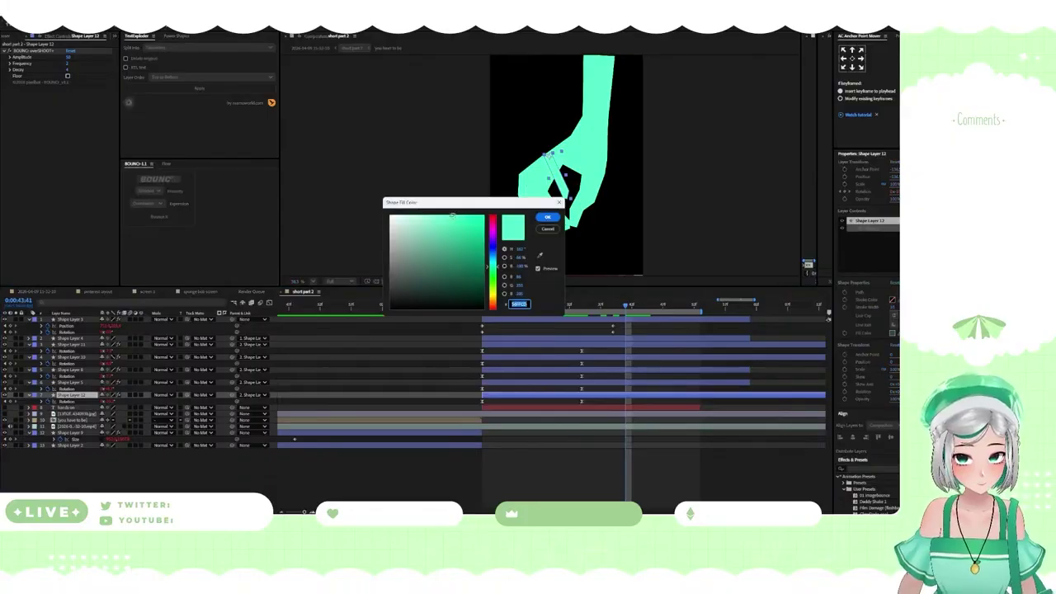
left_click_drag(457, 221, 466, 237)
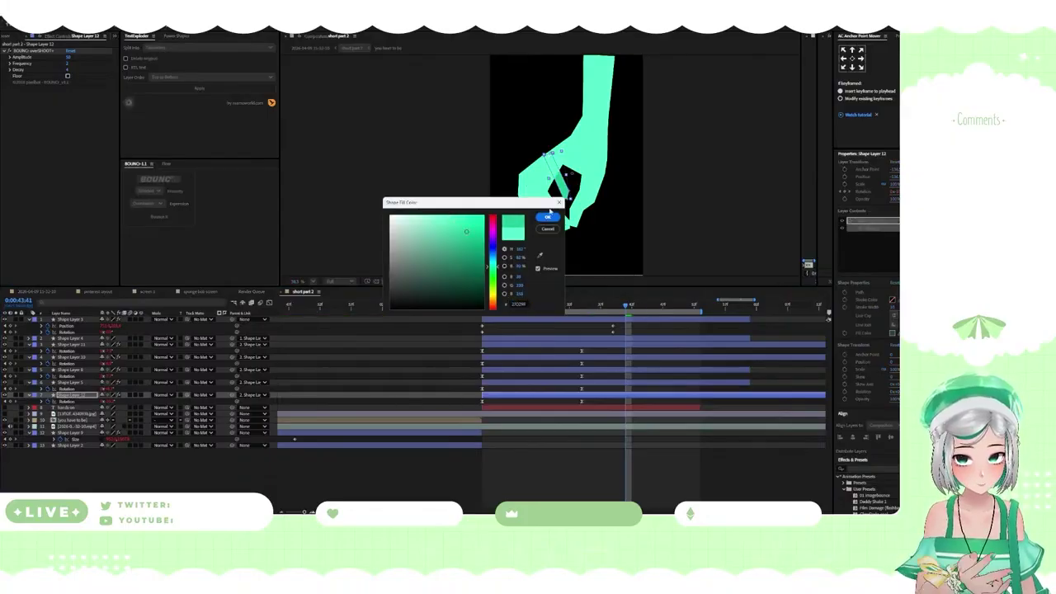
left_click(548, 217)
left_click(542, 436)
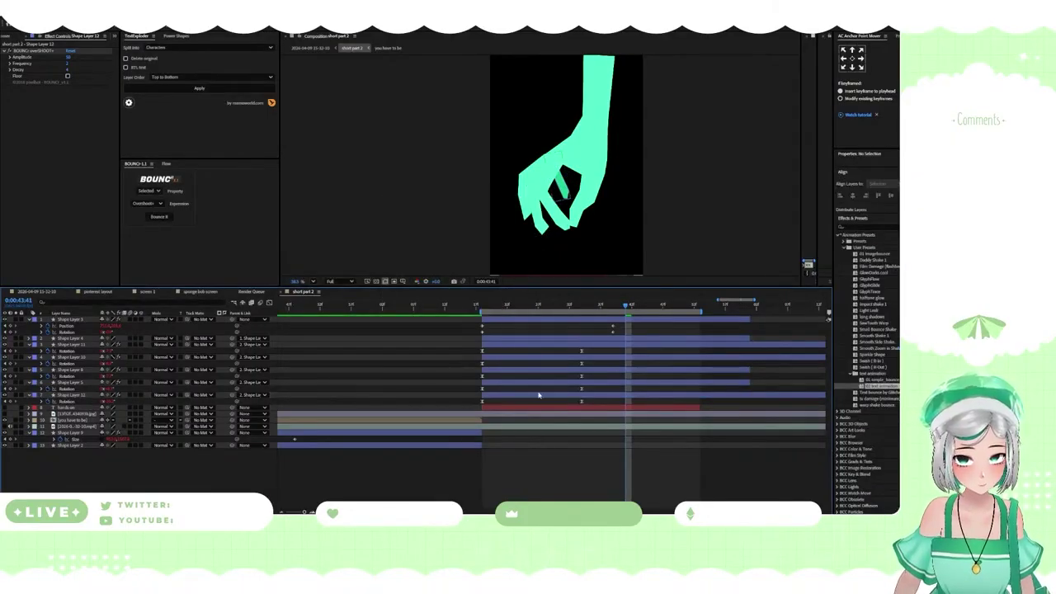
left_click_drag(487, 307, 594, 338)
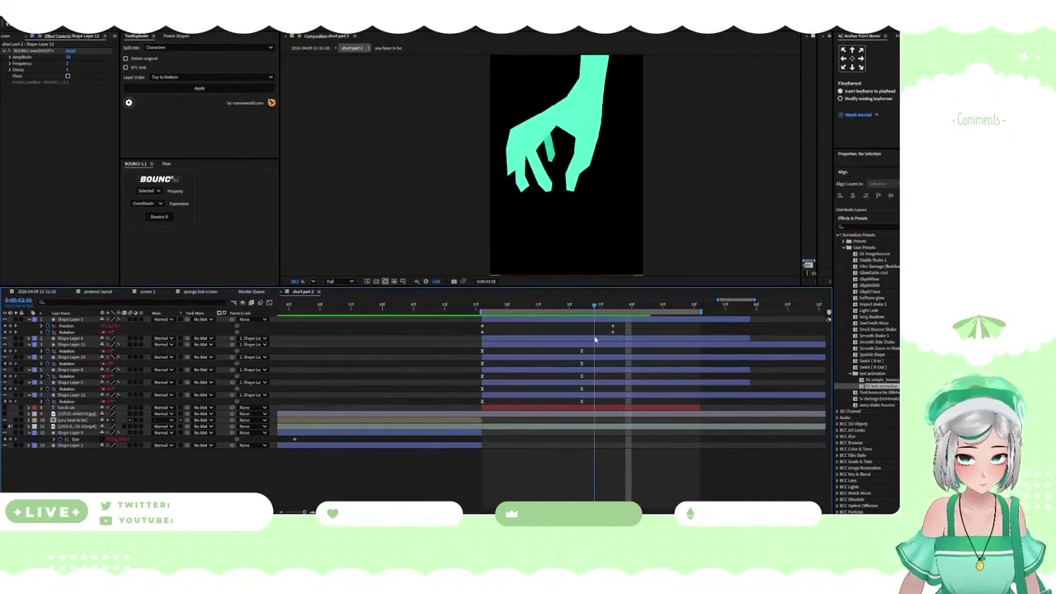
Select all seven hand shape layers, change their fill to black and preview the animation
left_click(556, 322)
left_click_drag(533, 398, 477, 307)
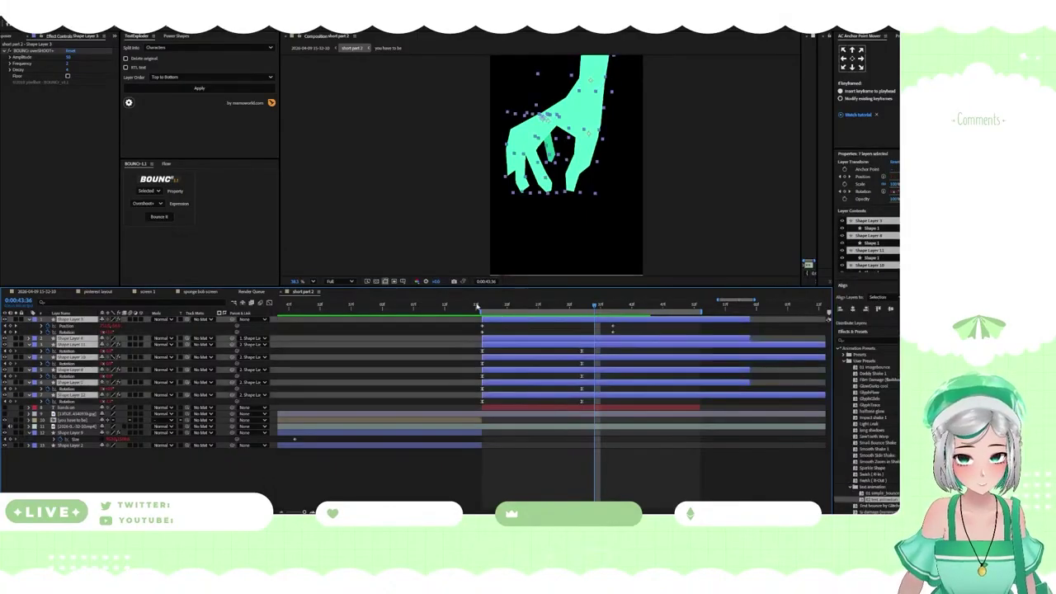
left_click(280, 23)
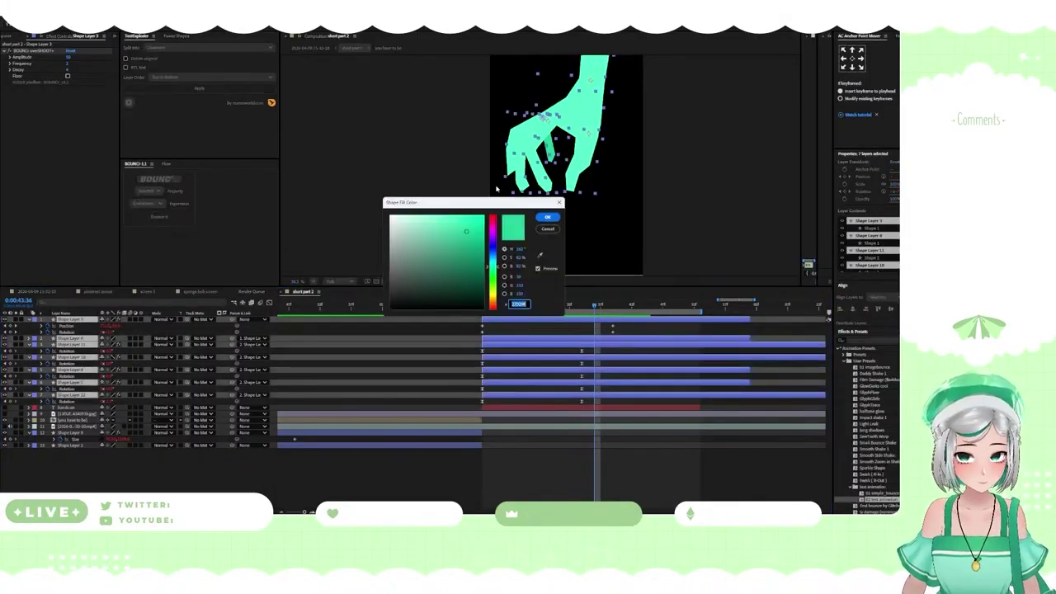
left_click_drag(435, 265, 251, 377)
left_click(547, 218)
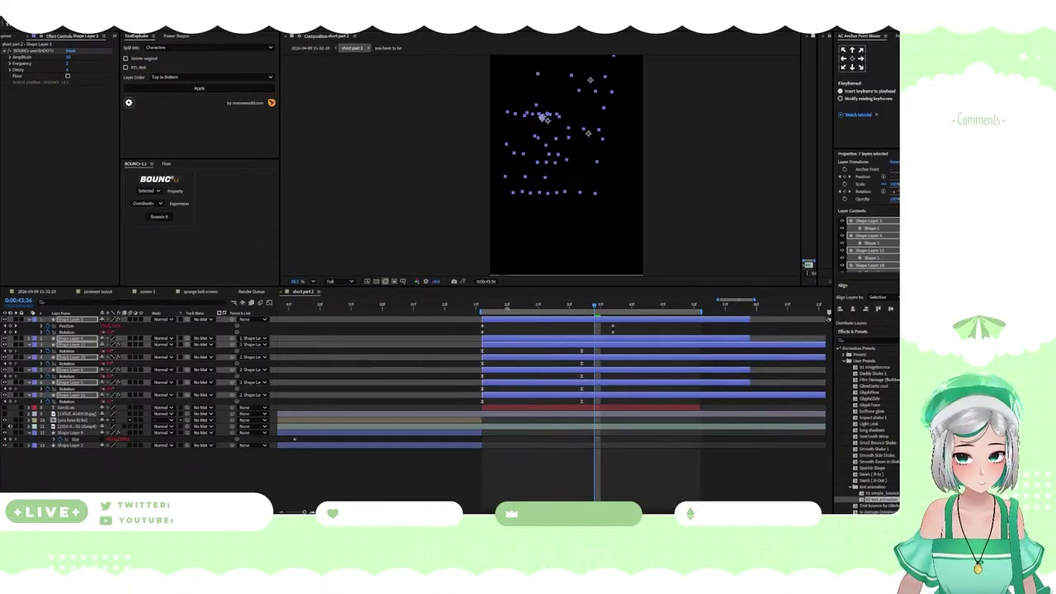
left_click_drag(508, 306, 589, 308)
key("space")
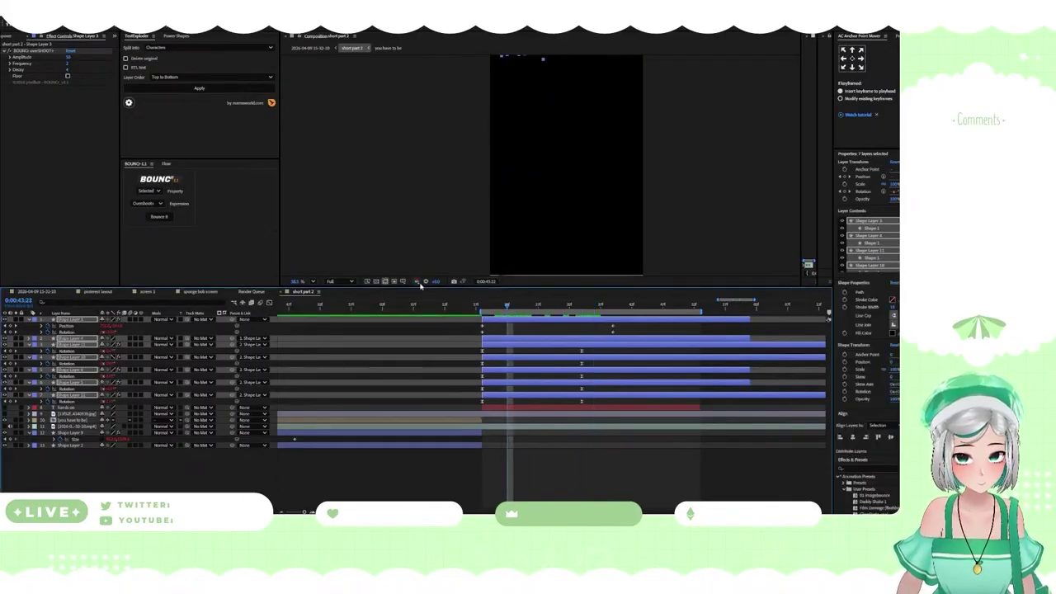
Turn on the transparency grid and extend the white background Shape Layer 2 past the end of the hand's Shape Layer 3
left_click(377, 281)
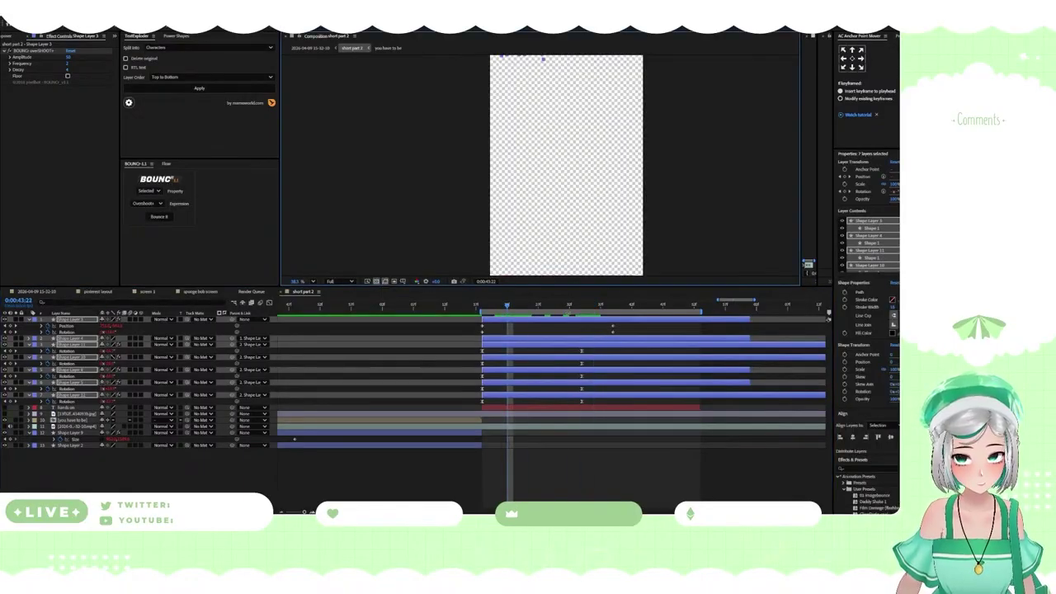
left_click_drag(511, 306, 452, 311)
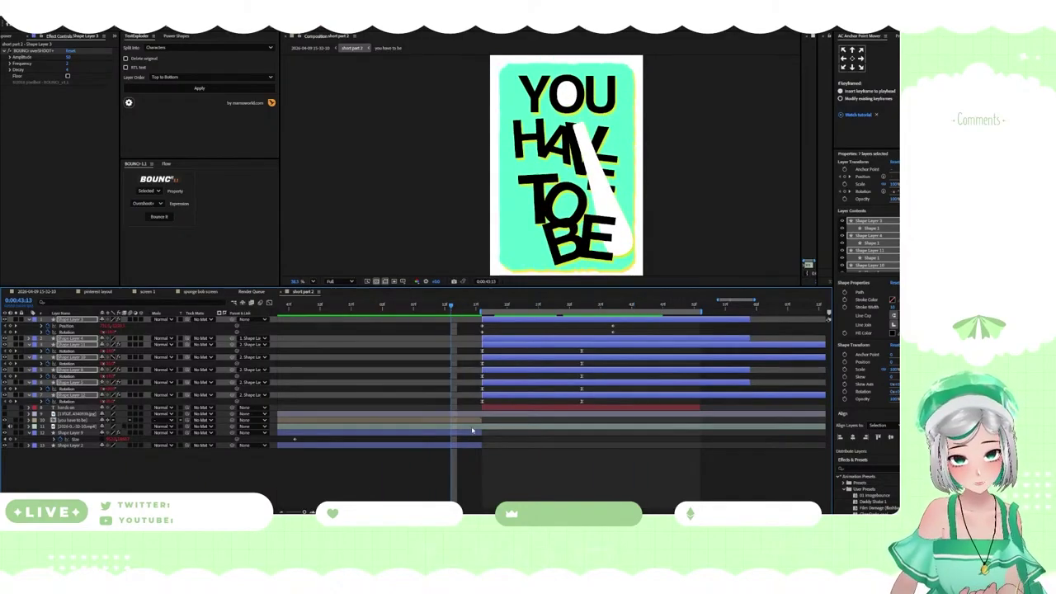
left_click_drag(481, 447, 769, 446)
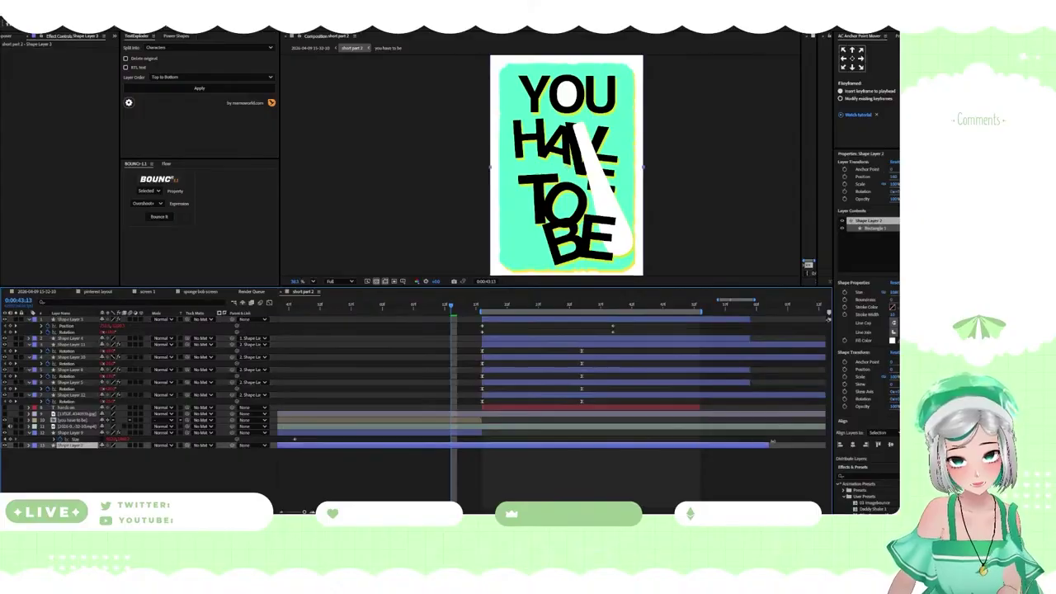
left_click_drag(484, 310, 660, 314)
key("space")
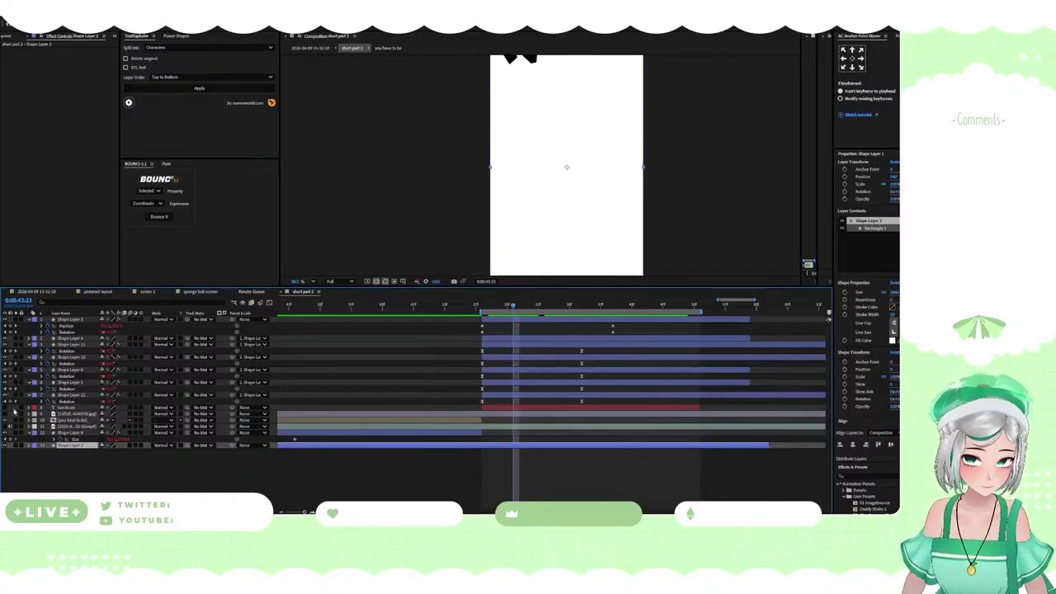
Show the "hands on" text layer, set its anchor point at its left edge and place it at the fingertips at 0:00:43:46
left_click(5, 408)
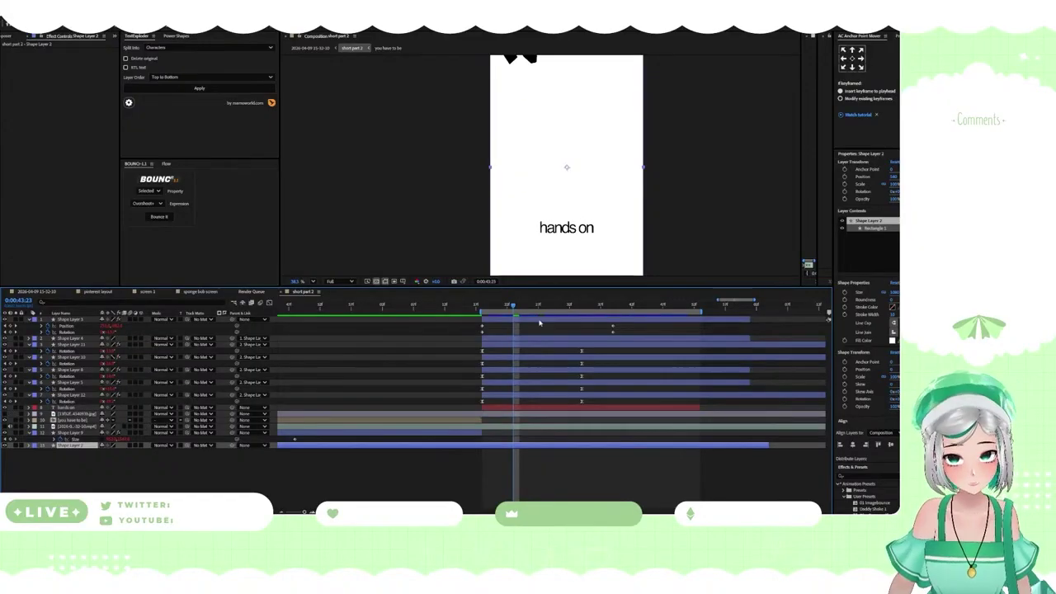
left_click_drag(513, 305, 654, 301)
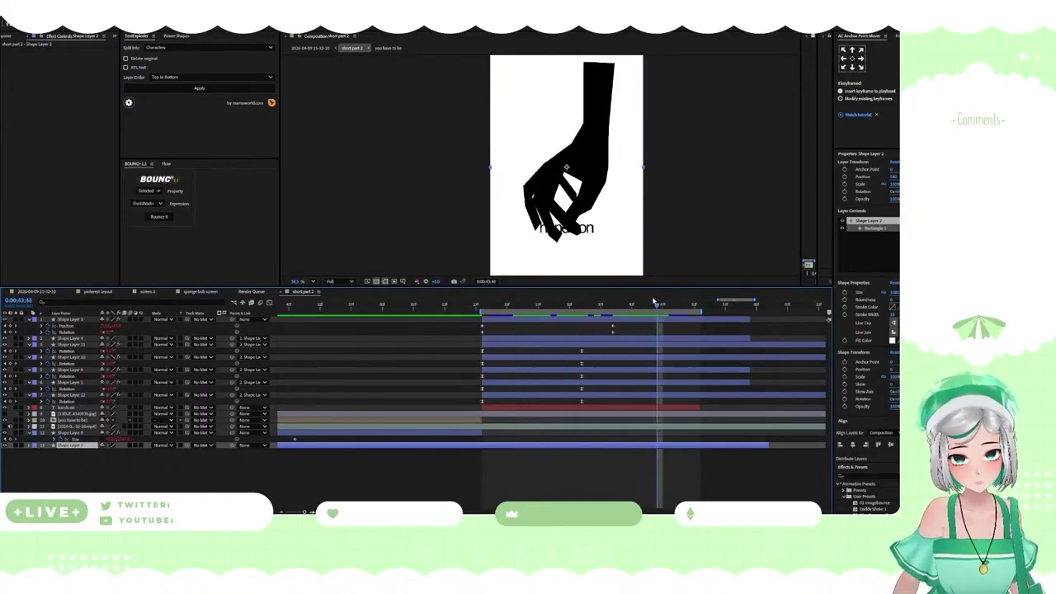
left_click(529, 410)
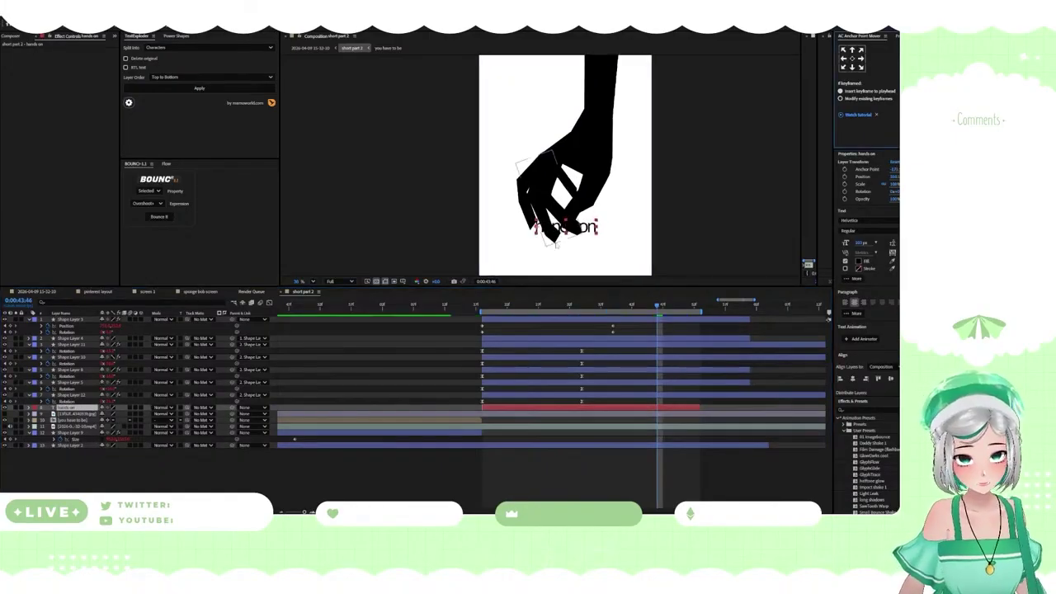
scroll(556, 245, "up", 3)
left_click(533, 408)
left_click_drag(525, 213, 558, 221)
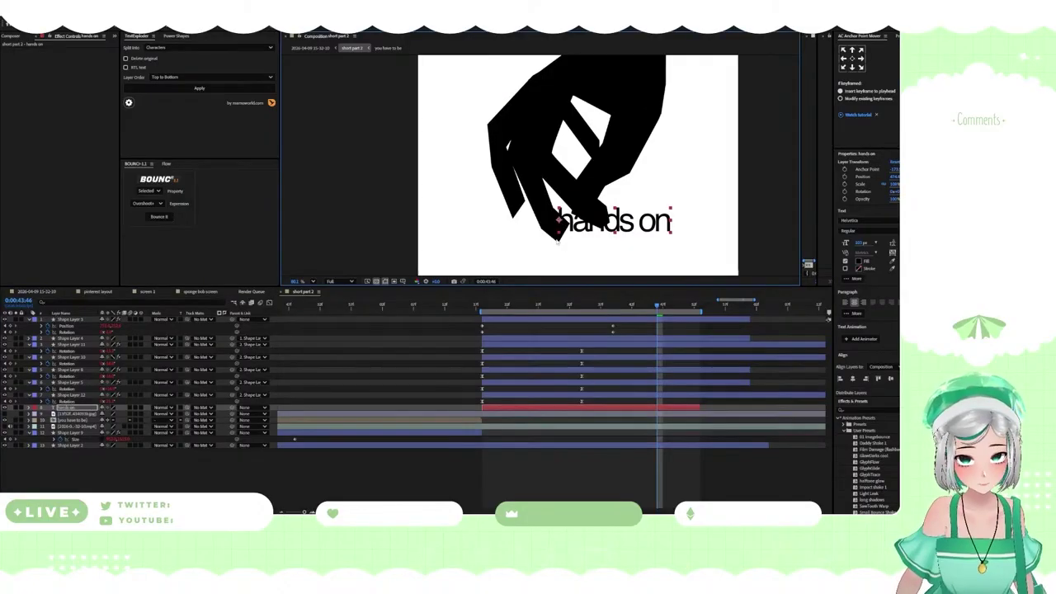
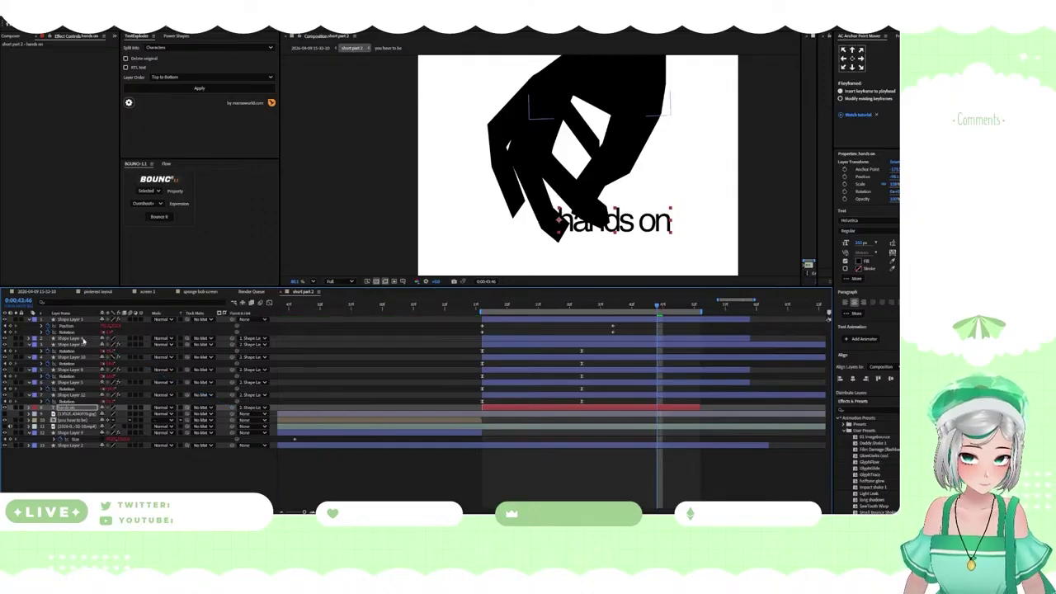
Parent the "hands on" text layer to the hand and preview it moving along with the drop
left_click_drag(483, 309, 507, 324)
scroll(550, 184, "down", 3)
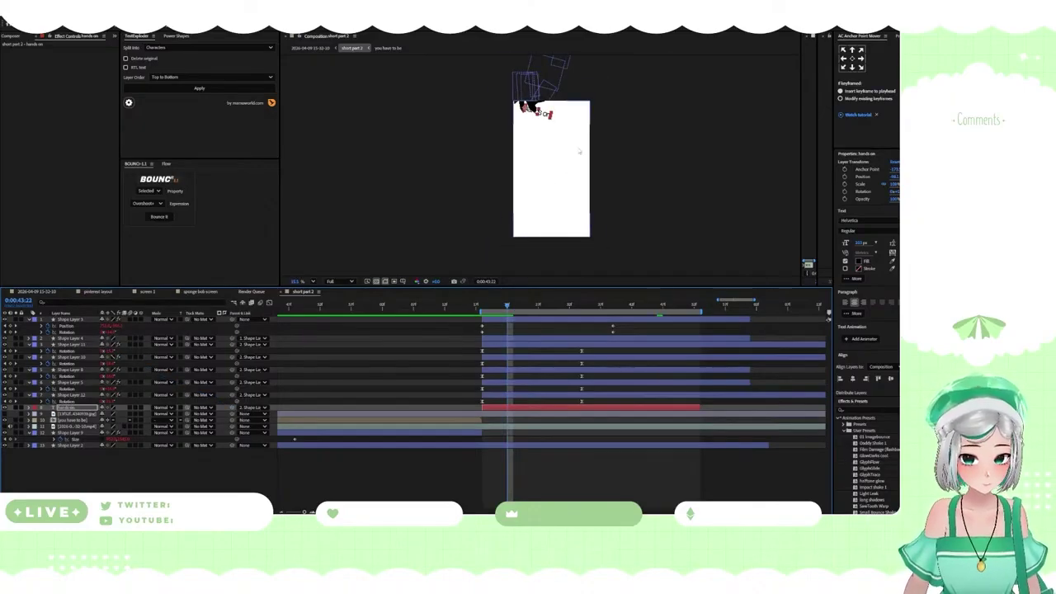
scroll(569, 154, "up", 1)
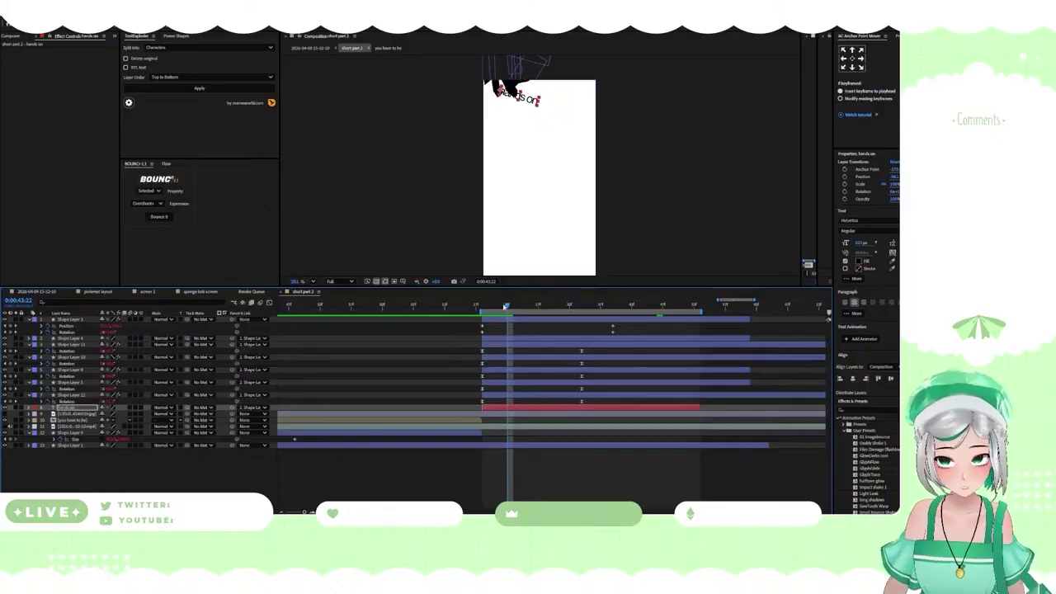
left_click_drag(510, 306, 660, 307)
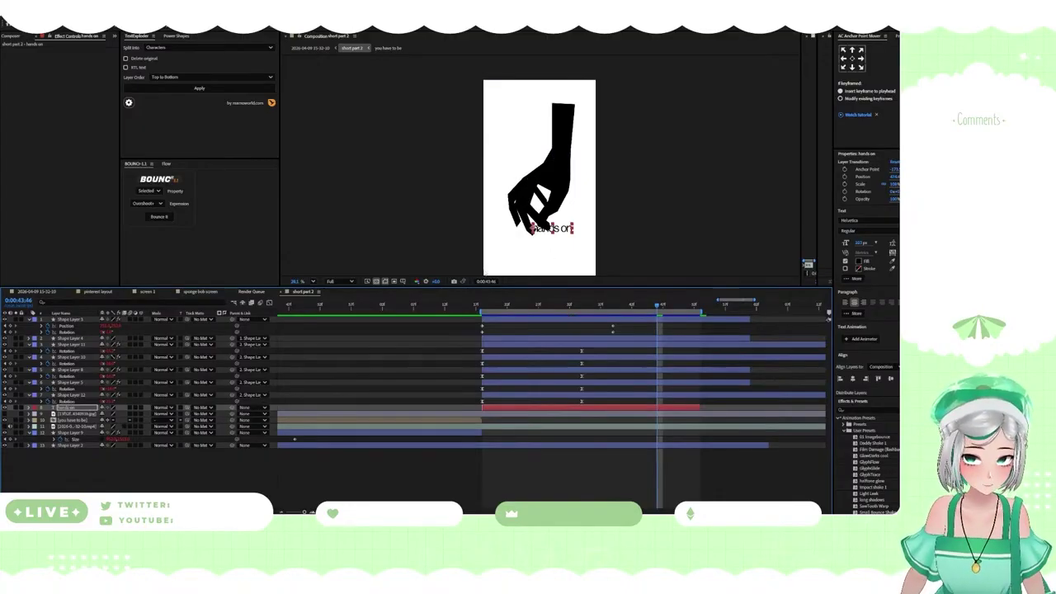
Identify the finger shape holding the text in the composition and parent the "hands on" text layer to Shape Layer 8
left_click(534, 216)
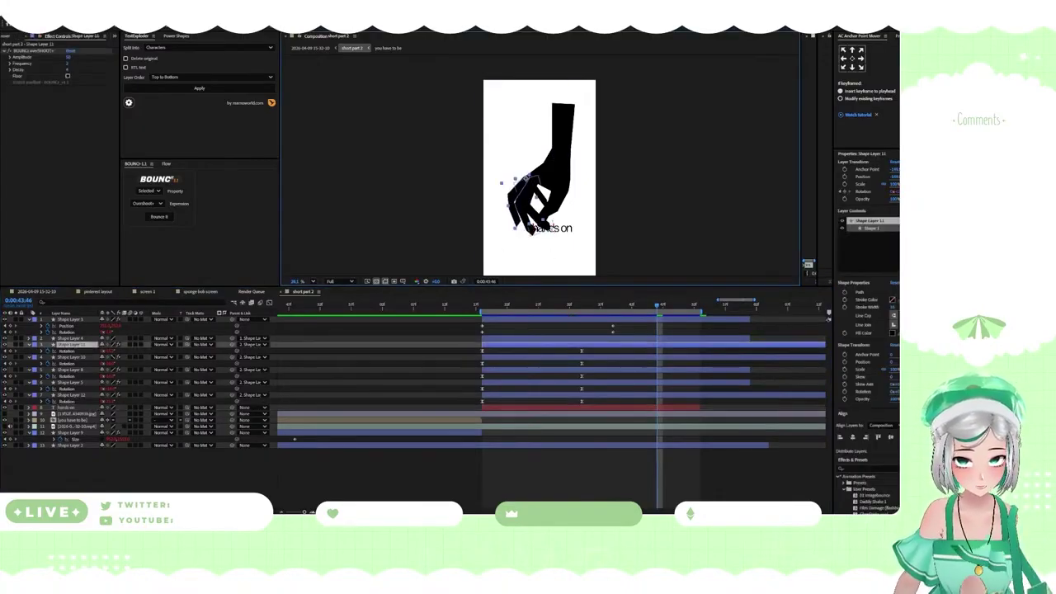
left_click(528, 198)
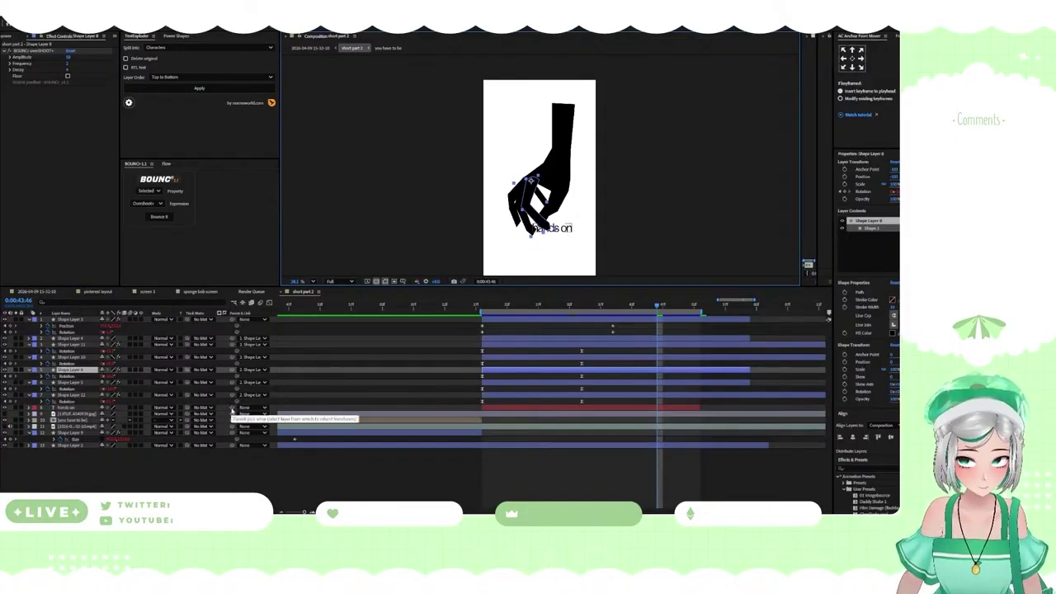
left_click_drag(232, 410, 81, 372)
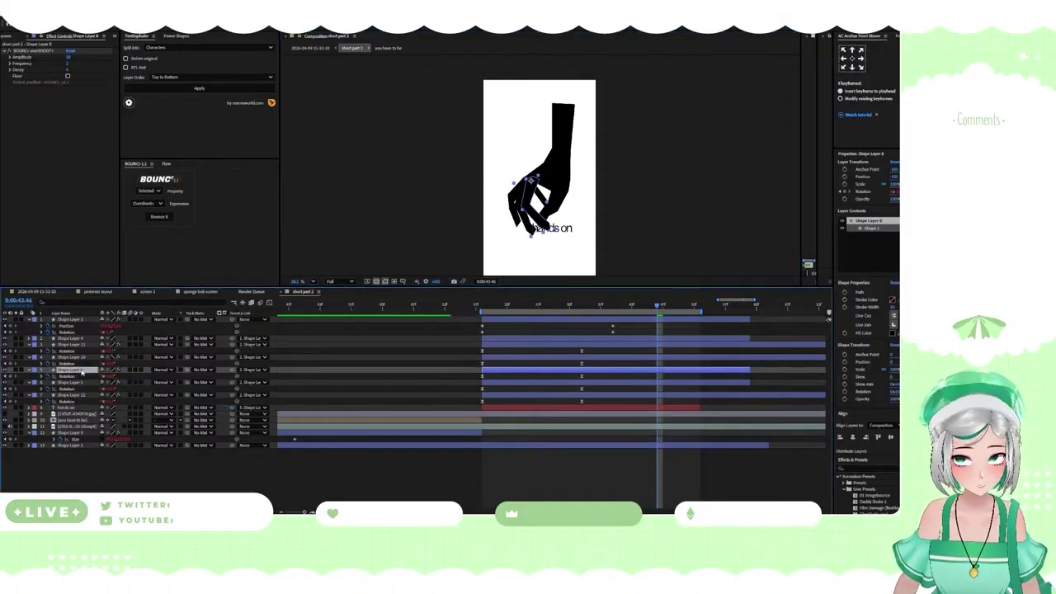
Reposition the "hands on" text so its left edge meets the fingertip, checking its placement earlier in the drop
scroll(567, 226, "up", 1)
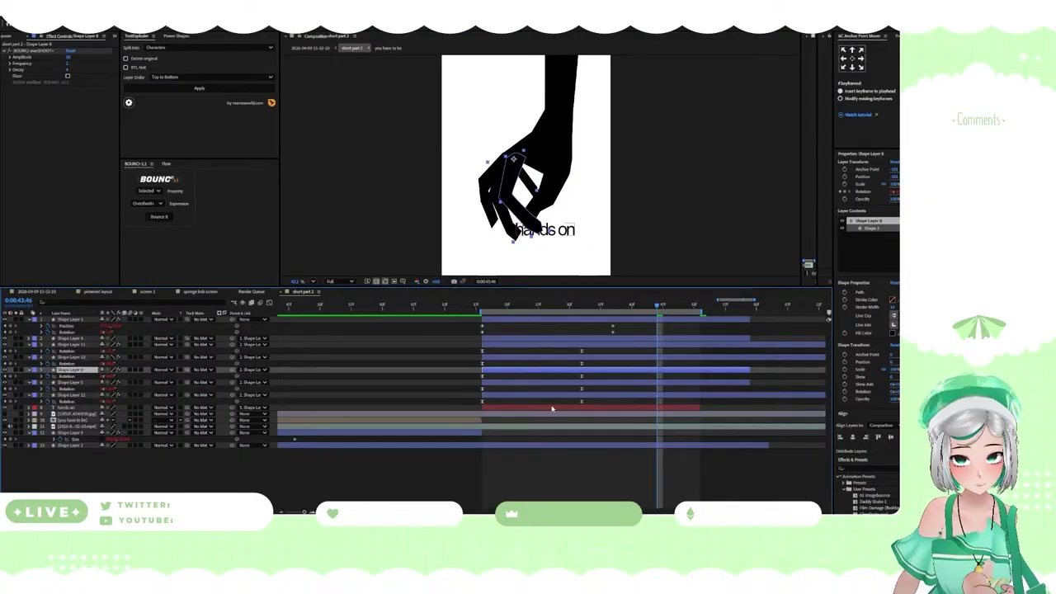
left_click(554, 408)
left_click_drag(519, 232, 542, 226)
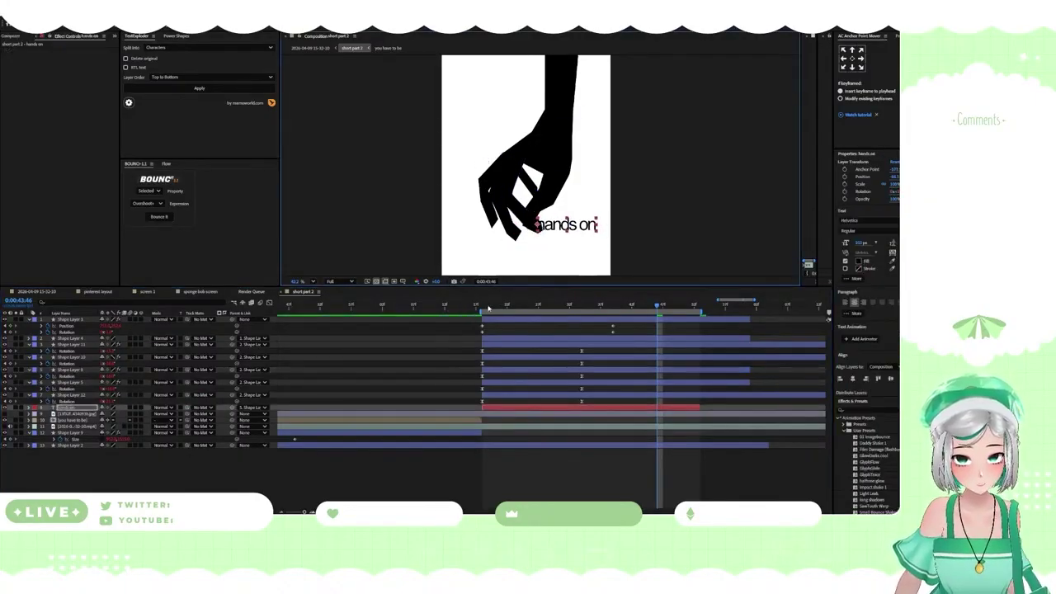
left_click_drag(487, 309, 607, 305)
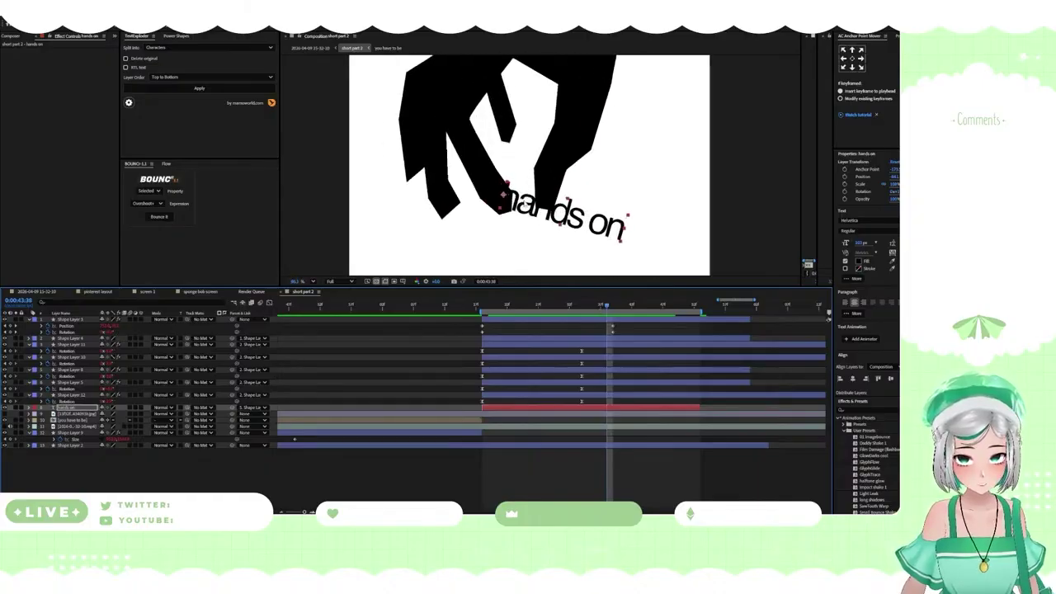
scroll(524, 203, "up", 1)
mouse_move(526, 203)
left_mouse_down()
mouse_move(535, 212)
mouse_move(508, 207)
left_mouse_up()
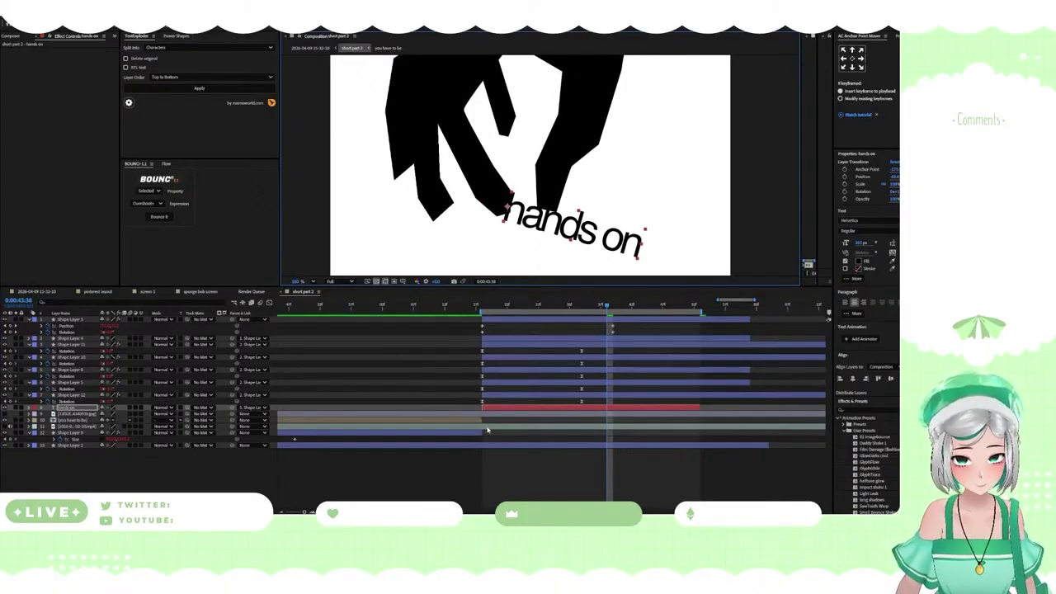
Keyframe the "hands on" layer's scale to grow from 0% at its start to 100% shortly after
left_click_drag(524, 308, 482, 309)
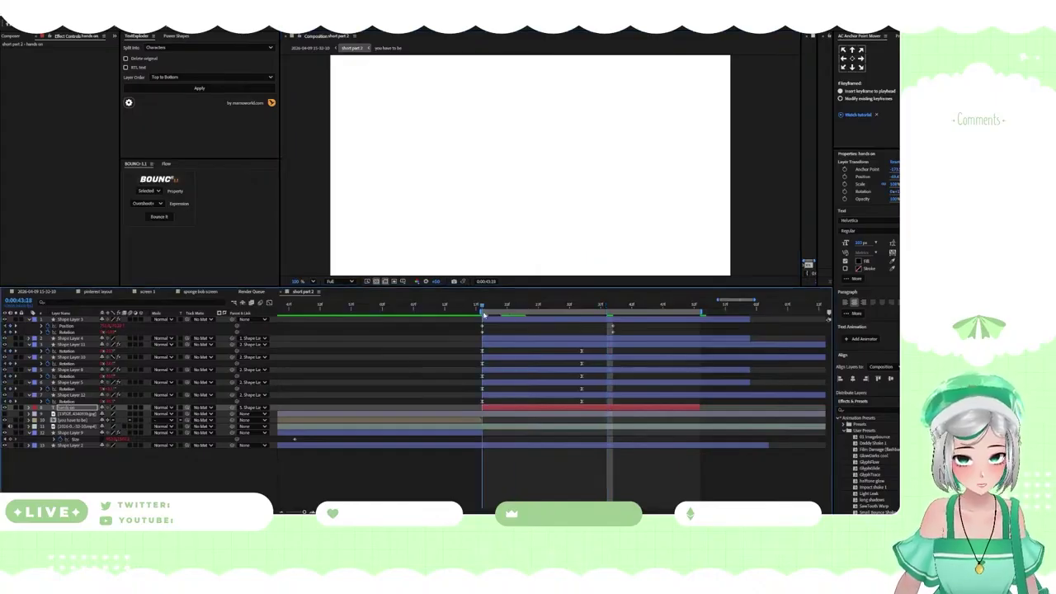
key("s")
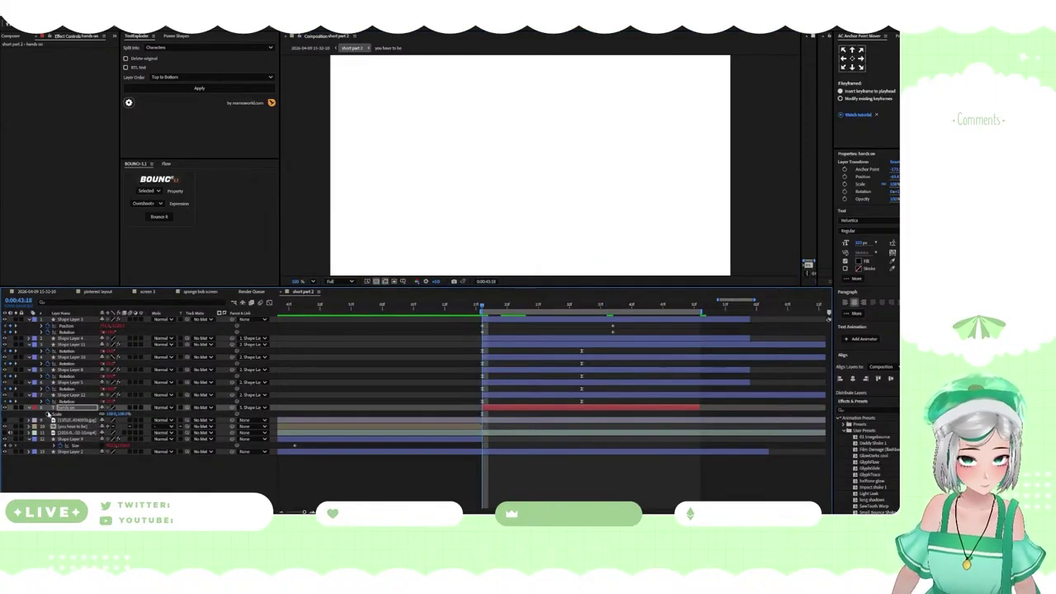
left_click(47, 414)
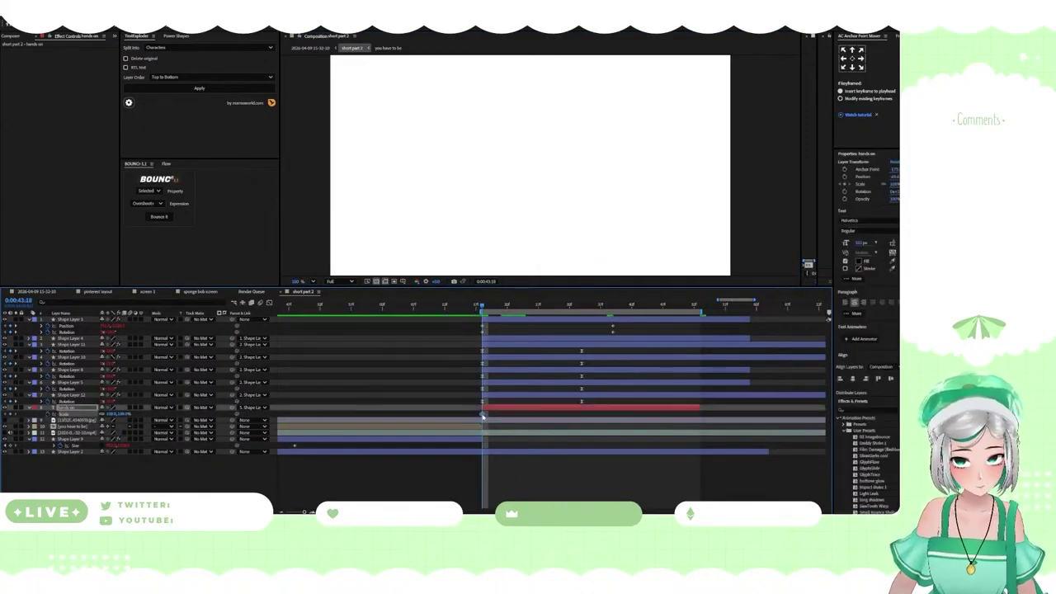
left_click_drag(482, 414, 526, 415)
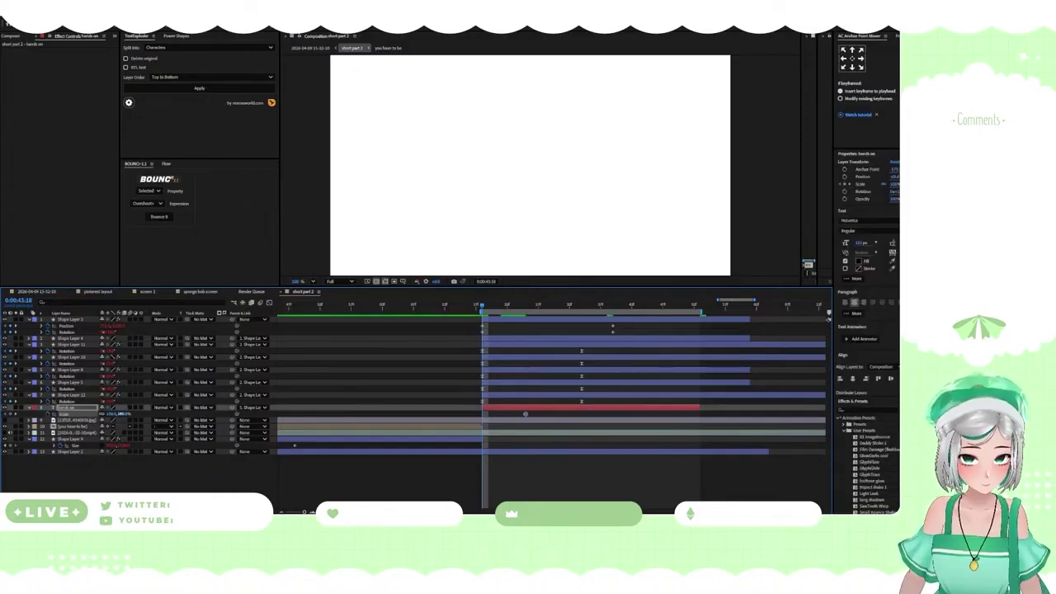
left_click(123, 414)
key("Return")
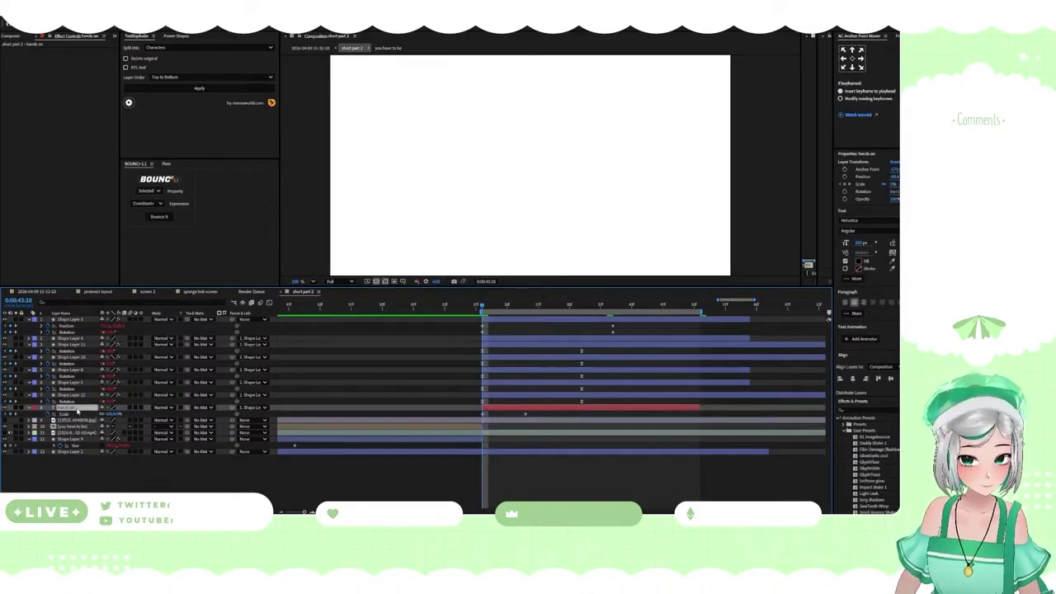
Keyframe the "hands on" layer's rotation so the text swings from a turned-over angle at its start back to its original angle
key("shift+r")
left_click(48, 421)
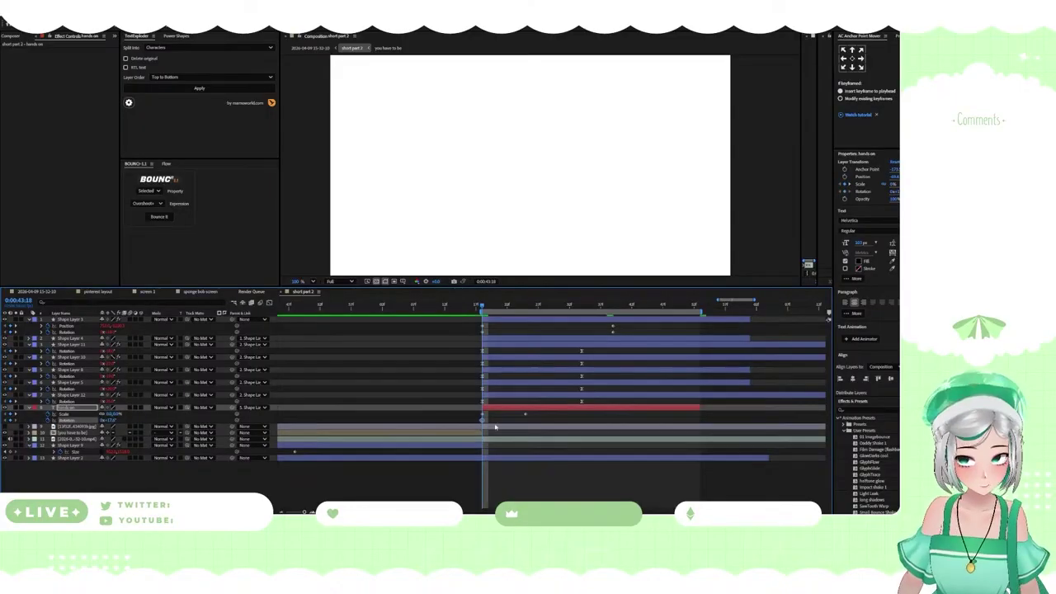
scroll(545, 233, "down", 3)
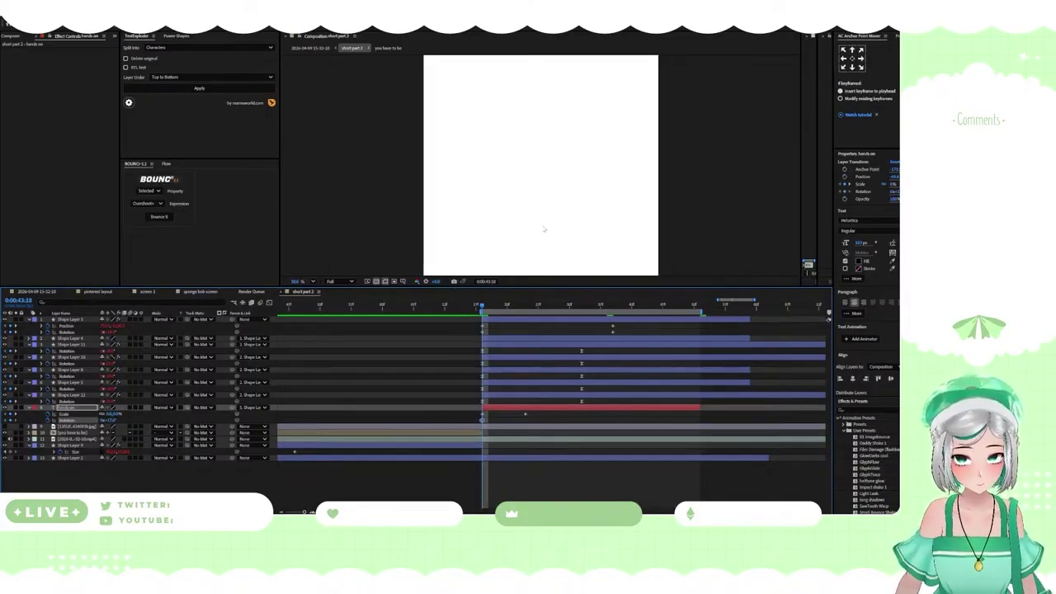
left_click(570, 308)
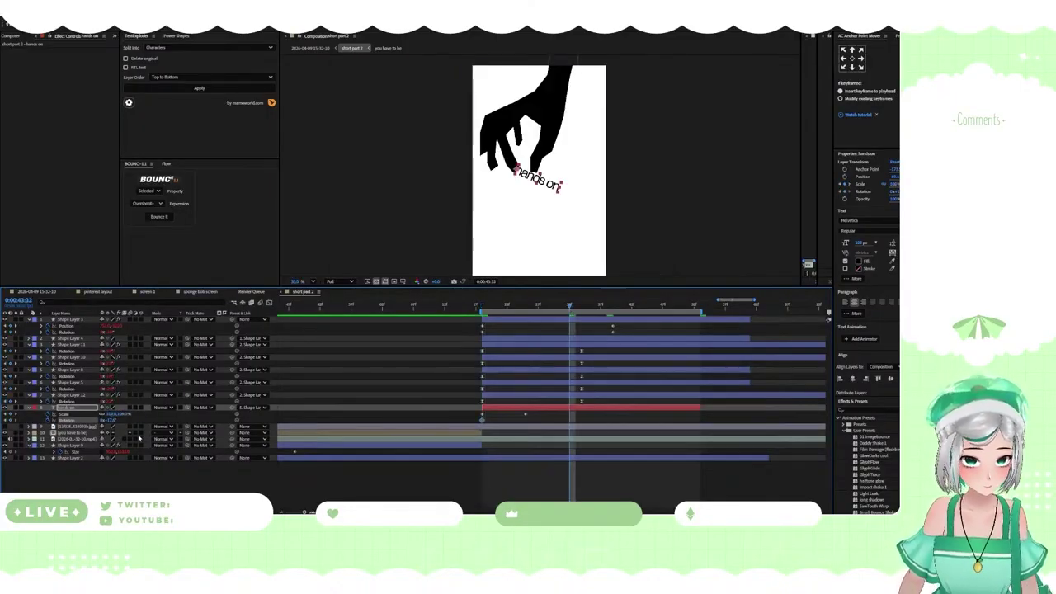
left_click_drag(114, 422, 162, 423)
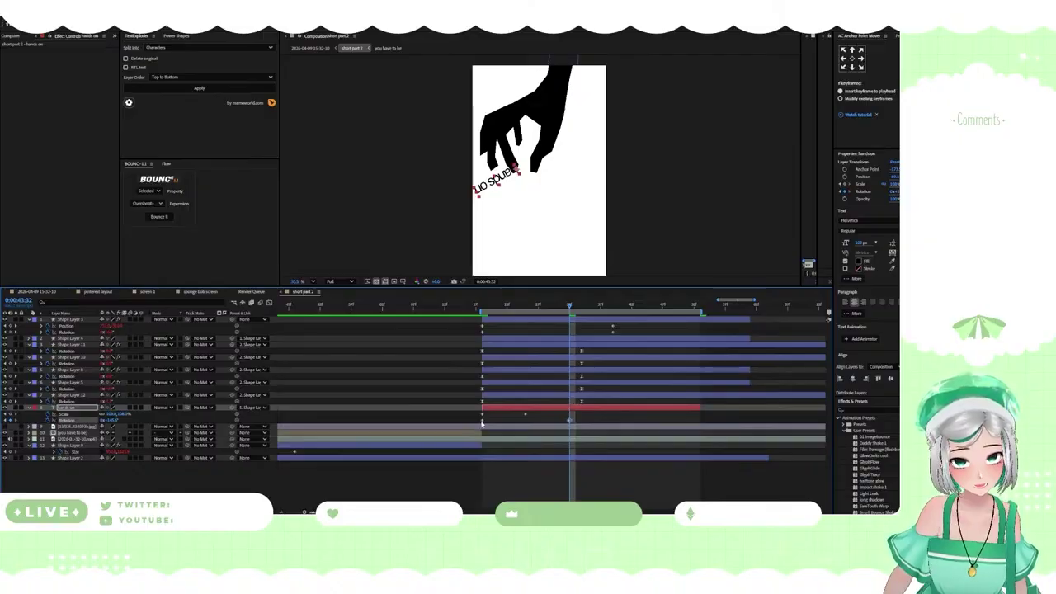
left_click_drag(483, 421, 587, 422)
Apply the overshoot bounce expression to the "hands on" layer's rotation and preview the swing from the layer's start
left_click(81, 428)
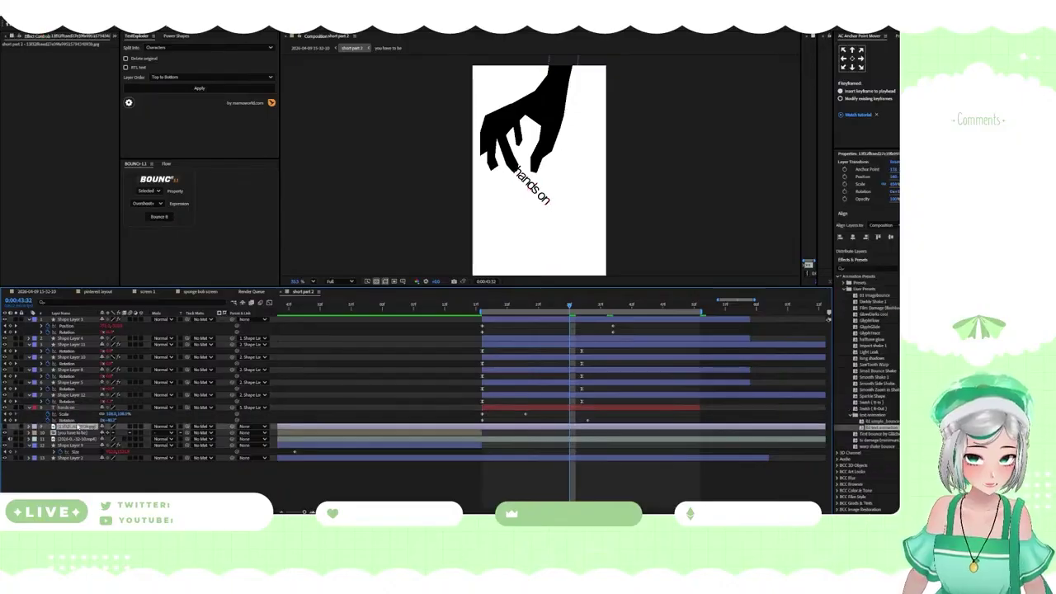
left_click(69, 421)
left_click(150, 220)
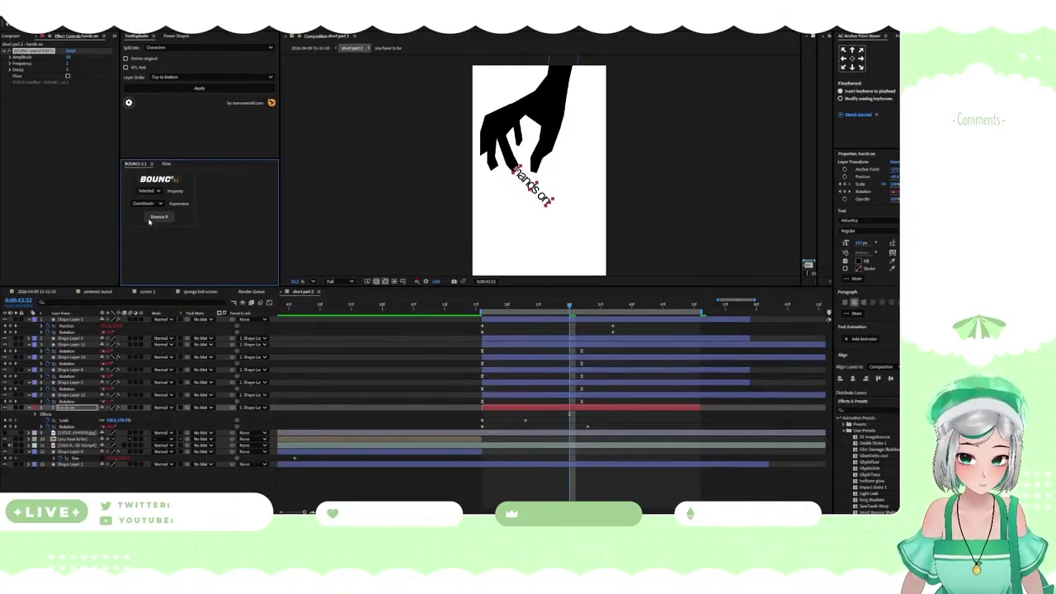
left_click(482, 307)
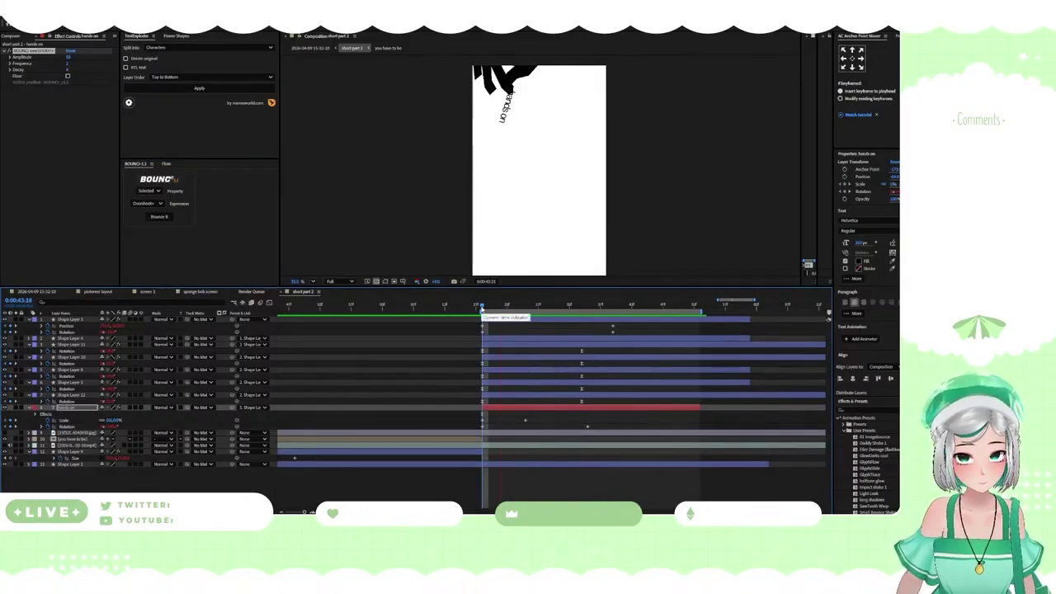
mouse_move(482, 307)
left_mouse_down()
mouse_move(611, 322)
mouse_move(484, 319)
left_mouse_up()
key("space")
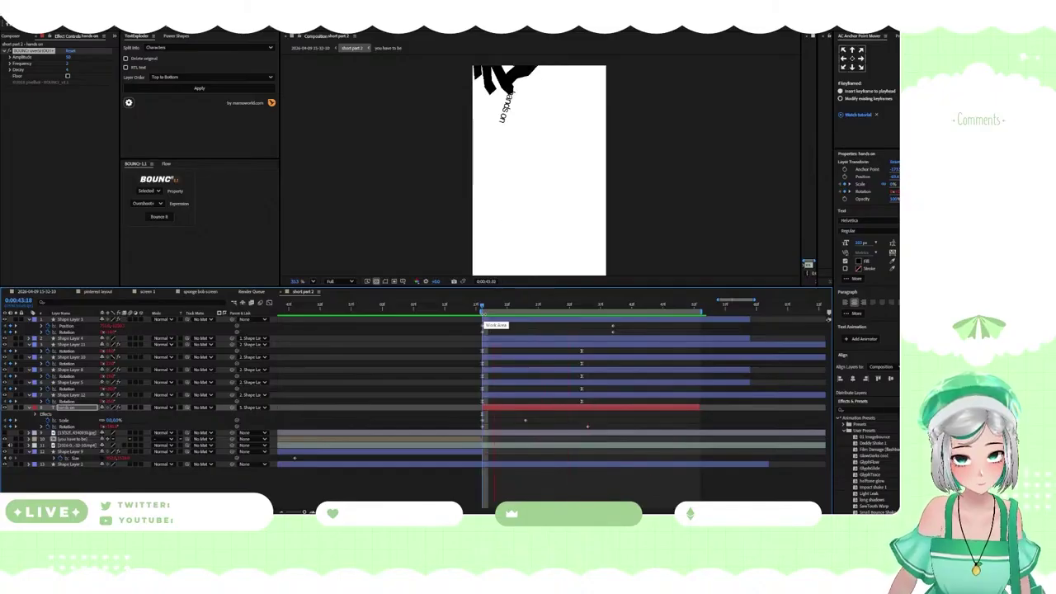
key("space")
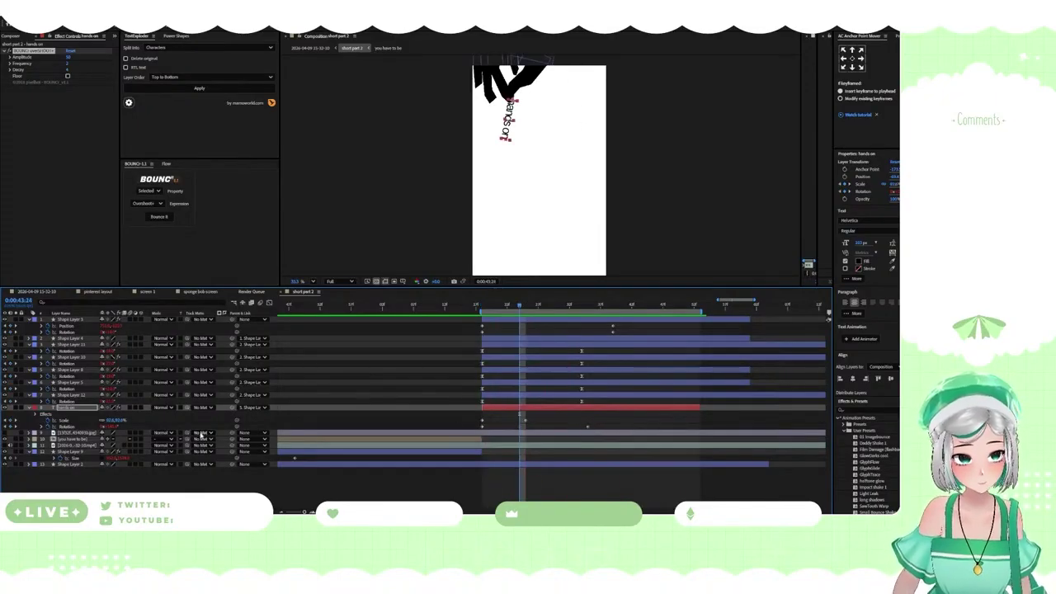
Apply the overshoot bounce expression to the "hands on" layer's scale
left_click(68, 422)
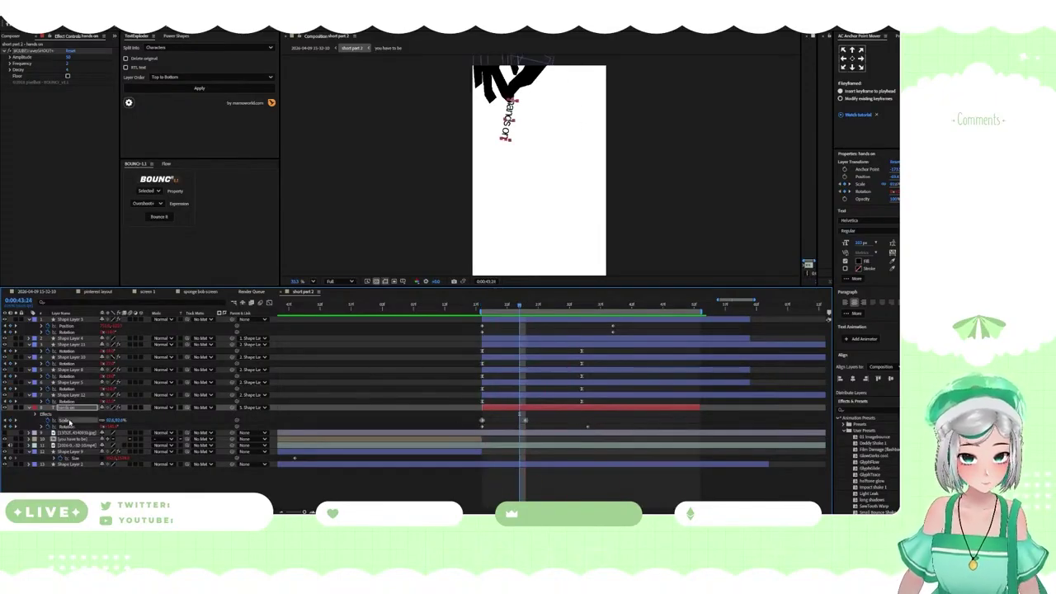
left_click(159, 217)
left_click(545, 419)
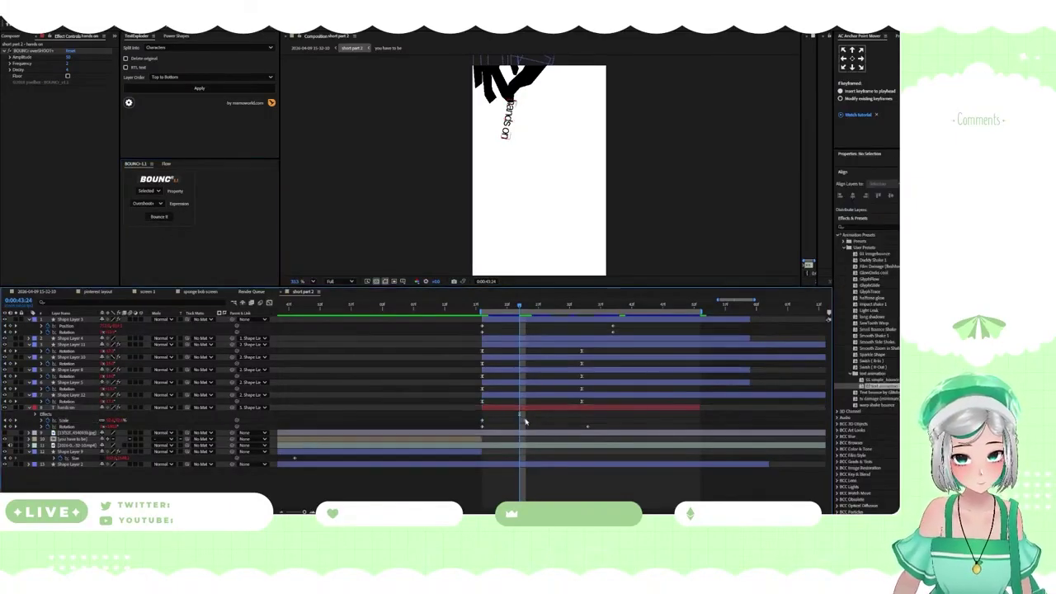
Move the end keyframes of the "hands on" scale and rotation later in time, previewing the slower motion in between
left_click_drag(525, 421, 625, 427)
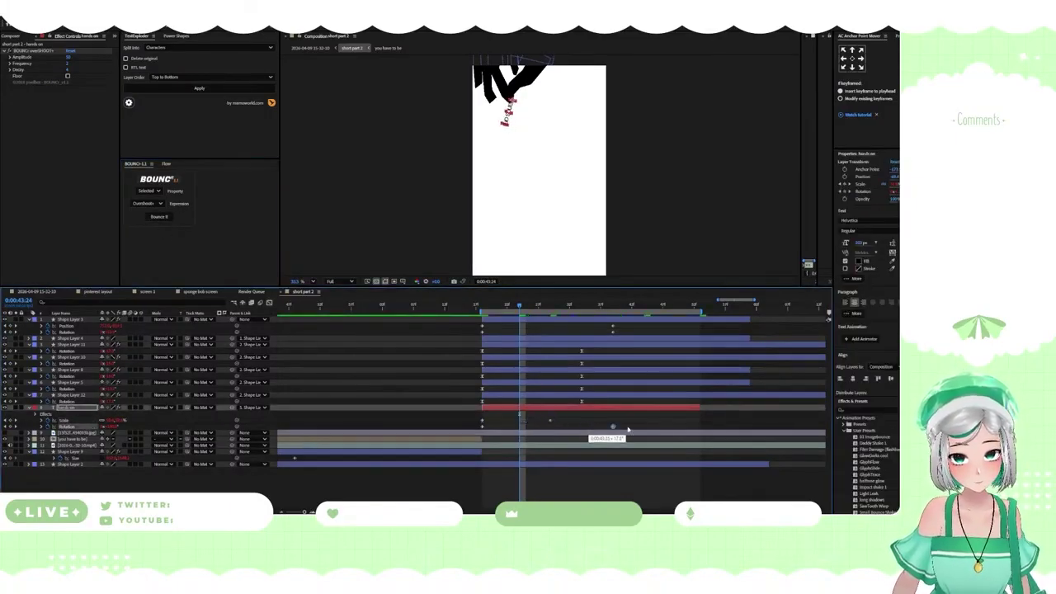
key("space")
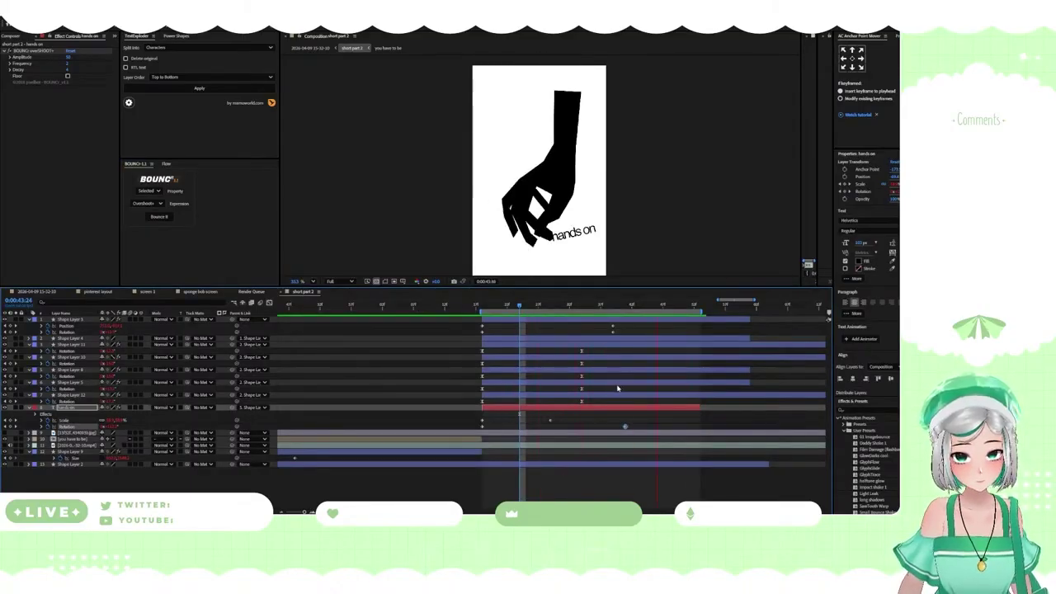
key("space")
left_click_drag(670, 428, 663, 429)
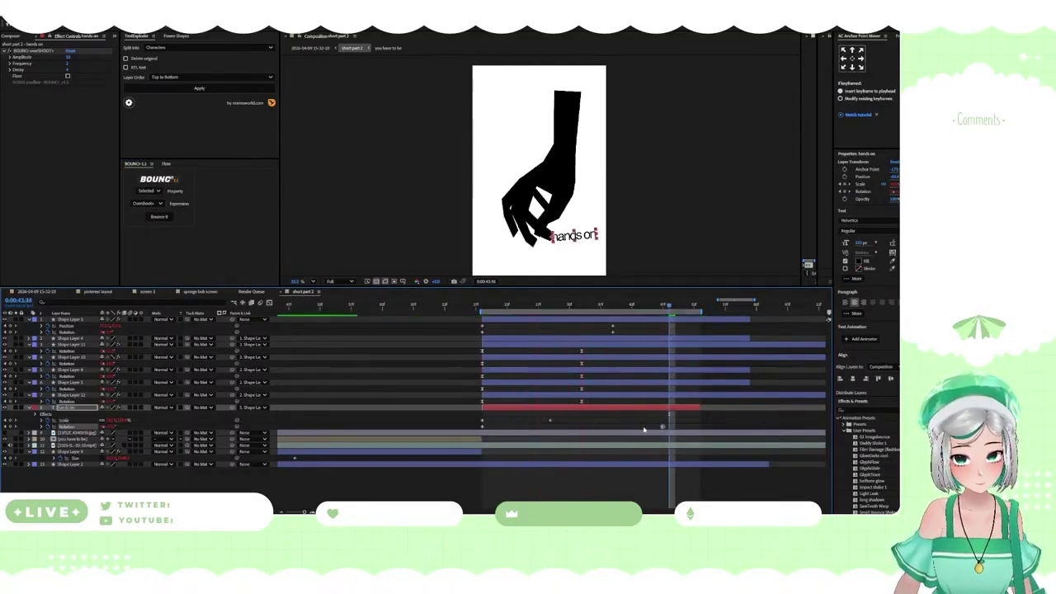
left_click_drag(551, 421, 576, 422)
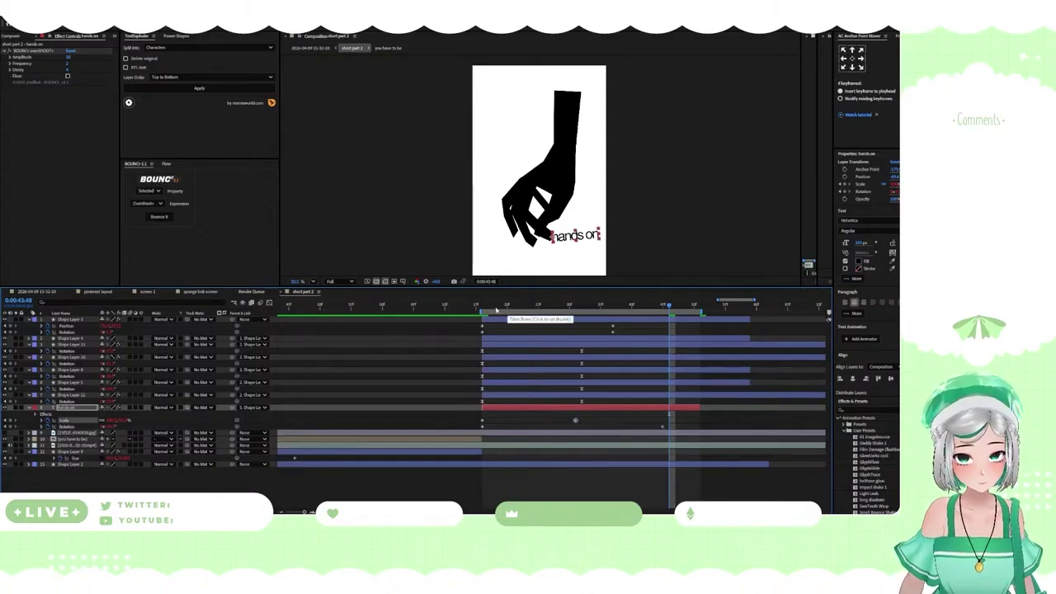
Select all seven hand shape layers with the "hands on" text and shift them earlier to start at about 0:00:43:10
left_click_drag(496, 306, 420, 309)
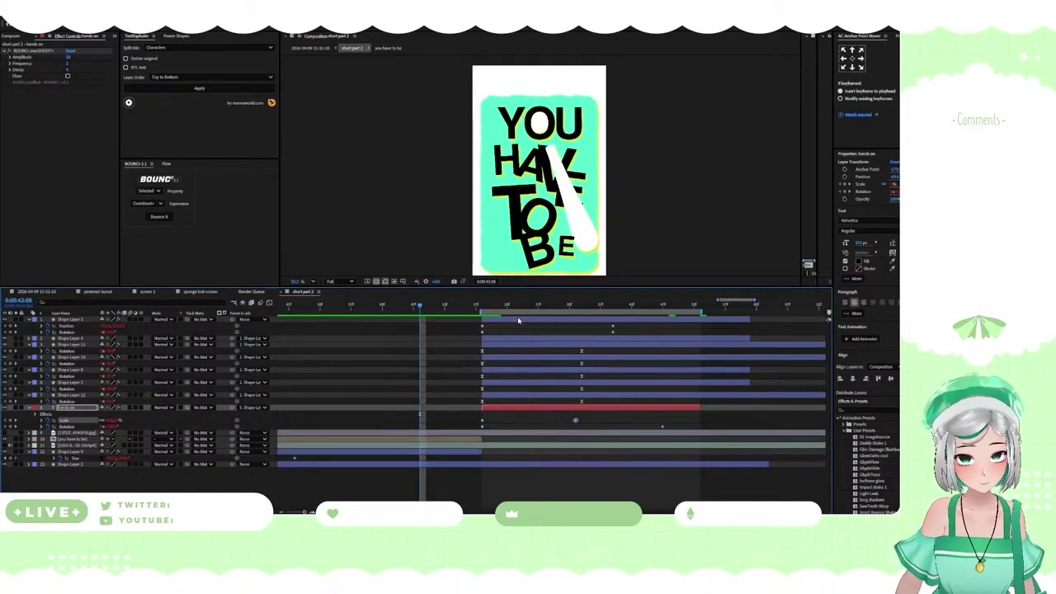
left_click(492, 317)
mouse_move(427, 306)
left_mouse_down()
mouse_move(606, 320)
mouse_move(420, 322)
mouse_move(433, 324)
left_mouse_up()
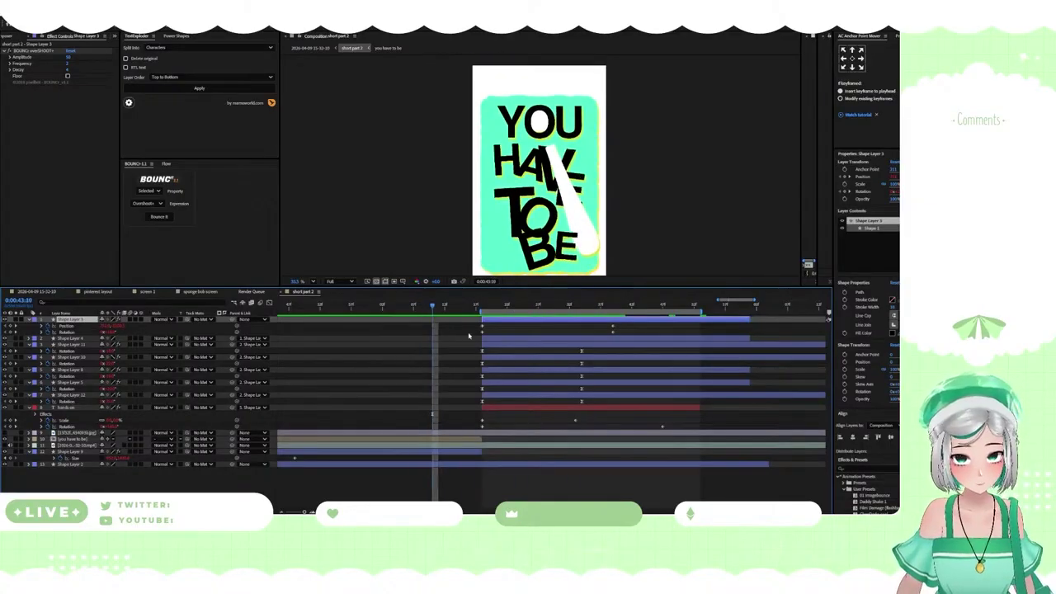
left_click(496, 408, "shift")
left_click_drag(502, 410, 461, 404)
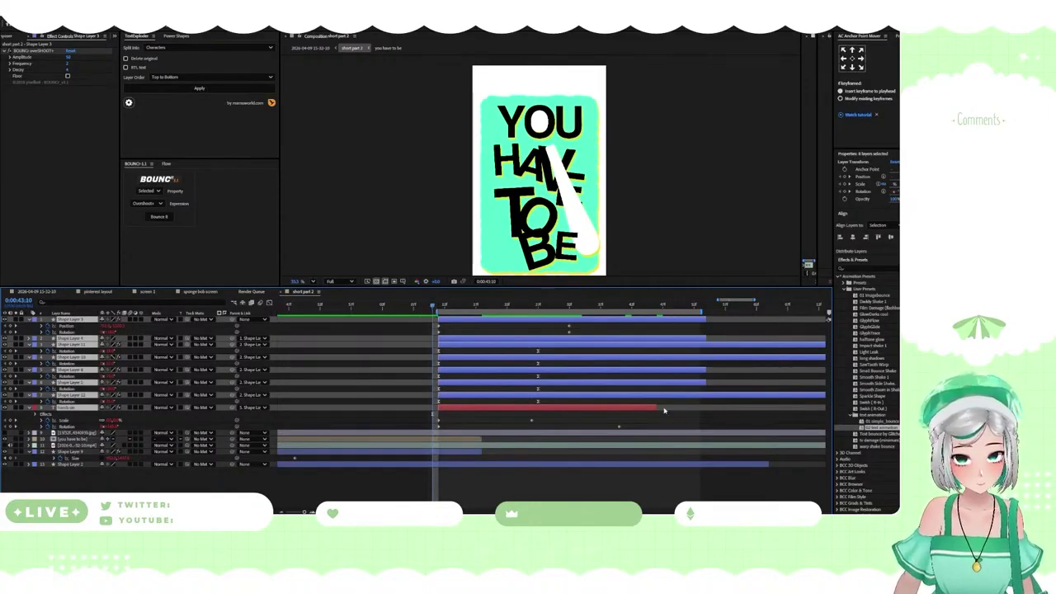
Extend the end of the selected hand and text layers and preview the transition from the "you have to be" scene
left_click_drag(656, 409, 718, 409)
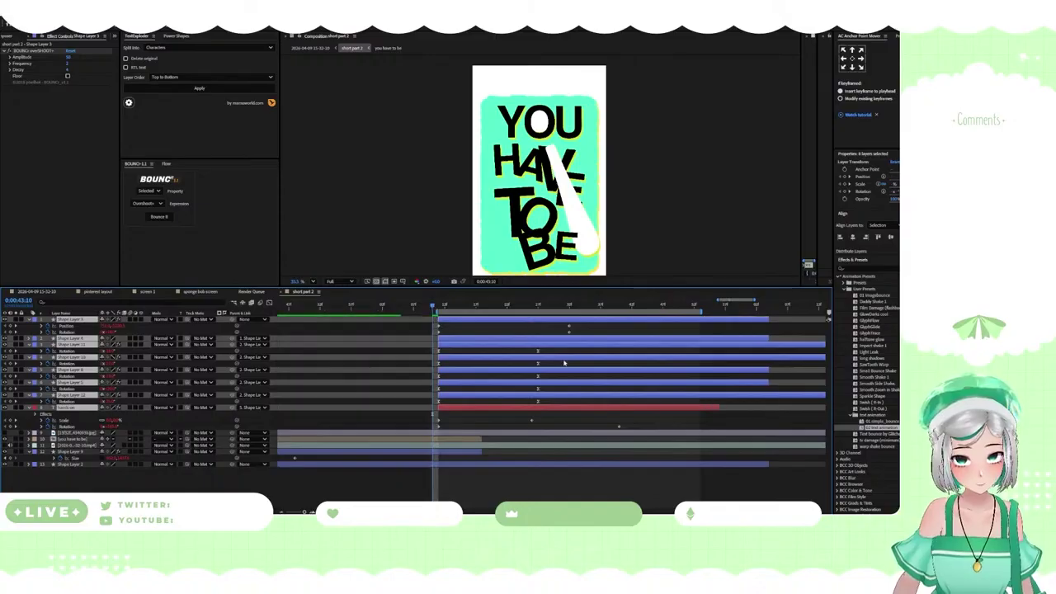
key("space")
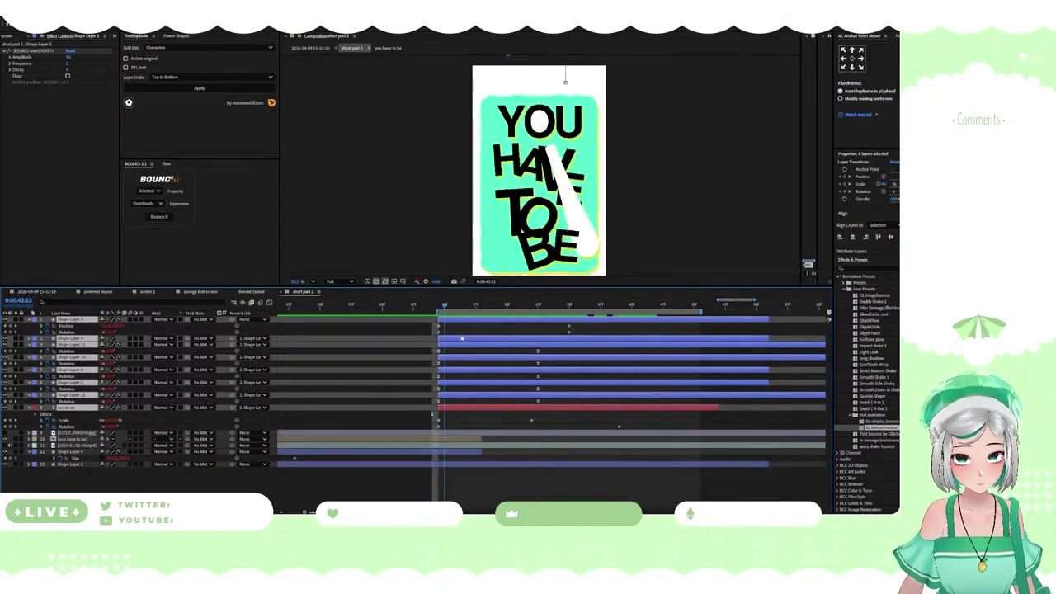
left_click_drag(501, 352, 320, 357)
key("space")
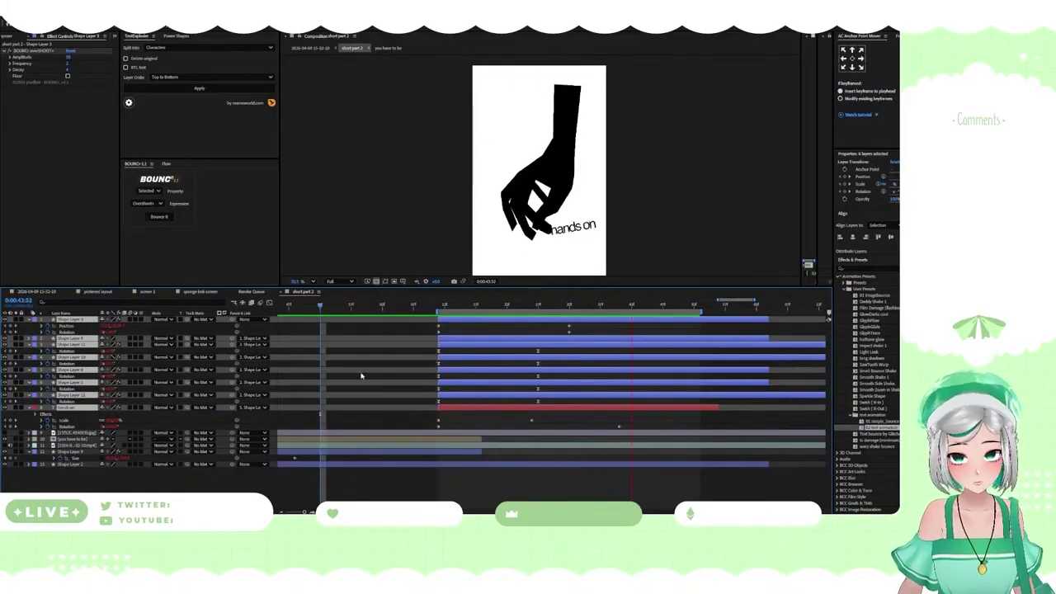
Extend the end of the work area beyond the hand layers and go to 0:00:43:46
scroll(556, 246, "down", 3)
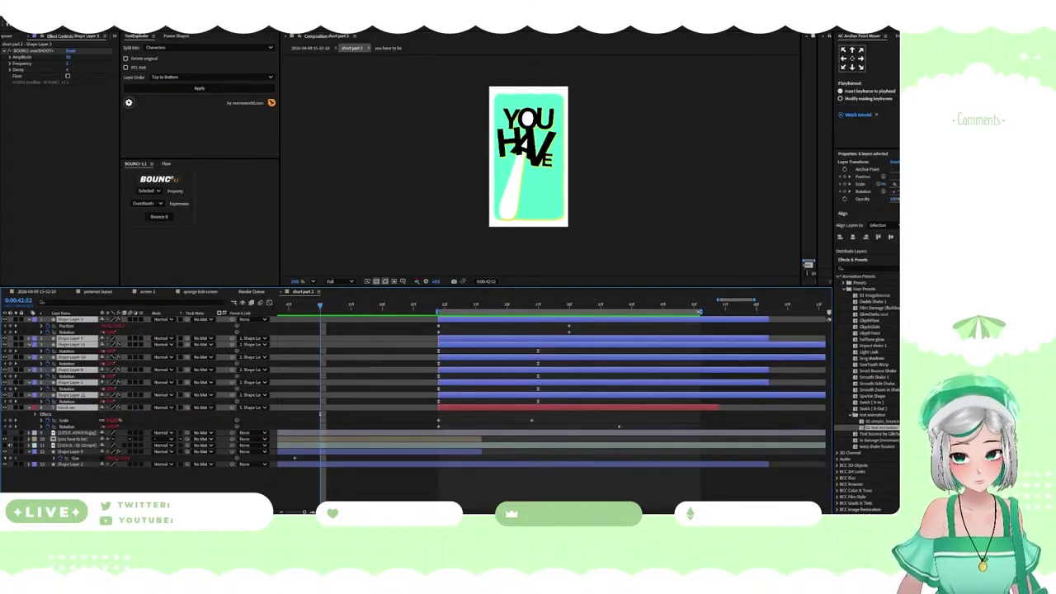
left_click_drag(700, 312, 813, 313)
left_click(657, 305)
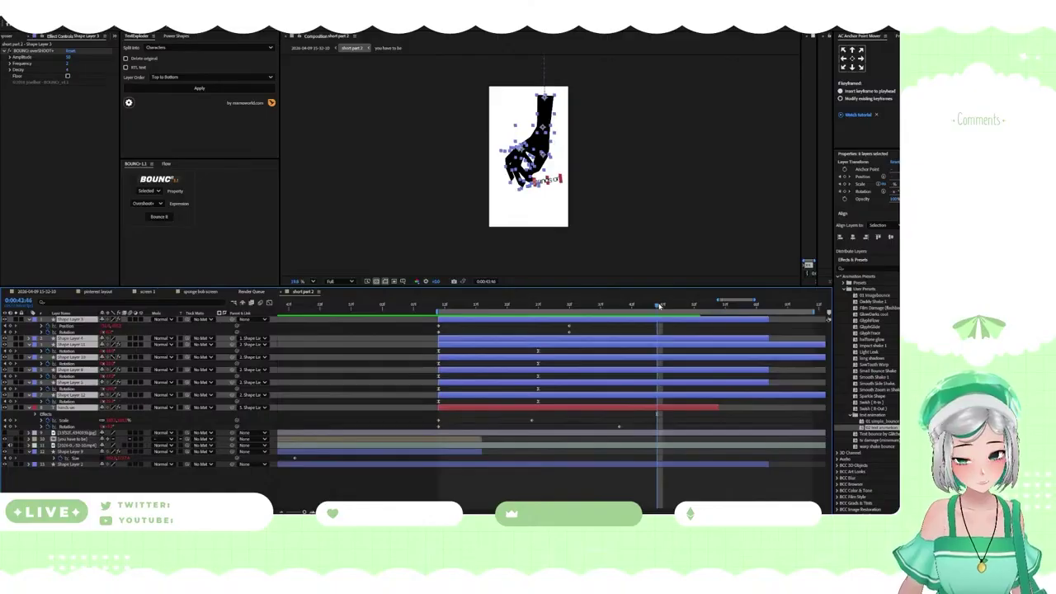
Extend the end of the work area well past the hand layers and preview the hand's entrance
scroll(633, 349, "down", 2)
key("space")
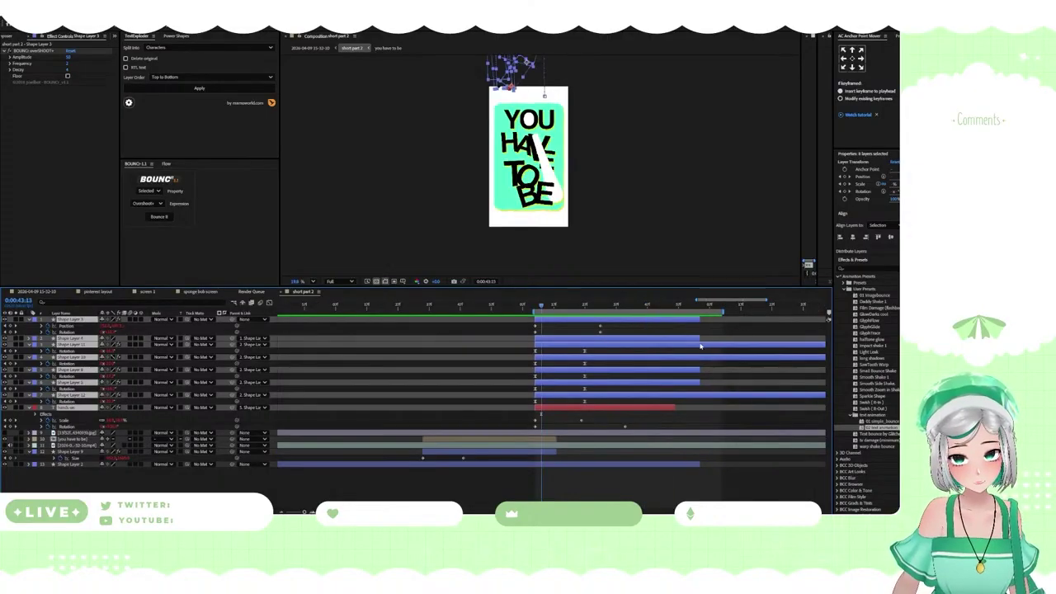
mouse_move(722, 312)
left_mouse_down()
mouse_move(780, 313)
mouse_move(710, 312)
mouse_move(812, 313)
left_mouse_up()
key("space")
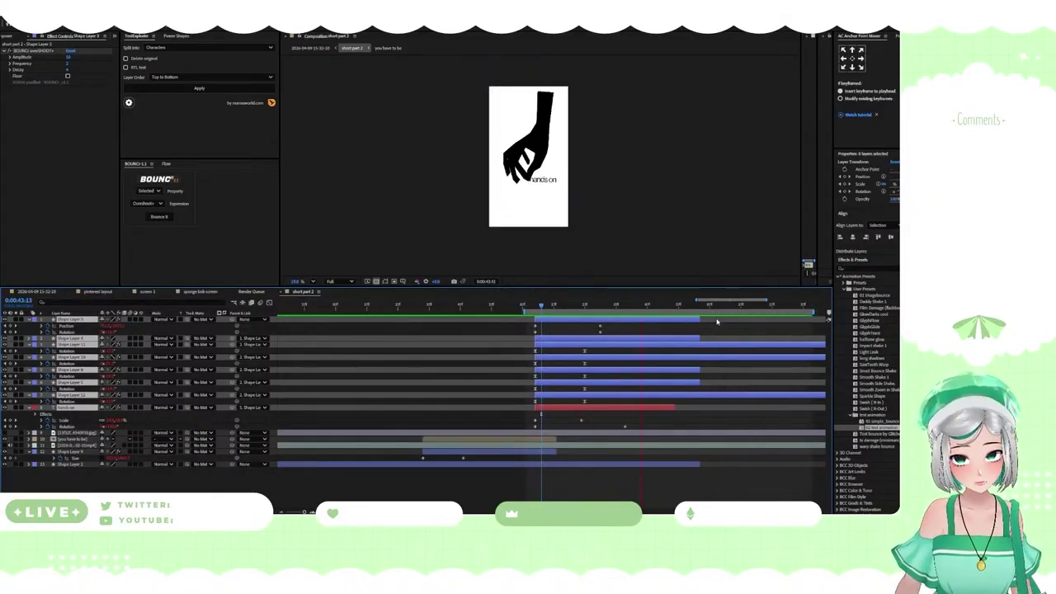
key("space")
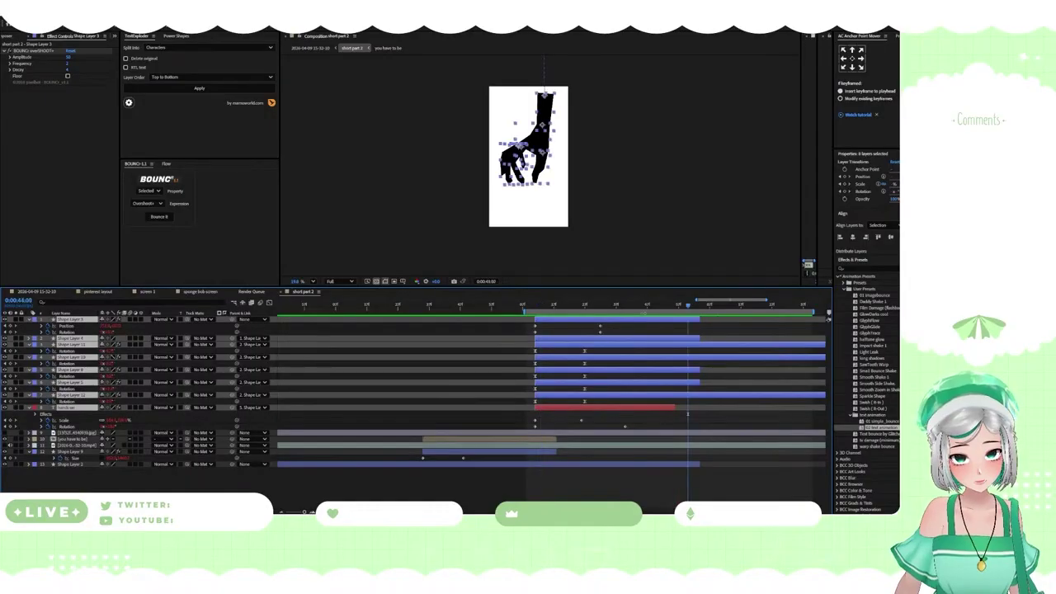
Preview the transition from the "you have to be" scene into the hand, starting shortly before the hand drops in
left_click_drag(617, 308, 493, 307)
key("space")
key("space")
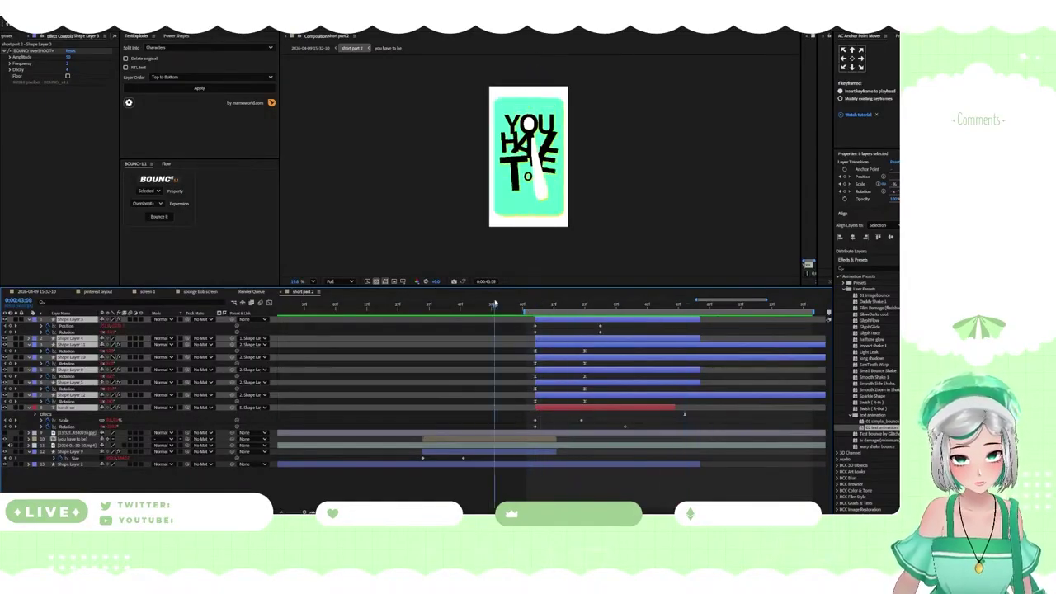
key("space")
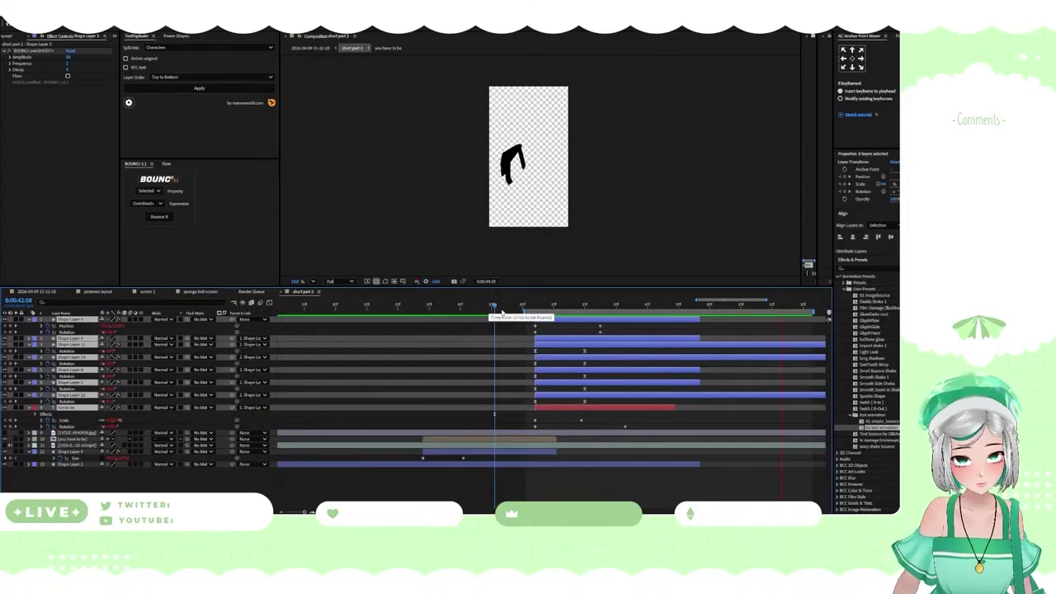
left_click_drag(504, 312, 629, 322)
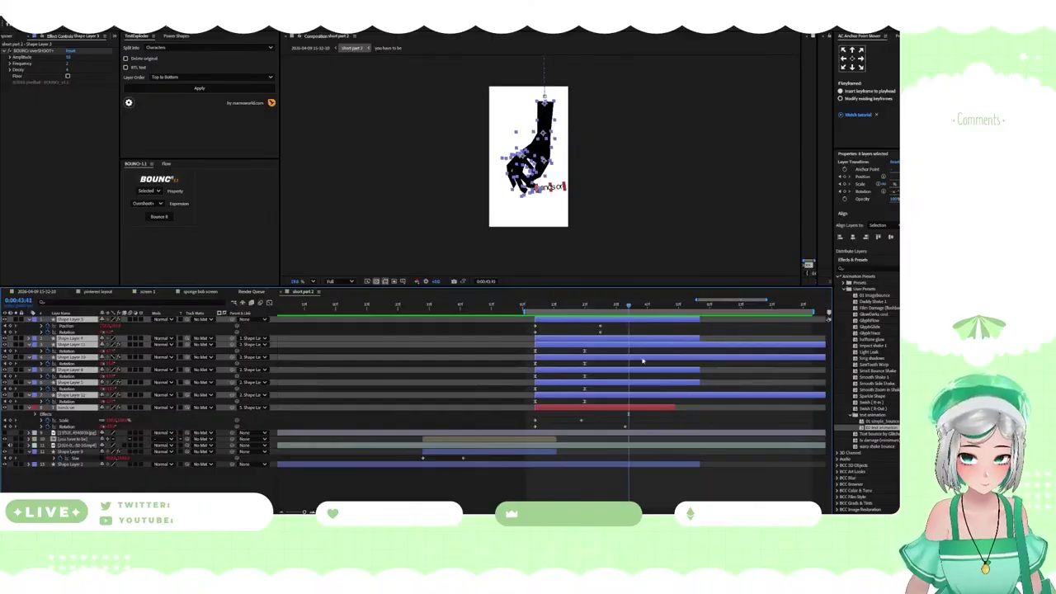
Go to 0:00:43:53, reveal the Position of the "hands on" text layer and start keyframing it there
scroll(670, 367, "up", 2)
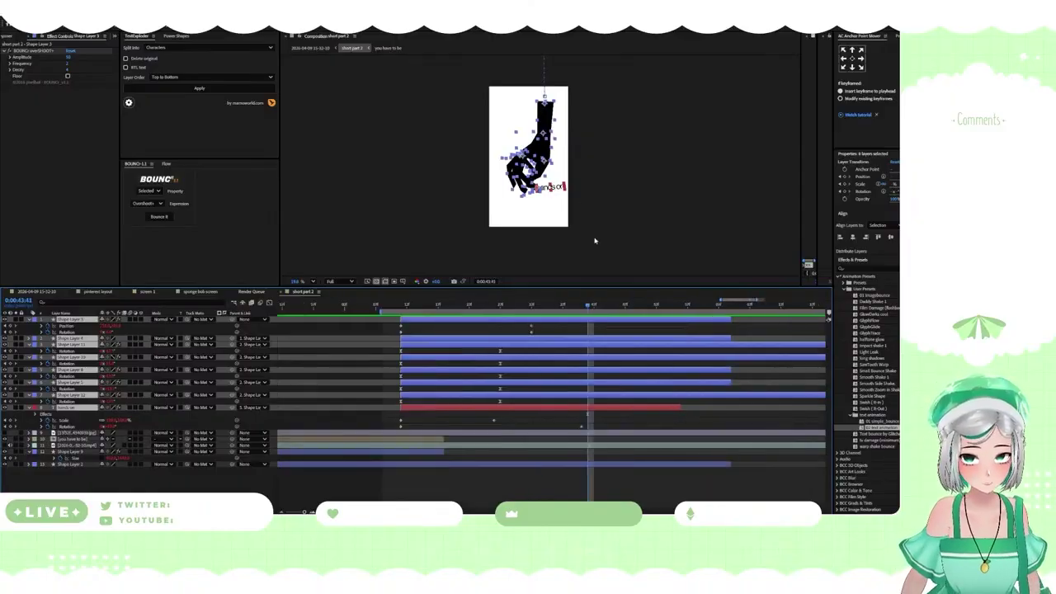
left_click_drag(589, 306, 671, 308)
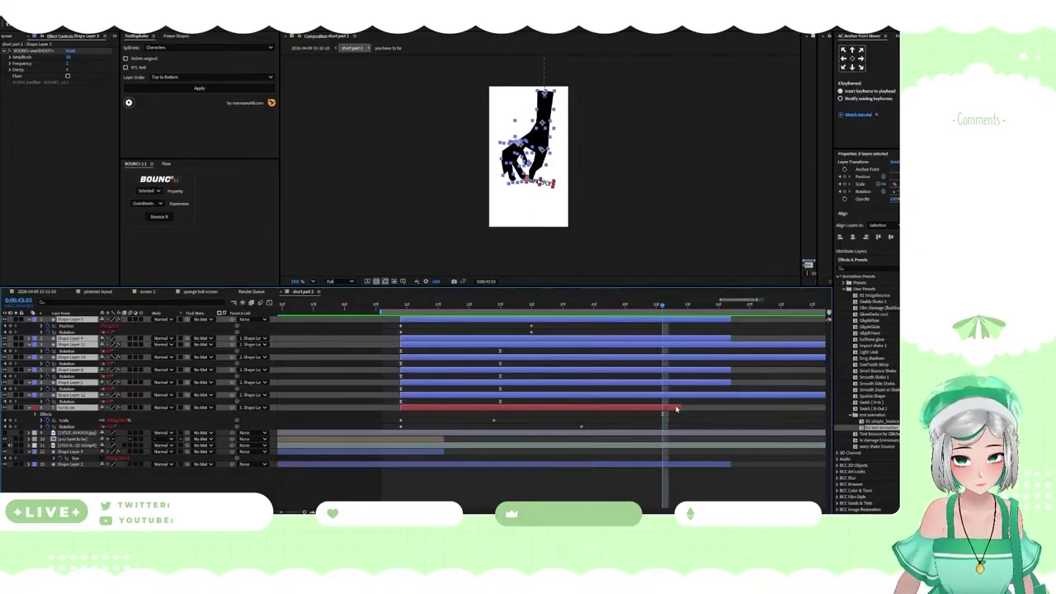
scroll(679, 410, "up", 3)
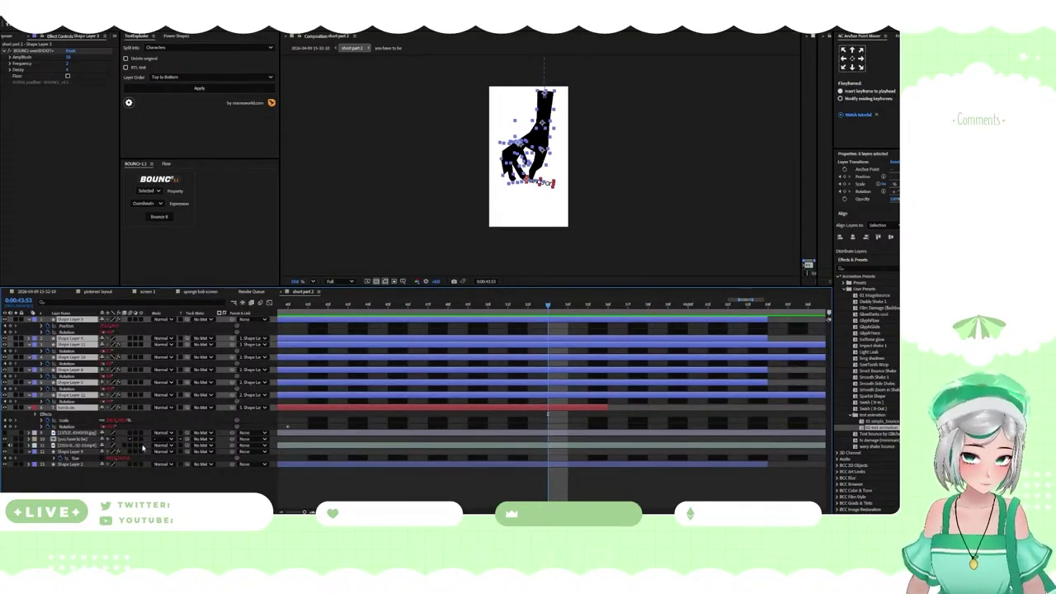
left_click(151, 426)
left_click(91, 410)
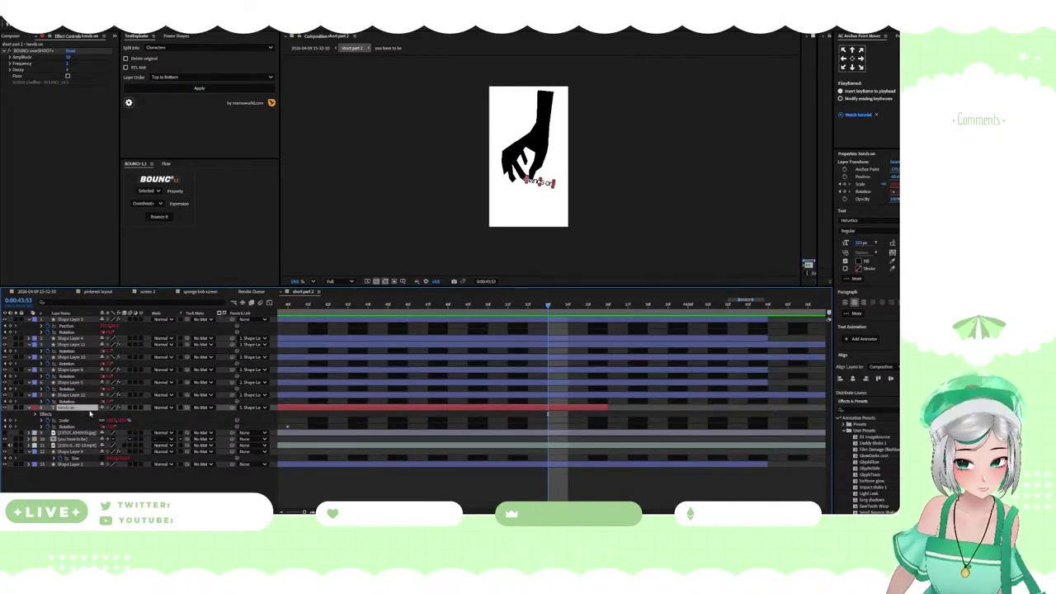
key("shift+p")
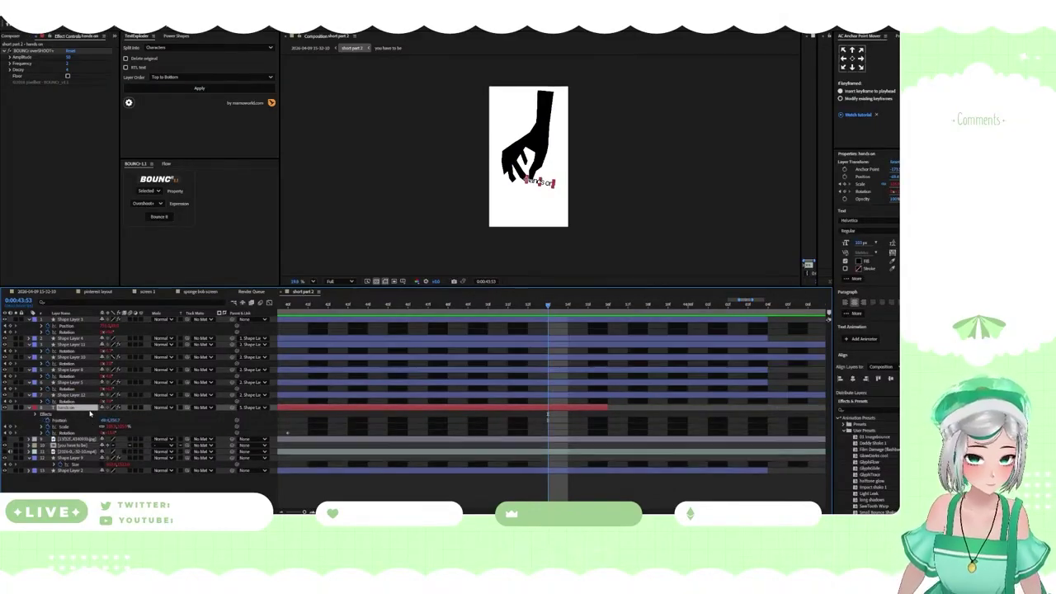
left_click(50, 421)
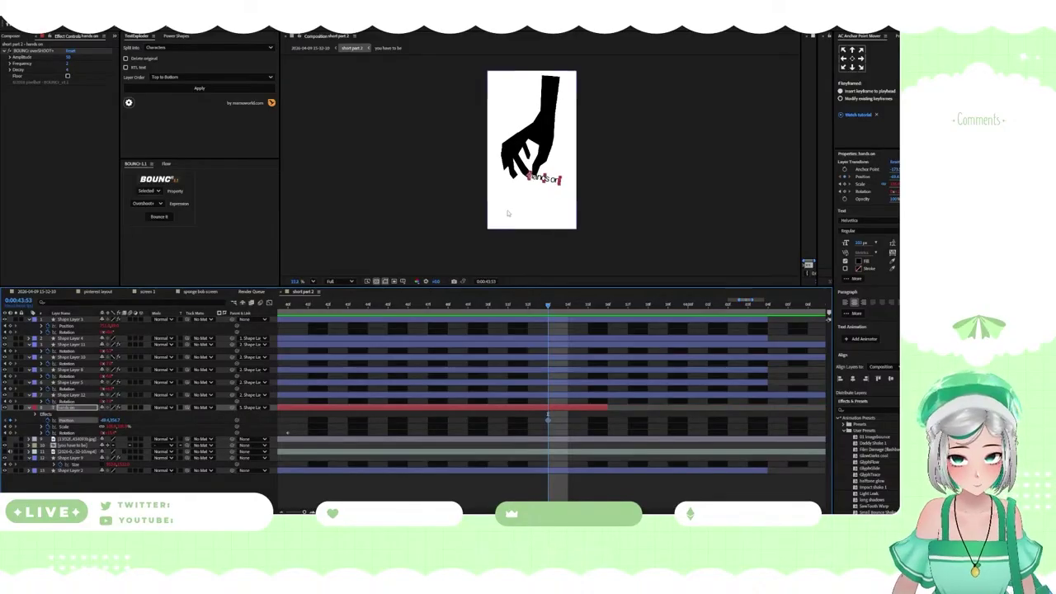
Add Scale and Rotation keyframes to the "hands on" text and align them with its Position keyframe at 0:00:43:53
scroll(569, 223, "up", 5)
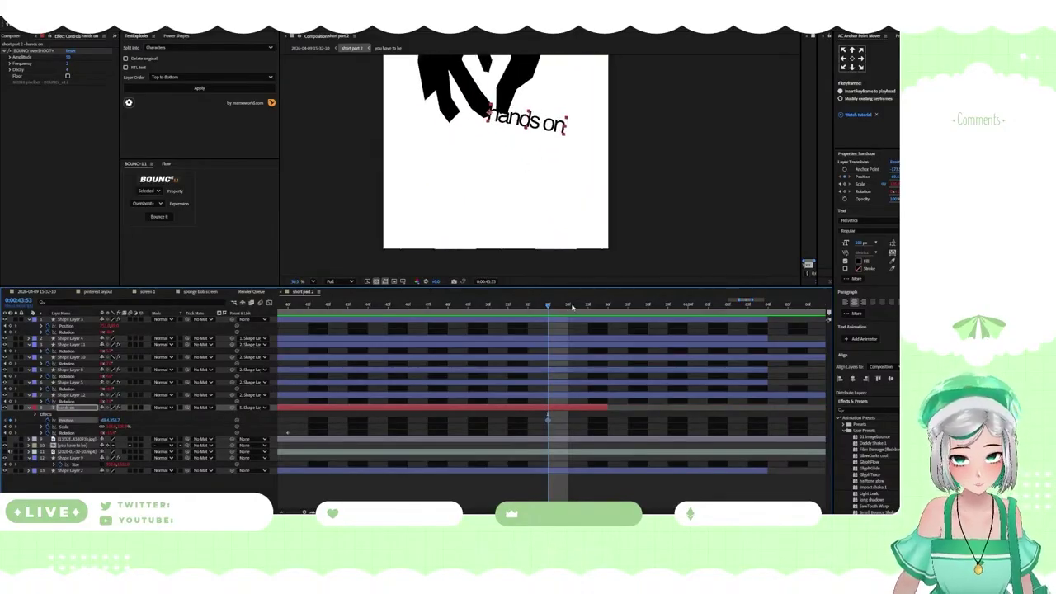
left_click(571, 306)
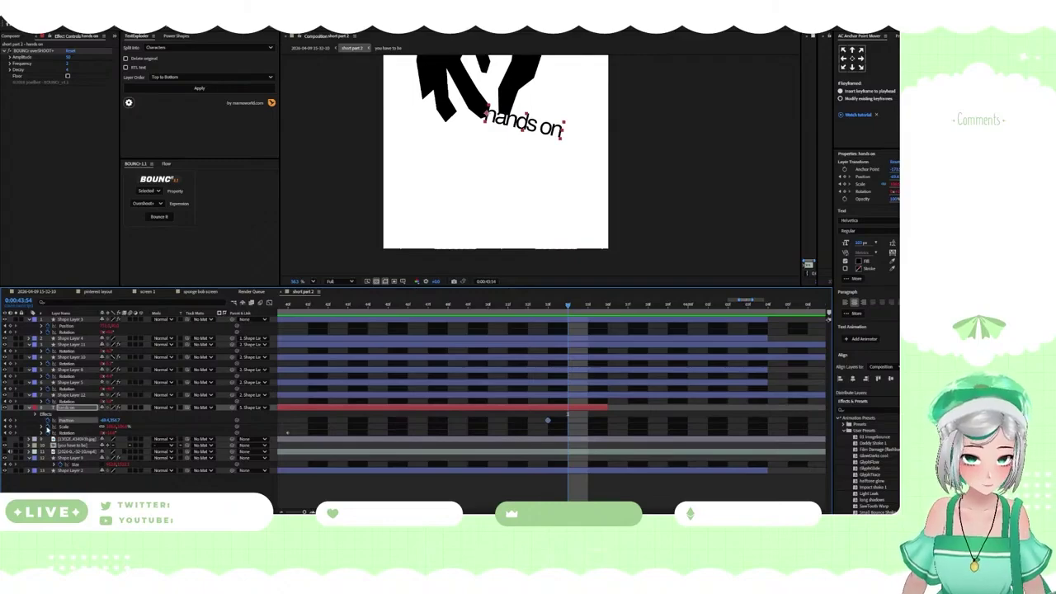
left_click(10, 429)
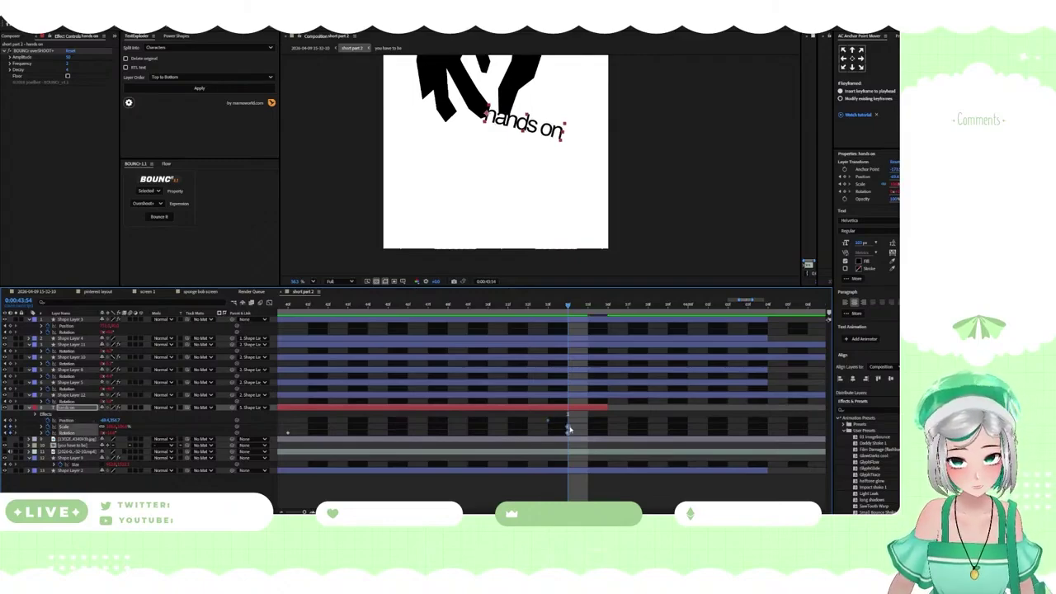
left_click_drag(567, 428, 548, 429)
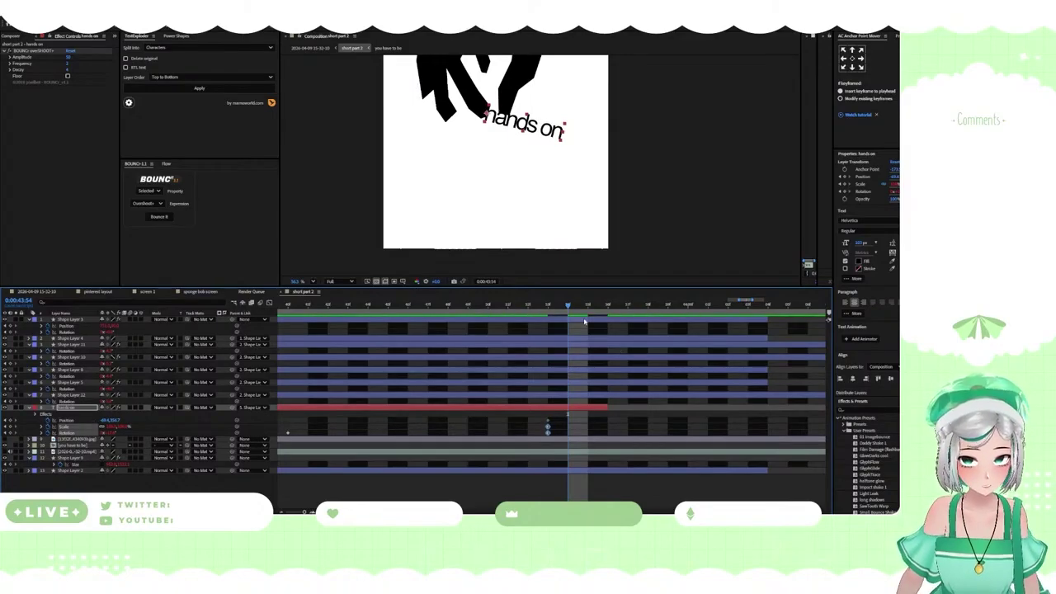
key("Page_Down")
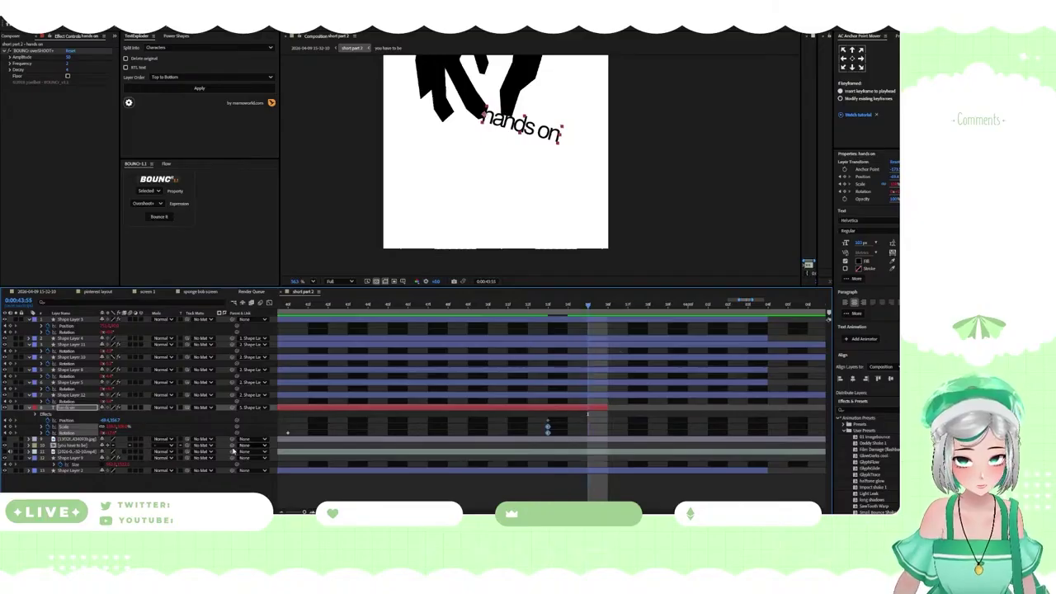
Keyframe the "hands on" text lower and rotated at 0:00:43:55, and extend the end of its layer
left_click(162, 429)
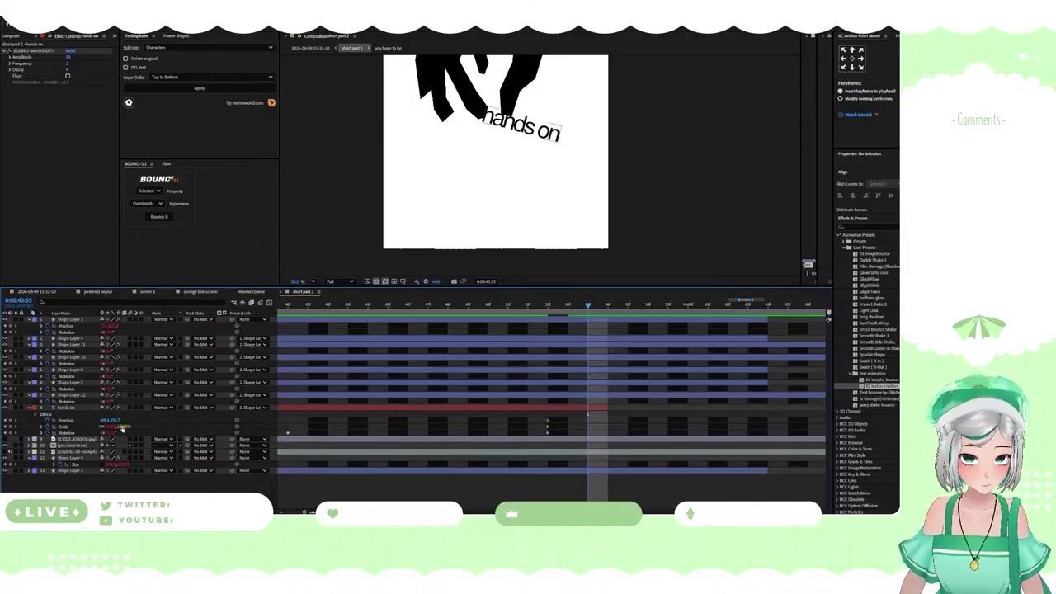
left_click_drag(110, 437, 214, 422)
key("ctrl+z")
left_click_drag(608, 407, 707, 418)
Keyframe the "hands on" text hanging vertically at 0:00:43:57 and upside down, lower and further right, at 0:00:43:59
left_click_drag(588, 309, 628, 309)
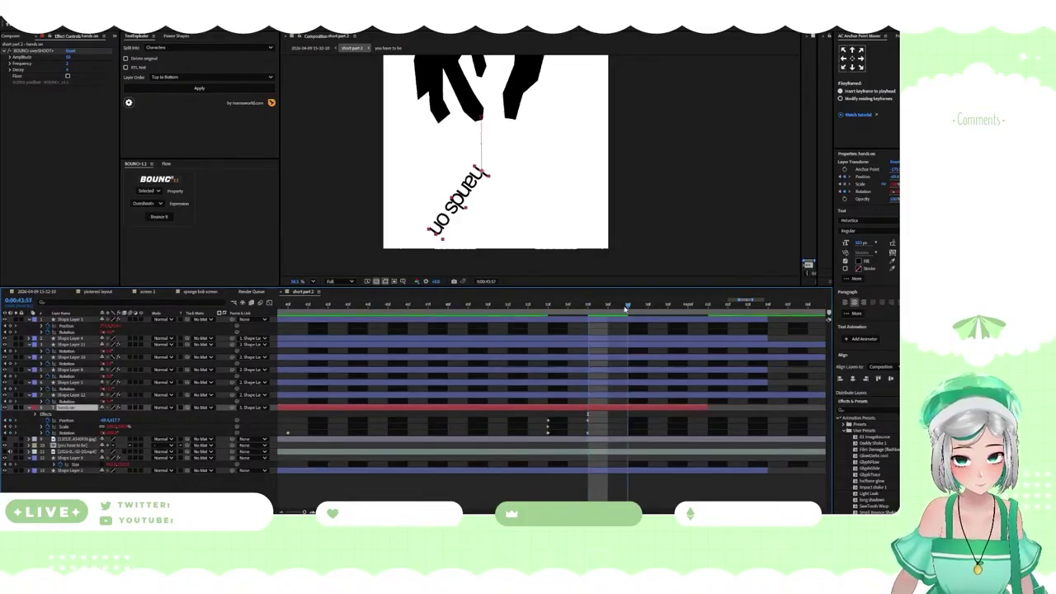
mouse_move(592, 421)
left_mouse_down()
mouse_move(579, 440)
mouse_move(632, 422)
left_mouse_up()
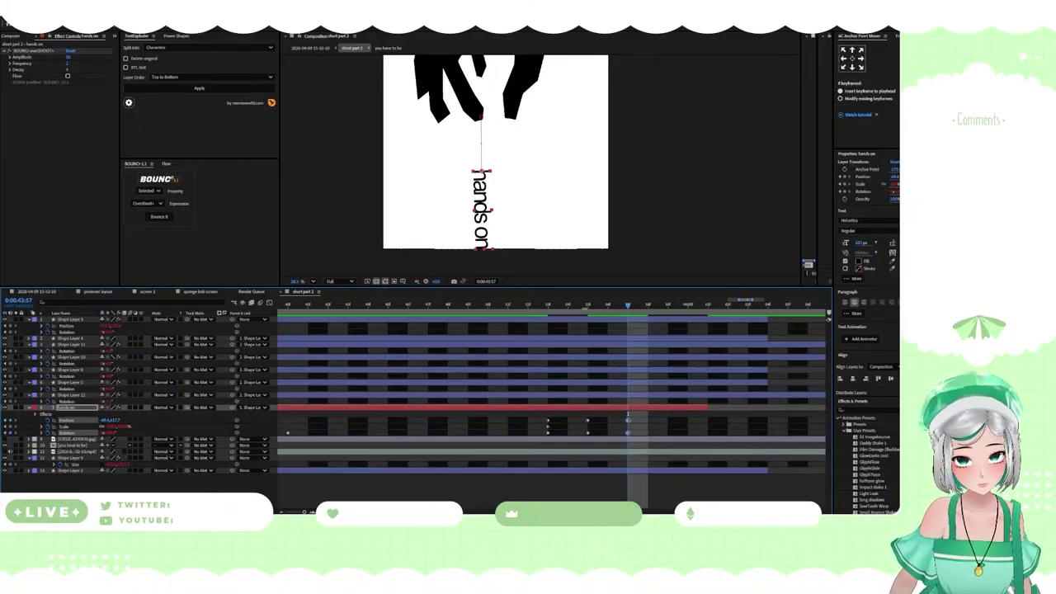
left_click_drag(605, 308, 678, 322)
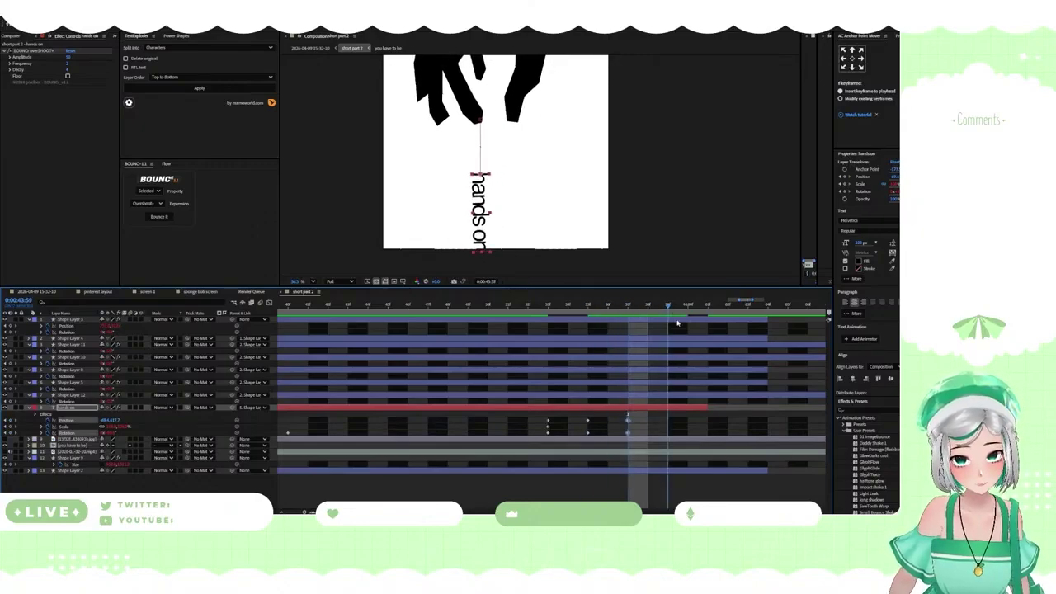
left_click(76, 421)
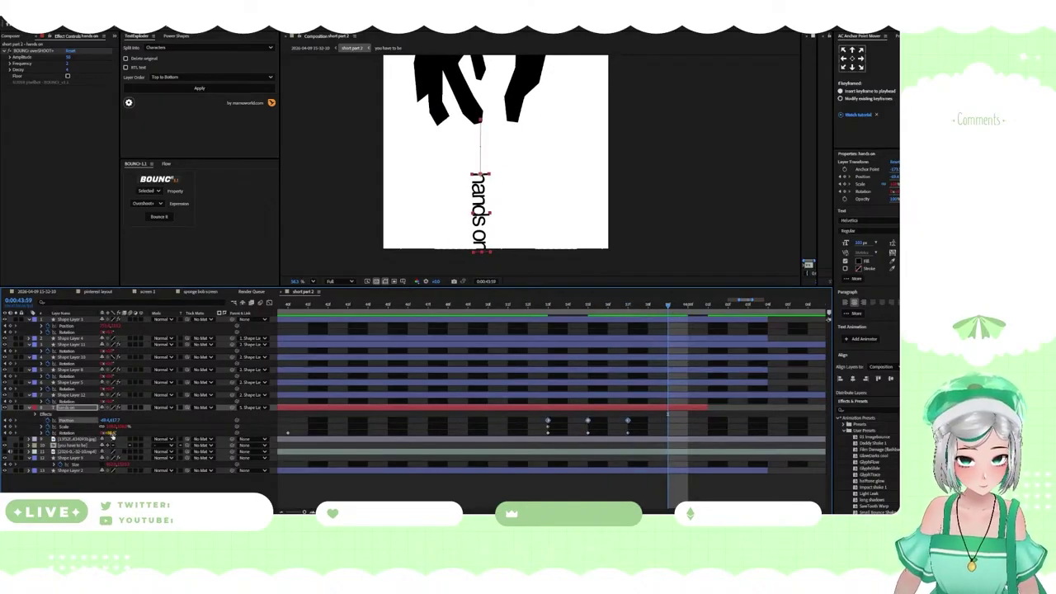
left_click_drag(112, 434, 180, 423)
left_click_drag(222, 425, 224, 426)
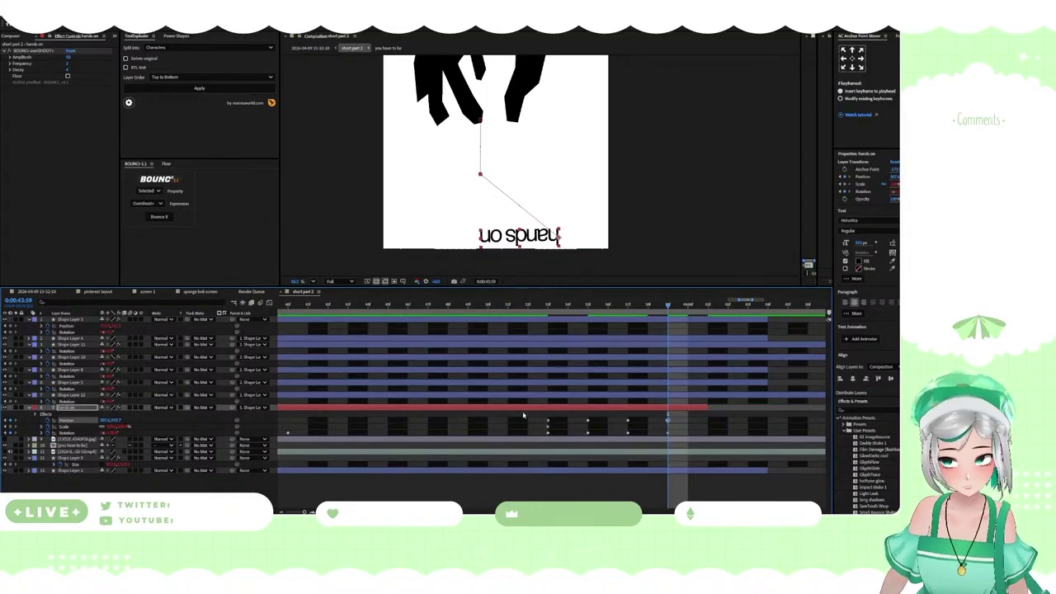
Preview the "hands on" text falling from the hand and return to 0:00:43:43
scroll(503, 402, "down", 2)
key("space")
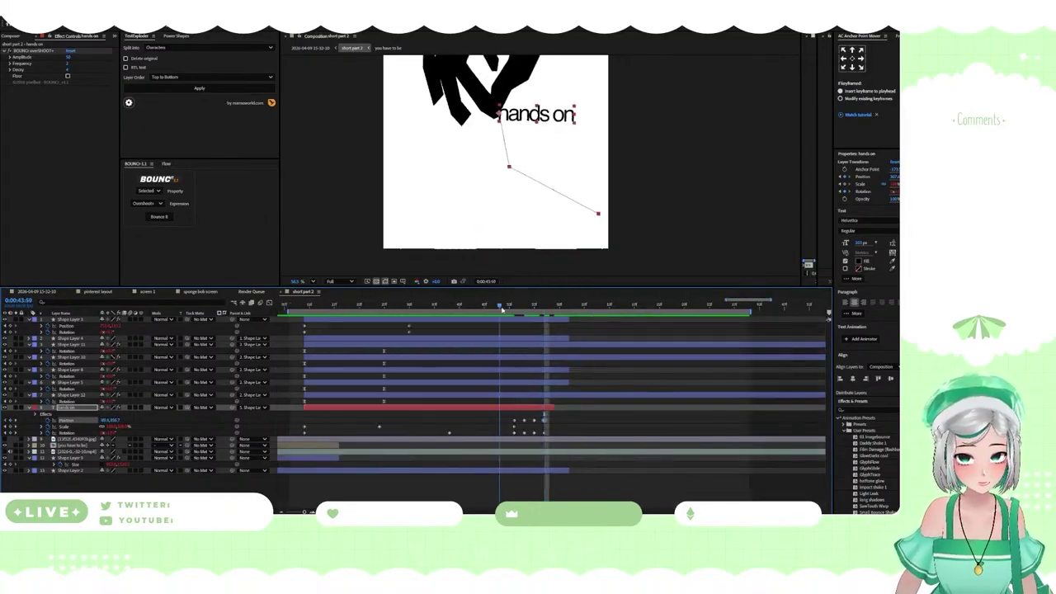
key("space")
left_click_drag(547, 315, 465, 322)
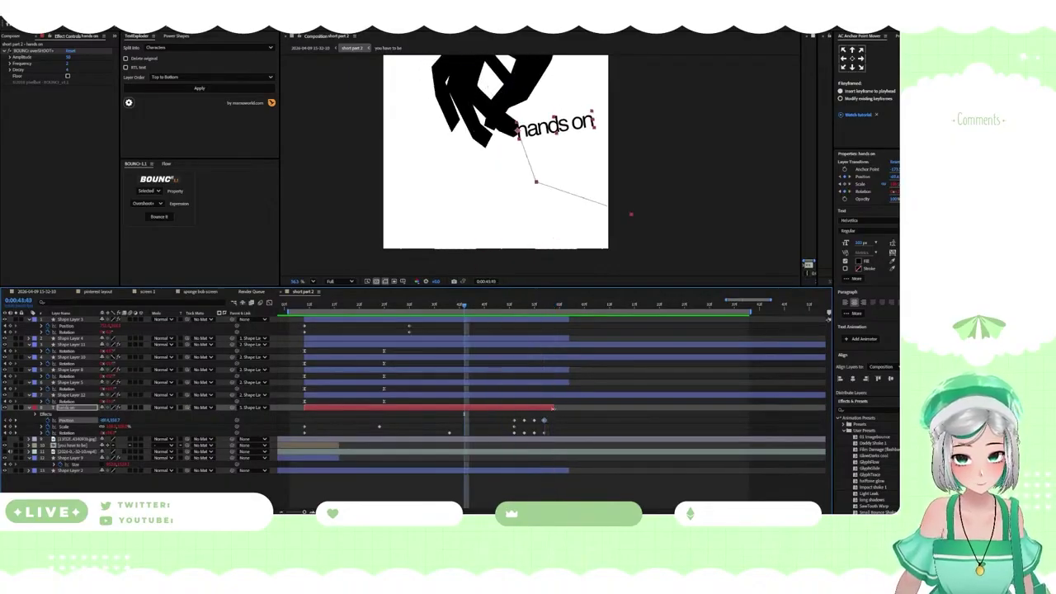
Extend the end of the "hands on" layer beyond the hand and preview the falling text within the full transition
left_click_drag(553, 408, 603, 408)
key("space")
scroll(570, 426, "down", 4)
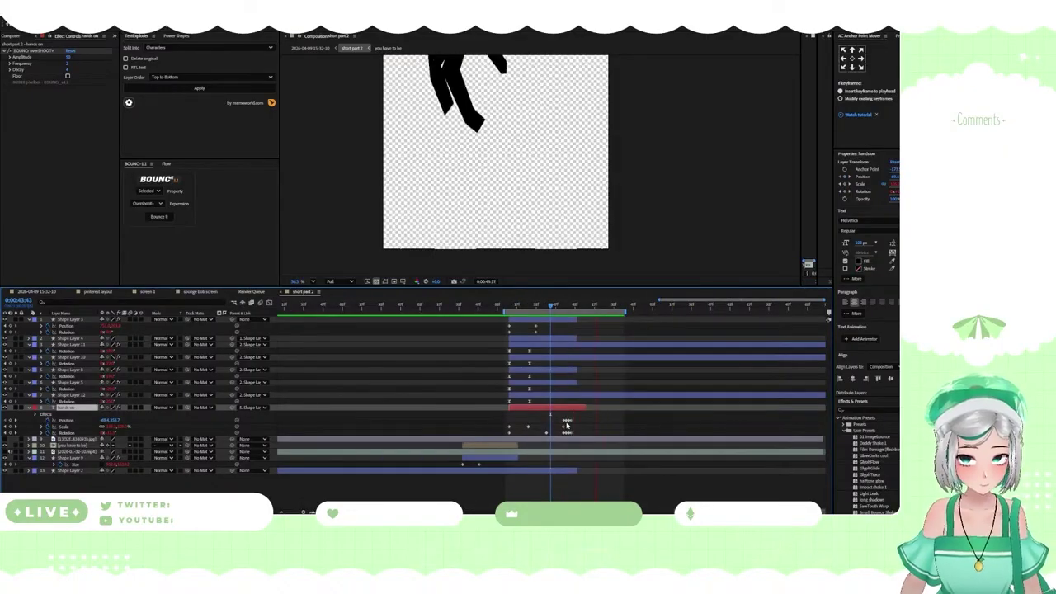
key("space")
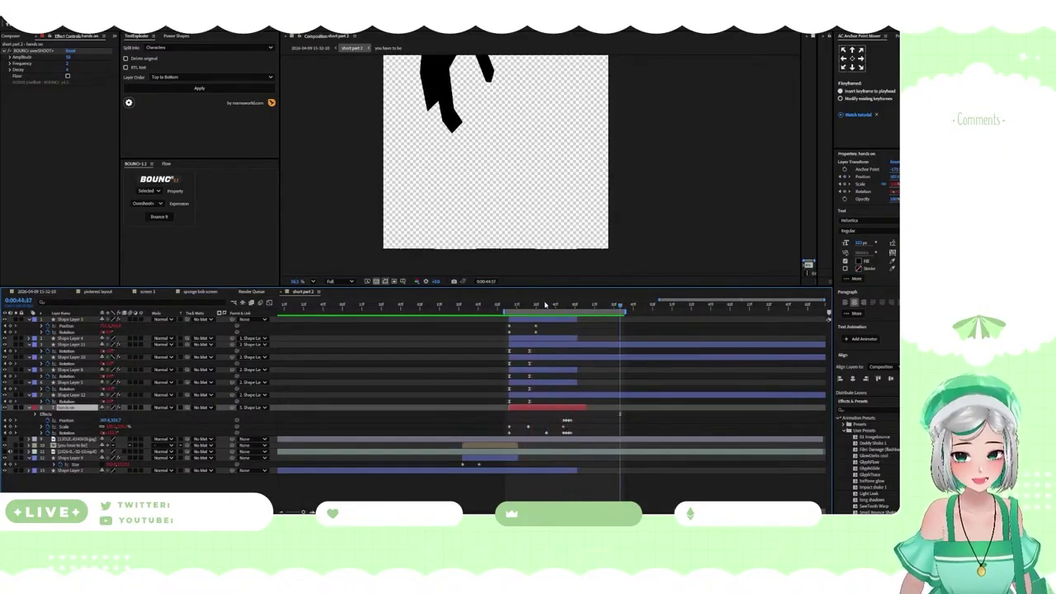
mouse_move(548, 306)
left_mouse_down()
mouse_move(578, 312)
mouse_move(556, 308)
left_mouse_up()
key("space")
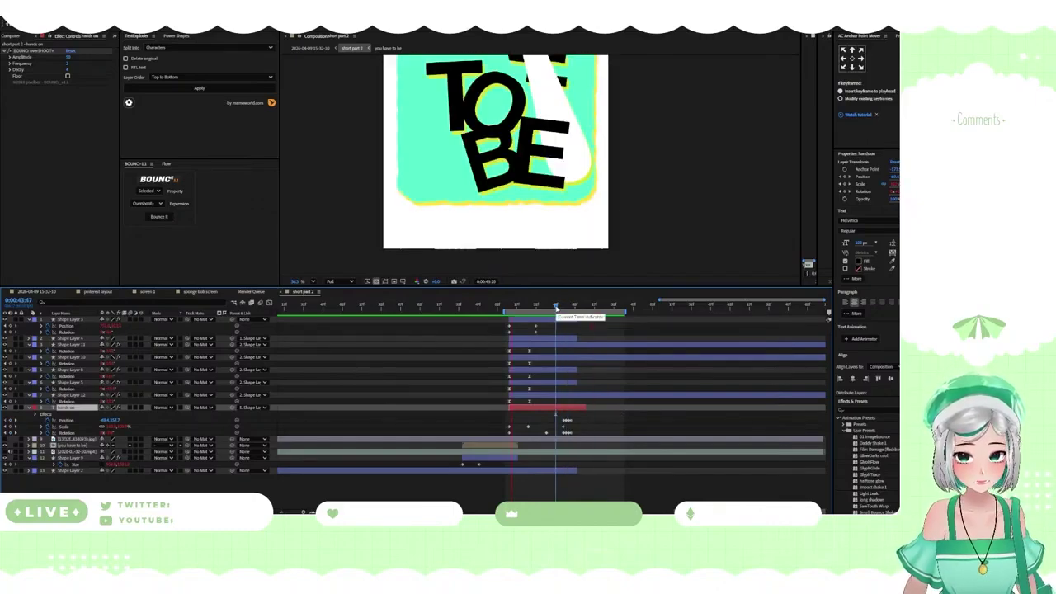
key("space")
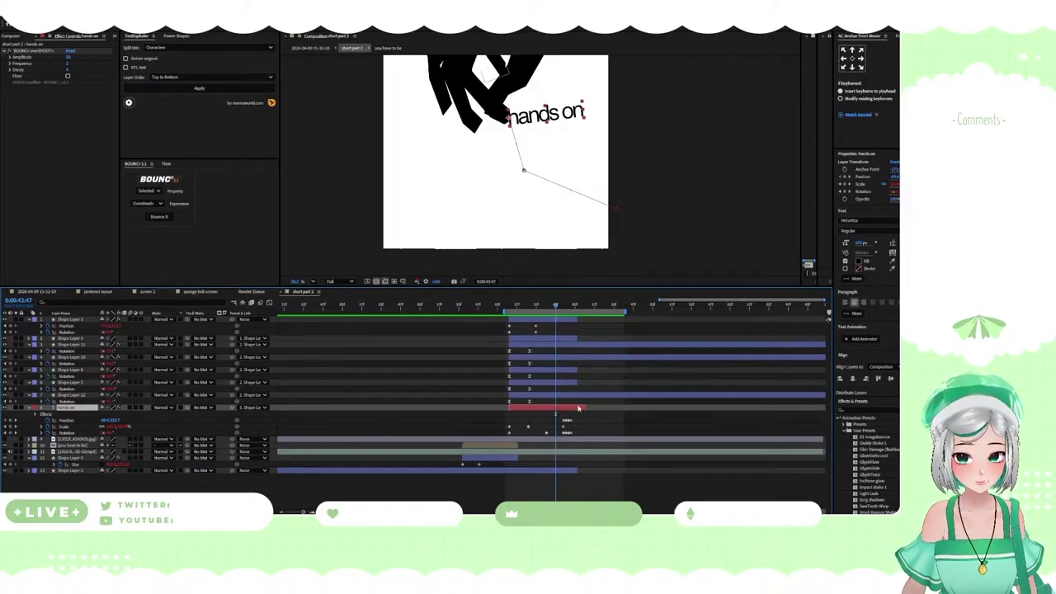
Delete the falling-motion Position, Scale and Rotation keyframes of the "hands on" text and replay the transition from the previous scene
left_click_drag(580, 436, 562, 419)
key("Delete")
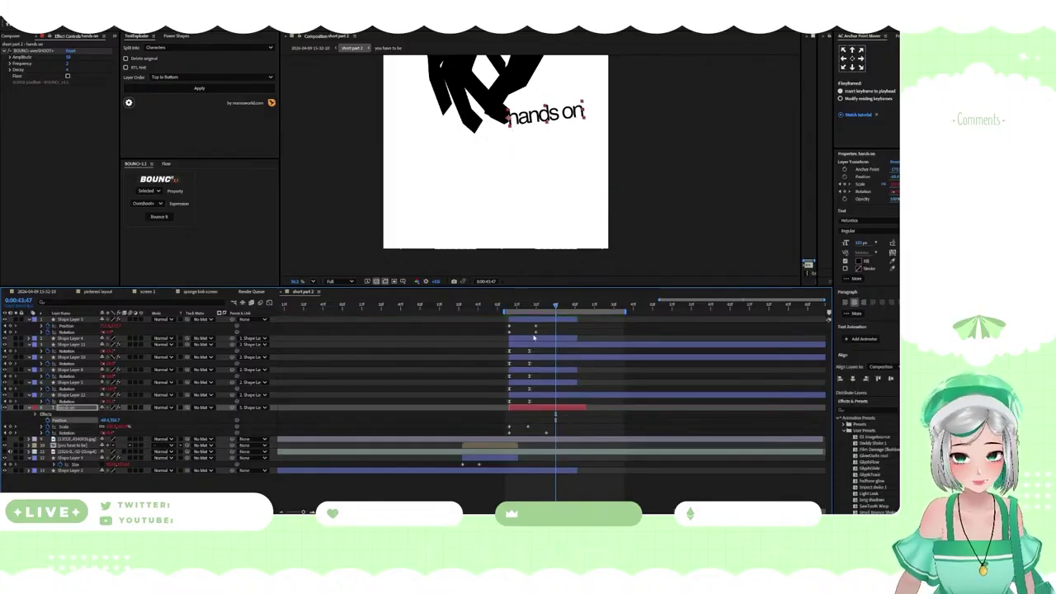
left_click(505, 307)
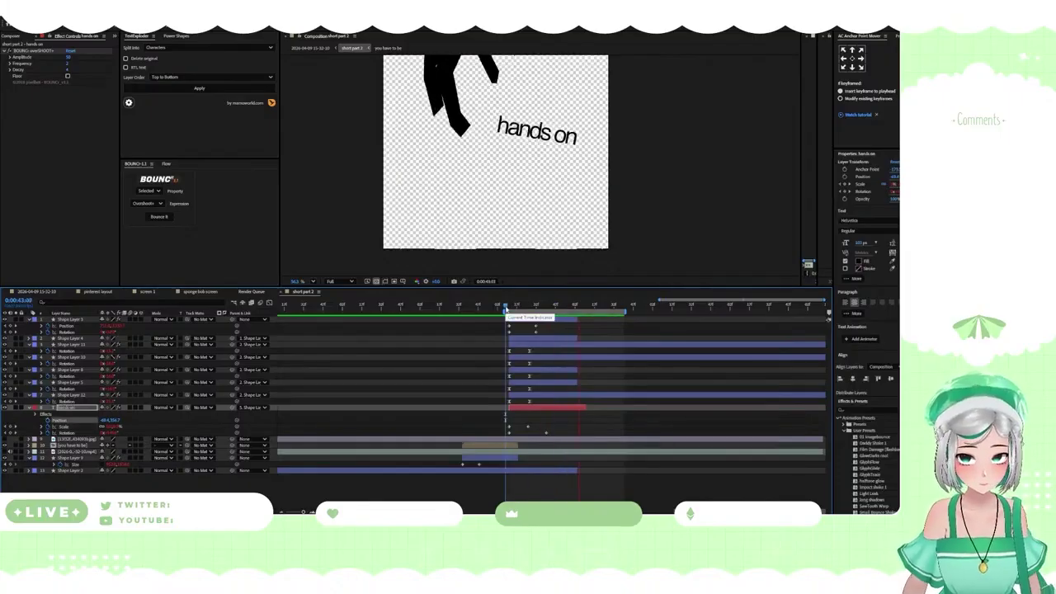
left_click_drag(506, 308, 484, 307)
key("space")
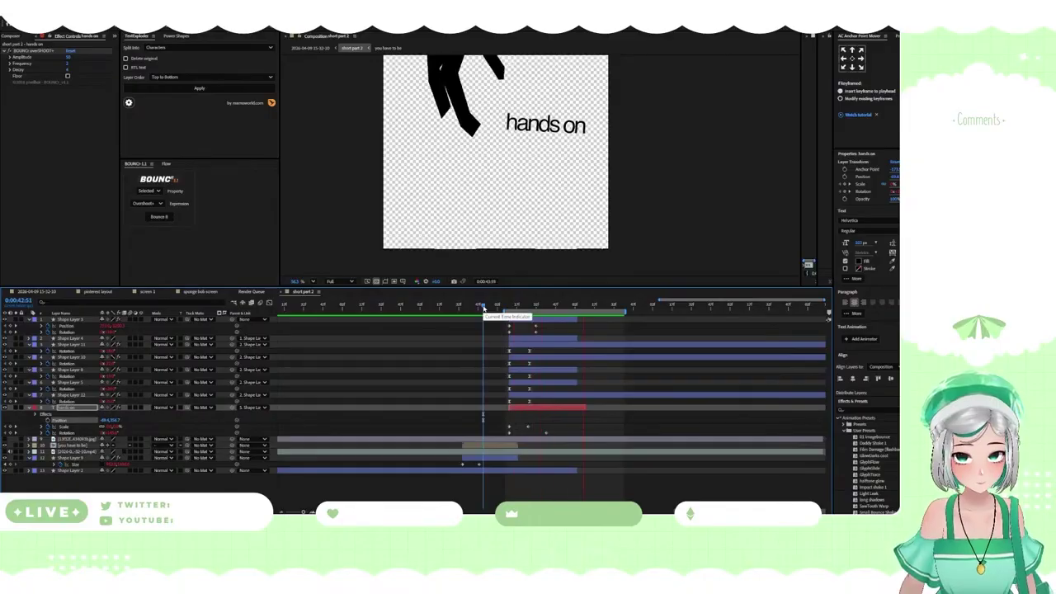
key("space")
key("space")
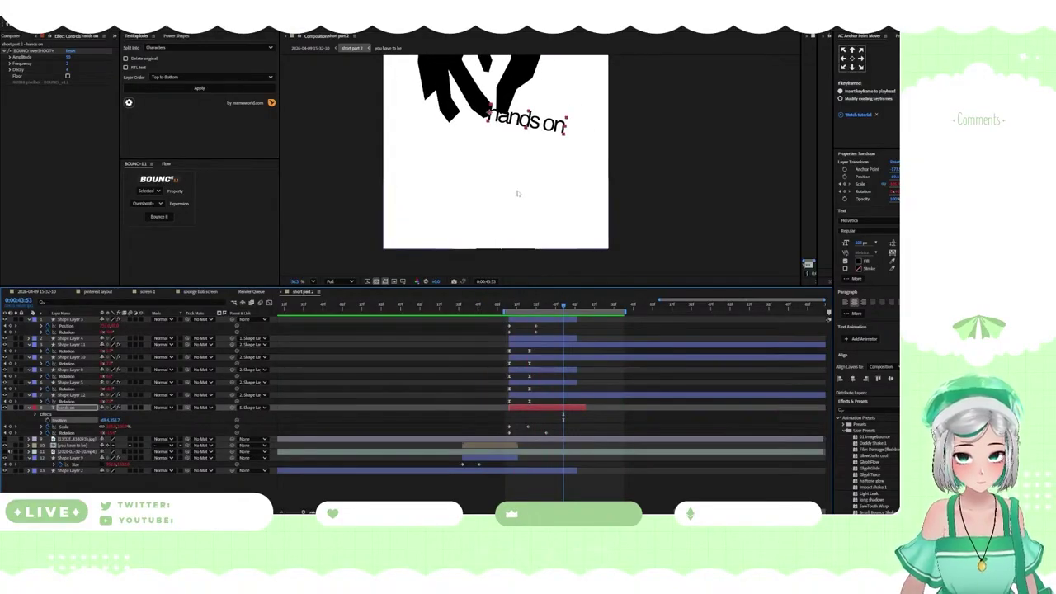
scroll(503, 245, "down", 3)
scroll(506, 152, "up", 4)
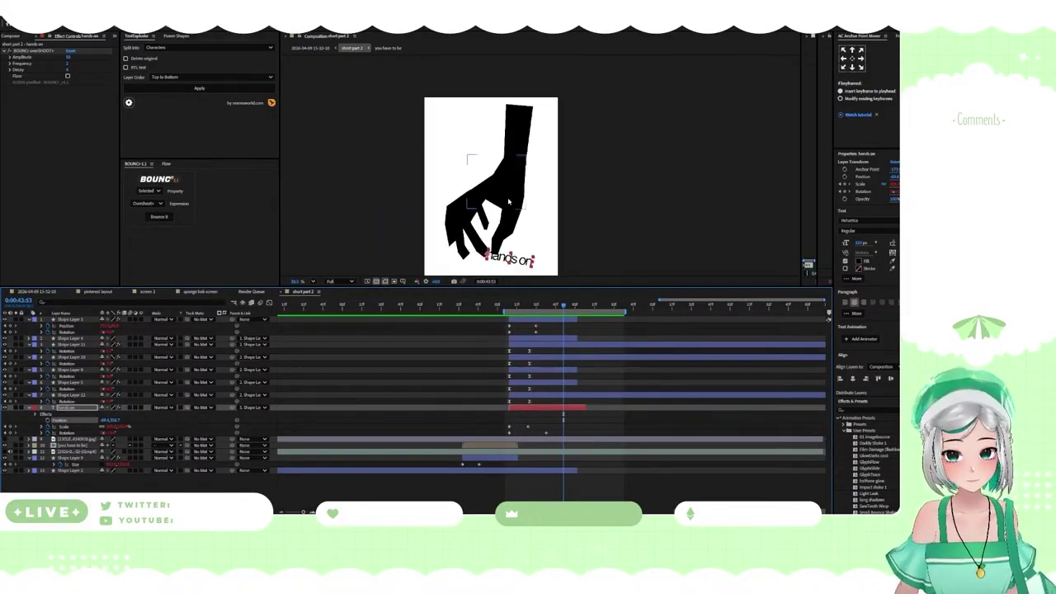
scroll(522, 208, "down", 4)
scroll(536, 193, "up", 2)
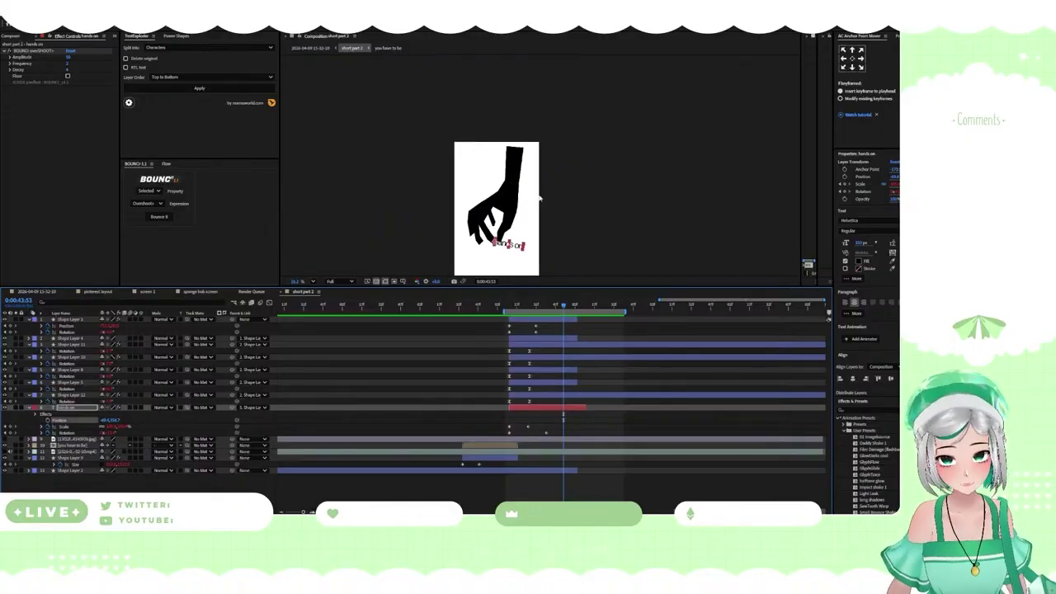
Extend the arm shape (Shape Layer 3) past the composition's upper edge by raising the two upper corner points of its path
left_click(513, 156)
scroll(514, 150, "up", 5)
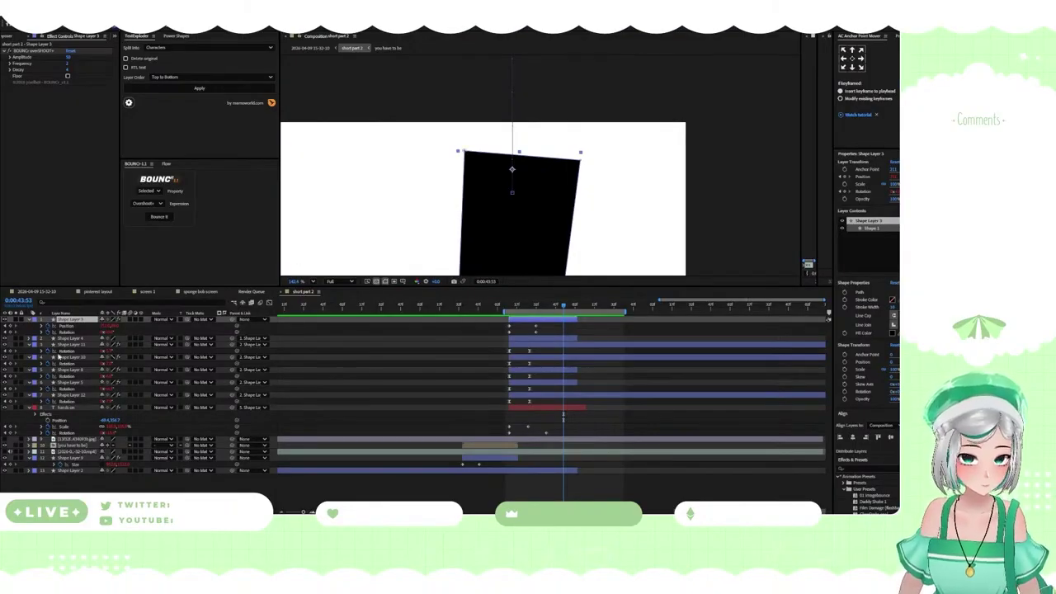
left_click(30, 320)
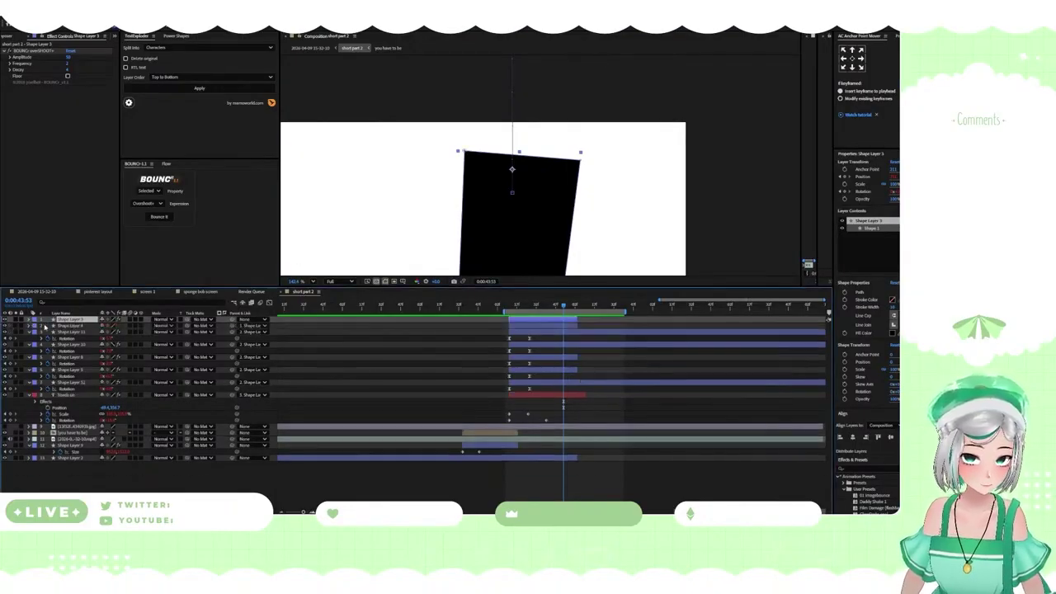
left_click(33, 323)
left_click(31, 323)
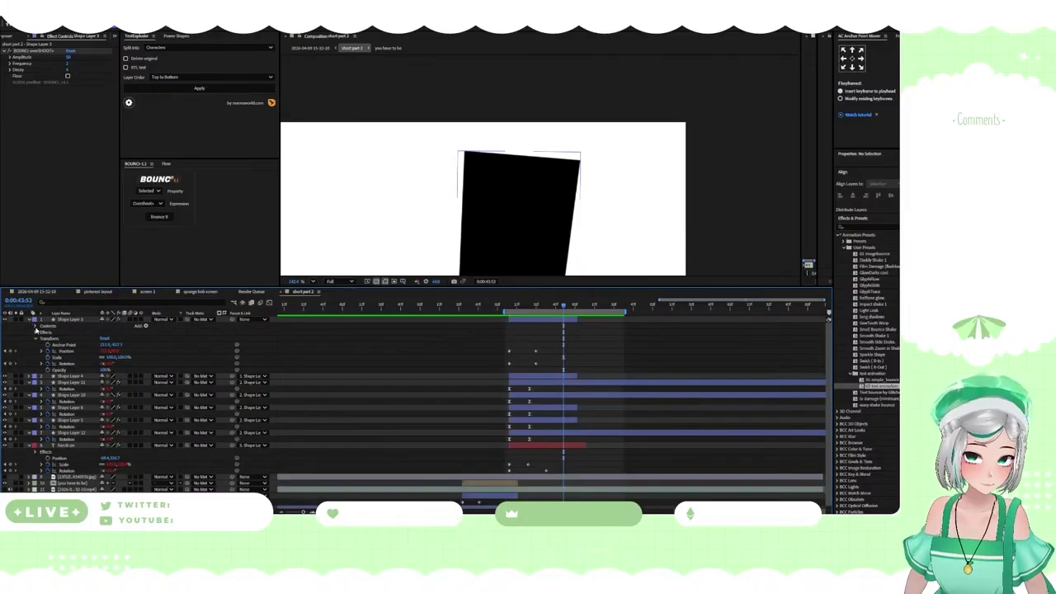
left_click(37, 327)
left_click(44, 332)
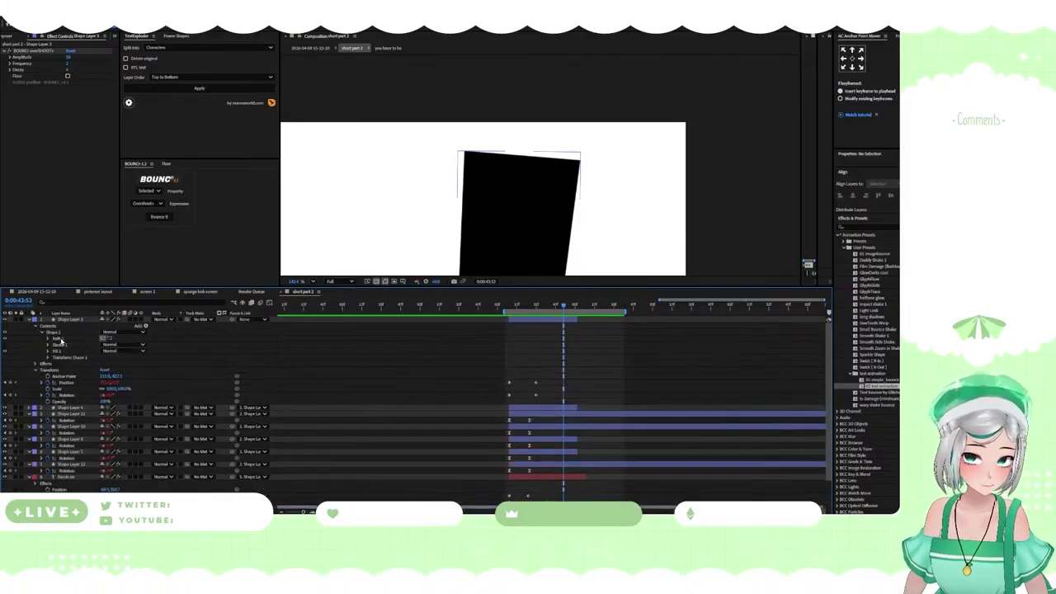
left_click(61, 340)
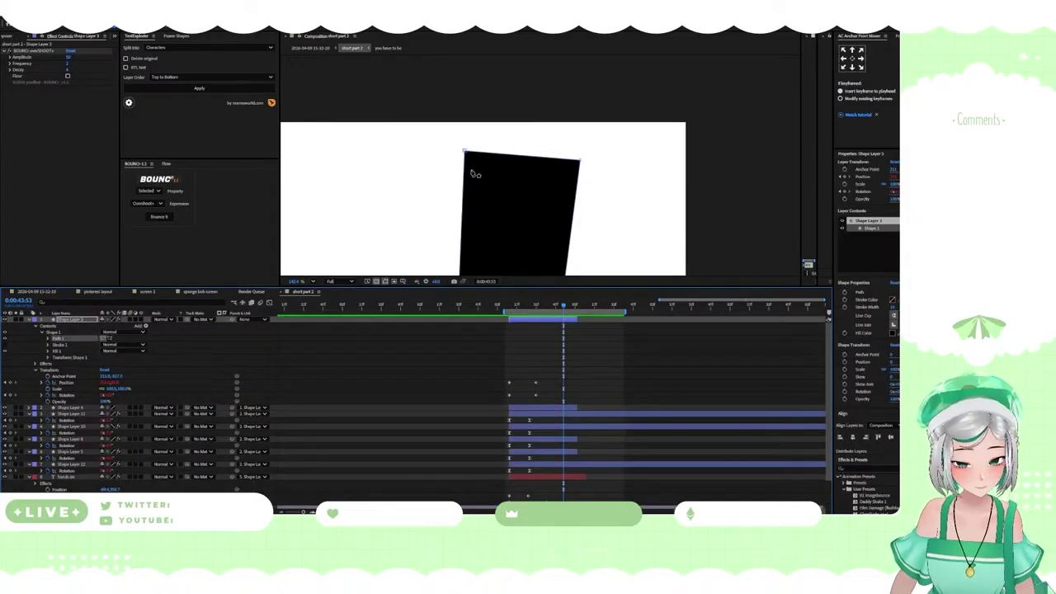
left_click_drag(465, 152, 471, 115)
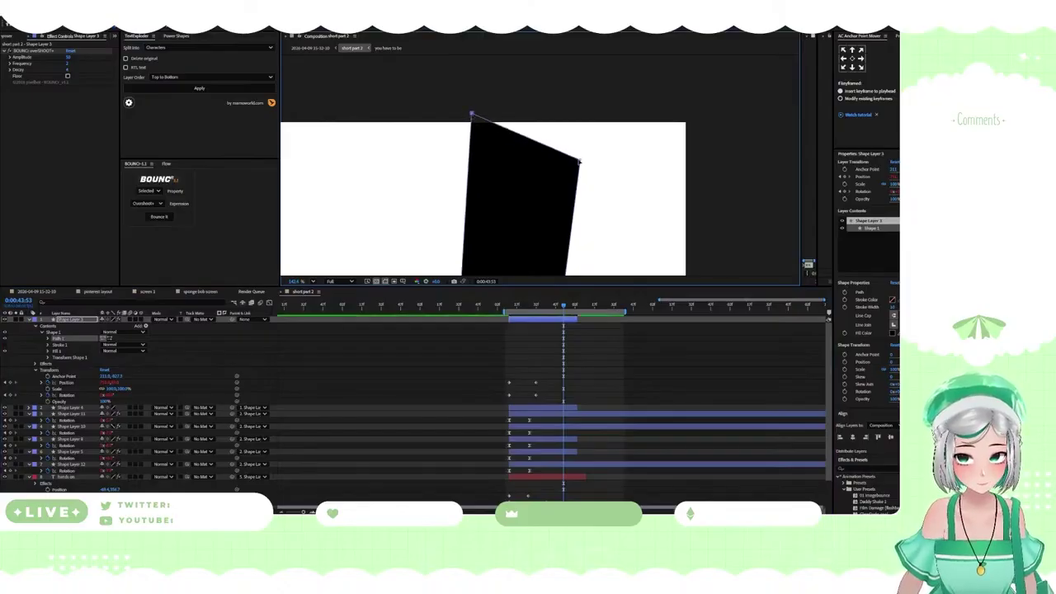
left_click_drag(579, 162, 585, 106)
scroll(568, 213, "down", 3)
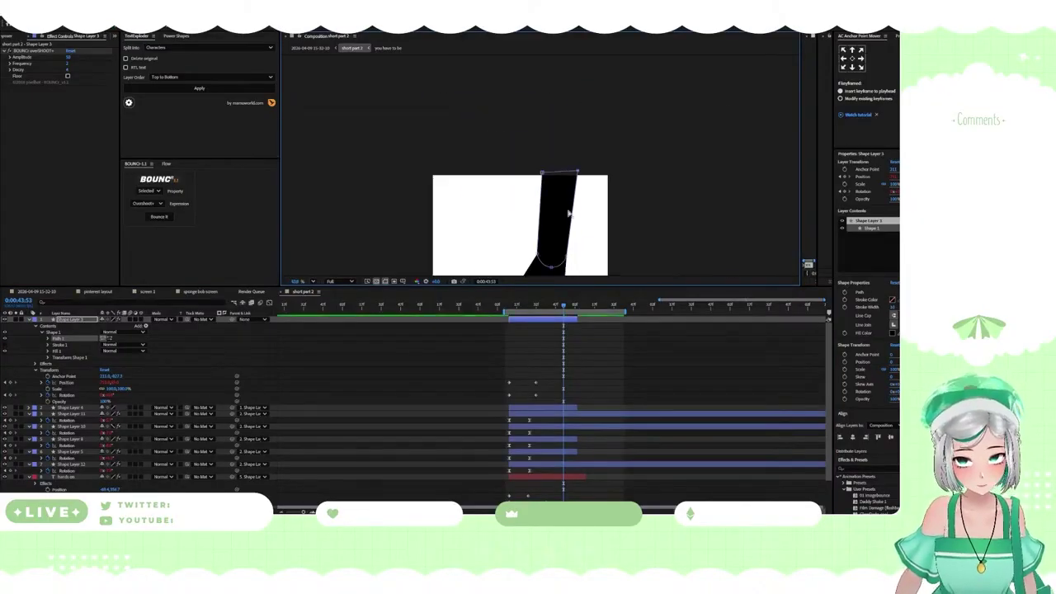
scroll(568, 212, "down", 2)
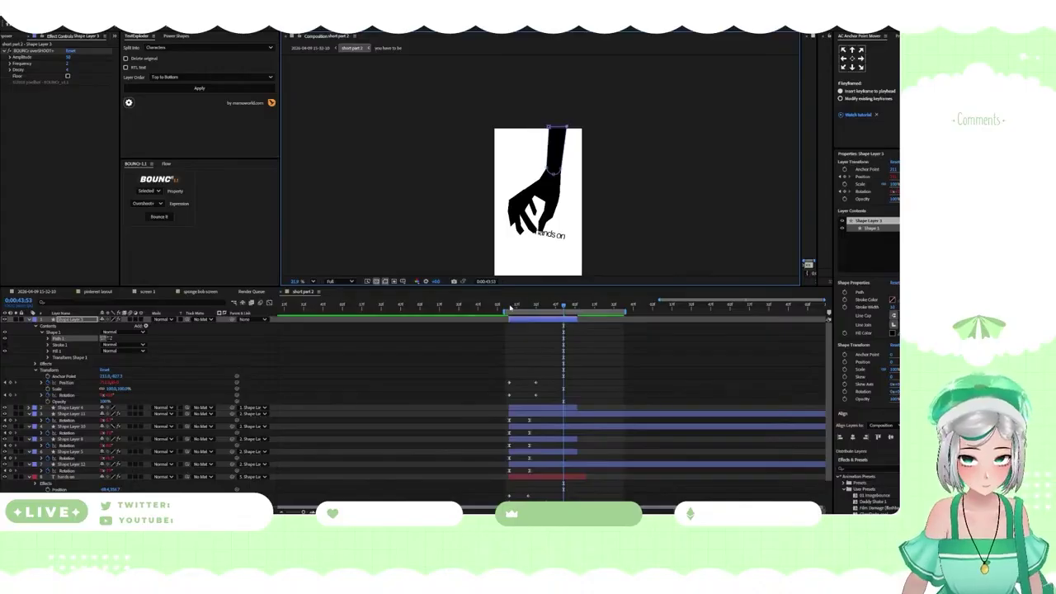
Keyframe the palm's (Shape Layer 4) Rotation from a slight tilt at the layer start to its original angle at the arm's second Position keyframe
left_click_drag(510, 307, 532, 313)
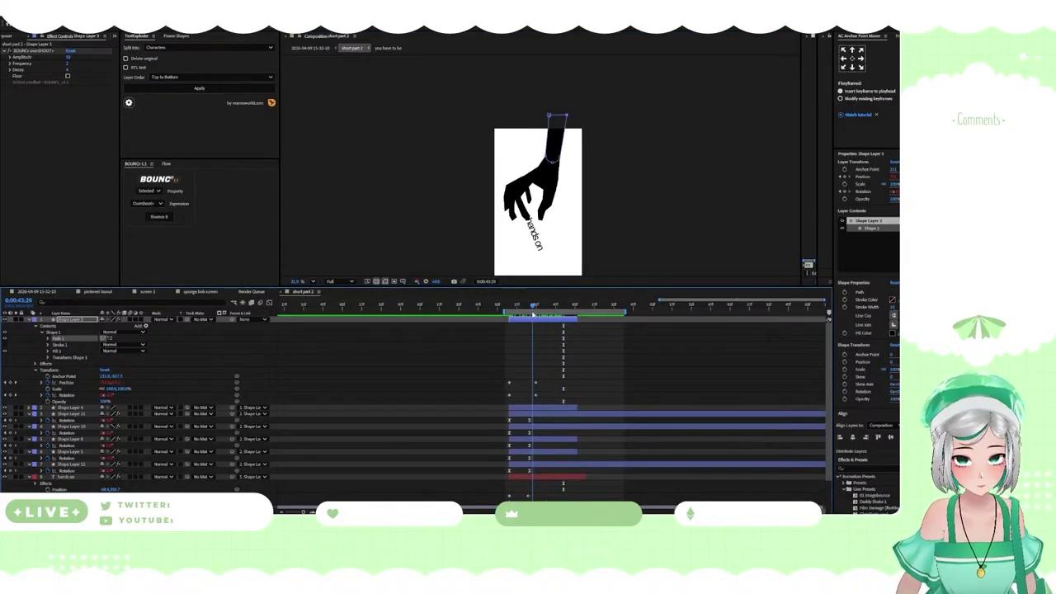
left_click(69, 409)
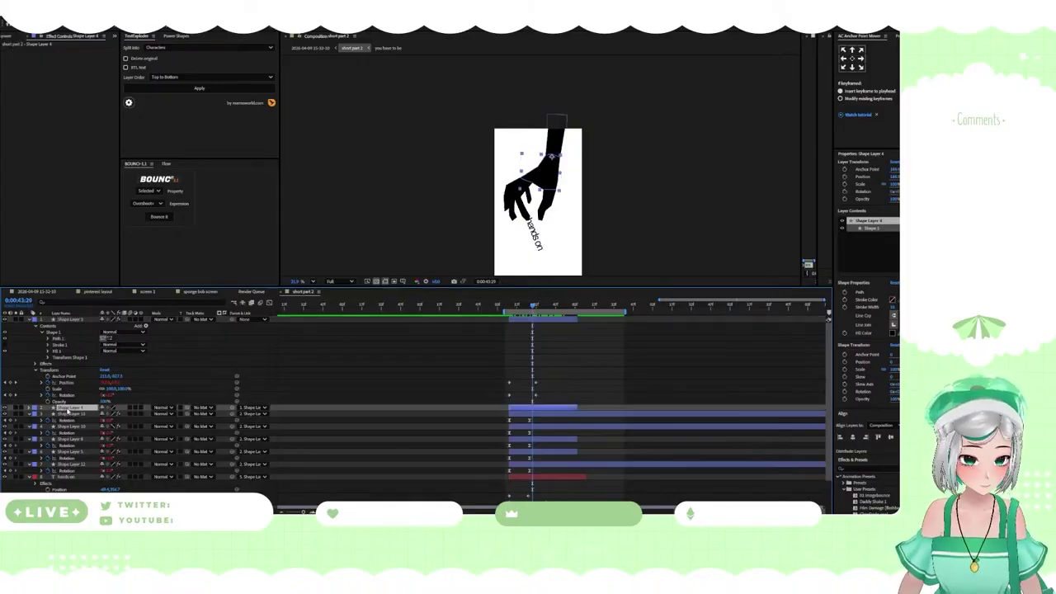
key("r")
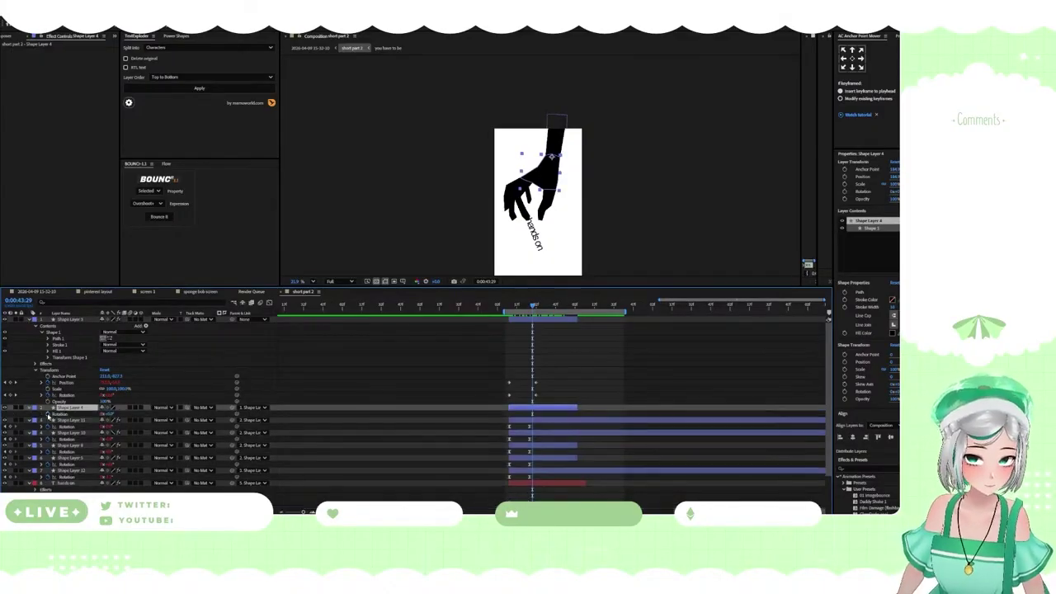
left_click(48, 415)
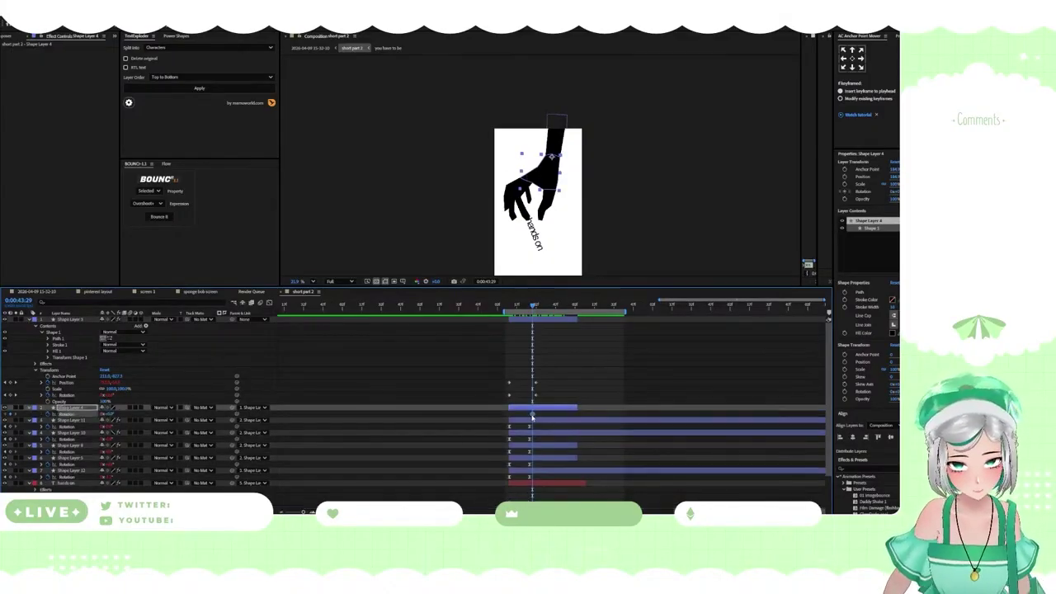
left_click_drag(532, 415, 552, 416)
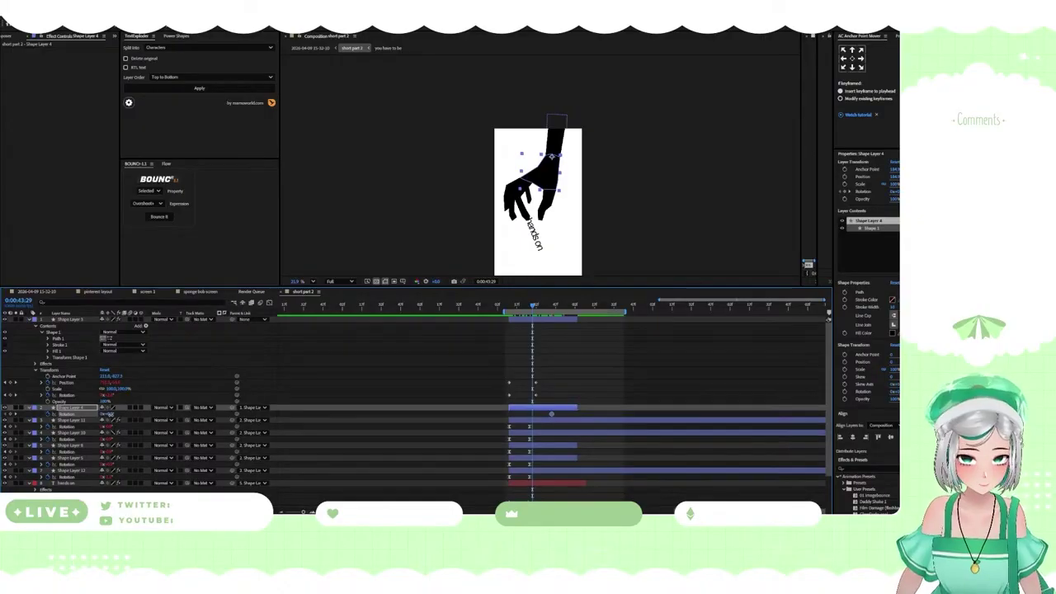
mouse_move(110, 414)
left_mouse_down()
mouse_move(118, 419)
mouse_move(106, 415)
left_mouse_up()
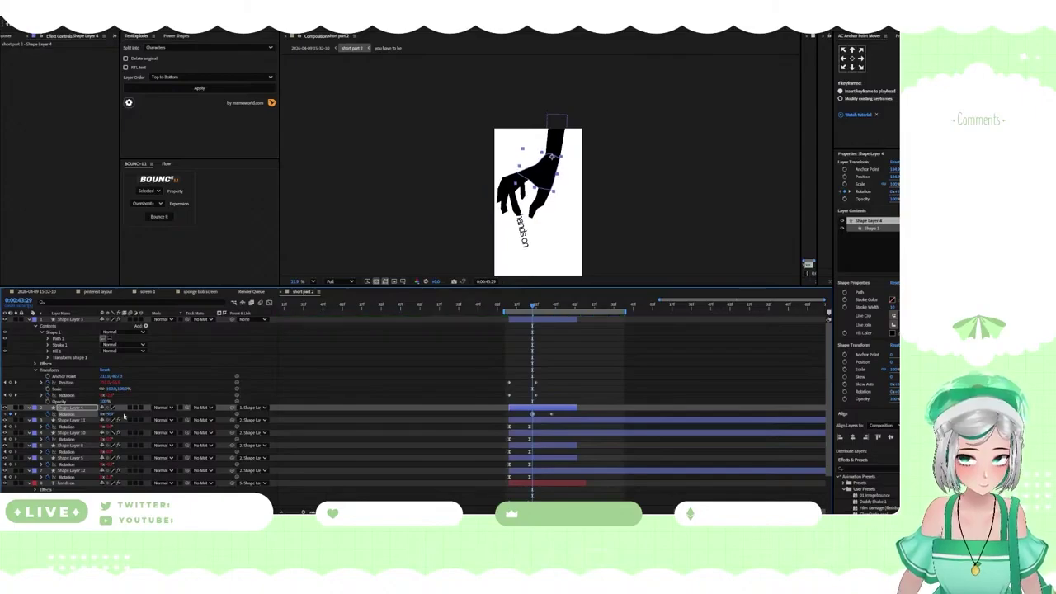
mouse_move(532, 415)
left_mouse_down()
mouse_move(510, 415)
mouse_move(536, 416)
left_mouse_up()
Add a third, opposite-tilt Rotation keyframe at the end of the palm layer and ease all of its Rotation keyframes
left_click(563, 306)
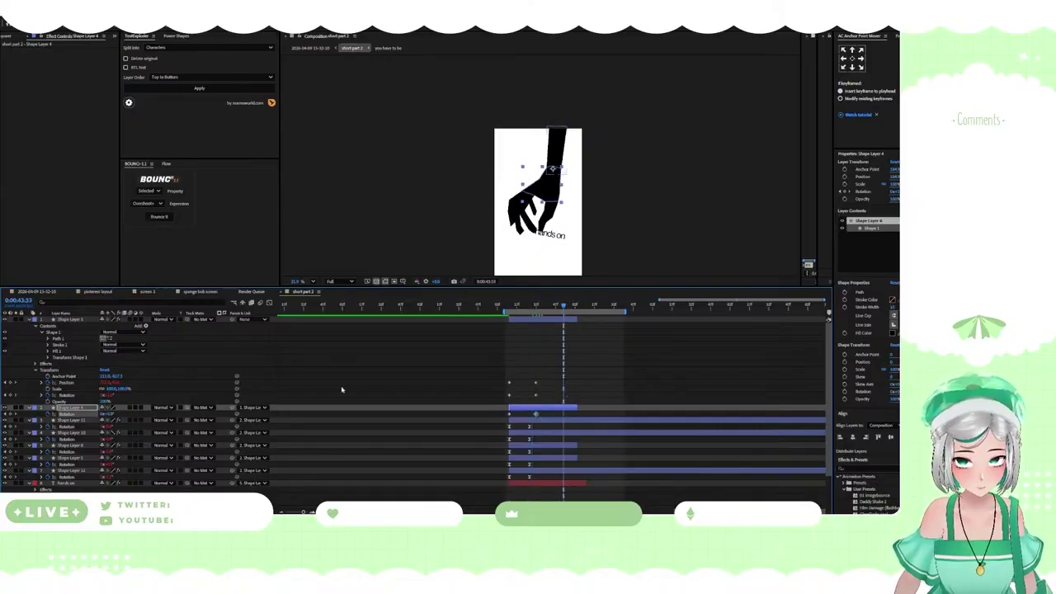
left_click_drag(111, 415, 107, 414)
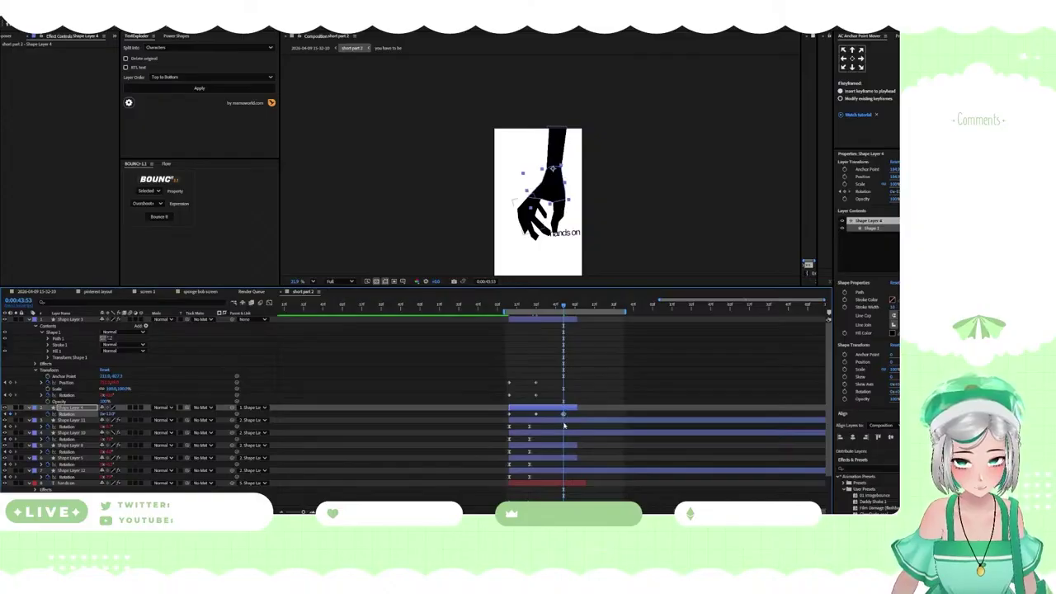
scroll(564, 426, "down", 1)
left_click_drag(567, 398, 542, 397)
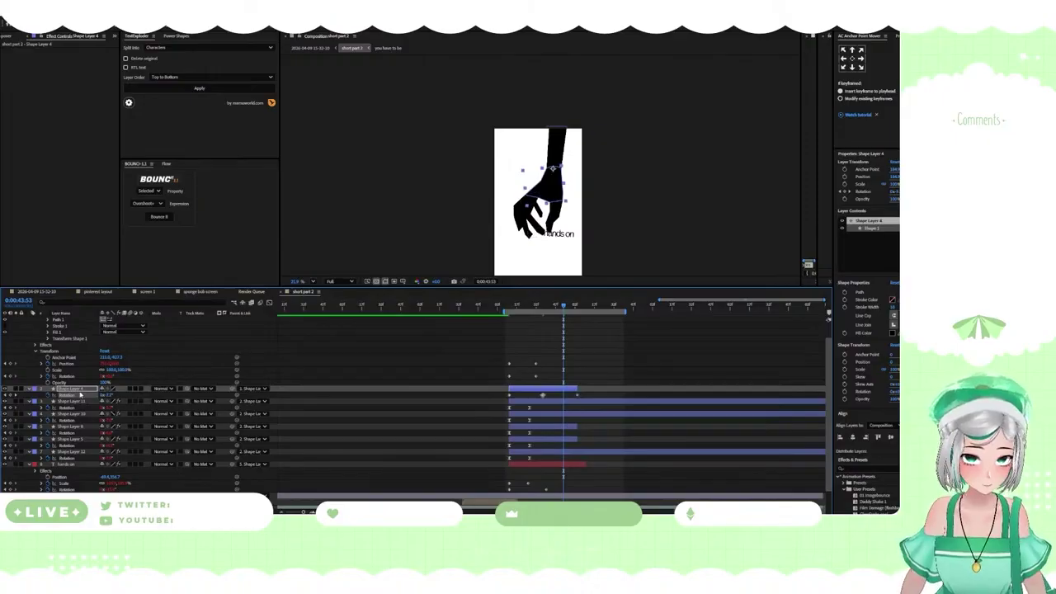
left_click(80, 396)
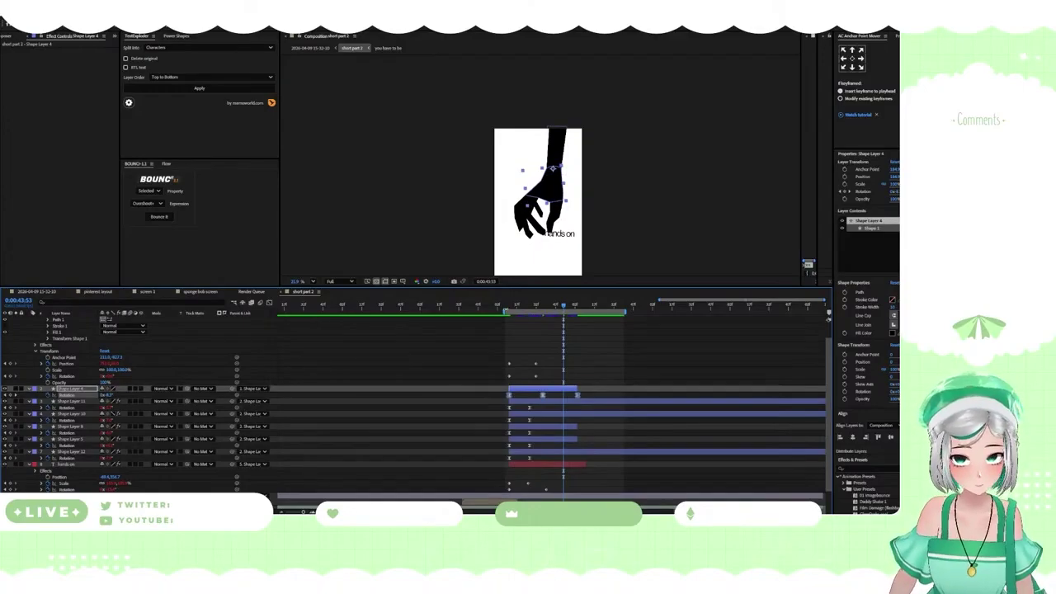
Preview the hand drop with the three-keyframe palm rotation and return to 0:00:43:53
left_click_drag(563, 306, 528, 309)
key("space")
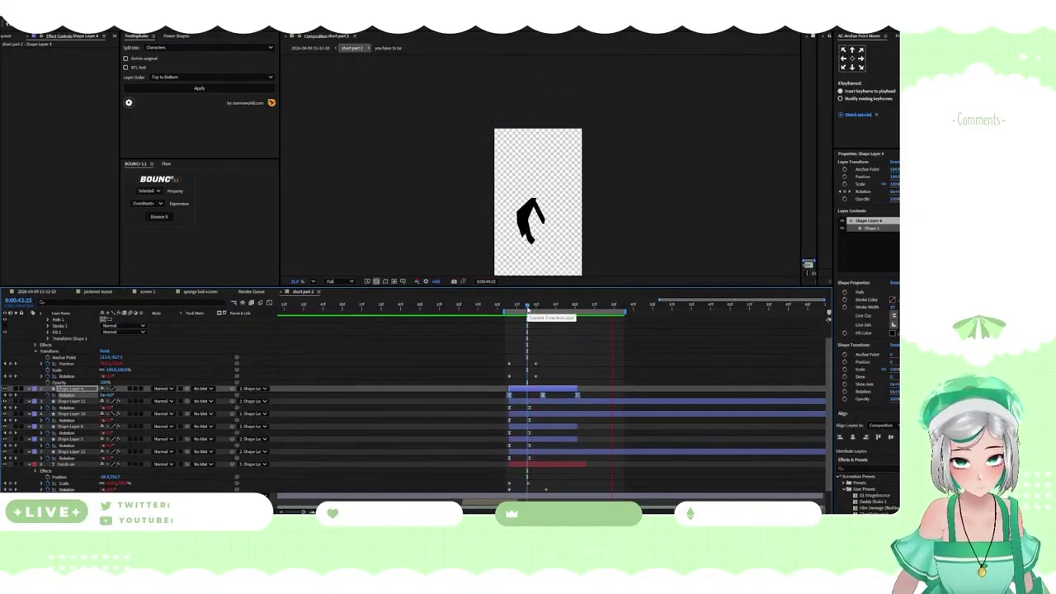
mouse_move(528, 309)
left_mouse_down()
mouse_move(514, 309)
mouse_move(535, 308)
left_mouse_up()
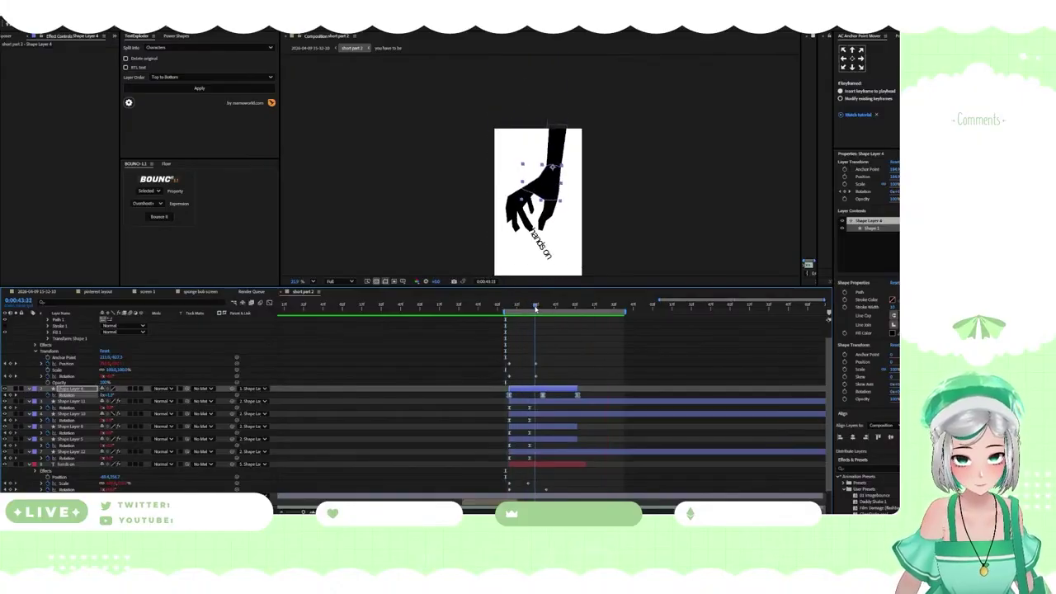
left_click(576, 396)
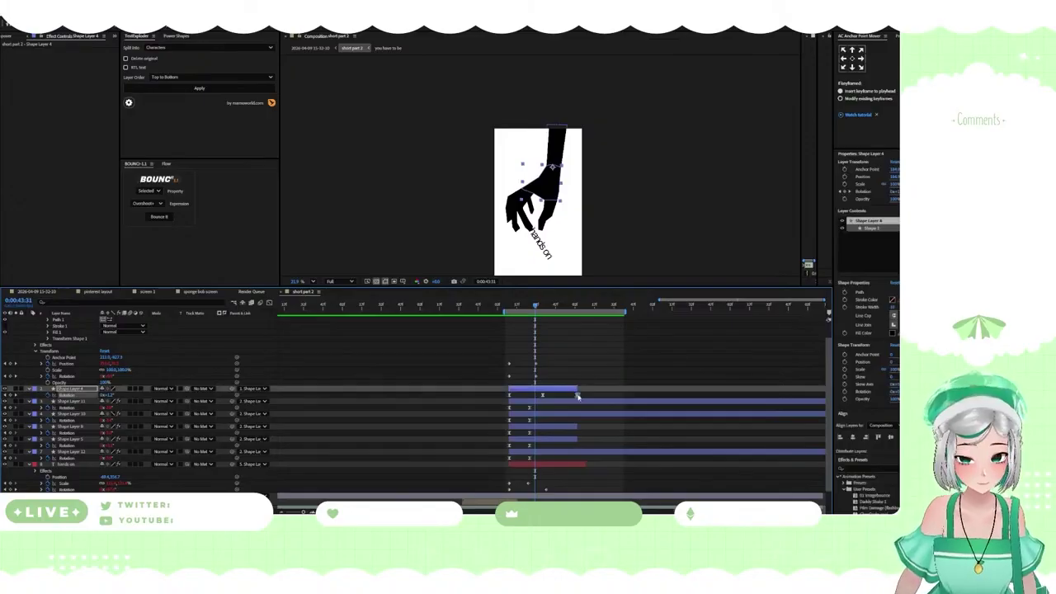
key("space")
key("space")
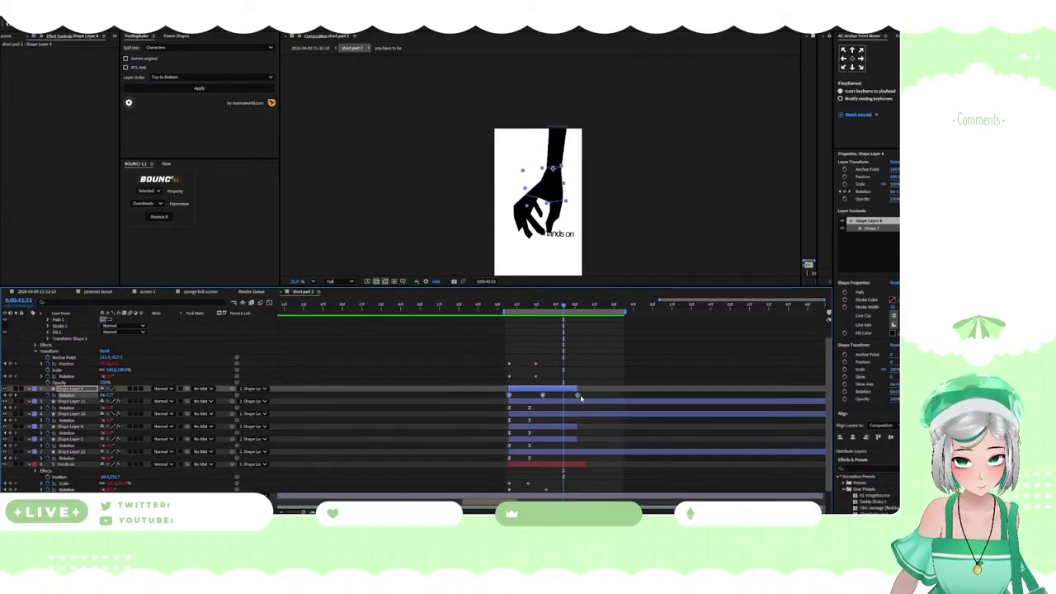
Delete the last Rotation keyframe of the palm layer
left_click(582, 397)
left_click(577, 395)
key("Delete")
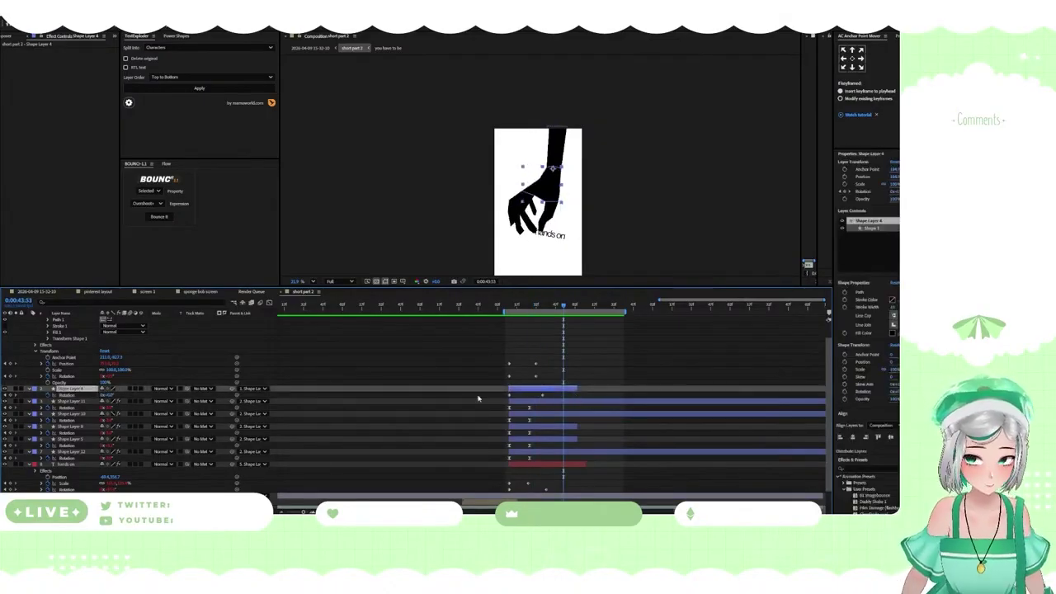
Apply the overshoot bounce expression to the palm's Rotation and check the motion around 0:00:43:24
left_click(159, 216)
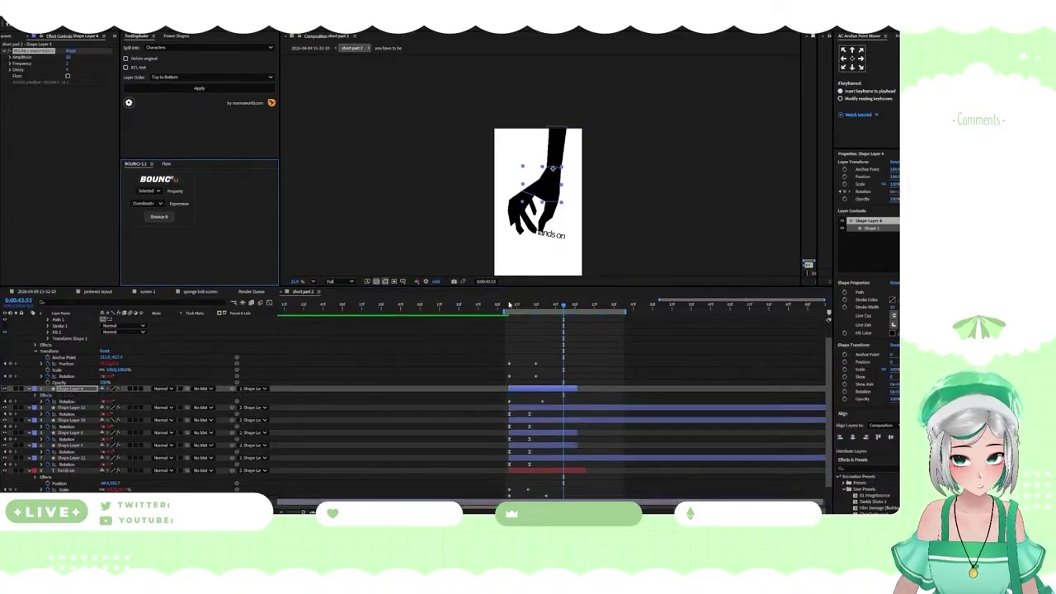
mouse_move(509, 305)
left_mouse_down()
mouse_move(569, 310)
mouse_move(525, 317)
left_mouse_up()
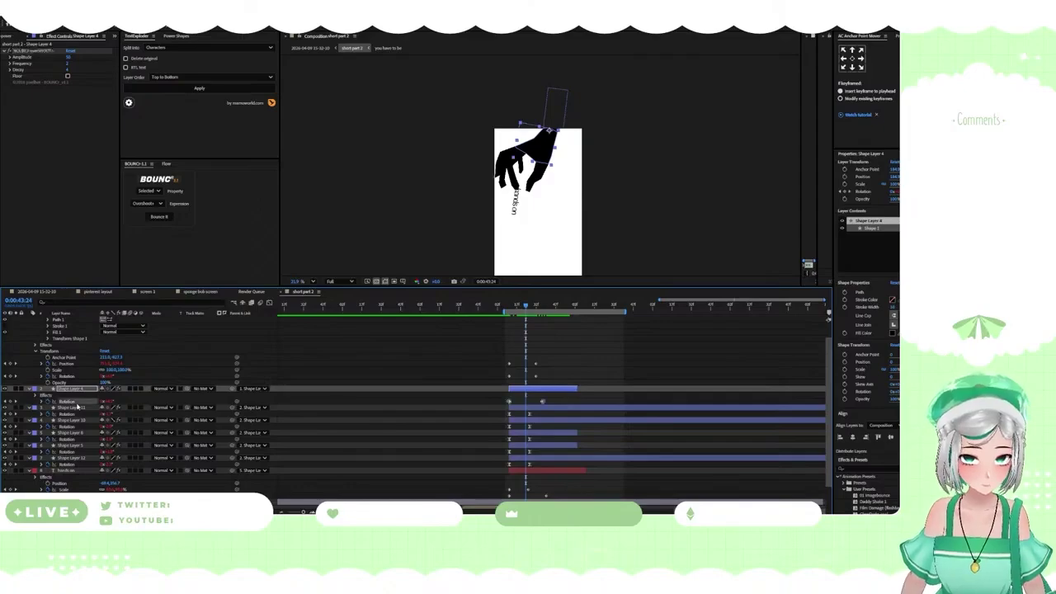
scroll(526, 375, "up", 1)
scroll(543, 409, "down", 3)
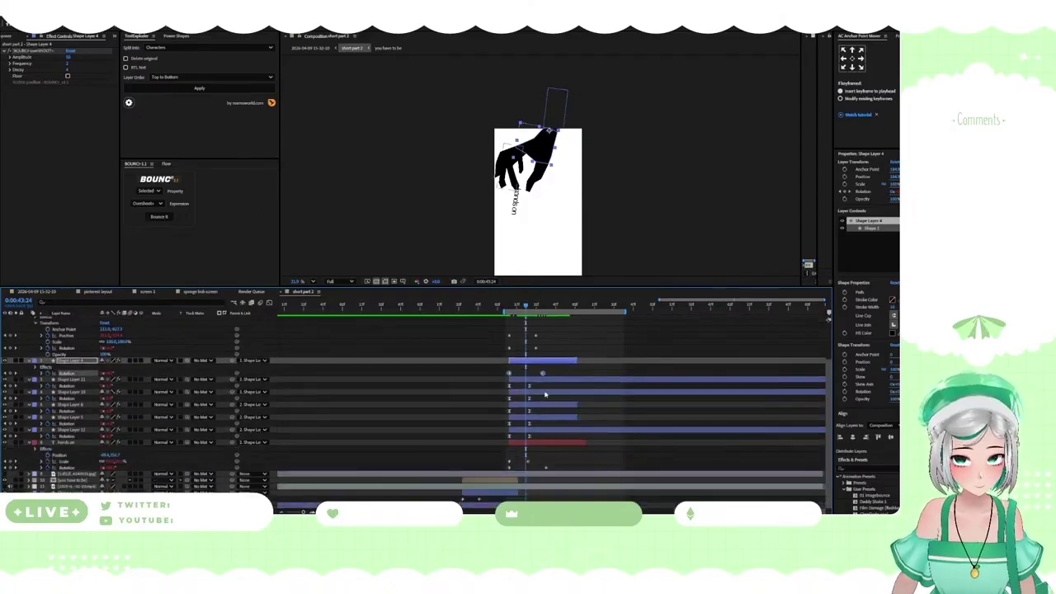
scroll(537, 367, "up", 3)
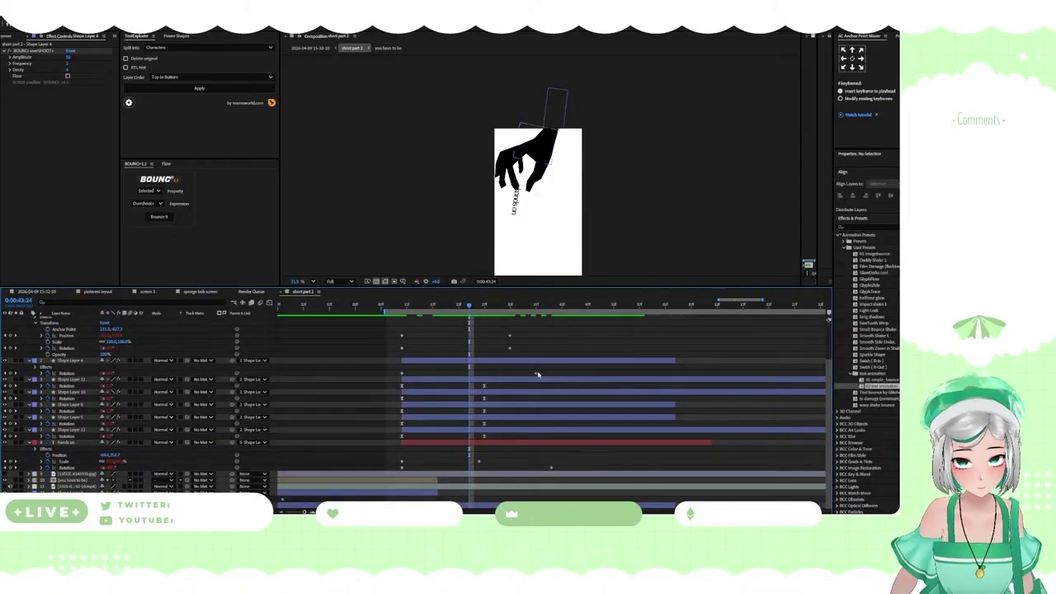
Try moving the bounced palm's second Rotation keyframe earlier, check the motion, then undo the retiming and the bounce
left_click_drag(537, 373, 448, 375)
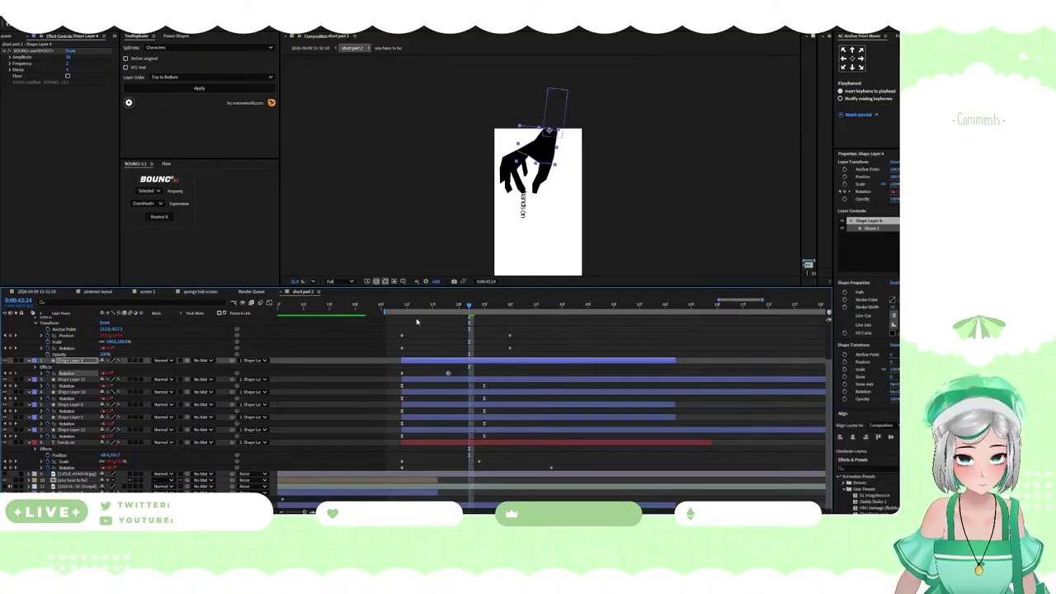
left_click_drag(475, 322, 551, 345)
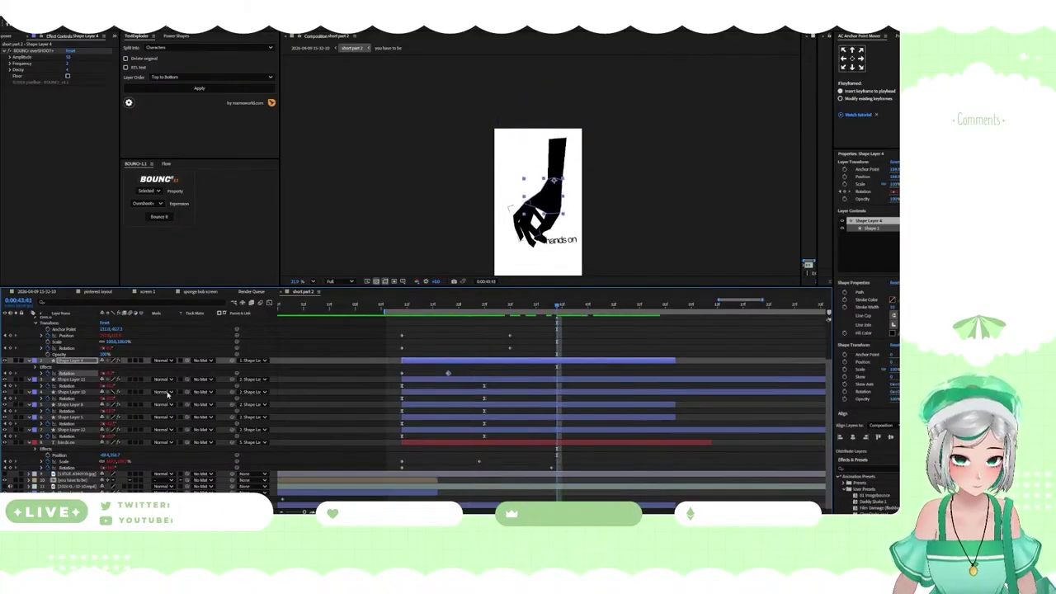
key("ctrl+z")
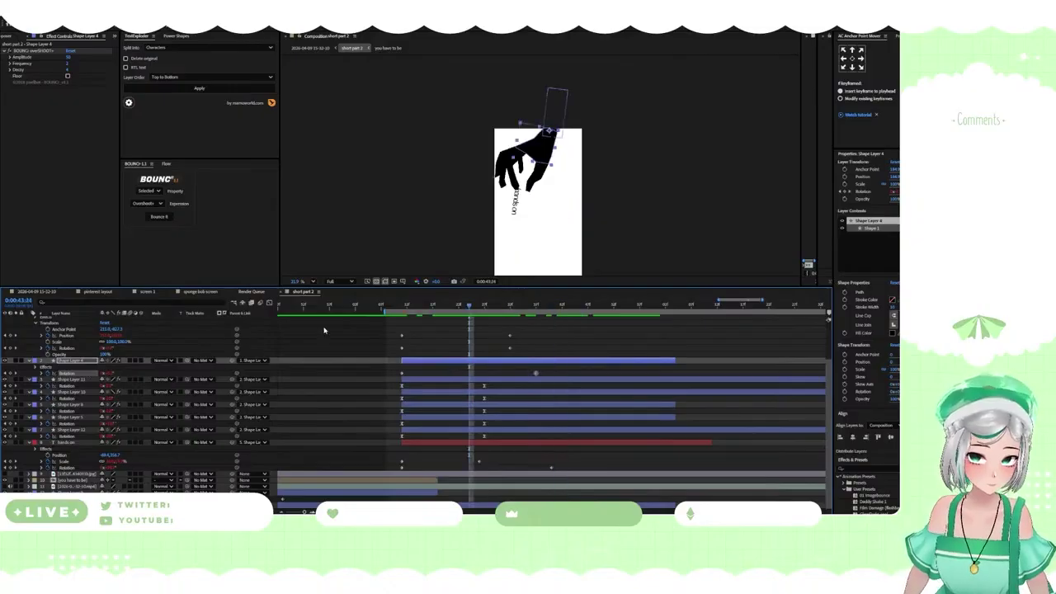
key("ctrl+z")
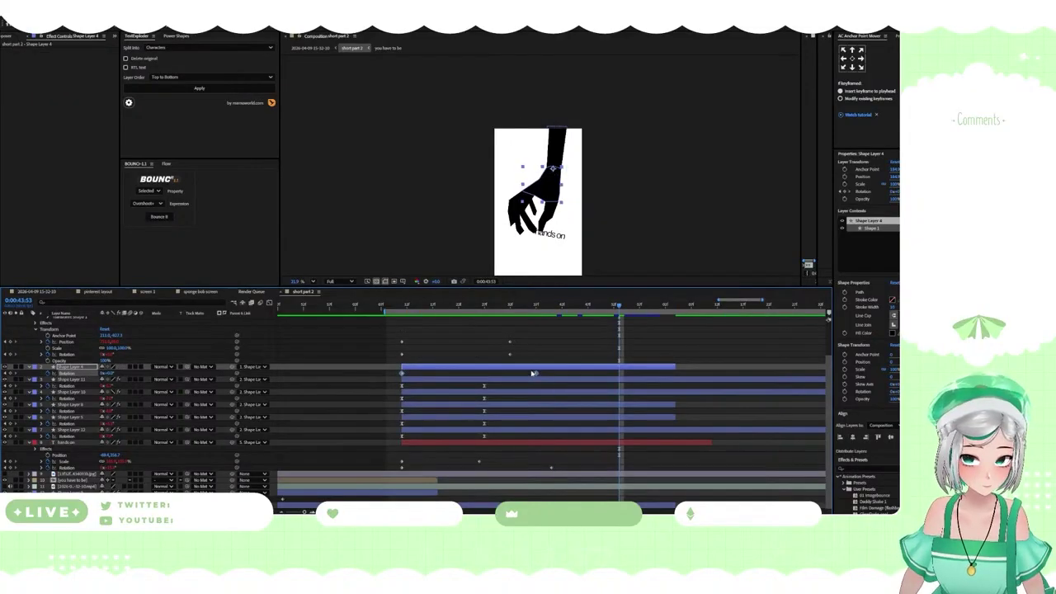
Move the palm layer's second Rotation keyframe earlier, settling around 0:00:43:25, and check the swing from 0:00:43:11
left_click(554, 377)
left_click_drag(536, 376, 456, 373)
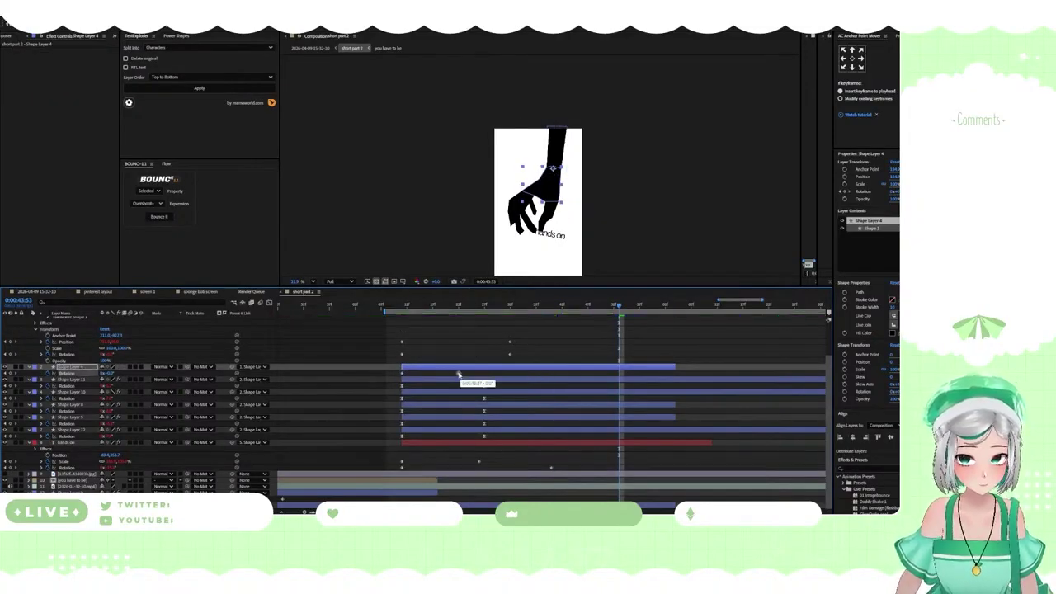
left_click(456, 305)
left_click_drag(456, 307, 402, 312)
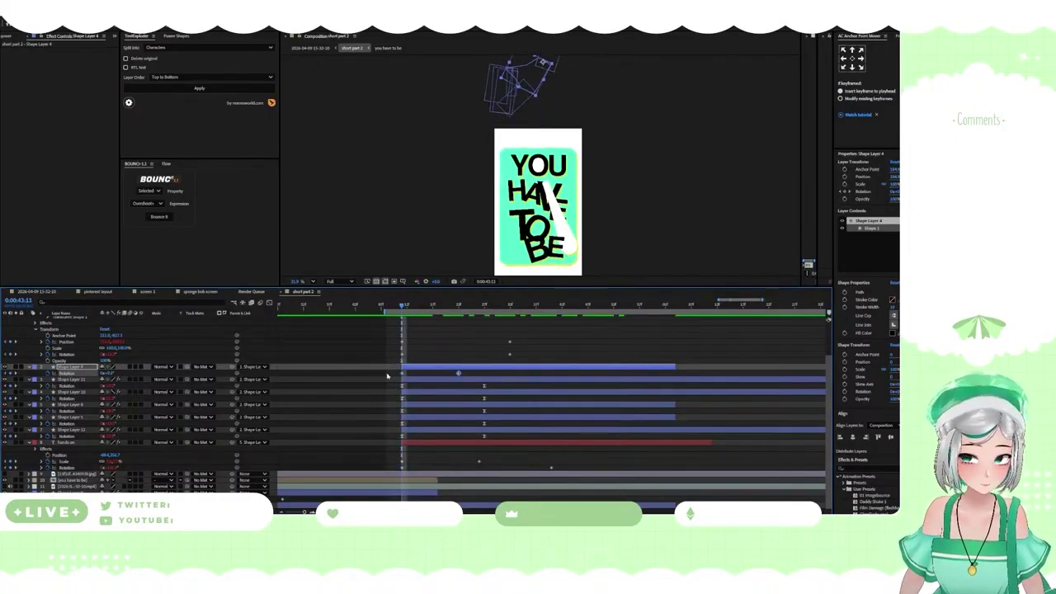
left_click_drag(426, 377, 403, 373)
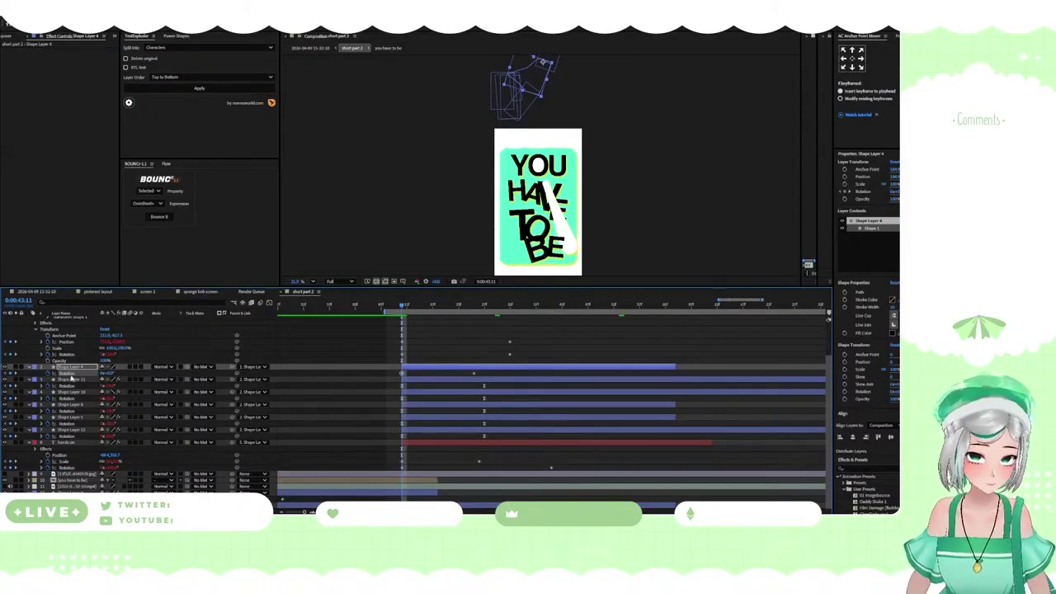
Apply the overshoot bounce expression to the palm layer's Rotation and check the hand drop through 0:00:43:47
left_click(147, 191)
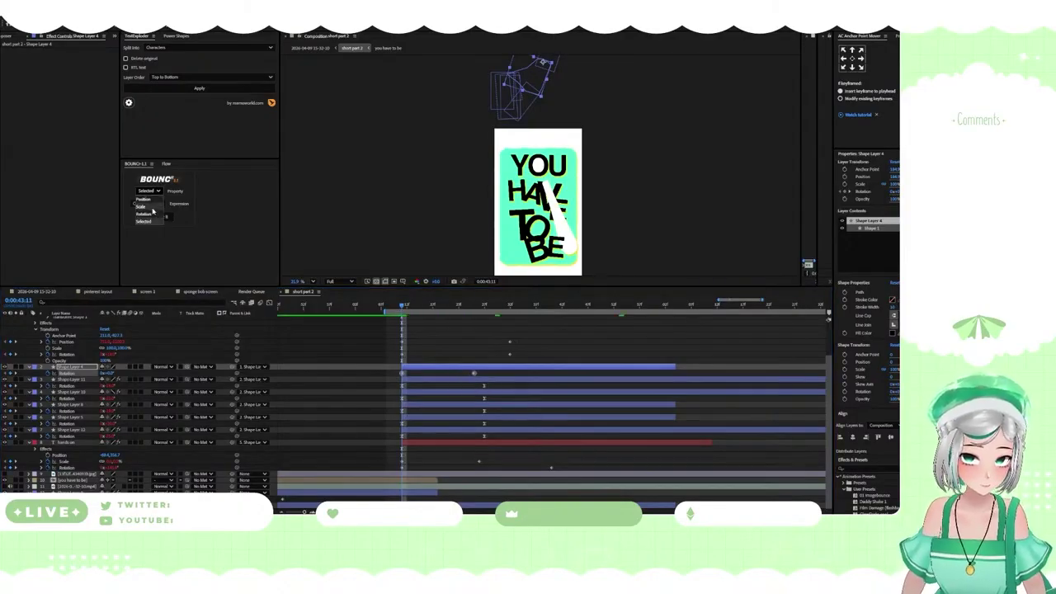
left_click(144, 213)
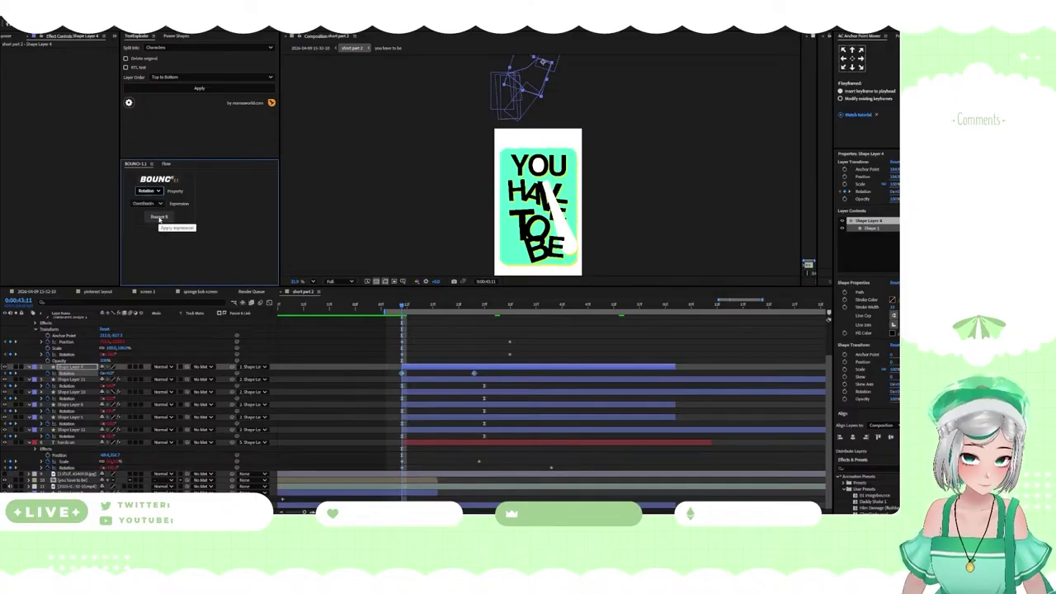
left_click(160, 217)
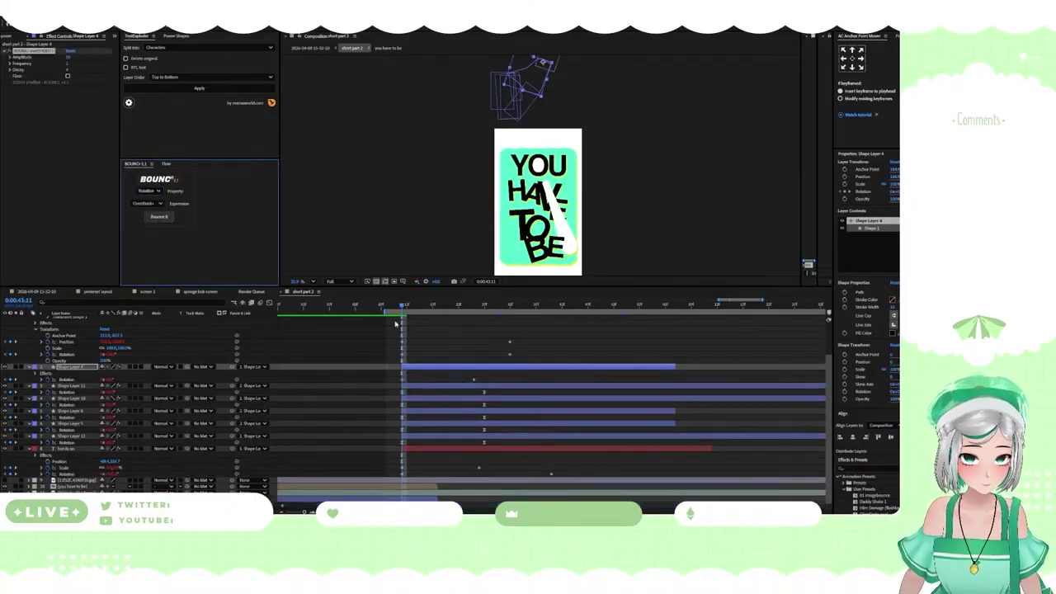
left_click_drag(402, 307, 560, 356)
left_click(444, 309)
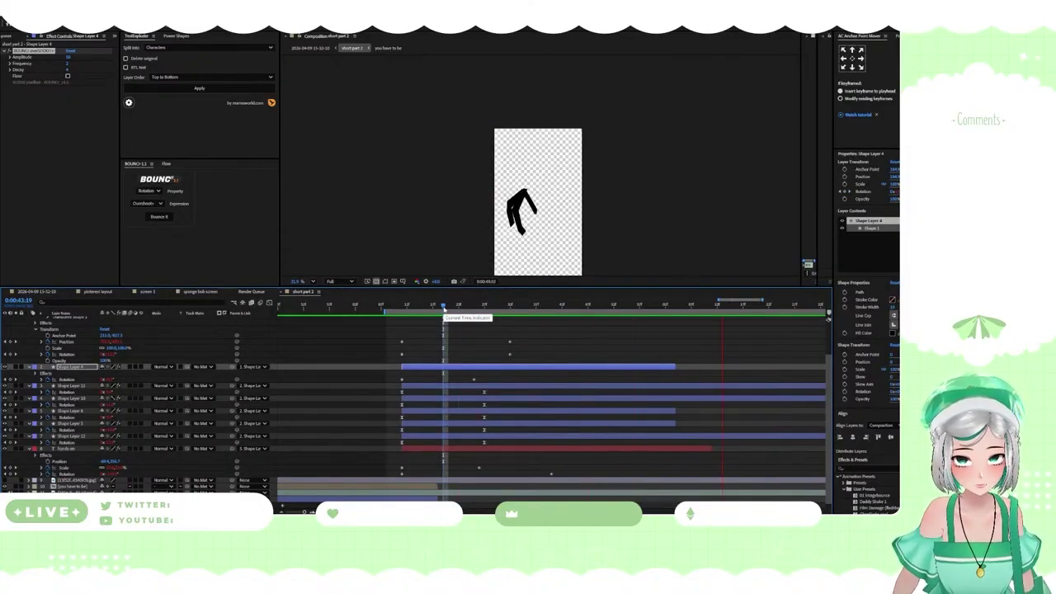
left_click_drag(443, 309, 585, 339)
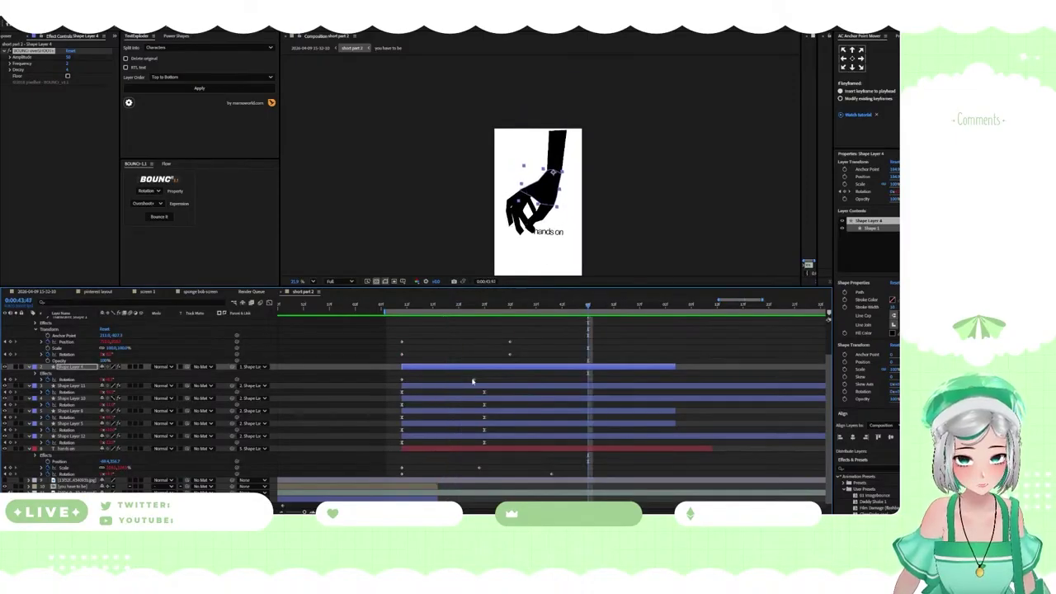
Try moving the bounced palm's second Rotation keyframe to about 0:00:43:18 and check the motion from 0:00:43:11
left_click_drag(472, 381, 437, 381)
left_click_drag(407, 309, 407, 345)
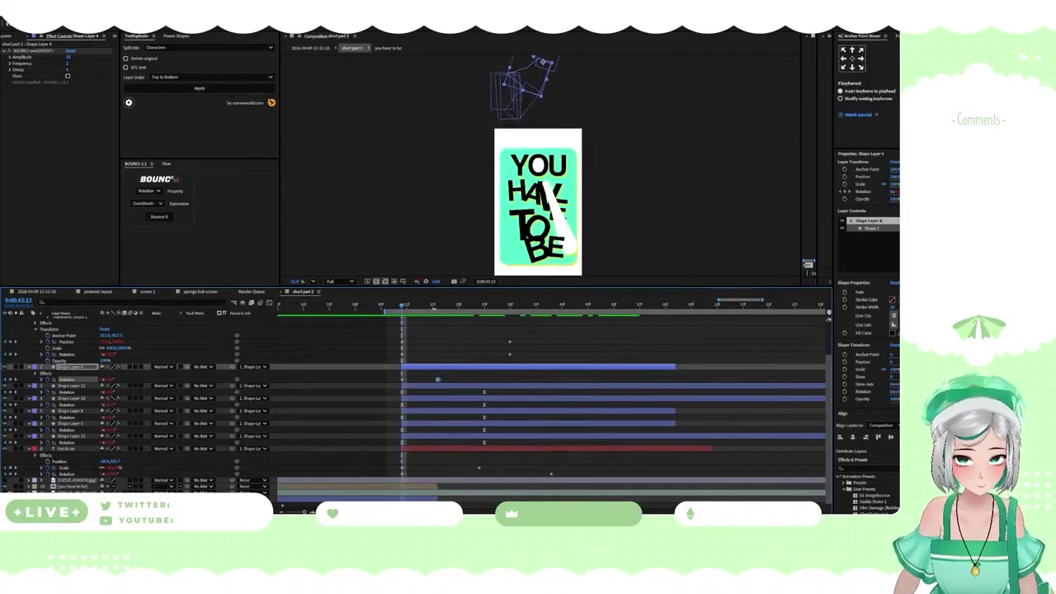
key("space")
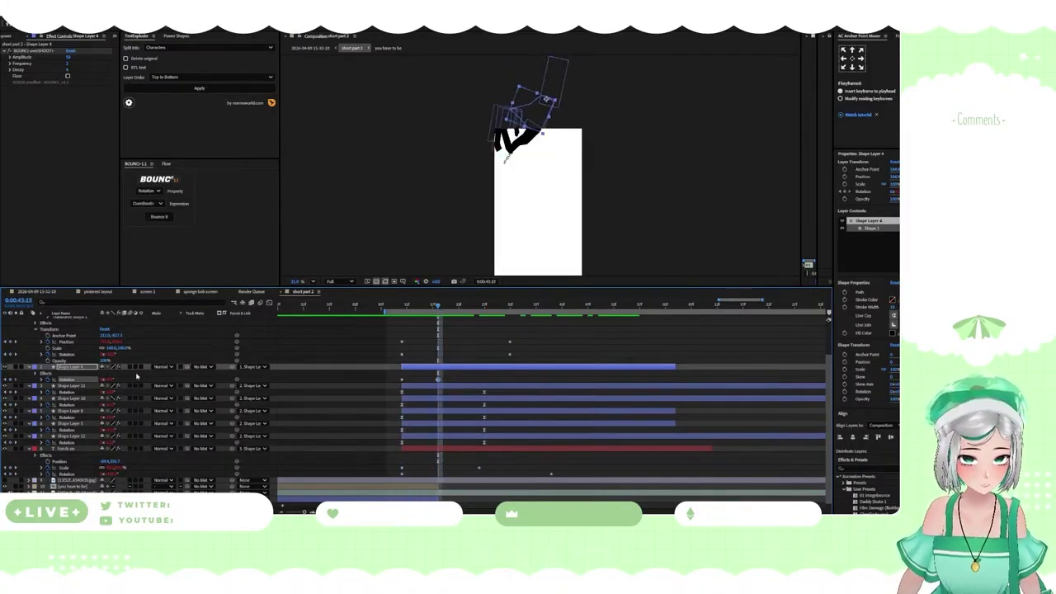
Try a different rotation value on the palm's second keyframe, check the motion, then undo the value, the retiming and the bounce
left_click(127, 380)
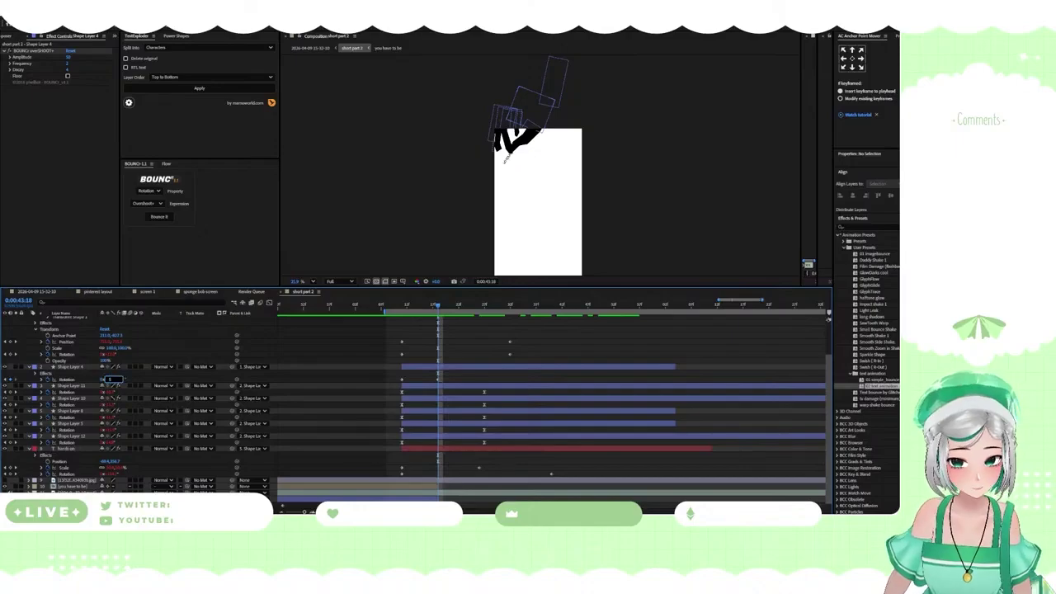
key("Return")
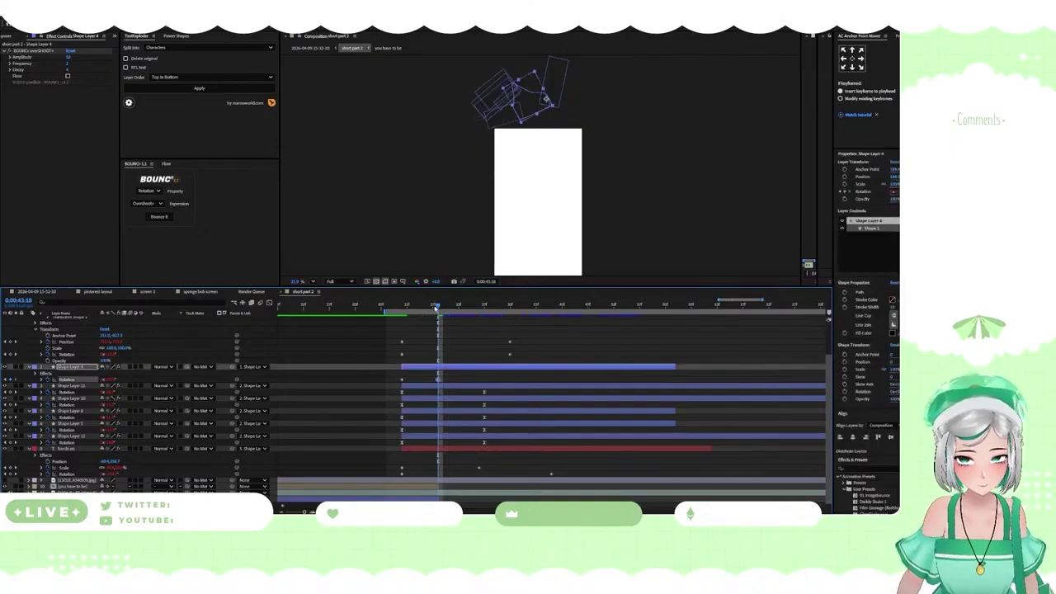
left_click_drag(437, 307, 600, 324)
key("ctrl+z")
key("ctrl+z")
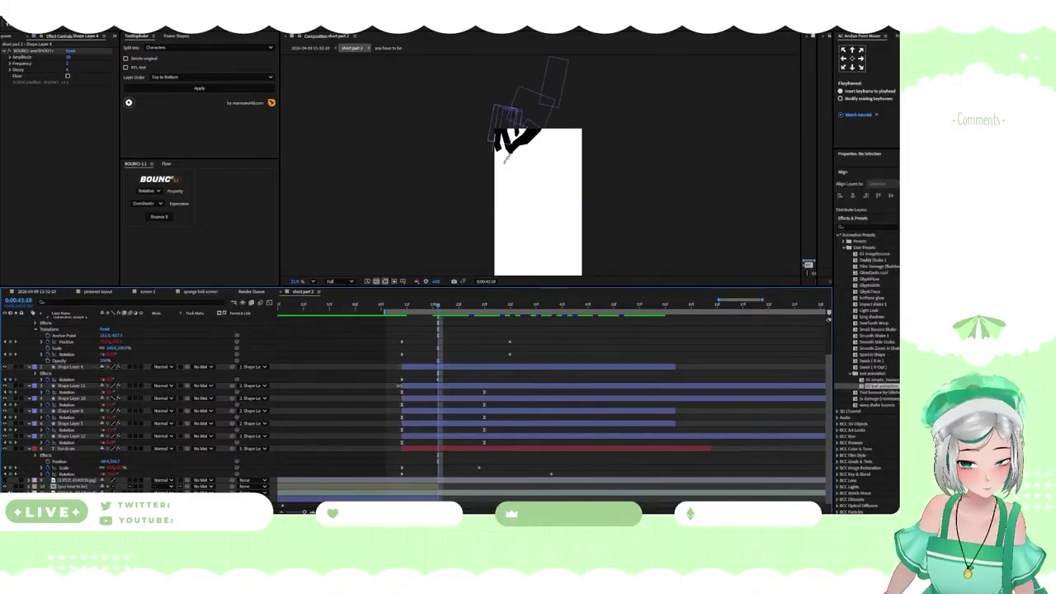
key("space")
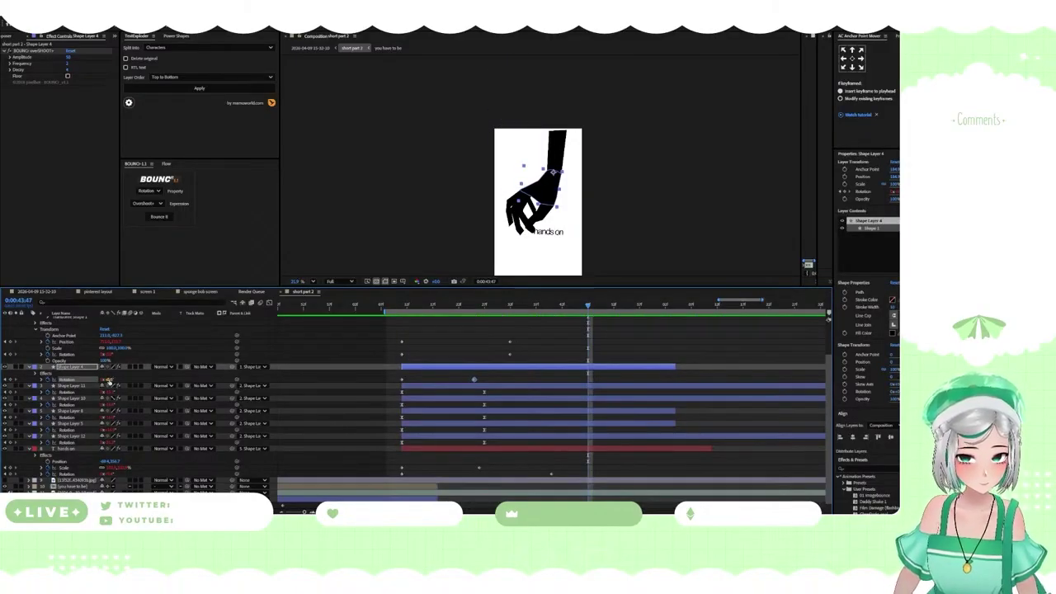
key("ctrl+z")
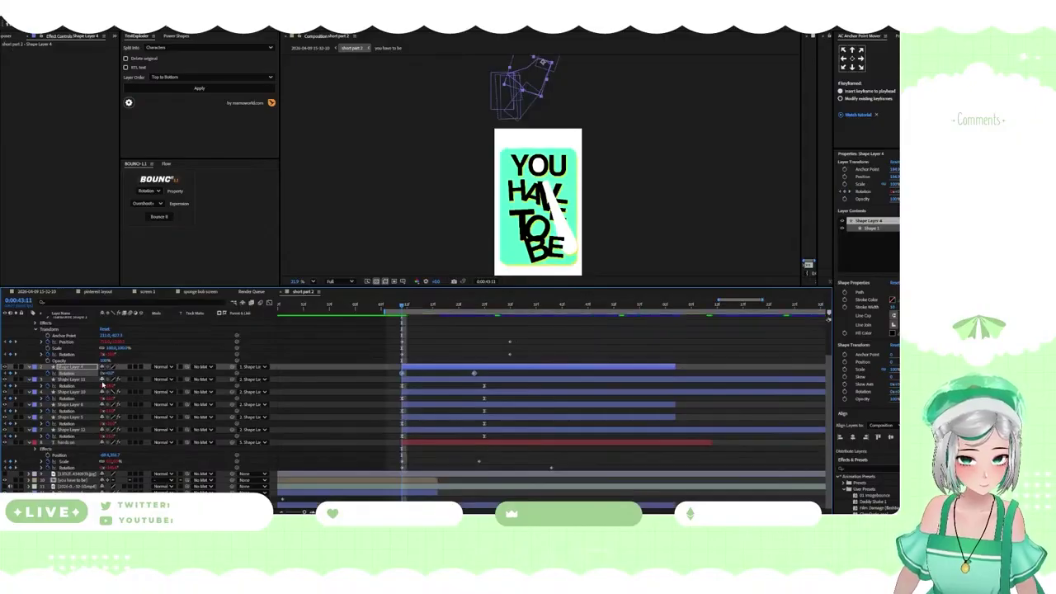
Try swinging the palm strongly counter-clockwise at 0:00:43:25 with the overshoot bounce on Rotation, check the motion, then undo the bounce
left_click_drag(463, 306, 474, 311)
left_click(493, 378)
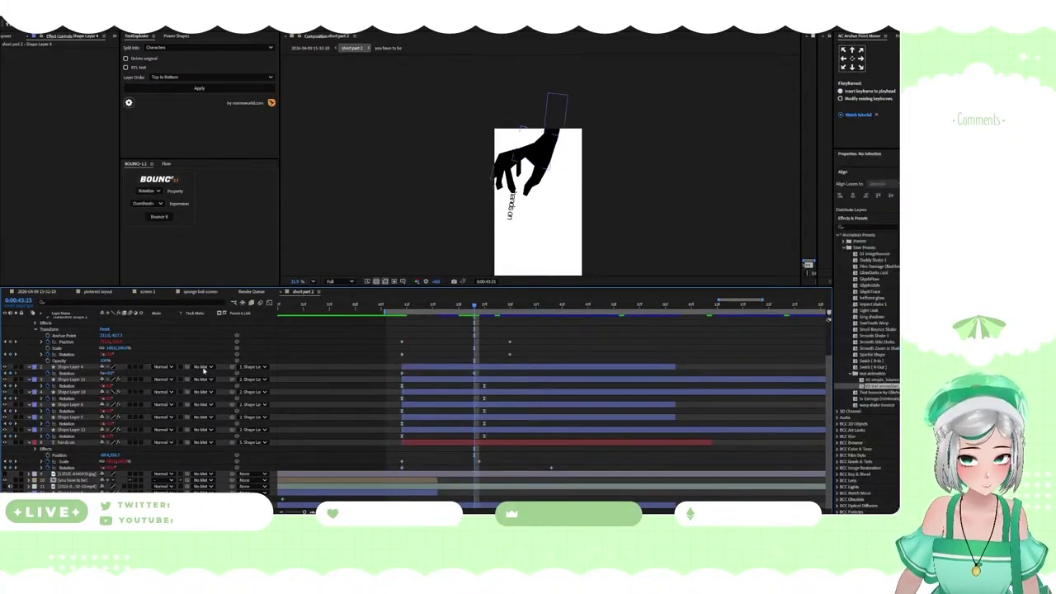
left_click_drag(110, 374, 80, 375)
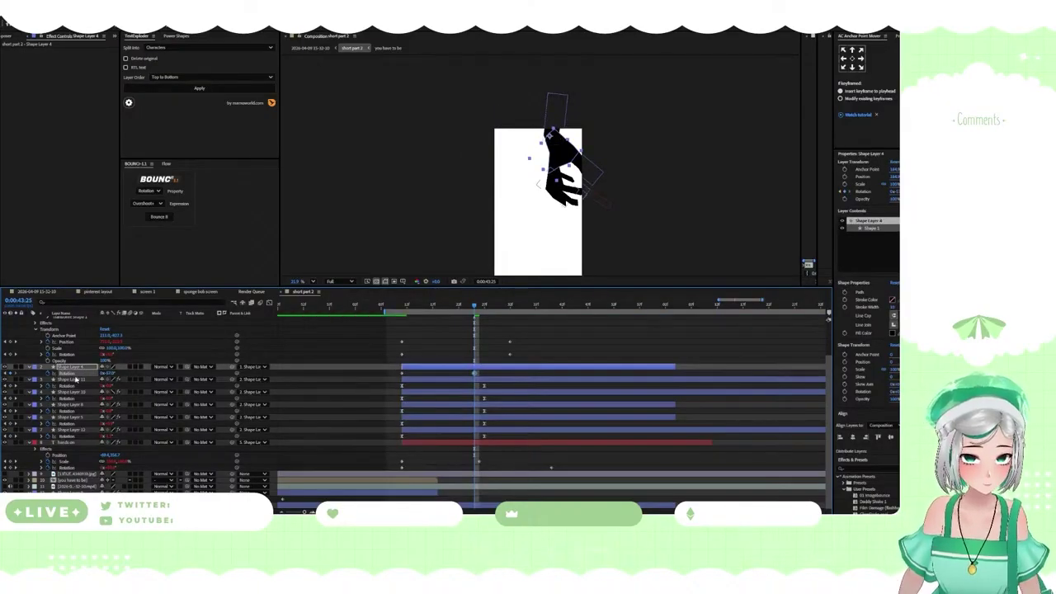
left_click(161, 218)
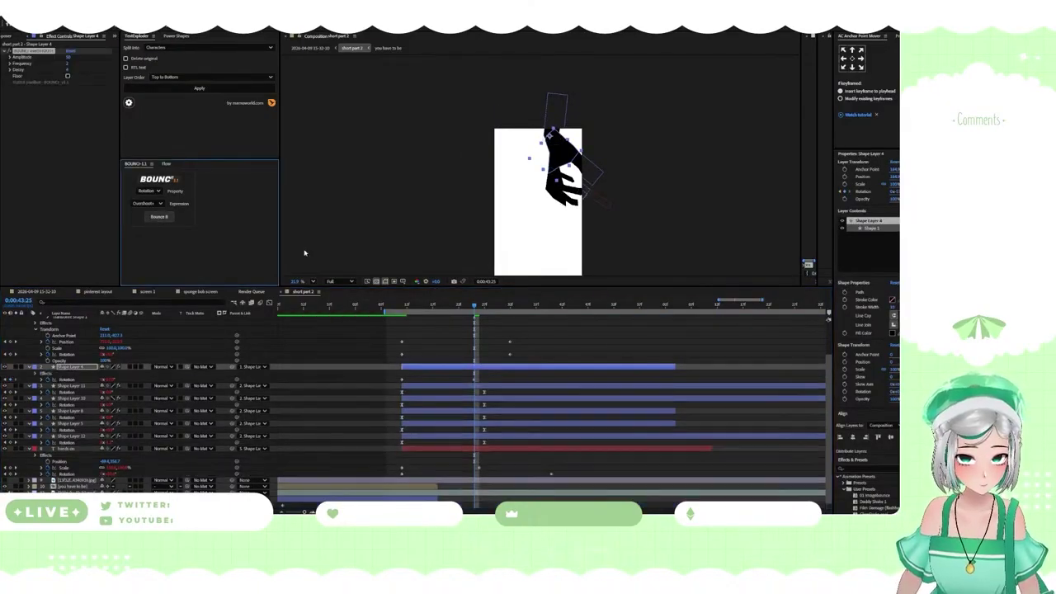
left_click_drag(475, 307, 605, 317)
key("ctrl+z")
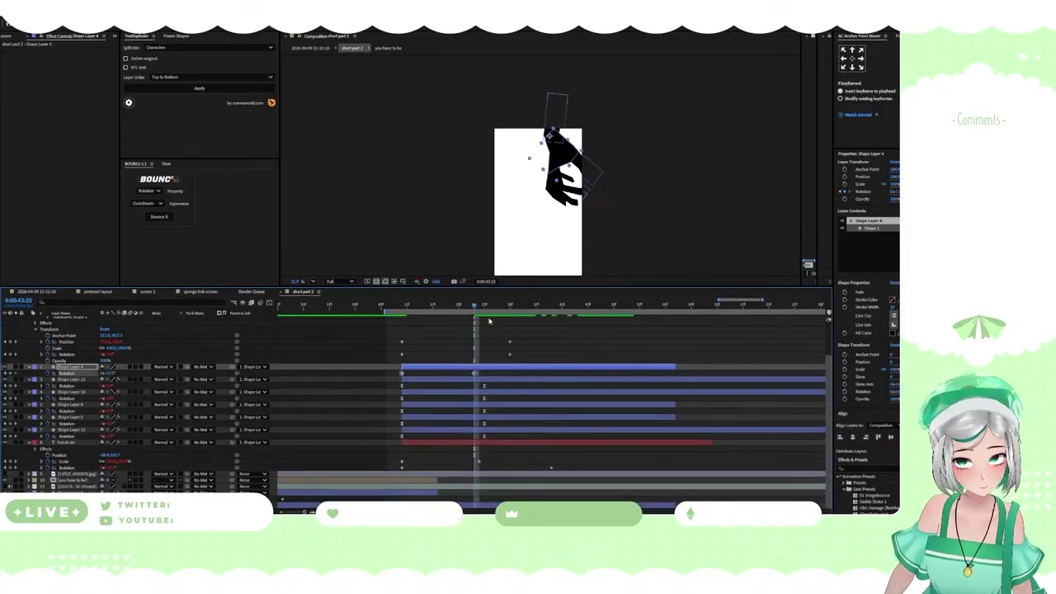
Place the palm's second Rotation keyframe at 0:00:43:29 and rotate the palm counter-clockwise so the fingers point downward
left_click(401, 307)
left_click_drag(400, 307, 495, 314)
left_click(490, 374)
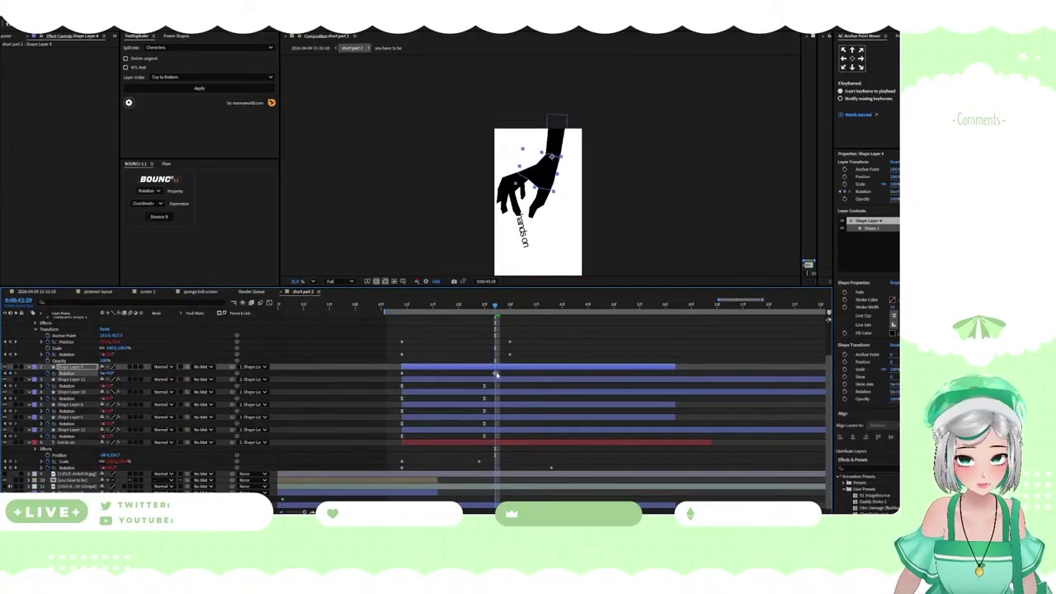
left_click_drag(109, 374, 275, 354)
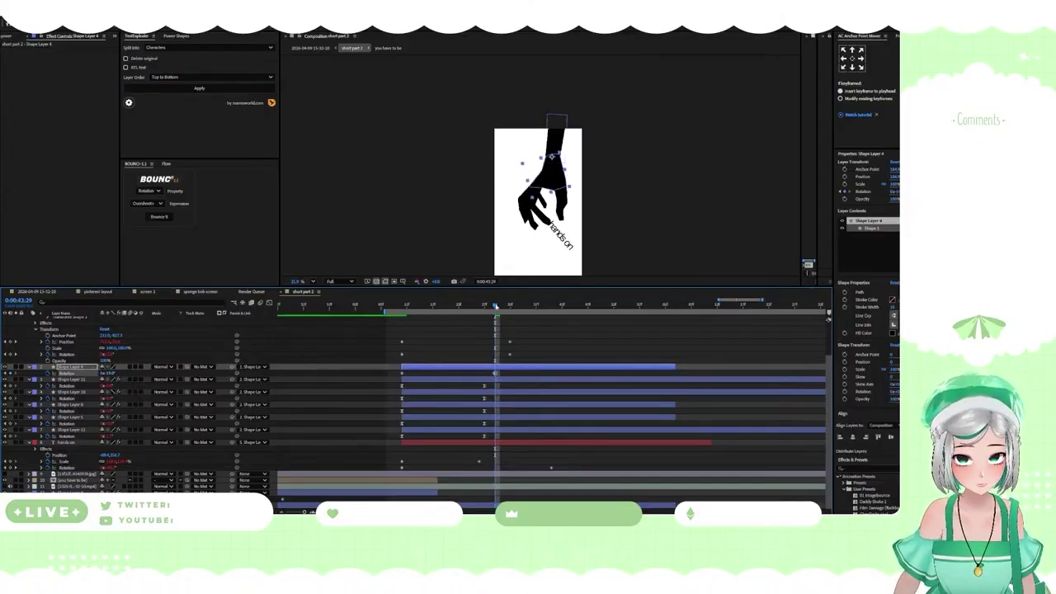
Add palm Rotation keyframes at 0:00:43:35, 0:00:43:47 and 0:00:43:58, swinging it clockwise, counter-clockwise and clockwise again
left_click_drag(496, 307, 527, 308)
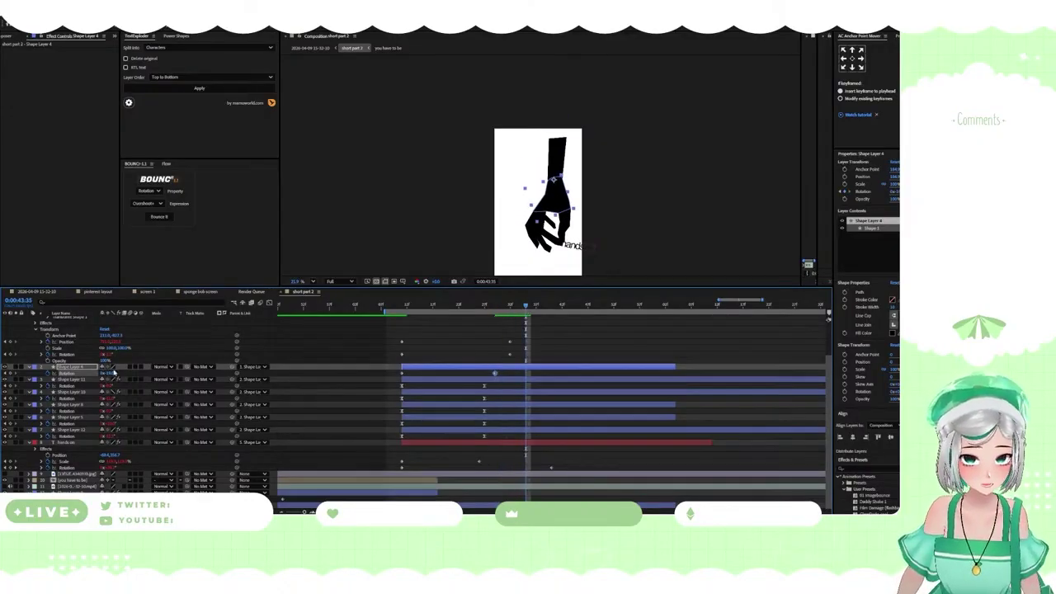
left_click_drag(110, 374, 128, 382)
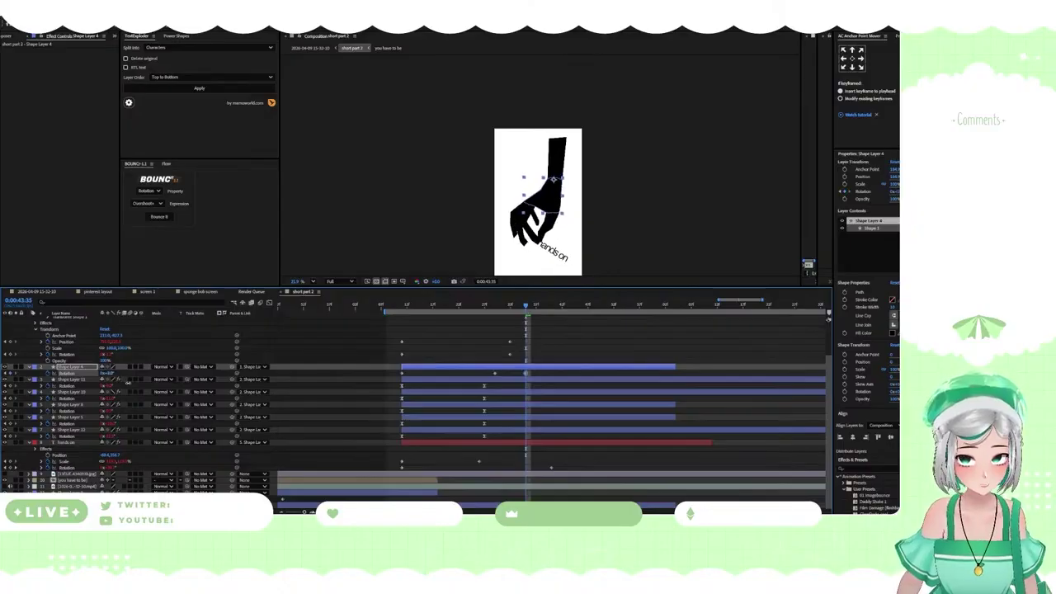
left_click_drag(526, 308, 588, 306)
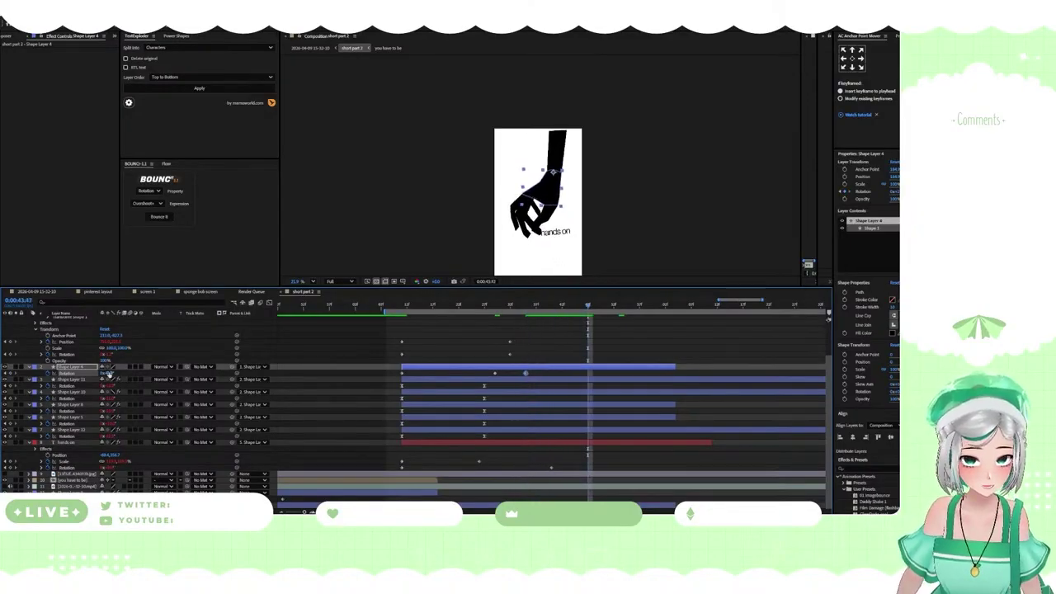
left_click_drag(108, 373, 107, 373)
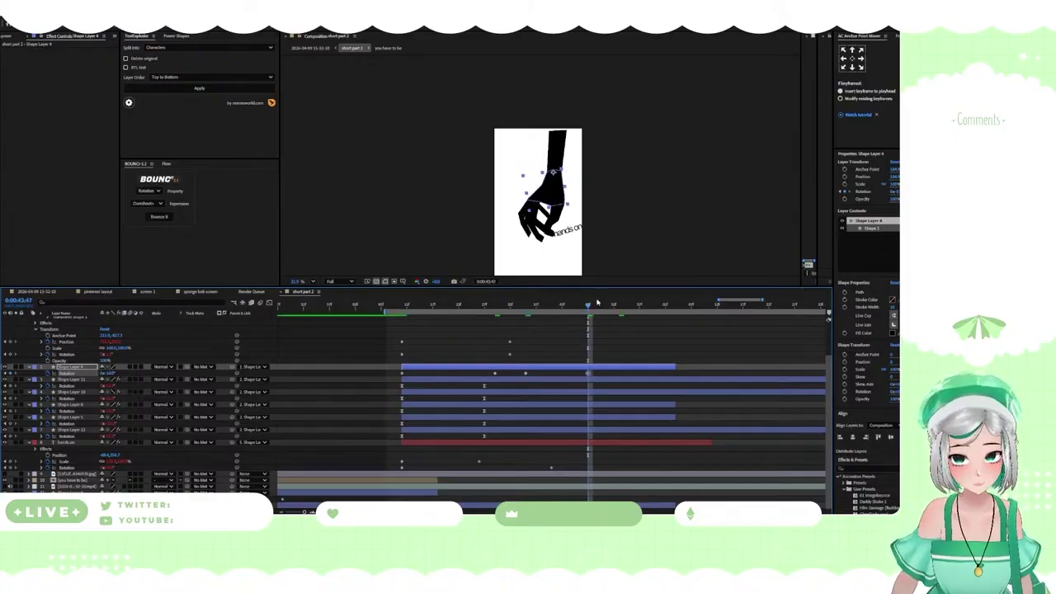
left_click_drag(588, 307, 644, 306)
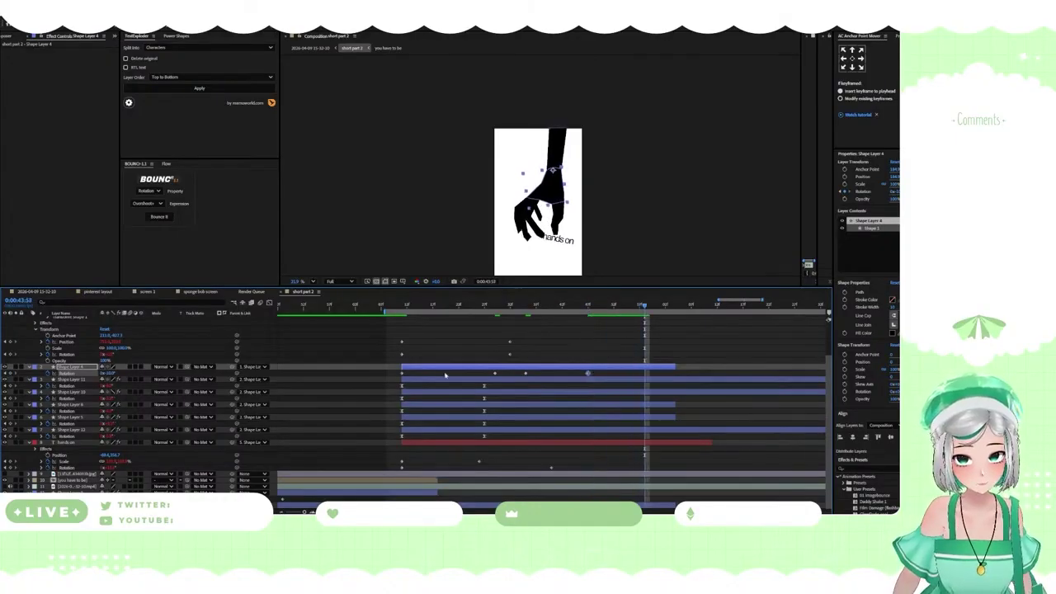
left_click_drag(112, 373, 118, 374)
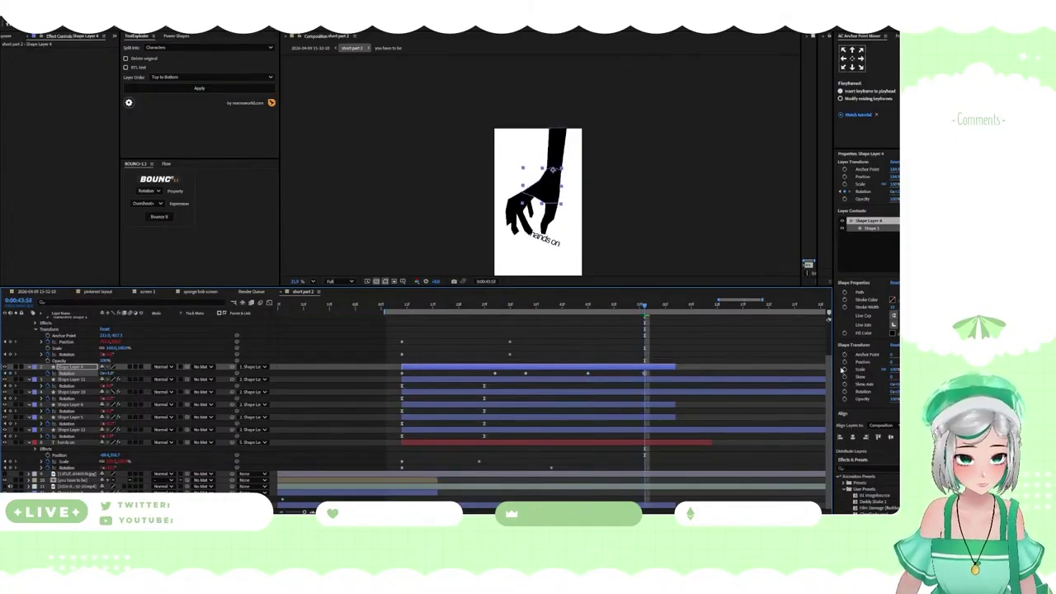
Retime the palm's Rotation keyframes: last to the layer's end, second to about 0:00:43:22, fourth to about 0:00:43:48
left_click(647, 376)
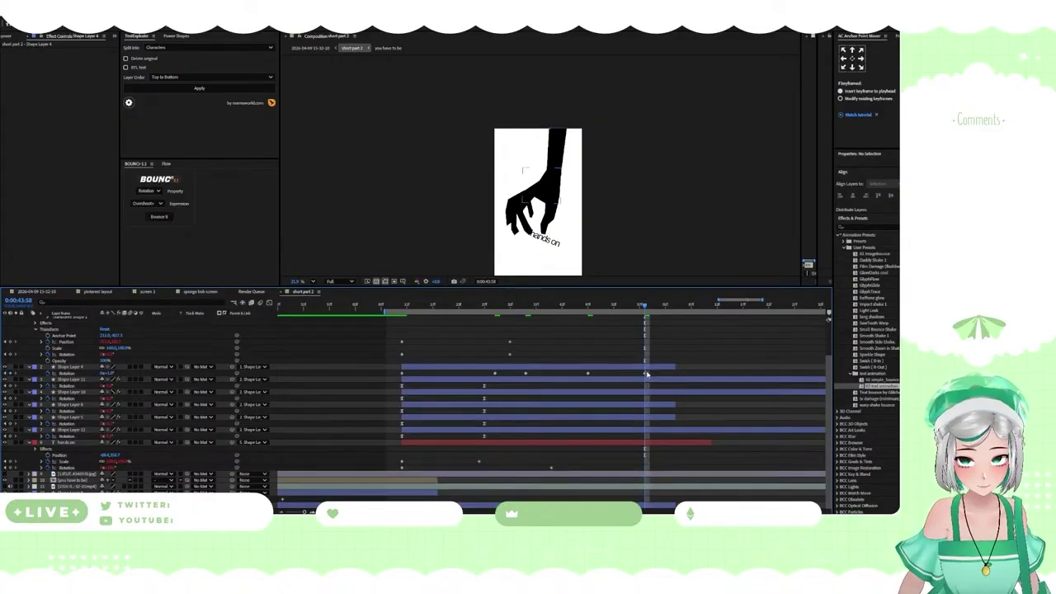
left_click_drag(645, 374, 676, 373)
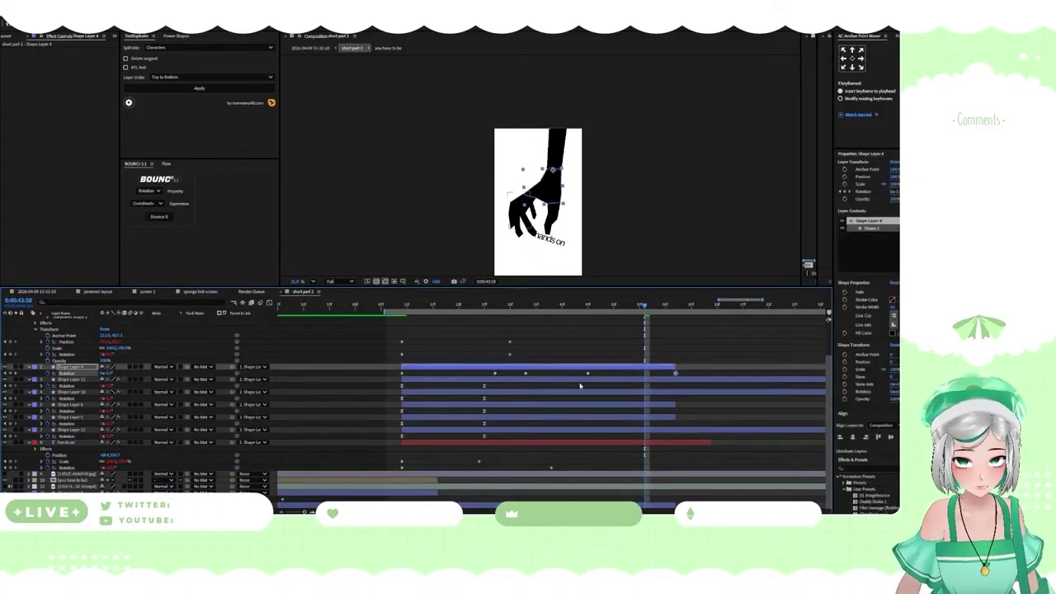
left_click(494, 376)
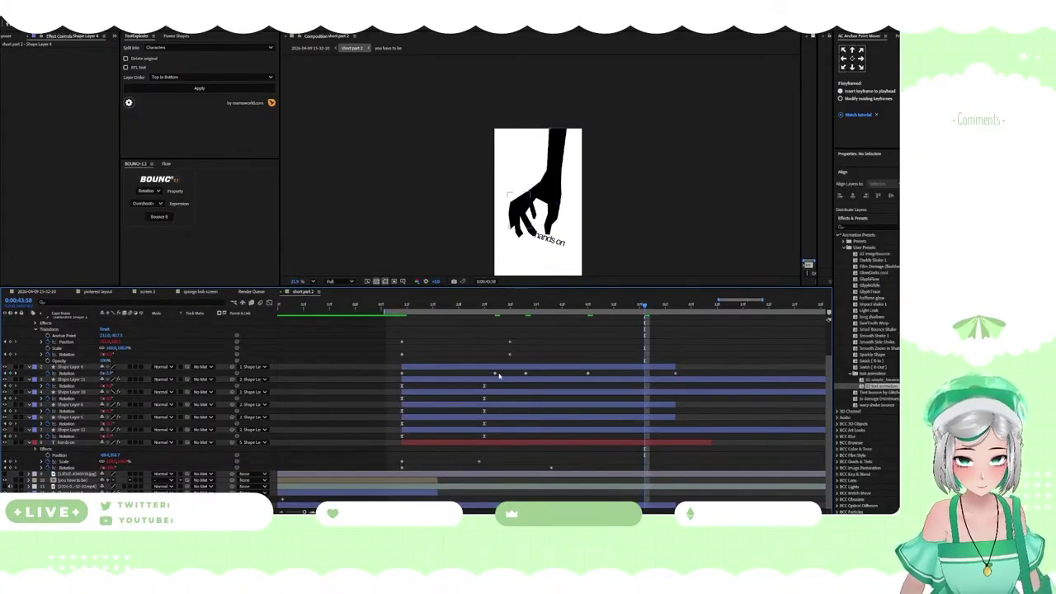
left_click_drag(496, 376, 467, 375)
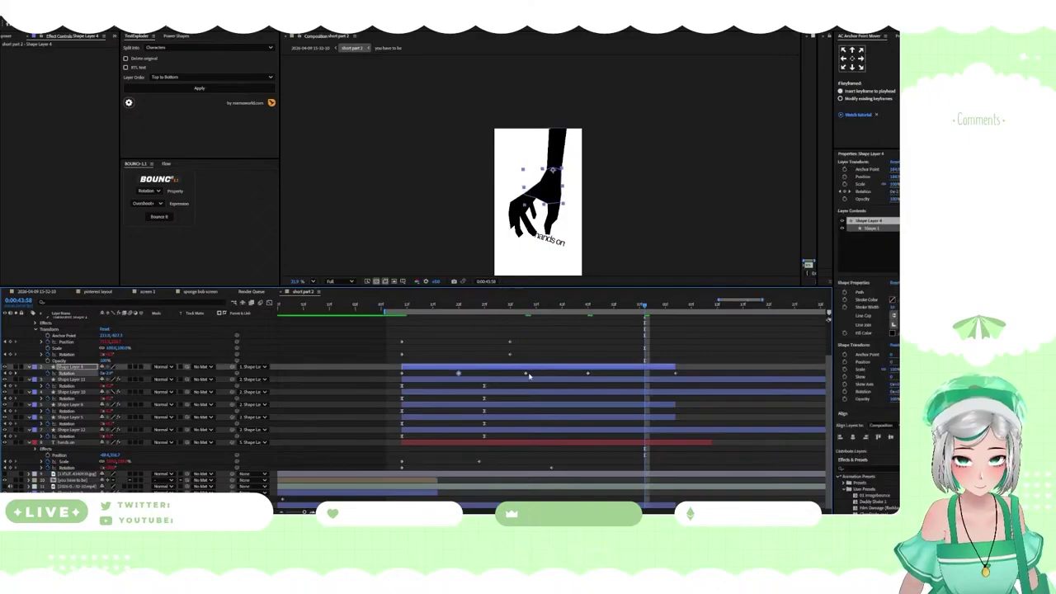
left_click(596, 376)
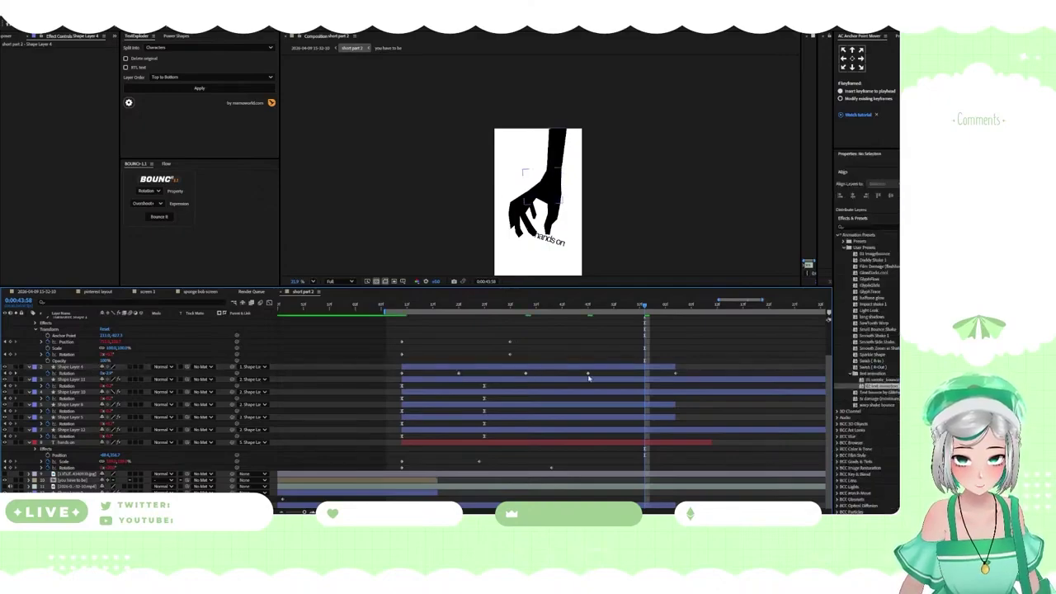
left_click_drag(588, 375, 593, 375)
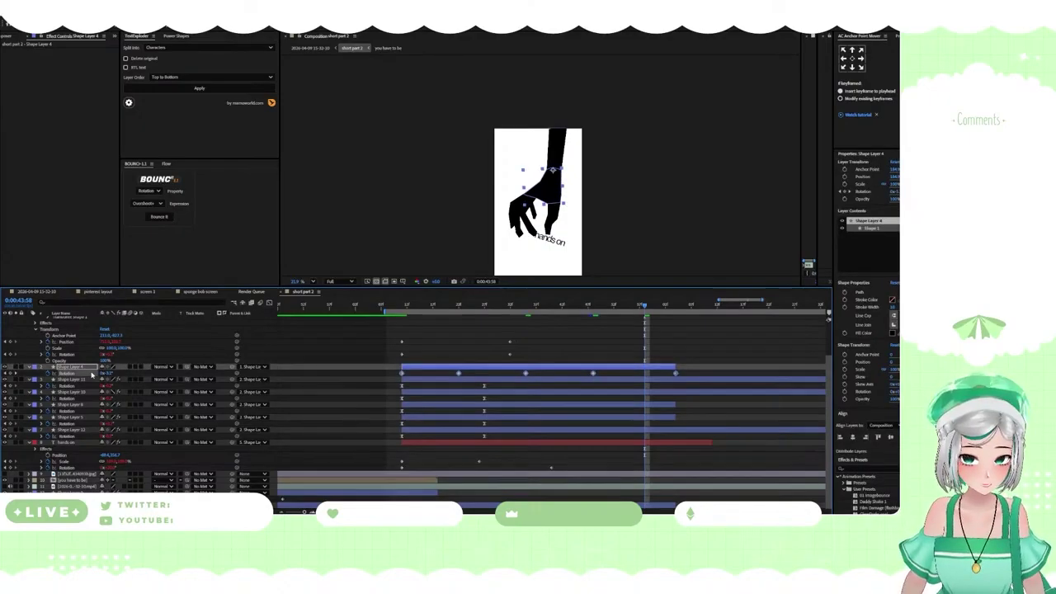
Apply Easy Ease to all five palm Rotation keyframes and return to 0:00:43:11
key("F9")
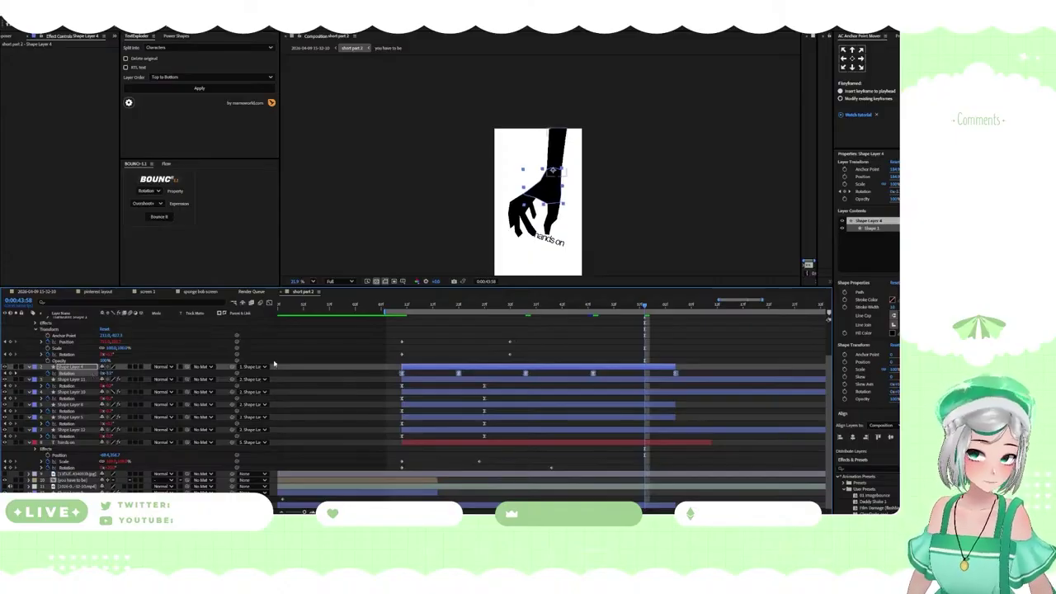
left_click(402, 306)
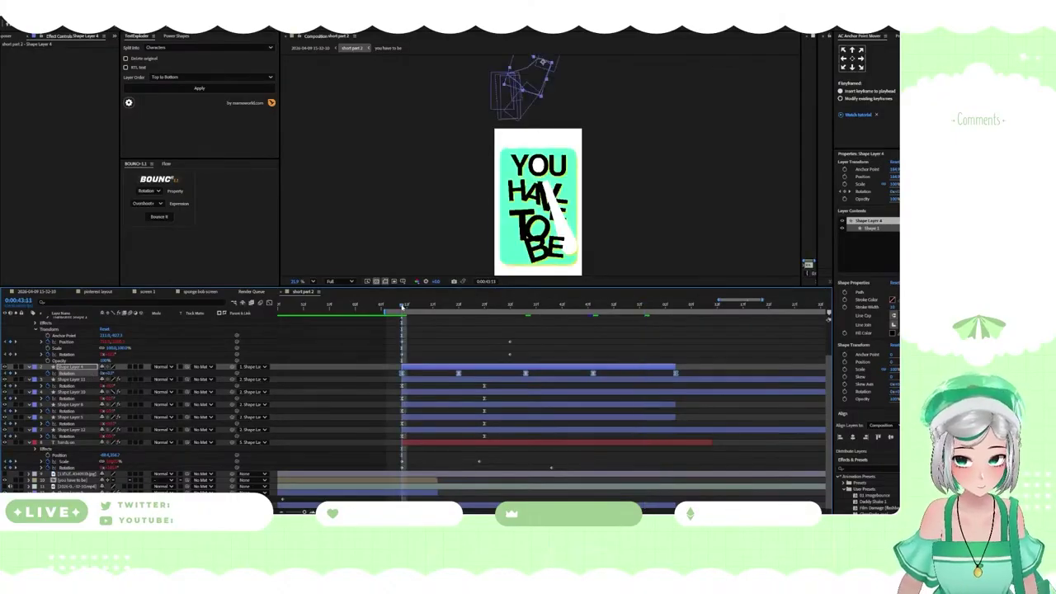
Preview the palm's swing from 0:00:43:11 and remove all five of its Rotation keyframes
key("space")
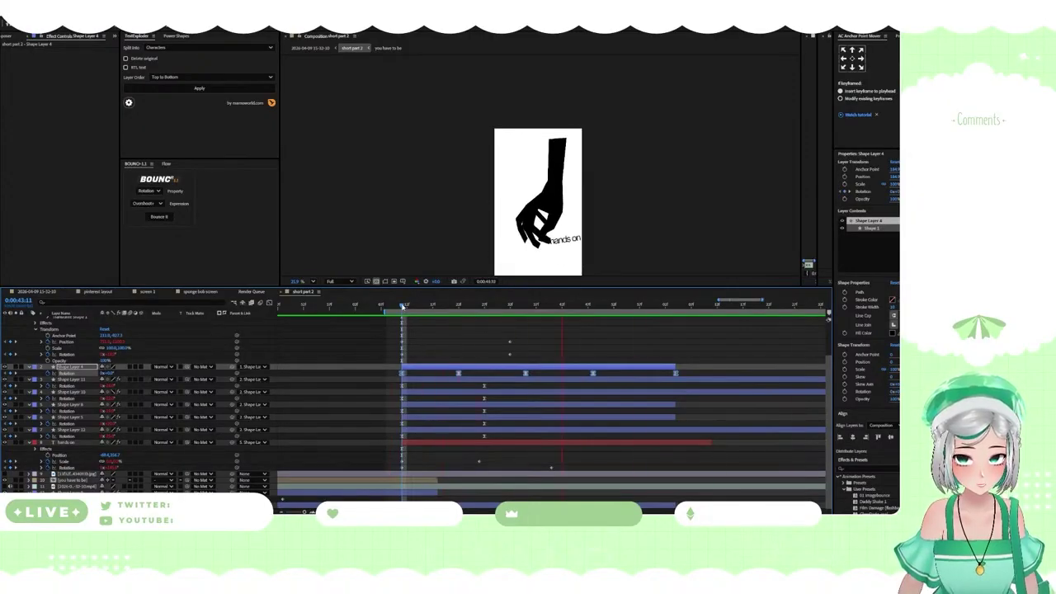
key("space")
left_click_drag(409, 306, 537, 353)
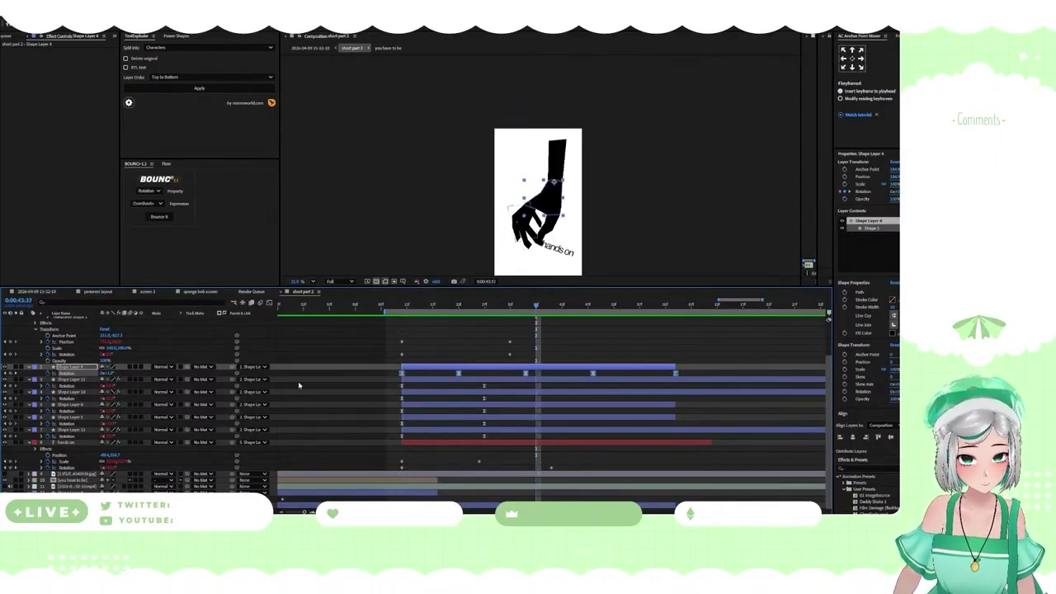
key("space")
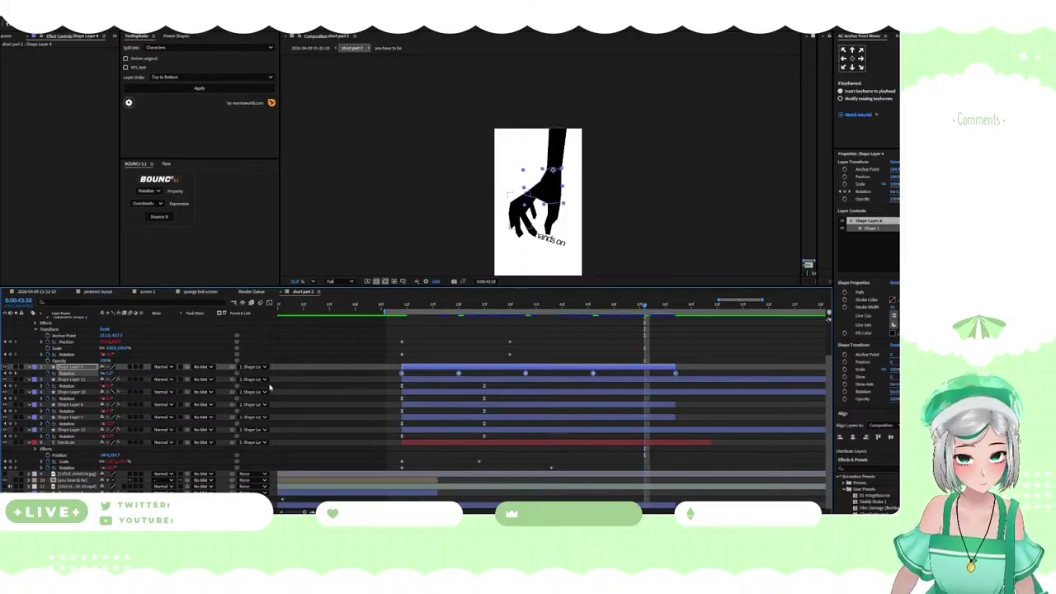
key("Delete")
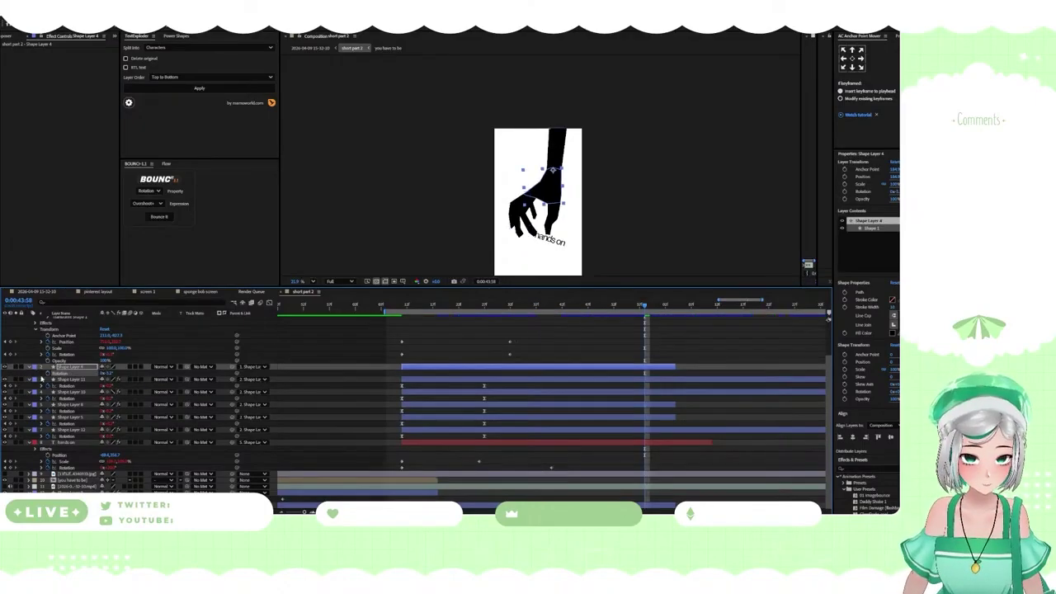
Keyframe the palm's Rotation with only two keyframes, one at the layer's start and one at 0:00:43:26
left_click_drag(644, 373, 544, 381)
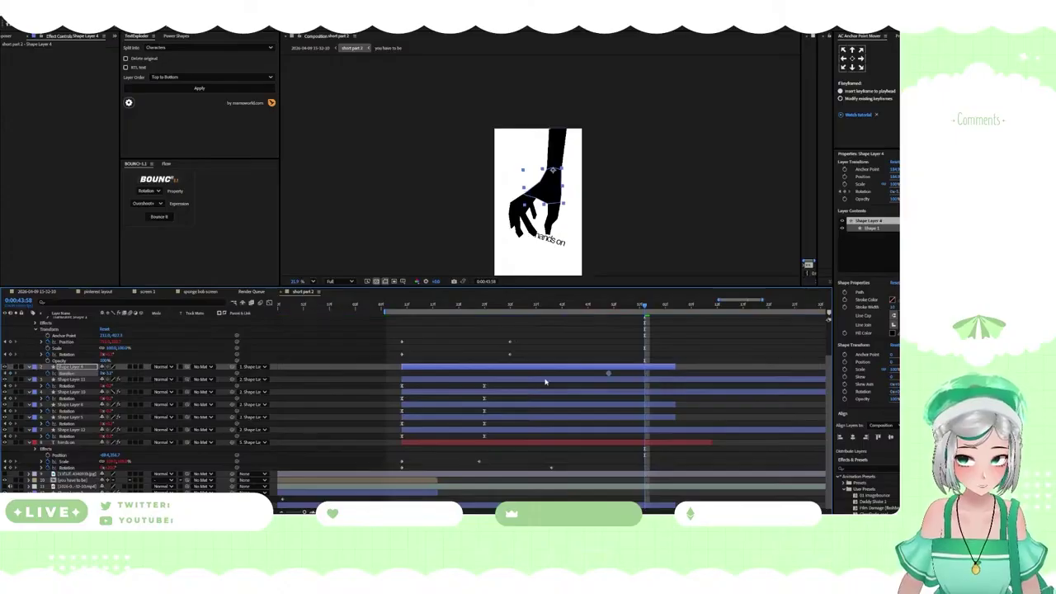
left_click(480, 306)
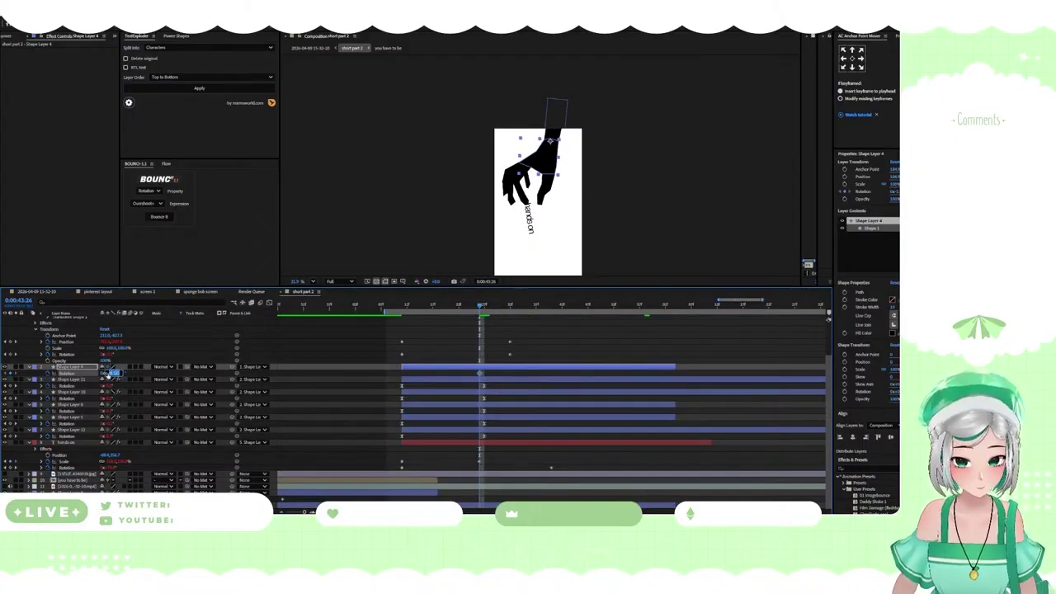
key("space")
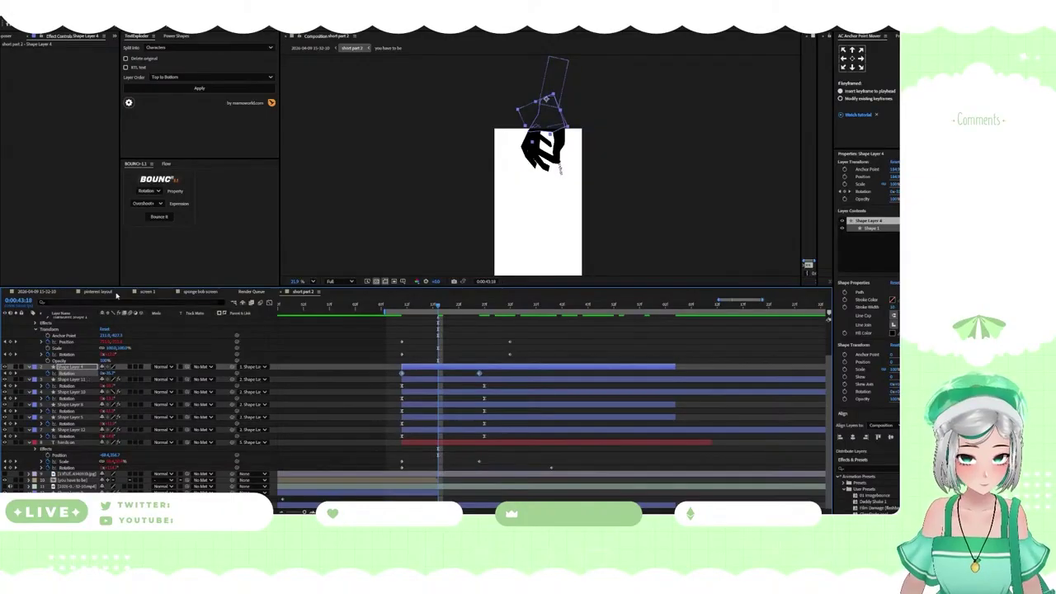
Apply the BOUNCE Overshoot expression to the palm's Rotation and preview the hand from its drop-in
left_click(160, 217)
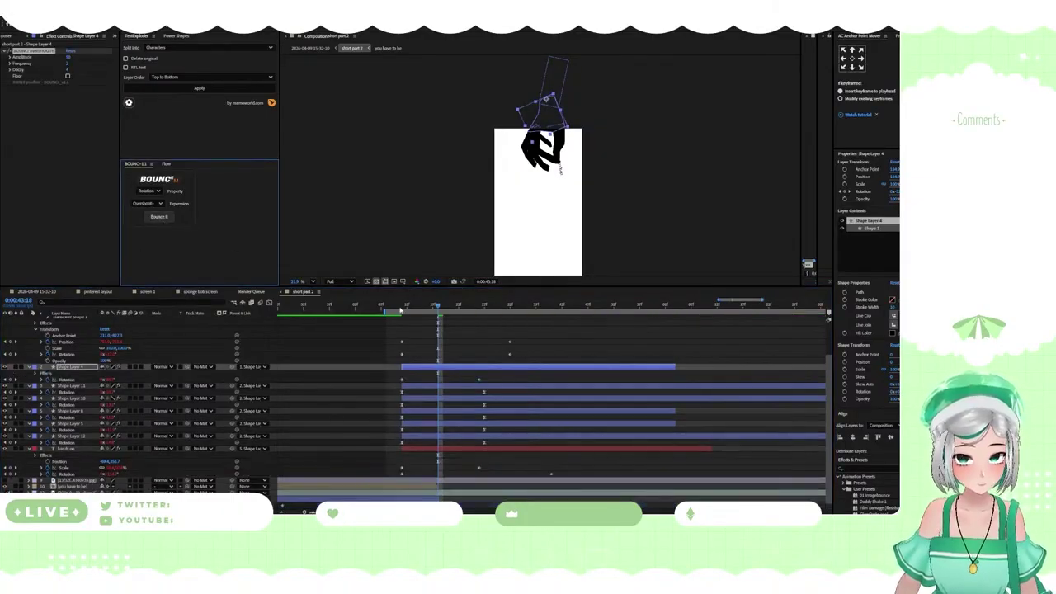
left_click(401, 310)
key("space")
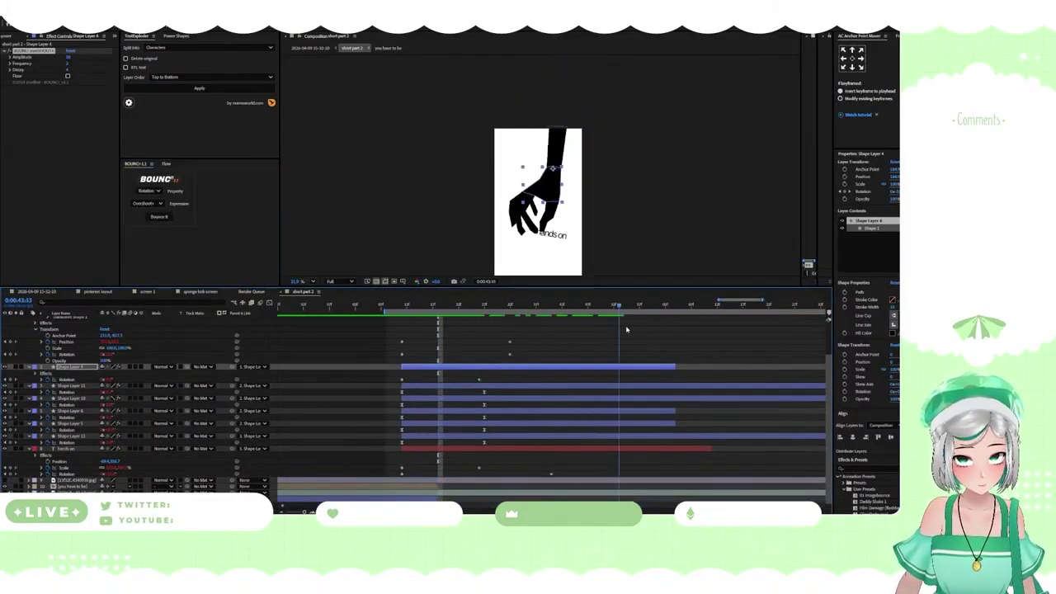
left_click_drag(626, 330, 393, 337)
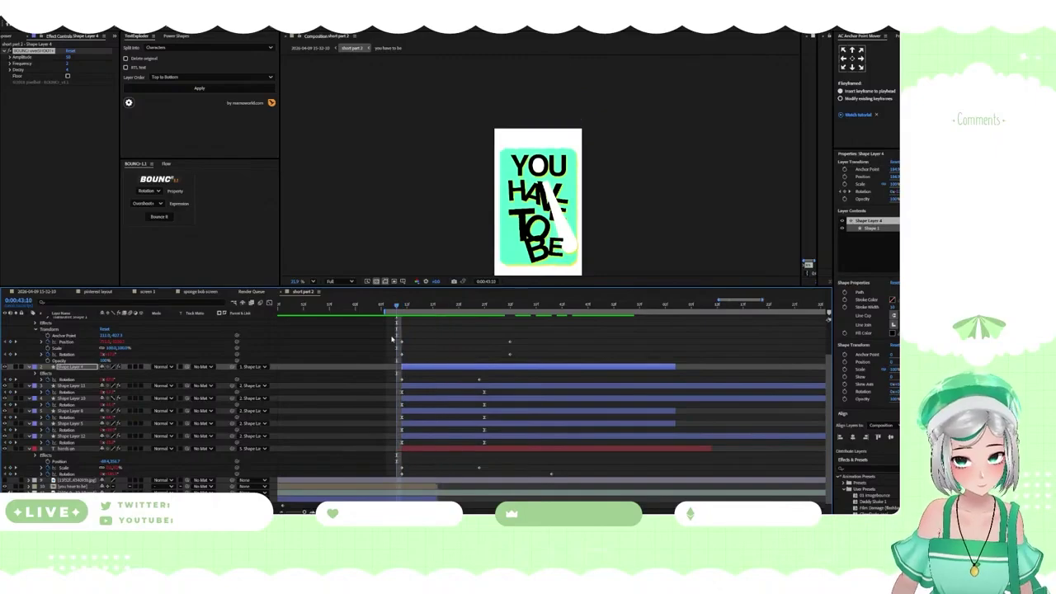
key("space")
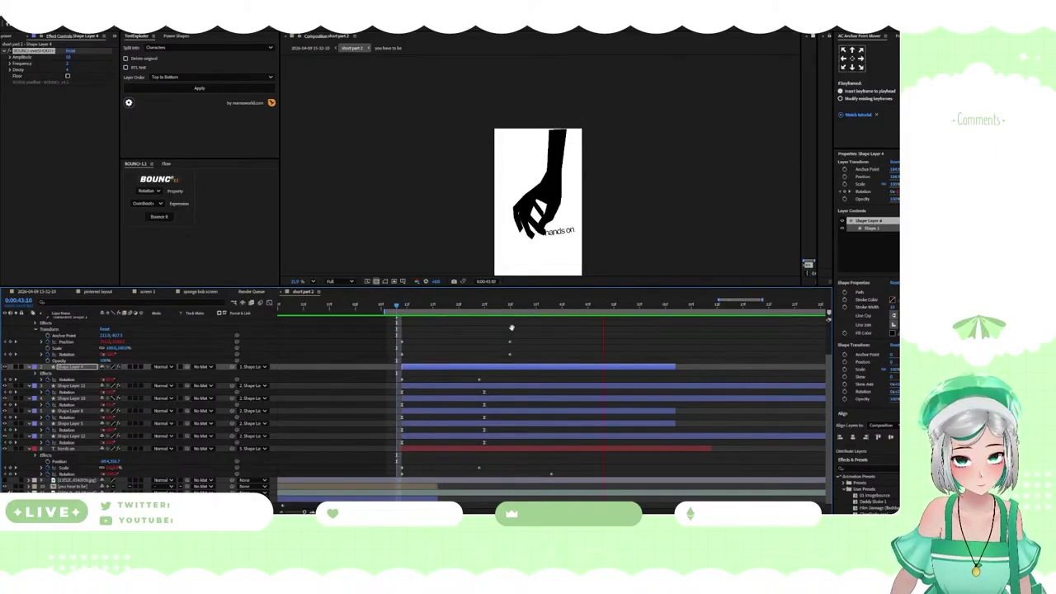
key("space")
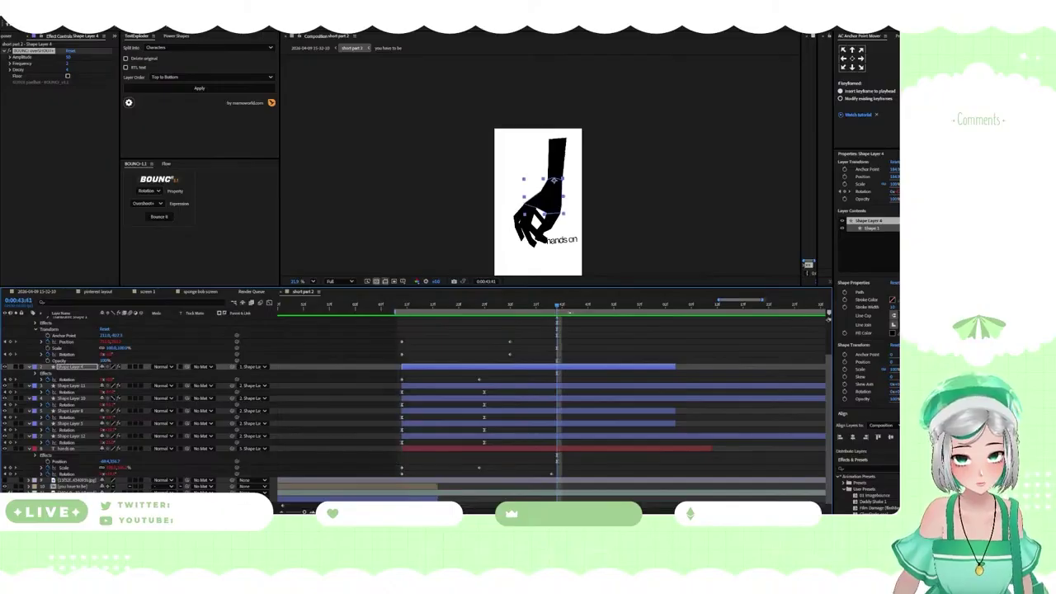
At 0:00:43:42, stretch the forearm shape's path upward by moving both top corner points above the frame's upper edge
left_click(605, 306)
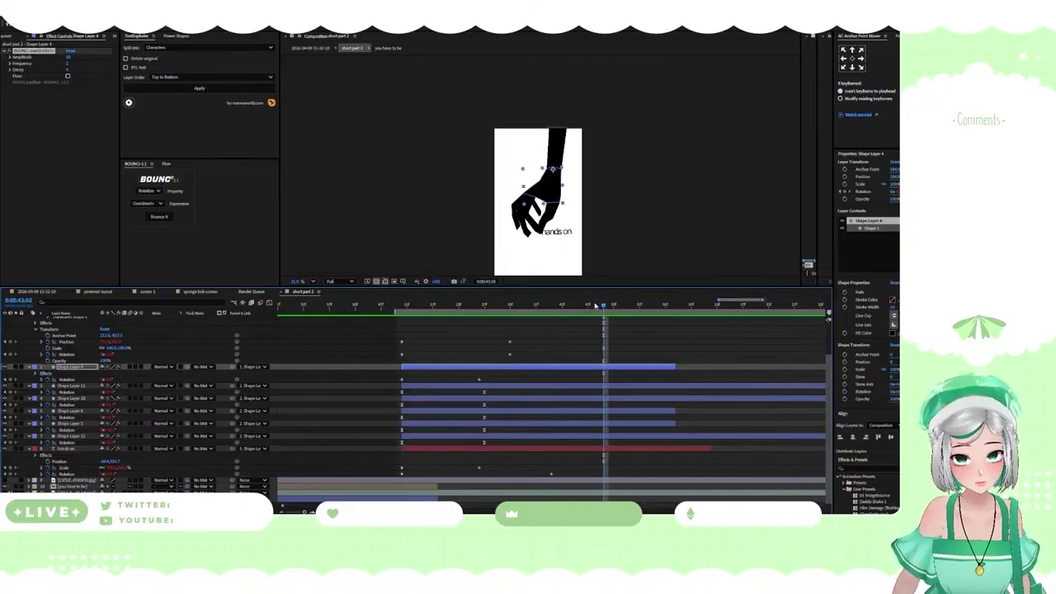
left_click_drag(596, 306, 563, 310)
scroll(548, 361, "up", 2)
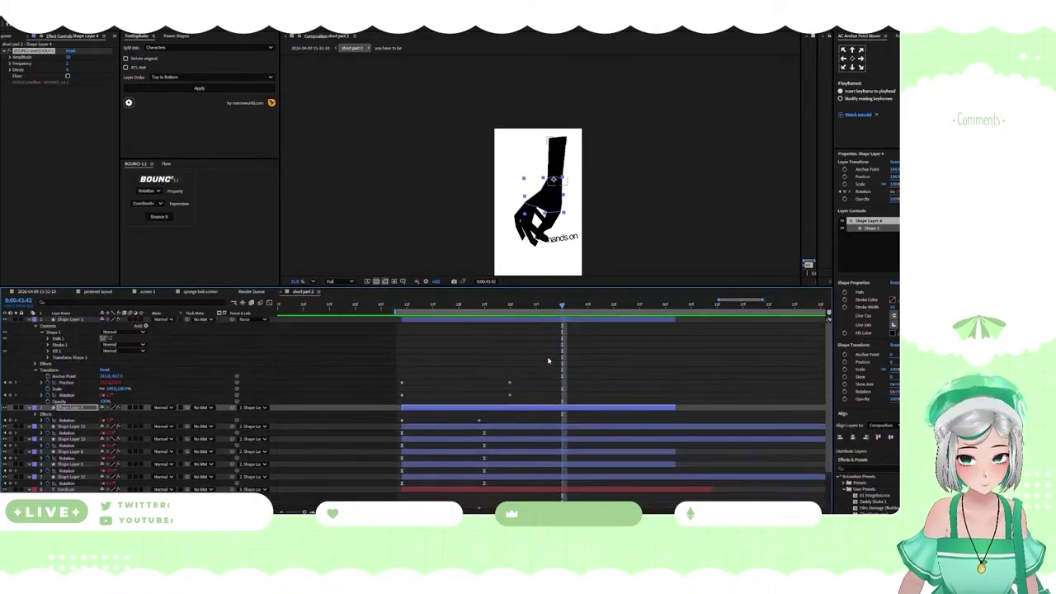
left_click(484, 335)
left_click(56, 339)
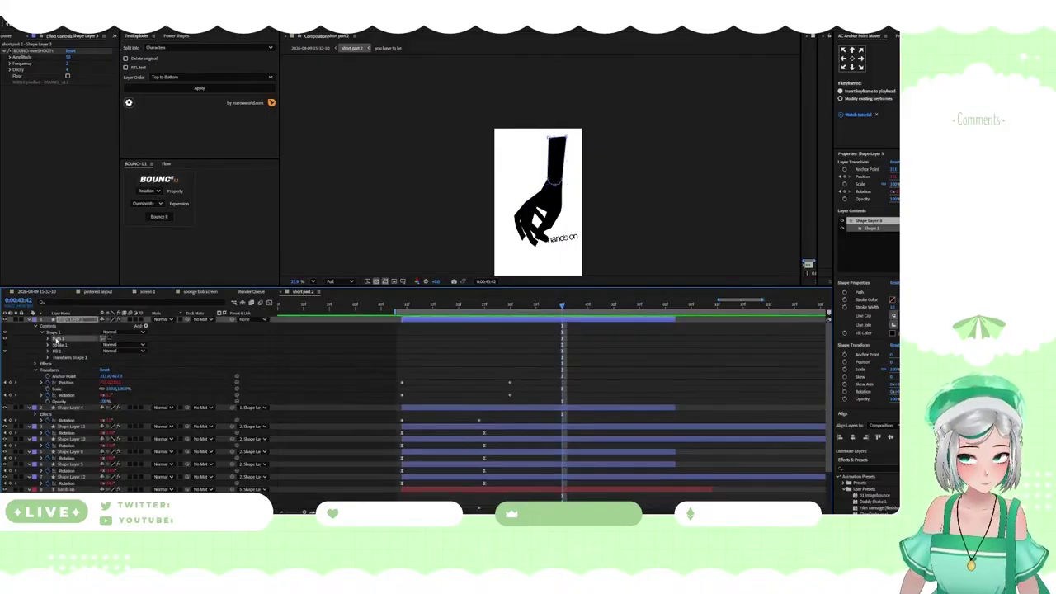
scroll(569, 119, "up", 4)
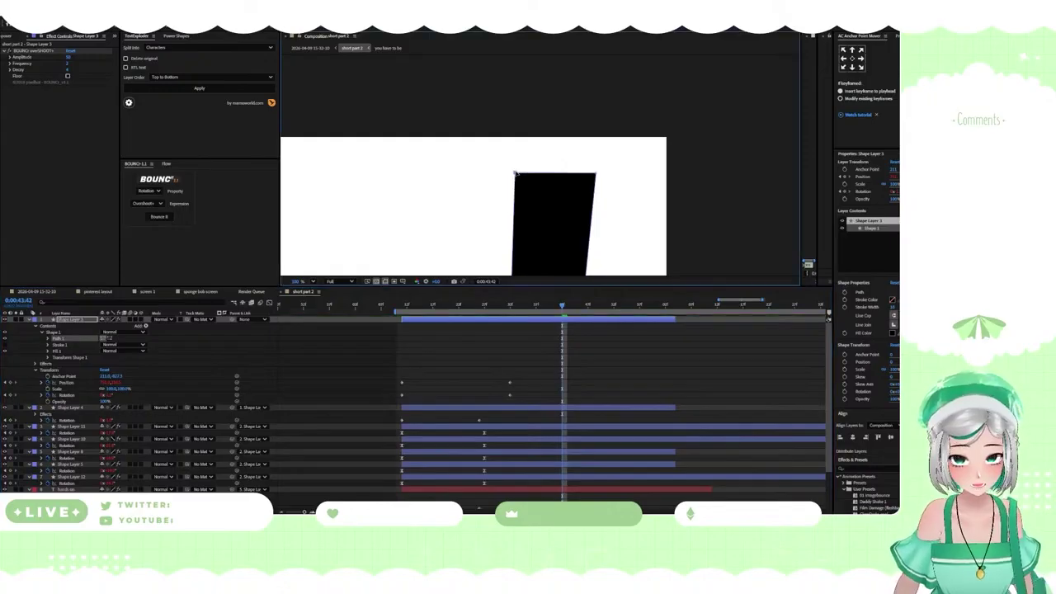
left_click_drag(514, 180, 519, 130)
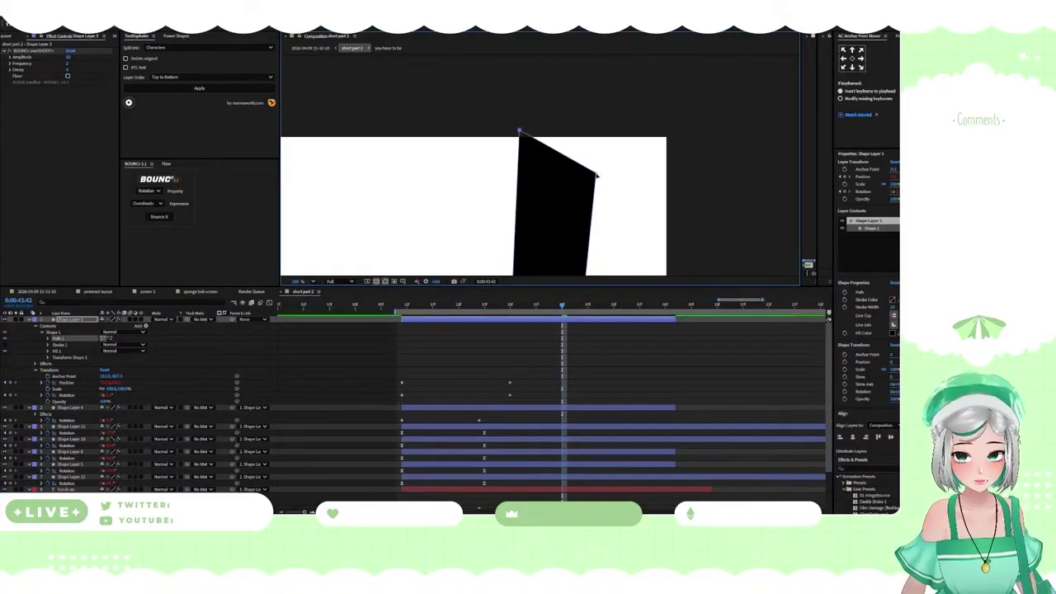
left_click_drag(598, 171, 584, 131)
scroll(578, 165, "down", 3)
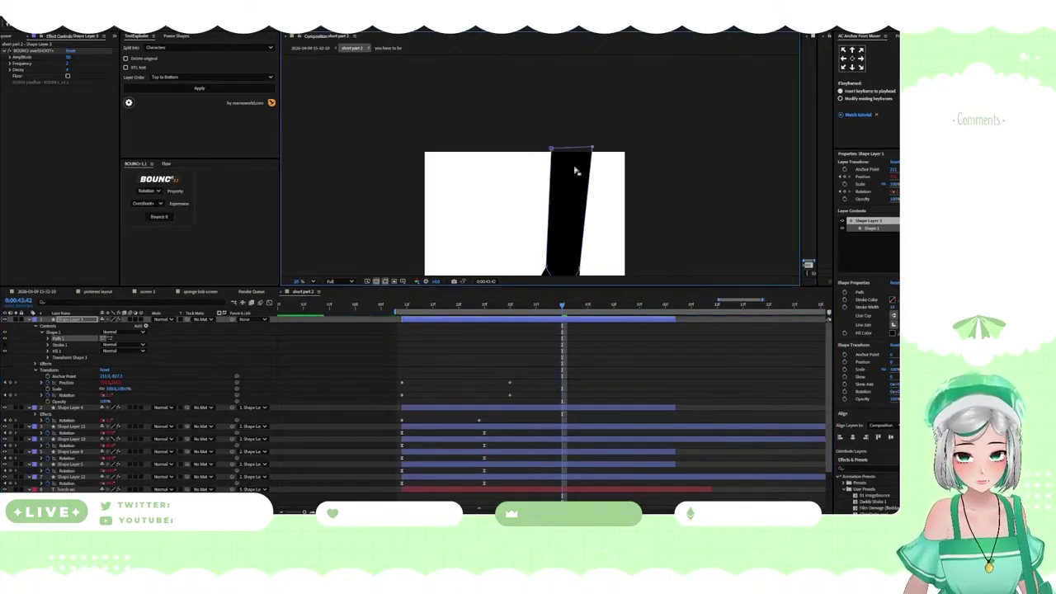
scroll(566, 258, "down", 1)
At 0:00:43:38, raise the forearm path's top edge further above the frame and preview the hand animation from 0:00:43:11
left_click_drag(562, 311, 542, 303)
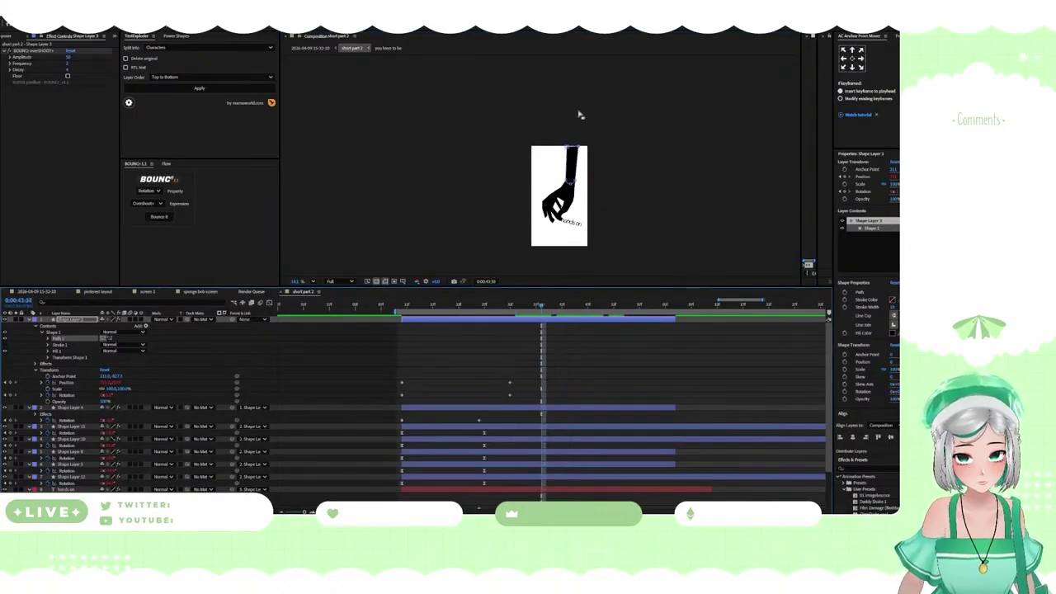
scroll(556, 206, "up", 4)
left_click_drag(535, 218, 590, 201)
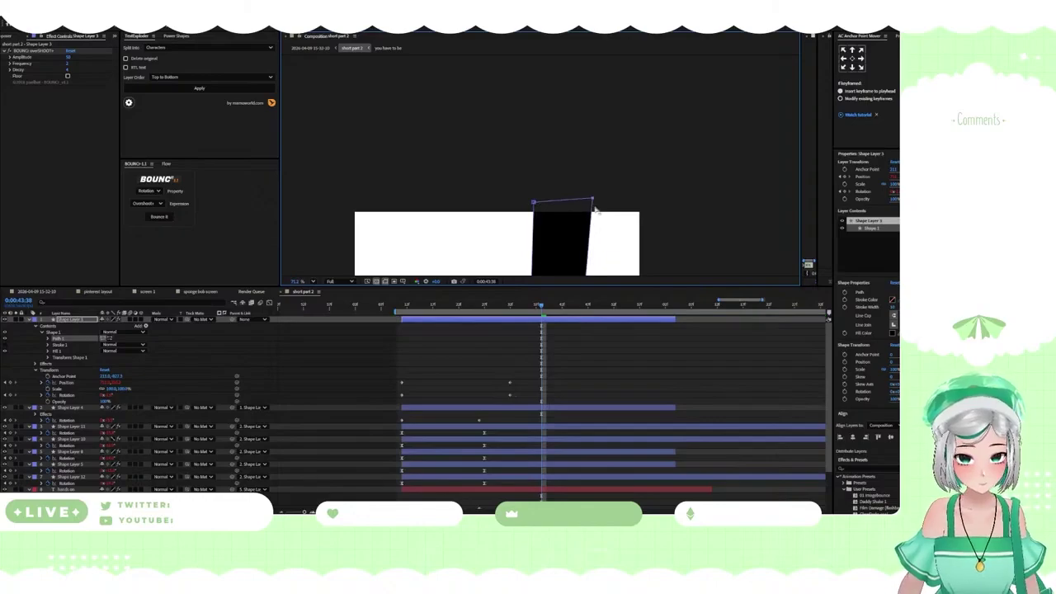
scroll(595, 211, "down", 5)
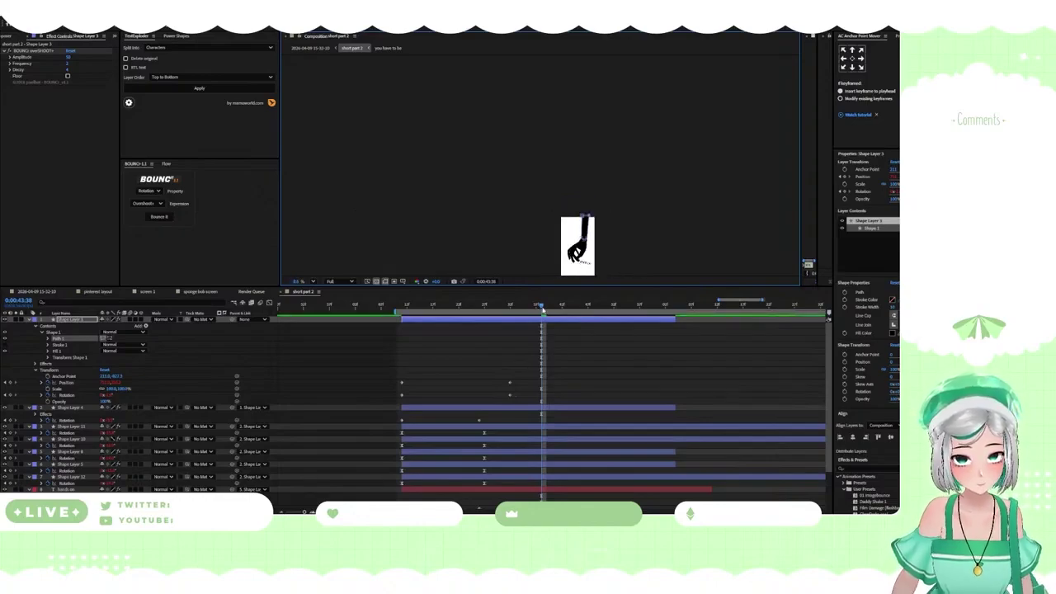
left_click_drag(543, 308, 401, 308)
left_click_drag(554, 234, 495, 155)
scroll(495, 159, "up", 1)
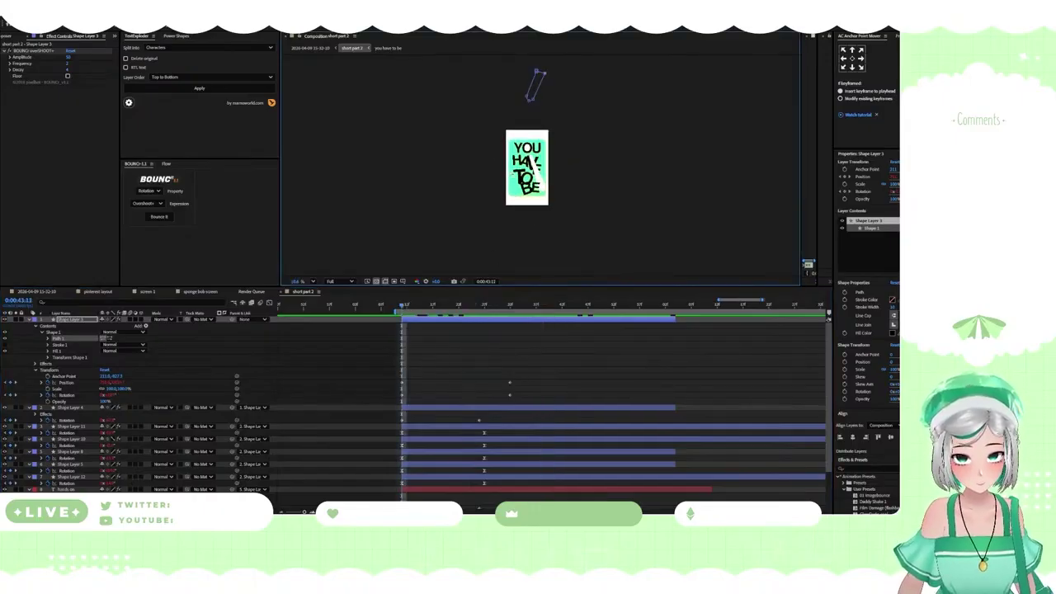
left_click(597, 198)
key("space")
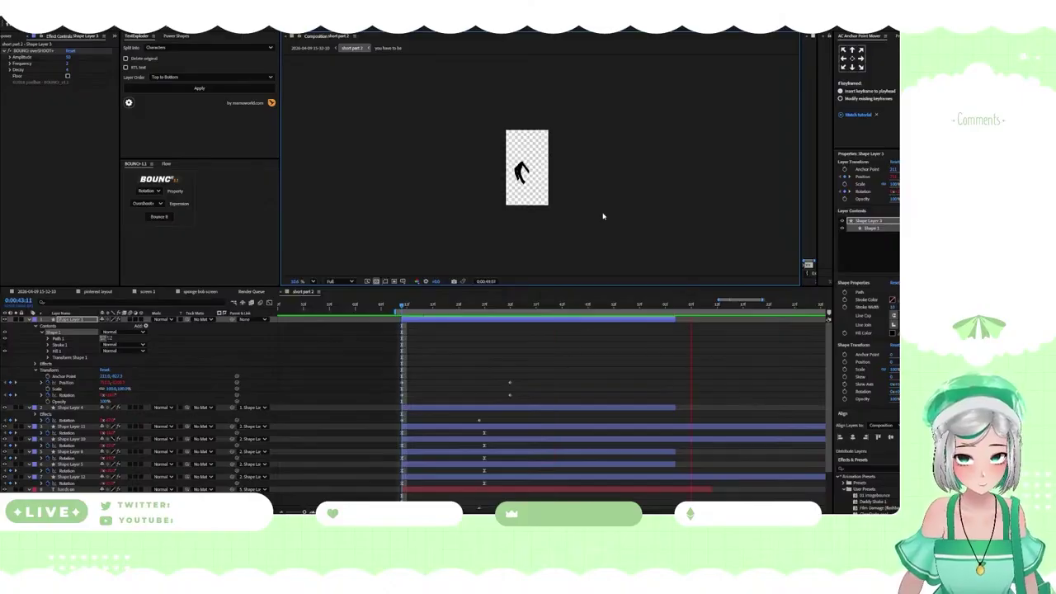
key("space")
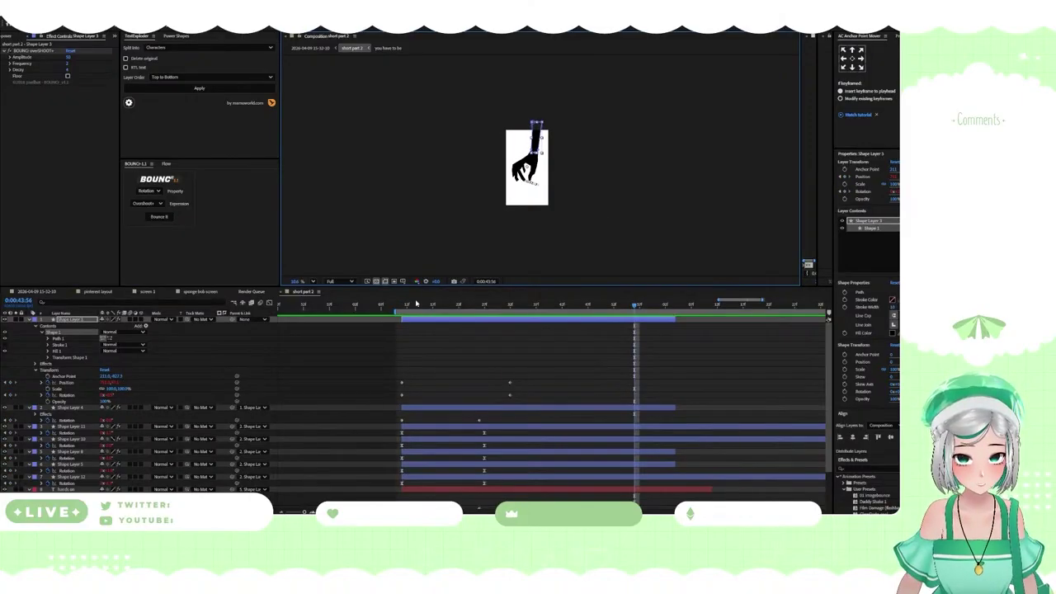
Change the "you have to be" layer's Drop Shadow colour to white at 0:00:43:16
left_click_drag(416, 303, 429, 334)
scroll(536, 183, "up", 6)
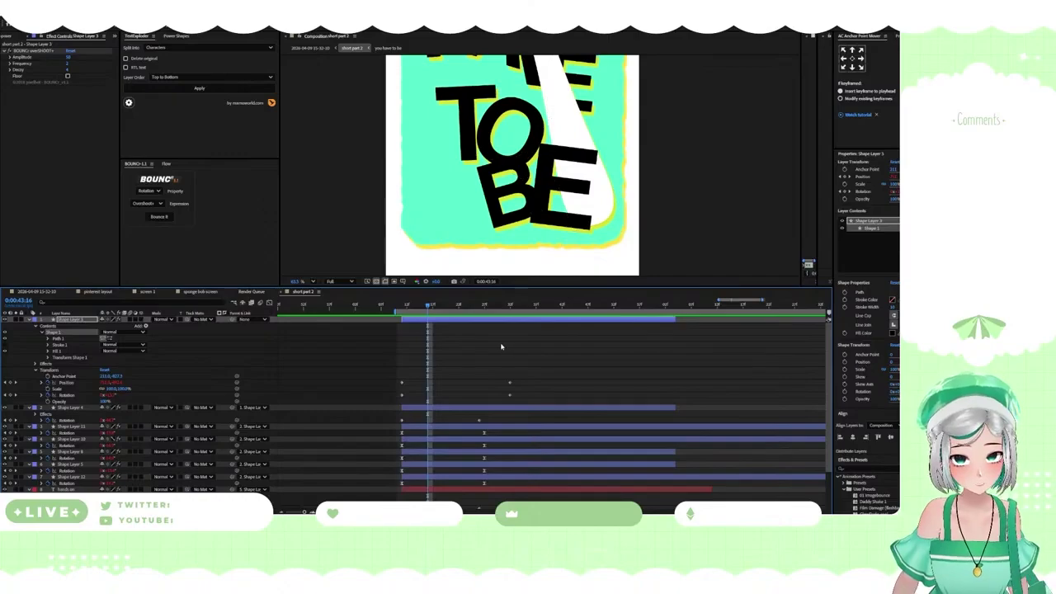
scroll(495, 363, "down", 3)
scroll(461, 445, "down", 1)
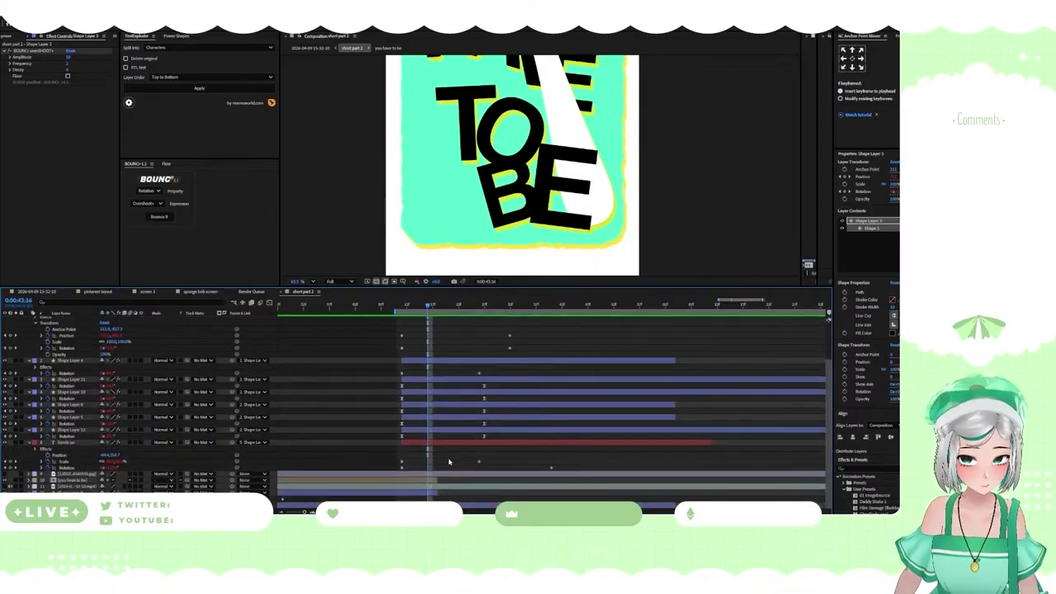
left_click(412, 480)
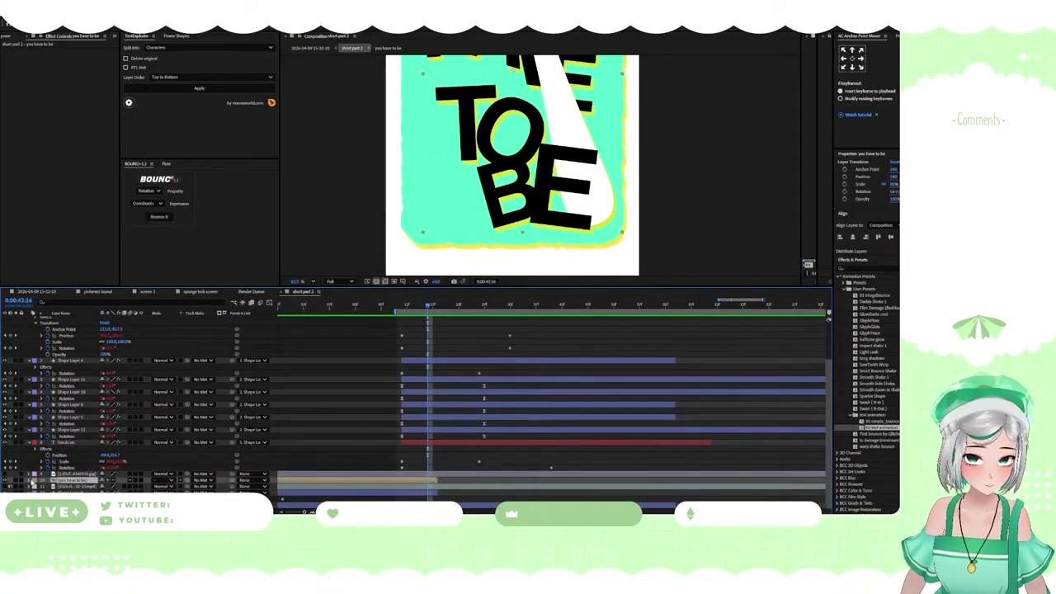
left_click(33, 480)
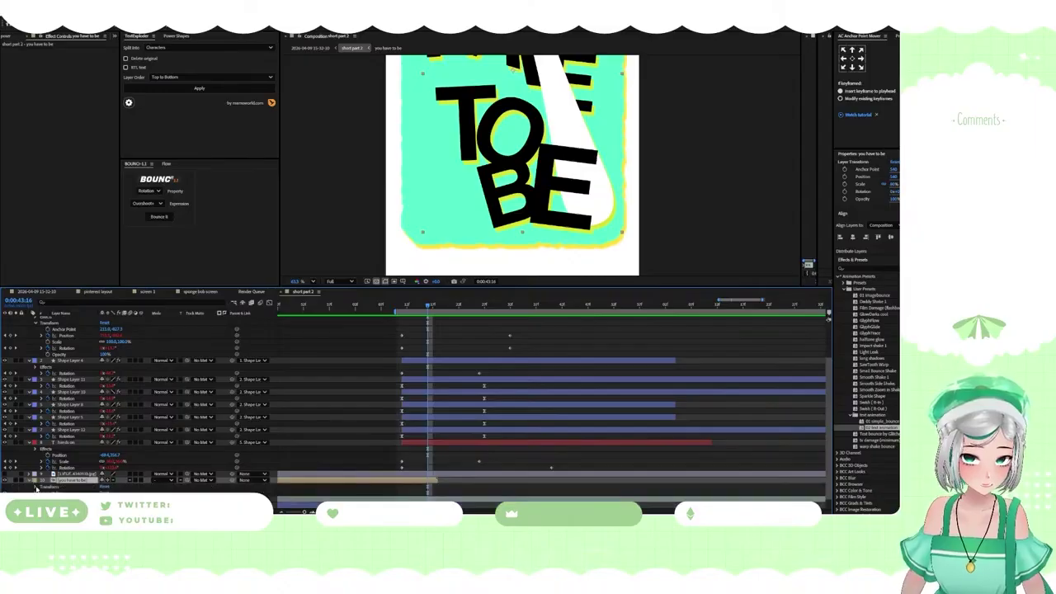
scroll(72, 490, "down", 1)
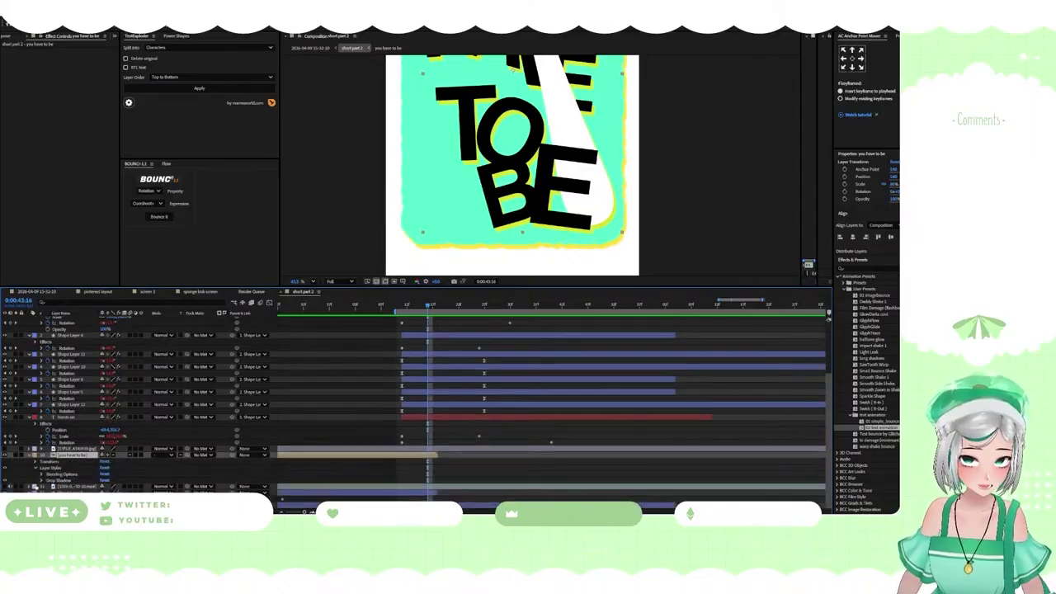
left_click(43, 481)
scroll(78, 471, "down", 3)
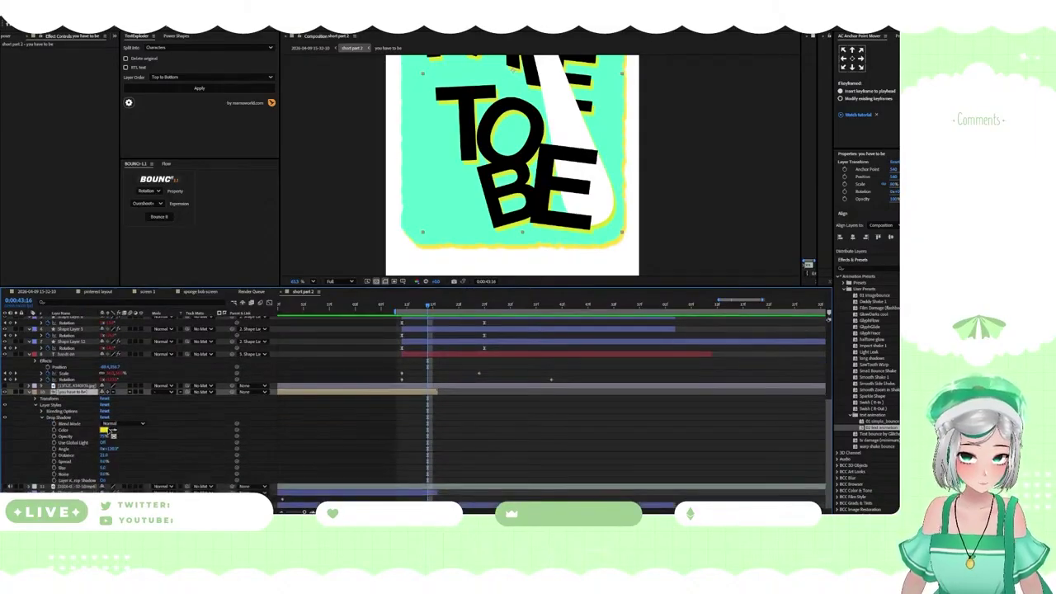
left_click(105, 431)
left_click_drag(447, 233, 300, 168)
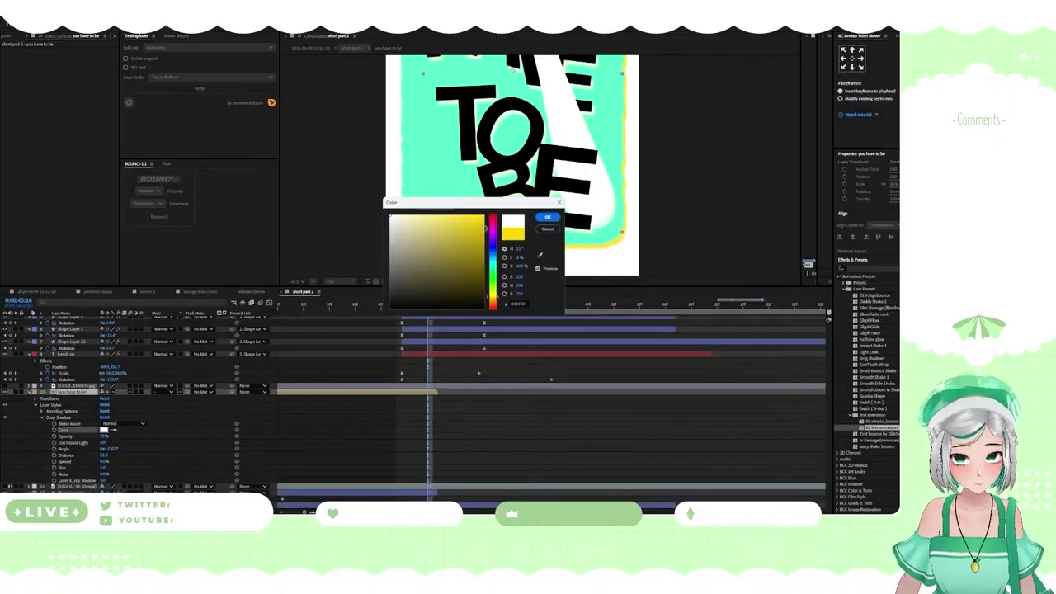
left_click(551, 229)
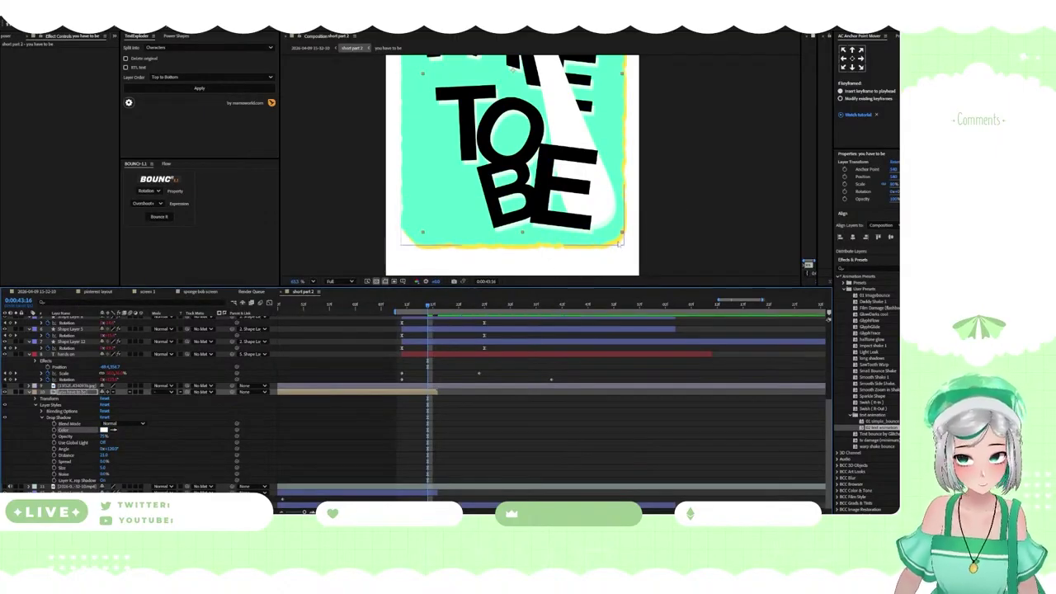
Review the "you have to be" scene and the hand's drop-in with the whole frame in view, ending around 0:00:42:58
left_click(657, 255)
scroll(508, 234, "down", 3)
scroll(508, 234, "down", 2)
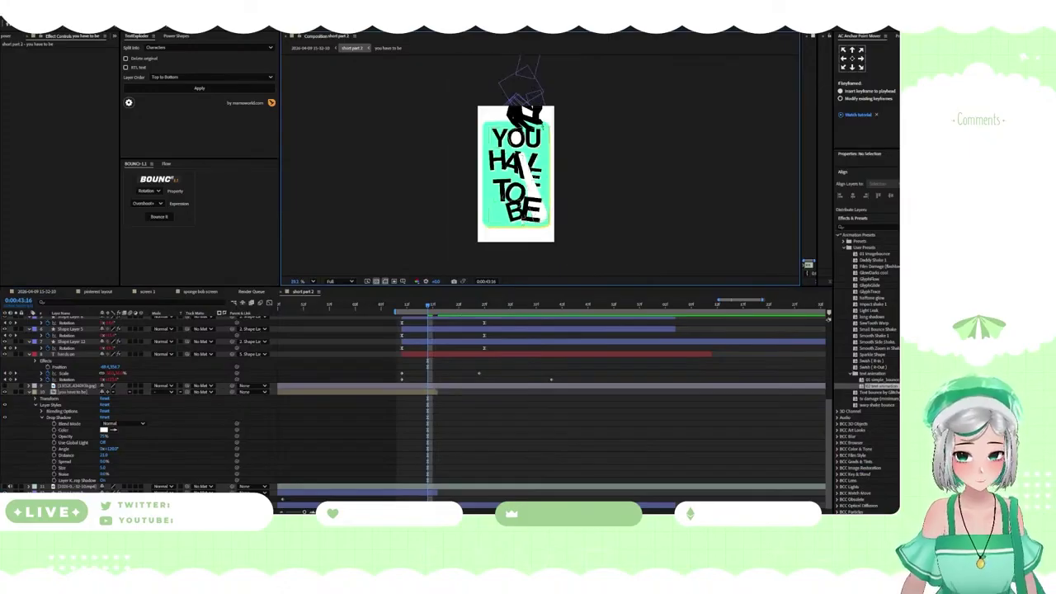
left_click_drag(410, 305, 509, 305)
left_click_drag(431, 312, 402, 346)
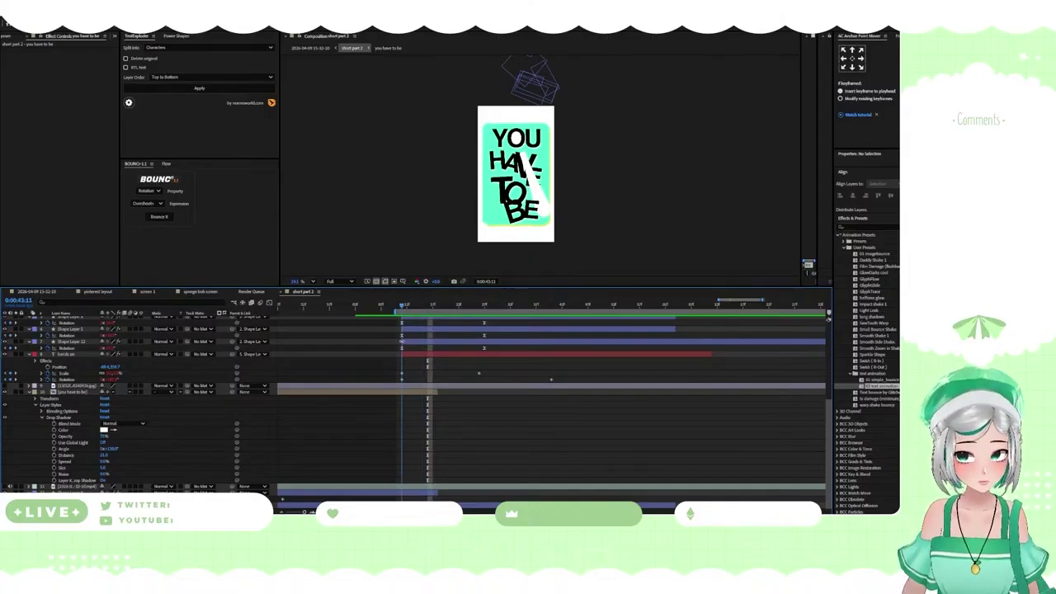
scroll(401, 342, "up", 5)
scroll(402, 342, "down", 5)
left_click(334, 309)
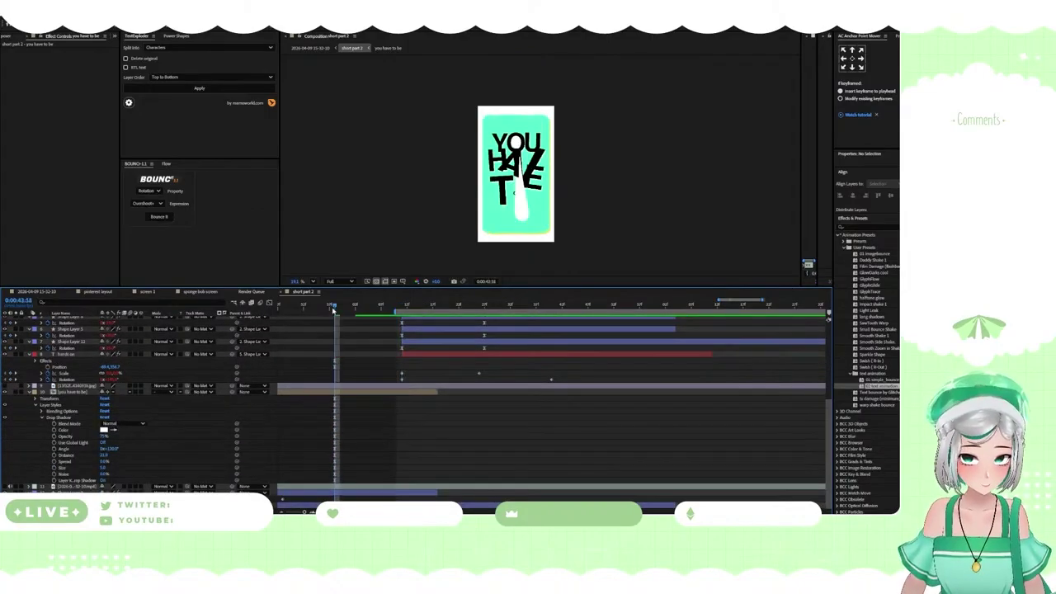
Add a Position keyframe to the "you have to be" layer at 0:00:42:58
left_click(334, 397)
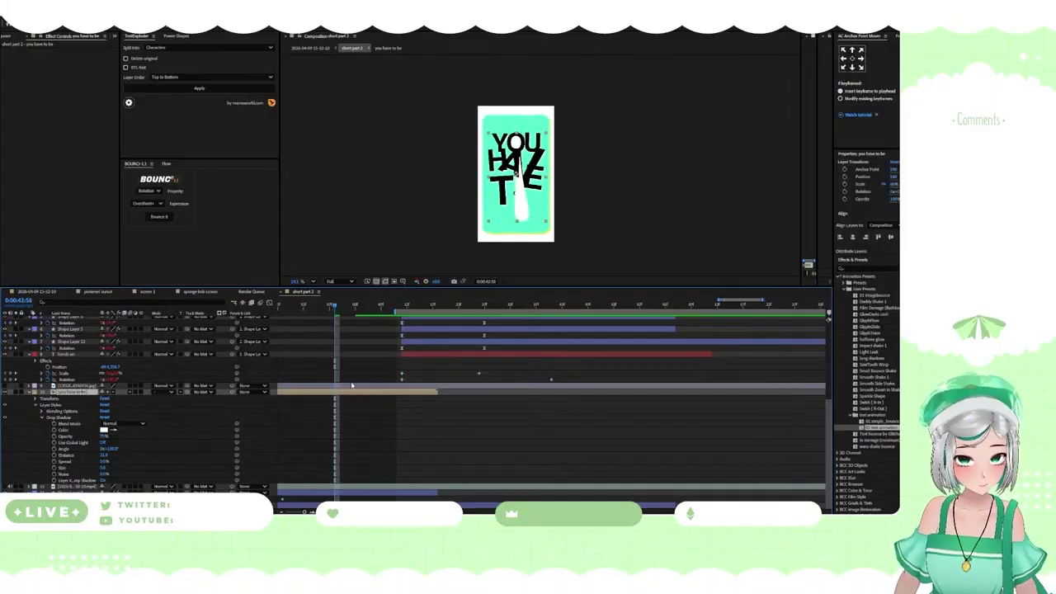
scroll(81, 455, "up", 3)
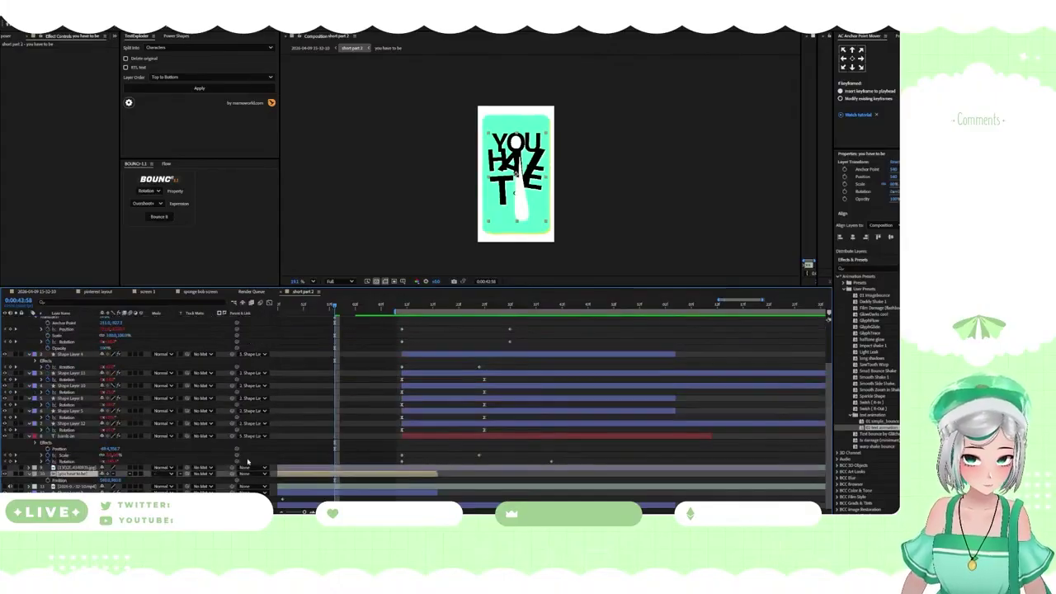
left_click(46, 483)
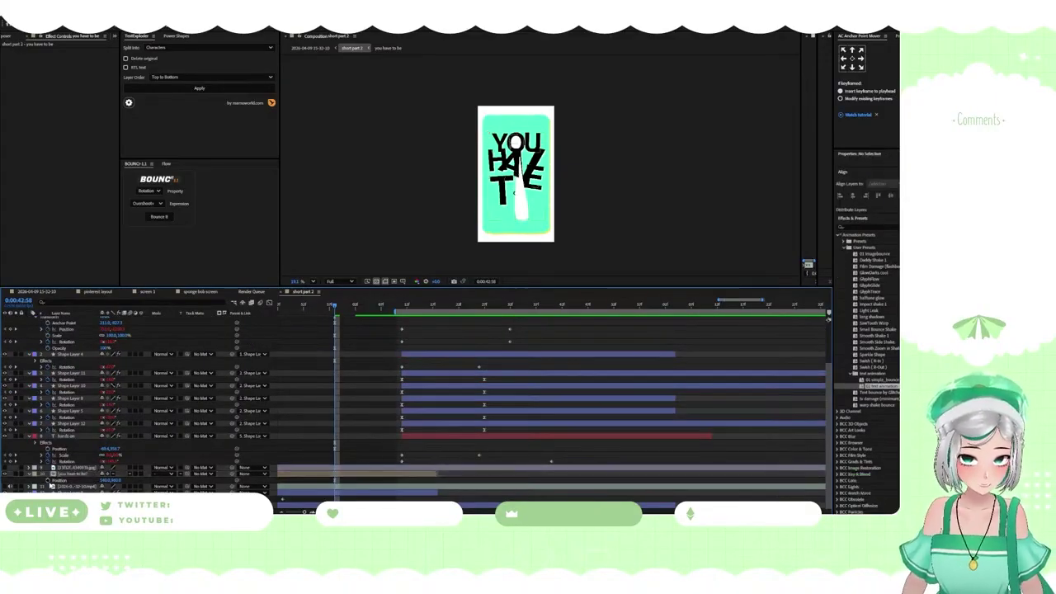
left_click(48, 480)
Keyframe the "you have to be" layer sliding down past the frame's lower edge, from 0:00:43:06 to the layer's end
left_click(377, 306)
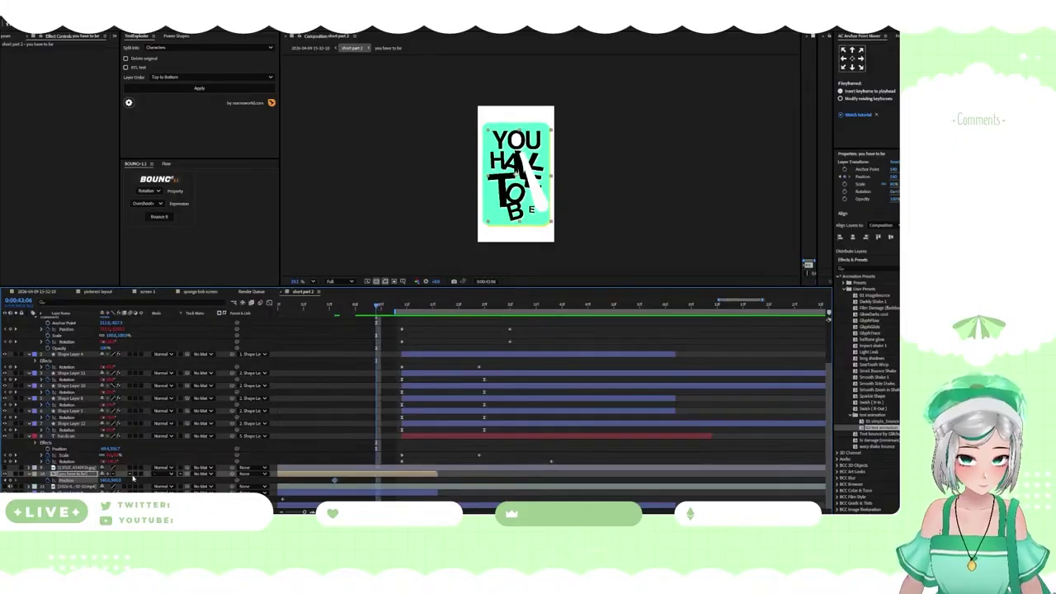
left_click_drag(114, 481, 281, 468)
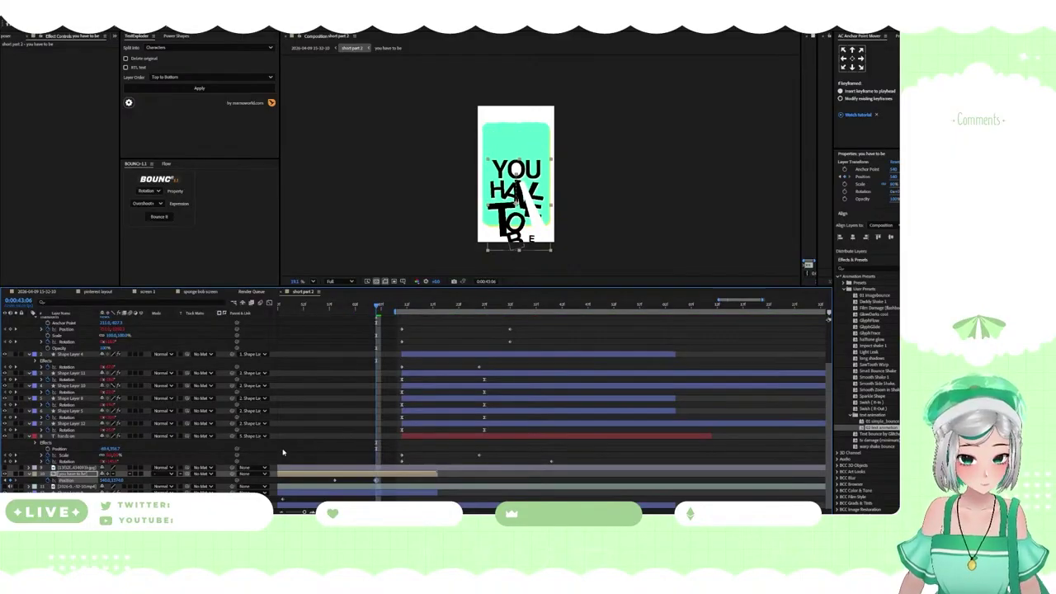
key("ctrl+z")
scroll(359, 478, "up", 1)
scroll(358, 467, "down", 1)
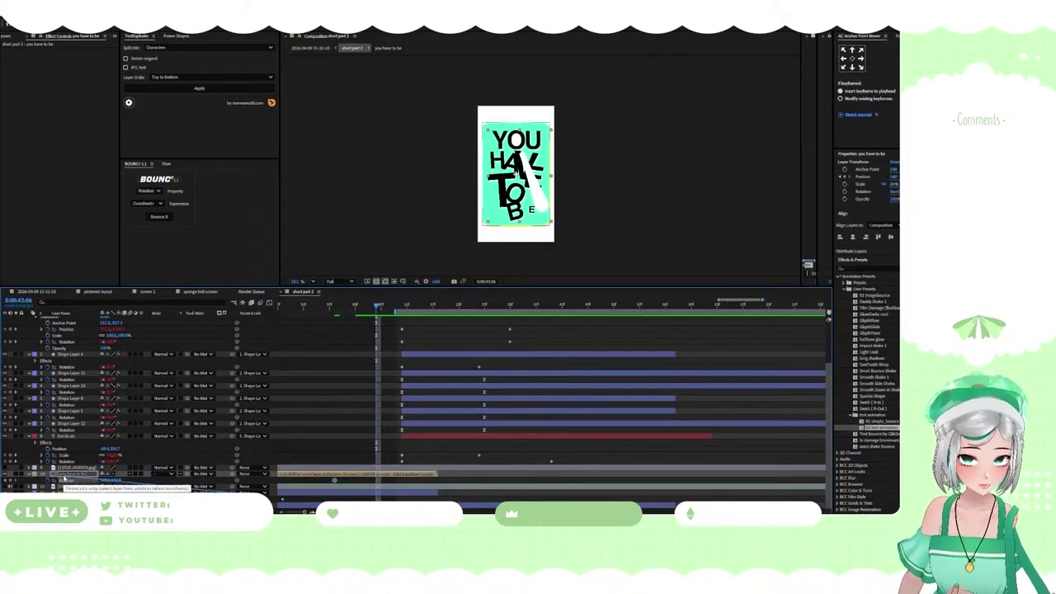
left_click(108, 474)
left_click_drag(121, 481, 280, 478)
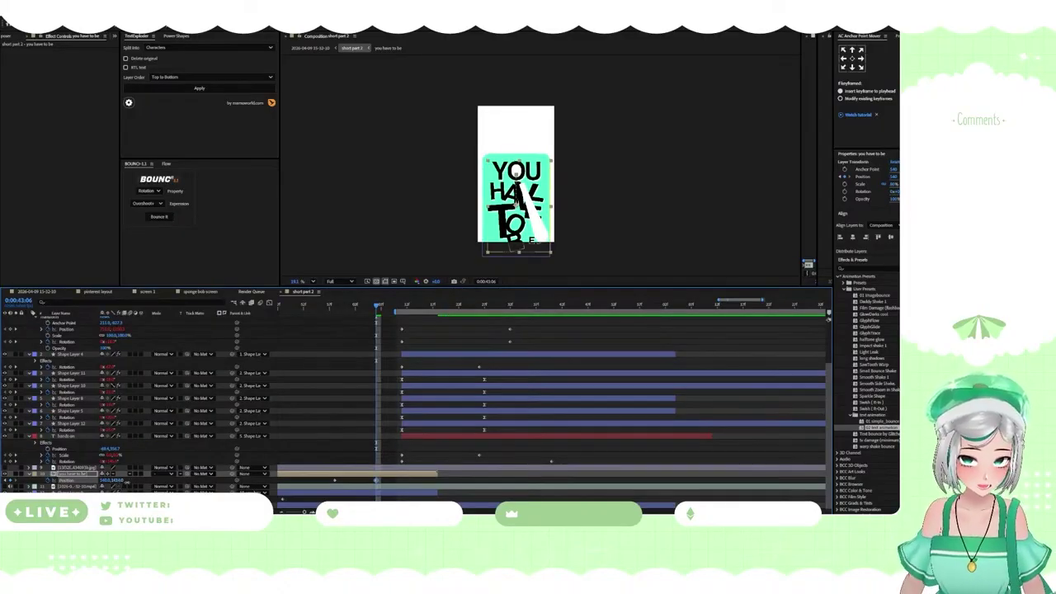
left_click_drag(125, 481, 163, 481)
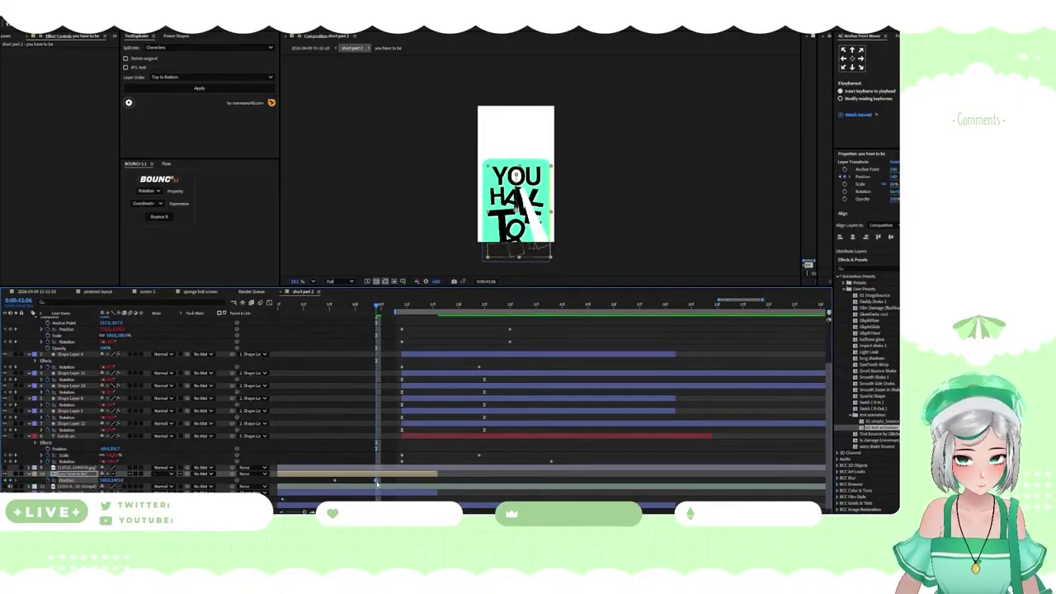
left_click_drag(377, 481, 439, 481)
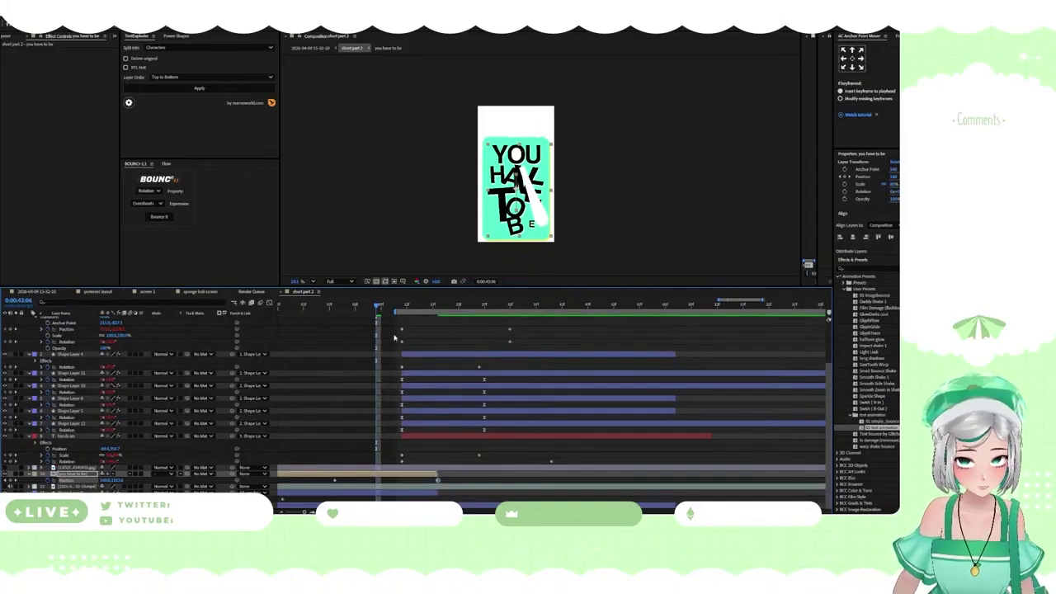
left_click_drag(336, 481, 379, 482)
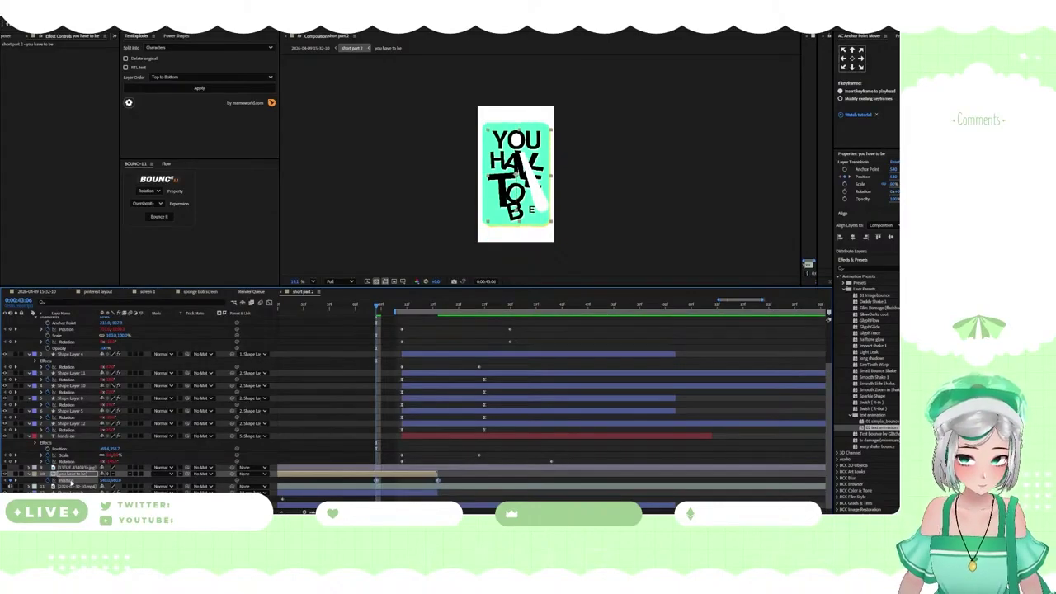
Apply a fast-start Flow easing curve to the slide's Position keyframes, and shape a slow-start curve of 0.47, 0.09, 0.89, 0.38
left_click(165, 163)
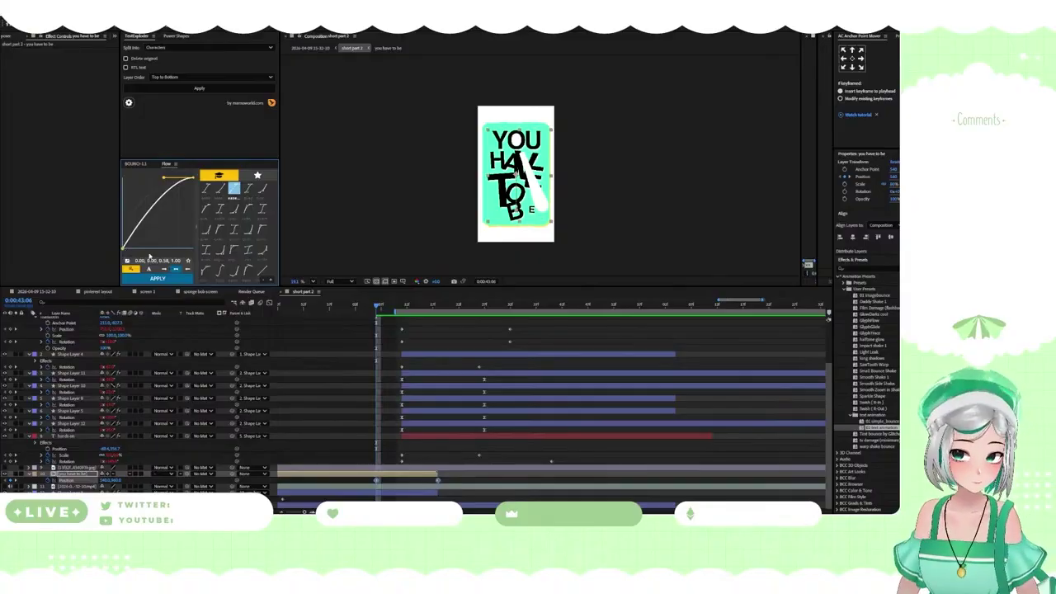
left_click(262, 229)
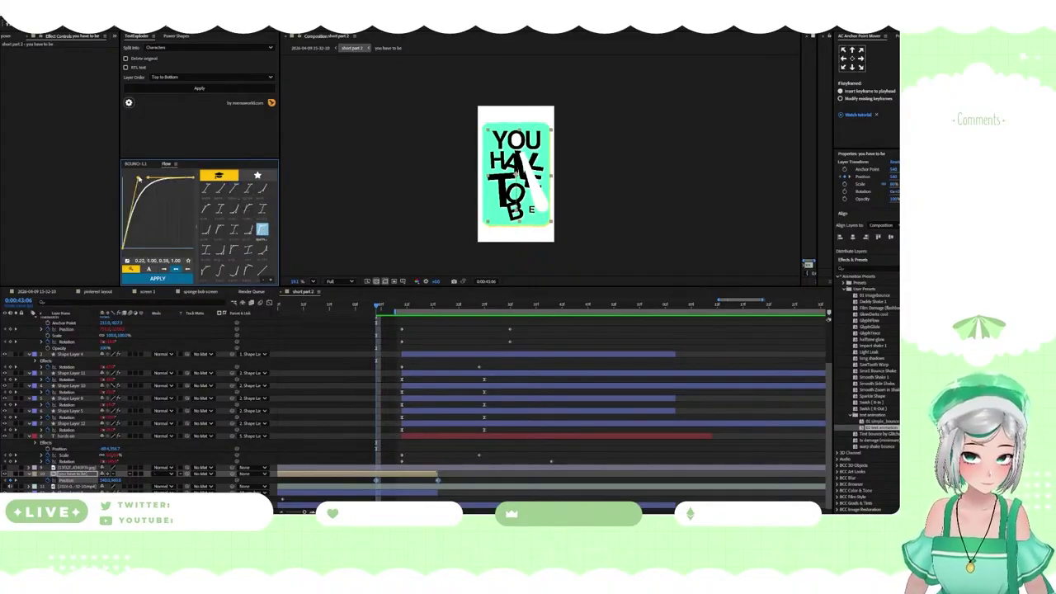
left_click_drag(139, 178, 152, 193)
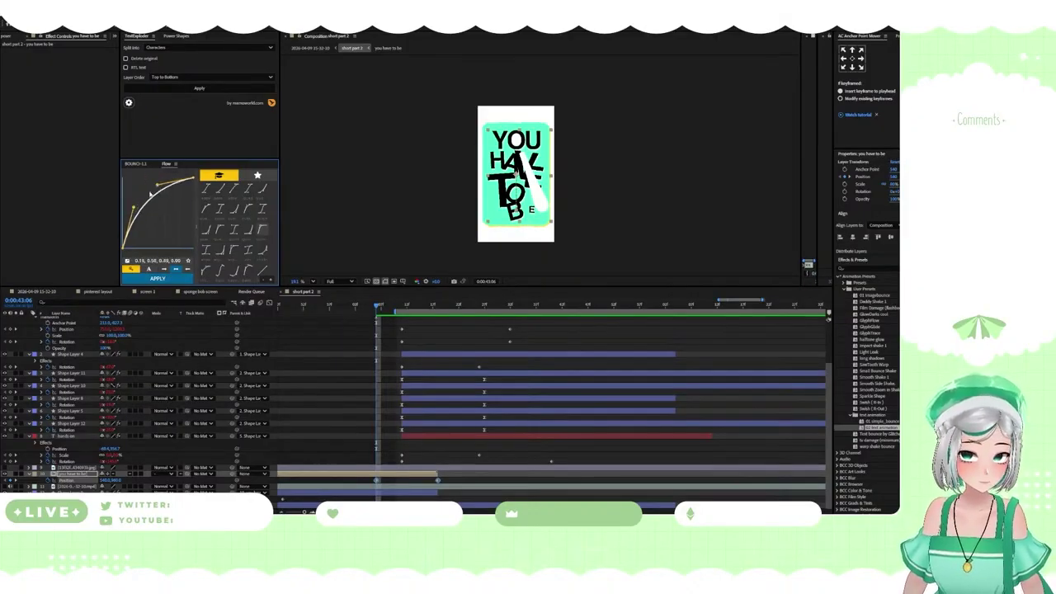
left_click(148, 279)
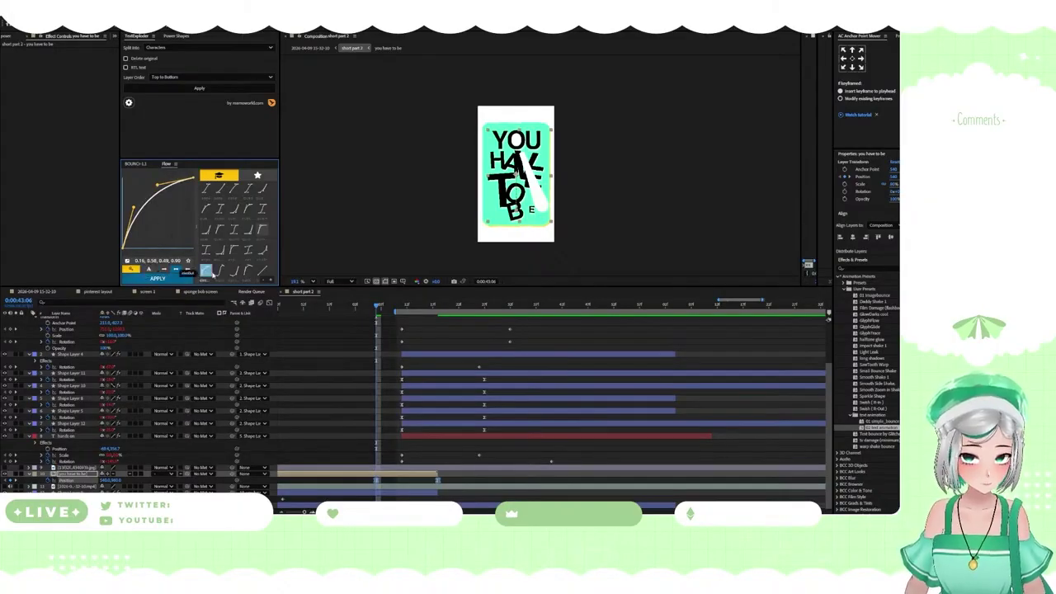
left_click(219, 249)
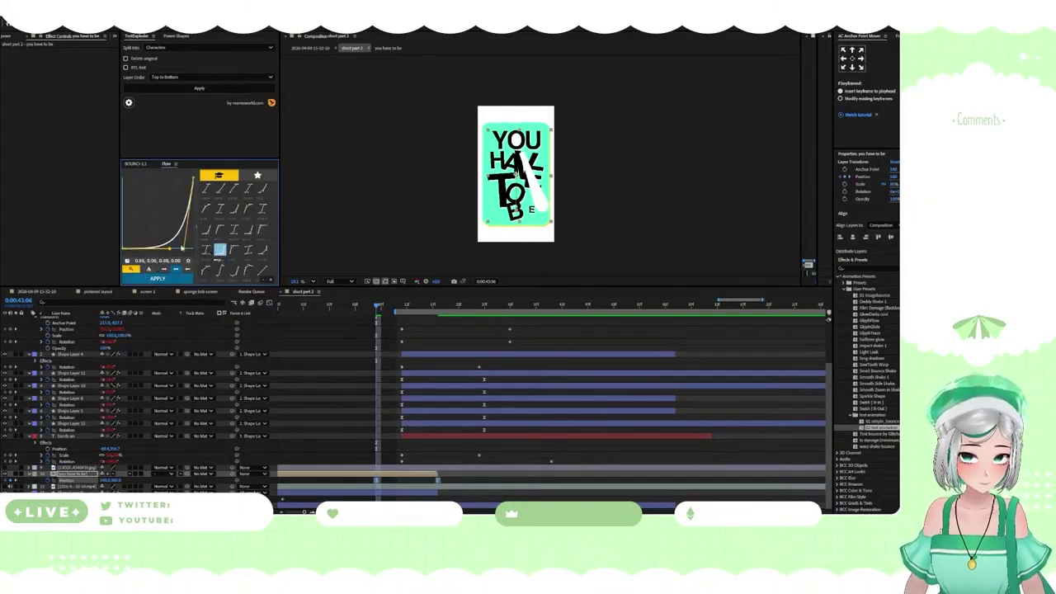
left_click_drag(186, 251, 156, 242)
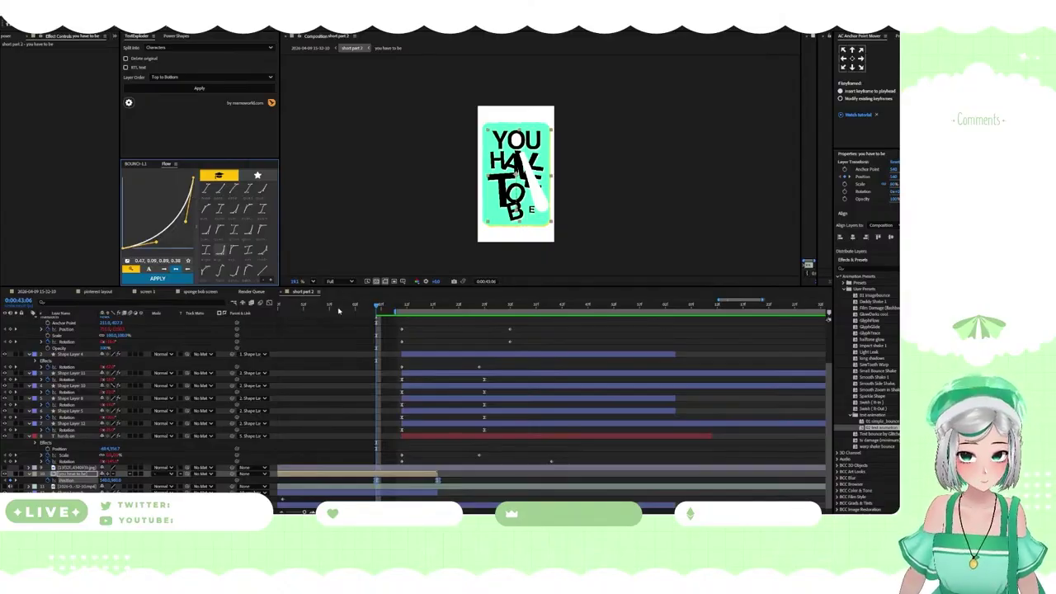
Try starting the downward slide at 0:00:43:11 by moving its first Position keyframe there, and preview it
mouse_move(338, 310)
left_mouse_down()
mouse_move(462, 307)
mouse_move(402, 307)
left_mouse_up()
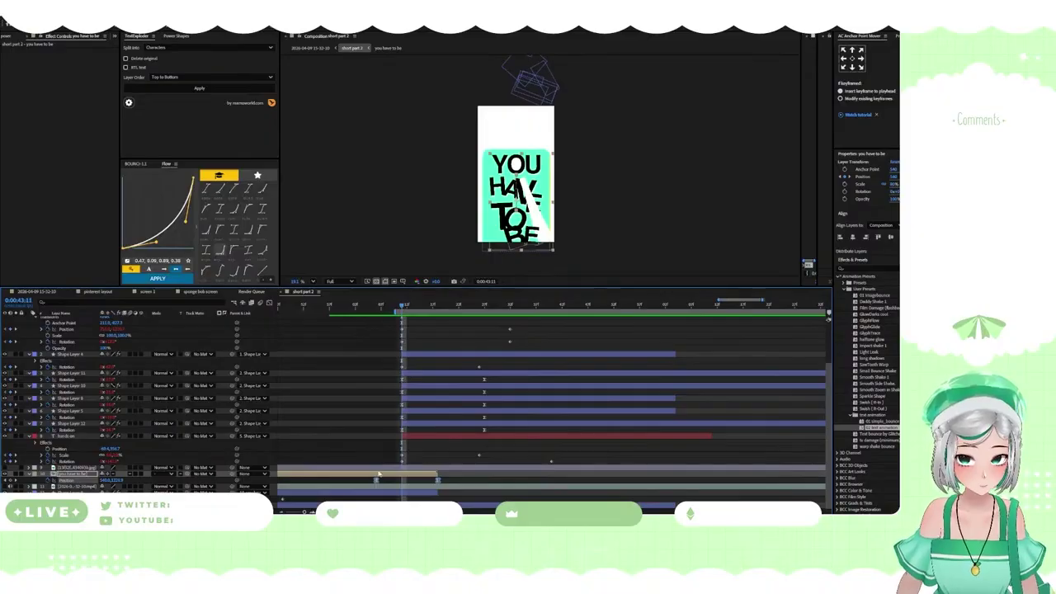
left_click_drag(376, 481, 402, 479)
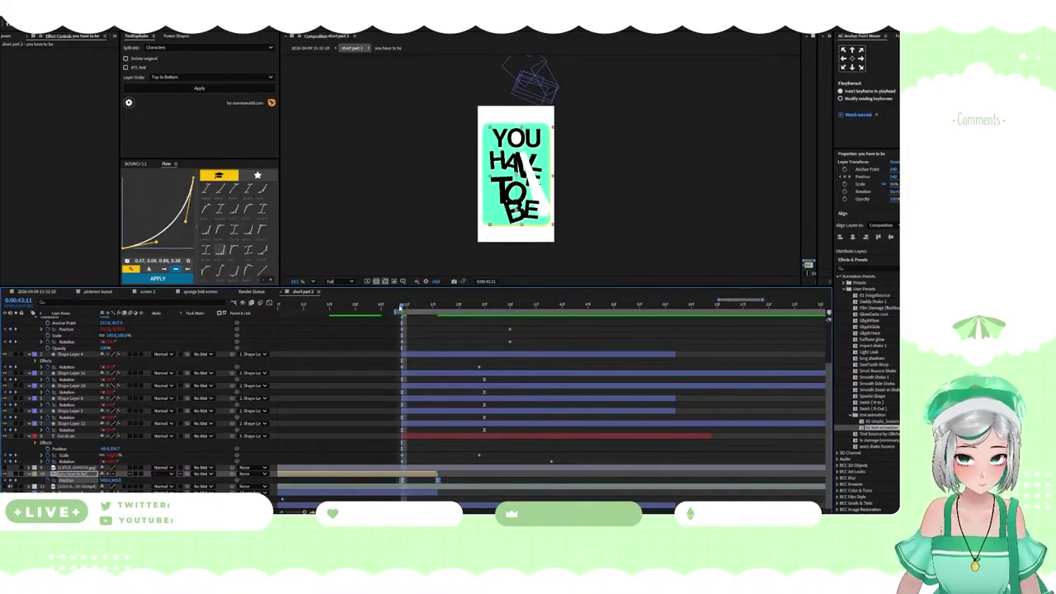
left_click_drag(401, 309, 398, 331)
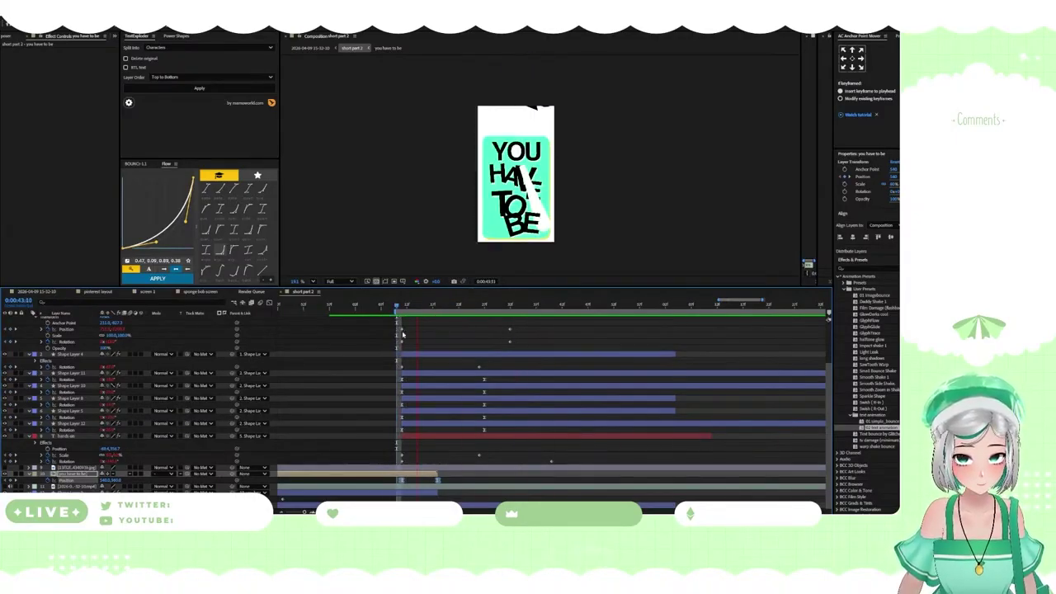
key("space")
Set the work area's start to 0:00:42:35 and preview the "you have to be" scene through the hand's entrance
left_click_drag(651, 305, 672, 311)
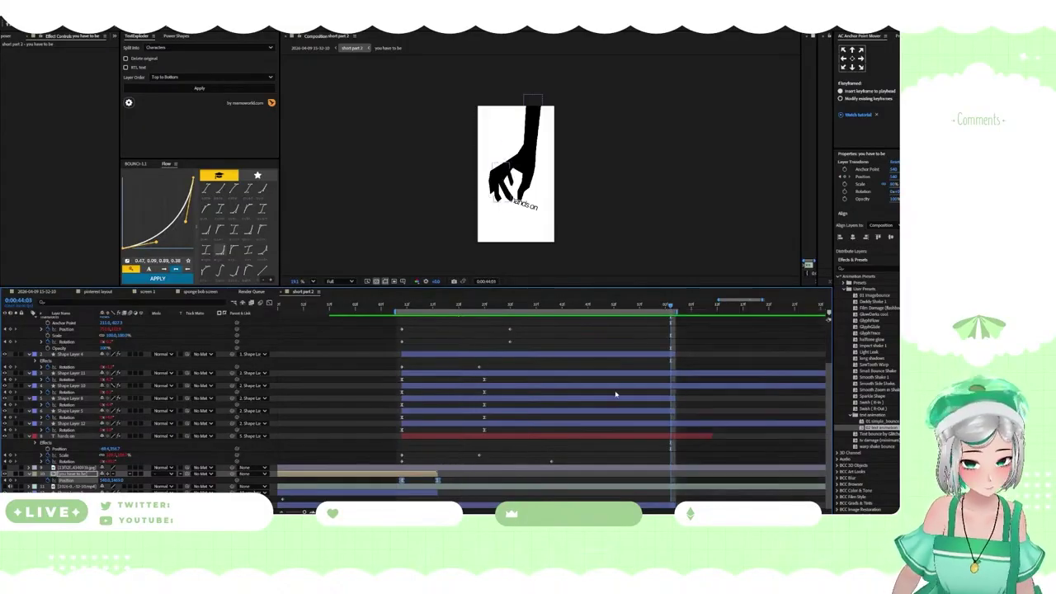
scroll(615, 394, "down", 3)
left_click(418, 307)
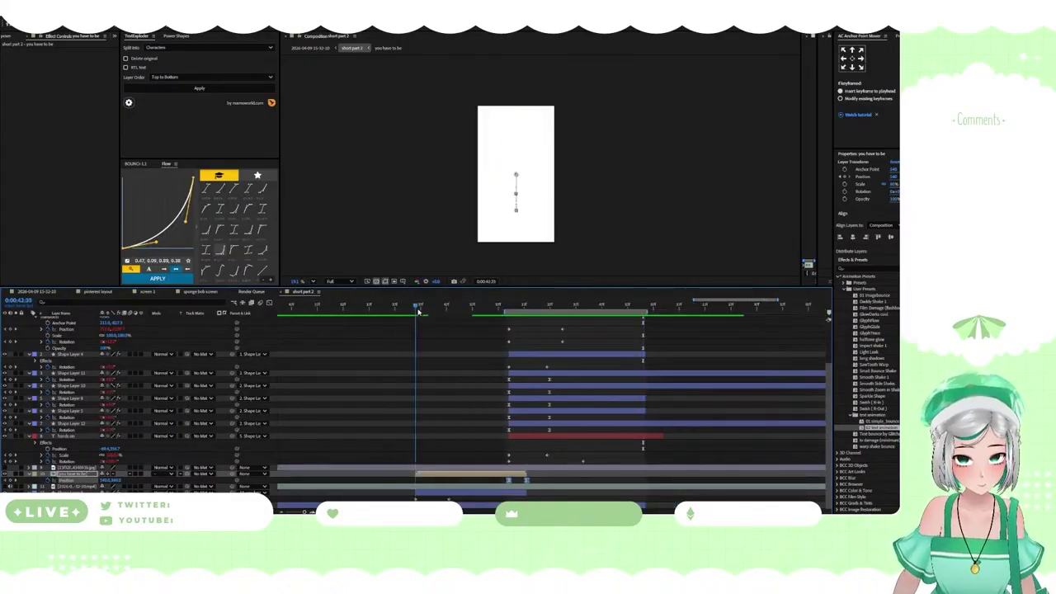
key("b")
key("space")
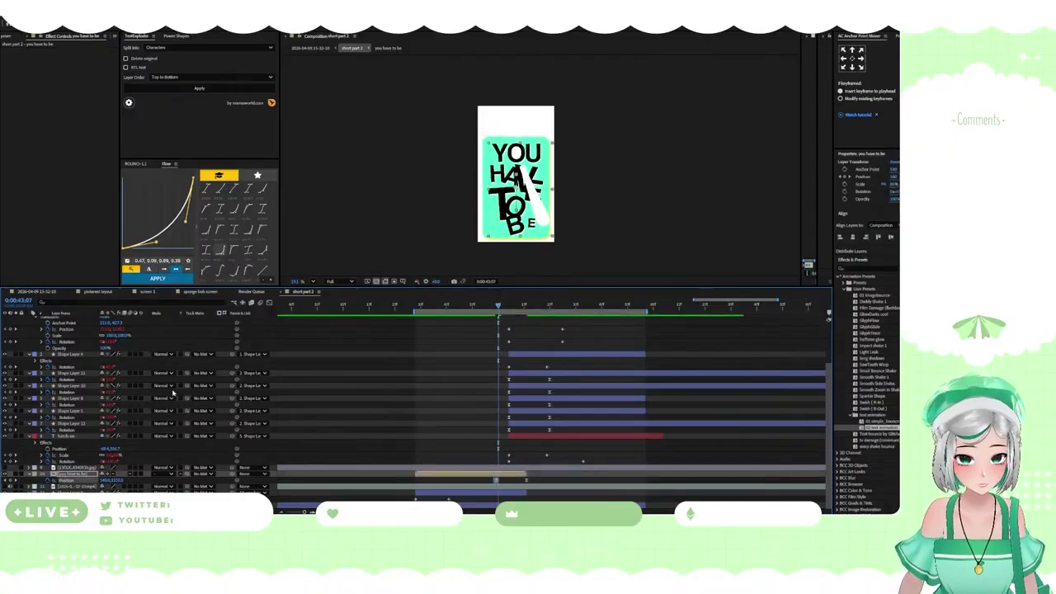
Apply Easy Ease to both slide Position keyframes and lengthen the first one's outgoing influence so the speed peaks late
left_click(268, 303)
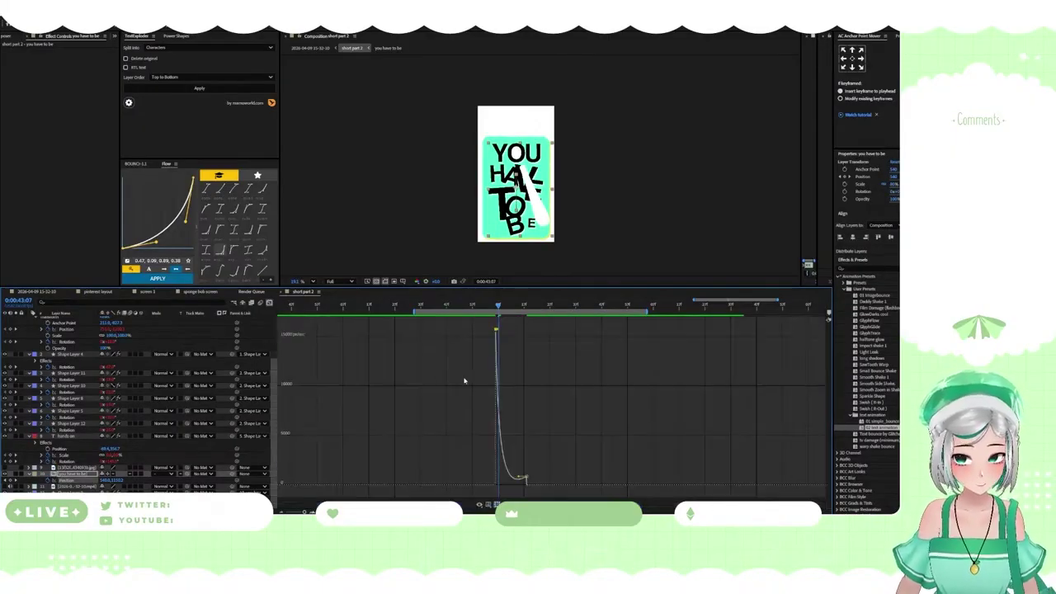
left_click_drag(555, 322, 453, 460)
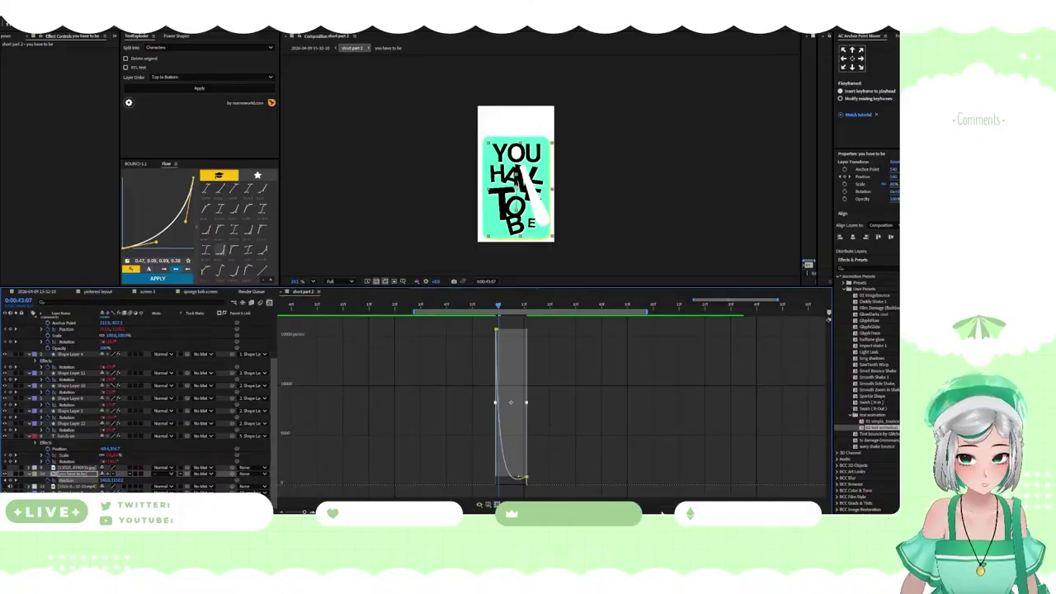
key("F9")
key("equal")
key("equal")
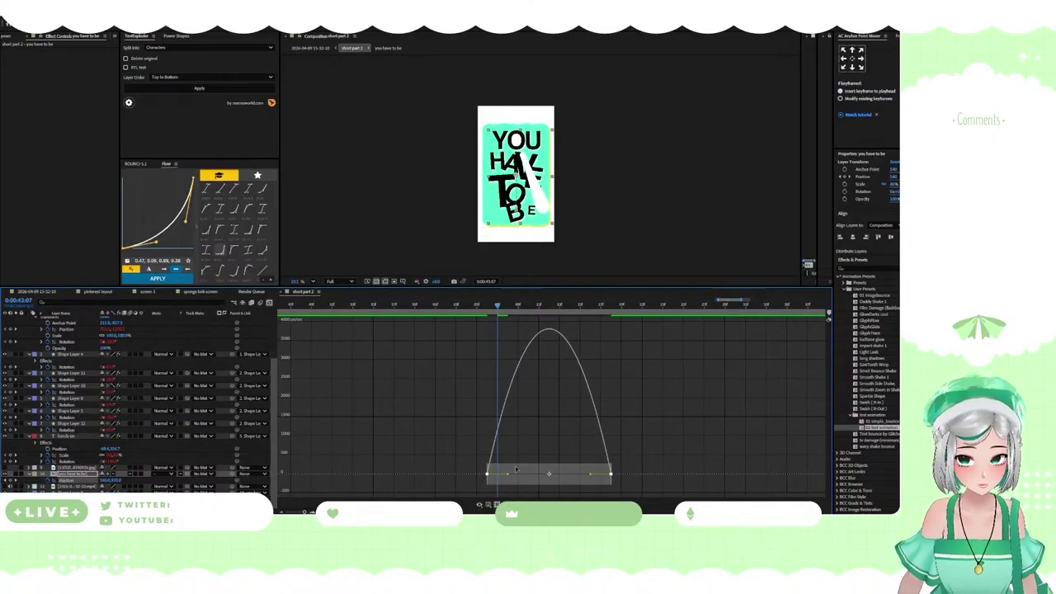
left_click_drag(509, 477, 546, 476)
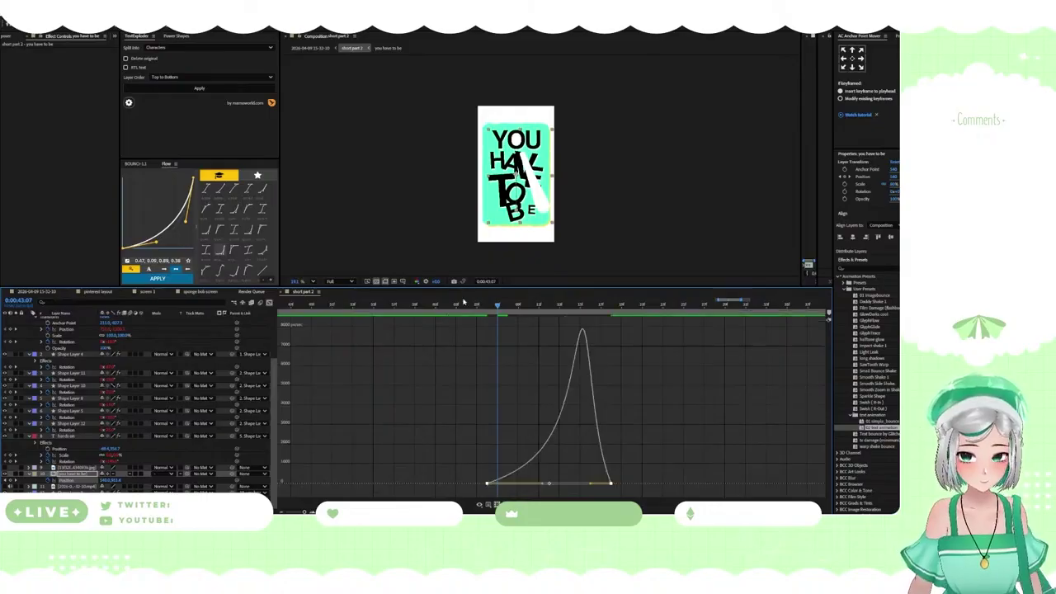
Leave the speed graph and review the "you have to be" slide-out against the hand's drop-in, ending at 0:00:42:51
left_click(454, 307)
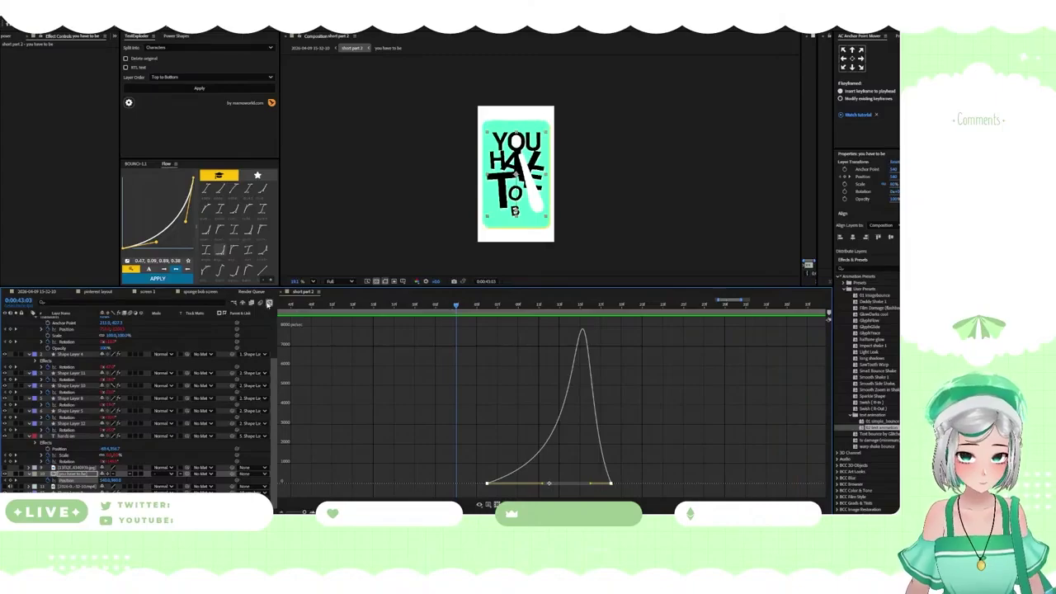
left_click(269, 304)
scroll(474, 412, "down", 2)
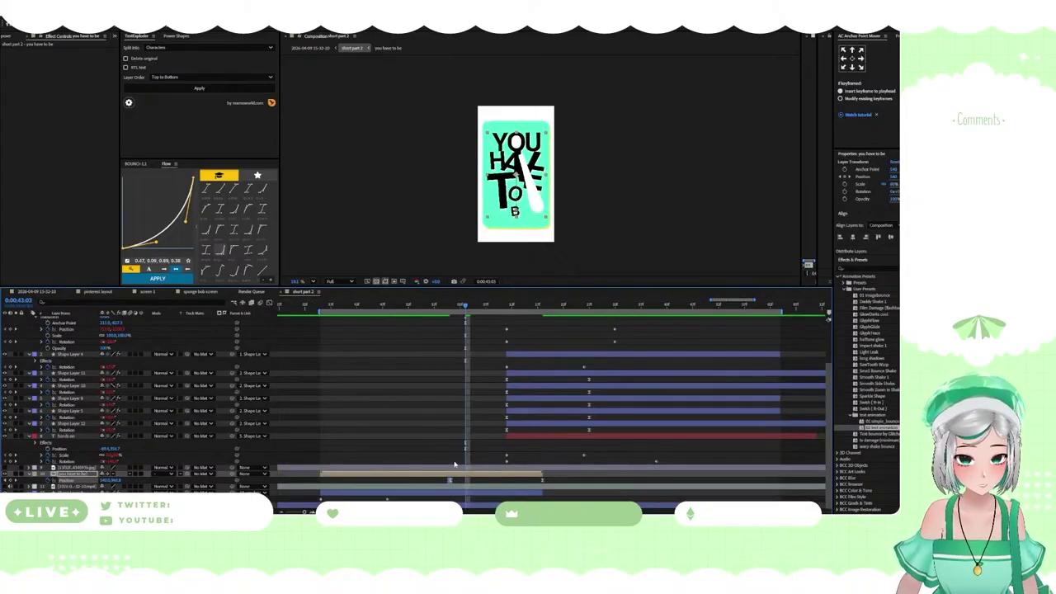
left_click_drag(471, 306, 507, 306)
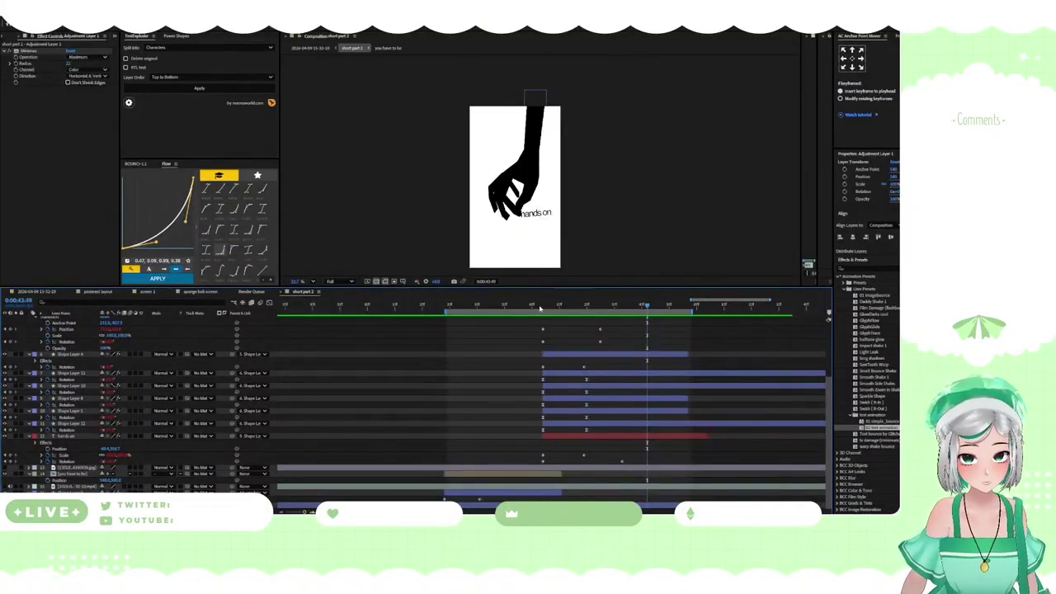
left_click_drag(589, 306, 488, 305)
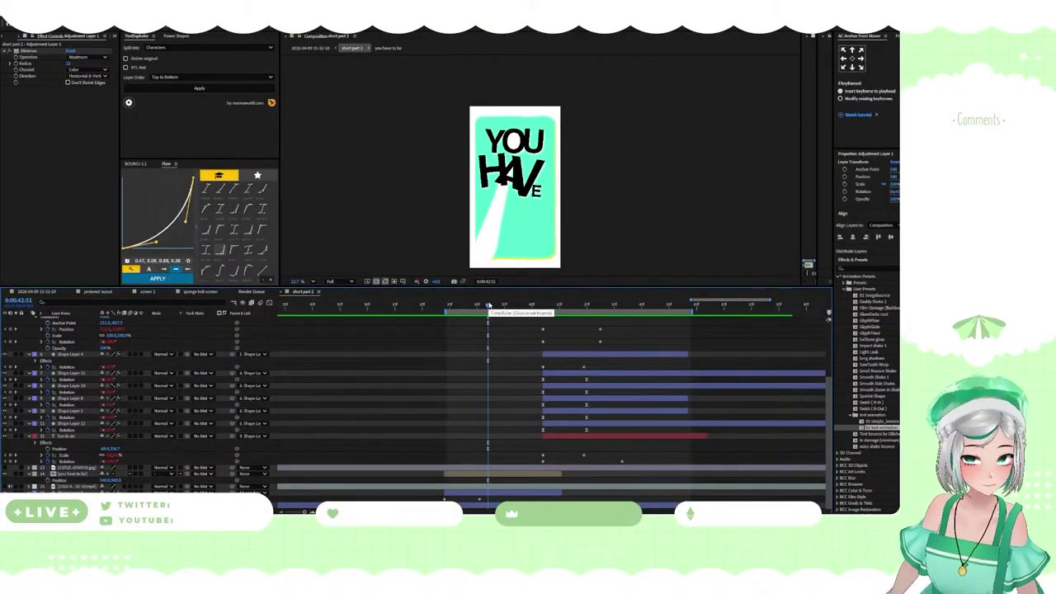